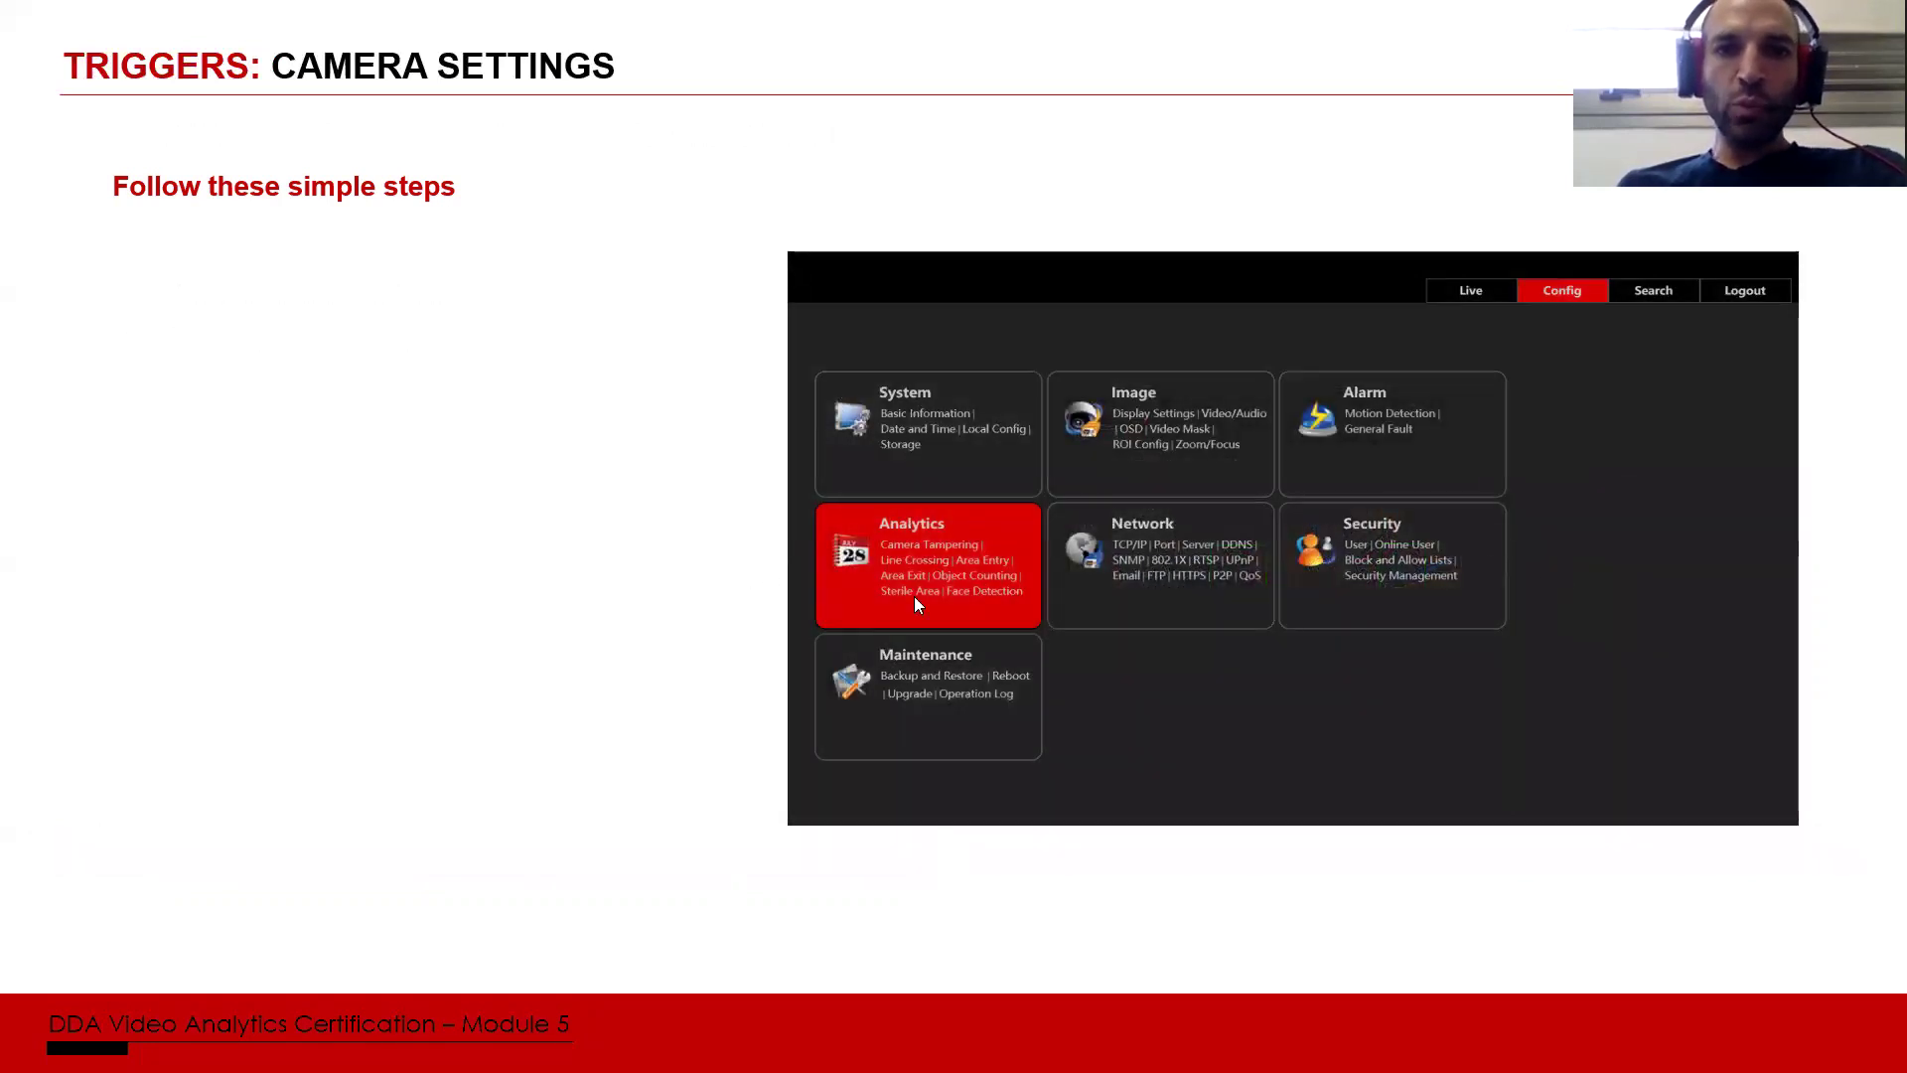
Step: Return to the 'Triggers: Camera Settings' slide, then switch to the camera's live web view
left_click(1005, 562)
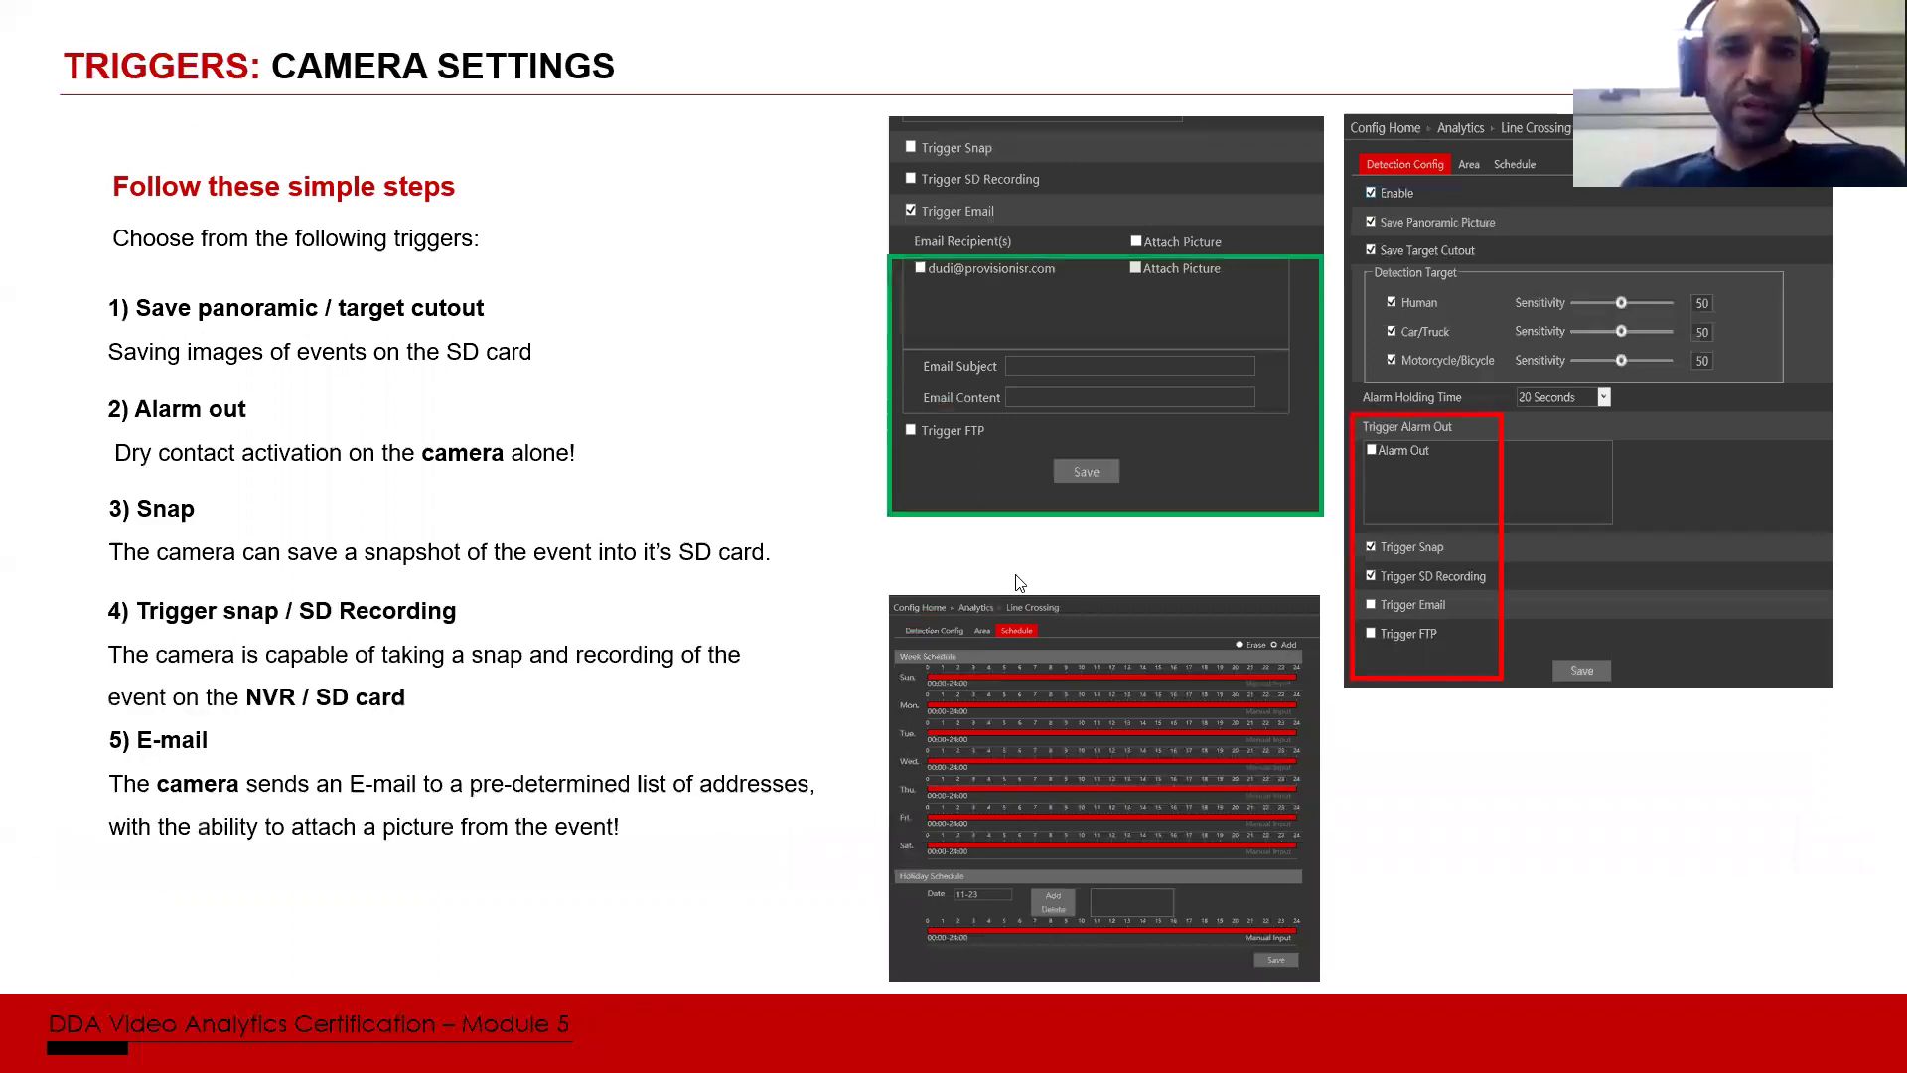
left_click(1019, 583)
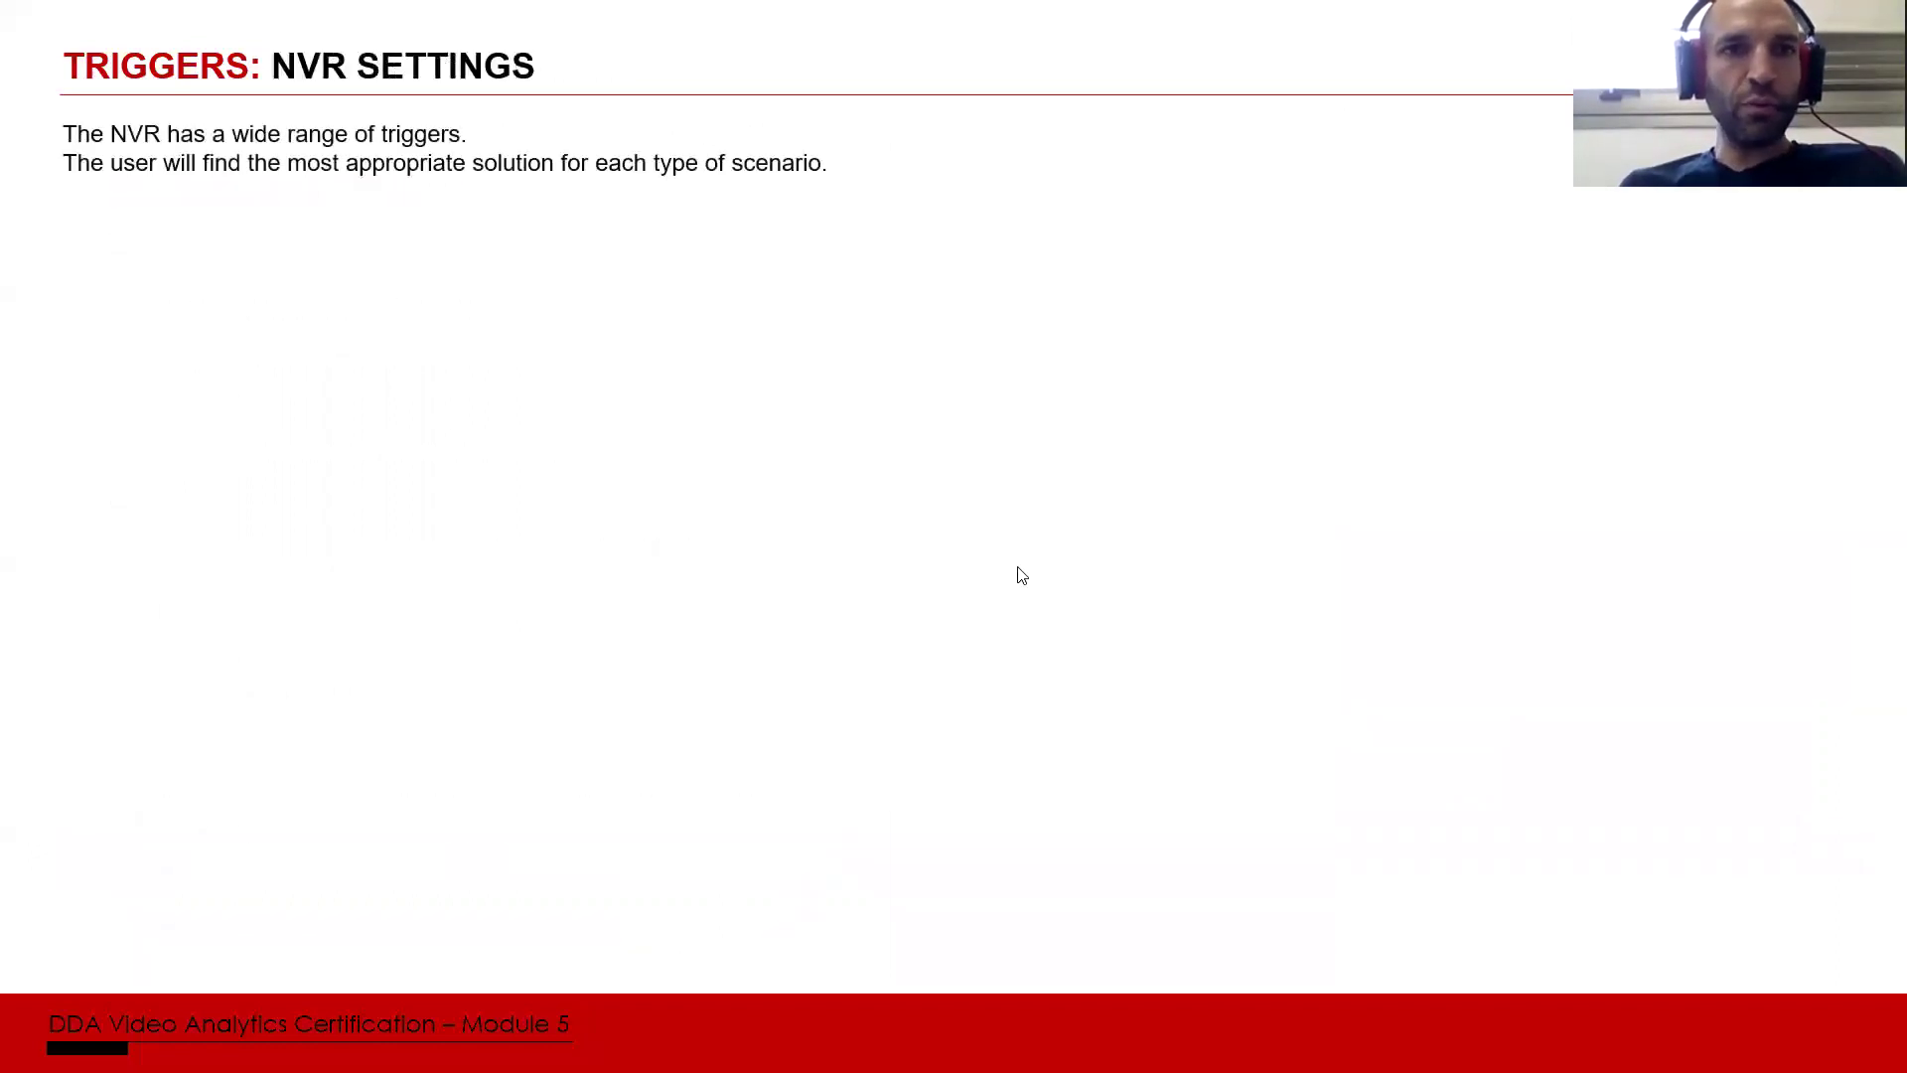
key("Left")
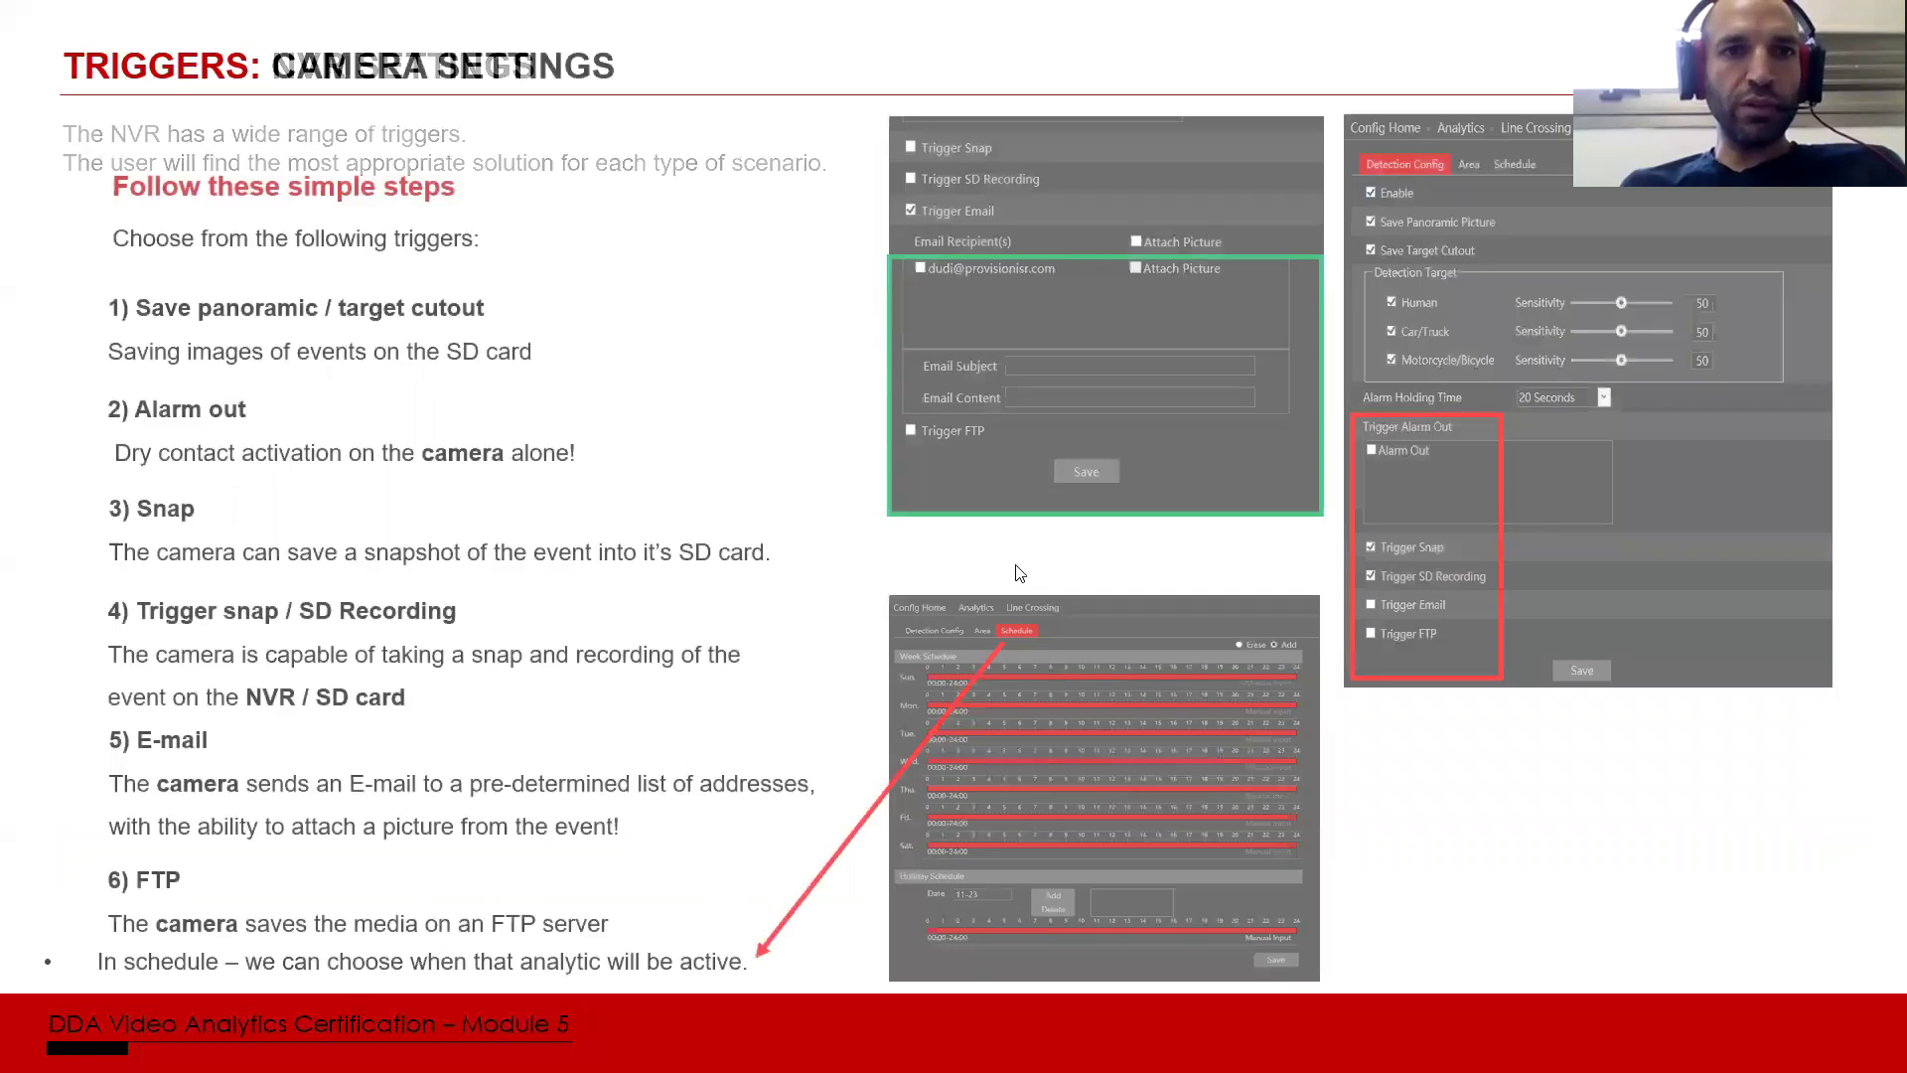
key("alt+Tab")
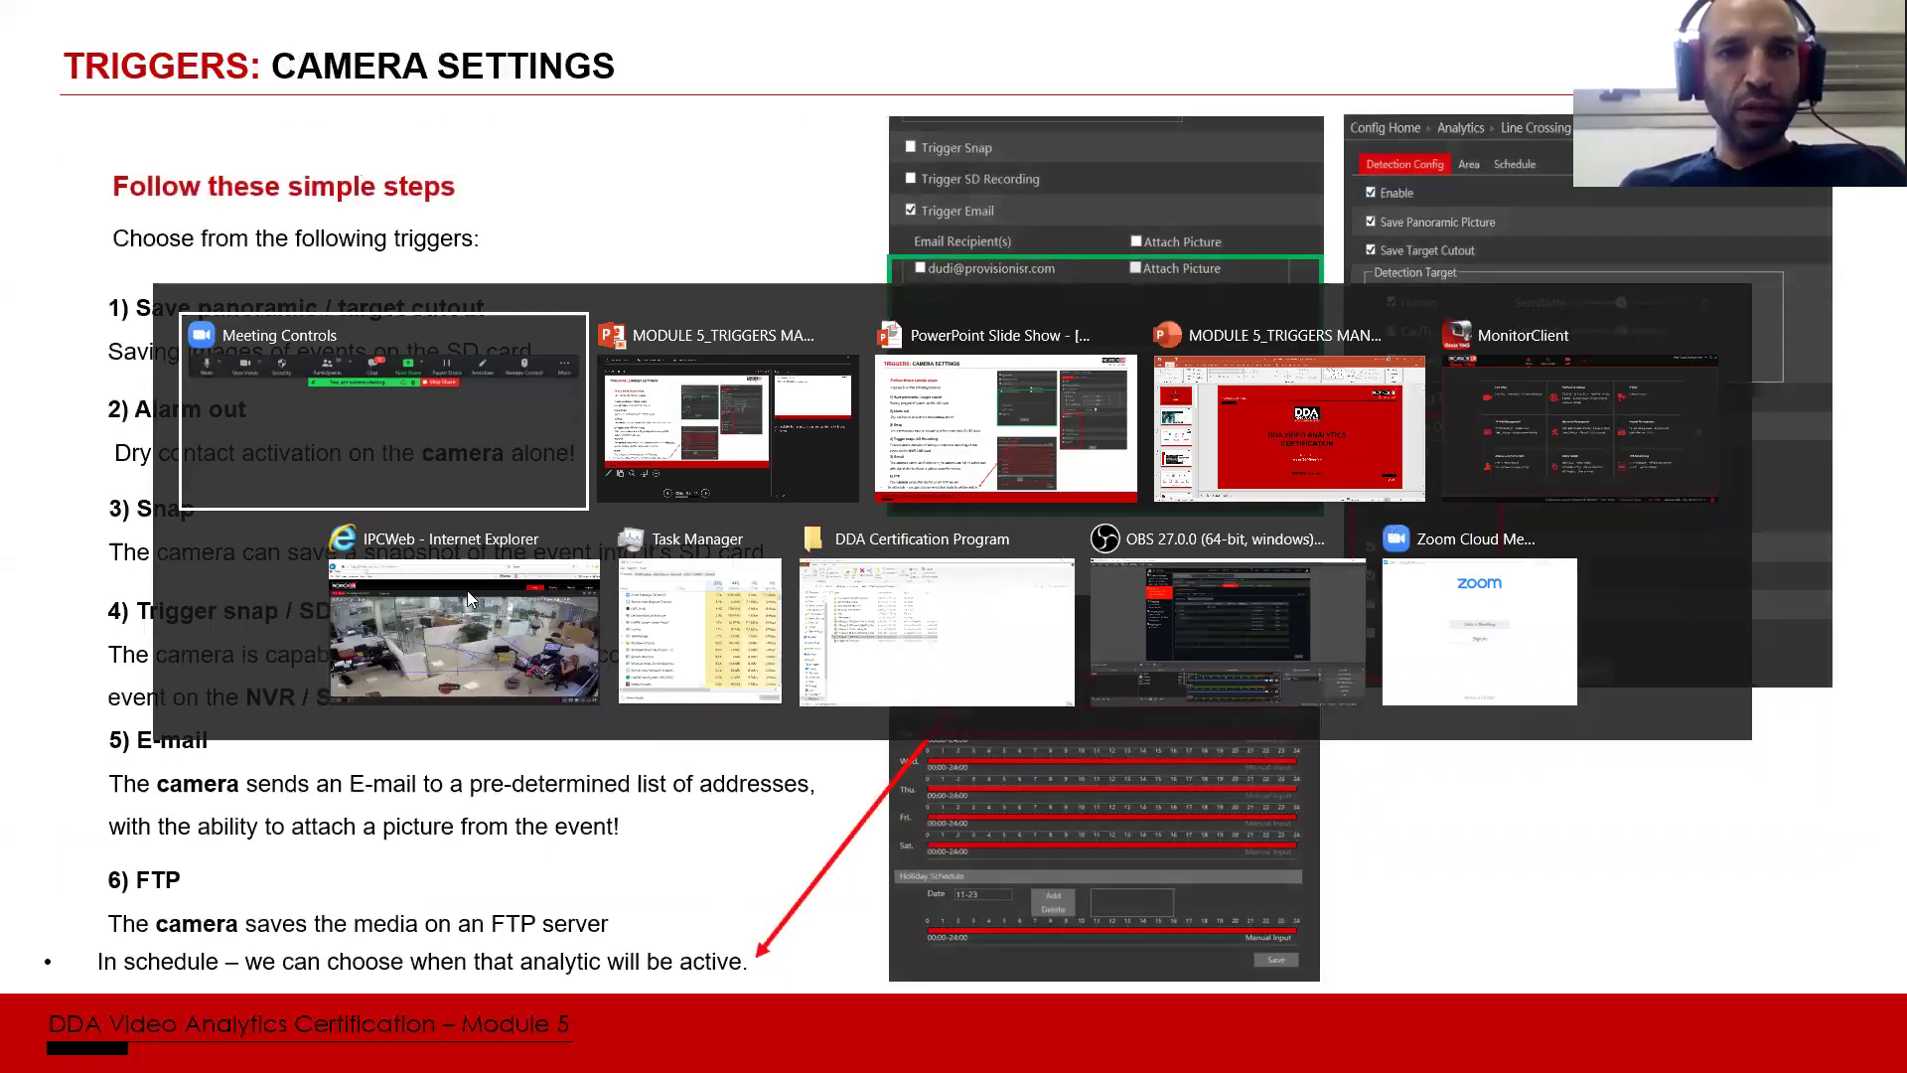
left_click(467, 590)
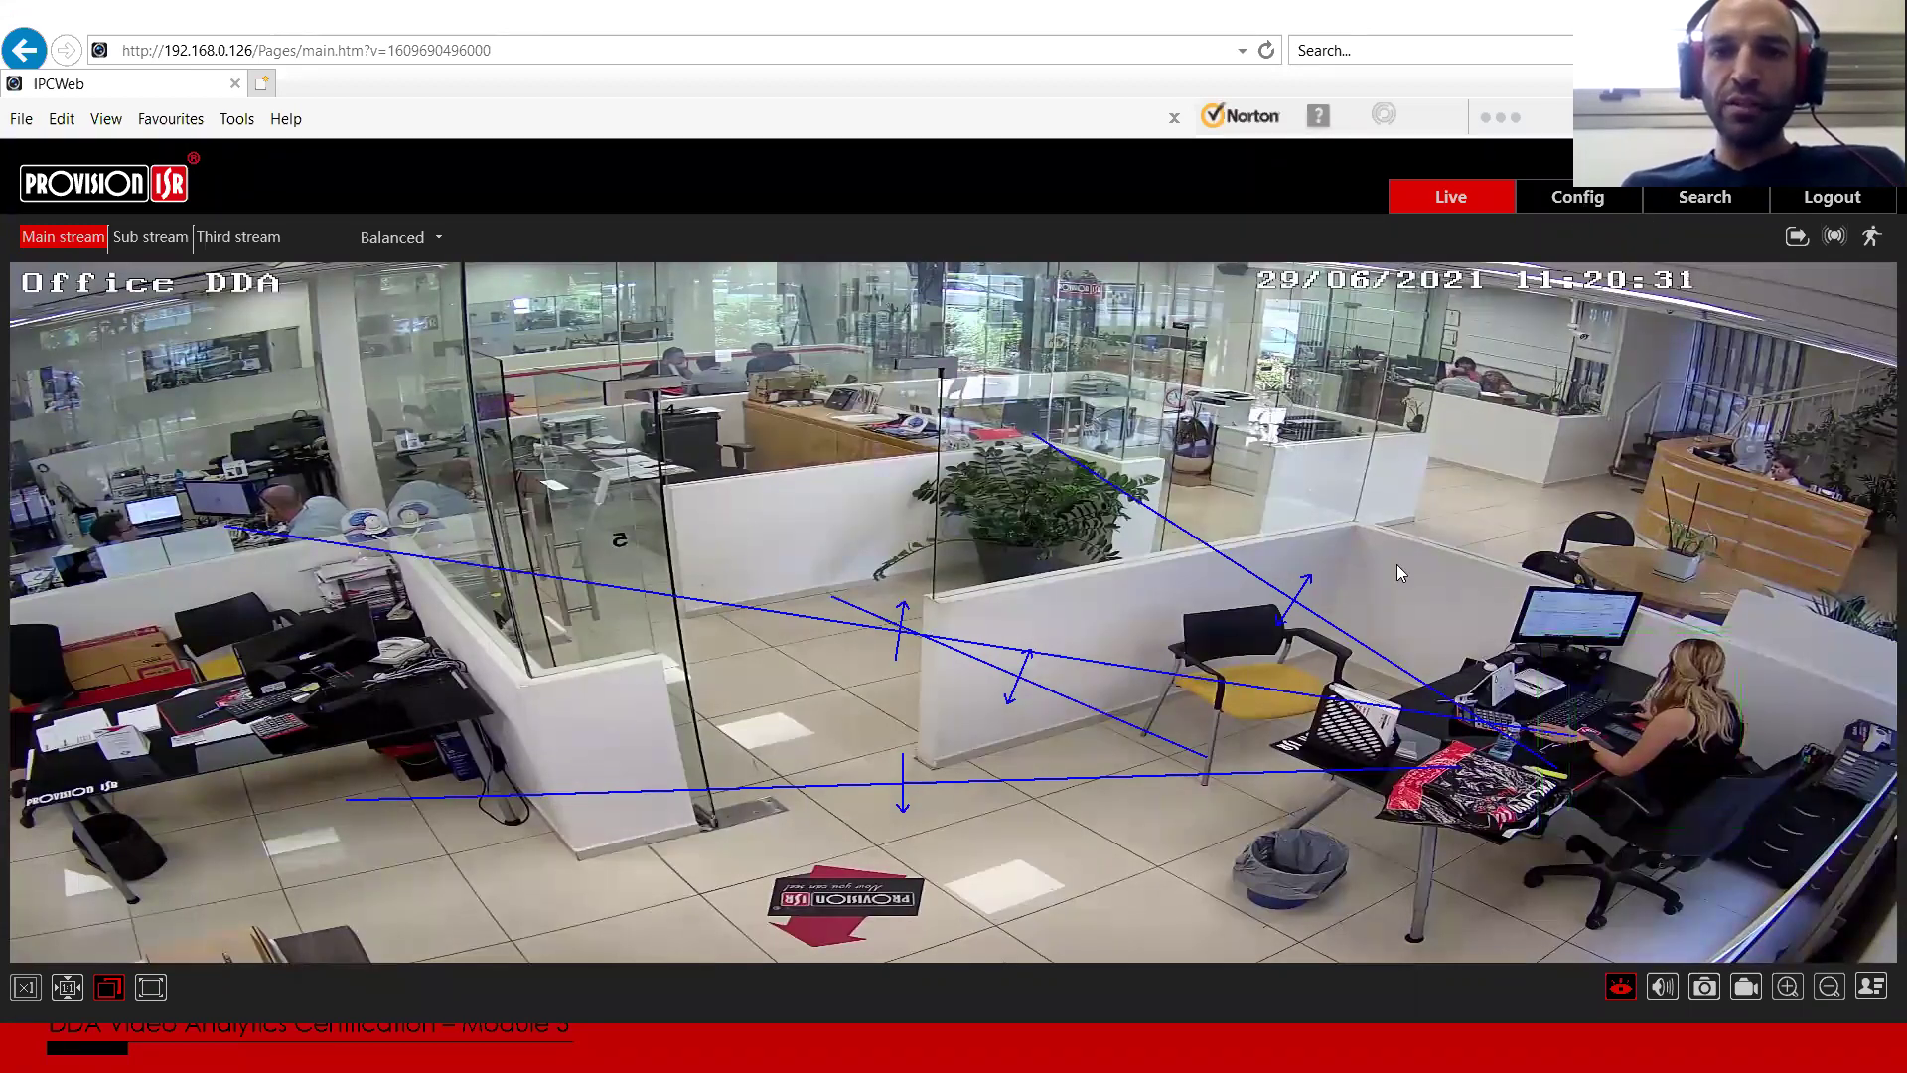
Step: Go from the live view to Config and open the Analytics tile
left_click(1579, 202)
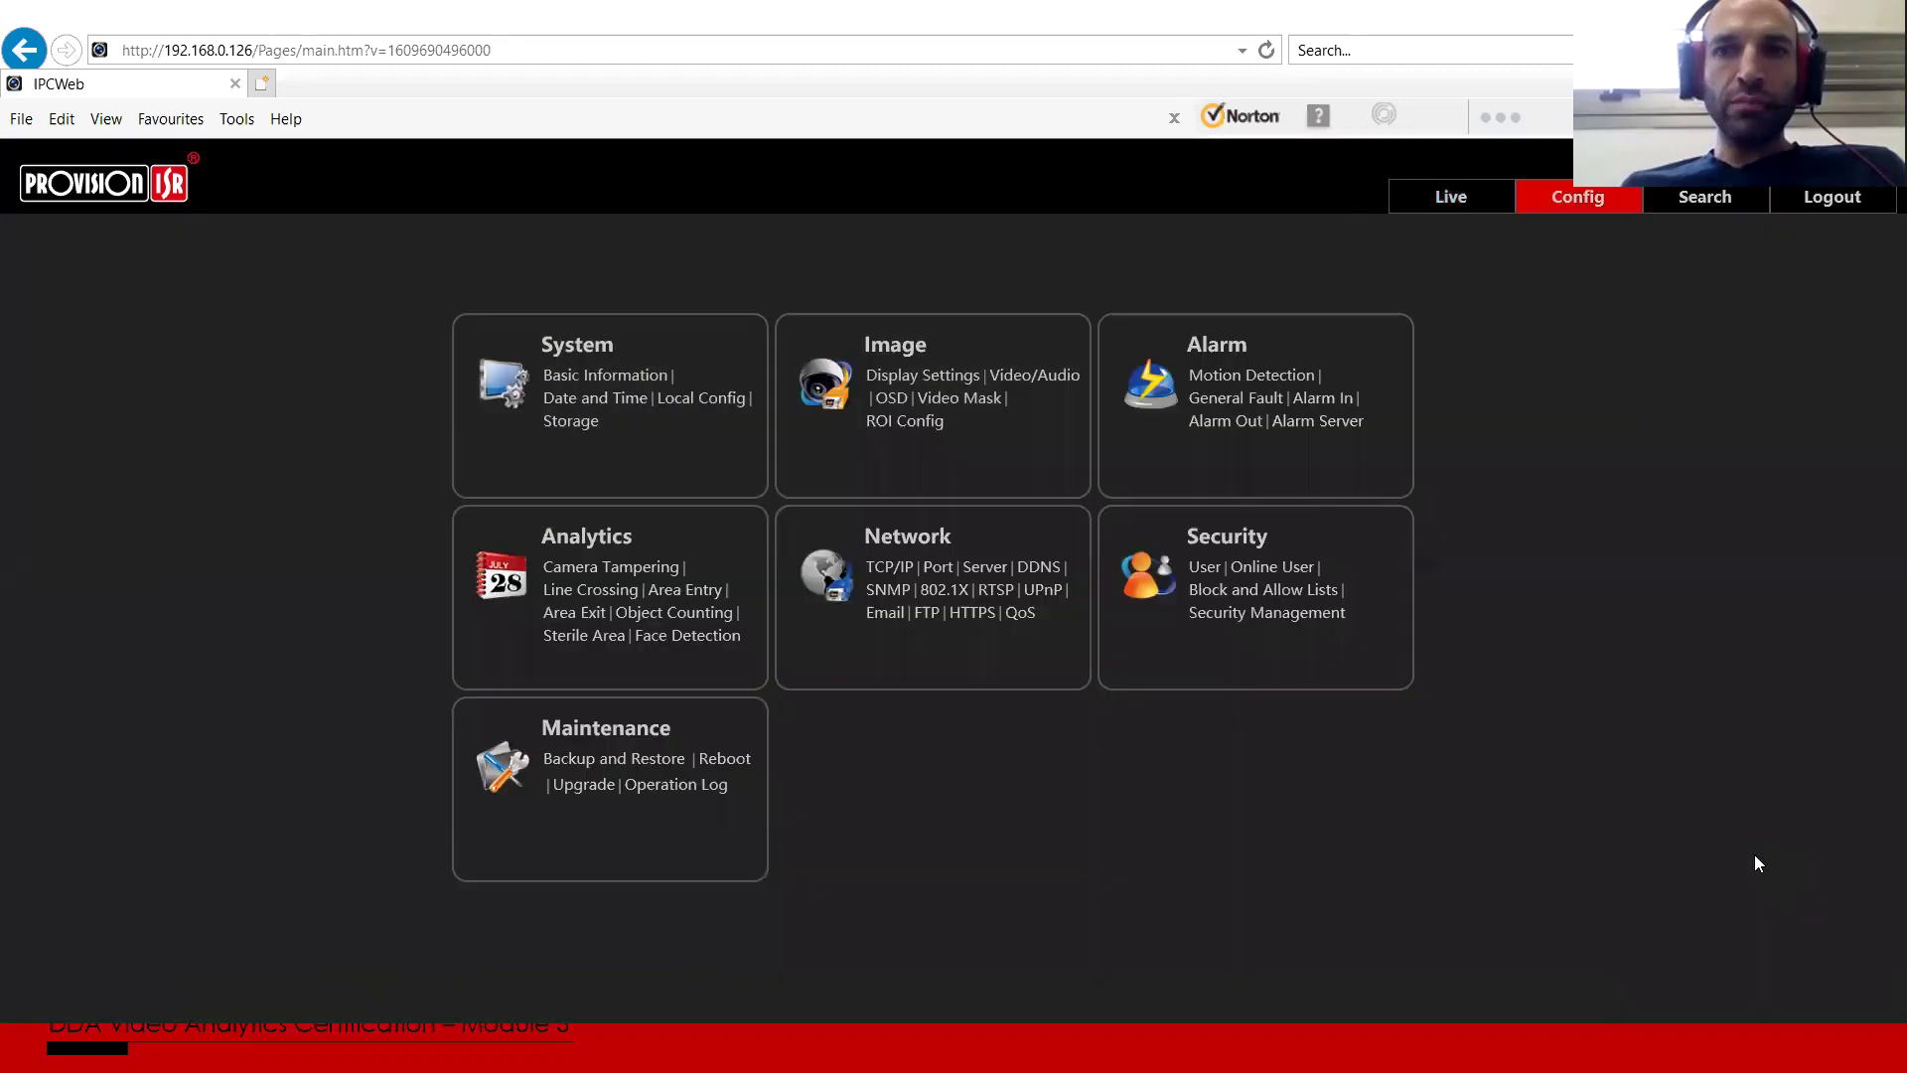
left_click(614, 556)
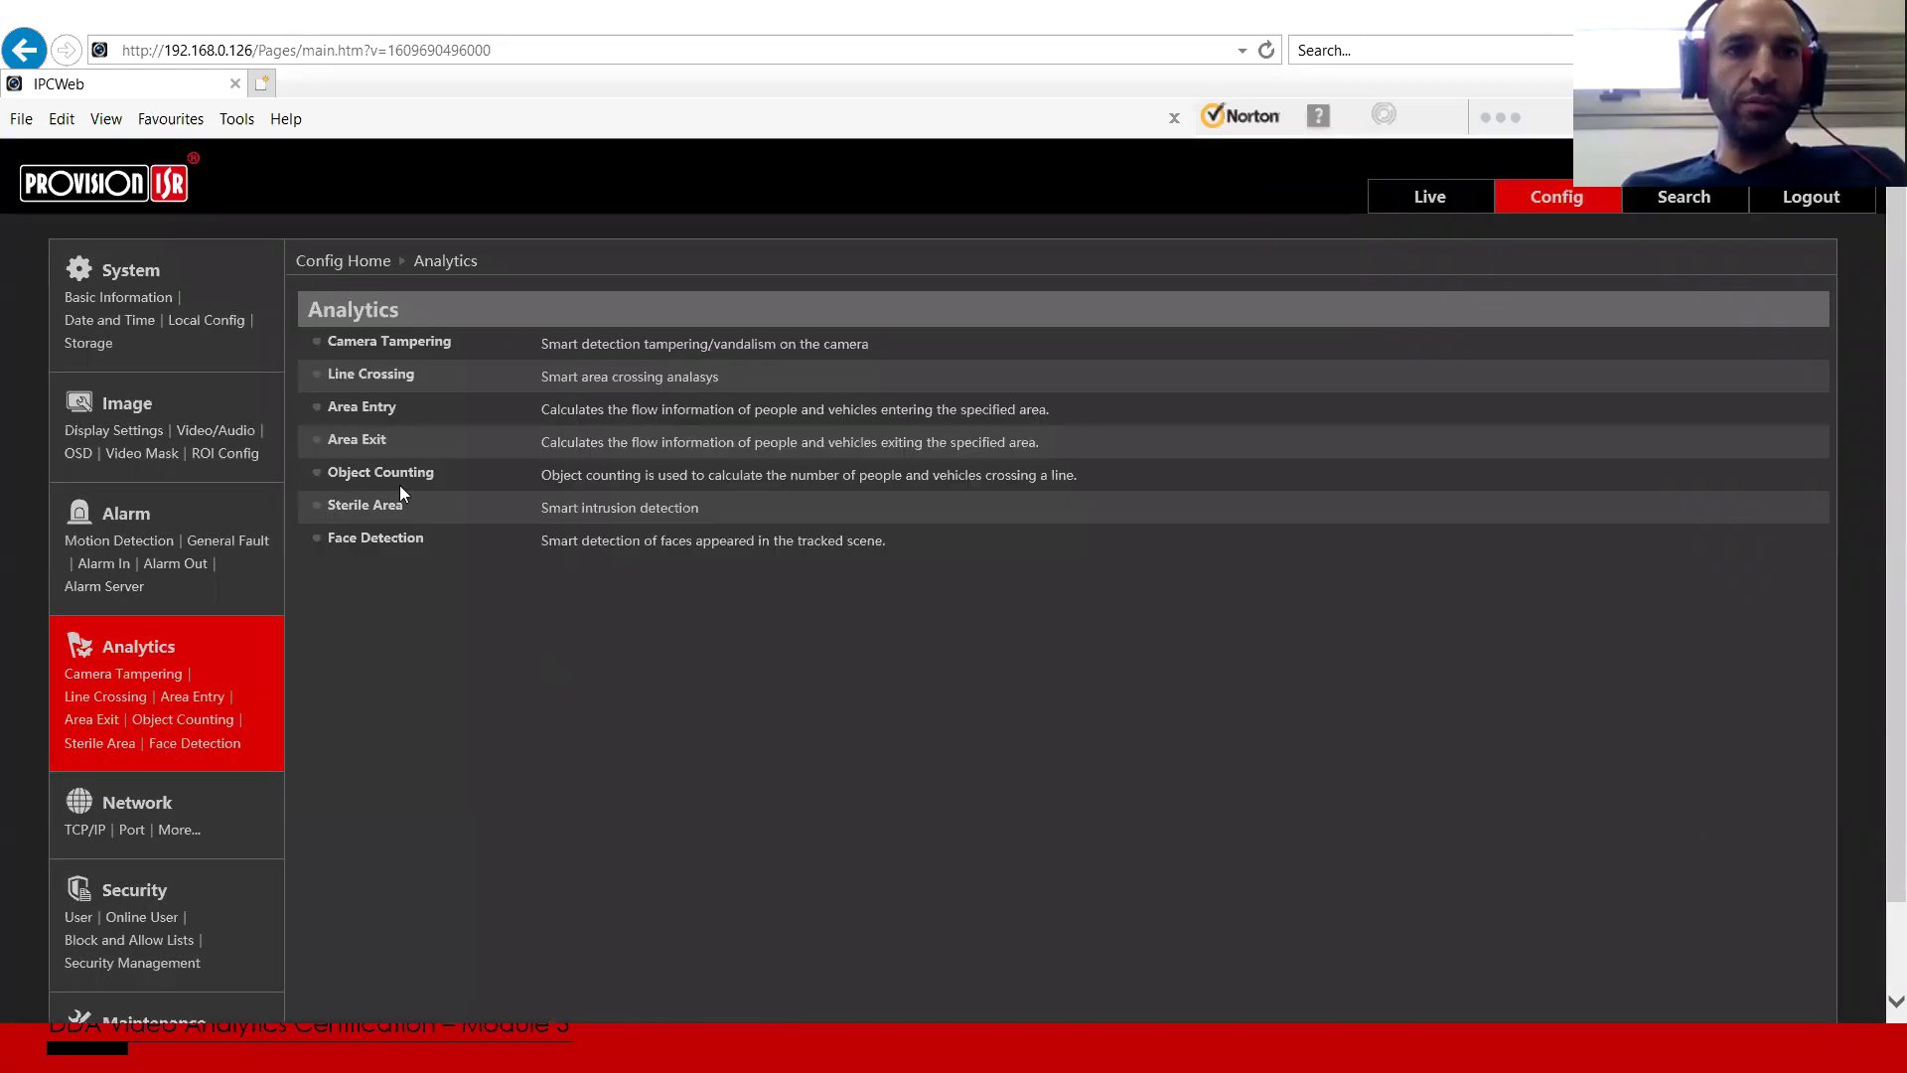
Step: Show the Line Crossing detection config (Human 47, vehicles 50, 20 s holding), then switch to OBS
left_click(373, 374)
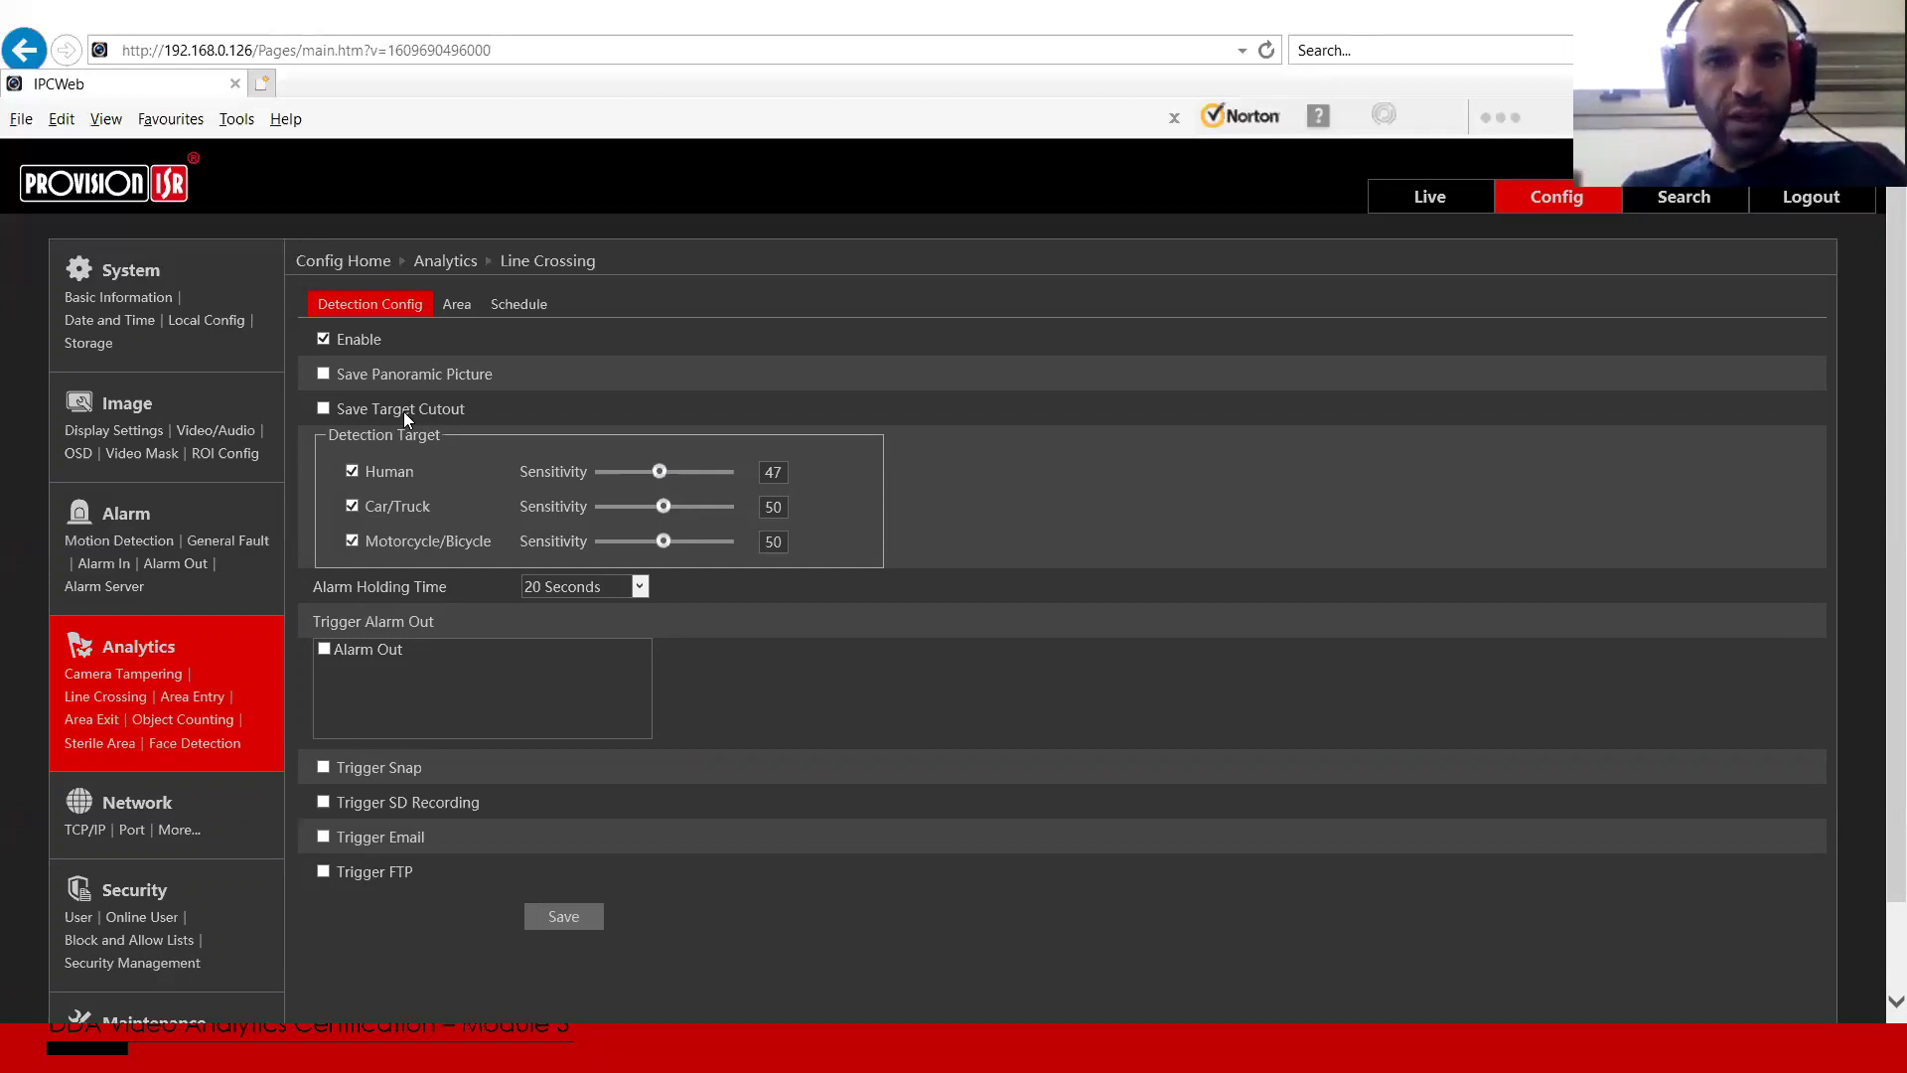
key("alt+Tab")
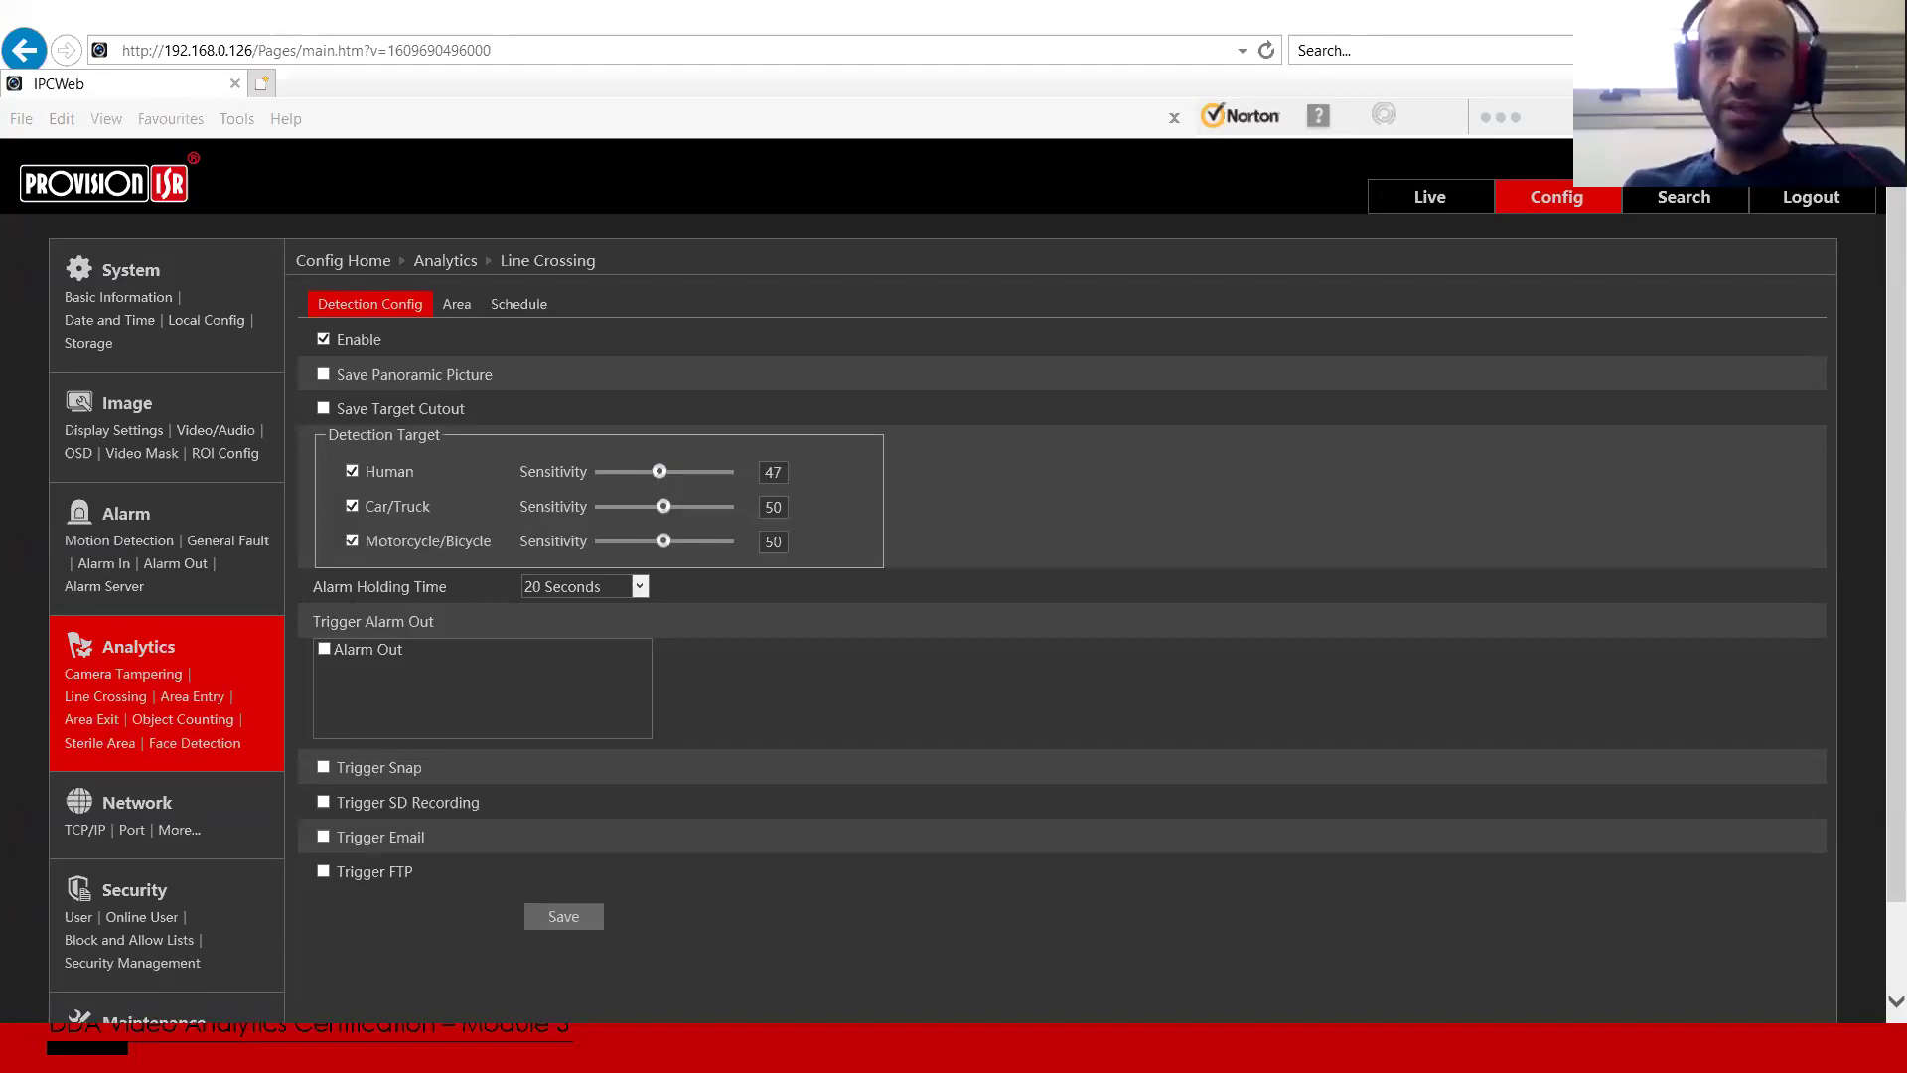
key("alt+Tab")
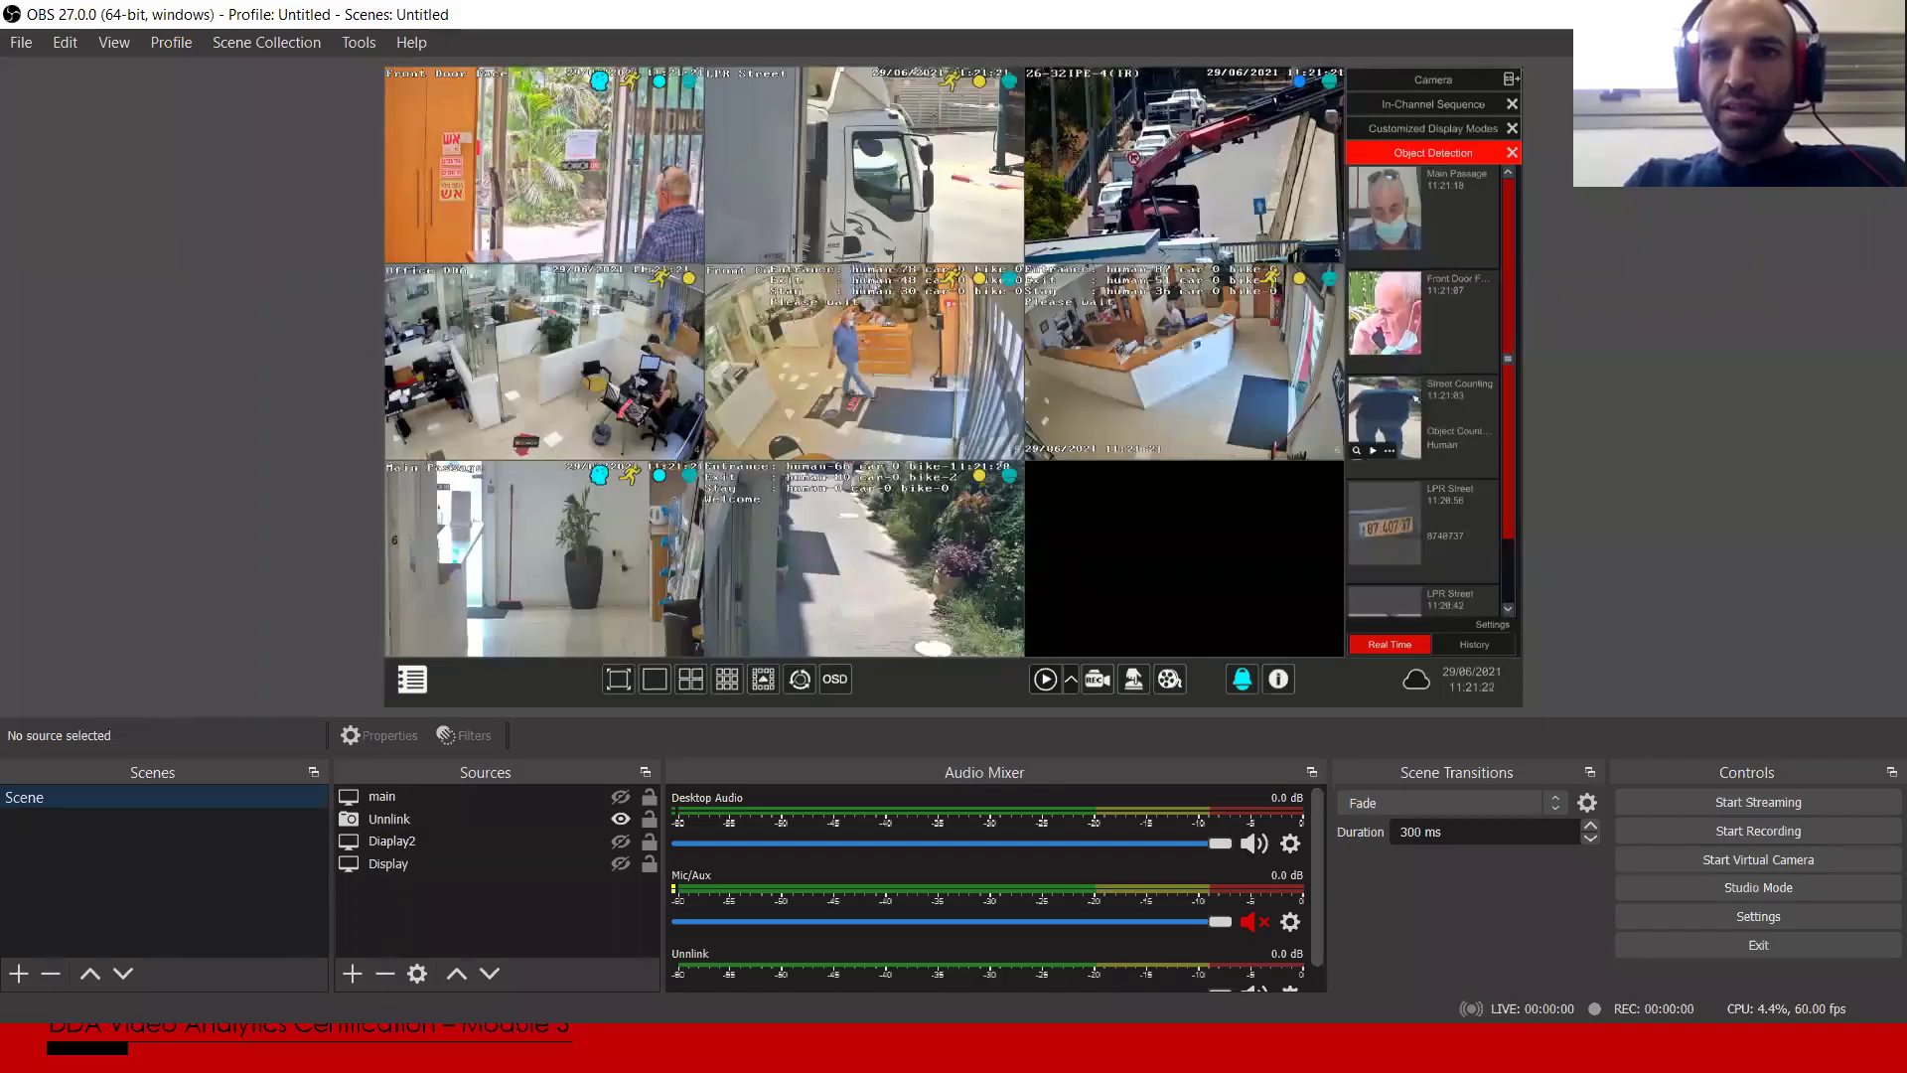
Step: Inspect detection-event and Front Counting snapshots in OBS, then return to the Line Crossing page
left_click(1394, 467)
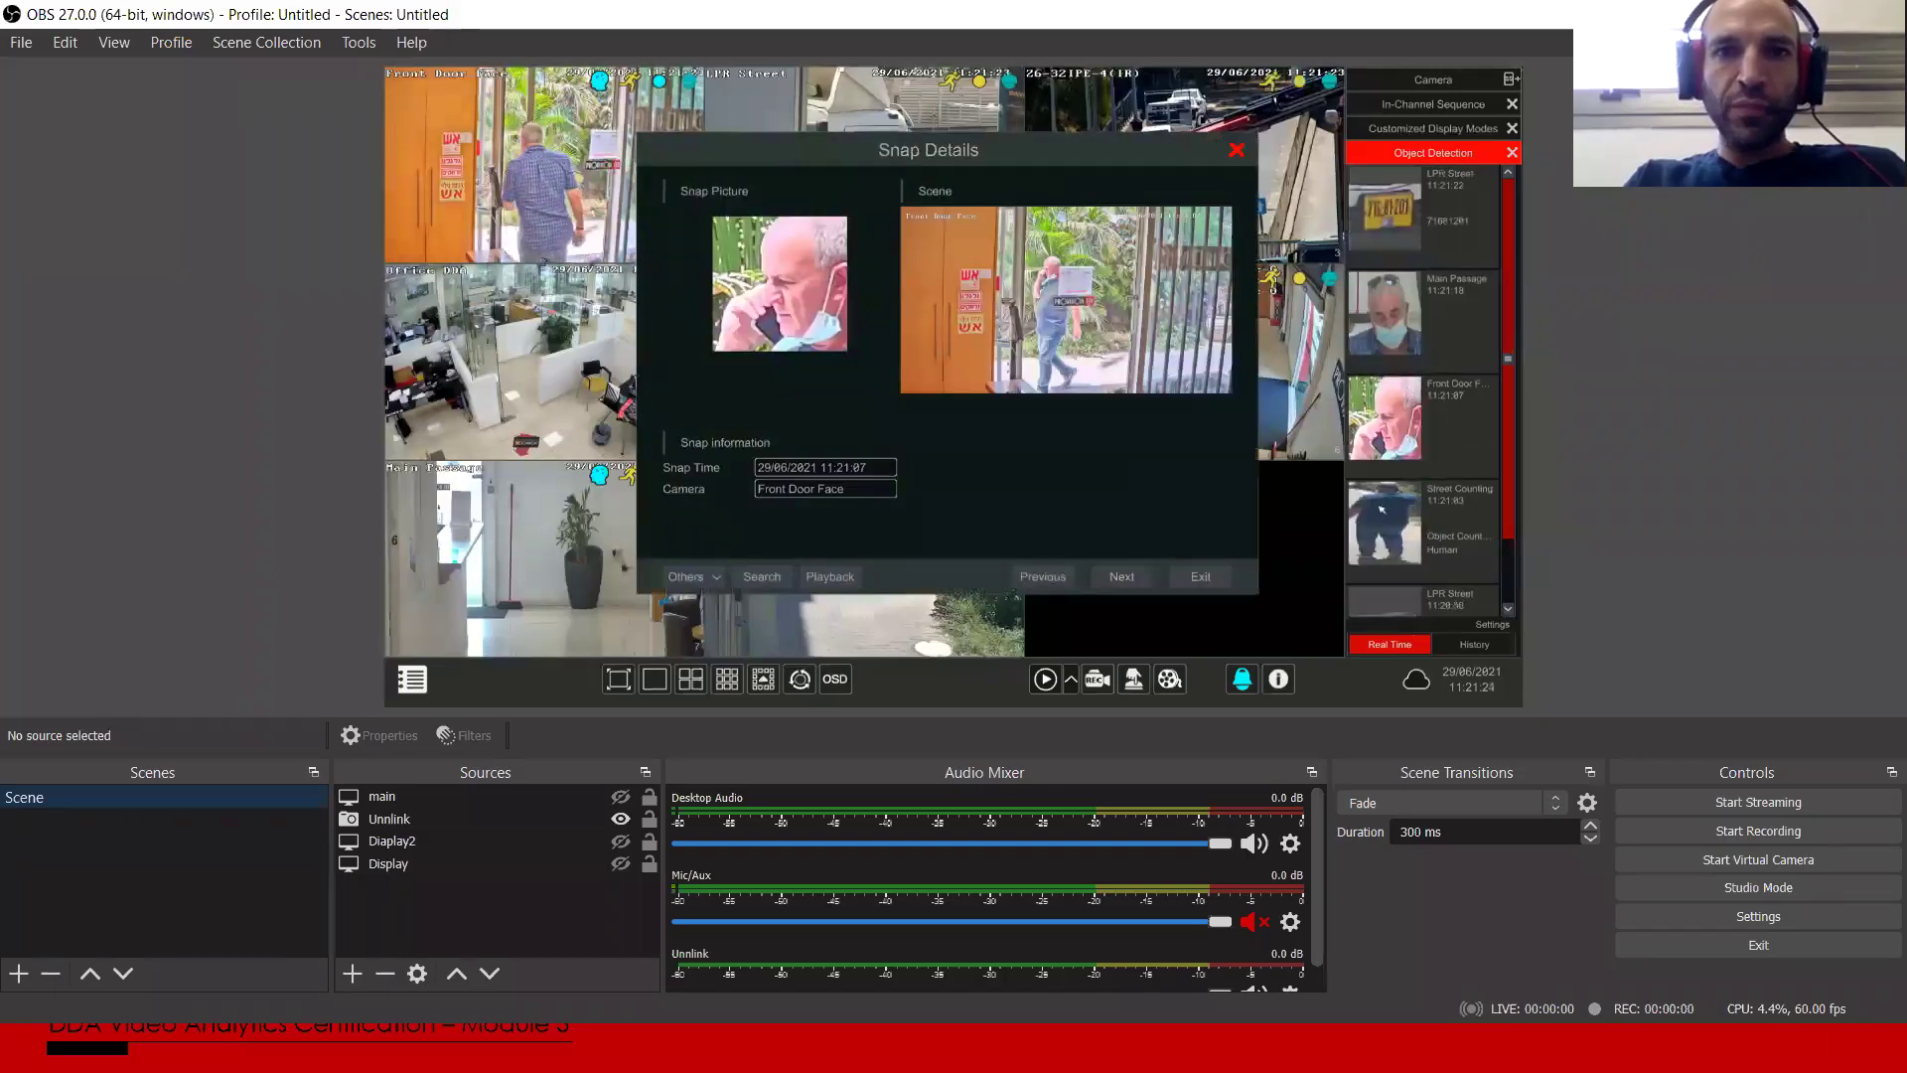
key("Escape")
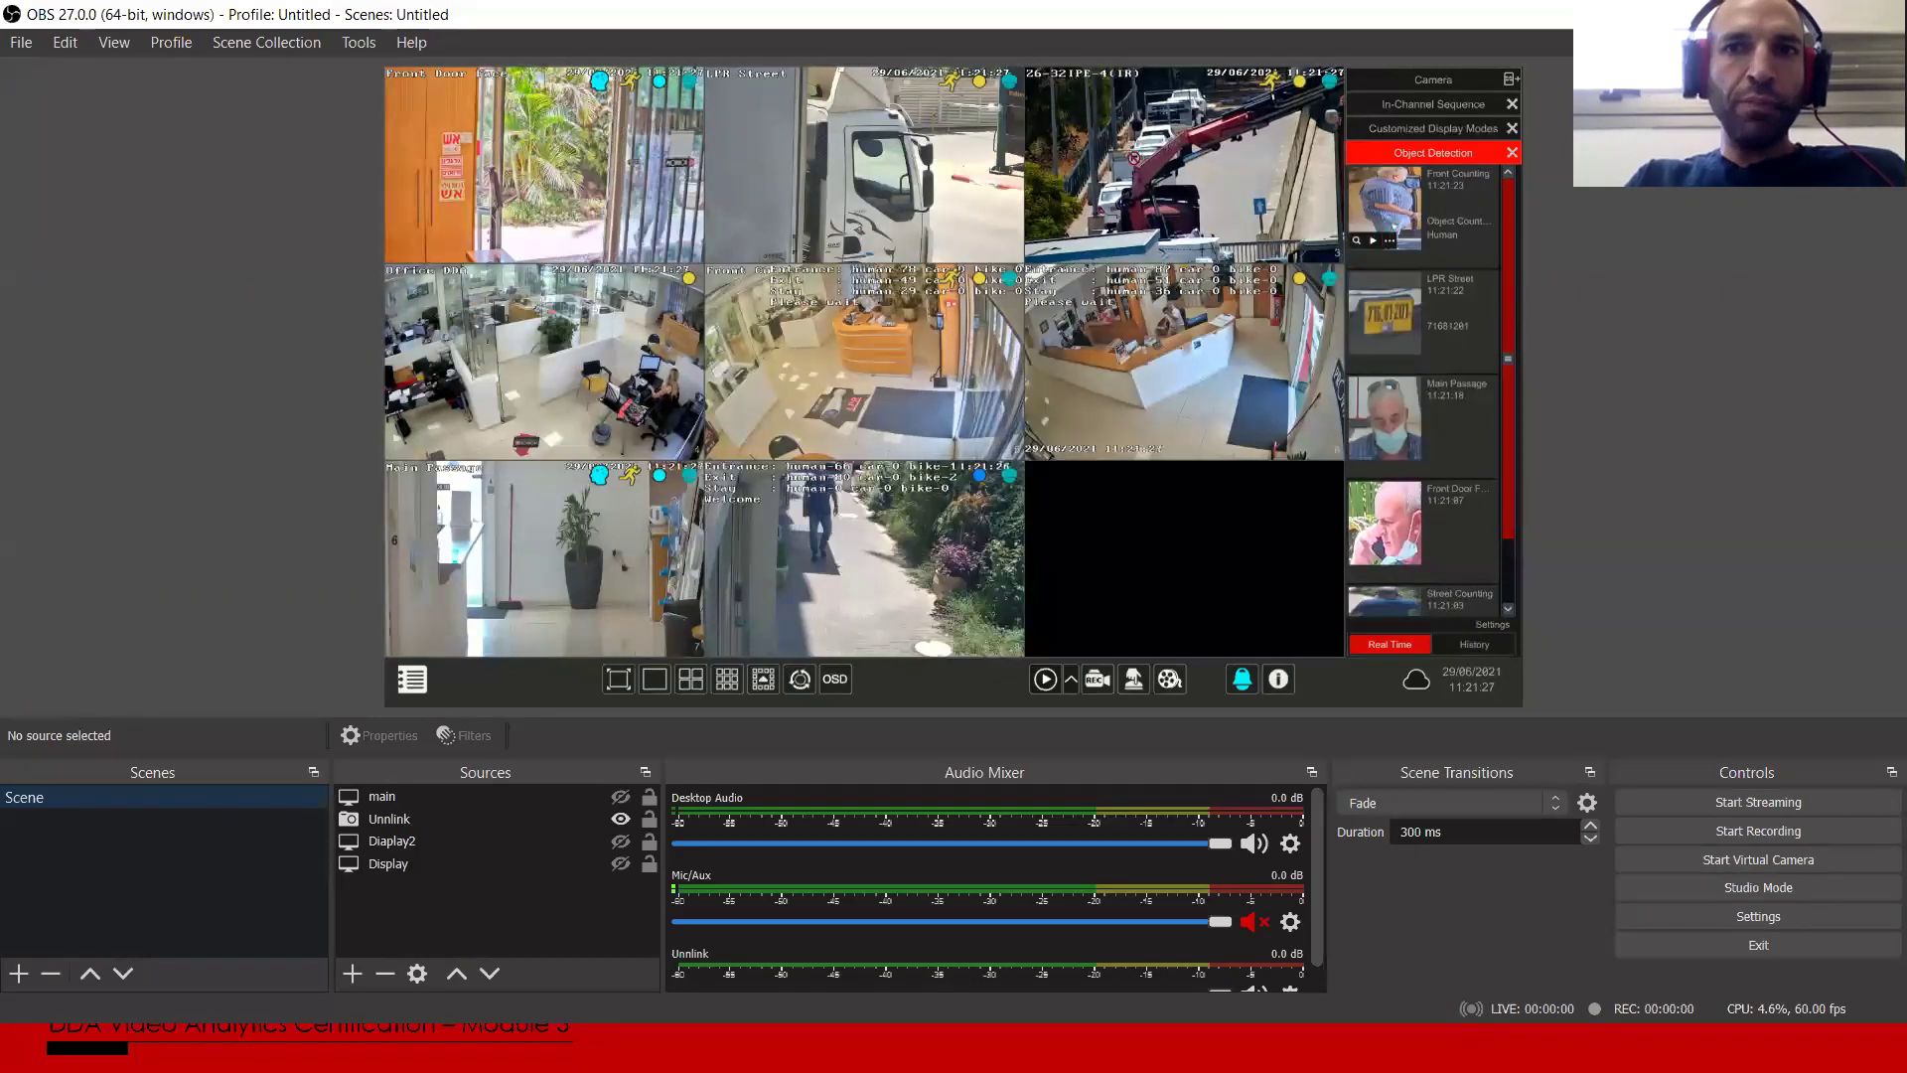
left_click(1390, 241)
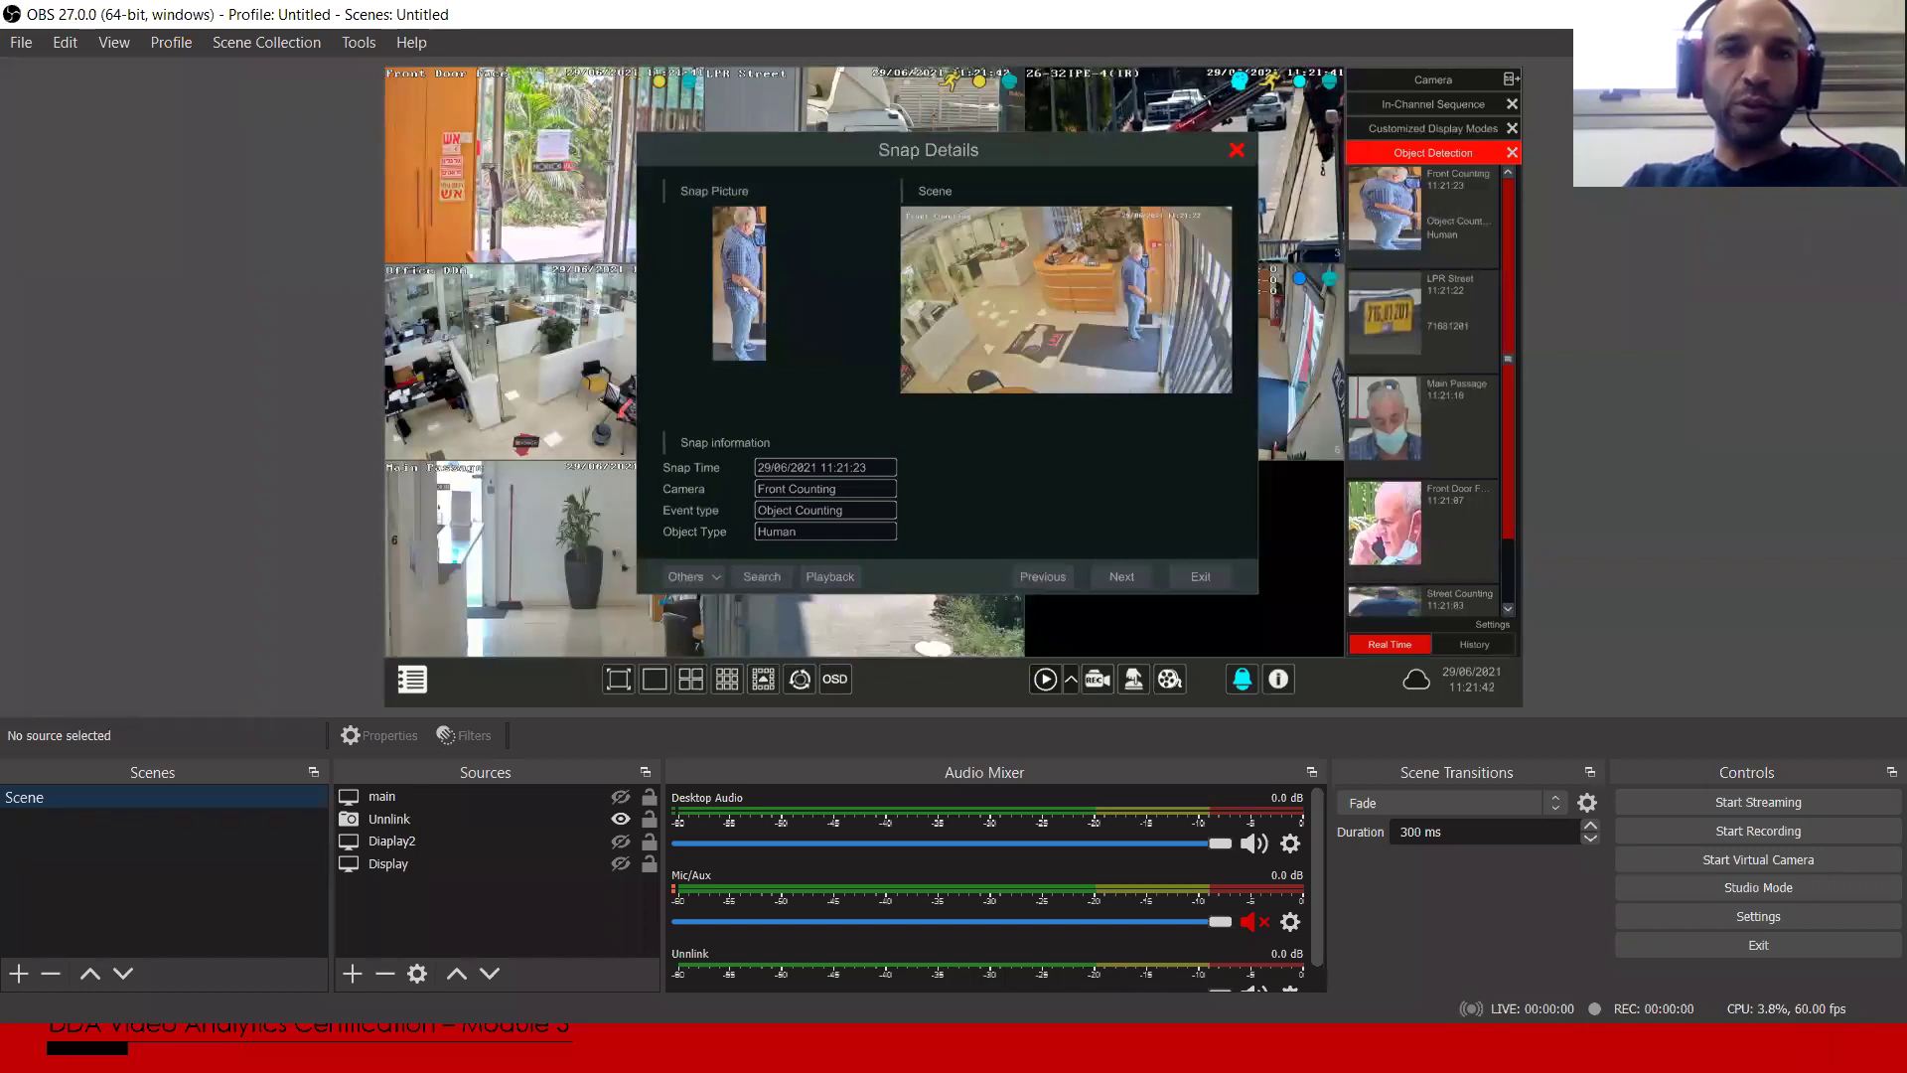
key("alt+Tab")
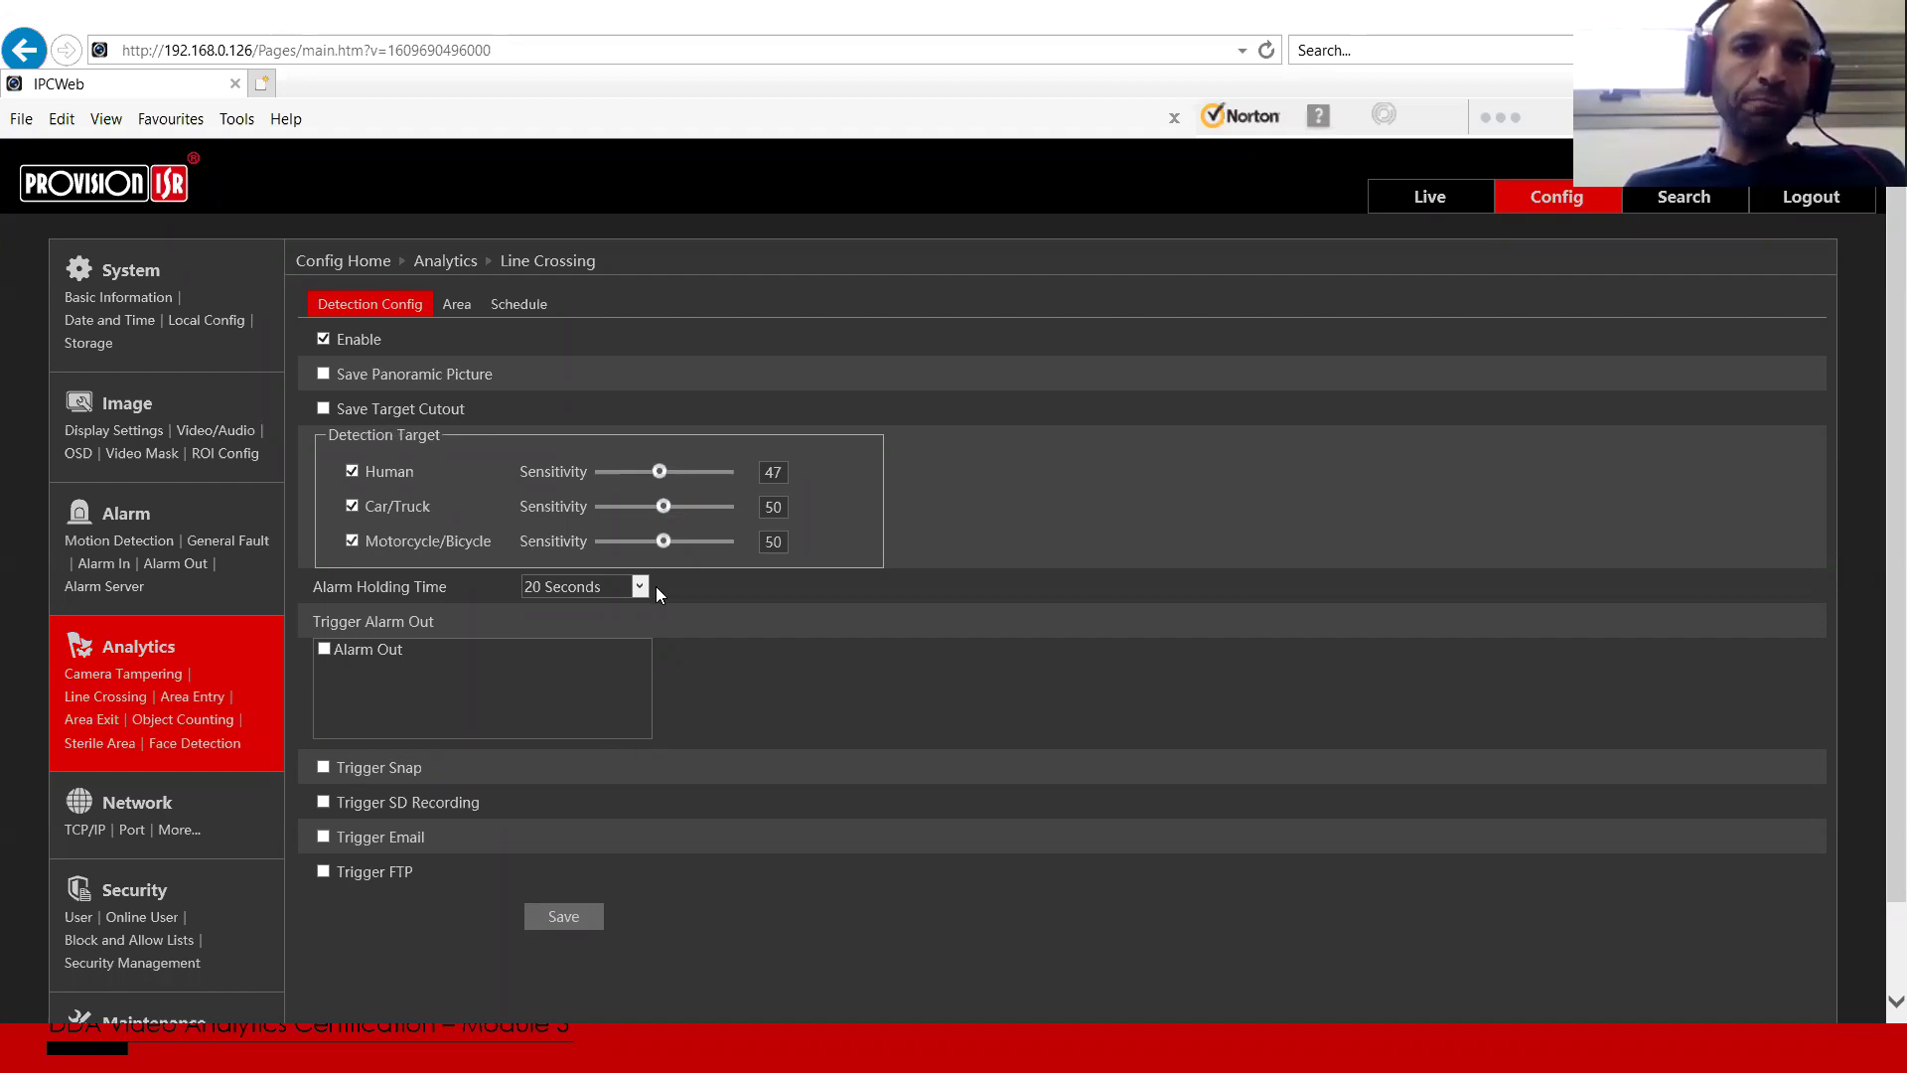
left_click(587, 586)
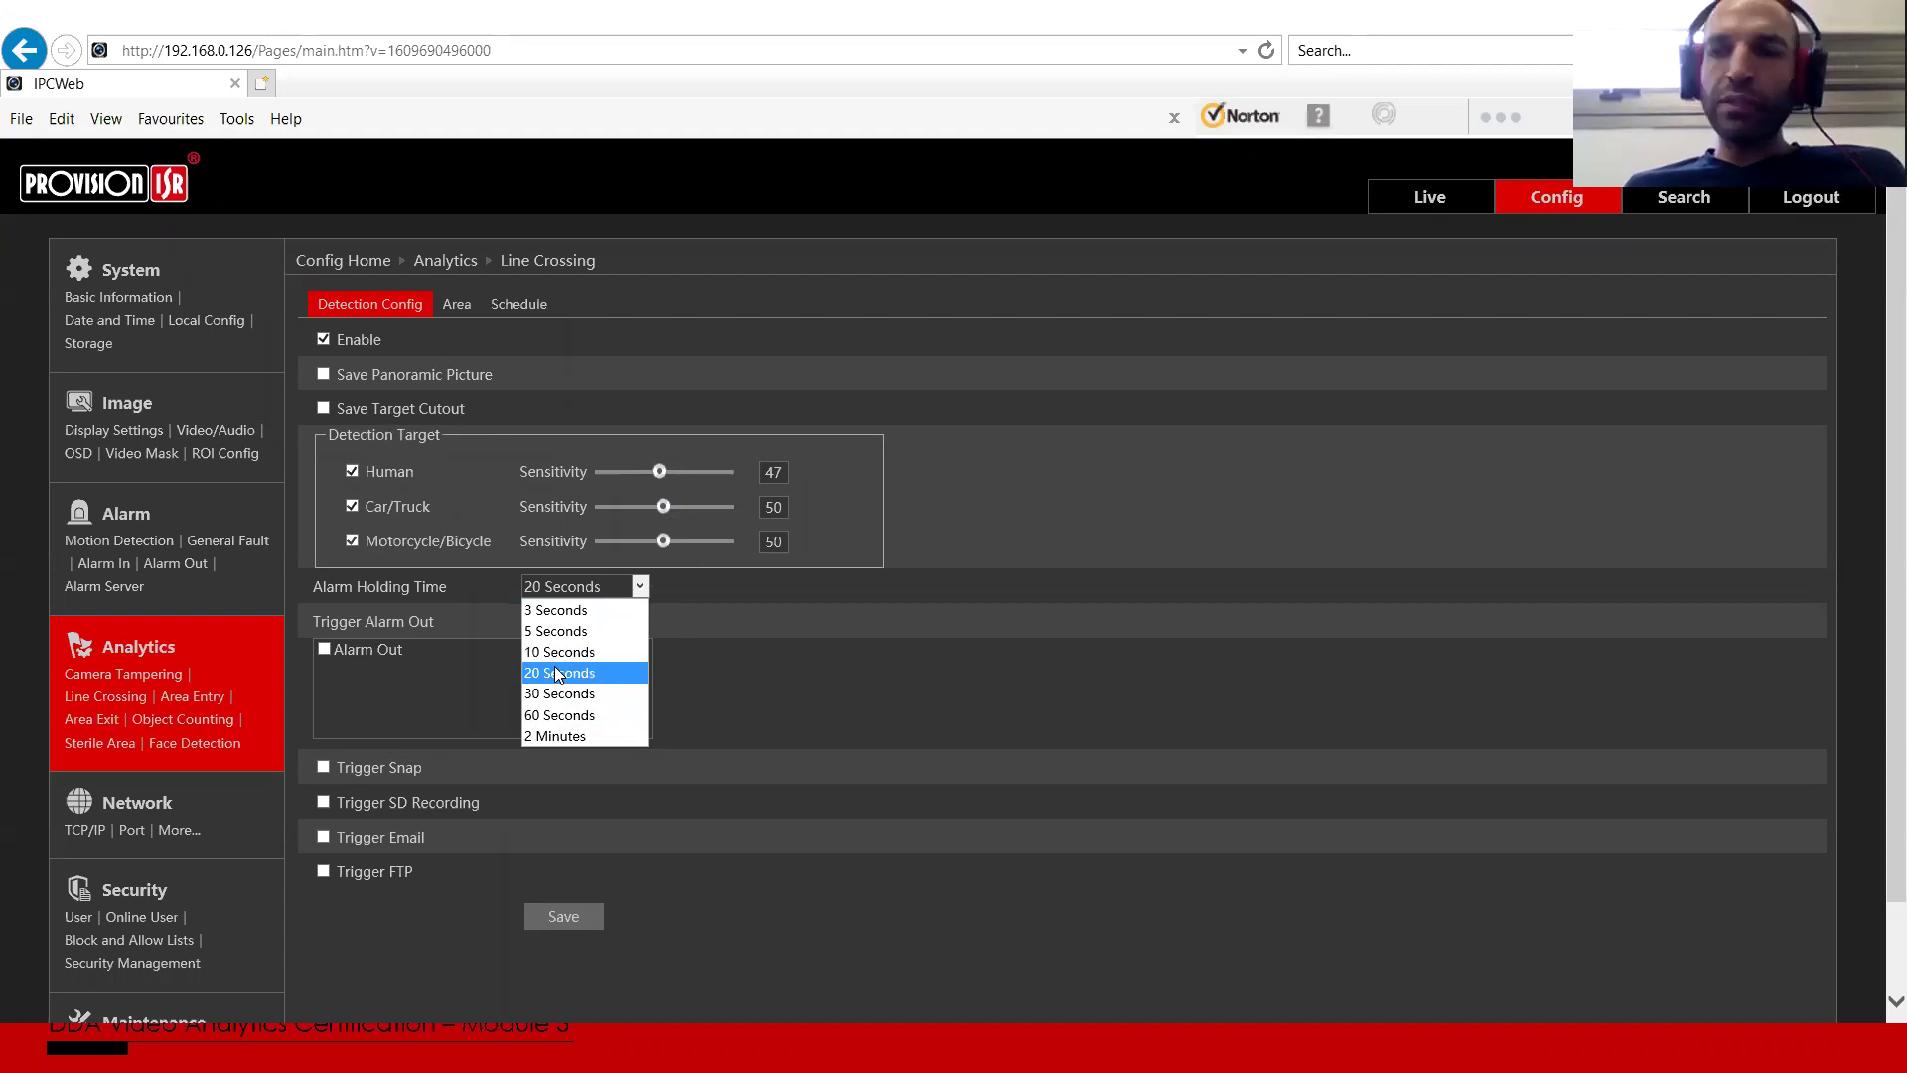
left_click(656, 620)
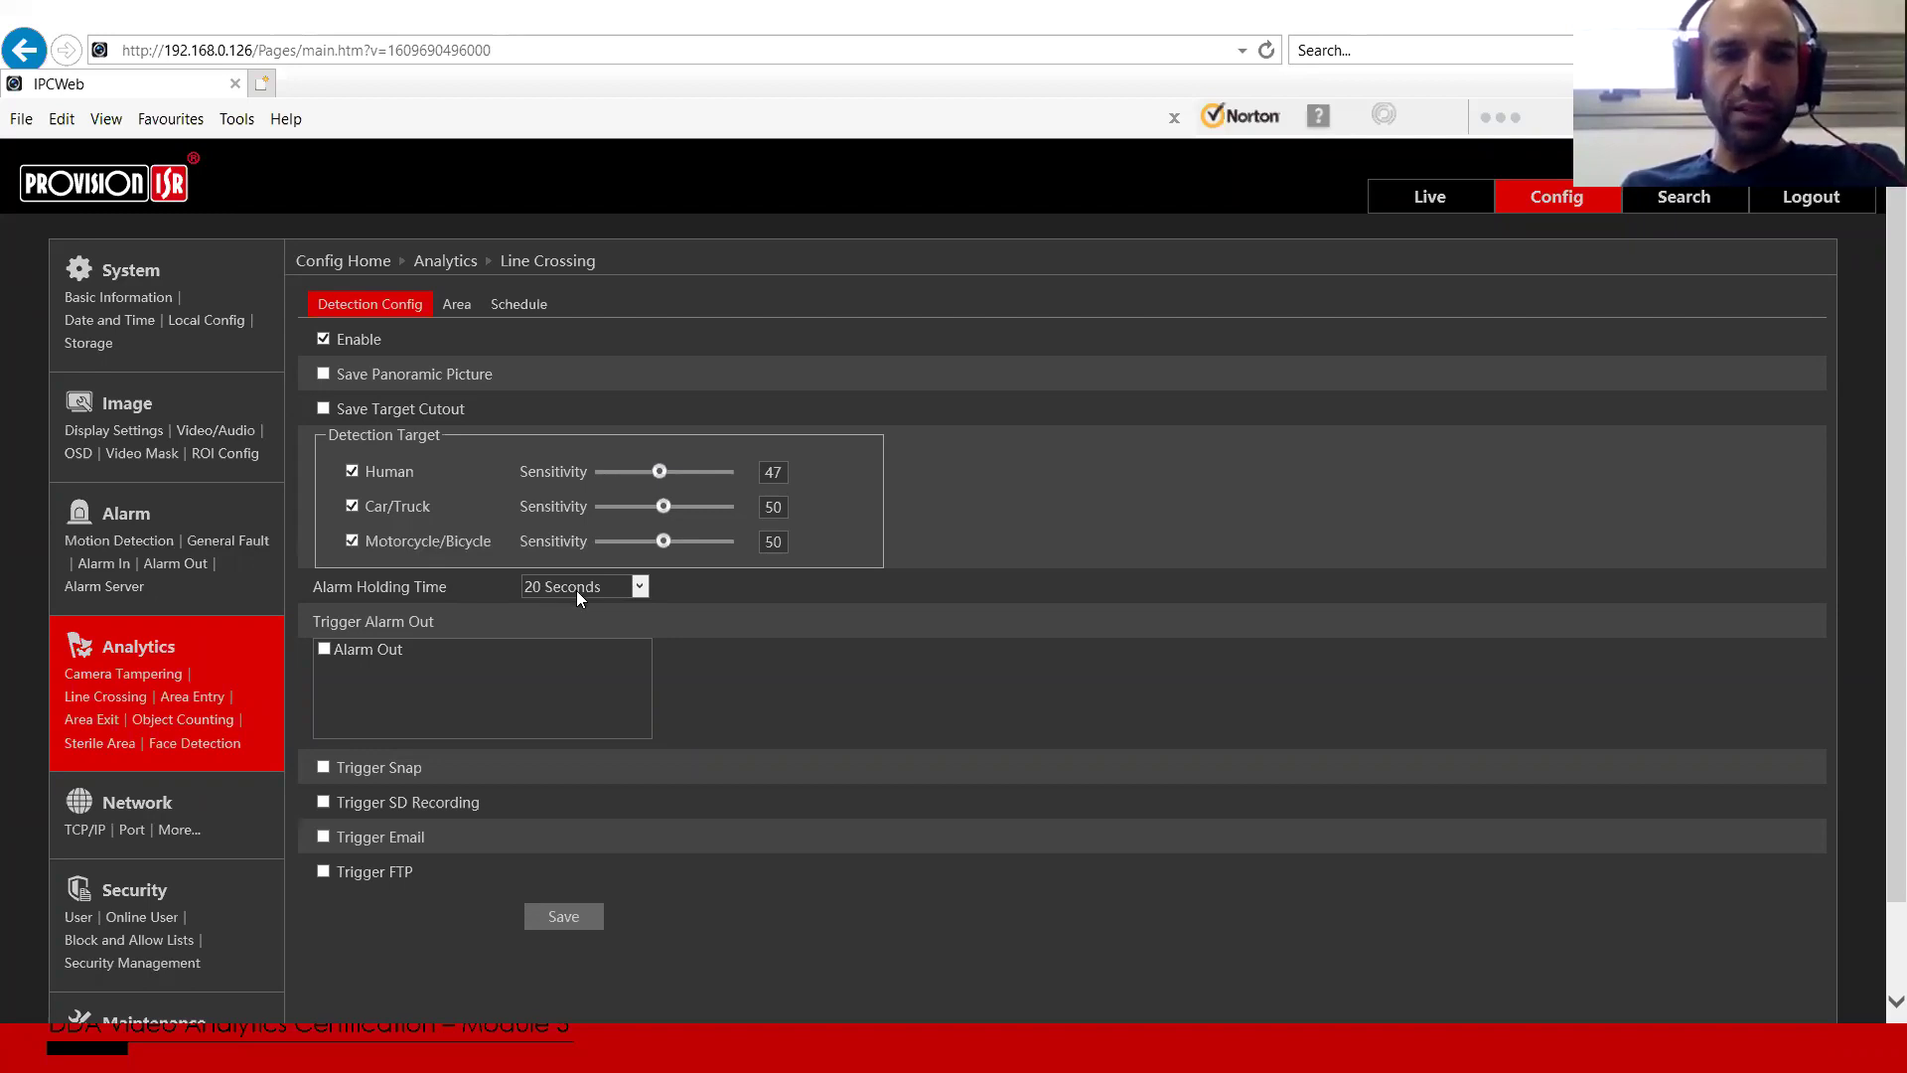
left_click(576, 590)
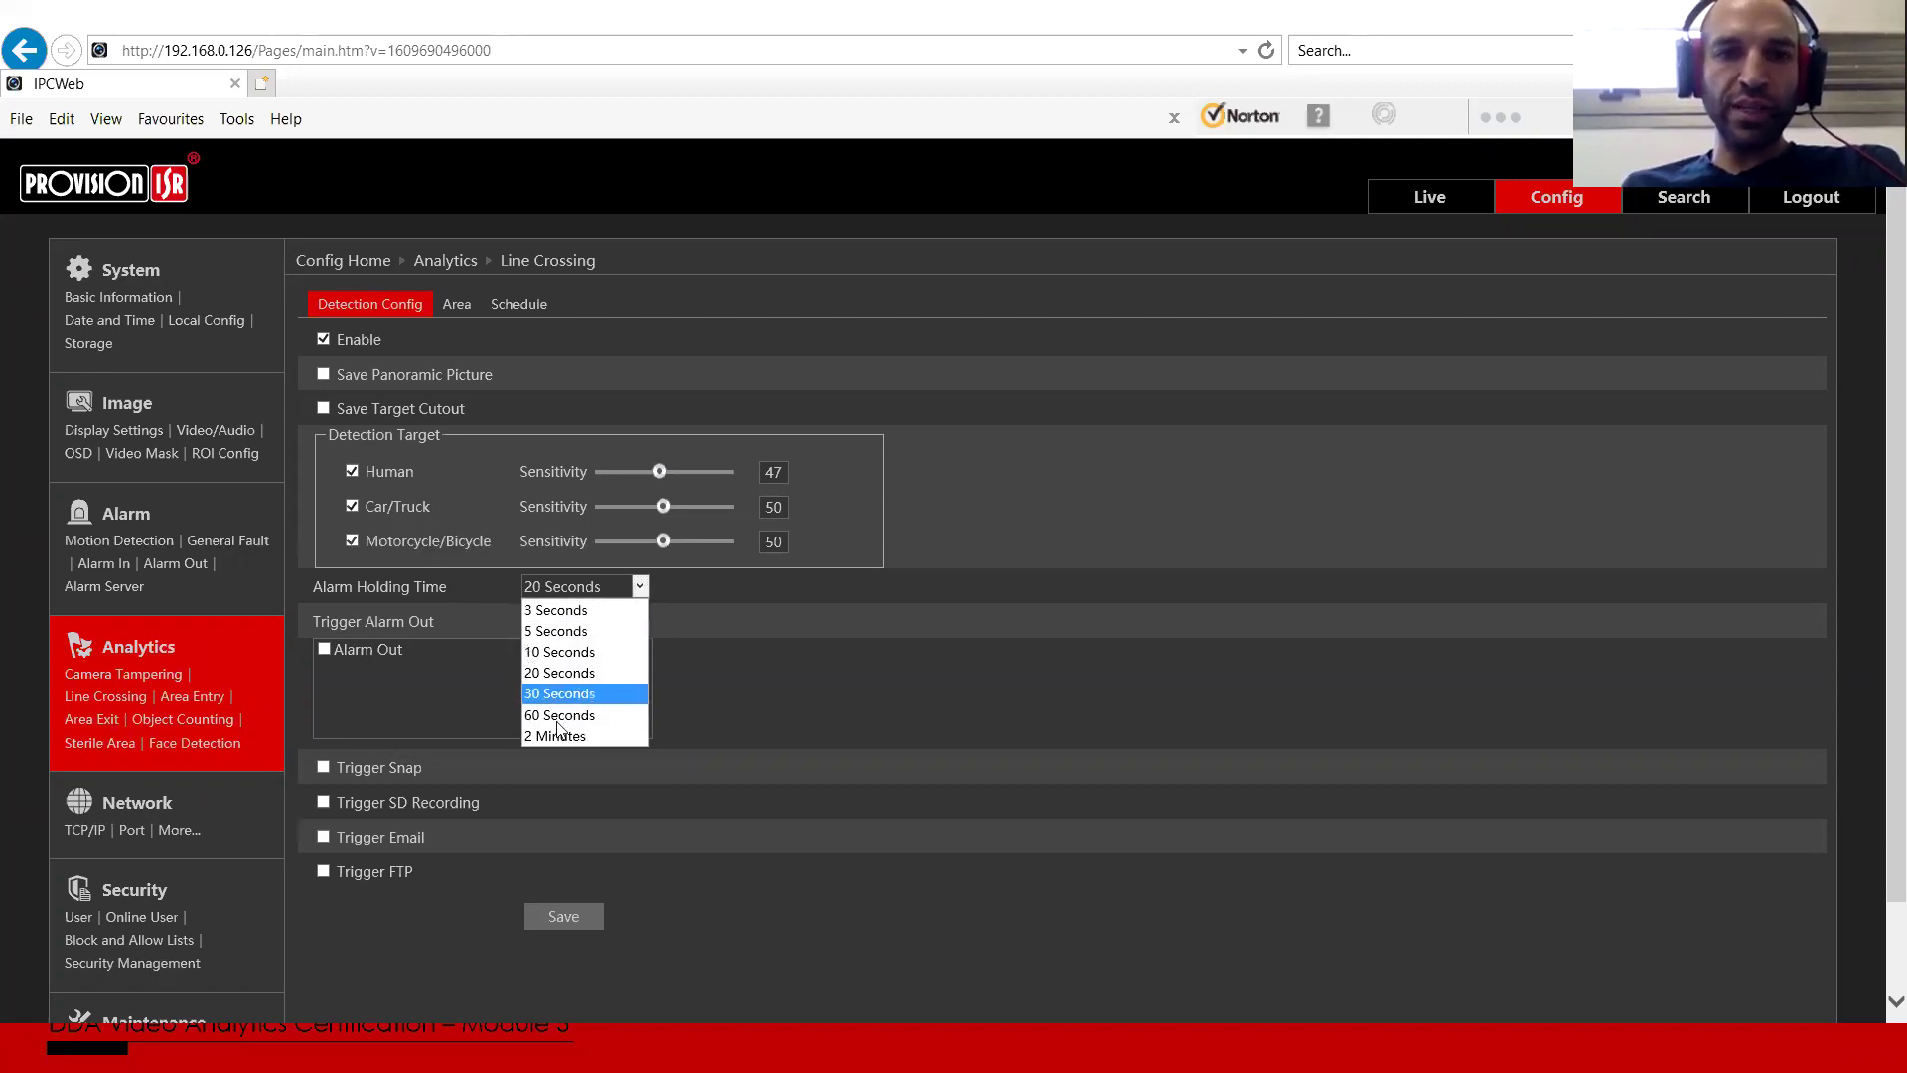
left_click(714, 643)
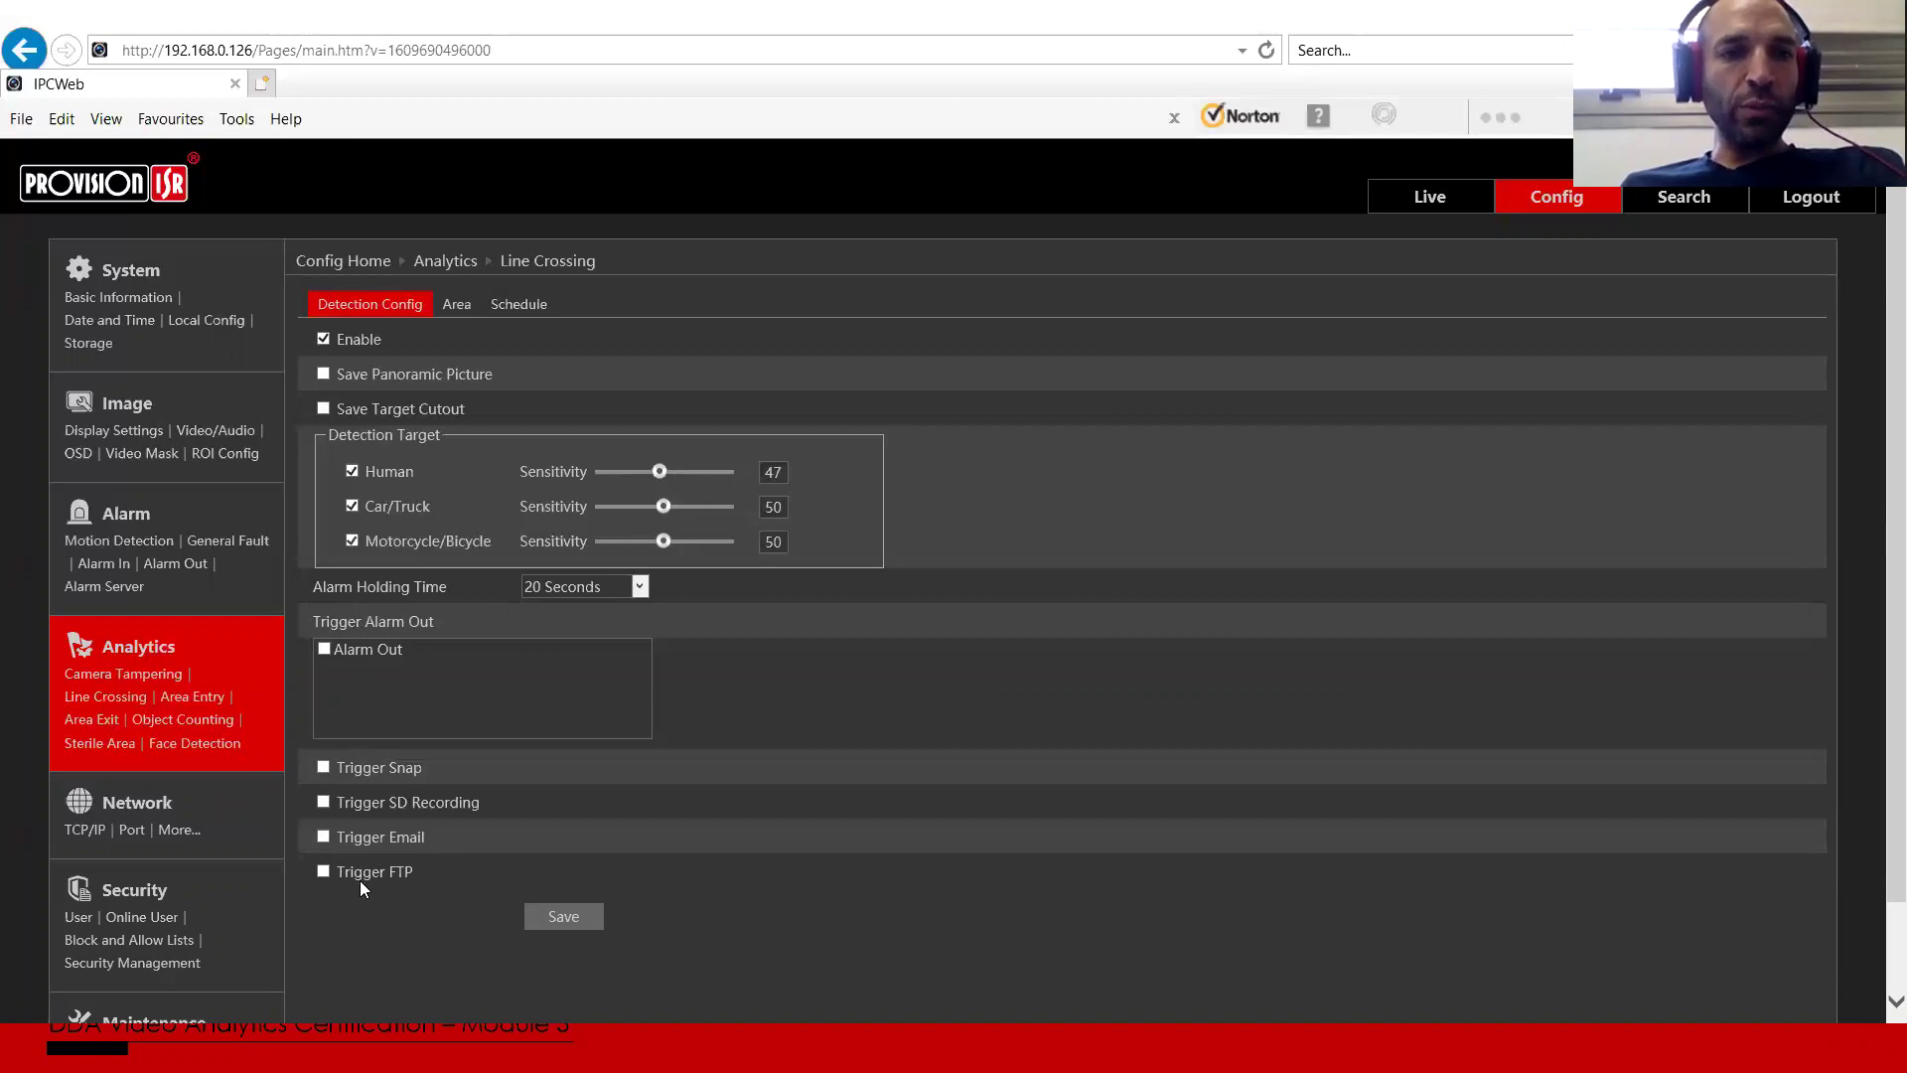
scroll(149, 794, "down", 1)
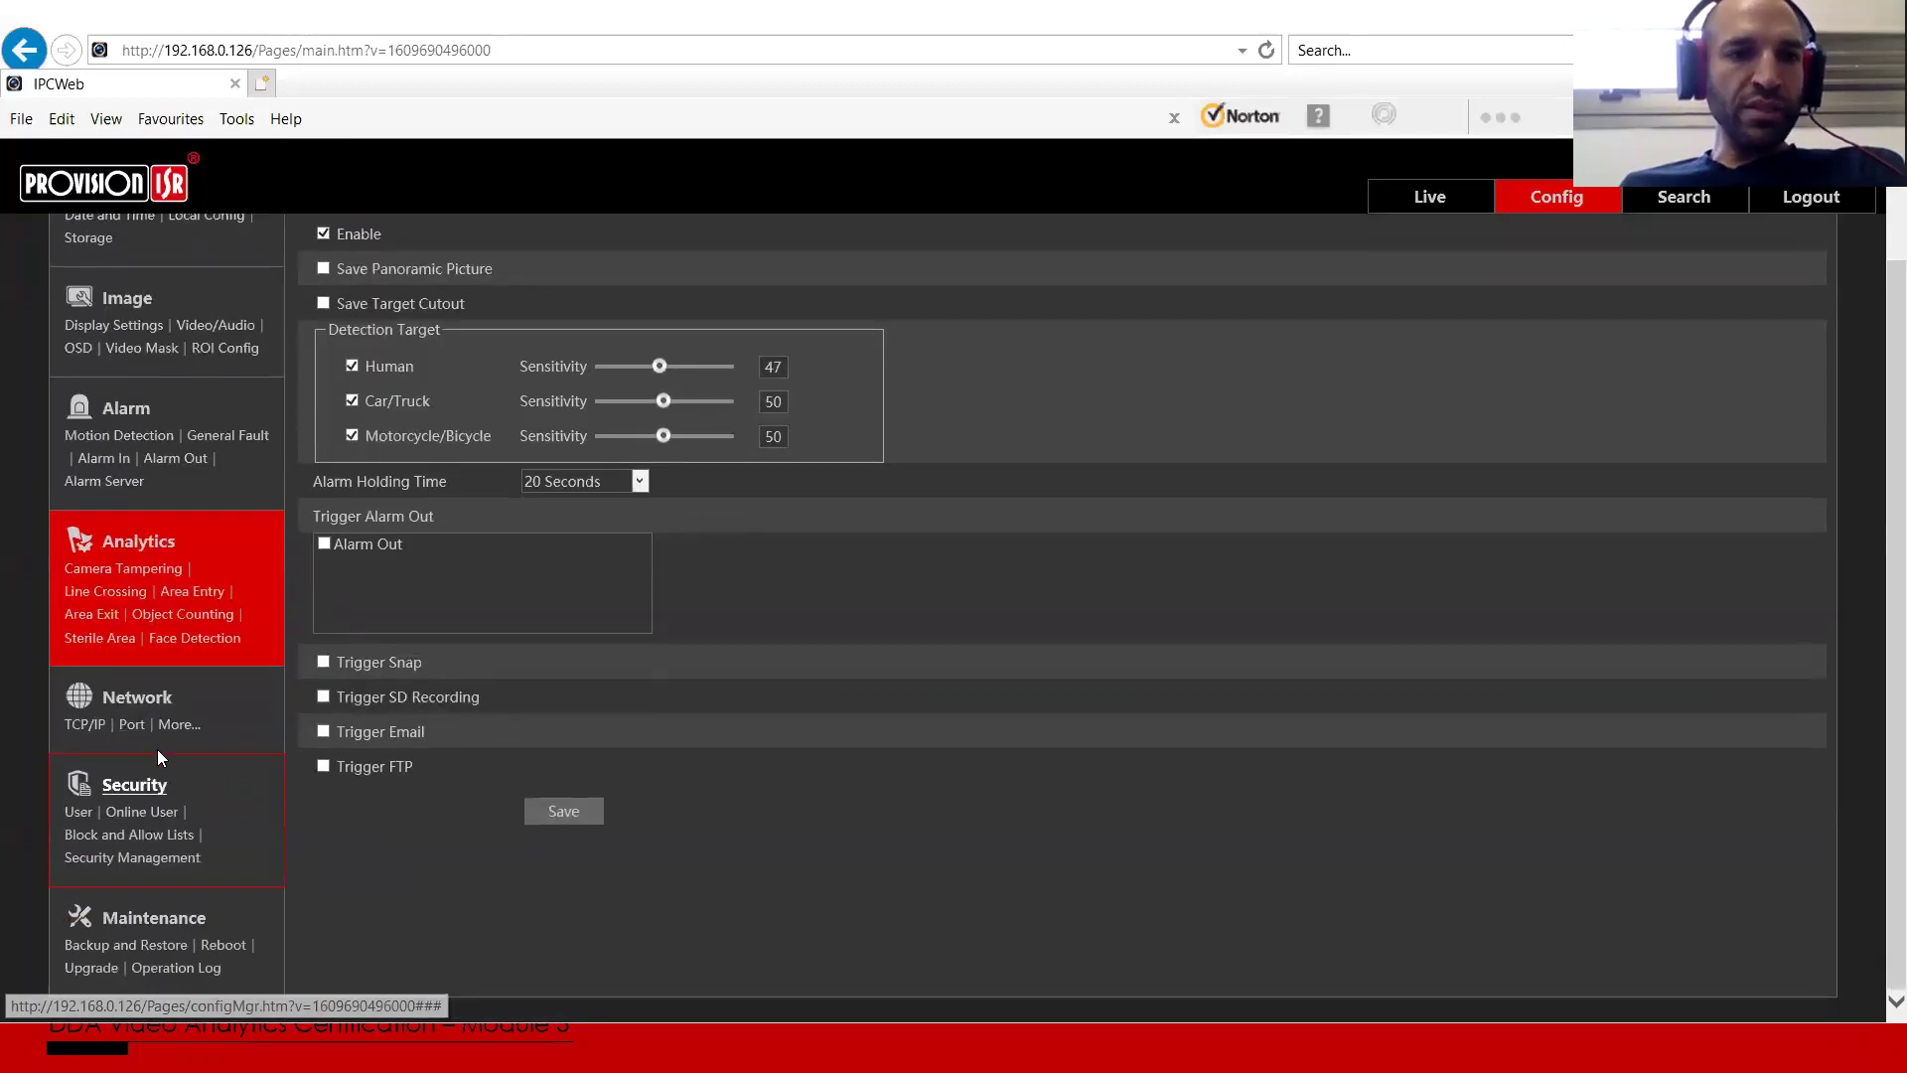
Step: Check the Network Email page and the empty FTP server list, cancelling a new FTP entry
left_click(141, 700)
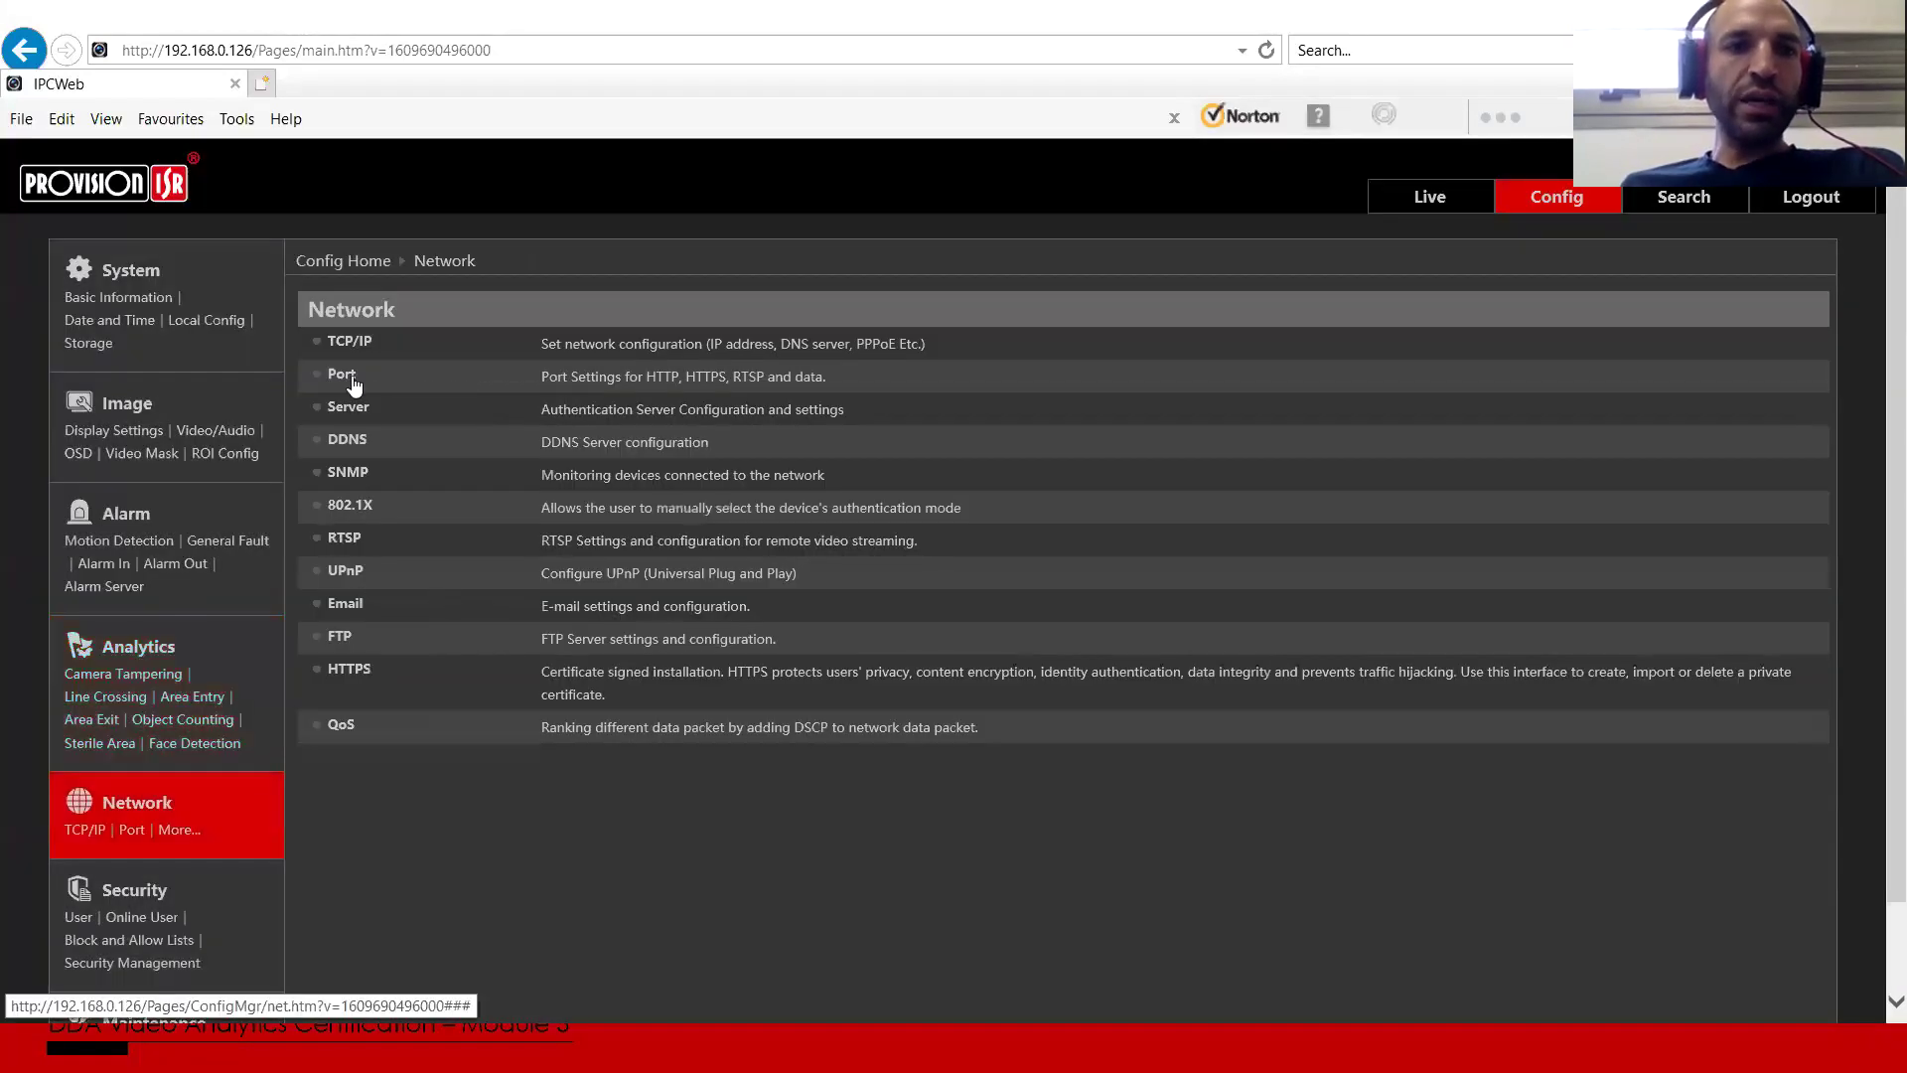
left_click(345, 604)
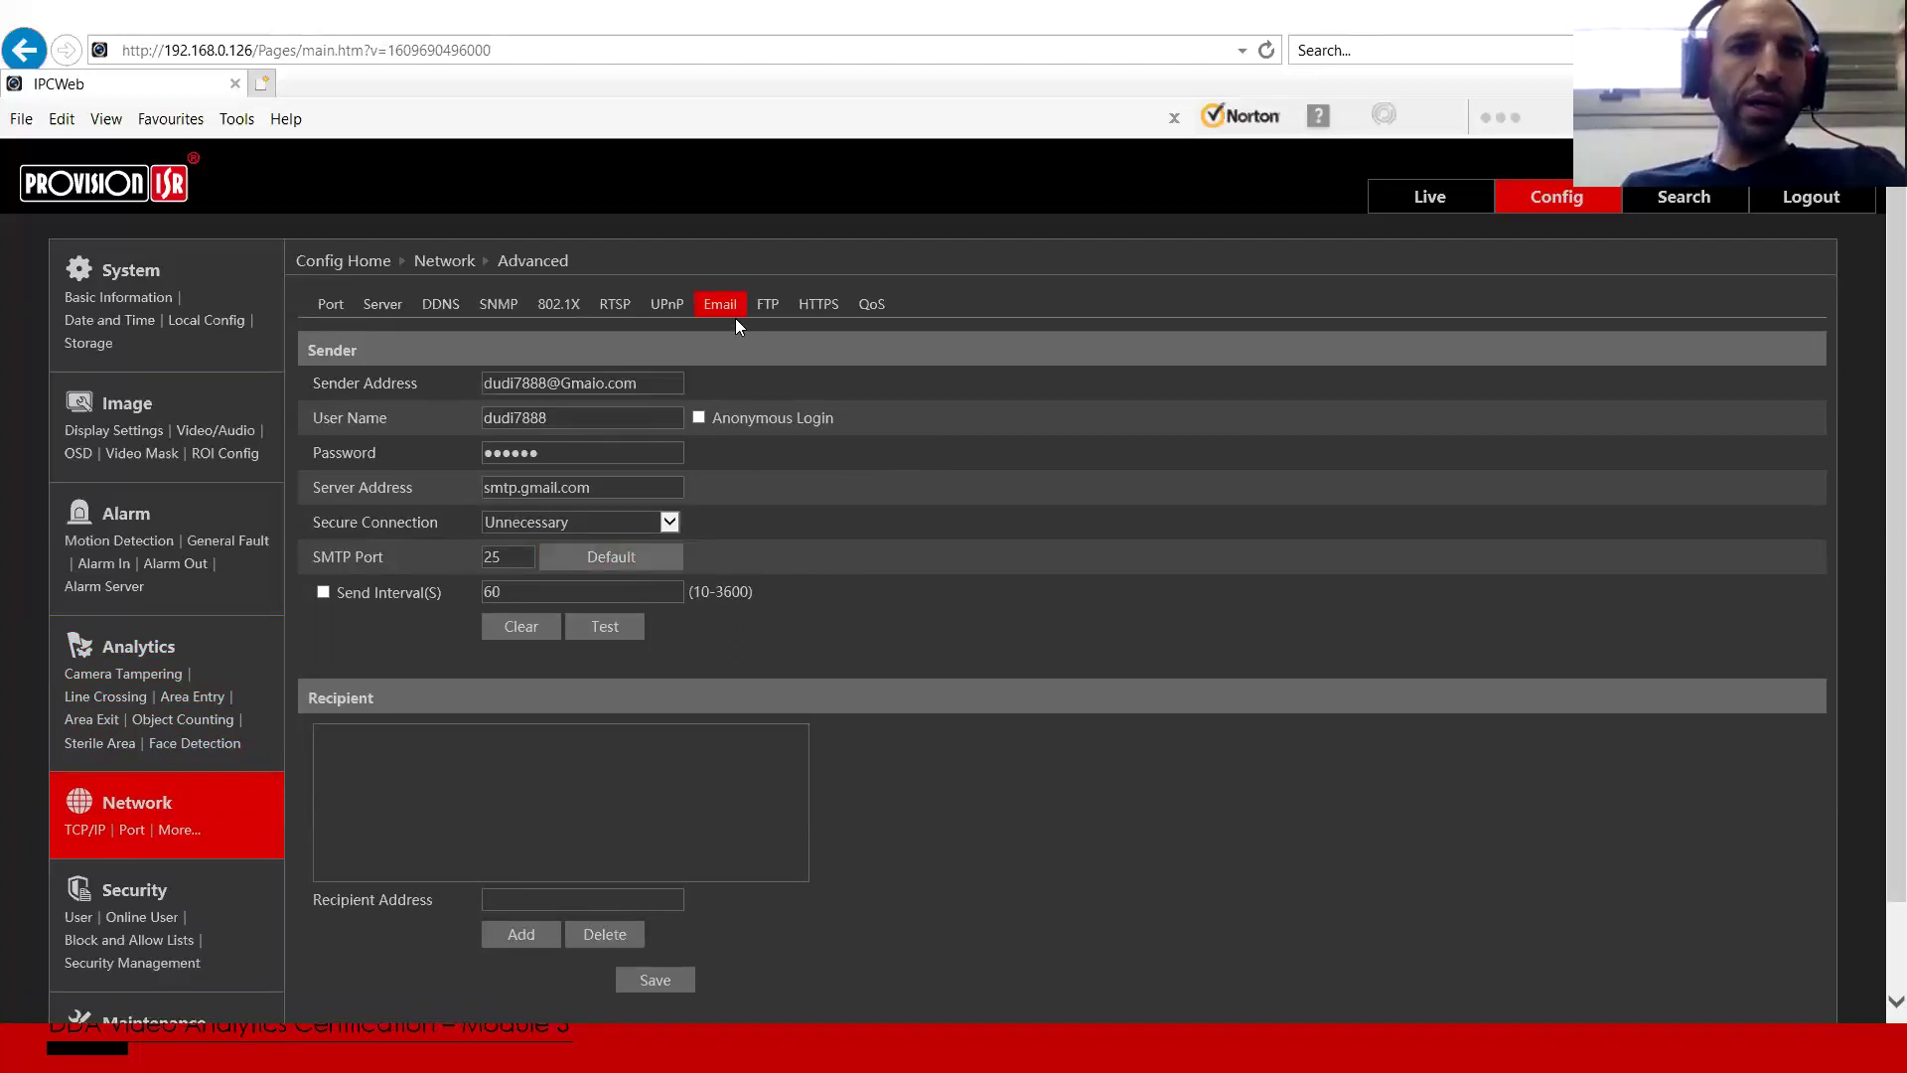
left_click(769, 314)
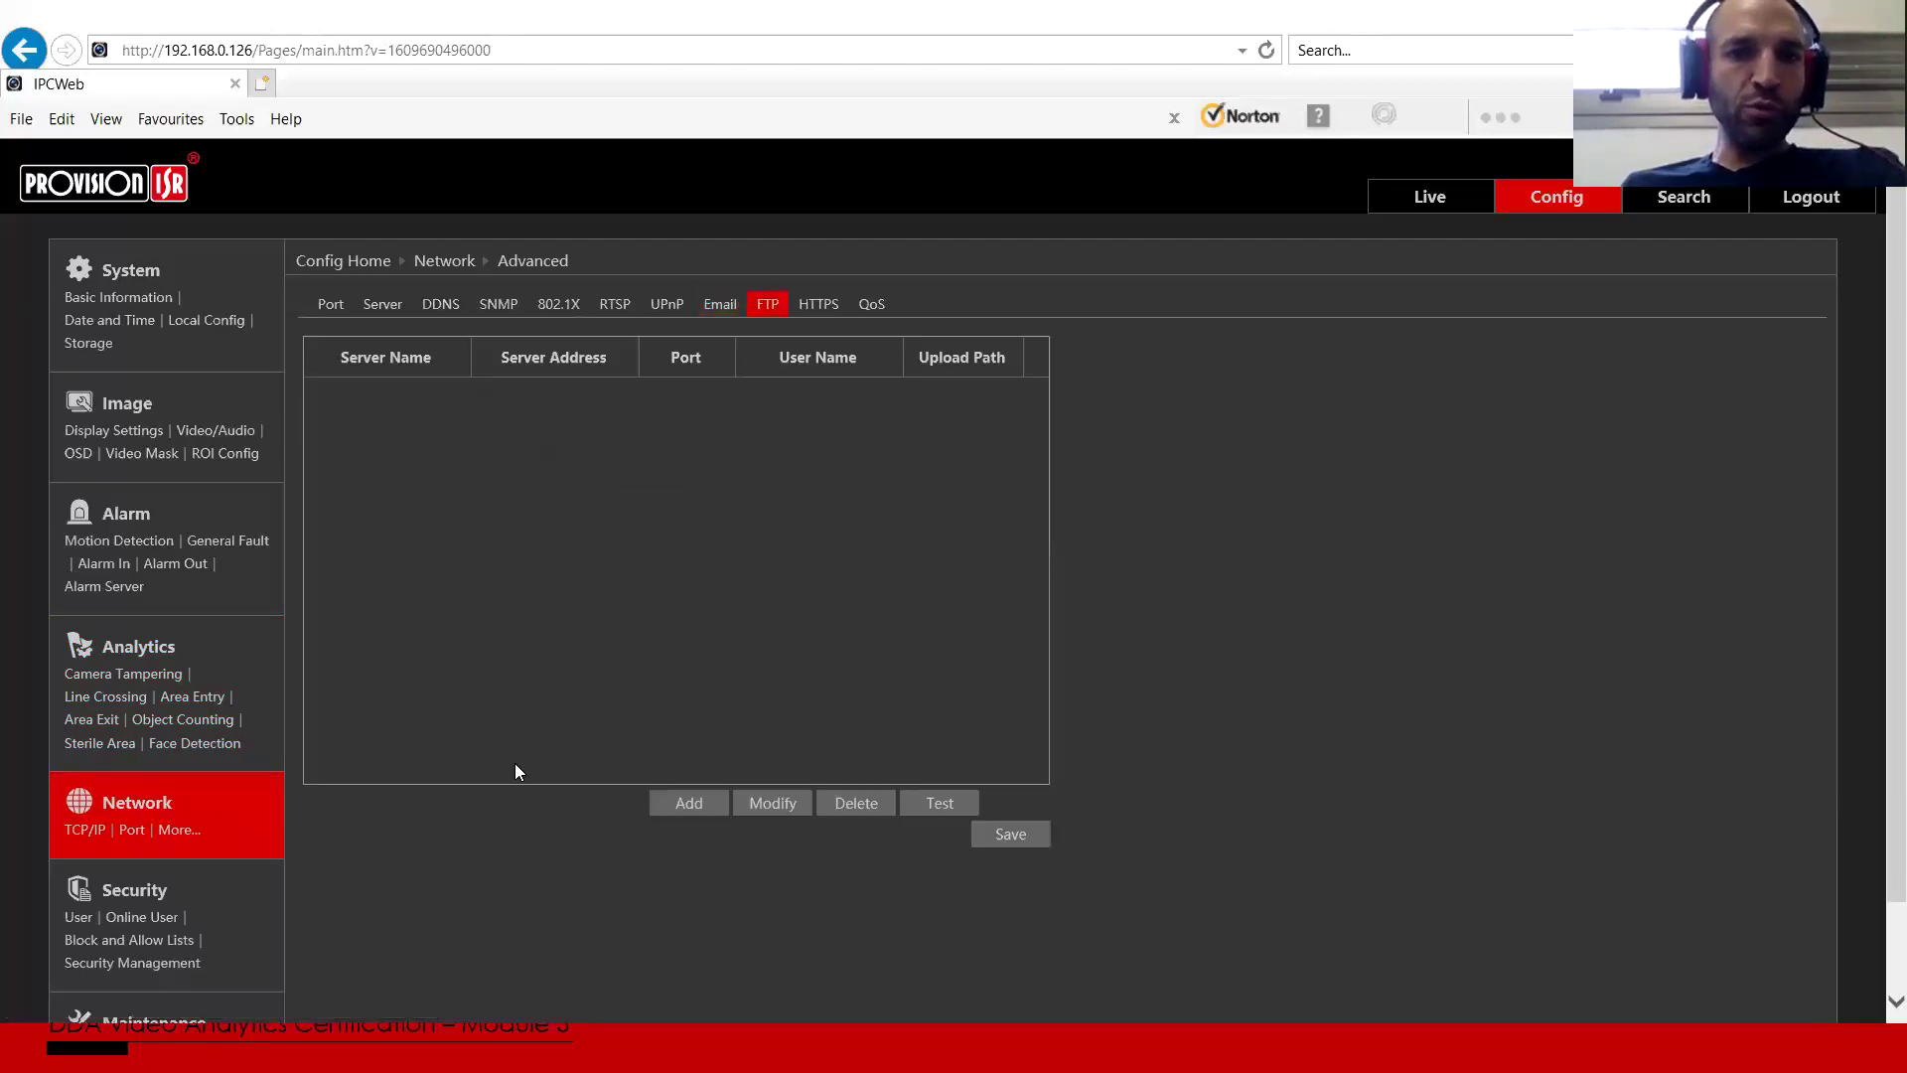
left_click(663, 802)
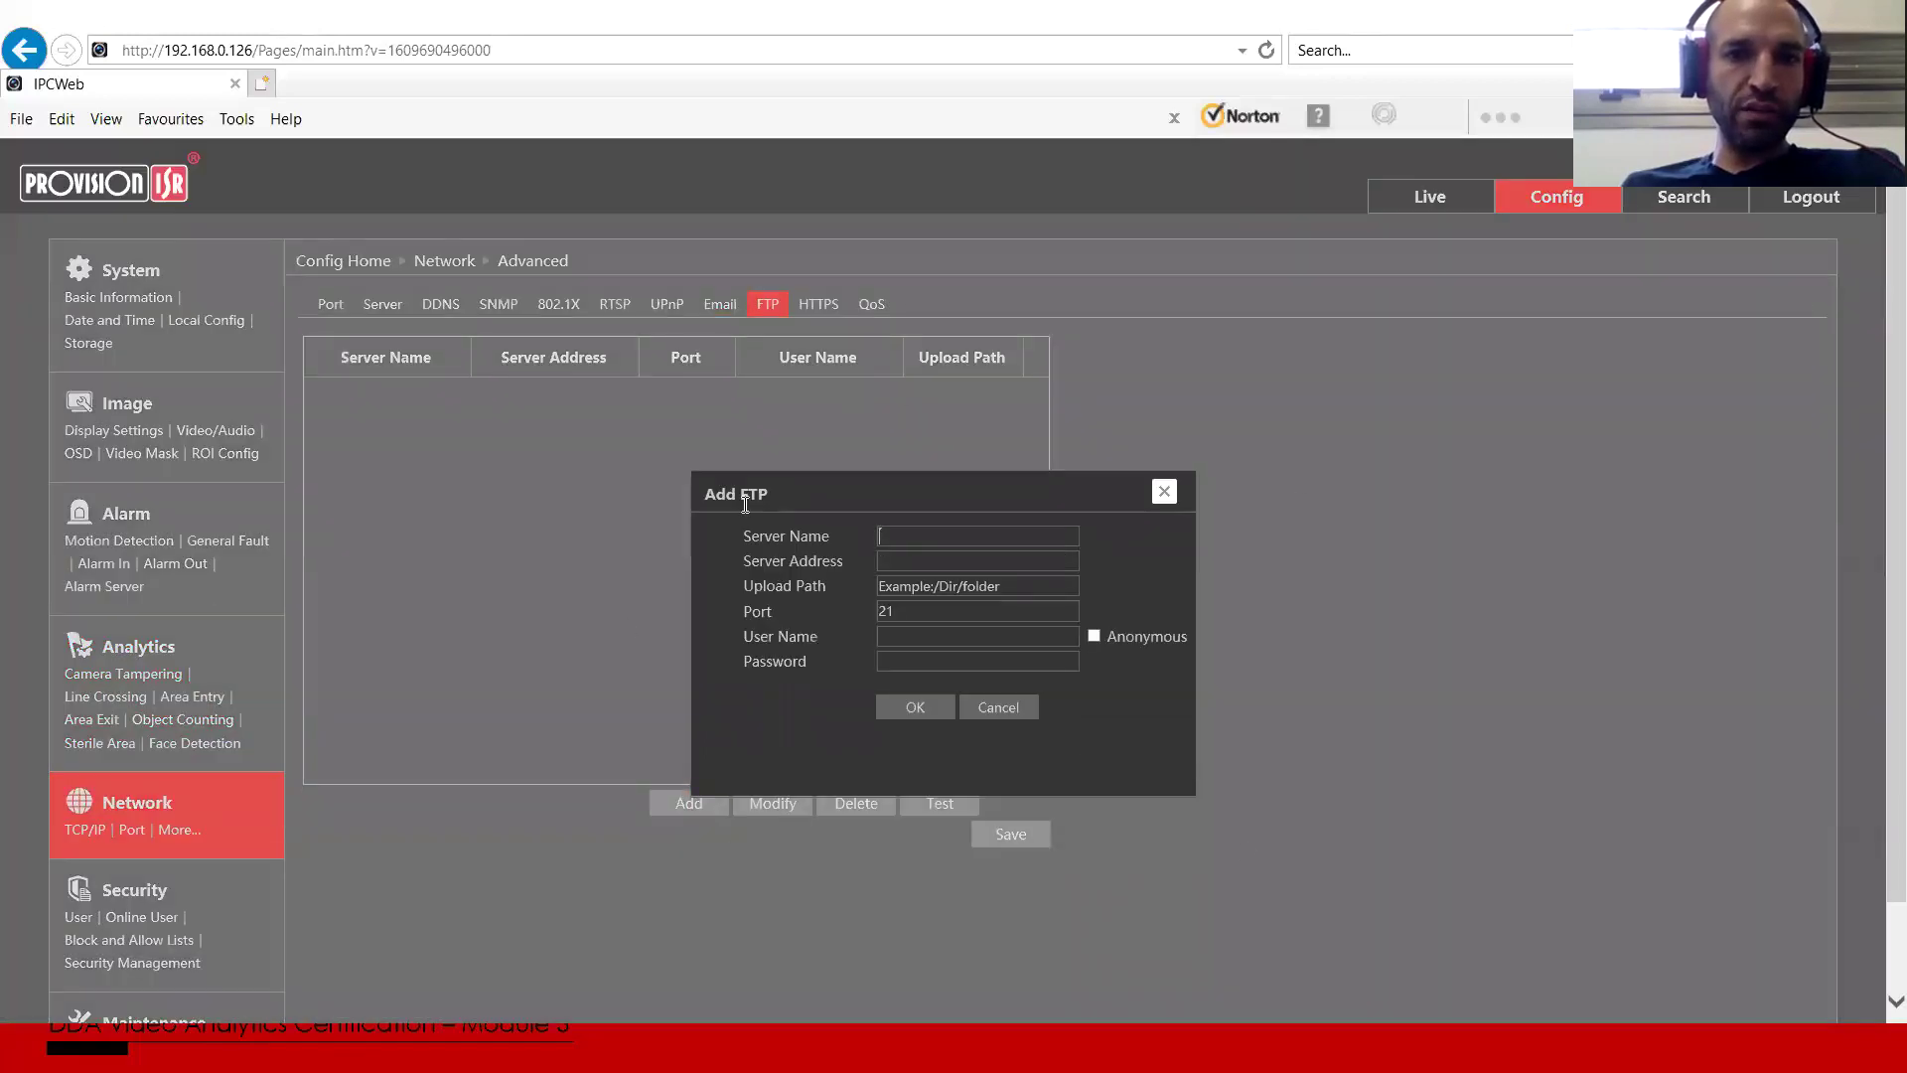
left_click(1165, 493)
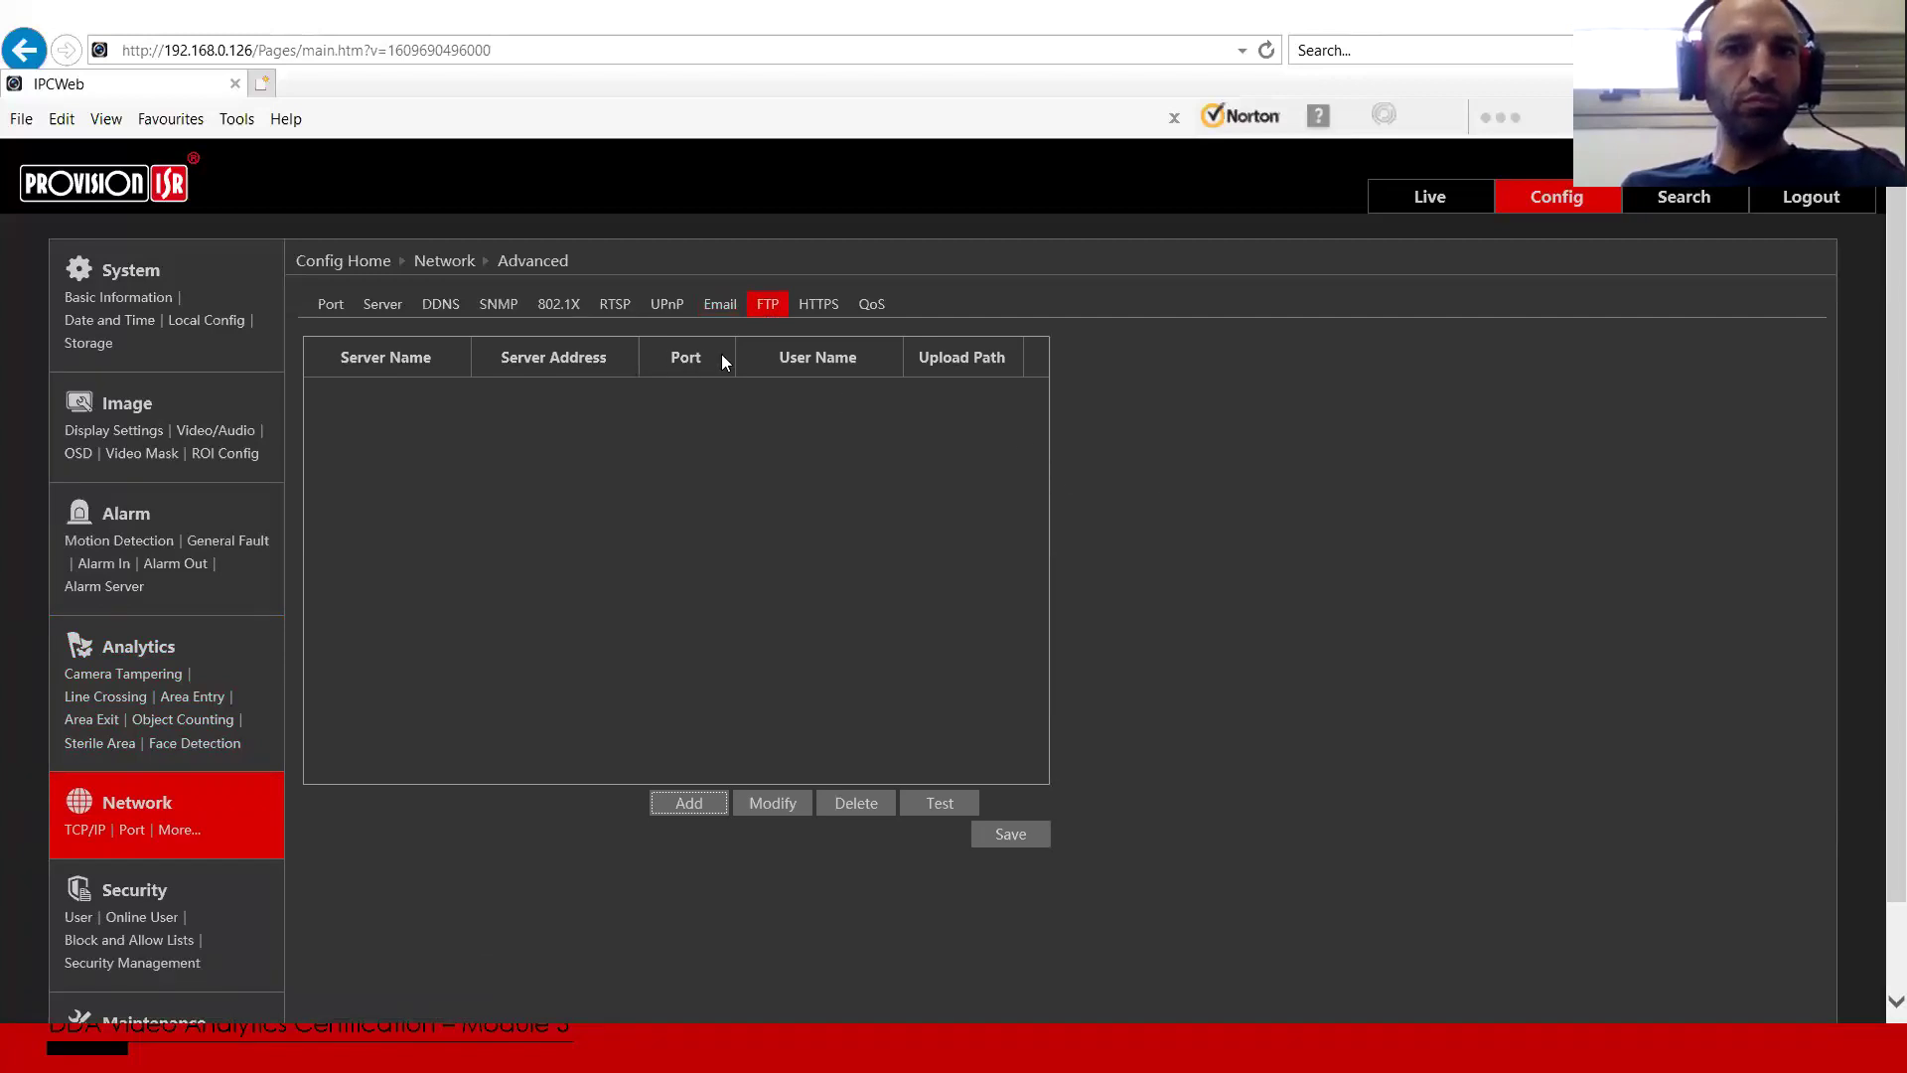
left_click(363, 265)
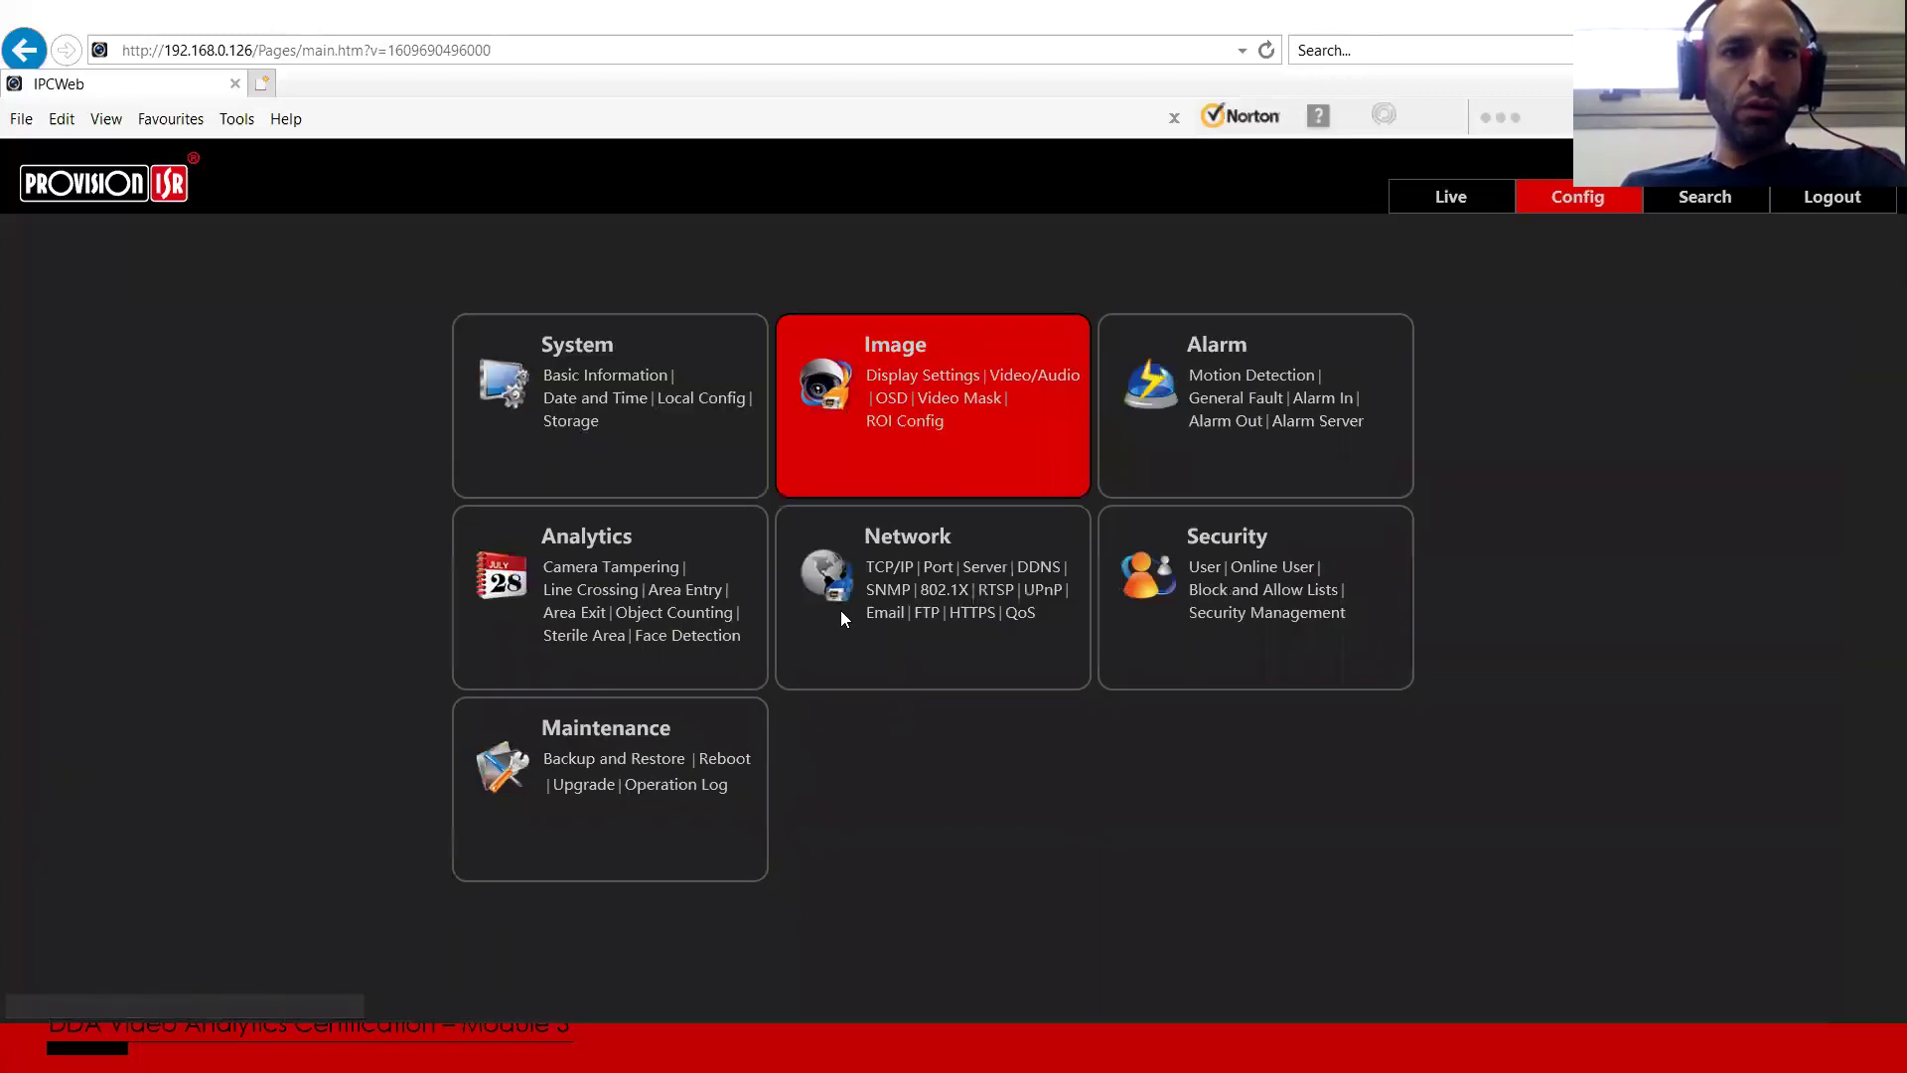
Step: Open Line Crossing's Area view, then its schedule showing 00:00–24:00 every day and holiday
left_click(604, 531)
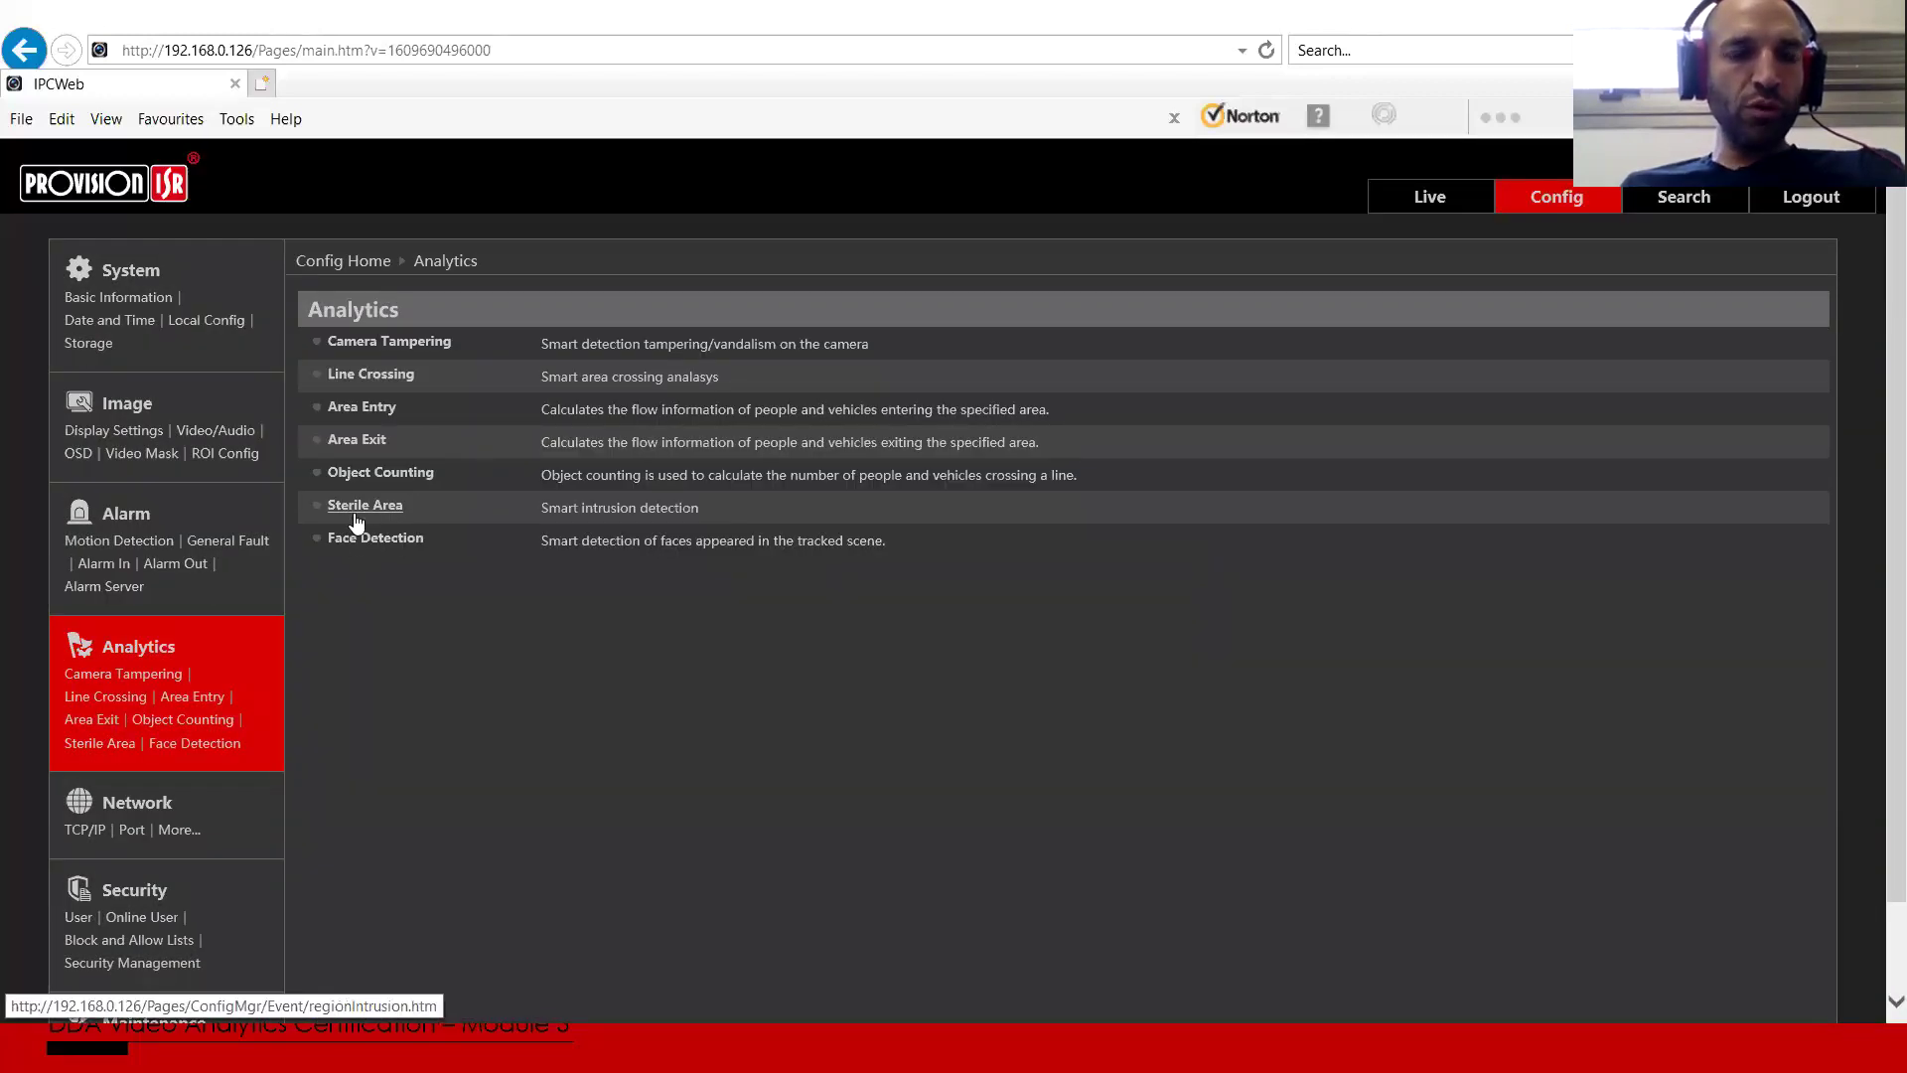
left_click(370, 377)
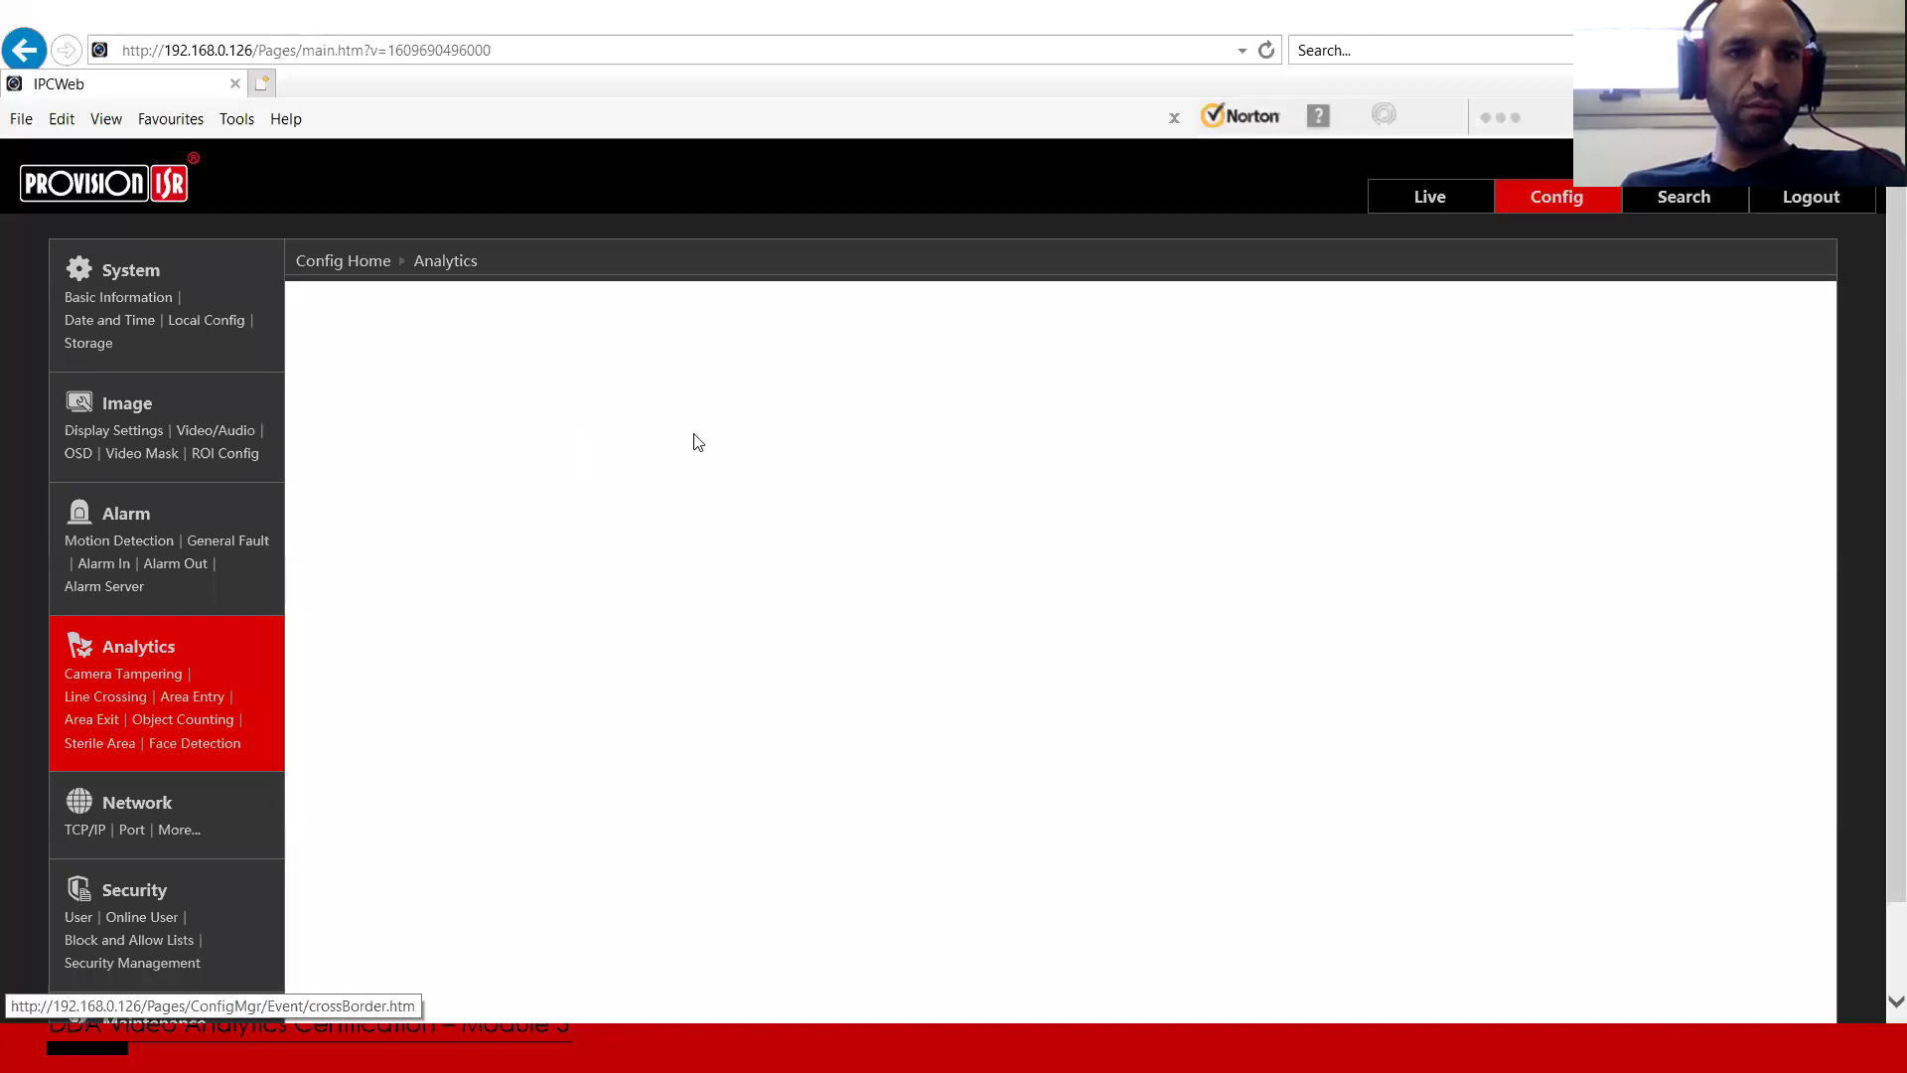
left_click(458, 307)
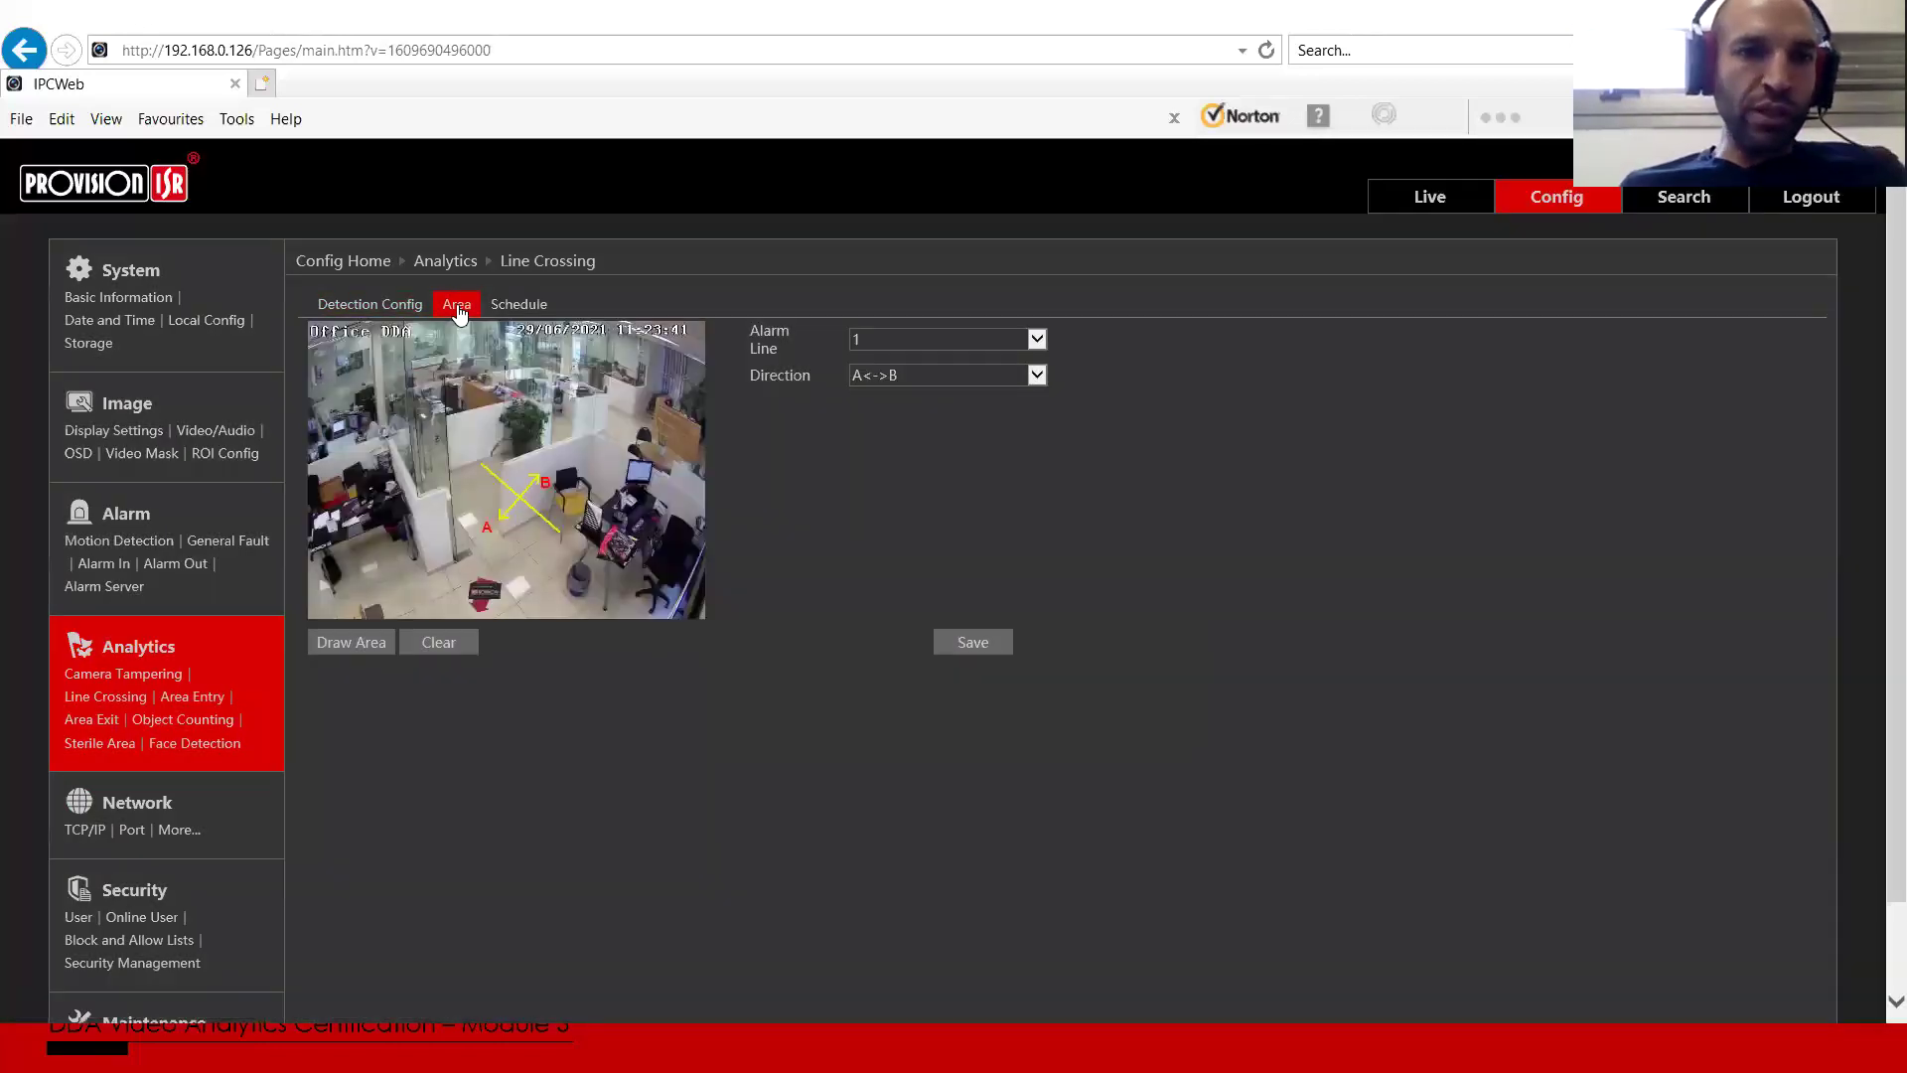
left_click(514, 308)
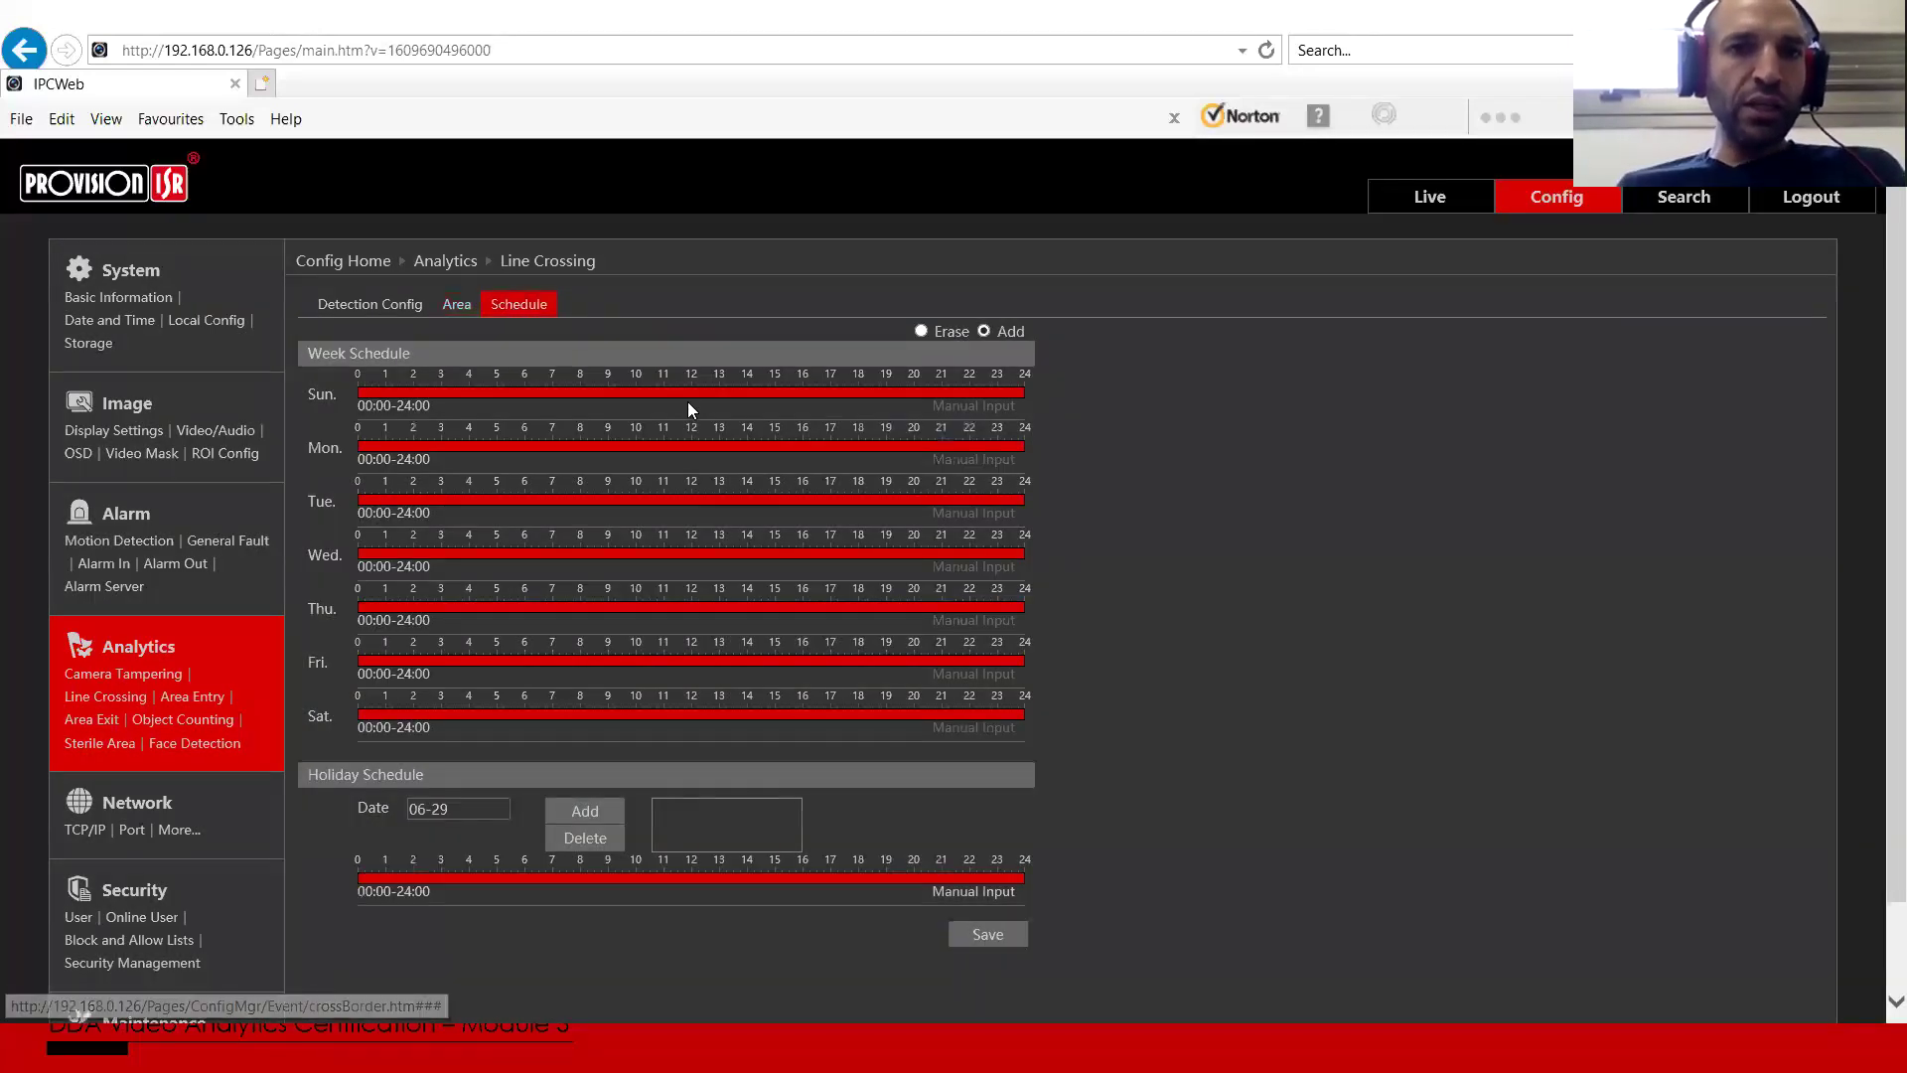
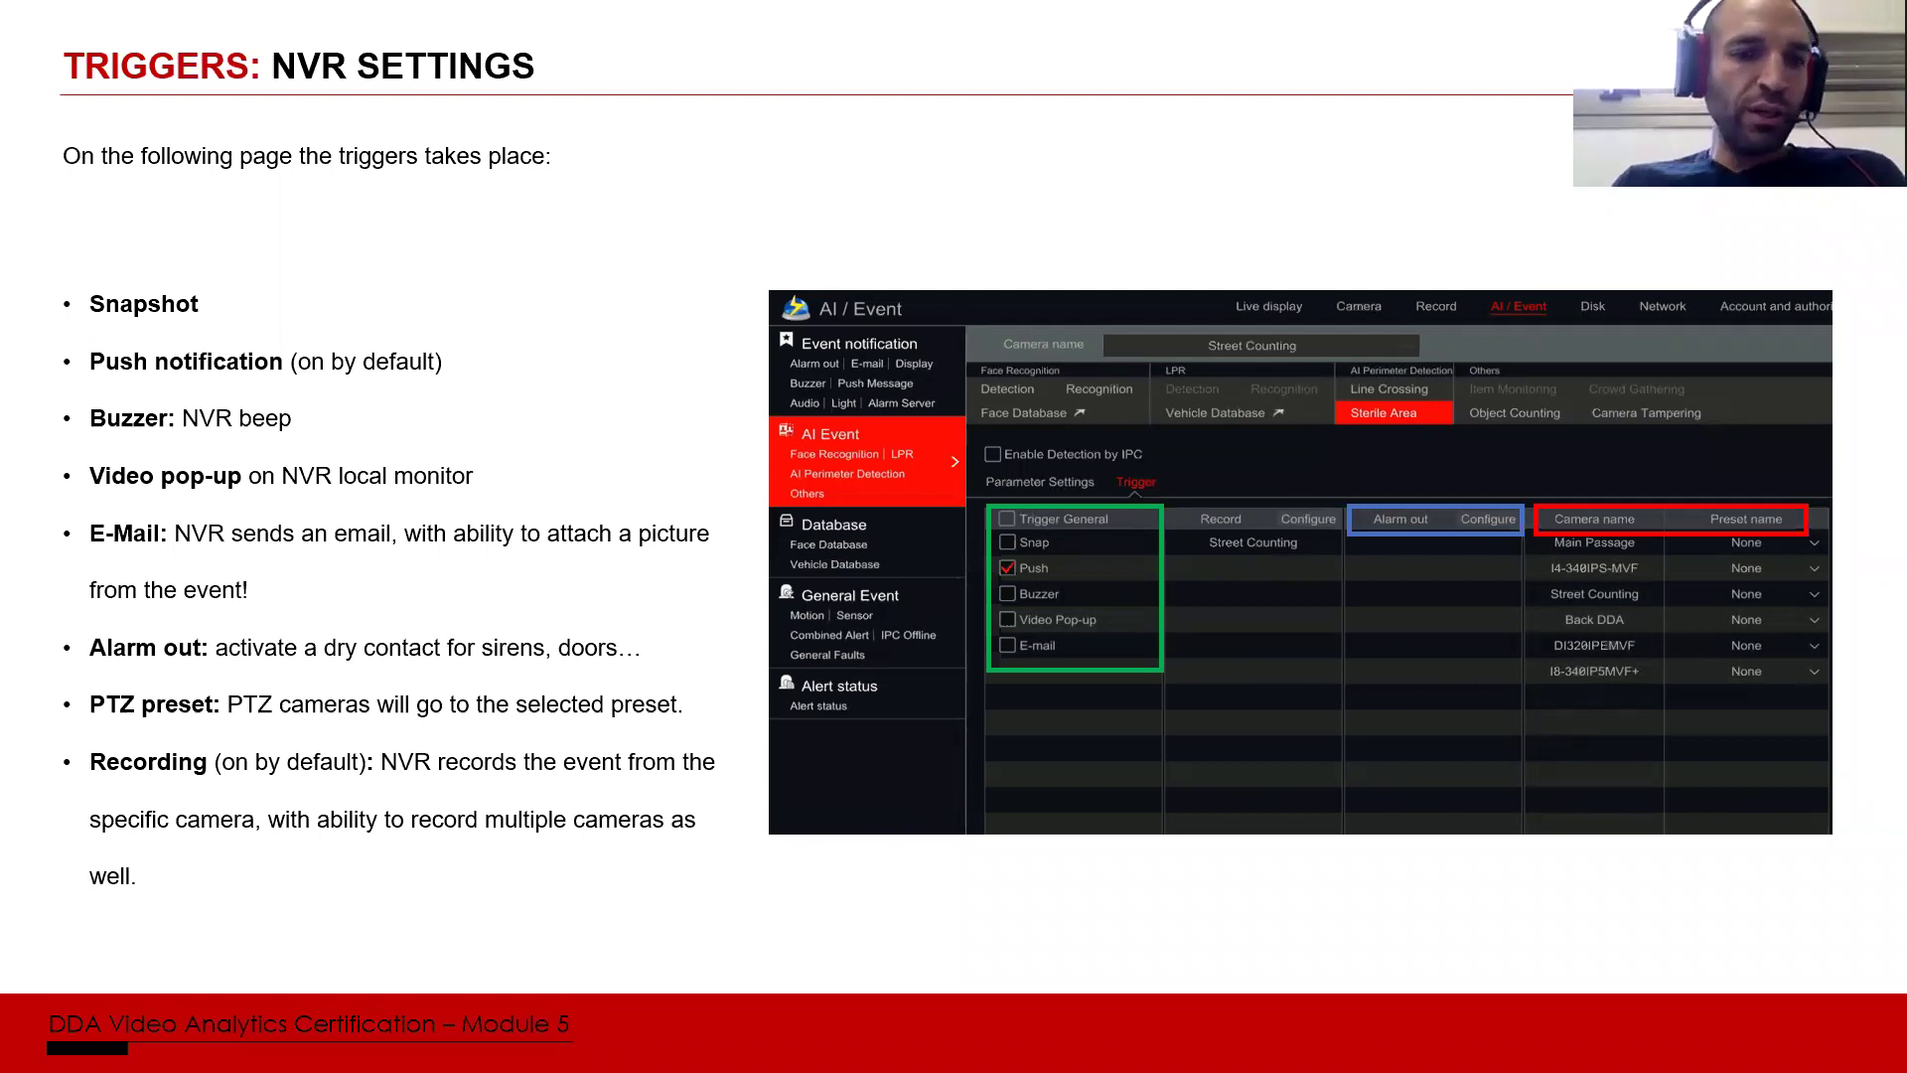
Step: Show the OBS preview of the NVR's live camera grid as a fullscreen projector
key("alt+Tab")
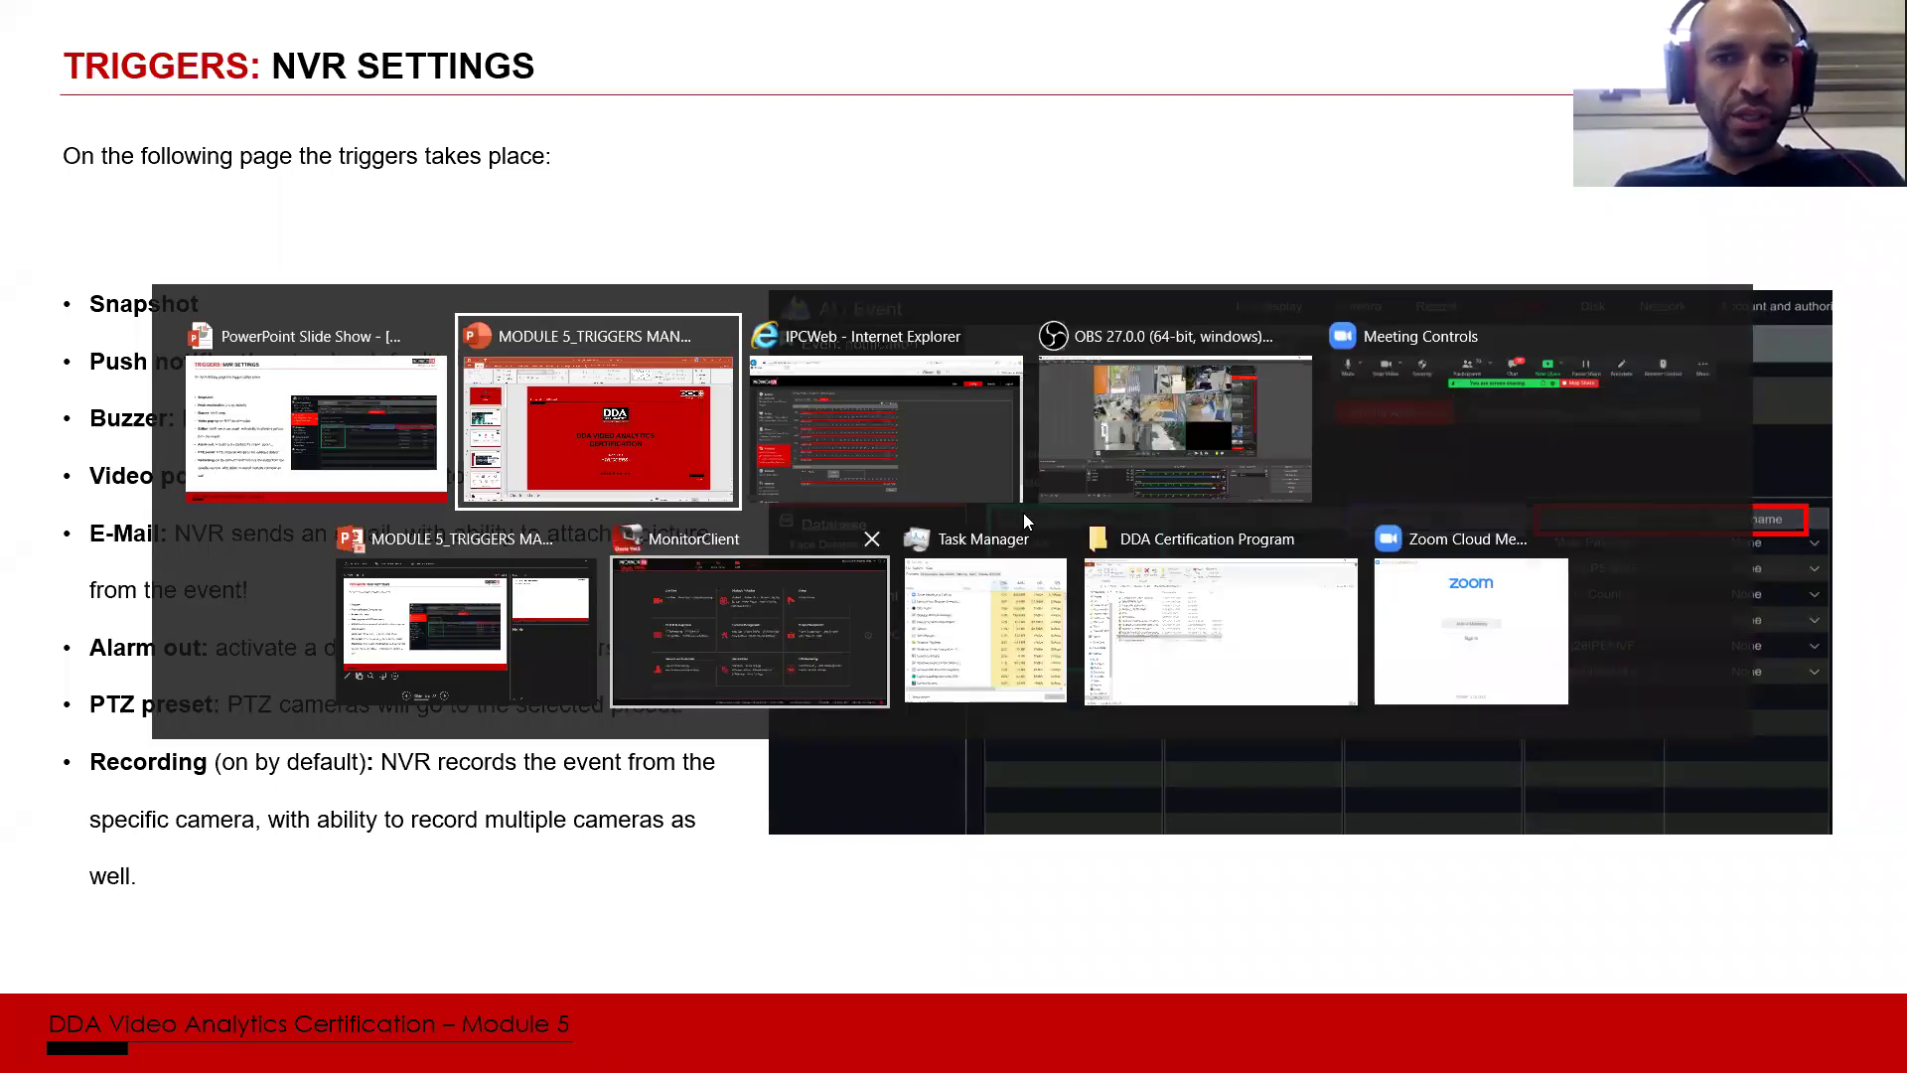
left_click(1128, 397)
right_click(1037, 304)
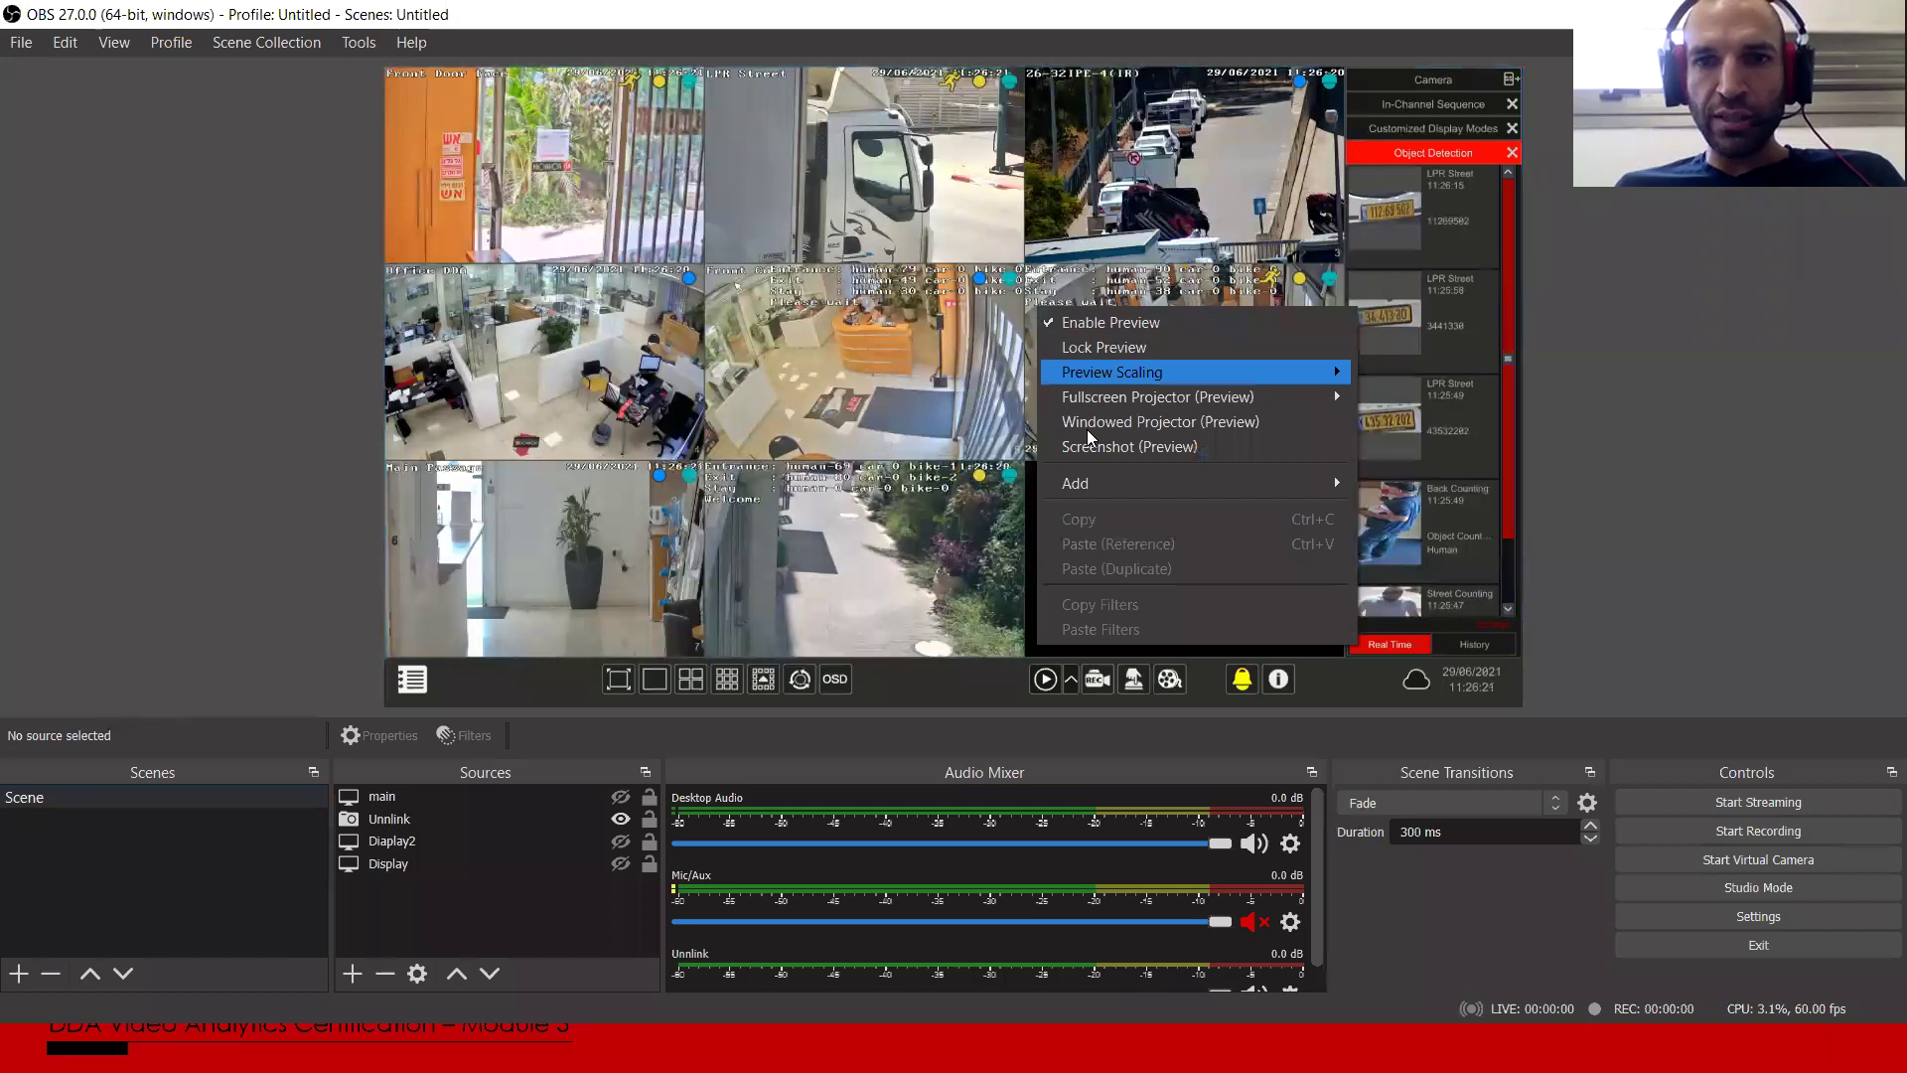
mouse_move(1331, 396)
left_click(1420, 395)
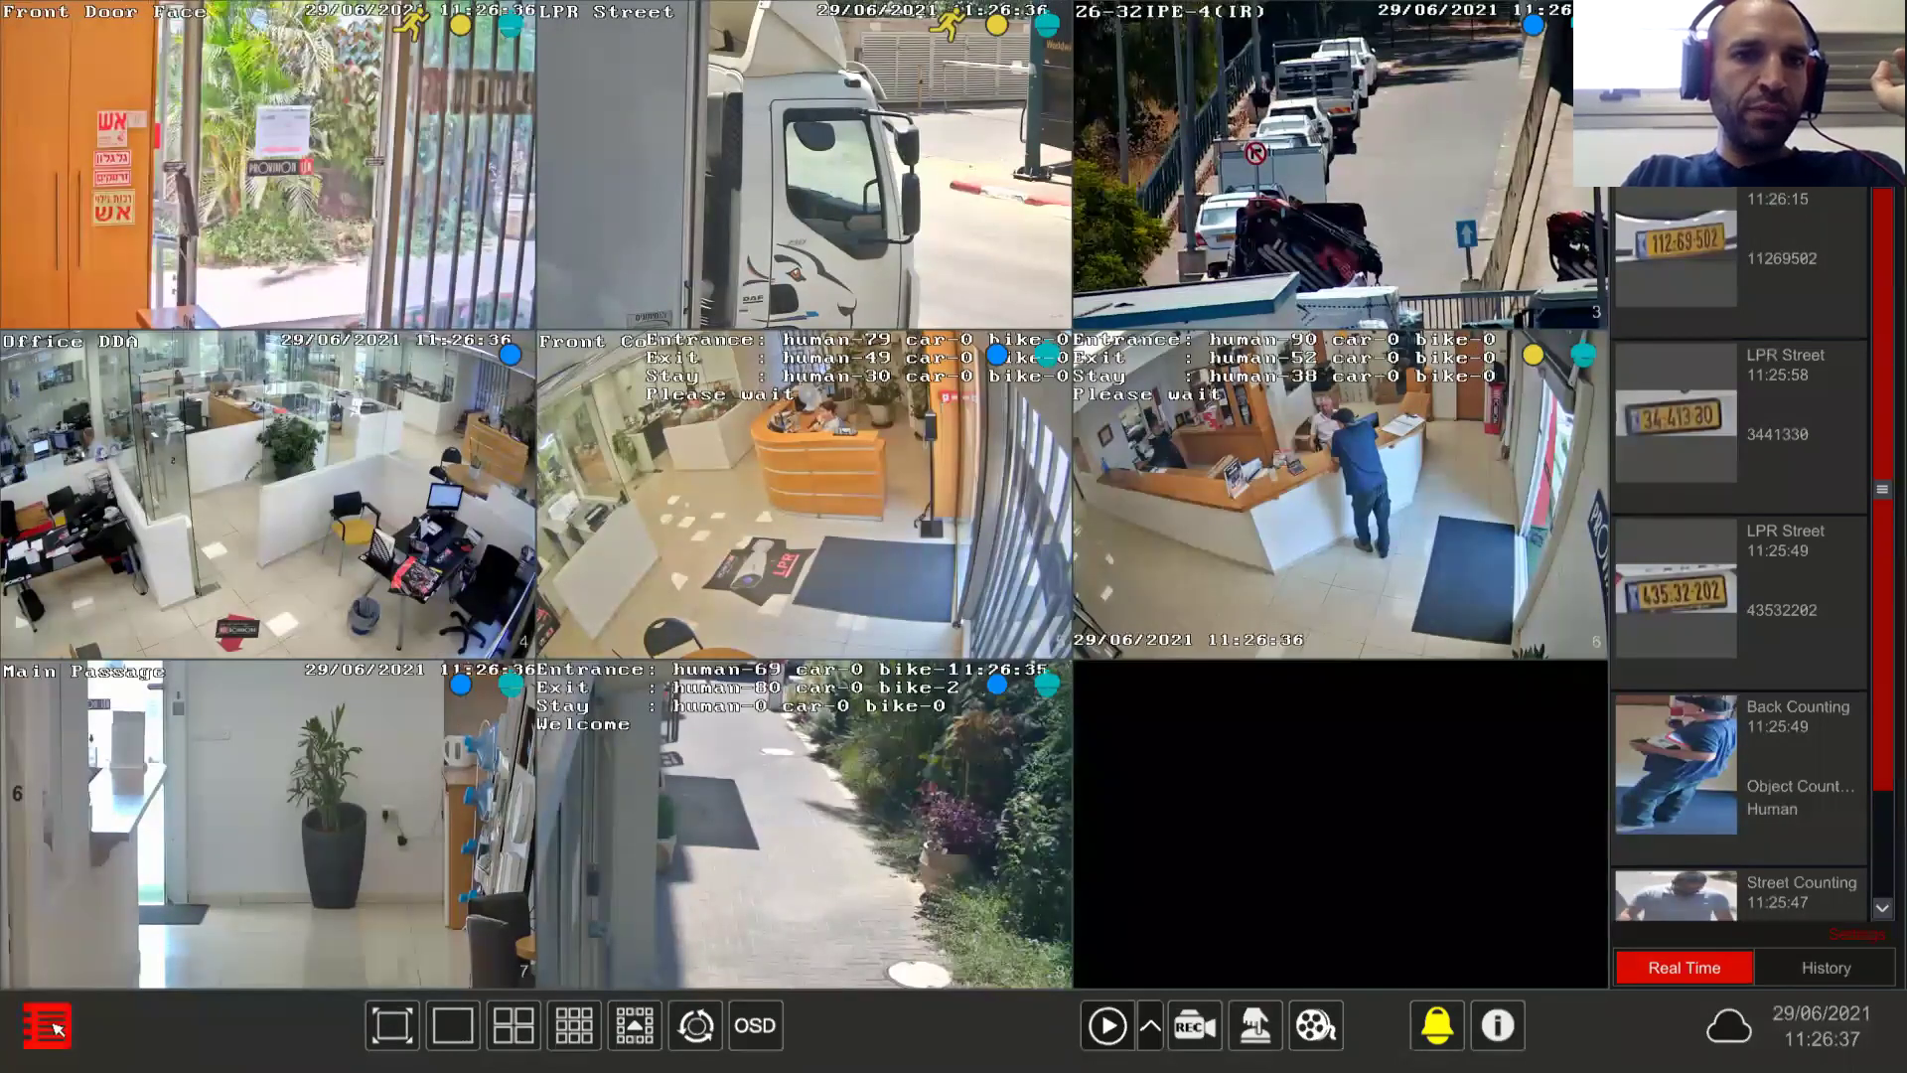
Step: Go to Settings > AI / Event > AI Event > AI Perimeter Detection on the NVR
left_click(56, 1028)
left_click(107, 897)
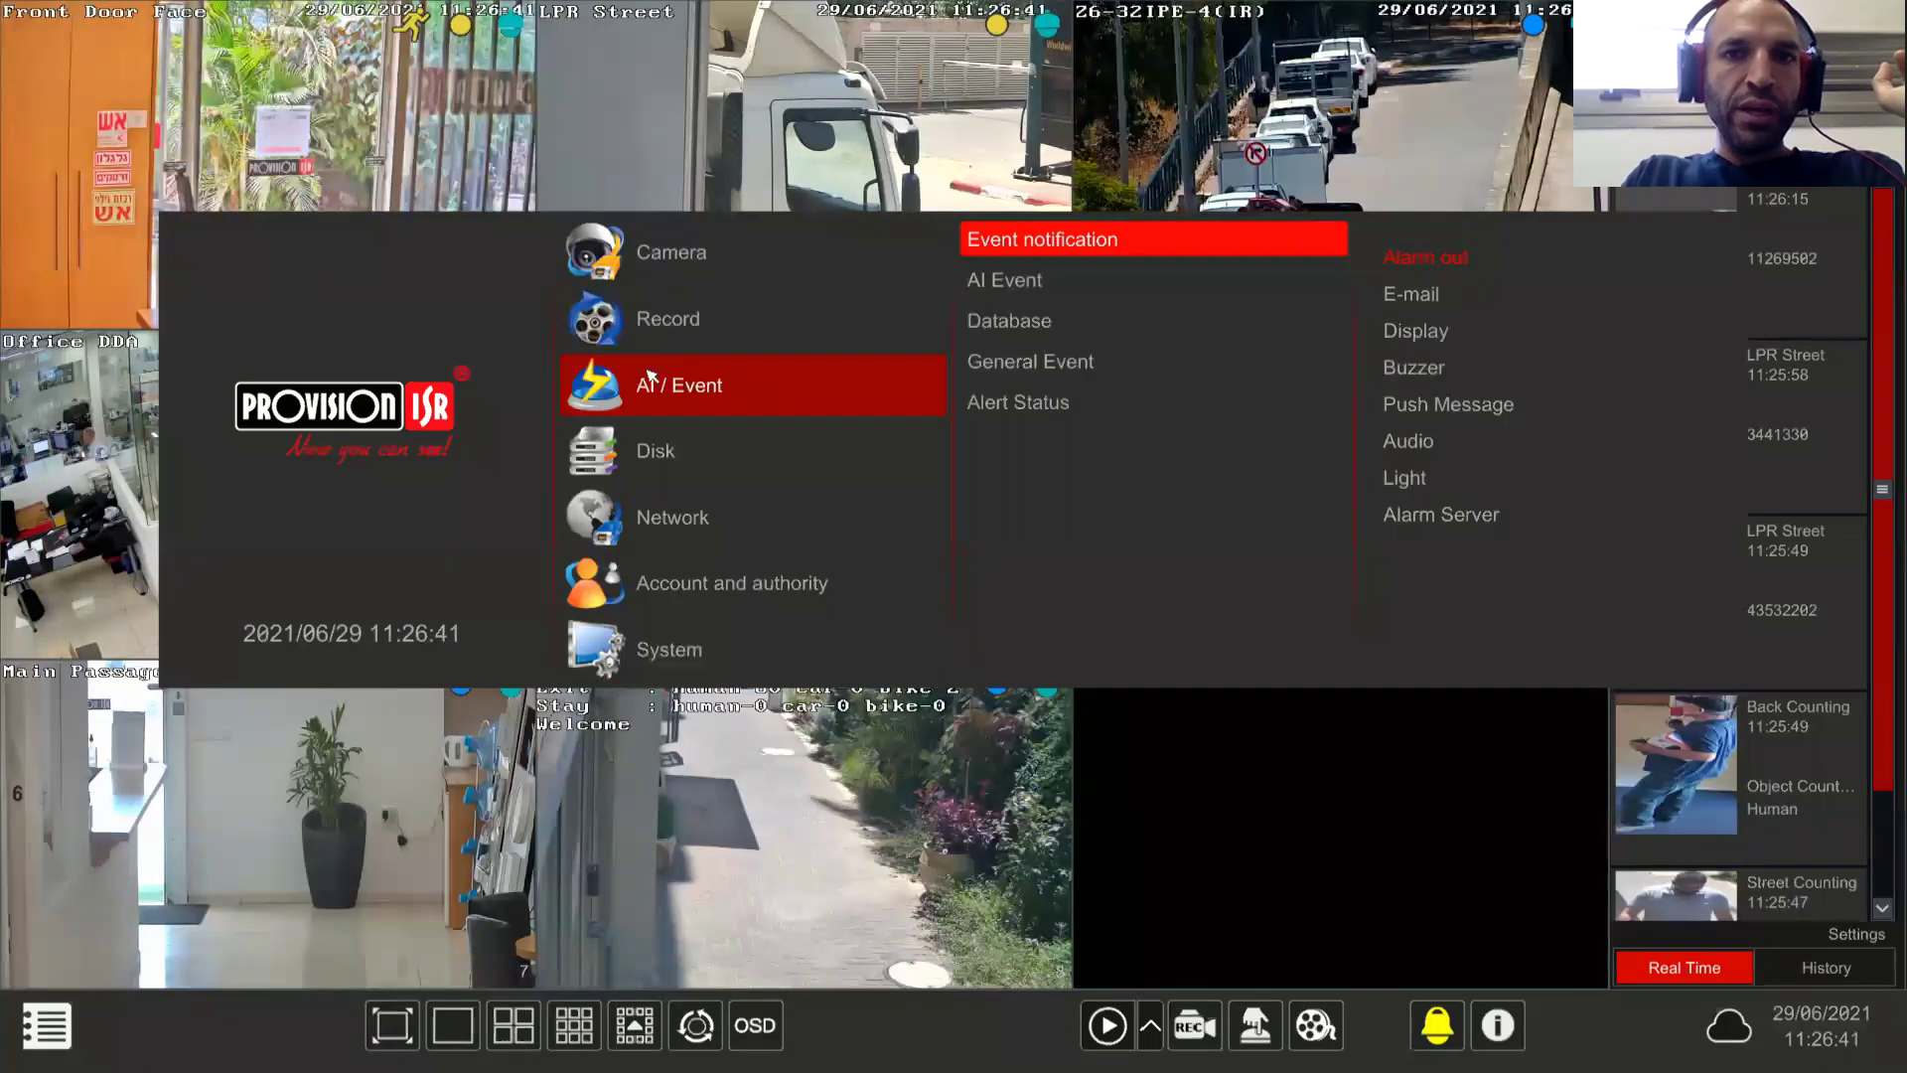
left_click(700, 382)
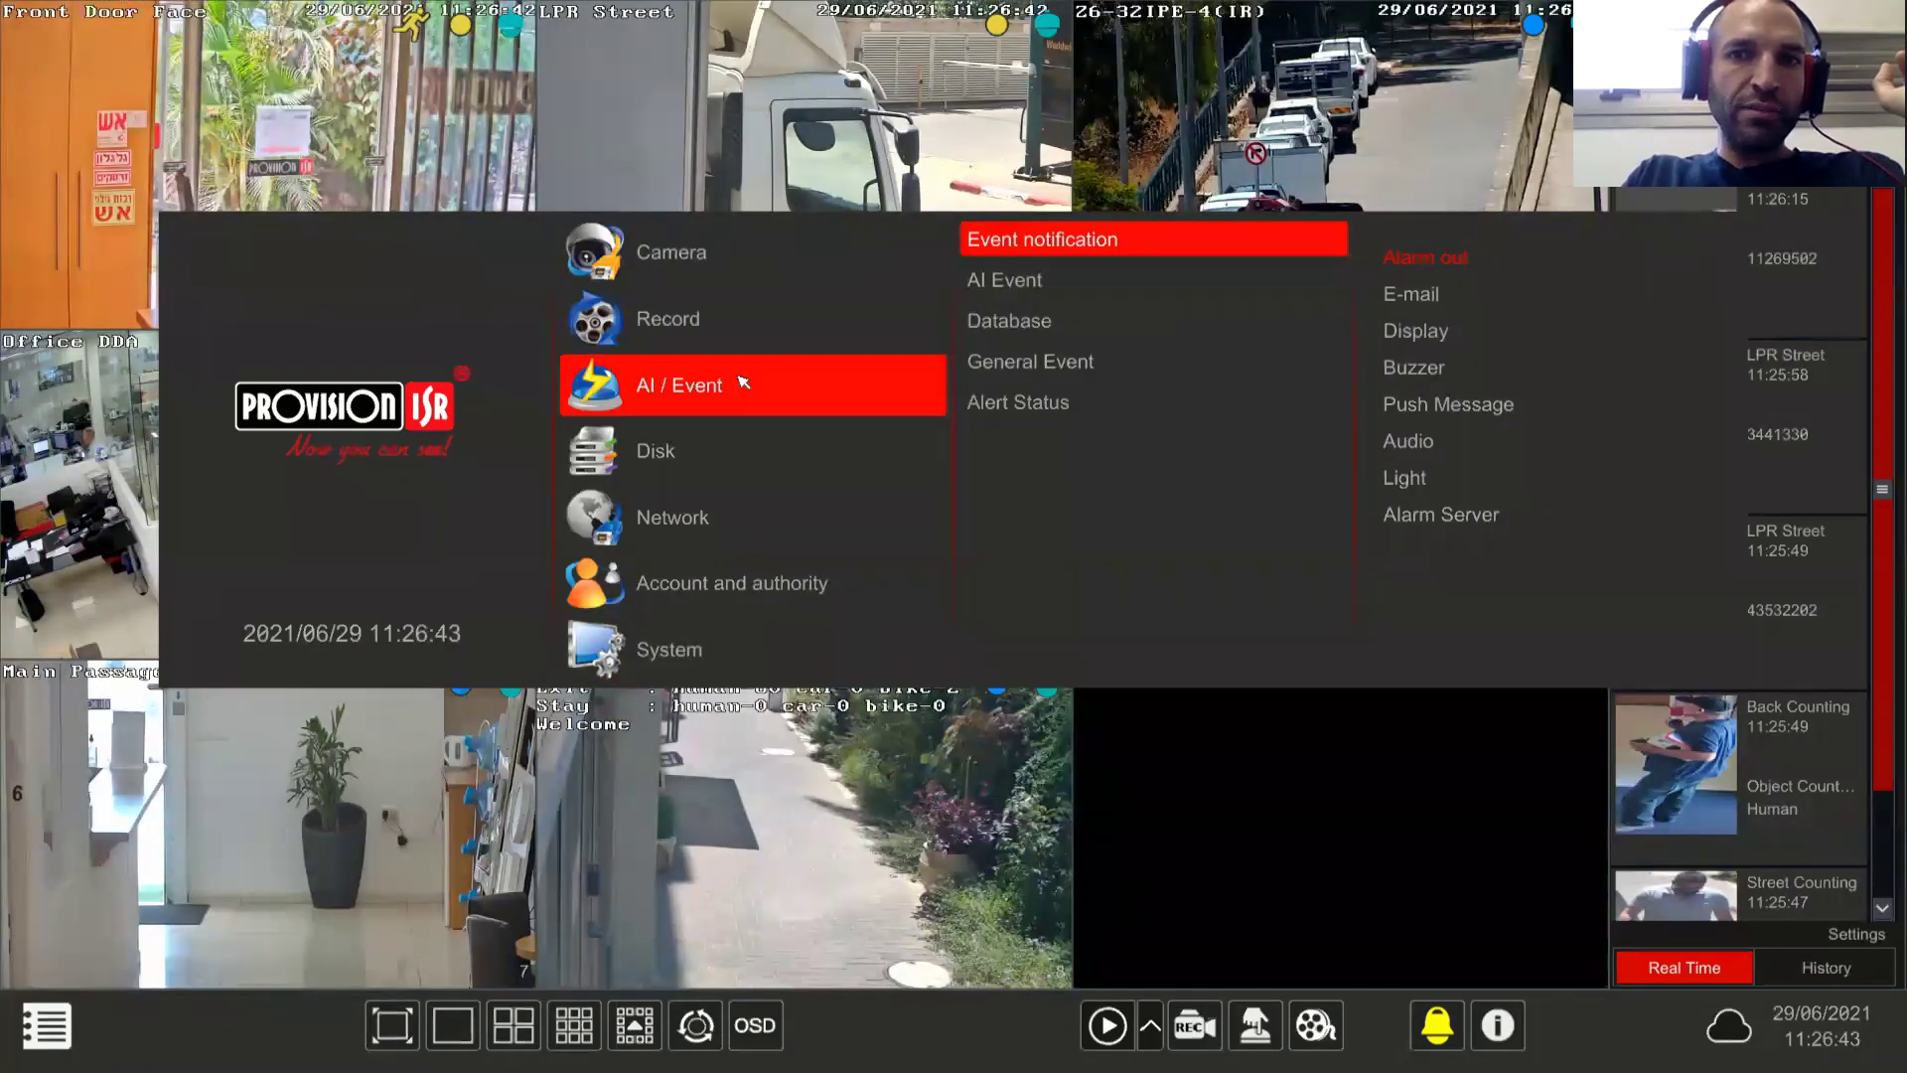
left_click(1001, 282)
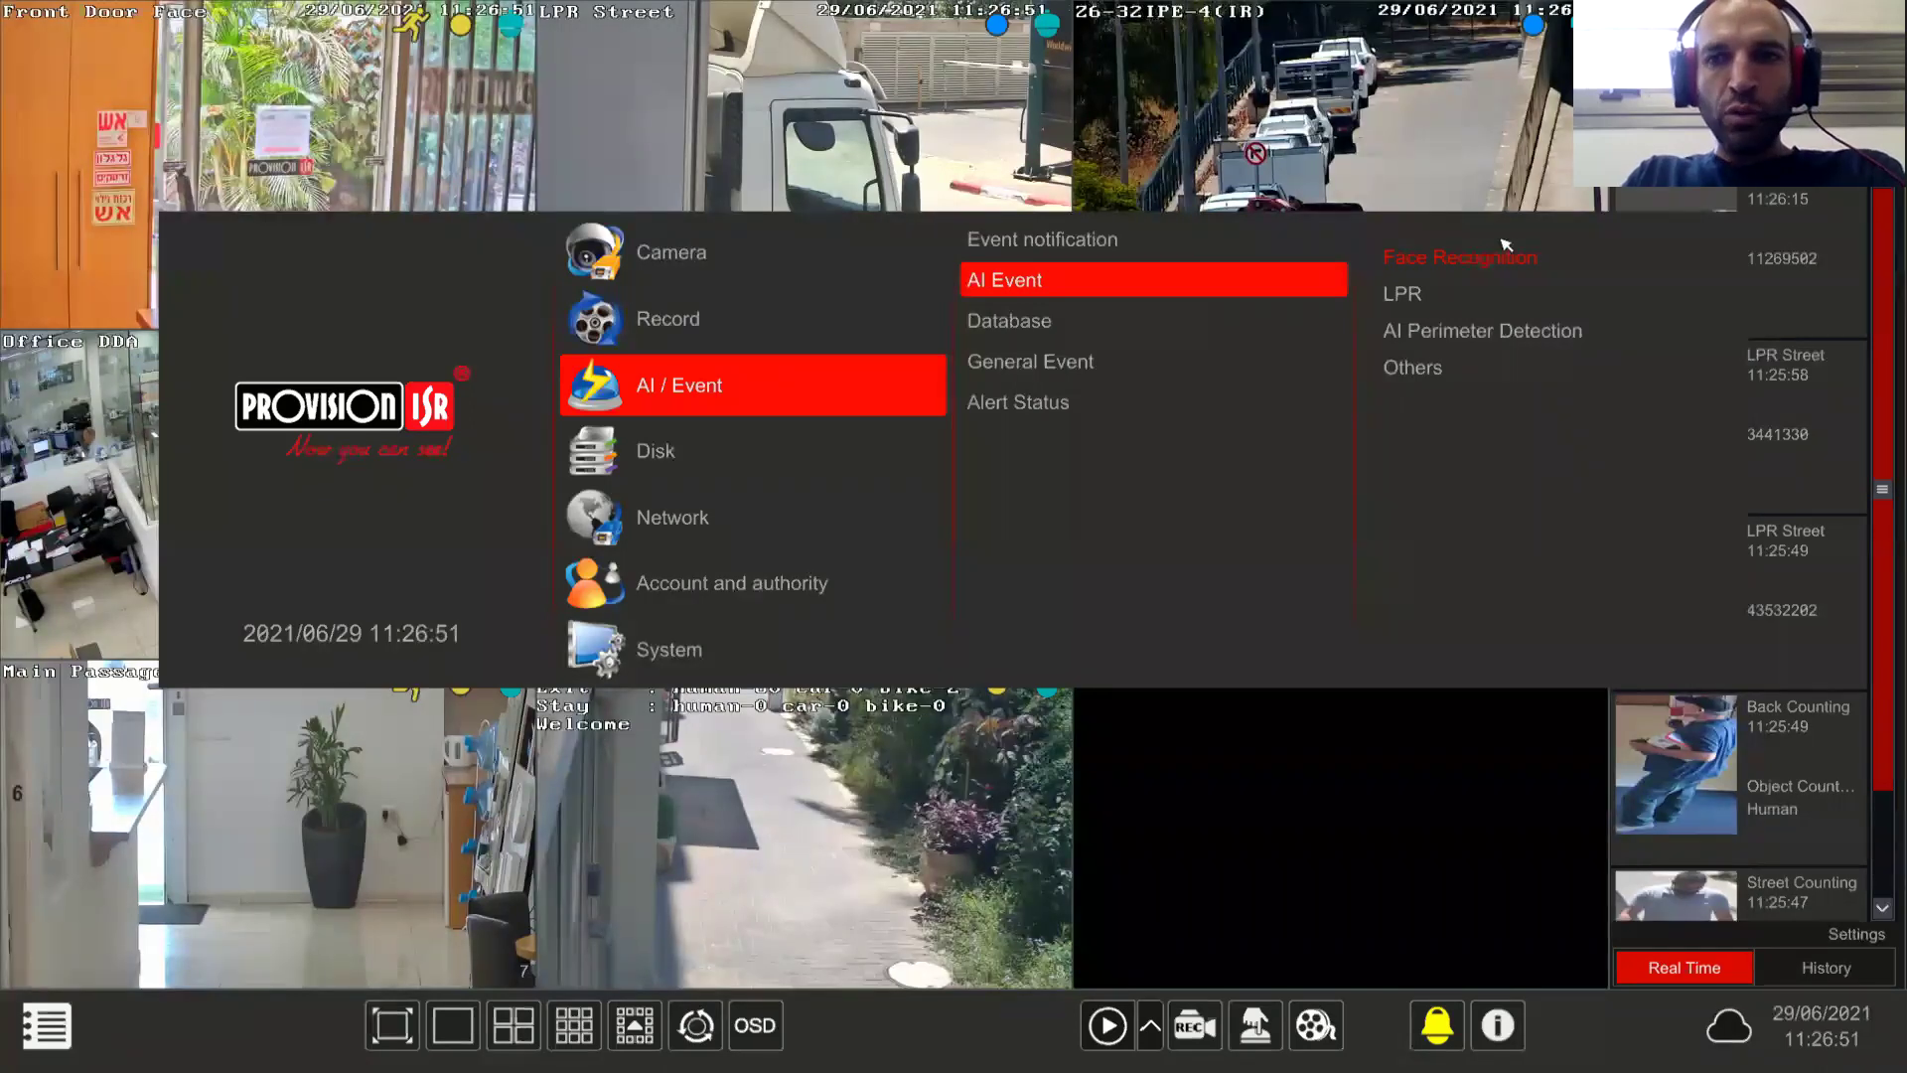
left_click(1482, 335)
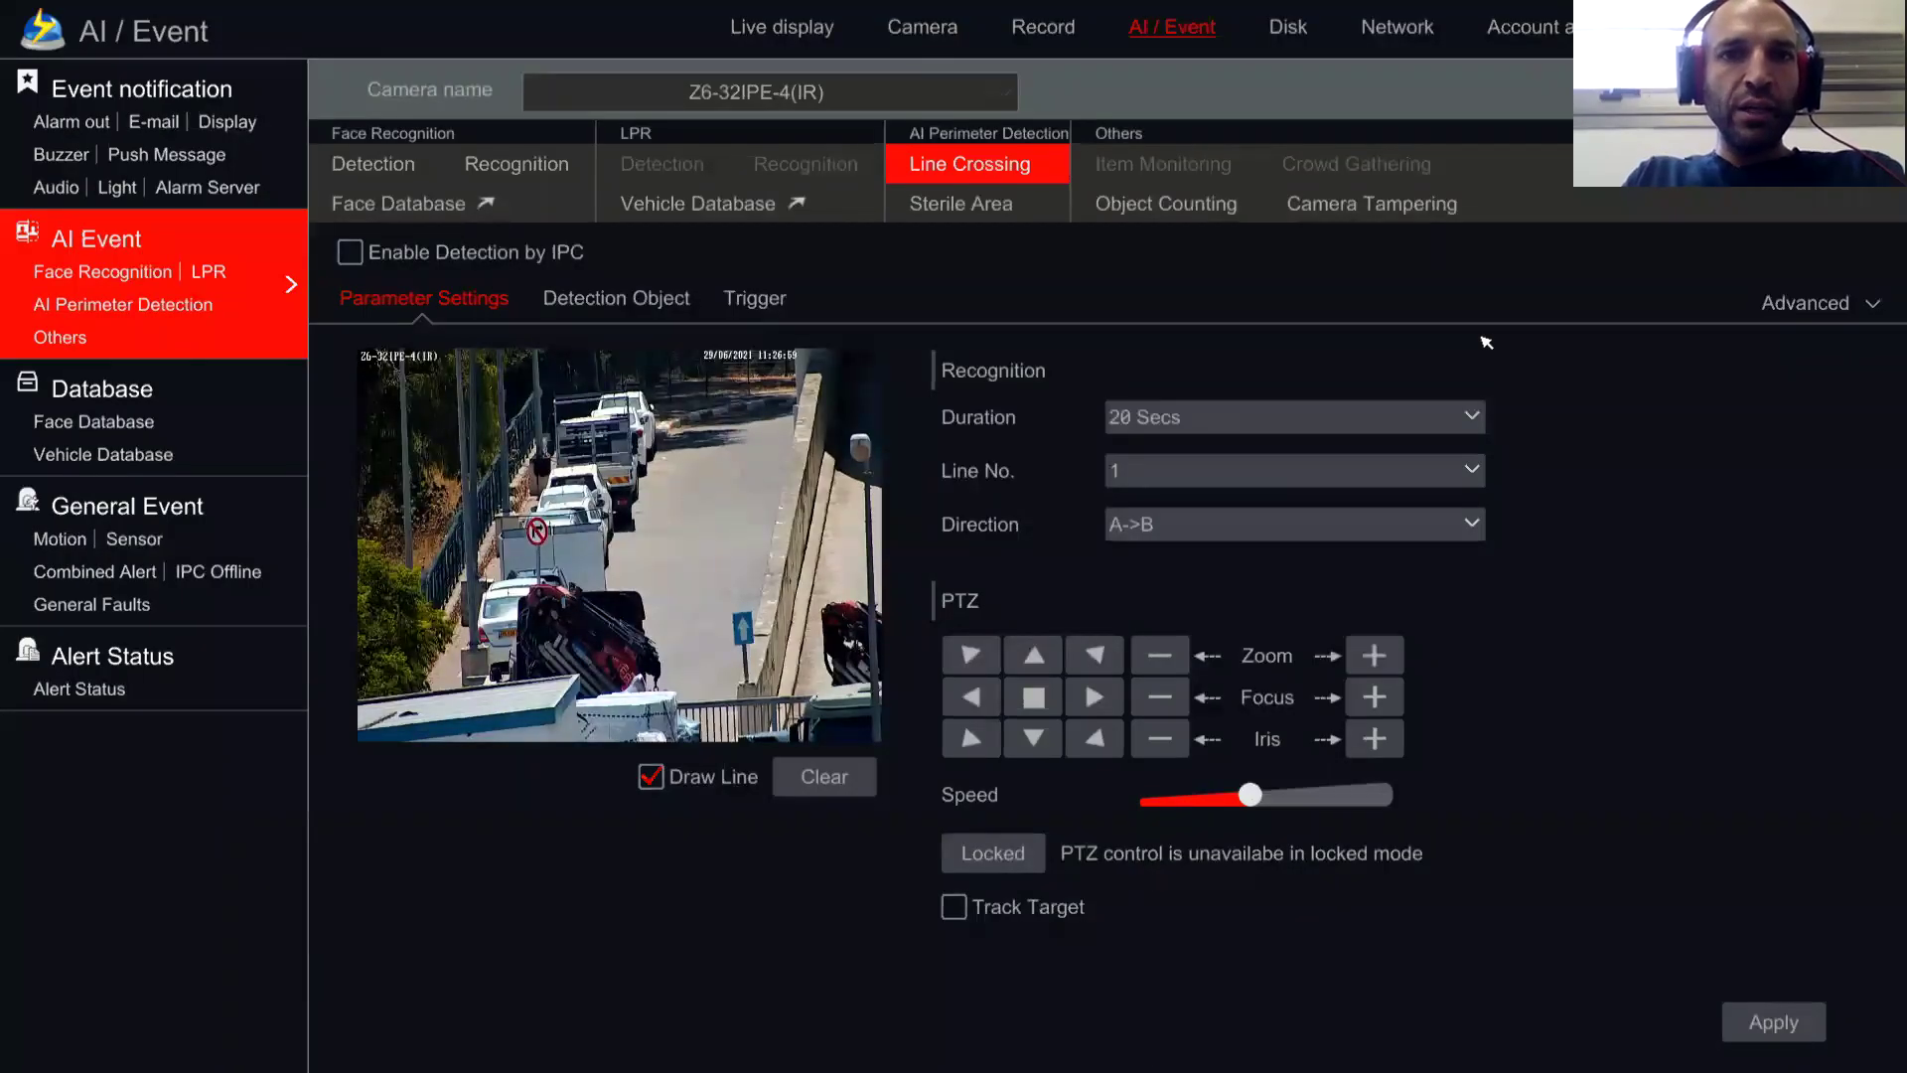
Step: Switch the camera to Office DDA and show its Line Crossing settings
left_click(998, 92)
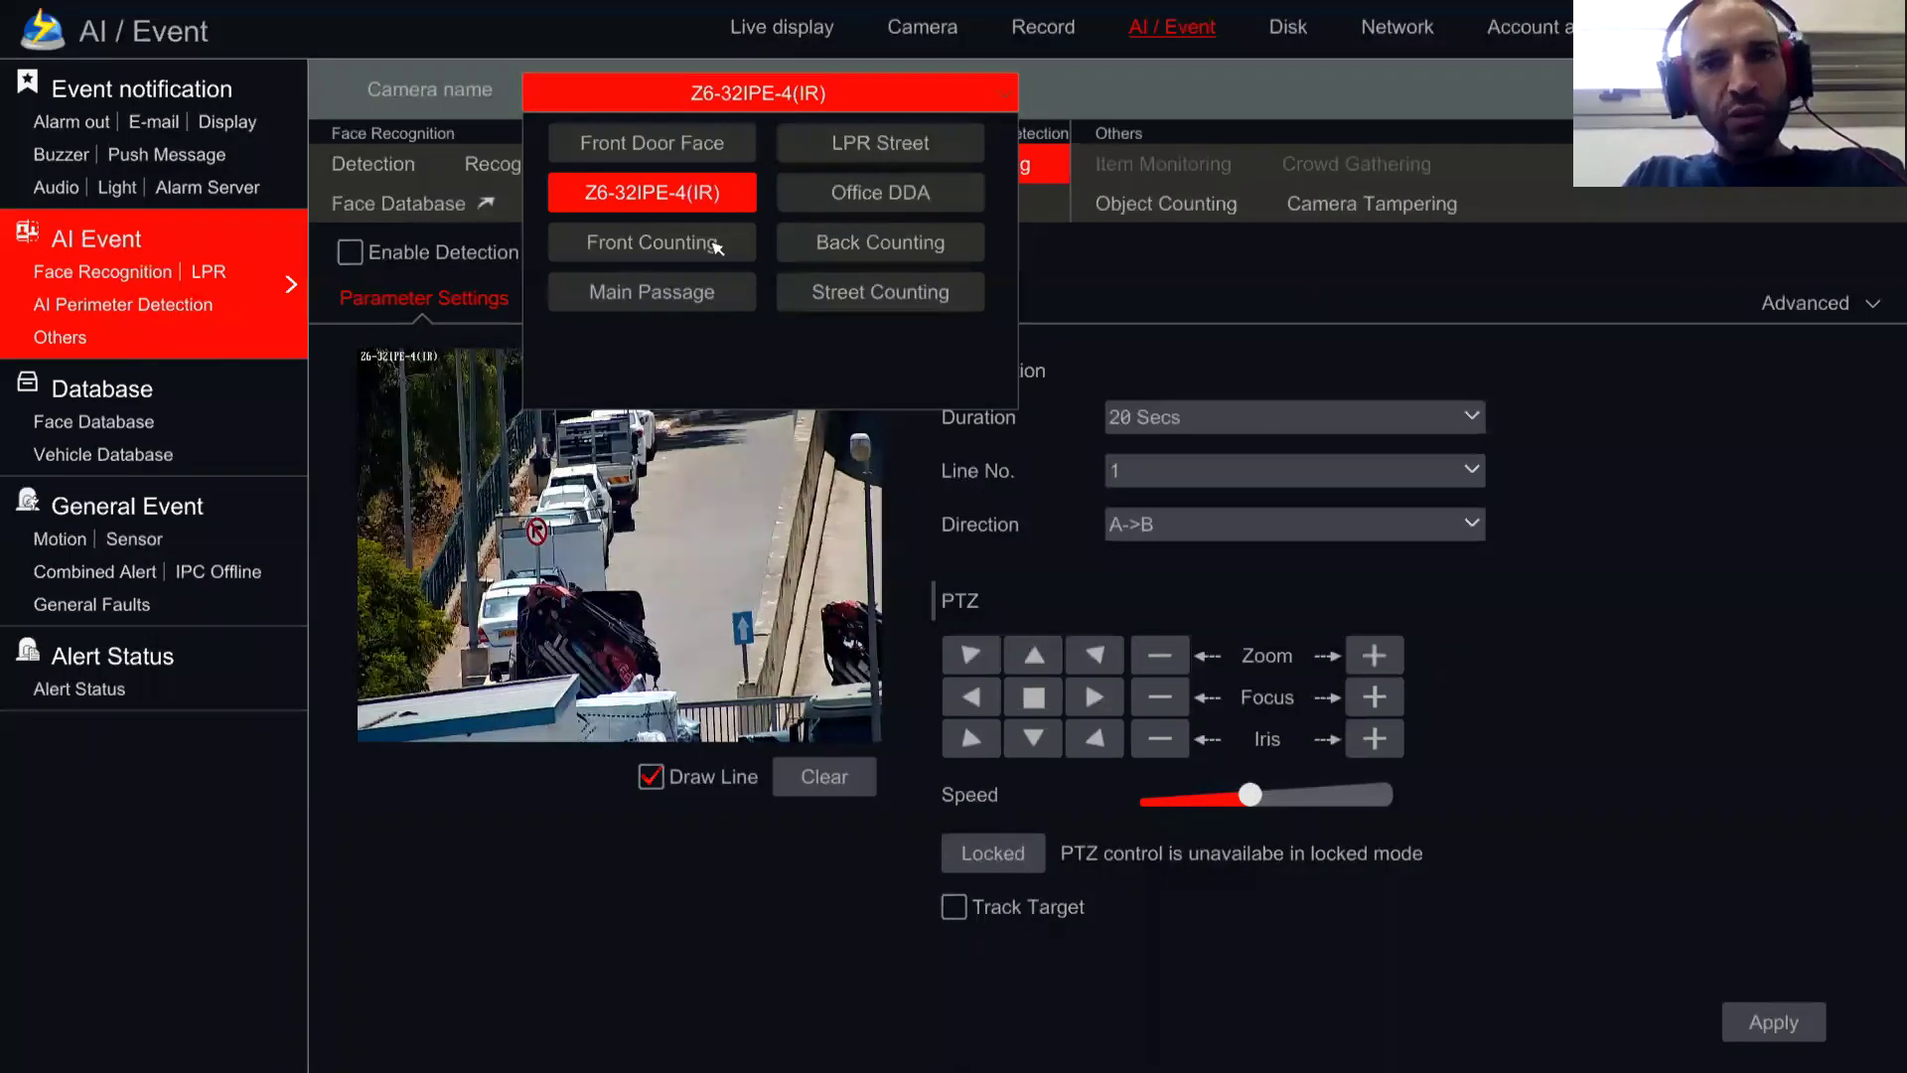
left_click(832, 196)
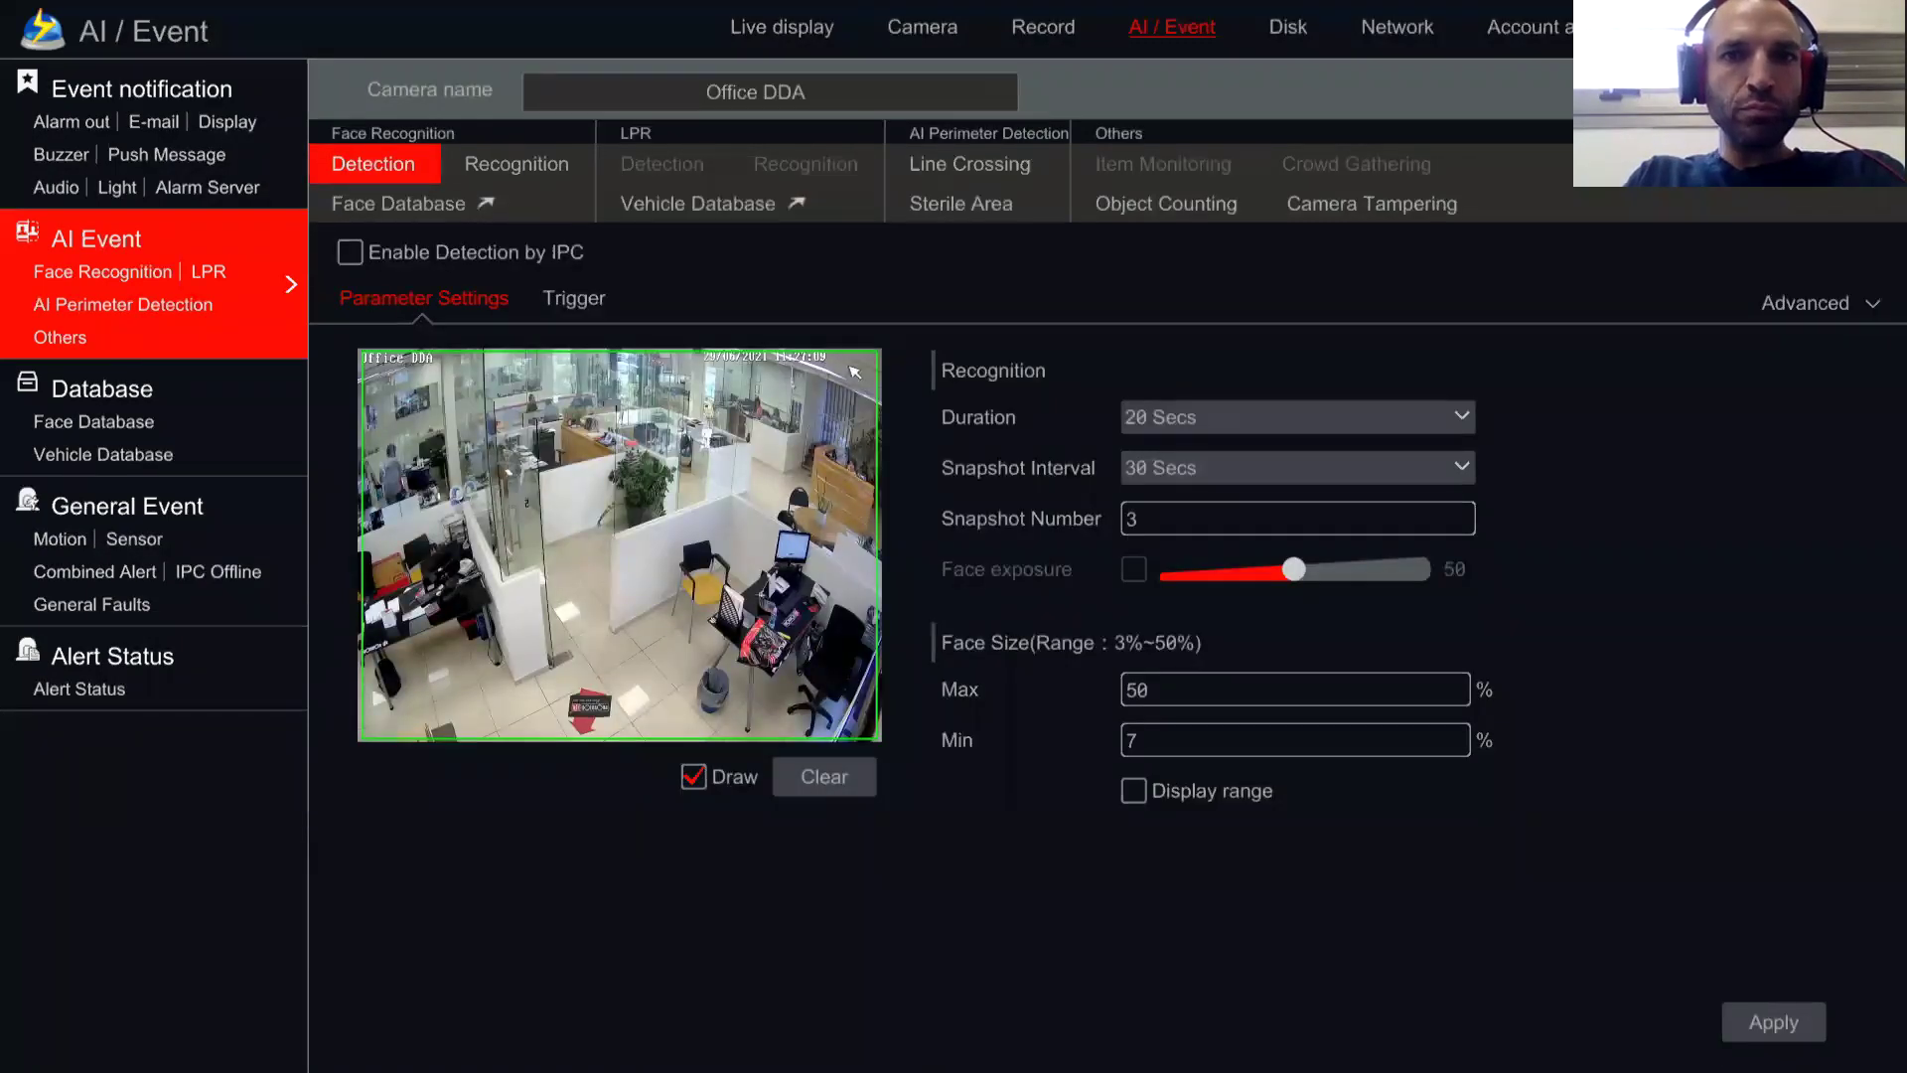
left_click(973, 167)
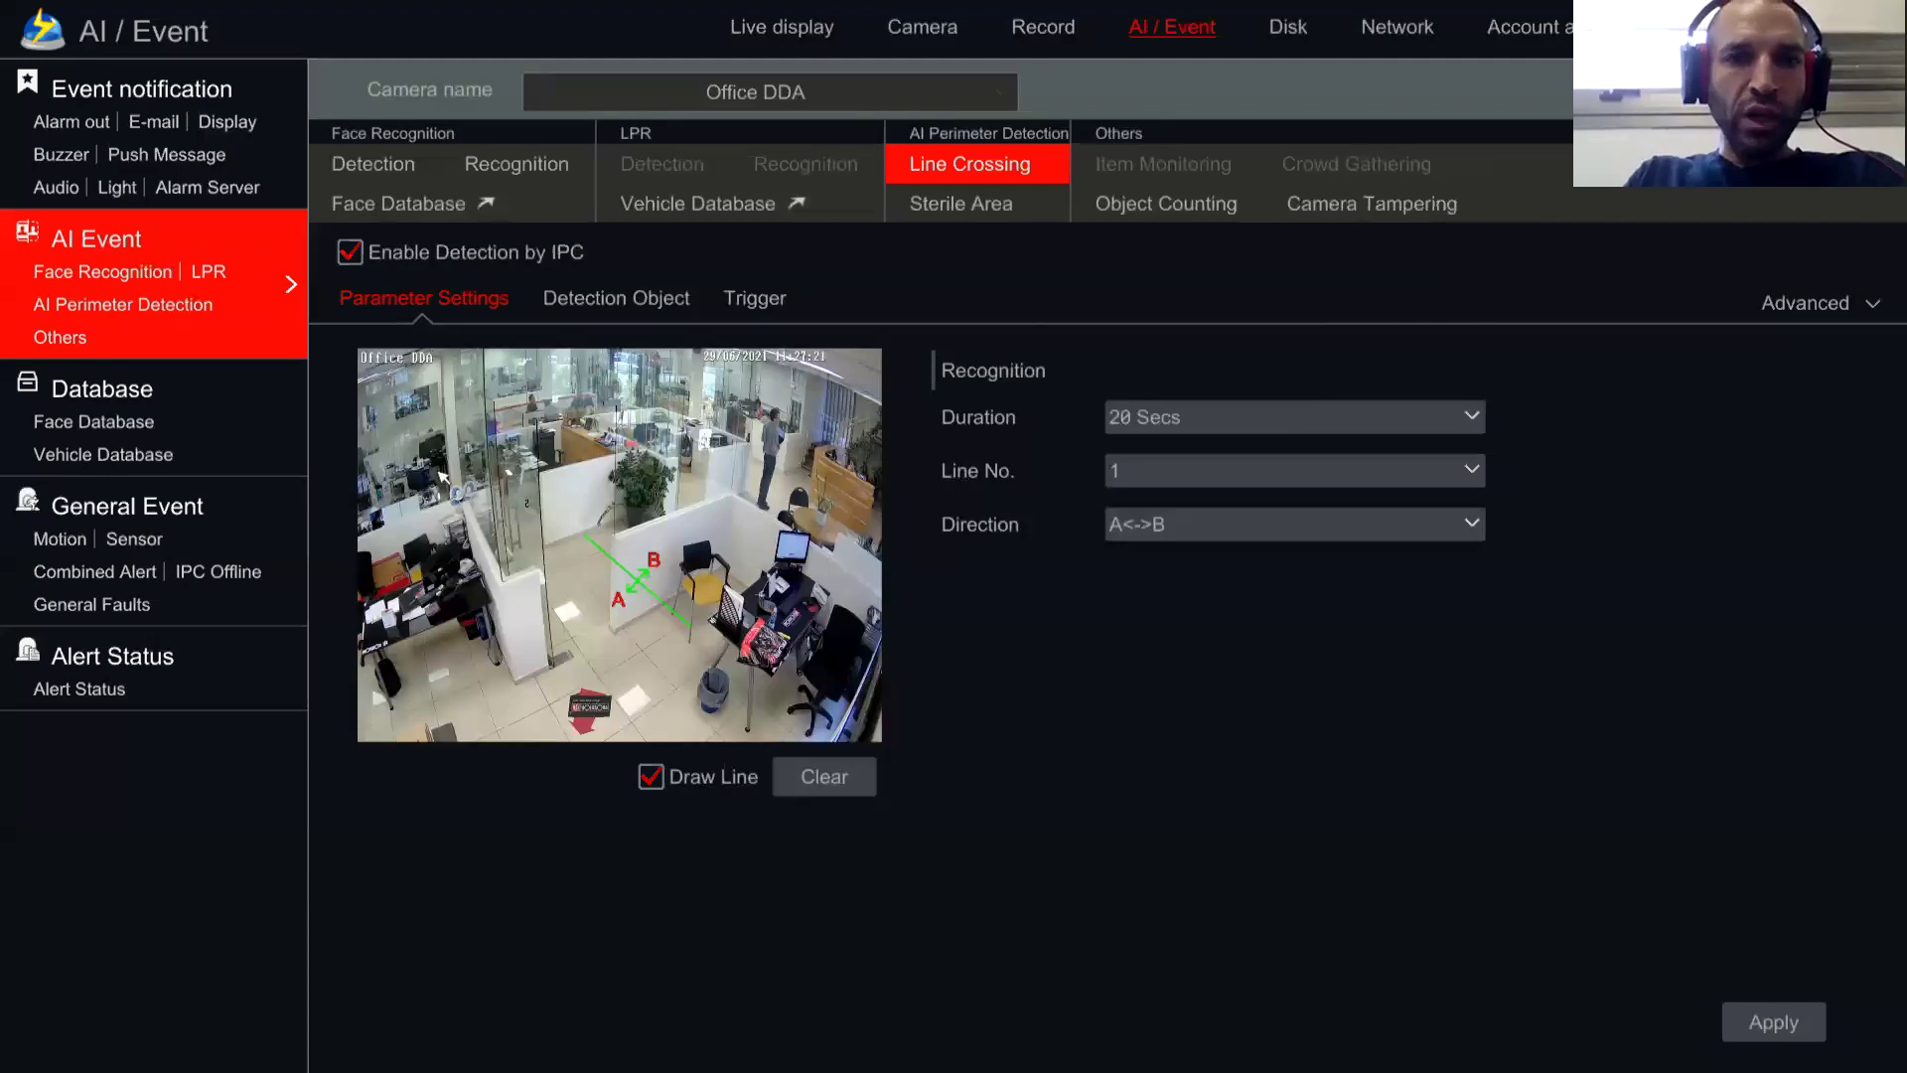
Step: Review Office DDA's line-crossing Trigger actions, then go to E-mail notification settings
left_click(761, 311)
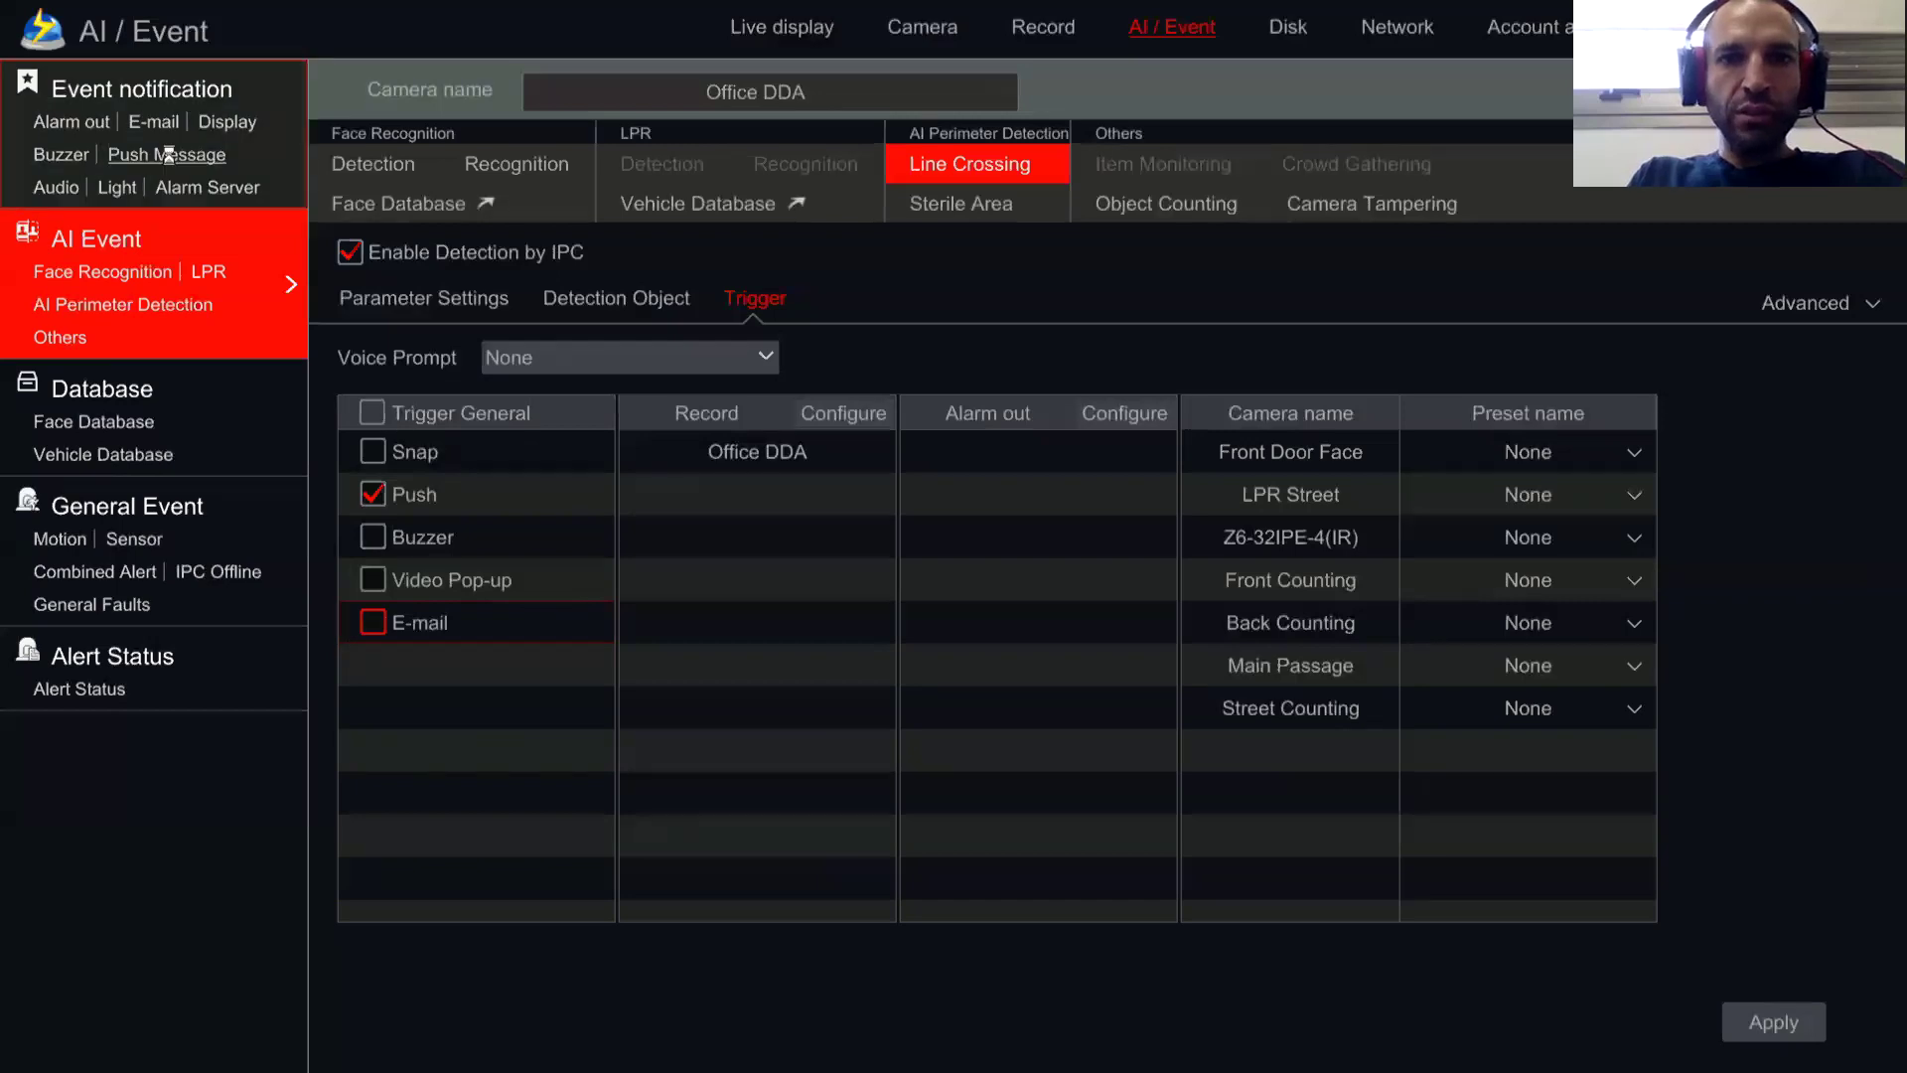
left_click(154, 121)
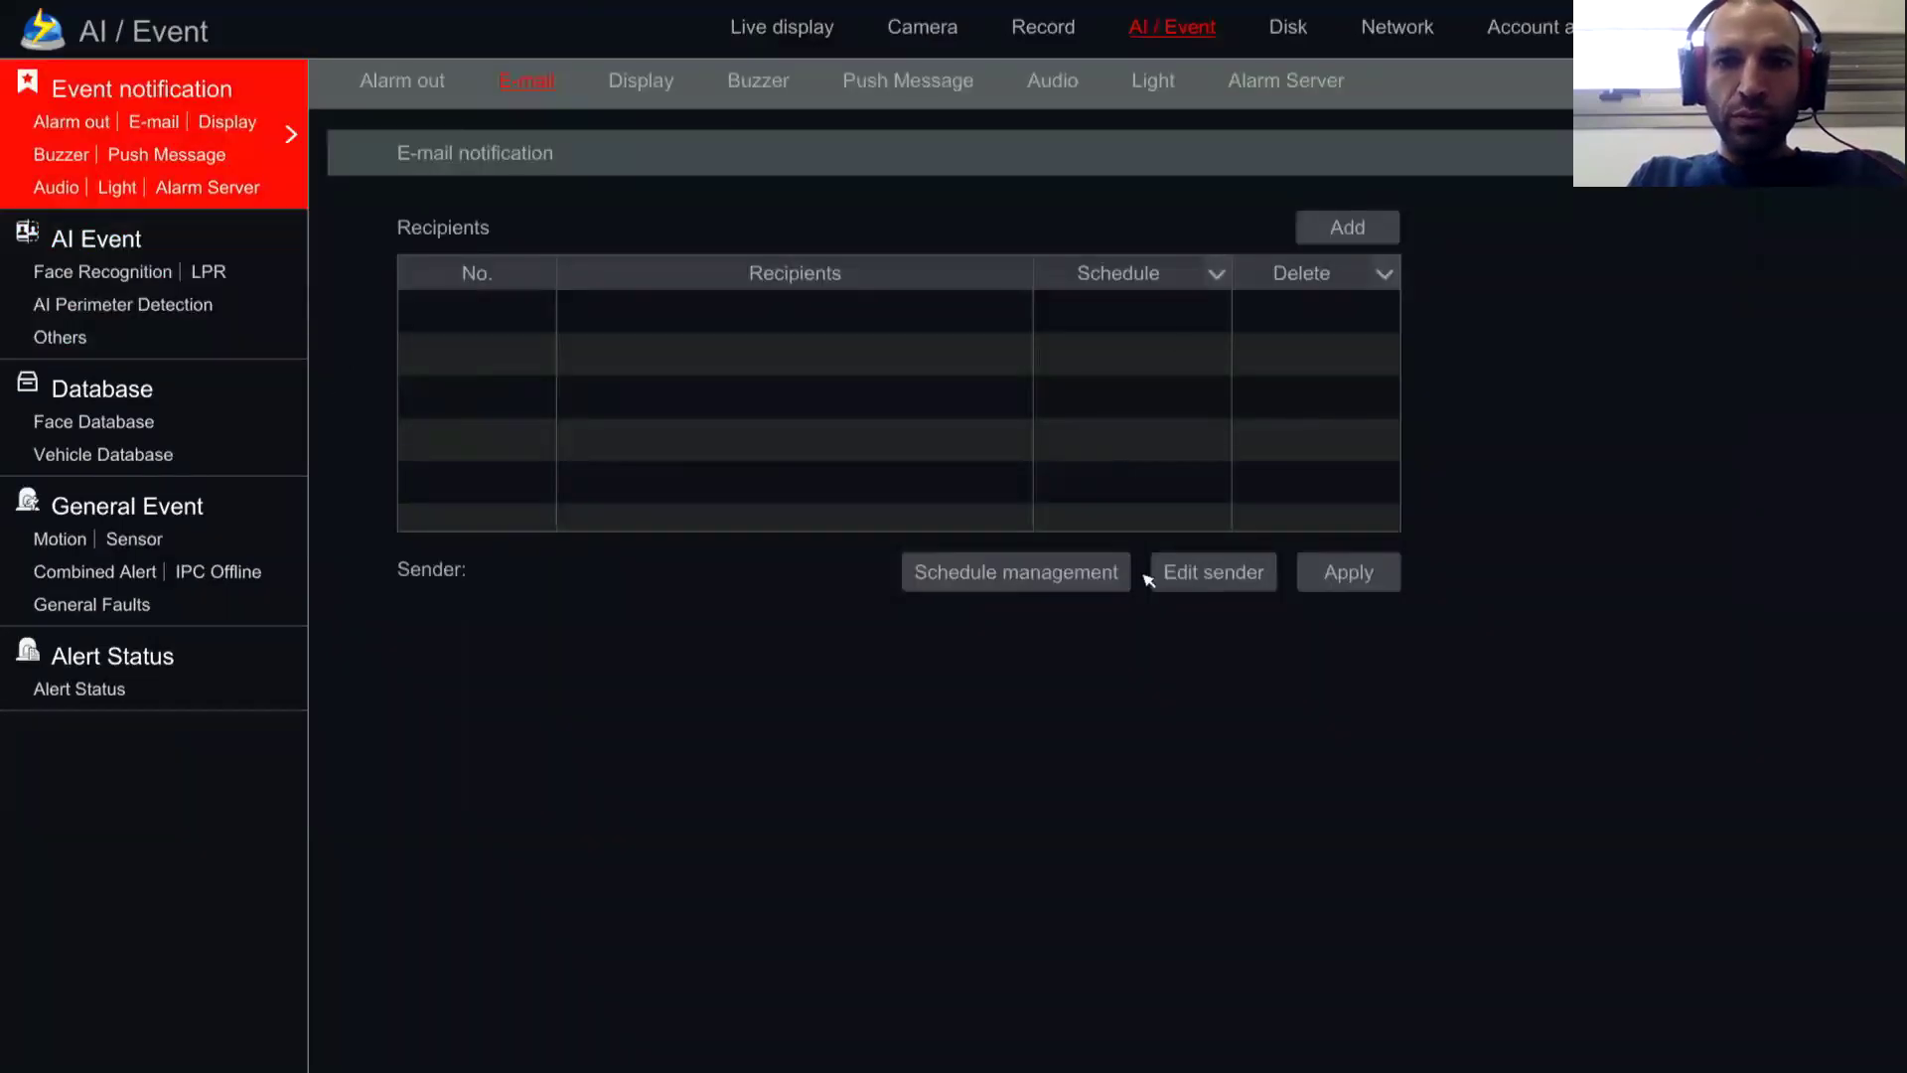
Step: Check the e-mail sender and FTP settings, then reach the Alarm out table
left_click(1187, 574)
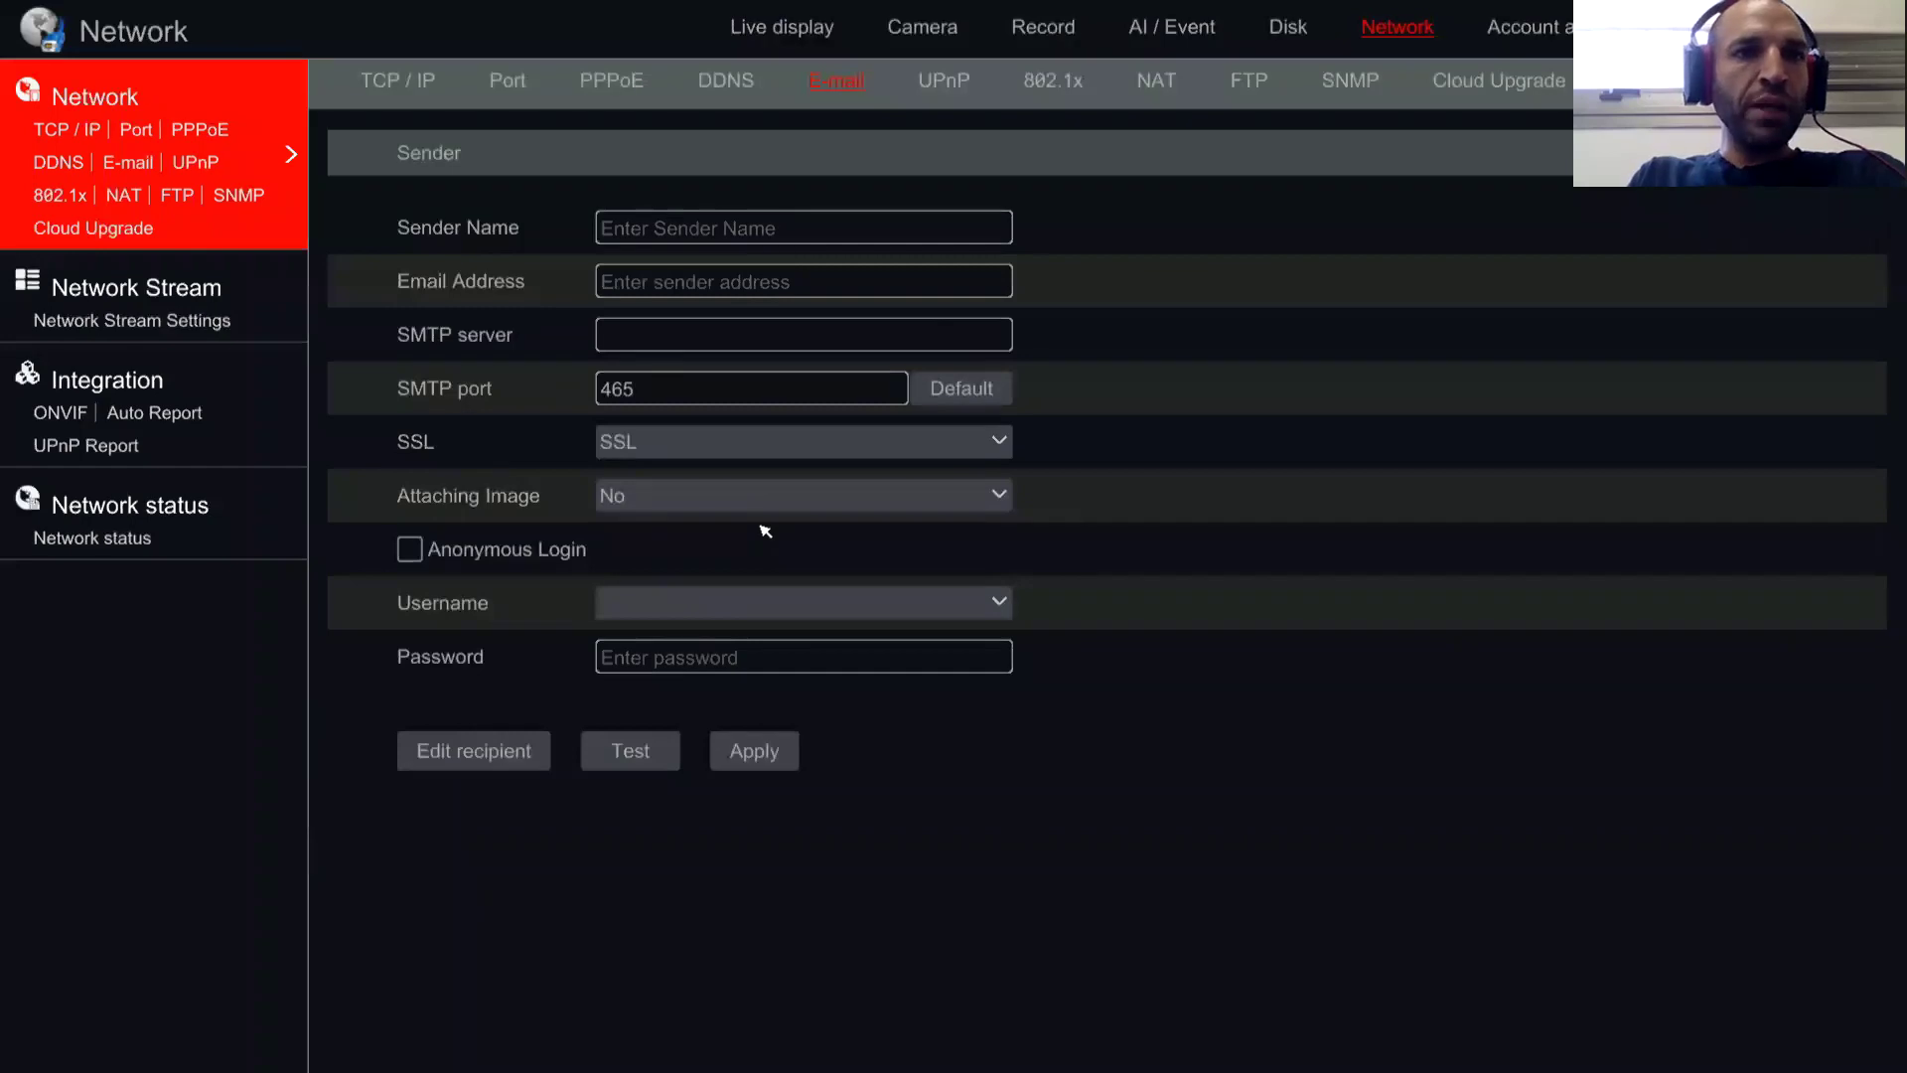
left_click(175, 194)
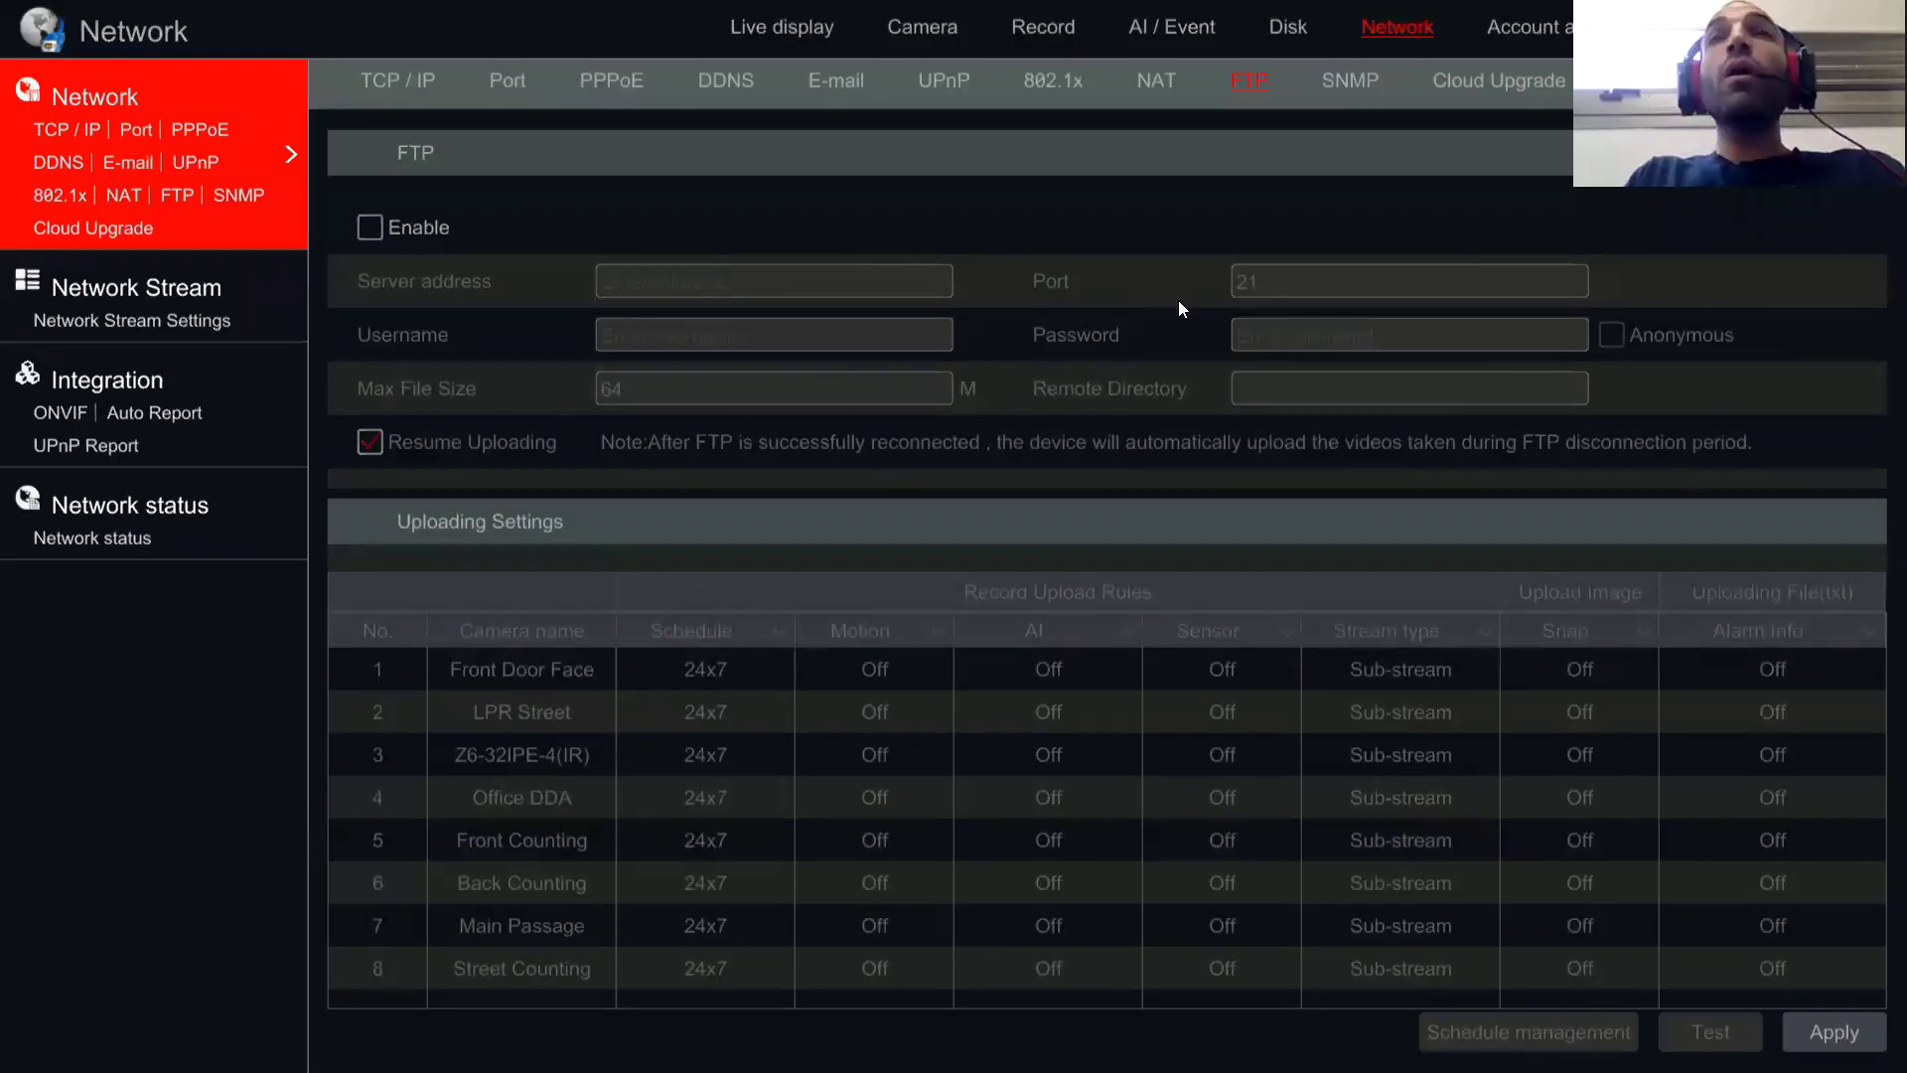
left_click(1174, 30)
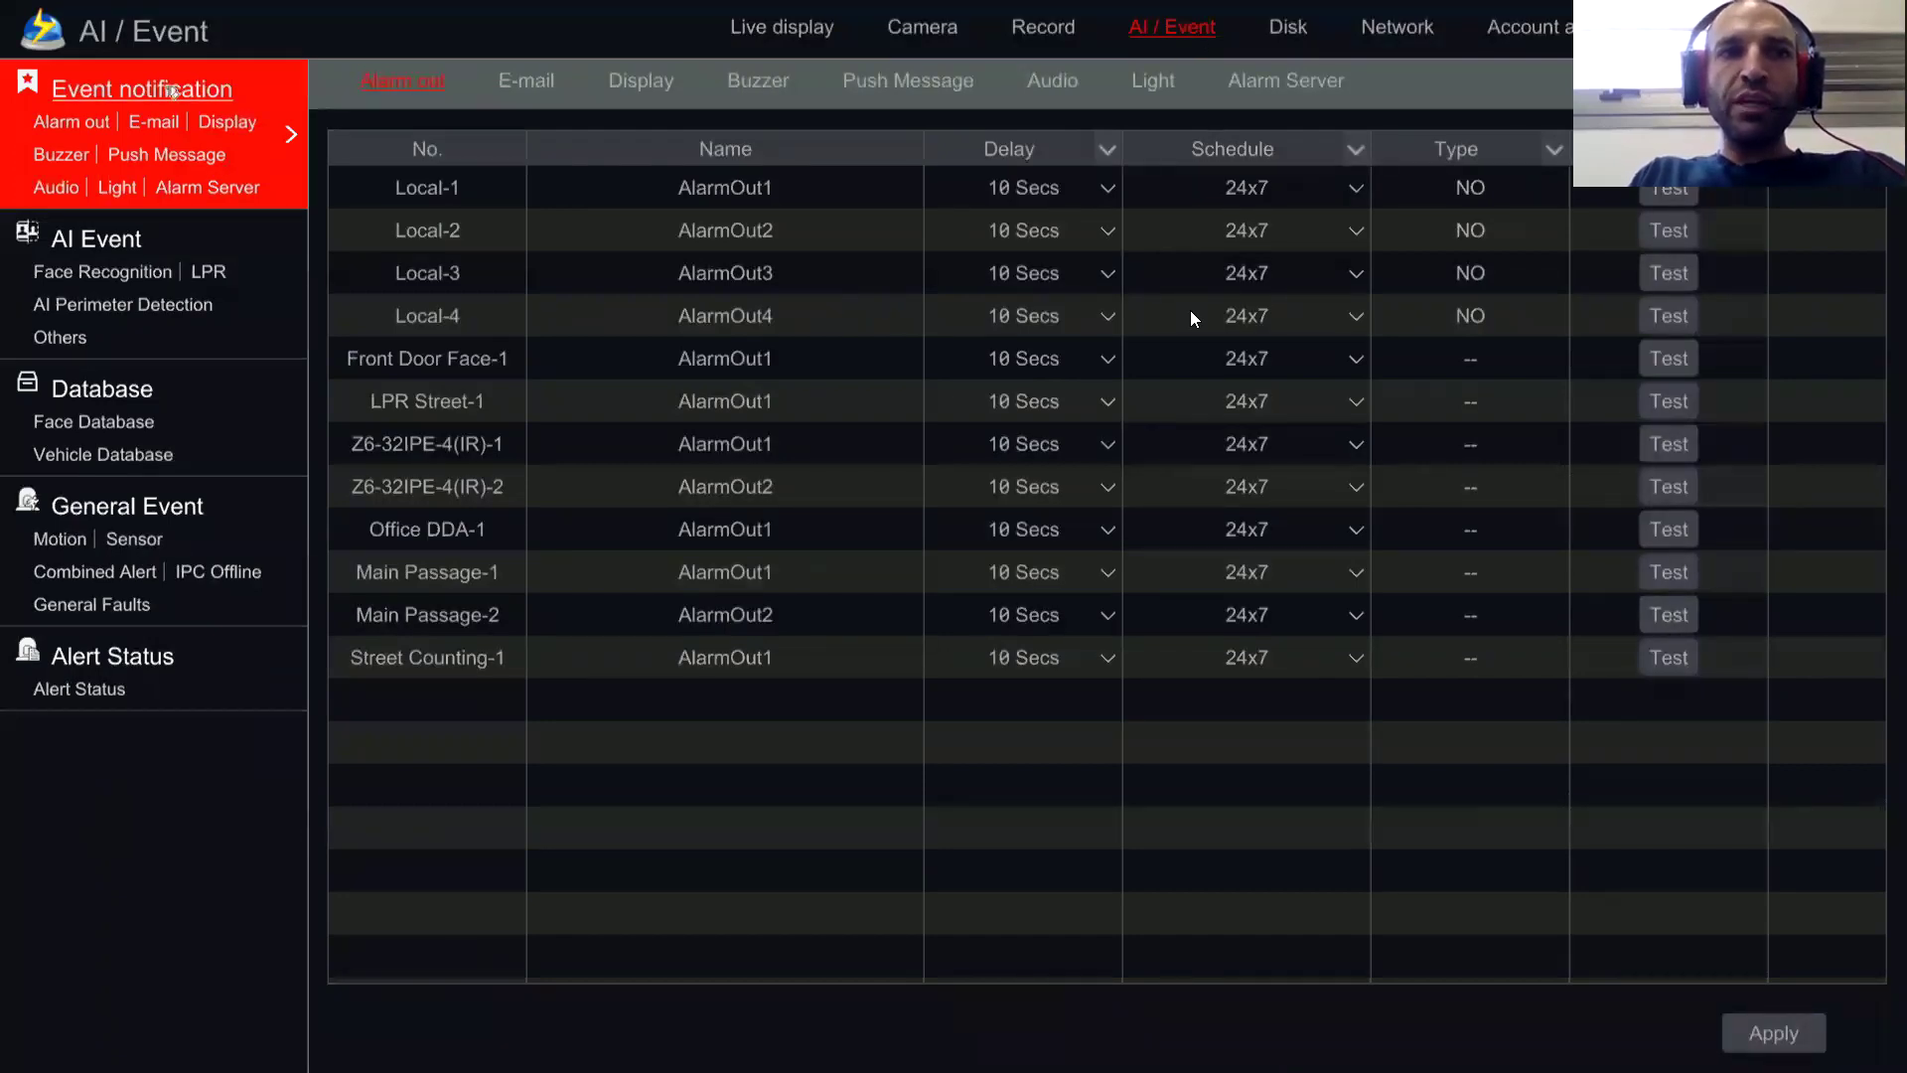
left_click(226, 120)
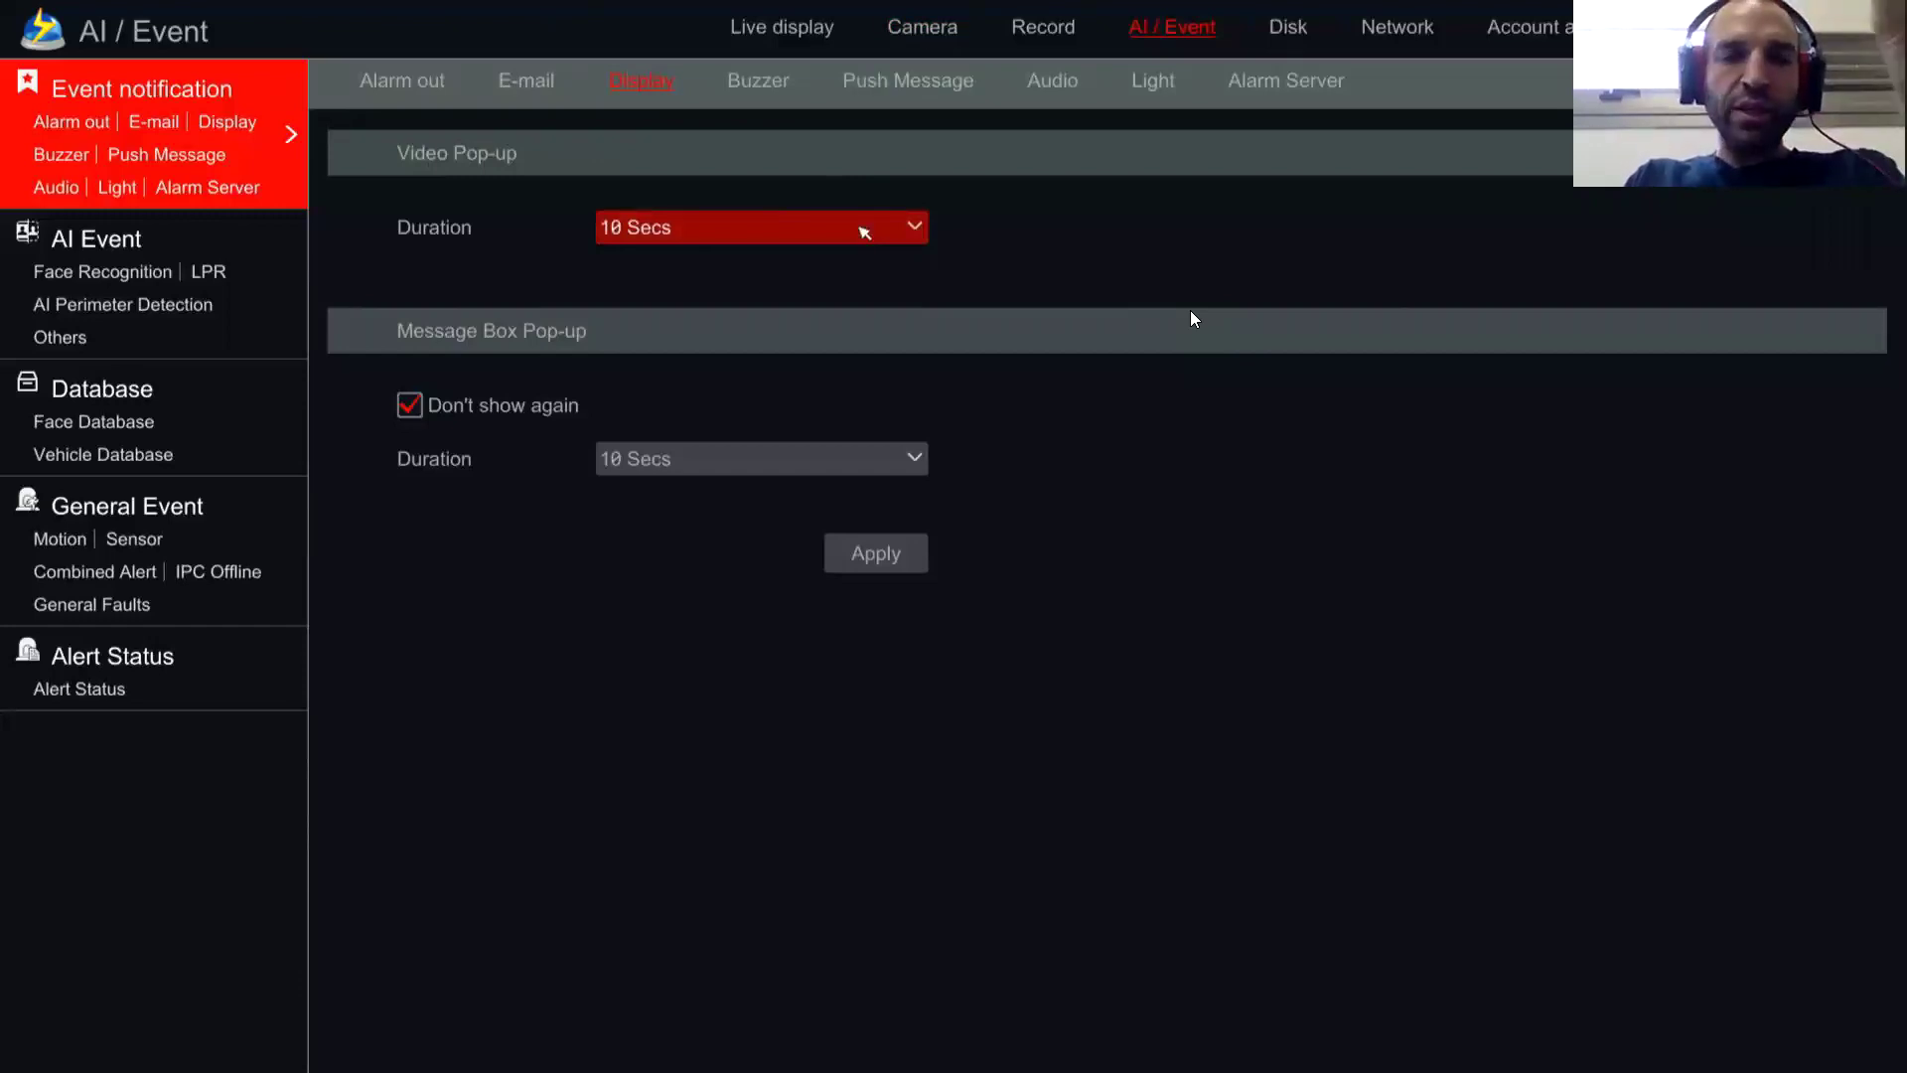
left_click(861, 228)
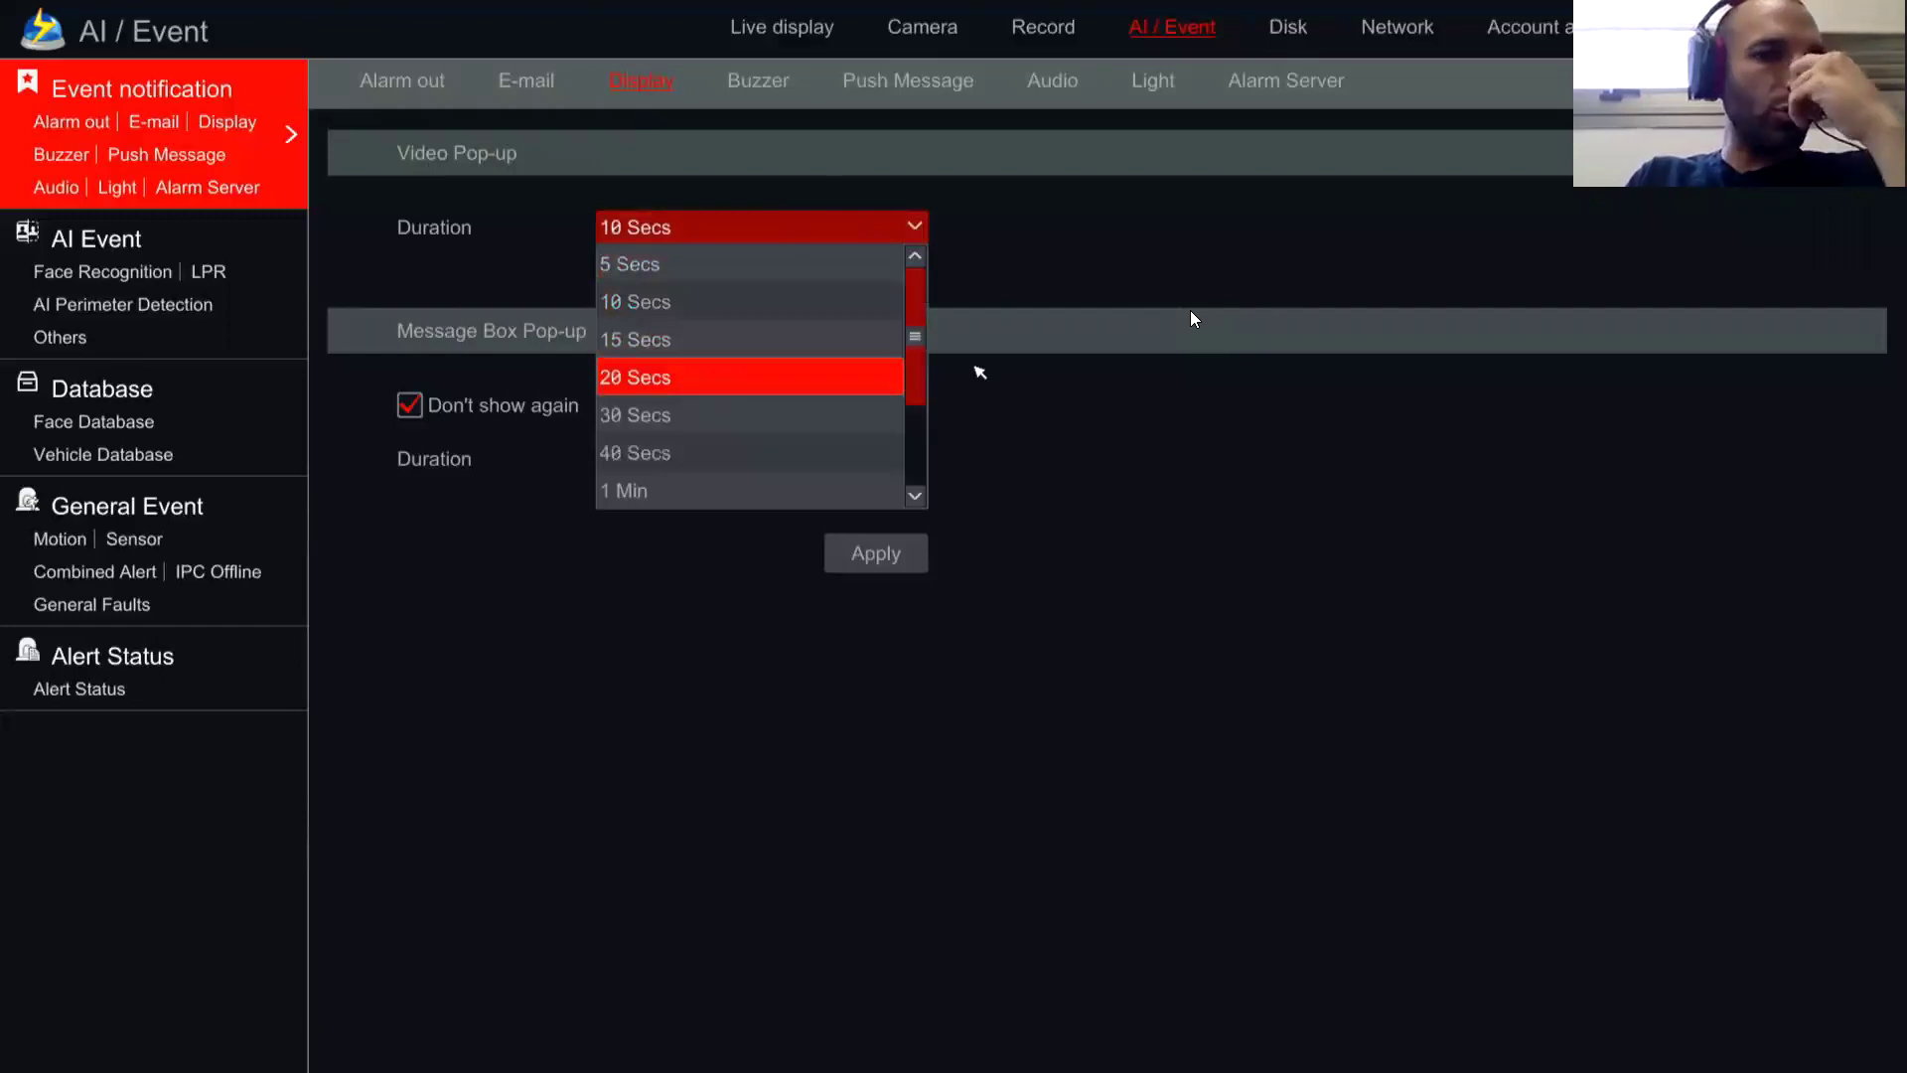
left_click(968, 197)
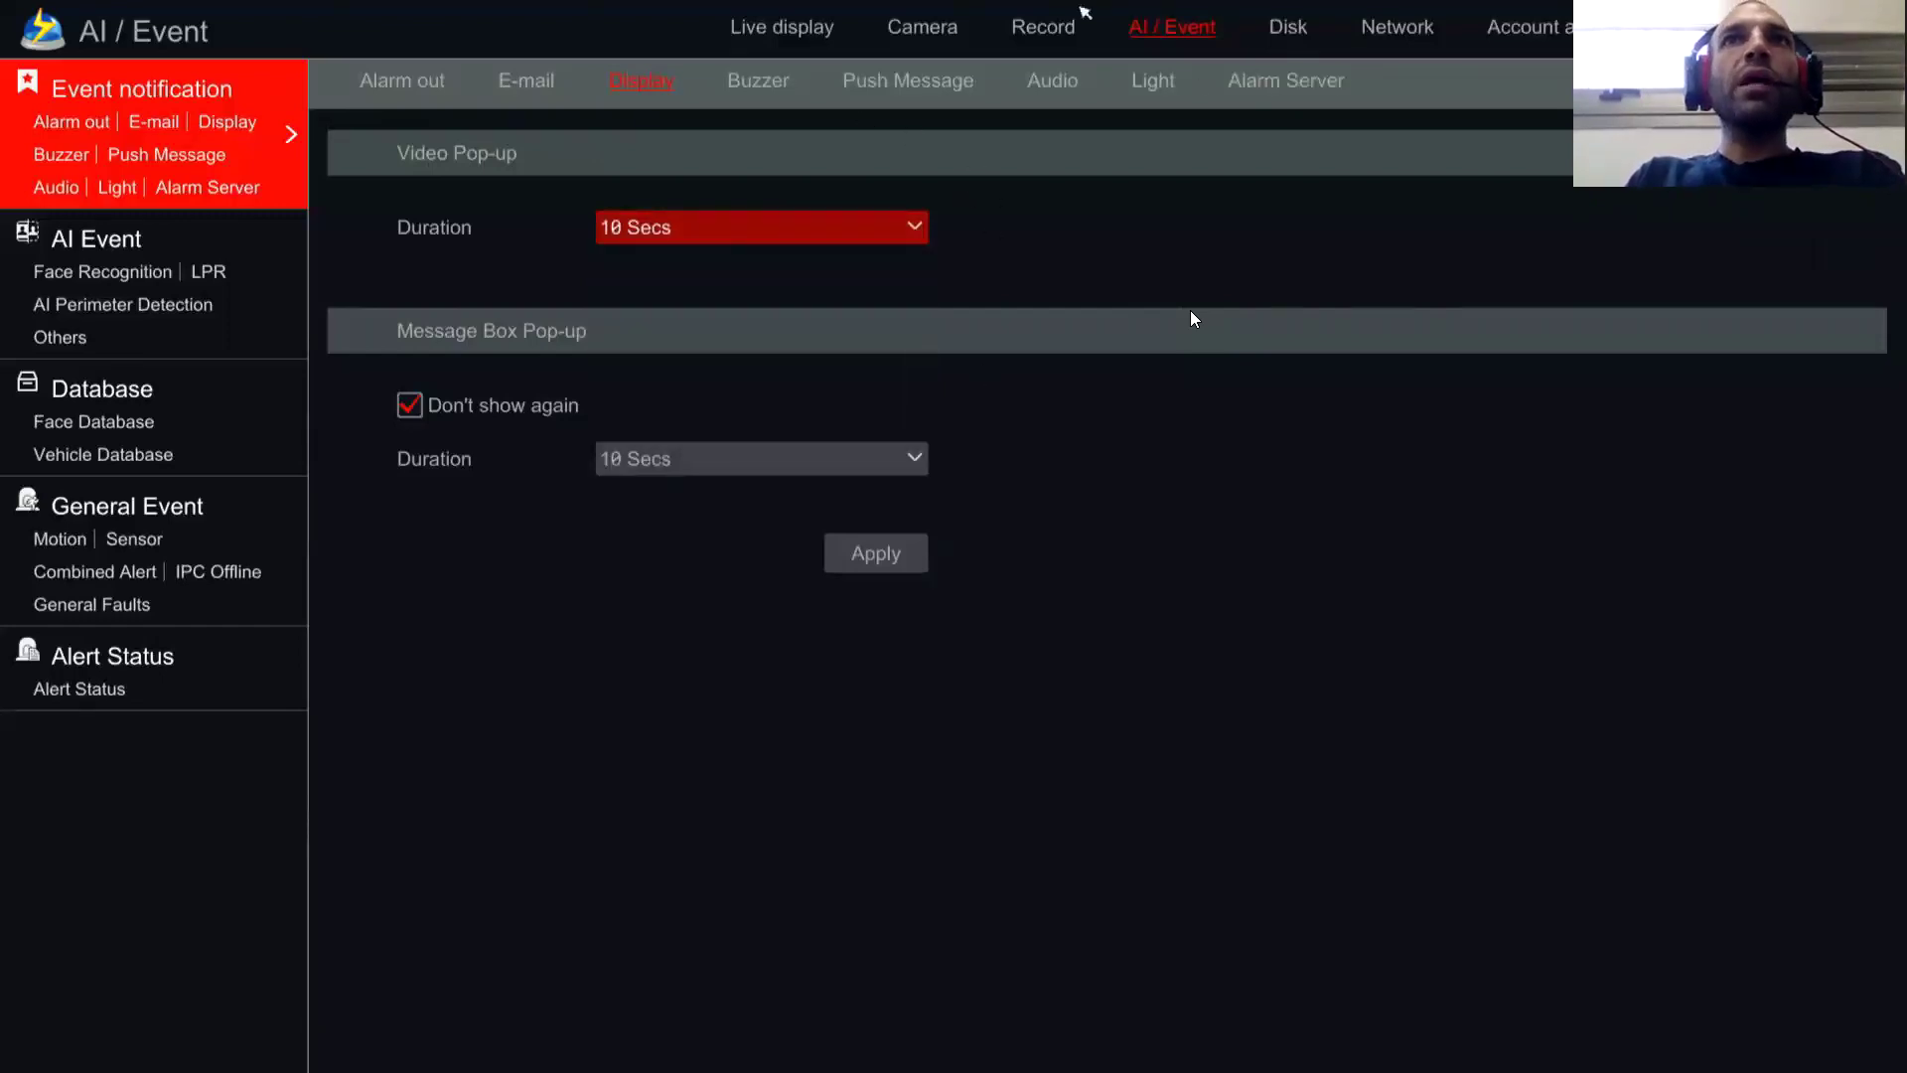
left_click(1152, 25)
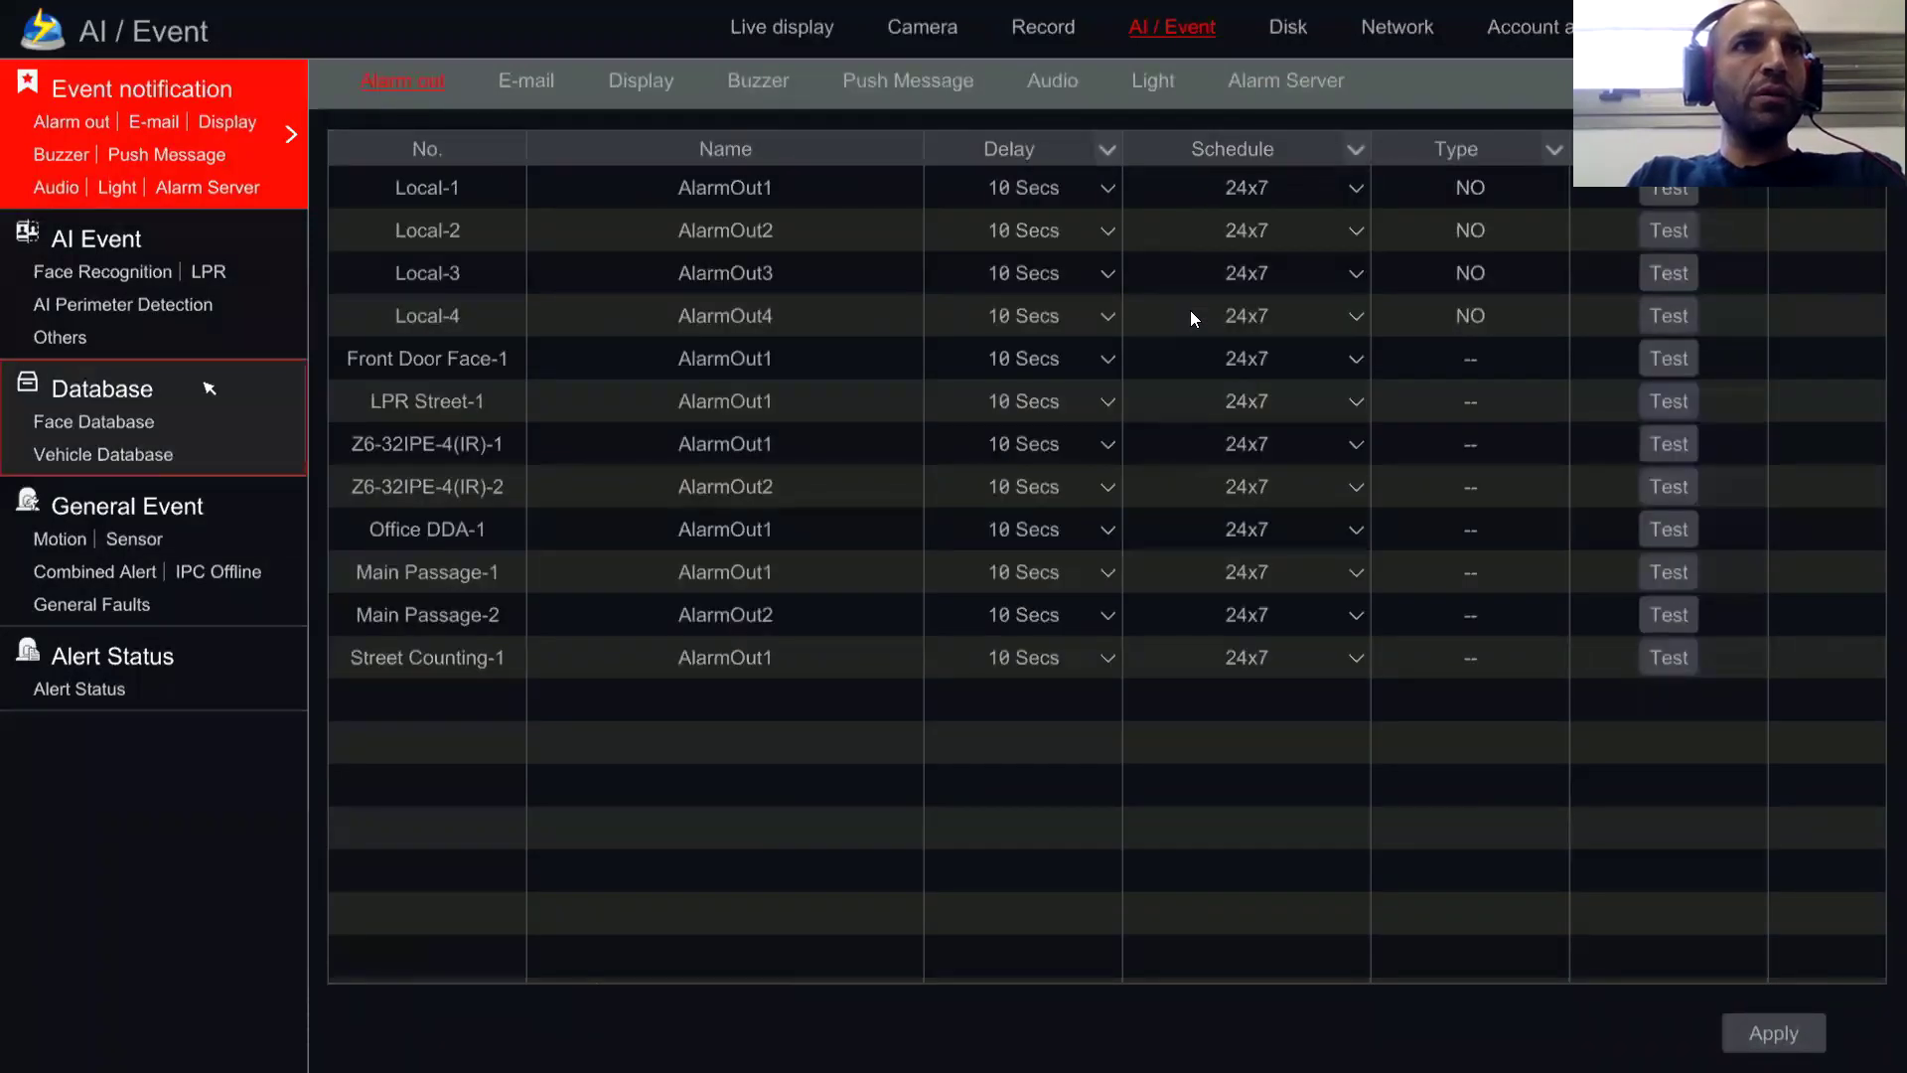
Step: Return to the AI Event settings for Office DDA and show its Trigger tab
left_click(126, 278)
left_click(696, 94)
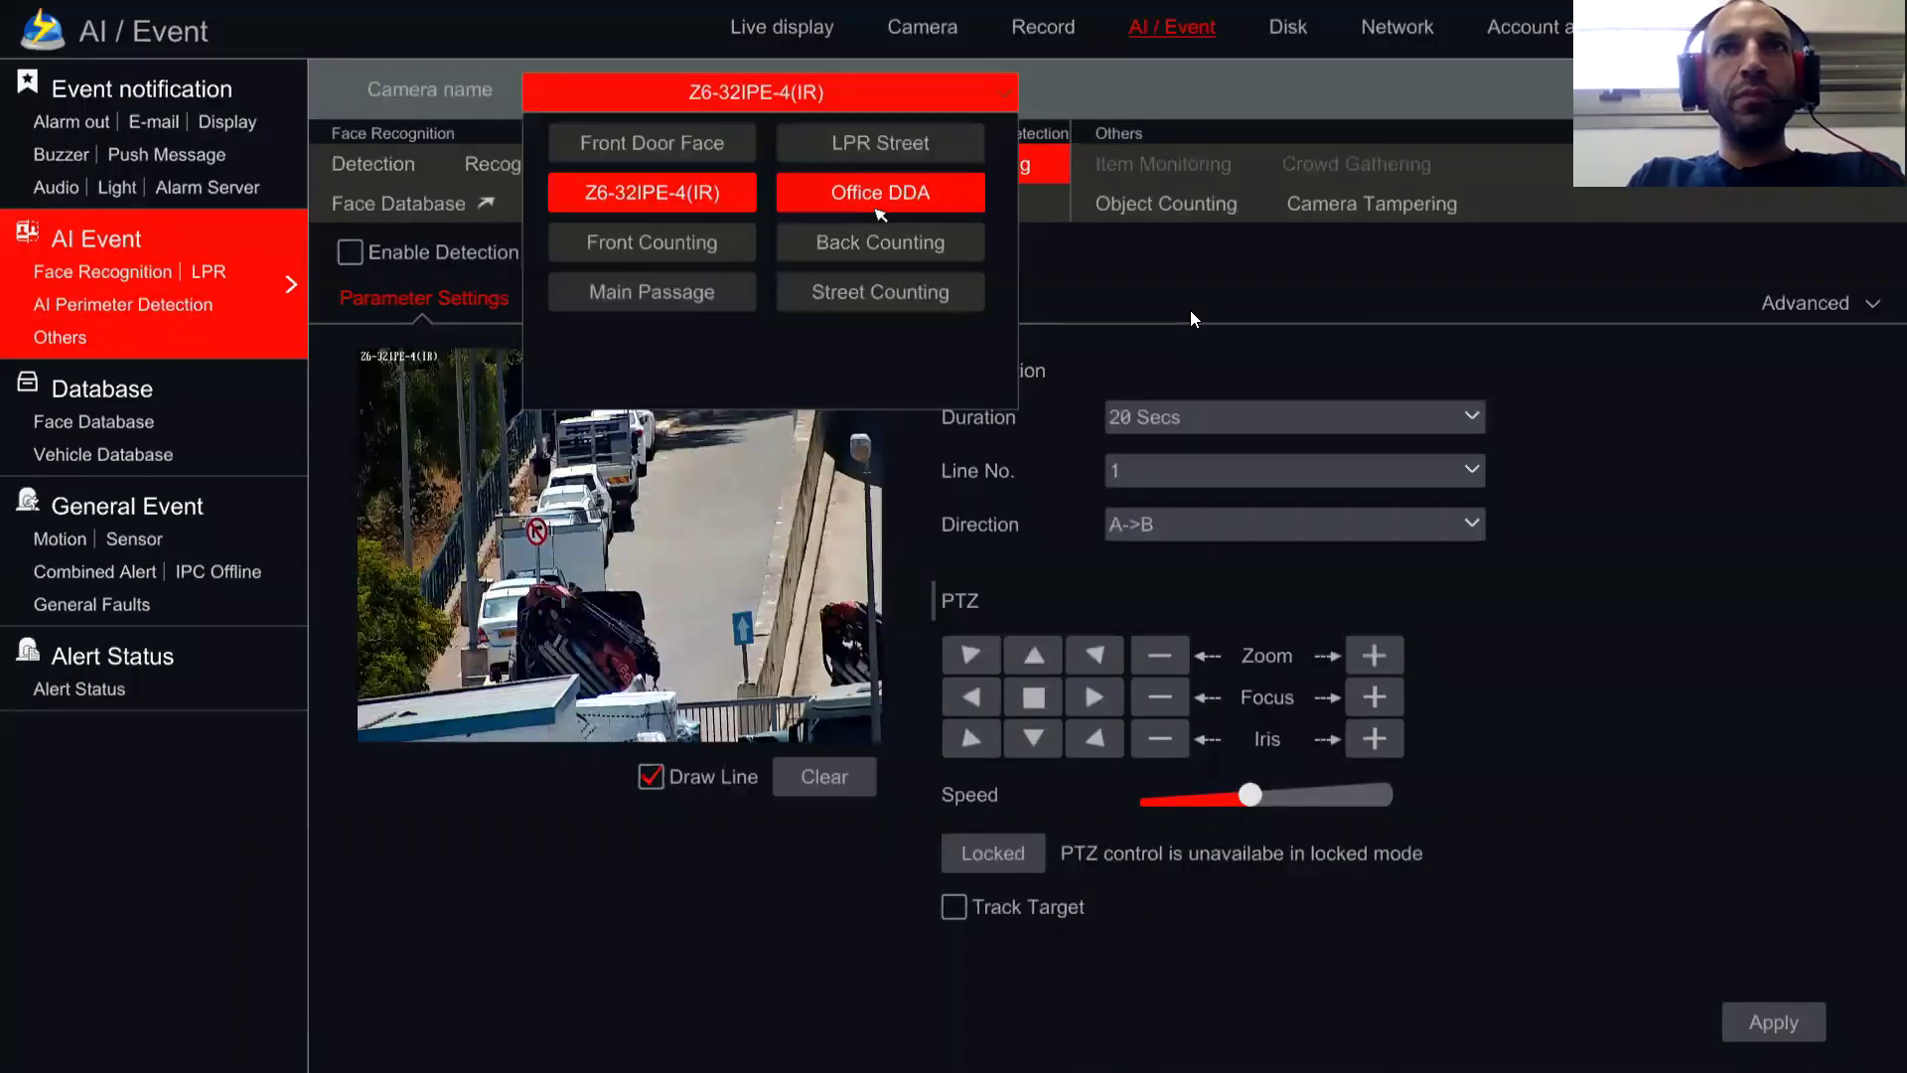
left_click(878, 204)
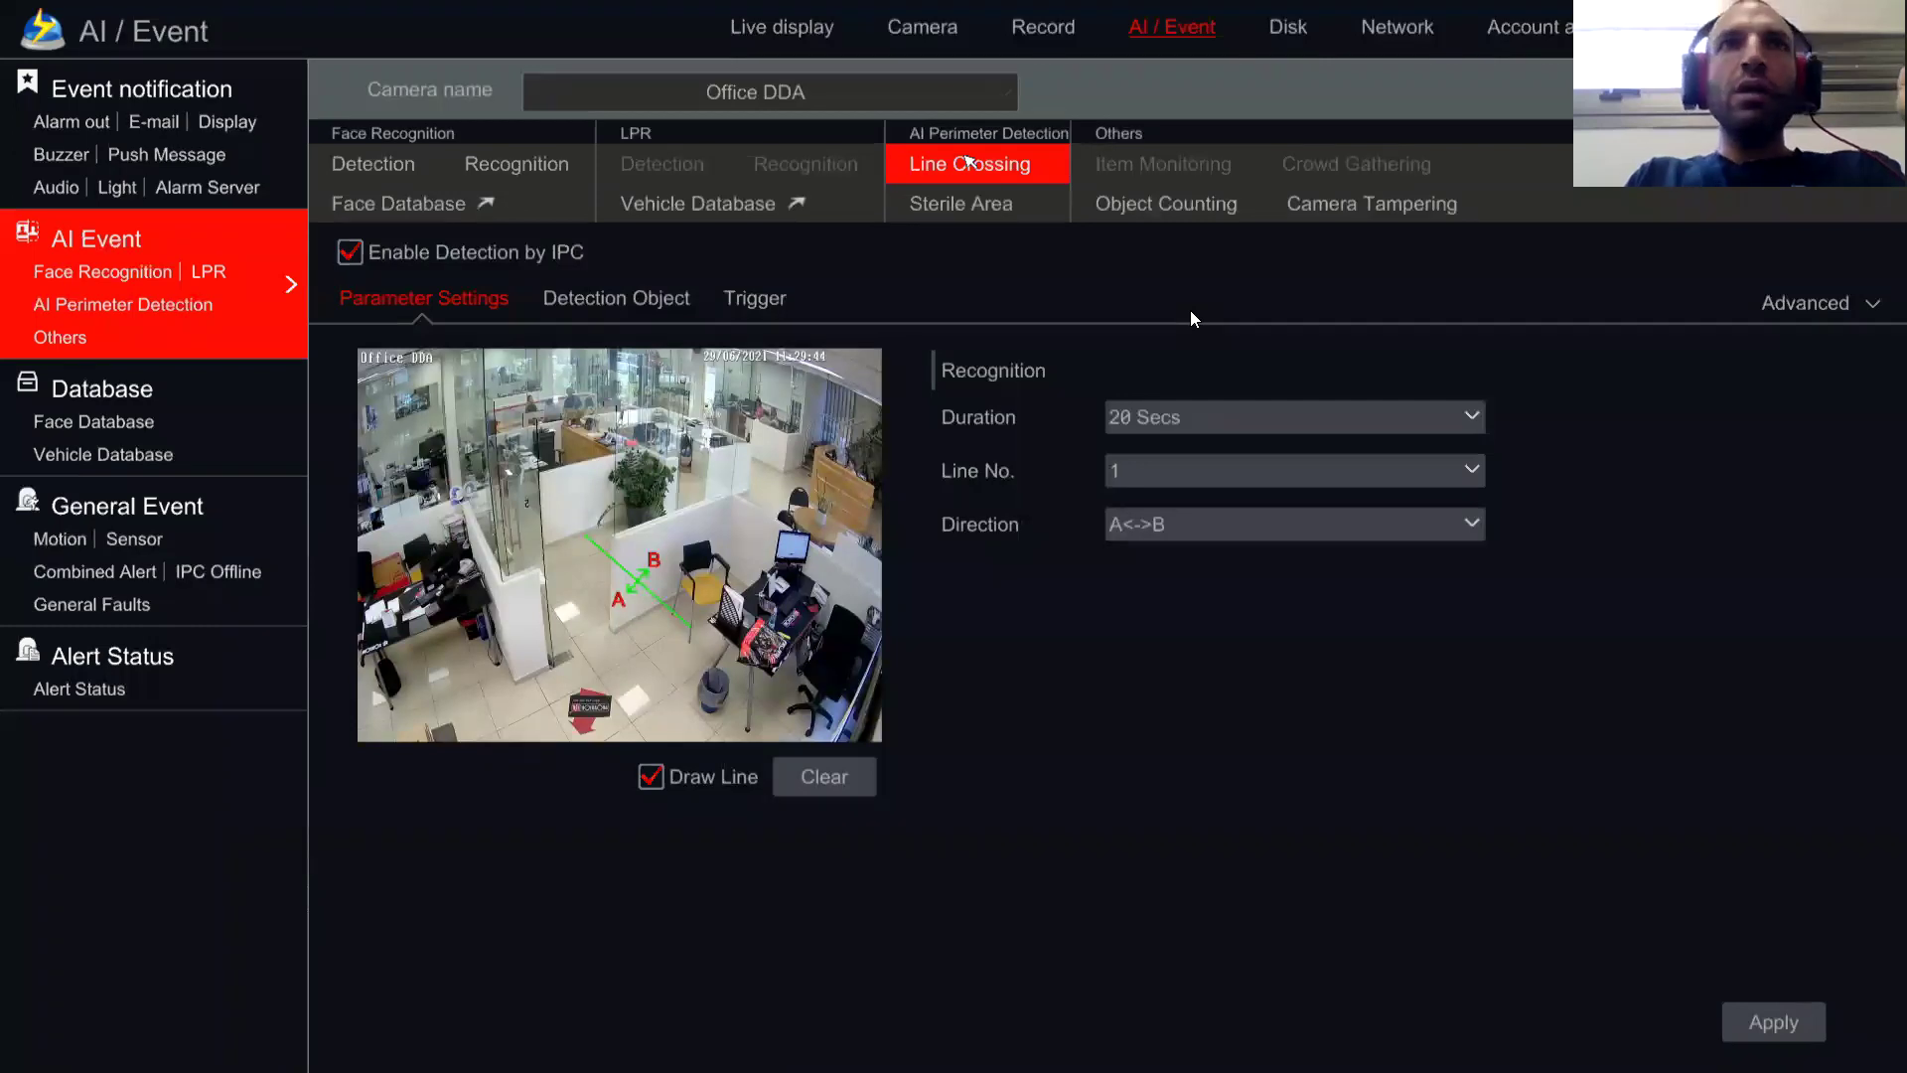
left_click(755, 298)
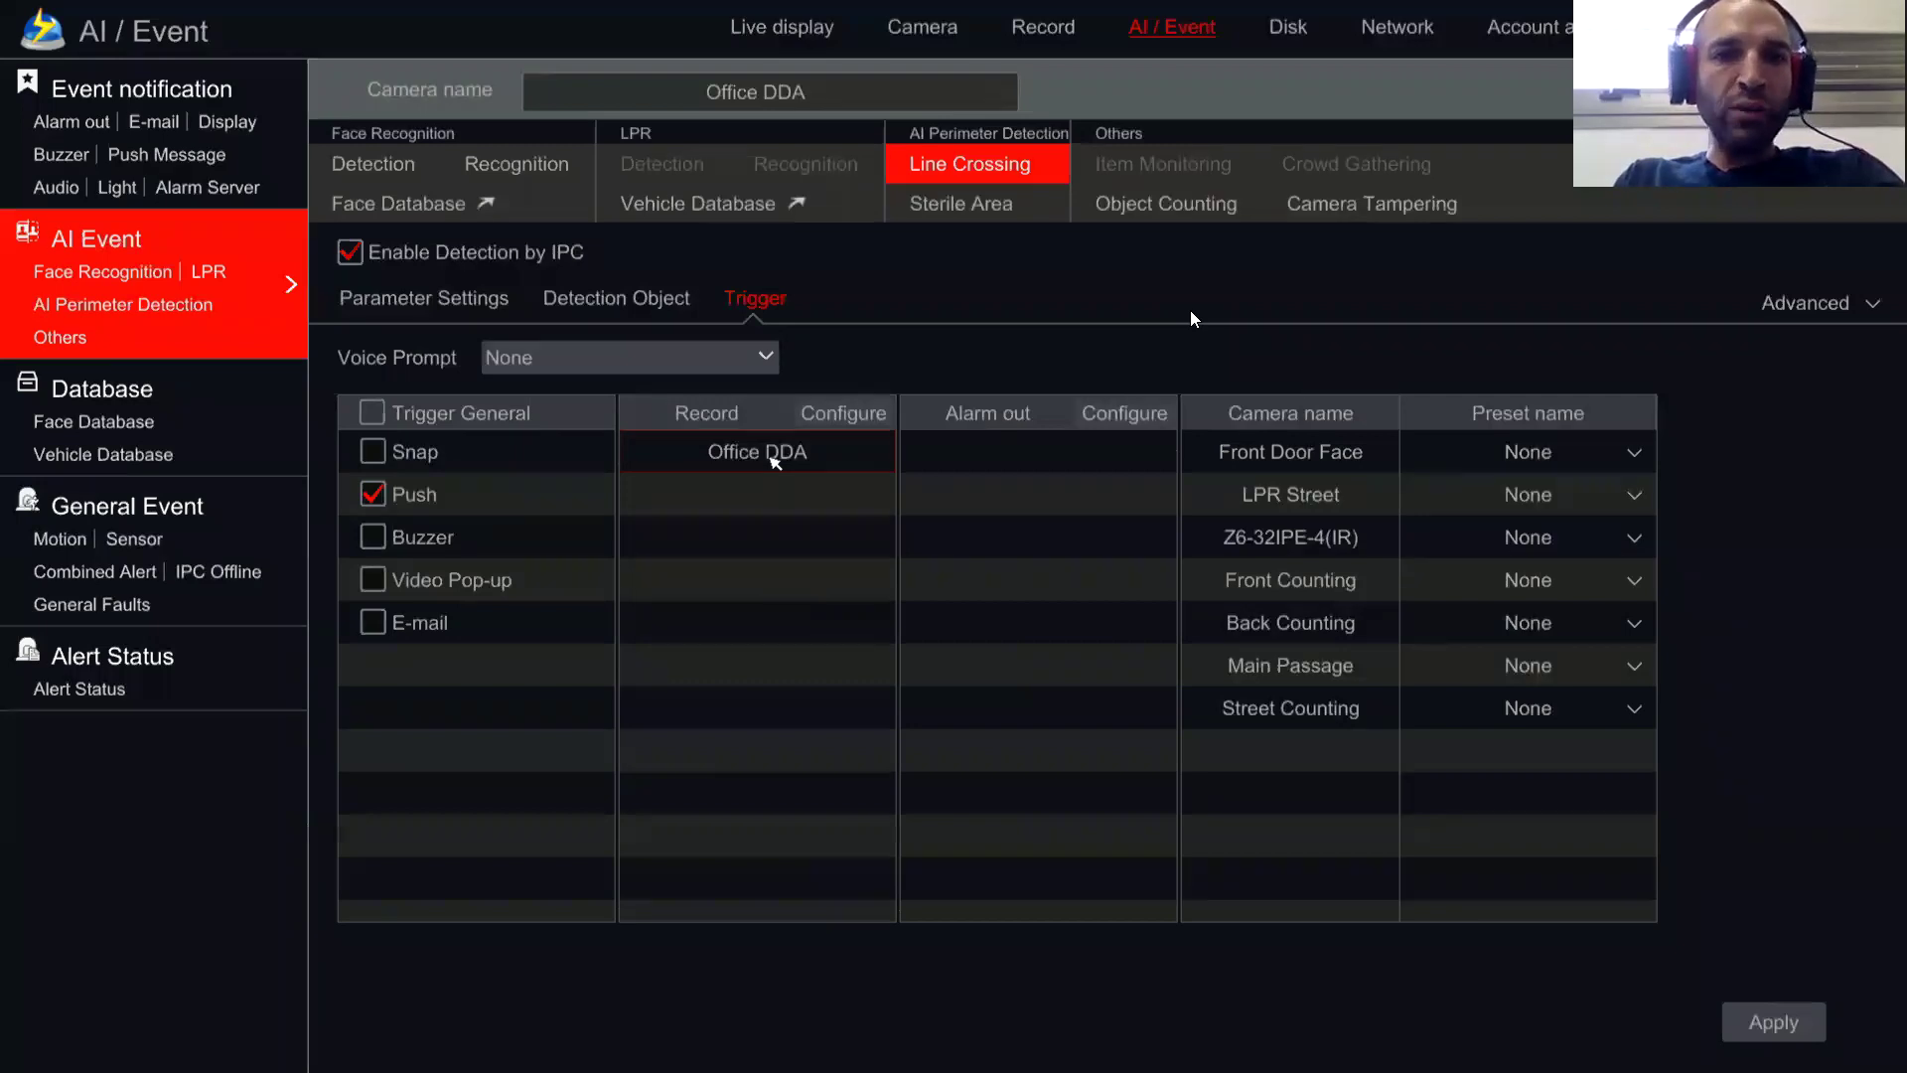
Step: Add Z6-32IPE-4(IR) alongside Office DDA as a trigger recording camera
left_click(849, 415)
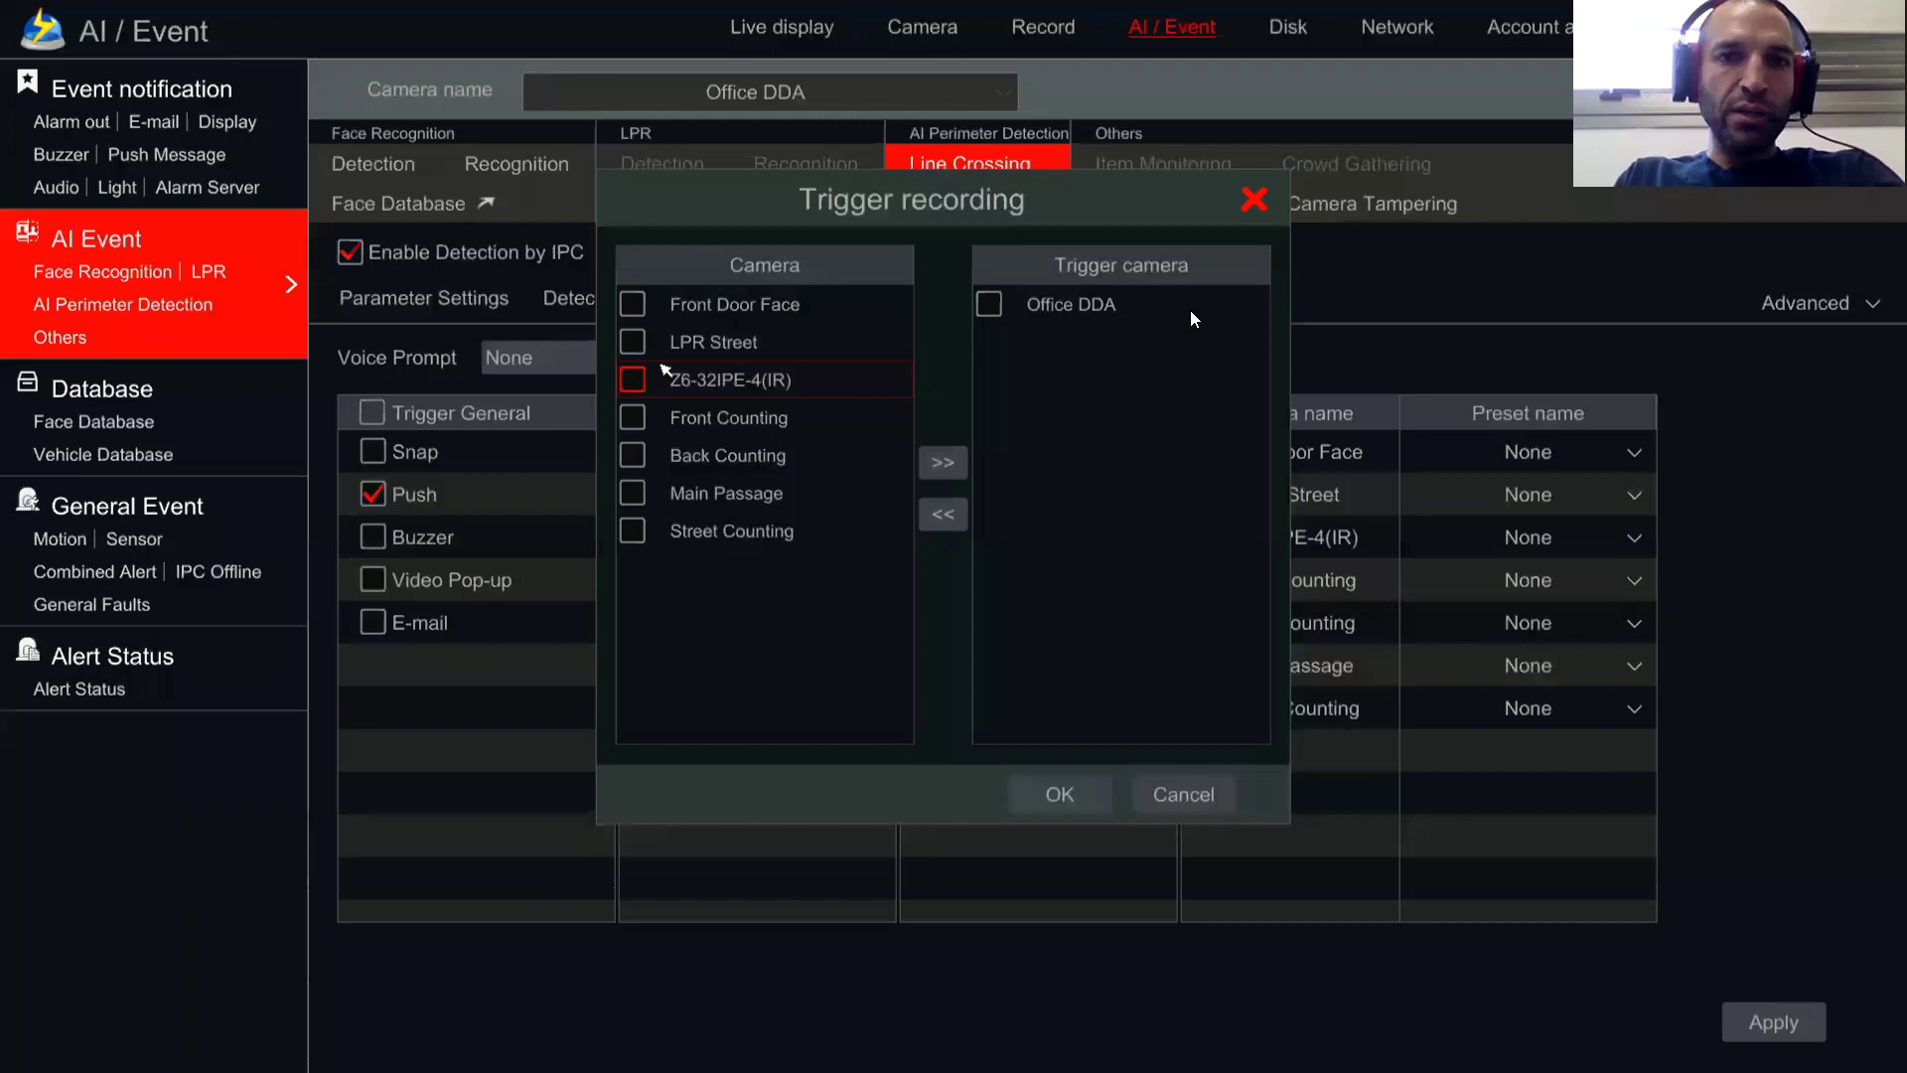
left_click(803, 368)
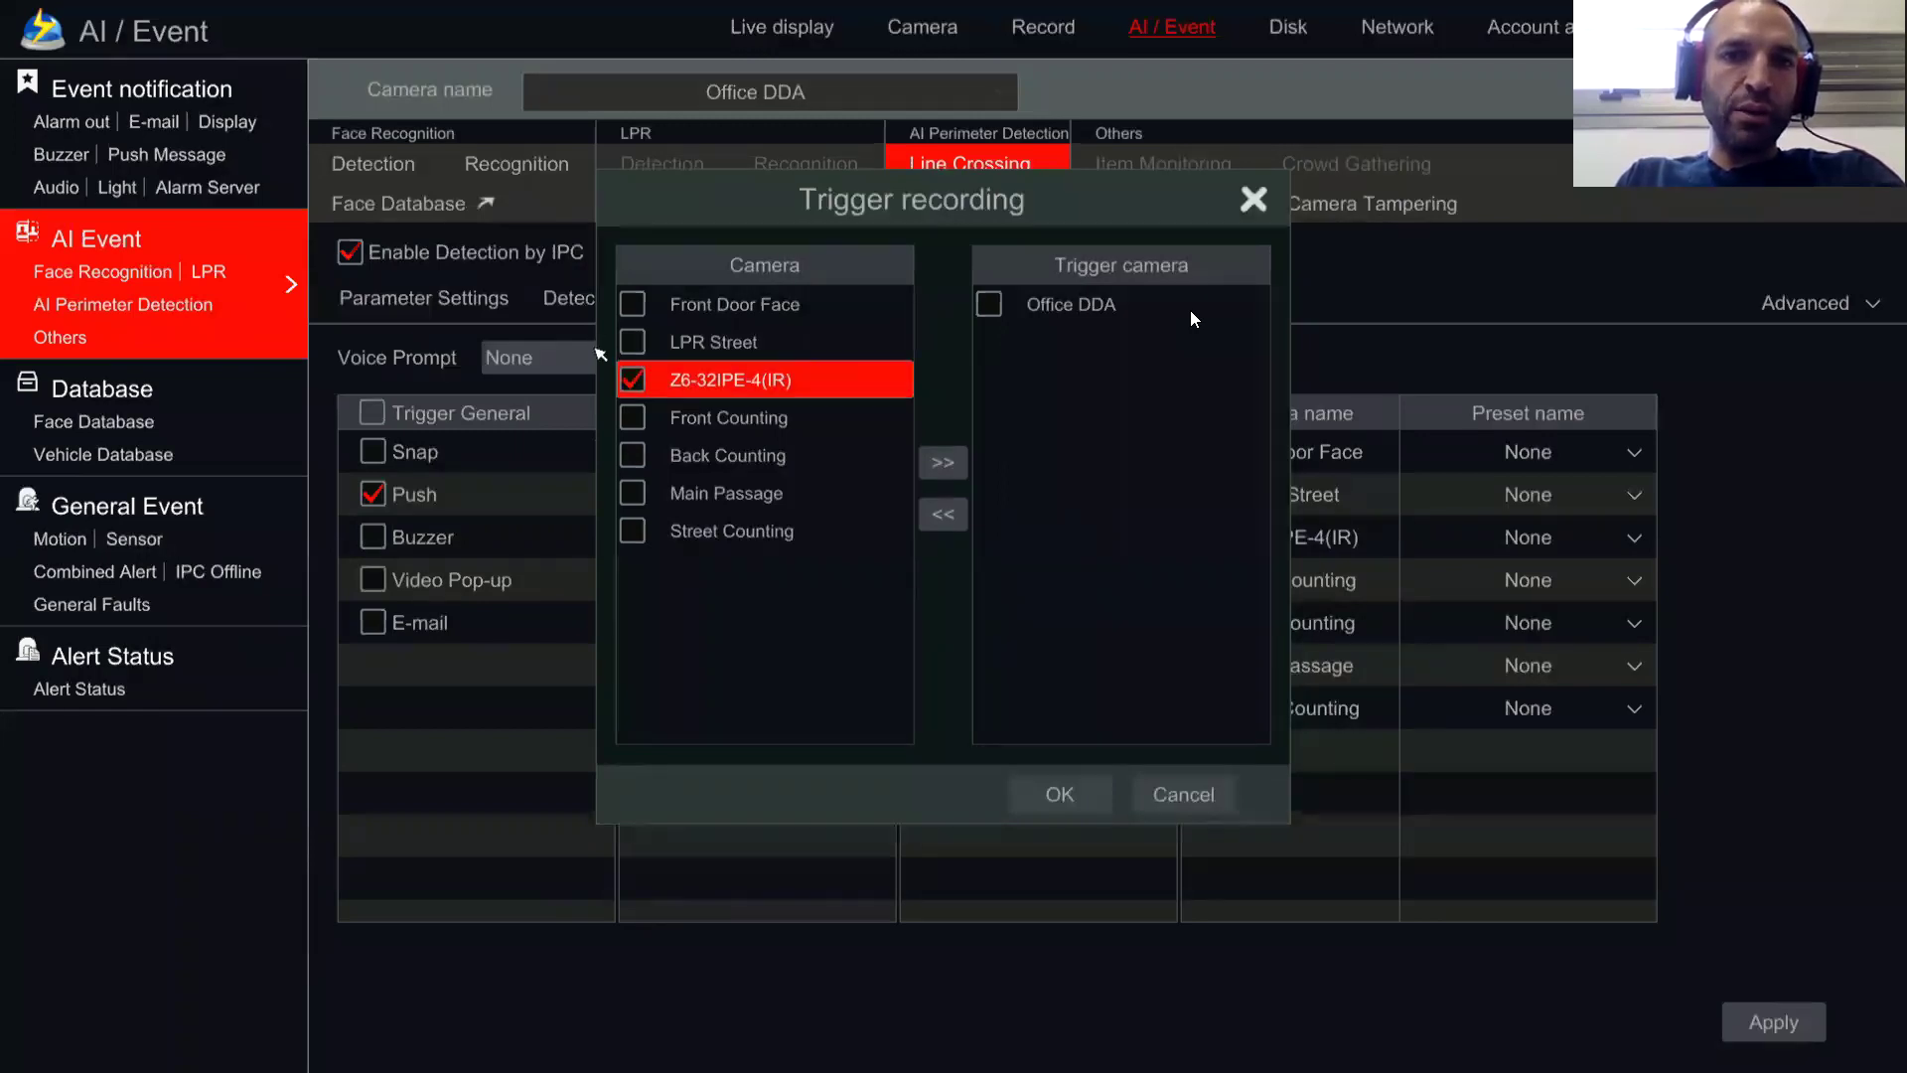
left_click(944, 467)
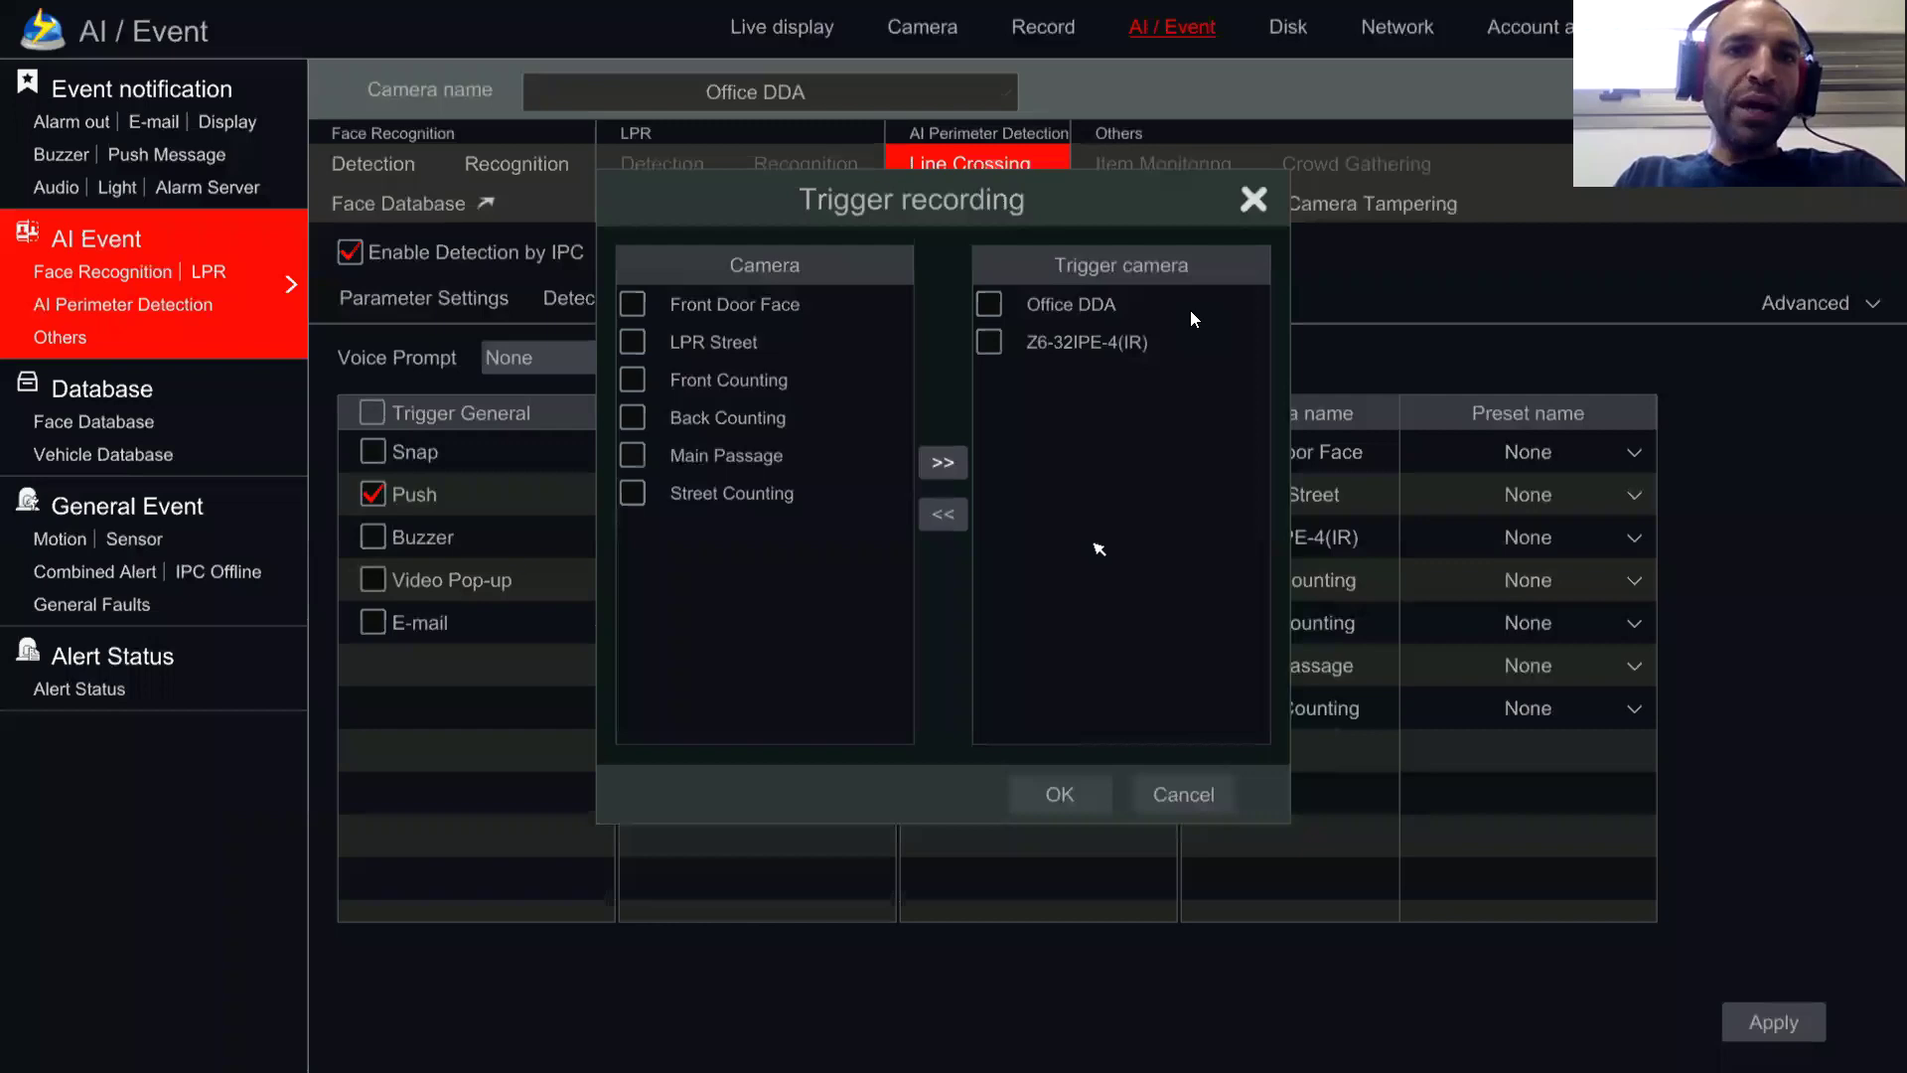
left_click(1063, 796)
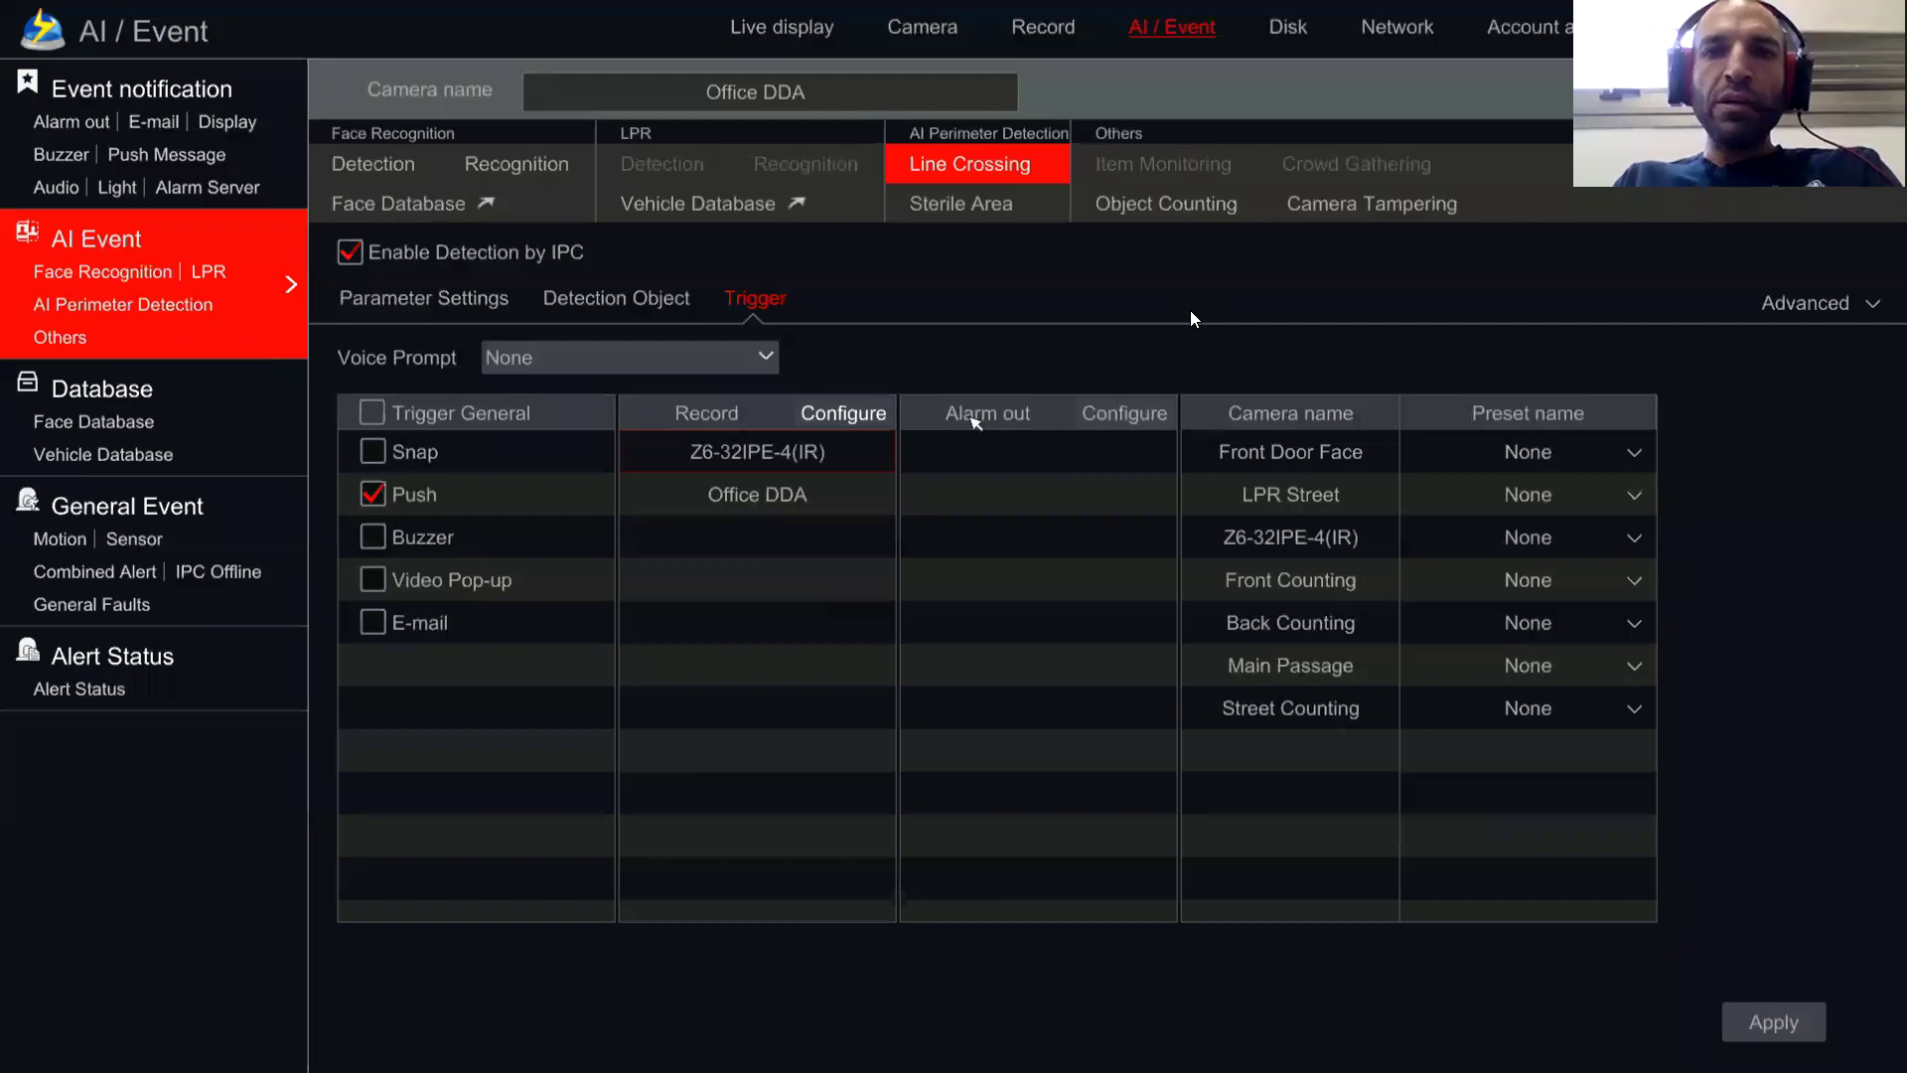
Step: Open the Trigger alarm out dialog from the Alarm out column's Configure
left_click(1095, 413)
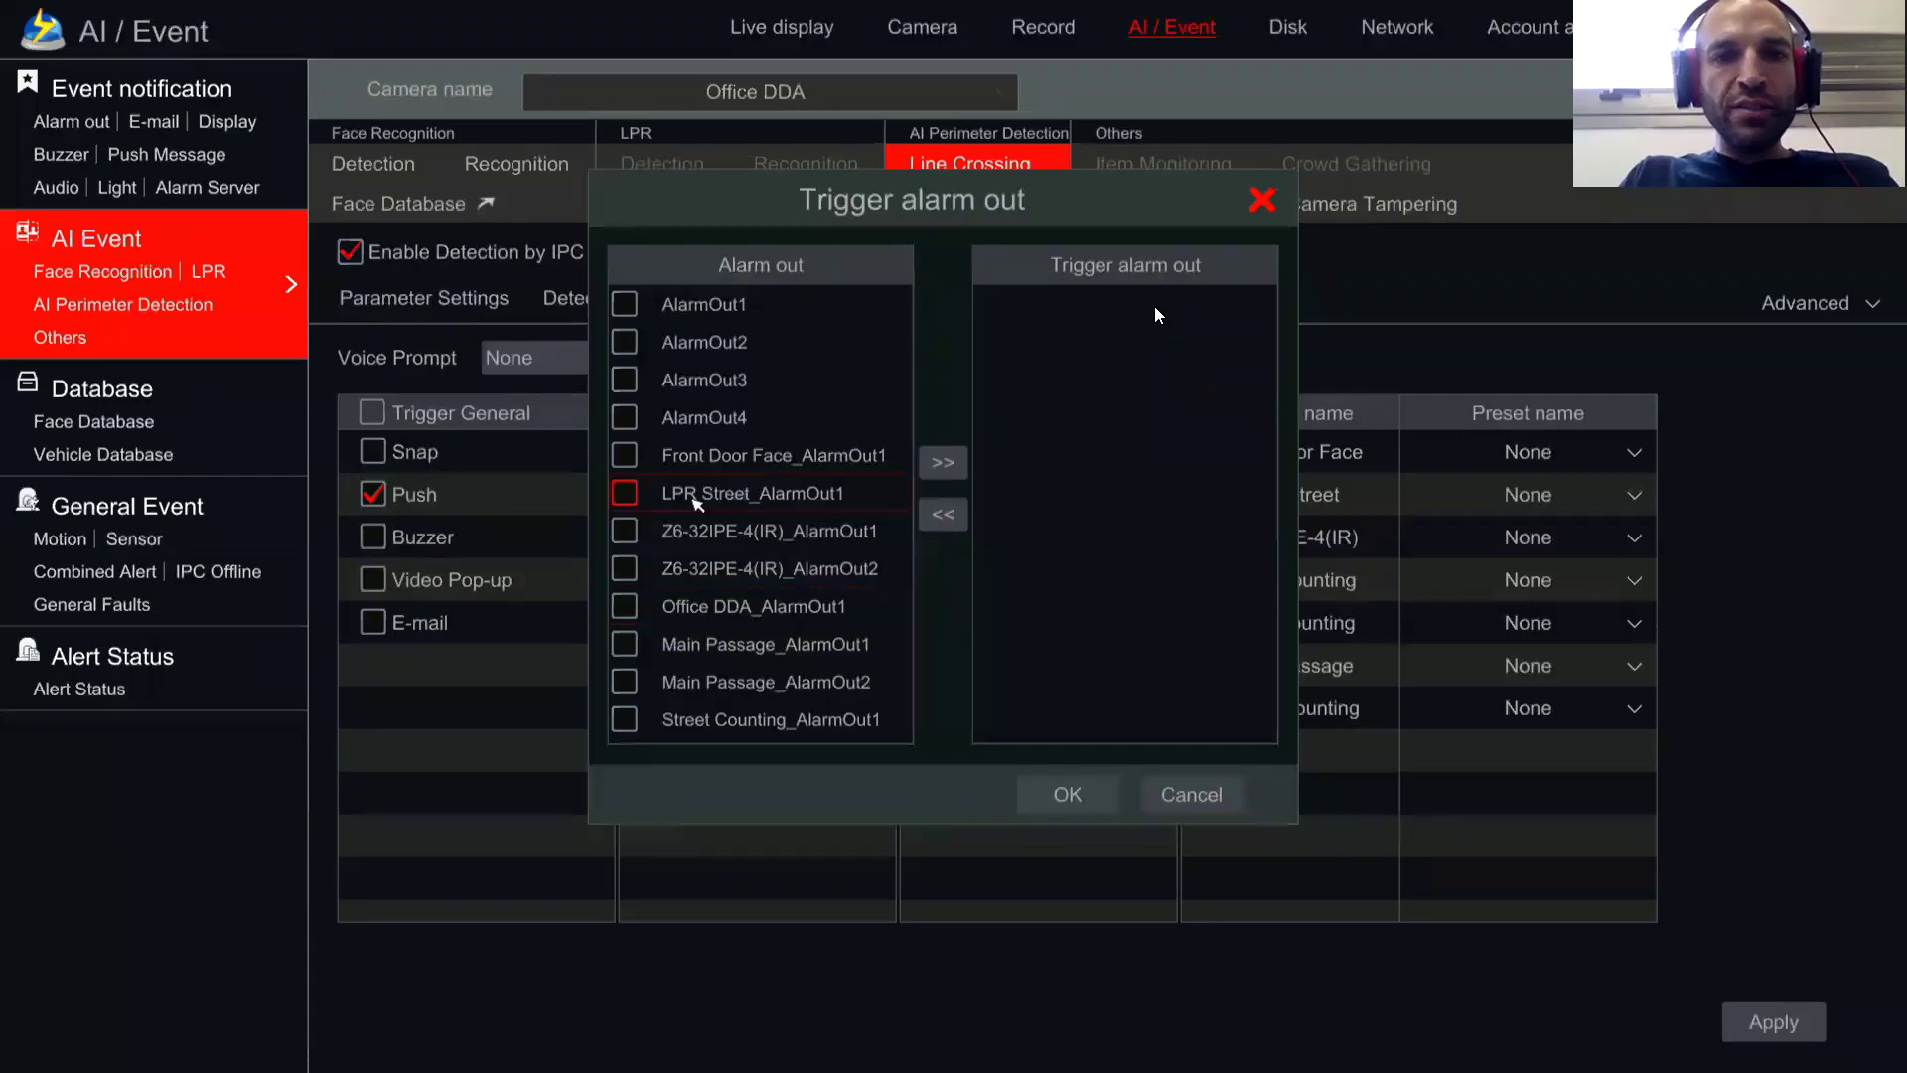
Step: Assign Front Door Face_AlarmOut1 and AlarmOut3 as triggered alarm outputs and confirm
left_click(624, 460)
left_click(939, 466)
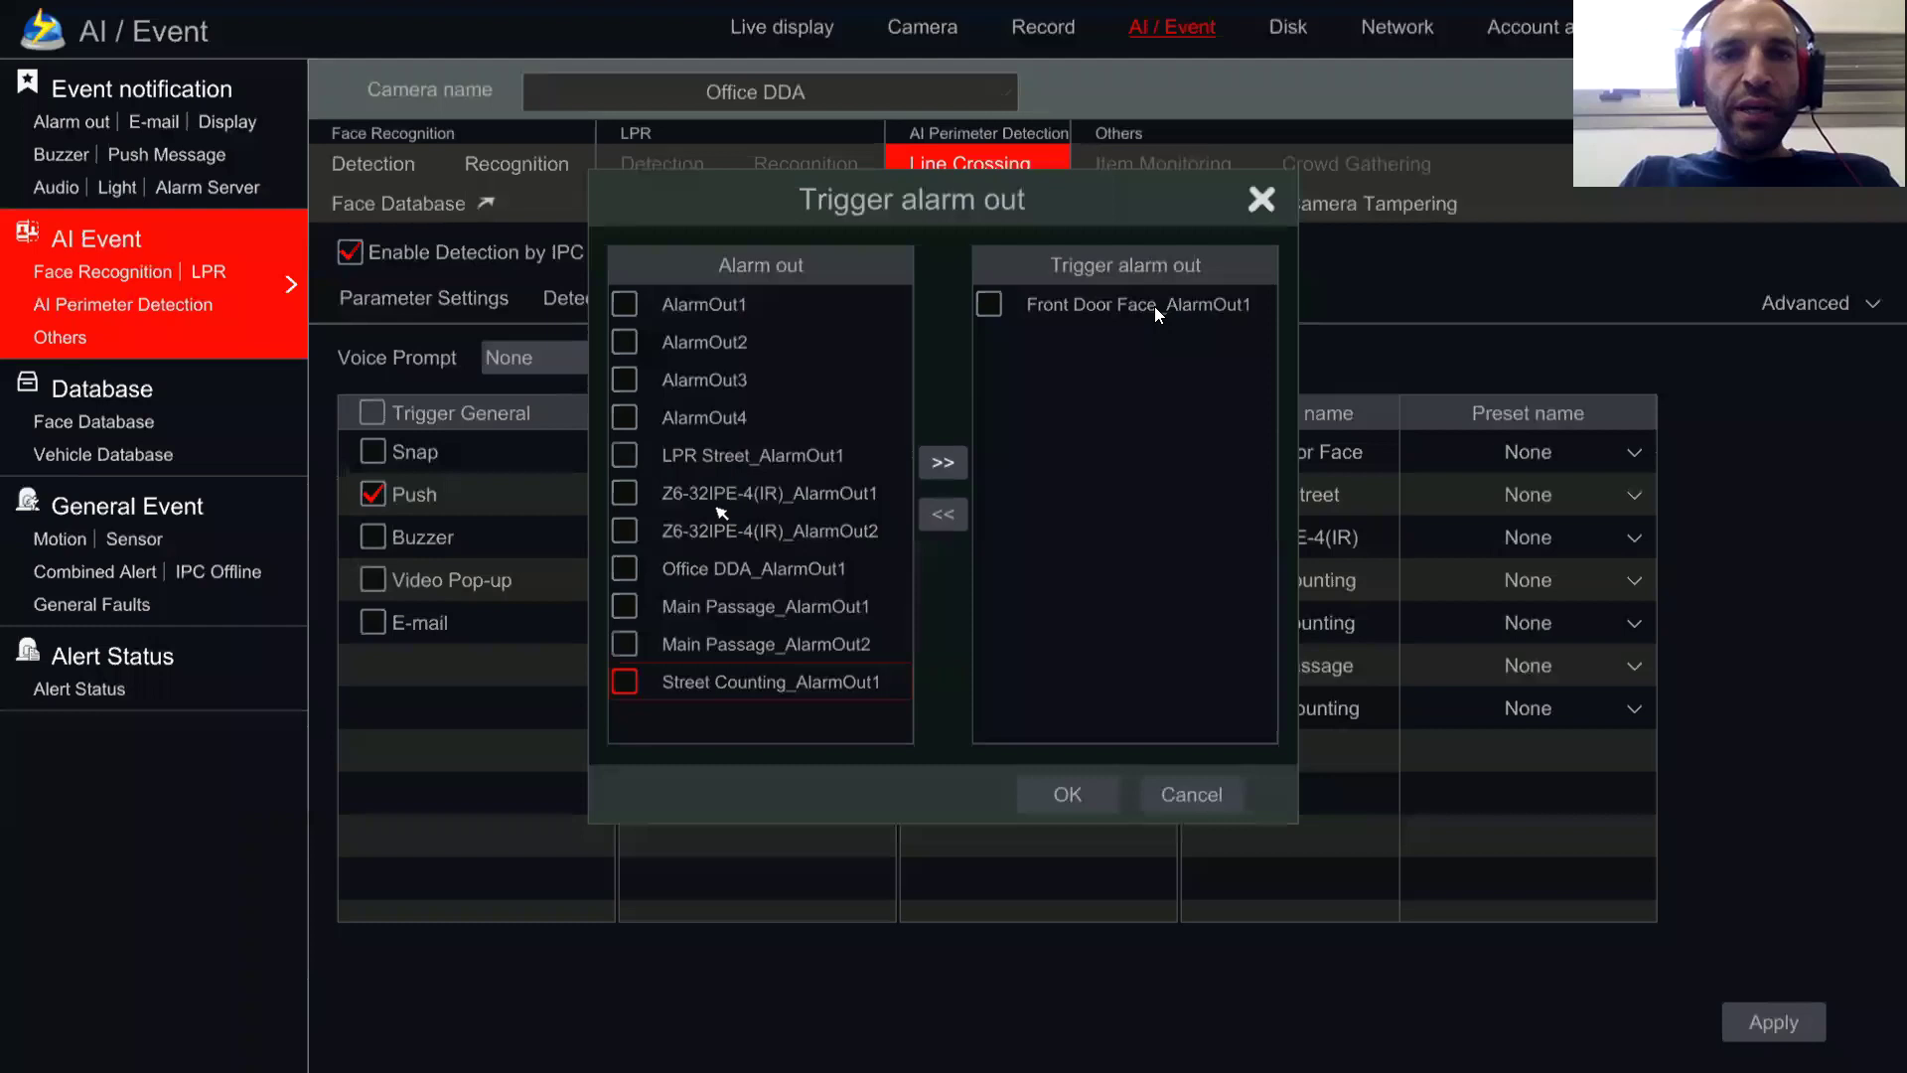
left_click(625, 379)
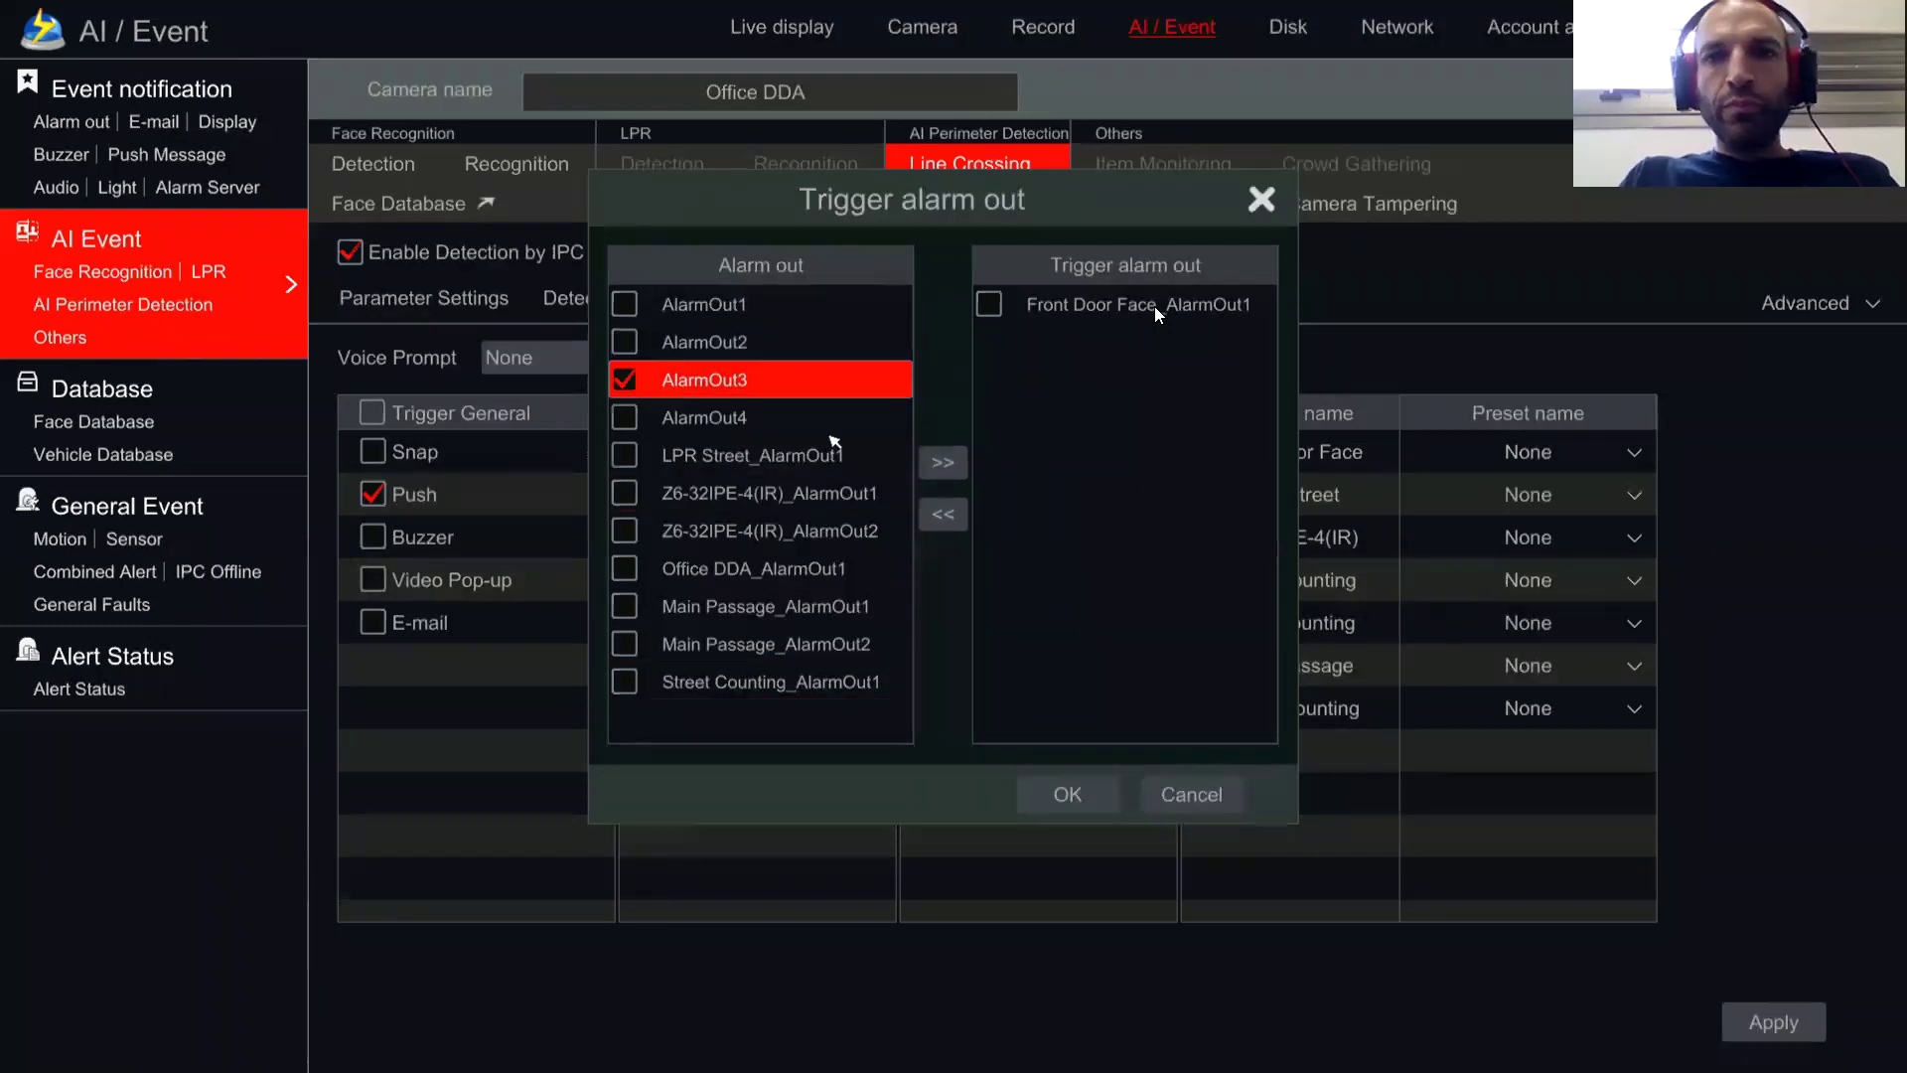
left_click(942, 461)
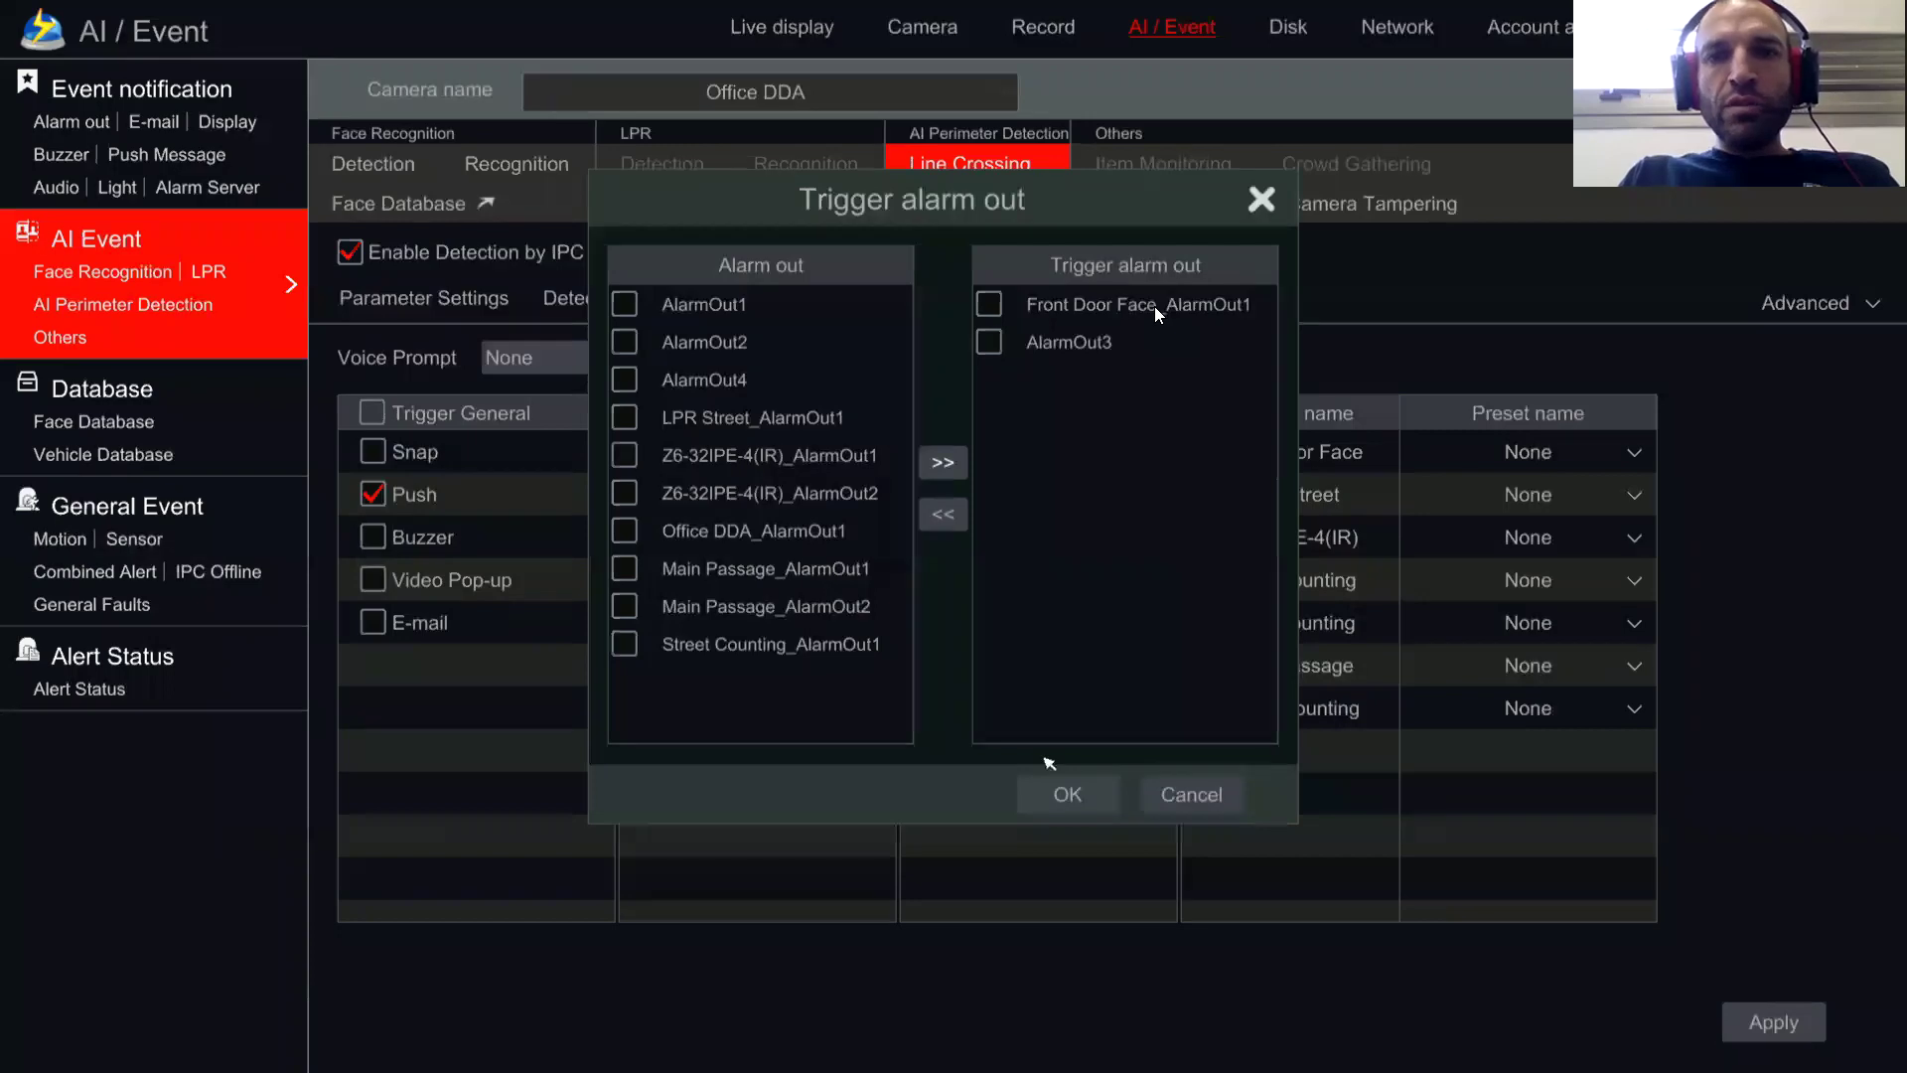
left_click(1060, 792)
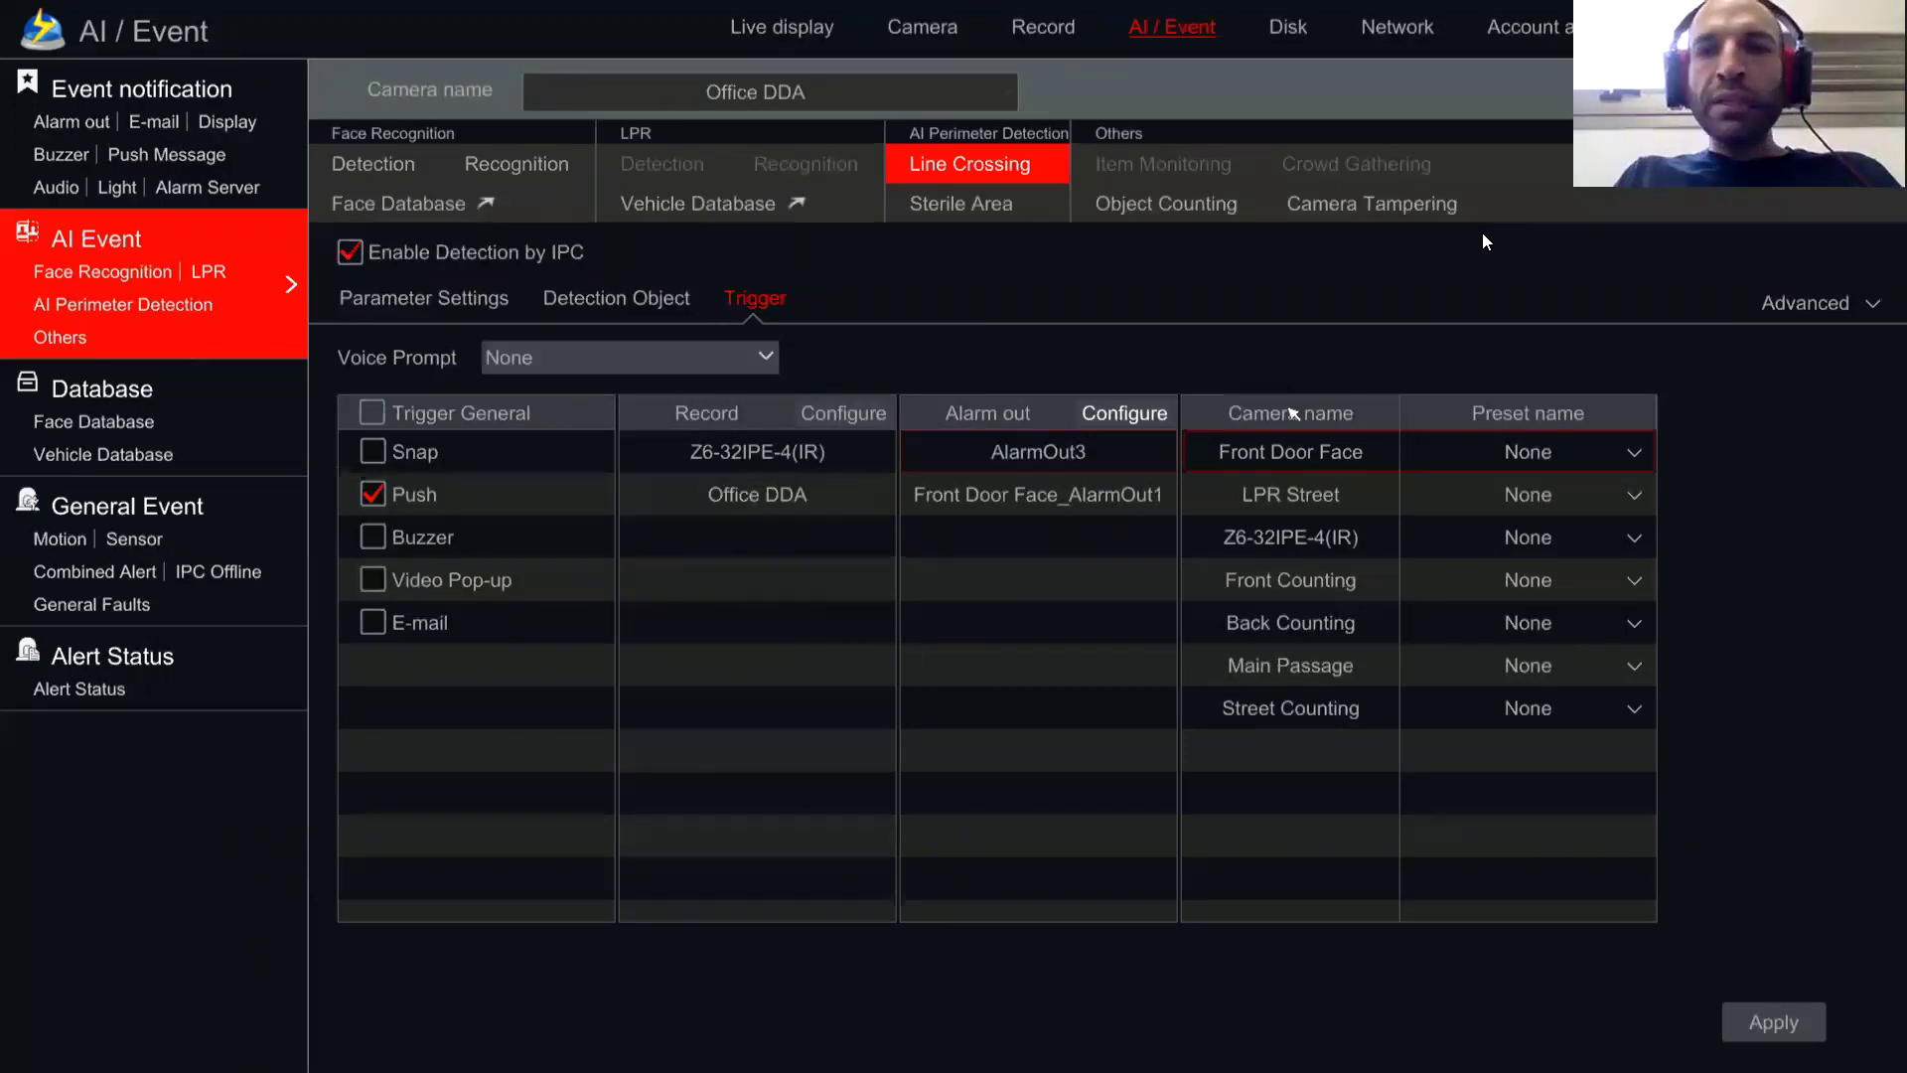
Step: Leave the Z6-32IPE-4(IR) preset at None and leave for Live display, bringing up the save prompt
left_click(1278, 526)
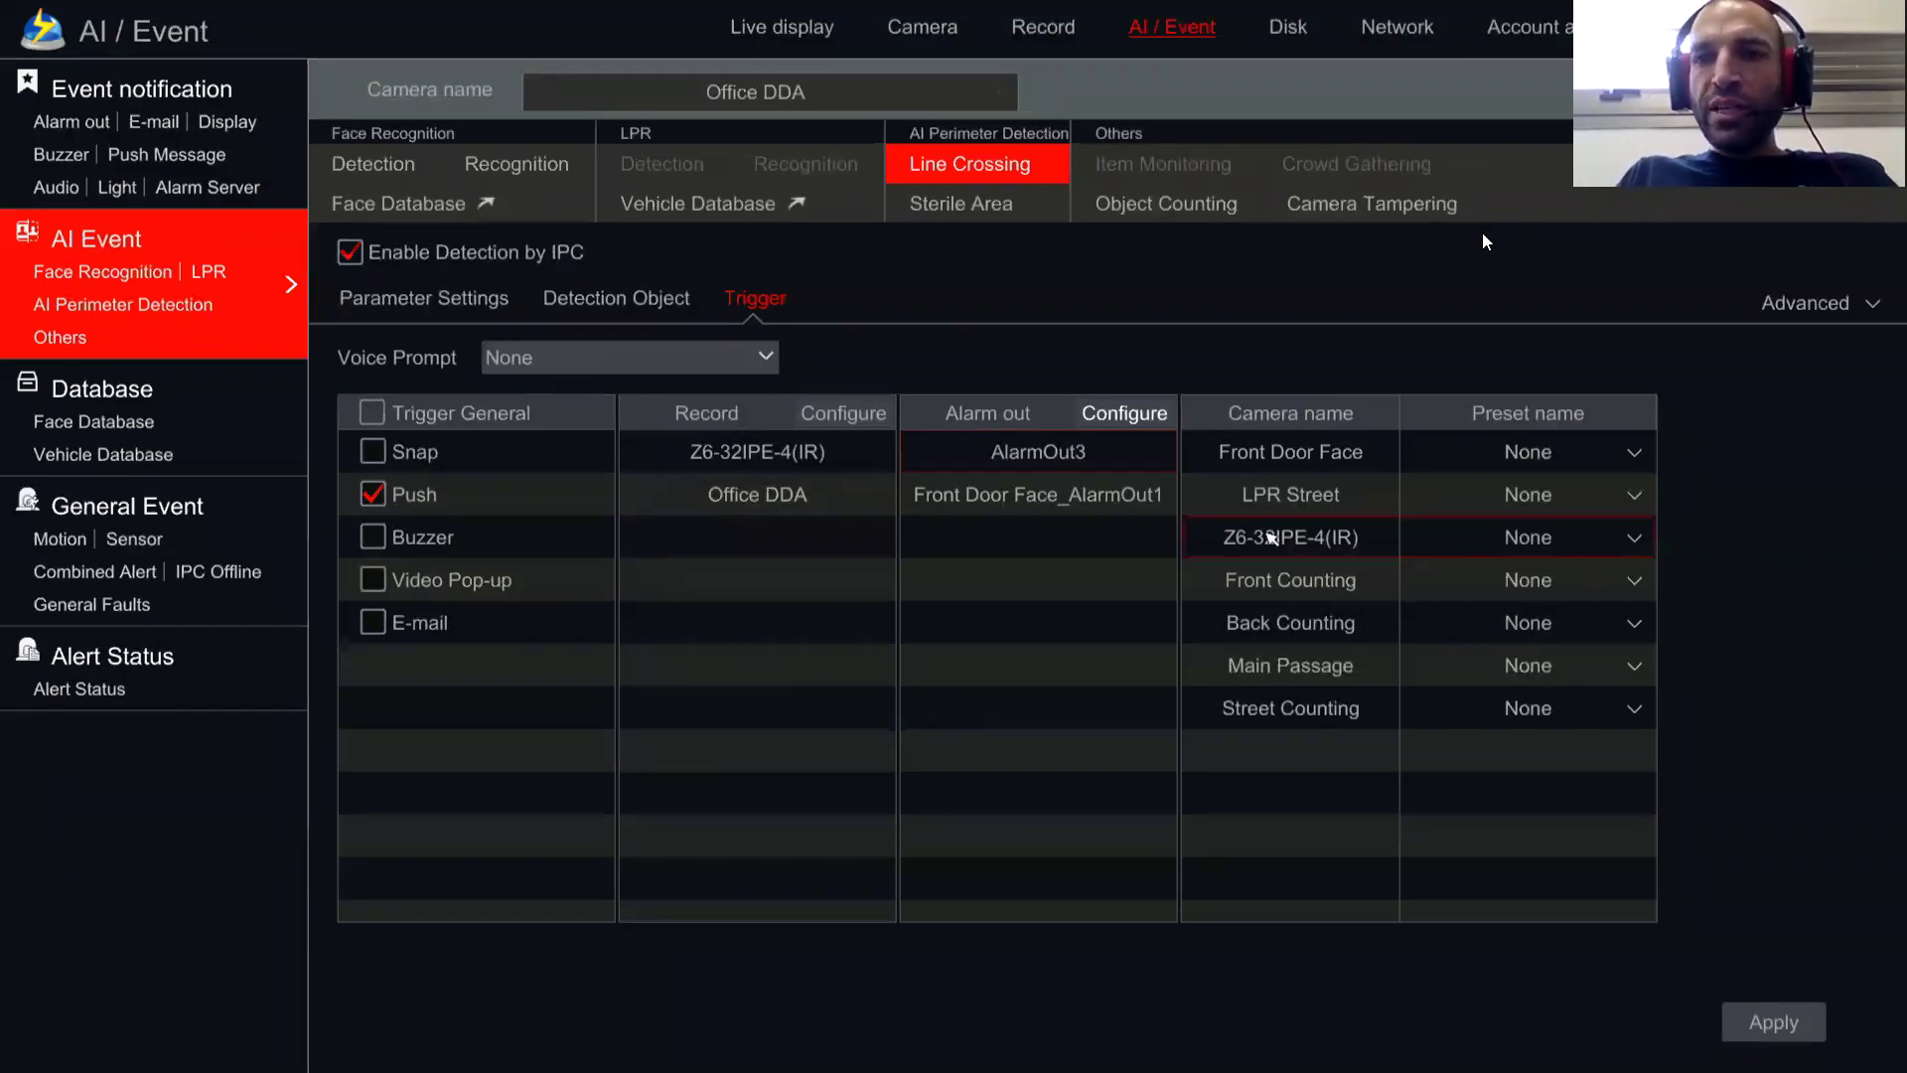
left_click(1510, 536)
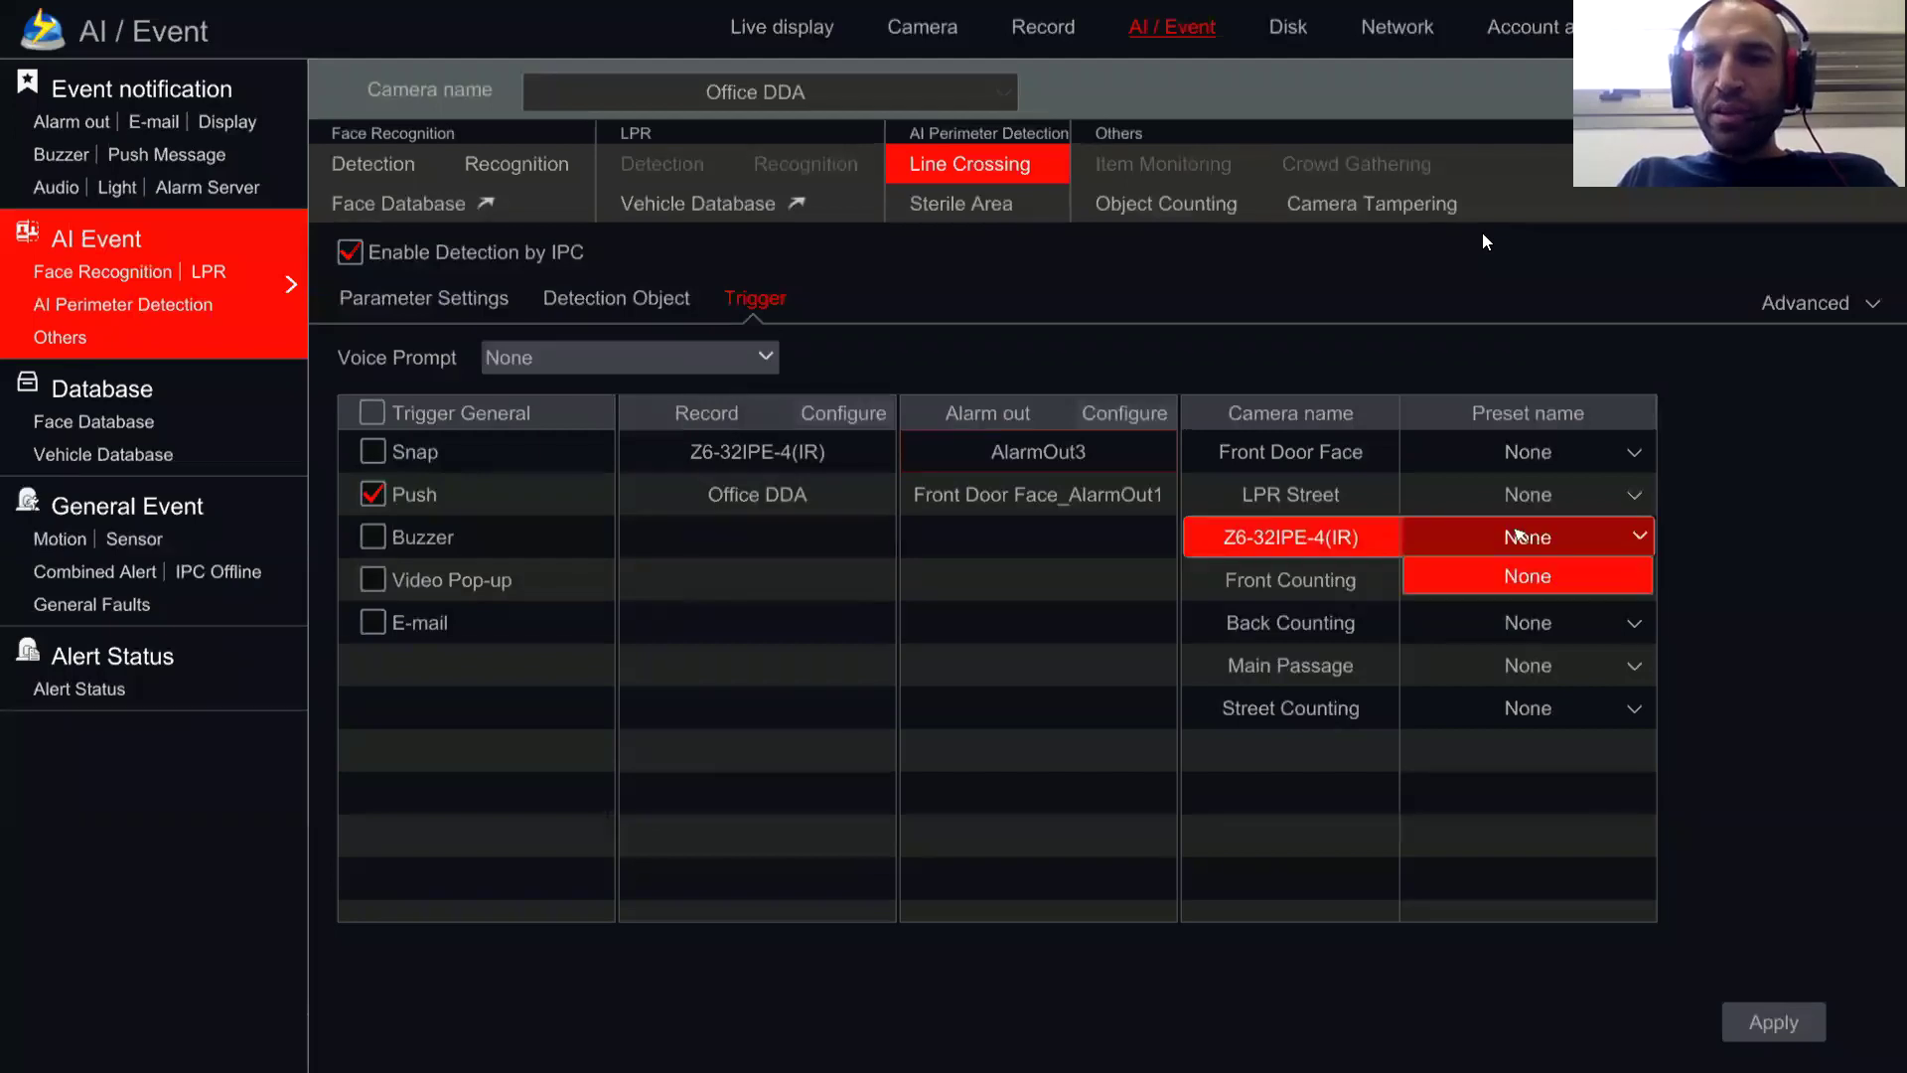
left_click(1505, 536)
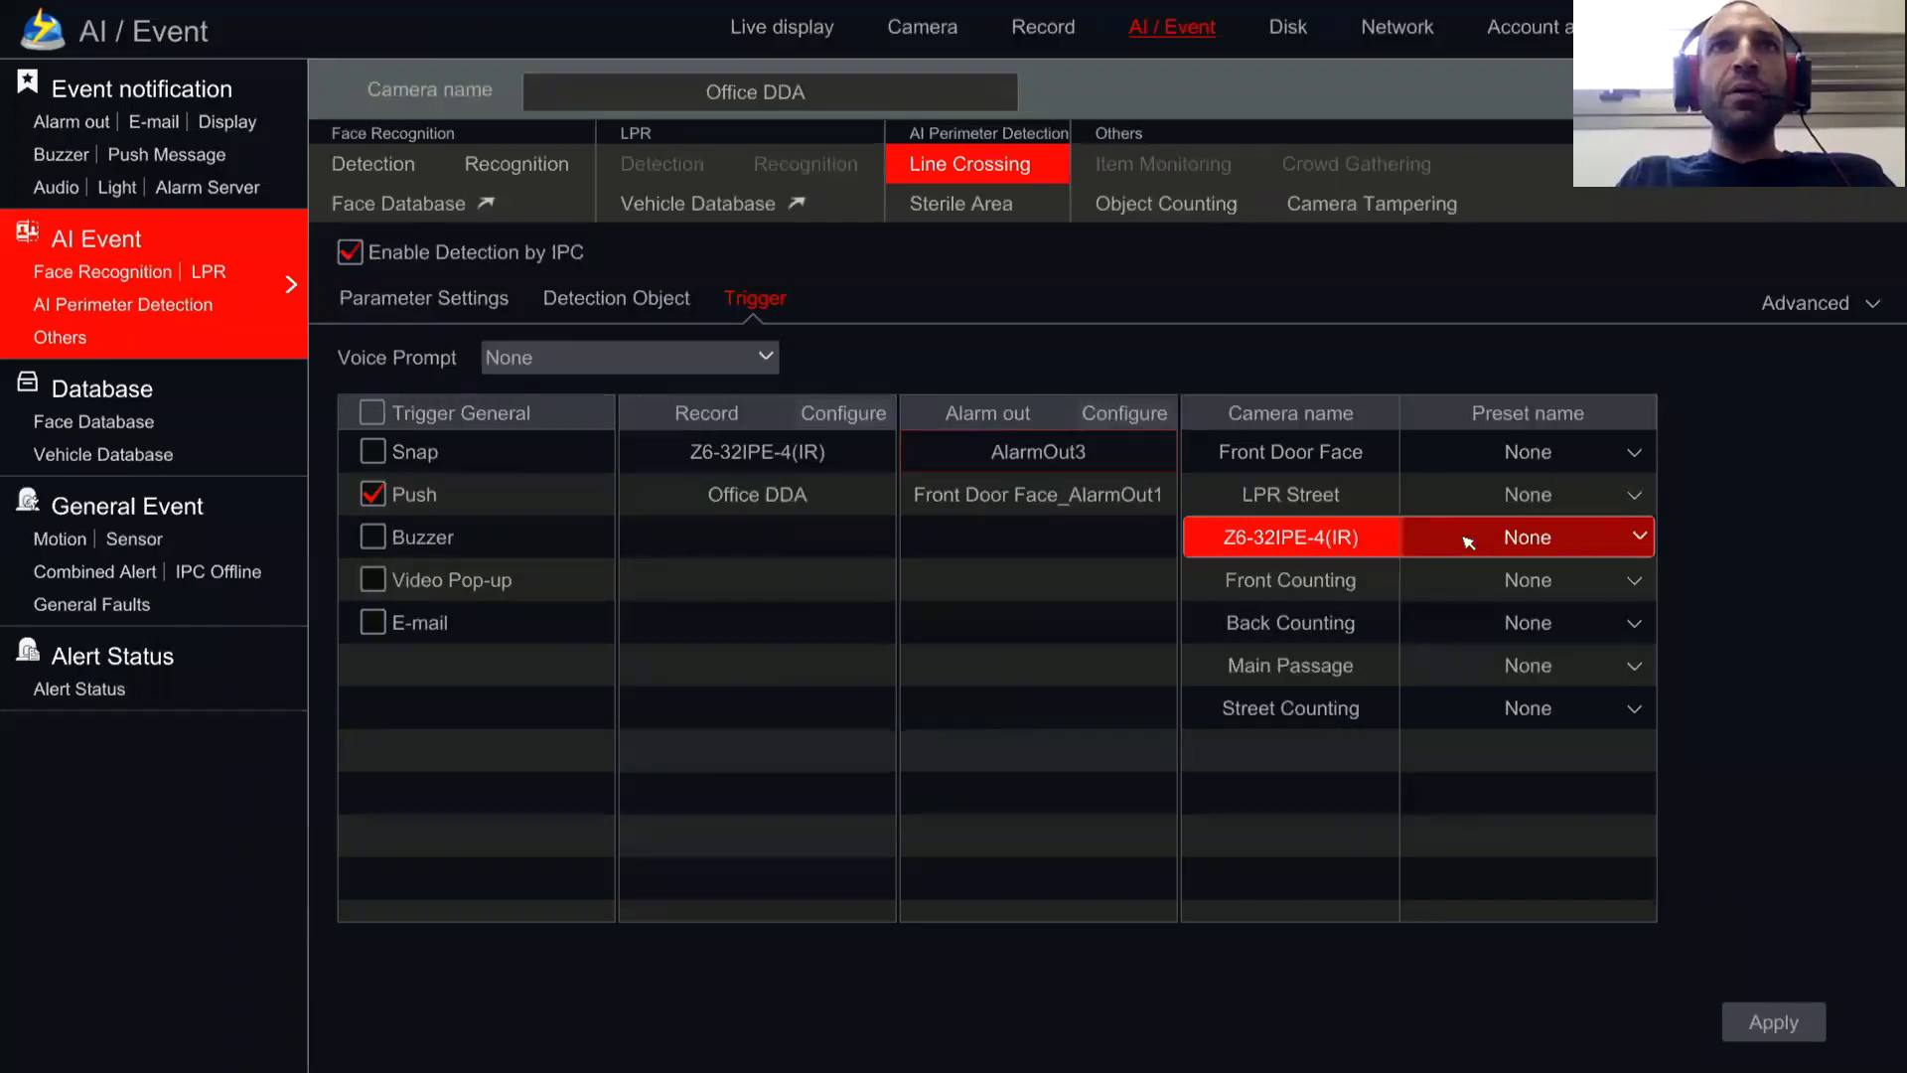
left_click(785, 22)
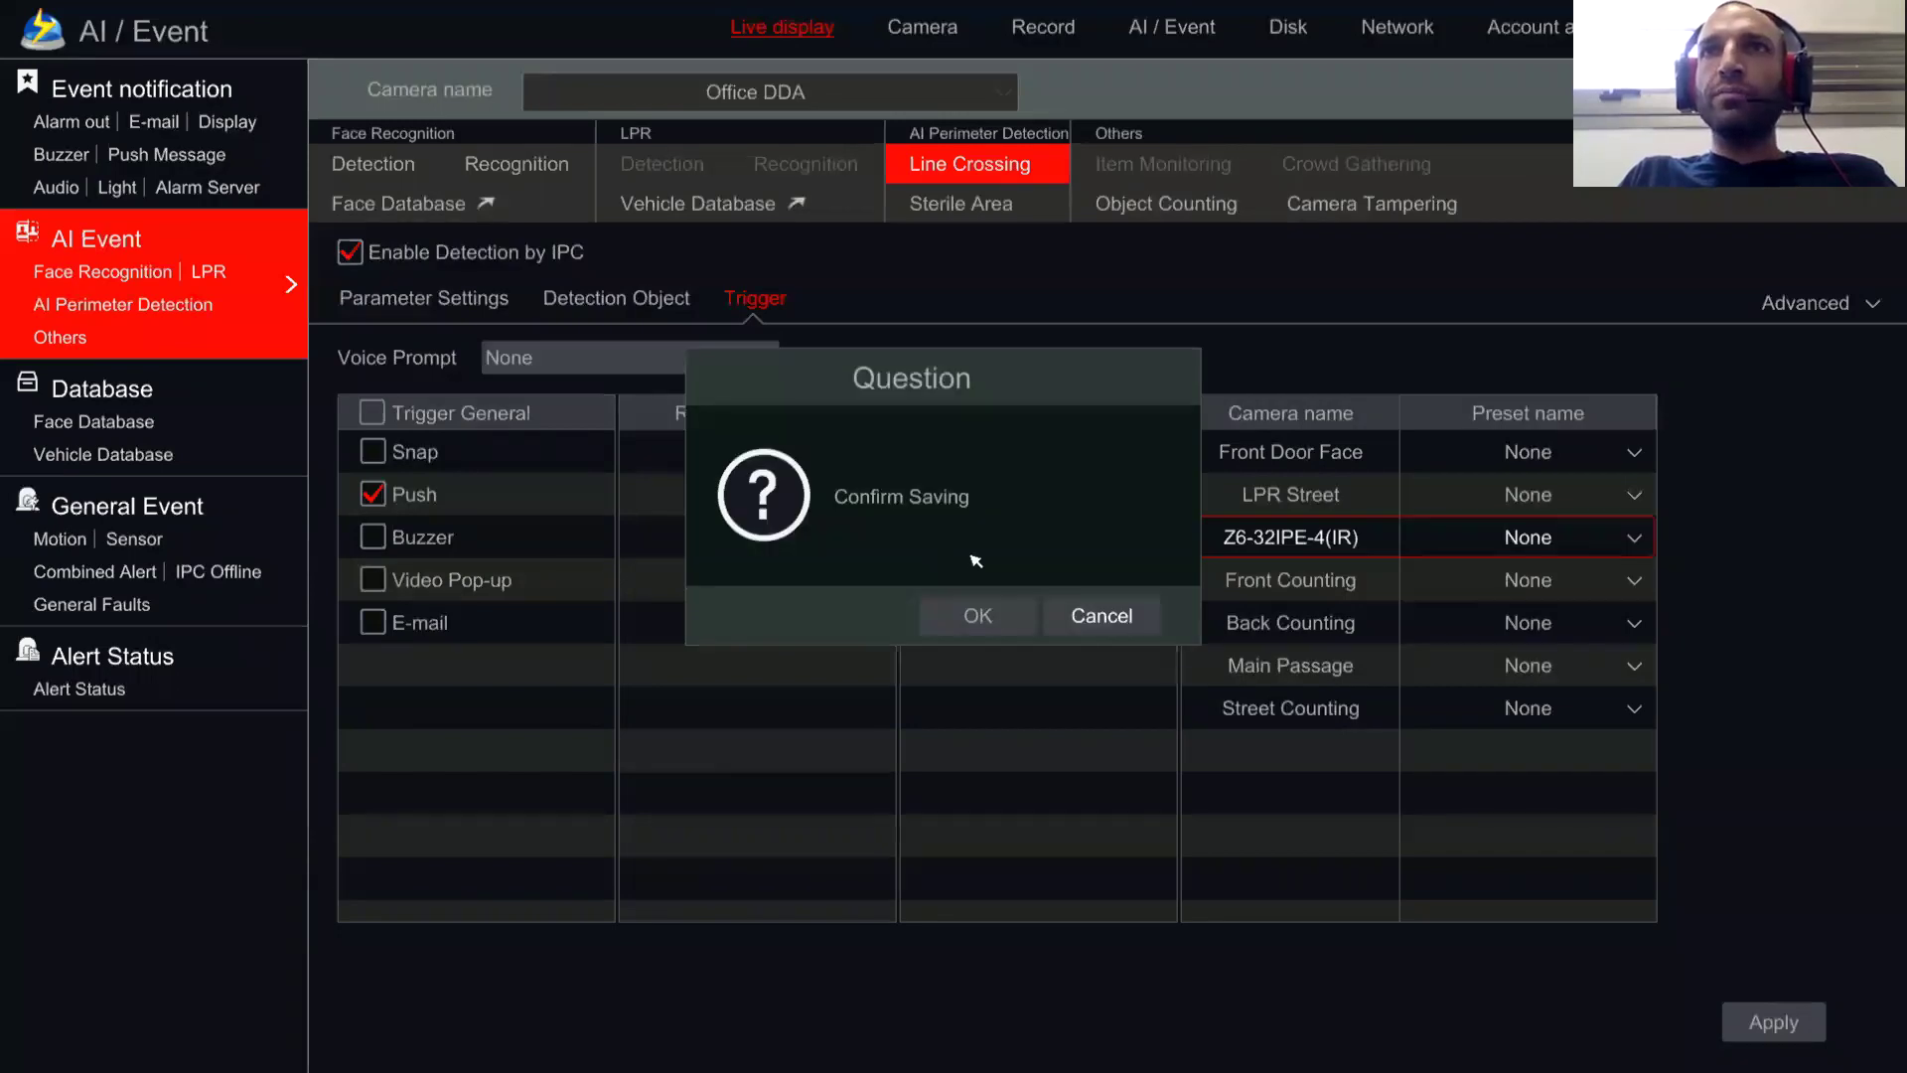
Step: Confirm saving the trigger settings and bring up Z6-32IPE-4(IR) full-screen with its PTZ controls
left_click(1103, 614)
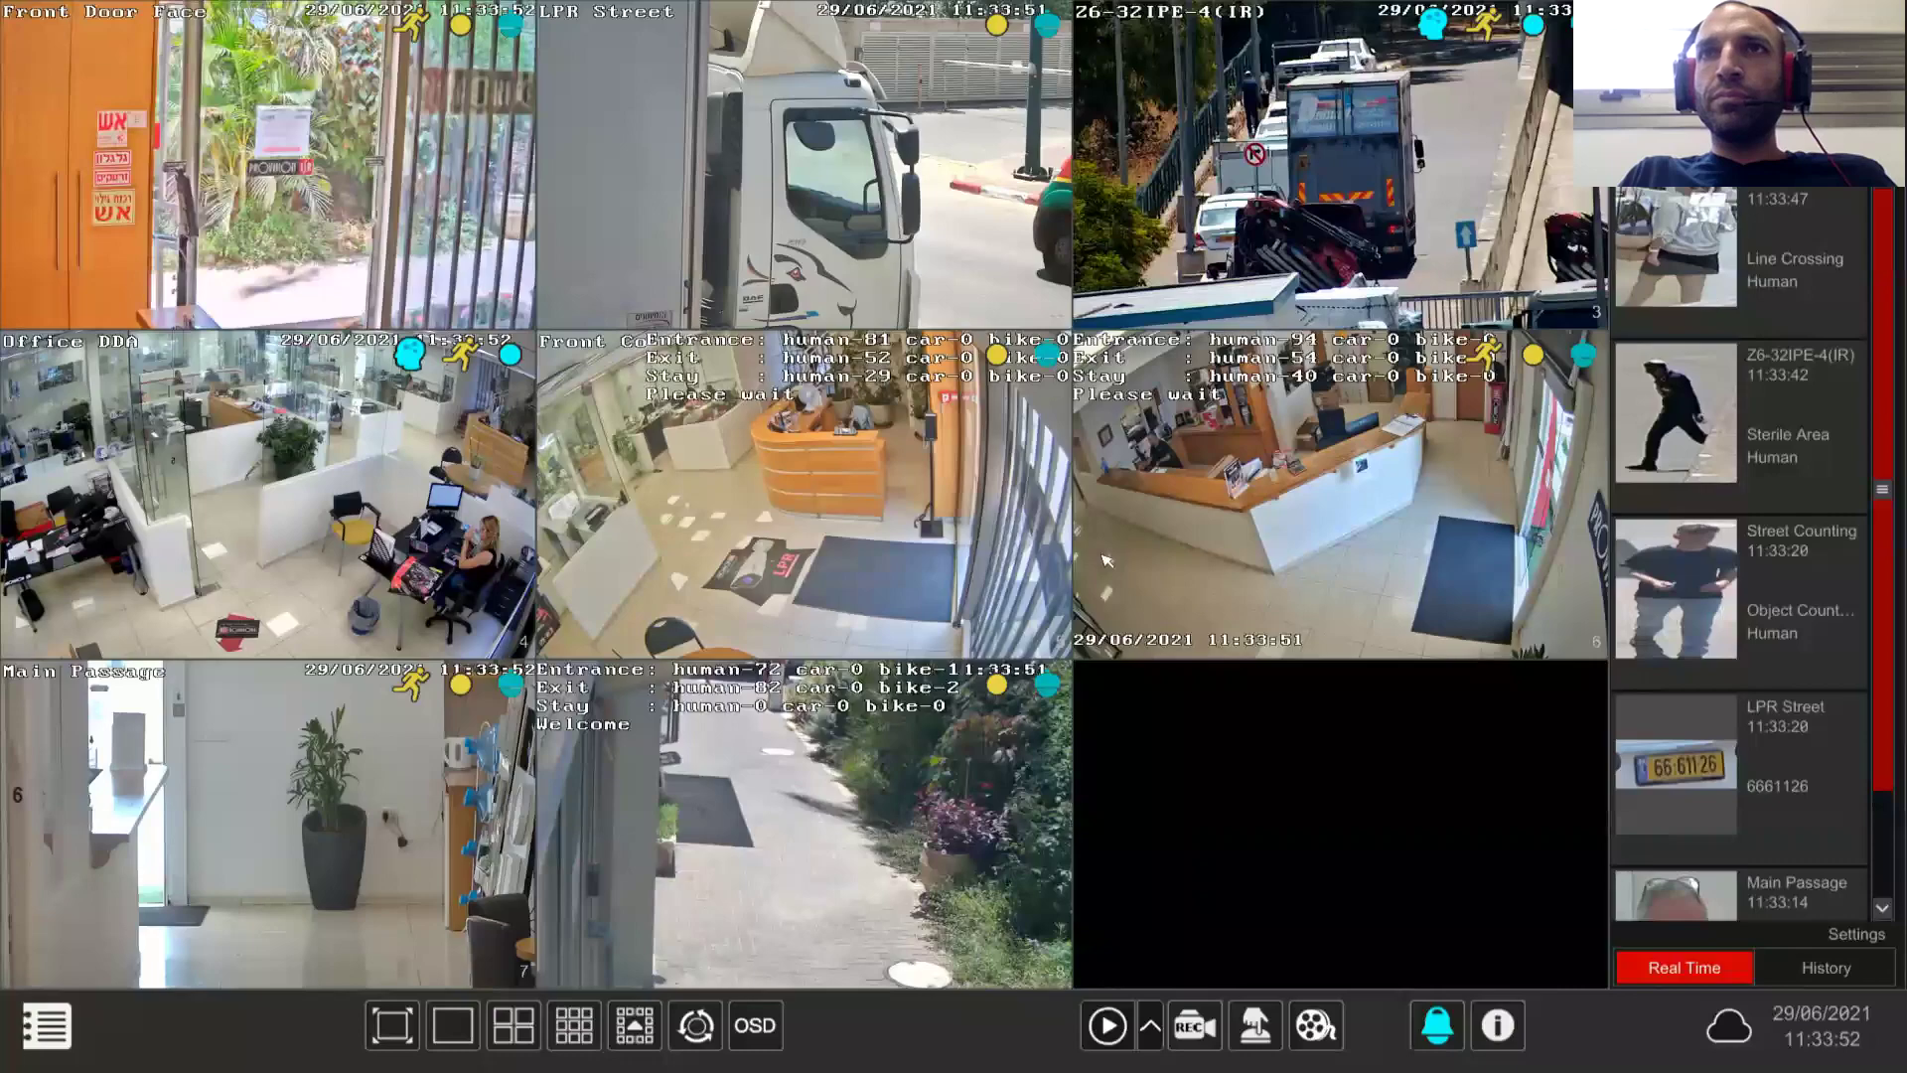
double_click(1106, 562)
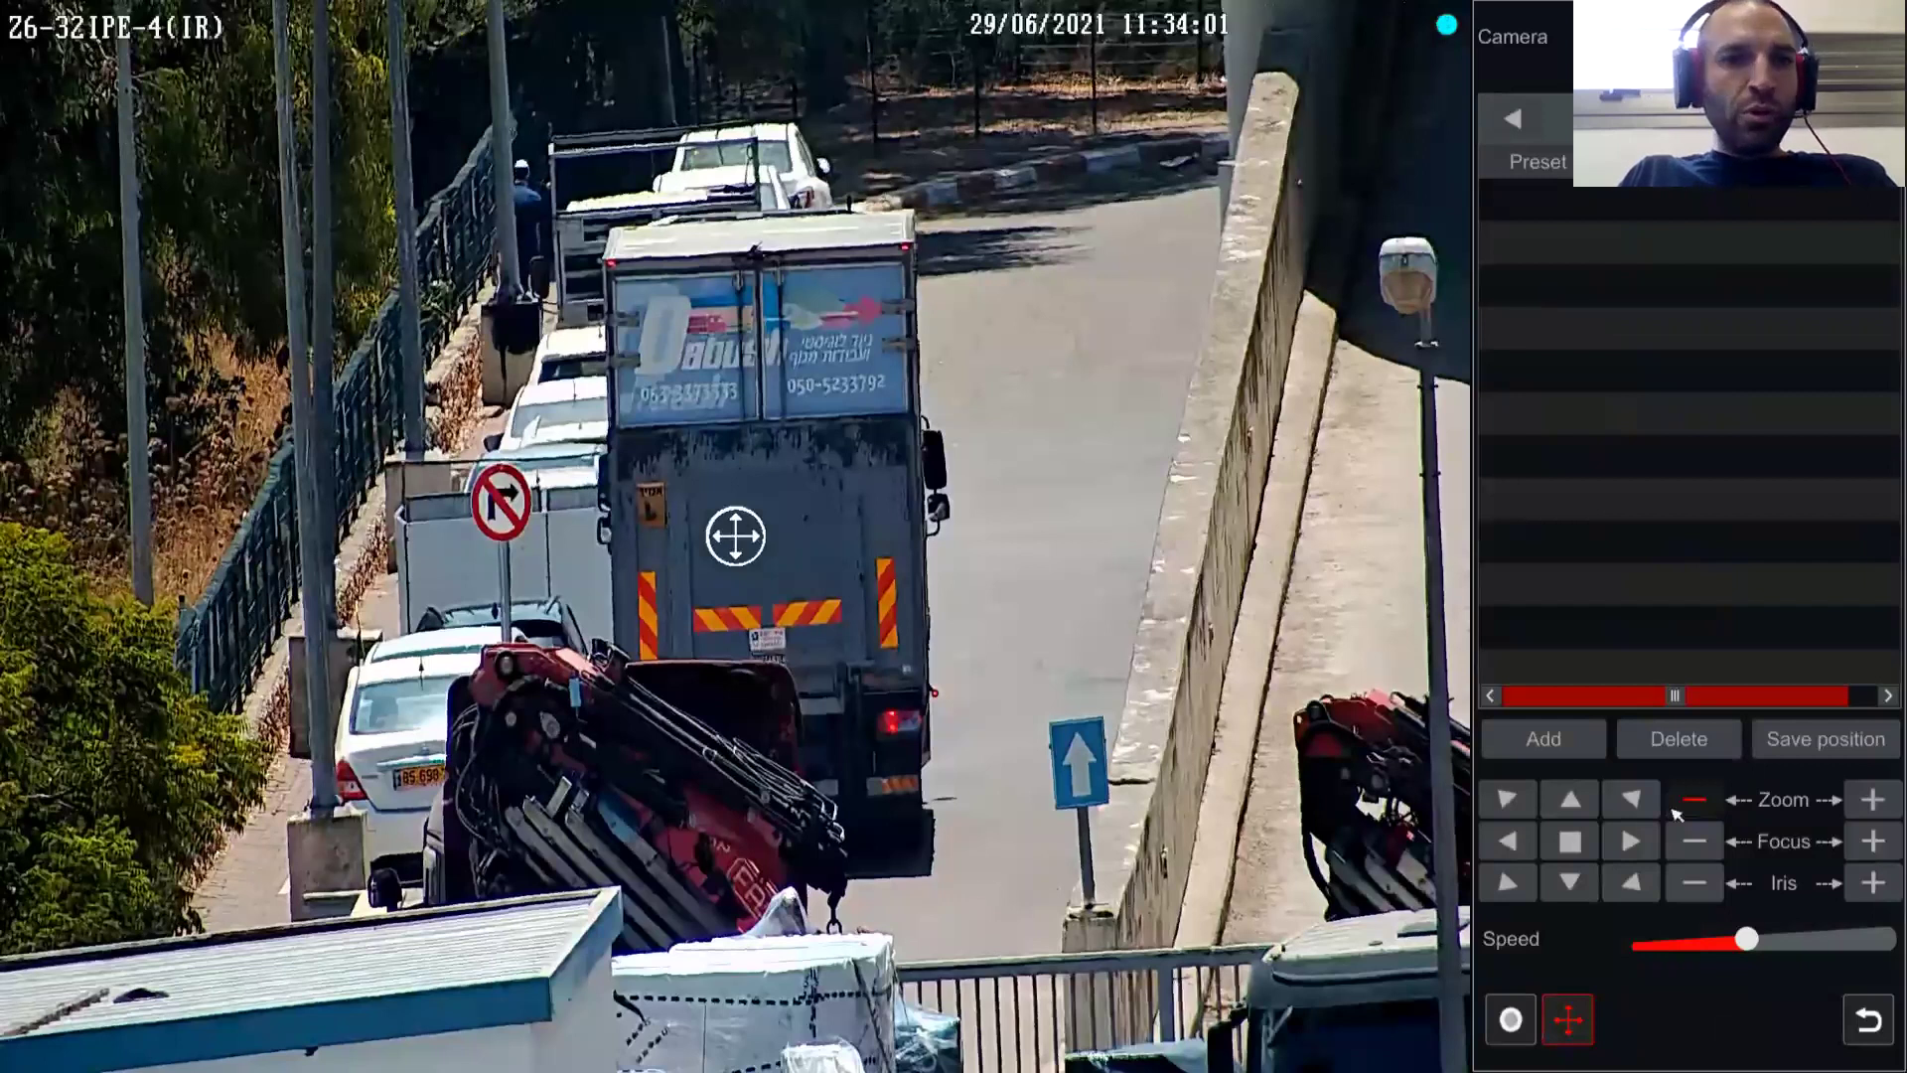
Step: Zoom the Z6-32IPE-4(IR) out and tilt it down onto the farmland and parked cars
left_click(1677, 812)
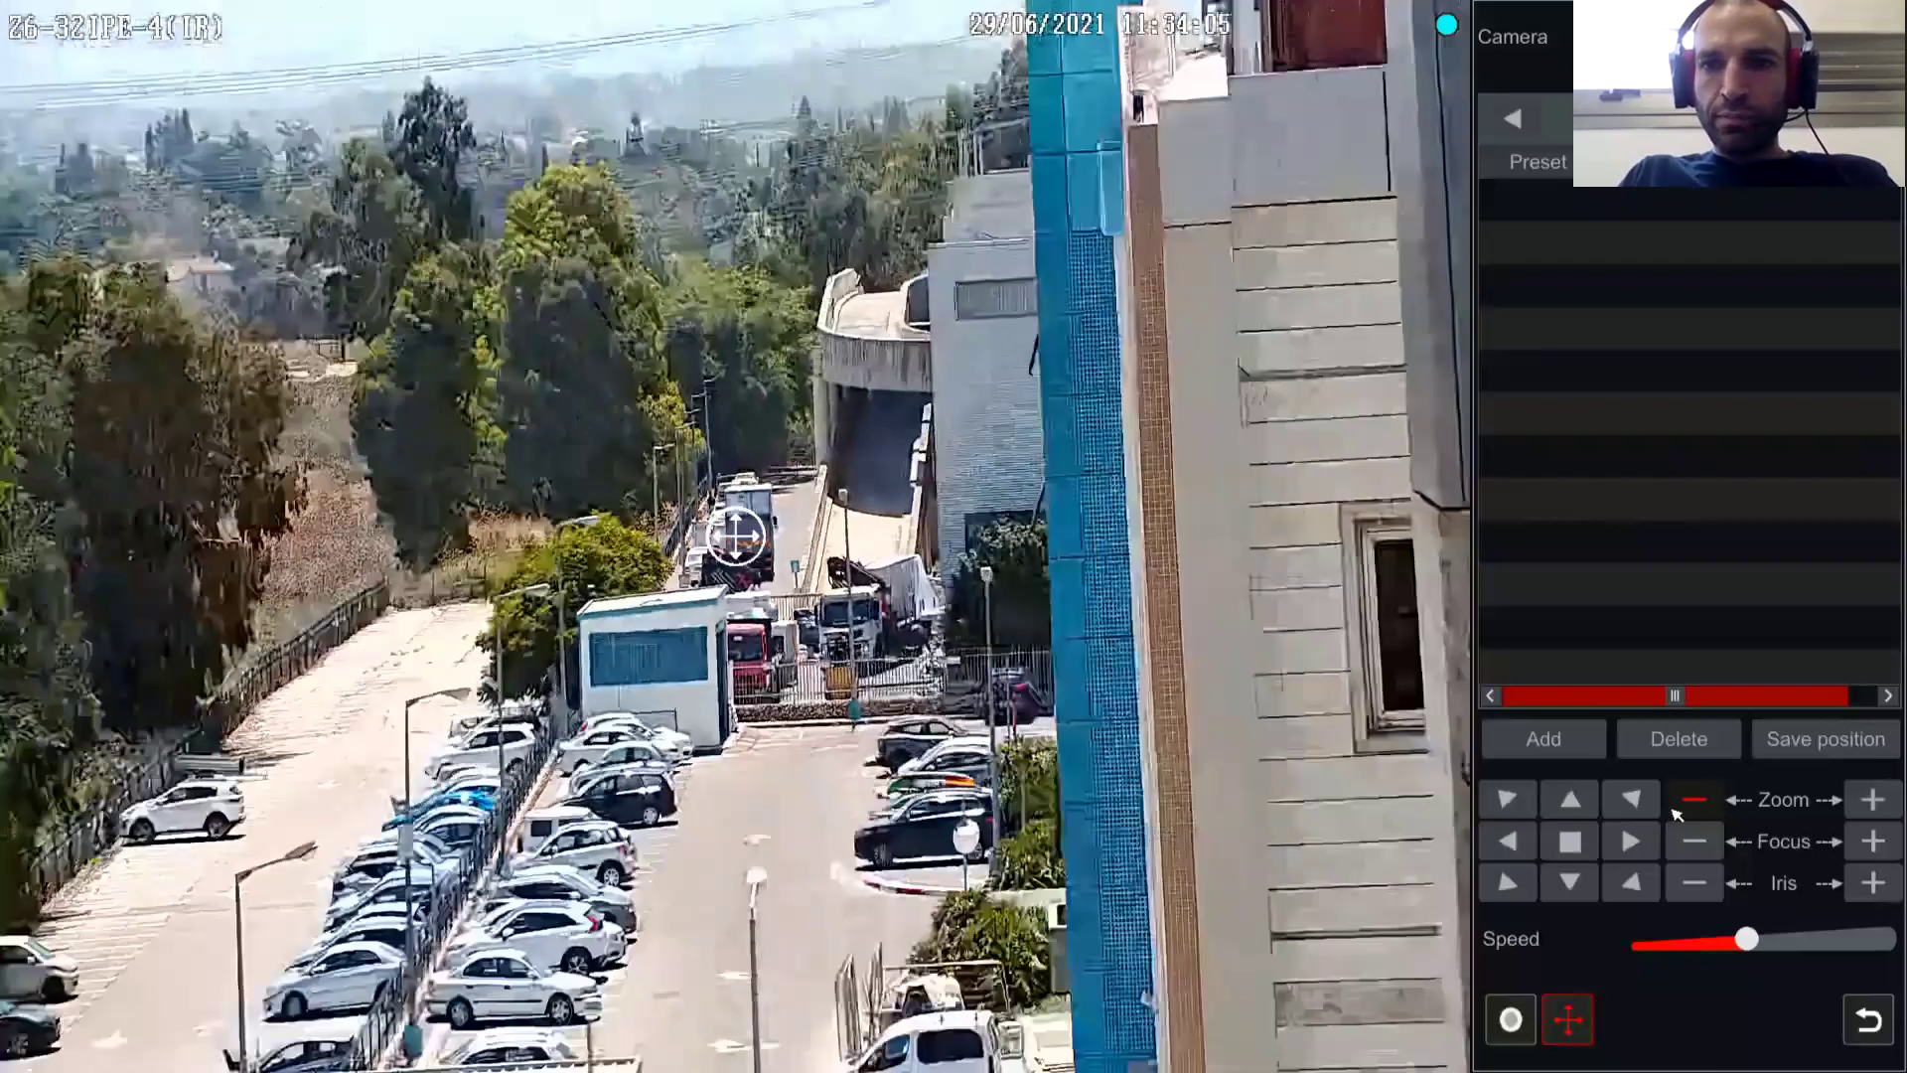
left_click(1570, 882)
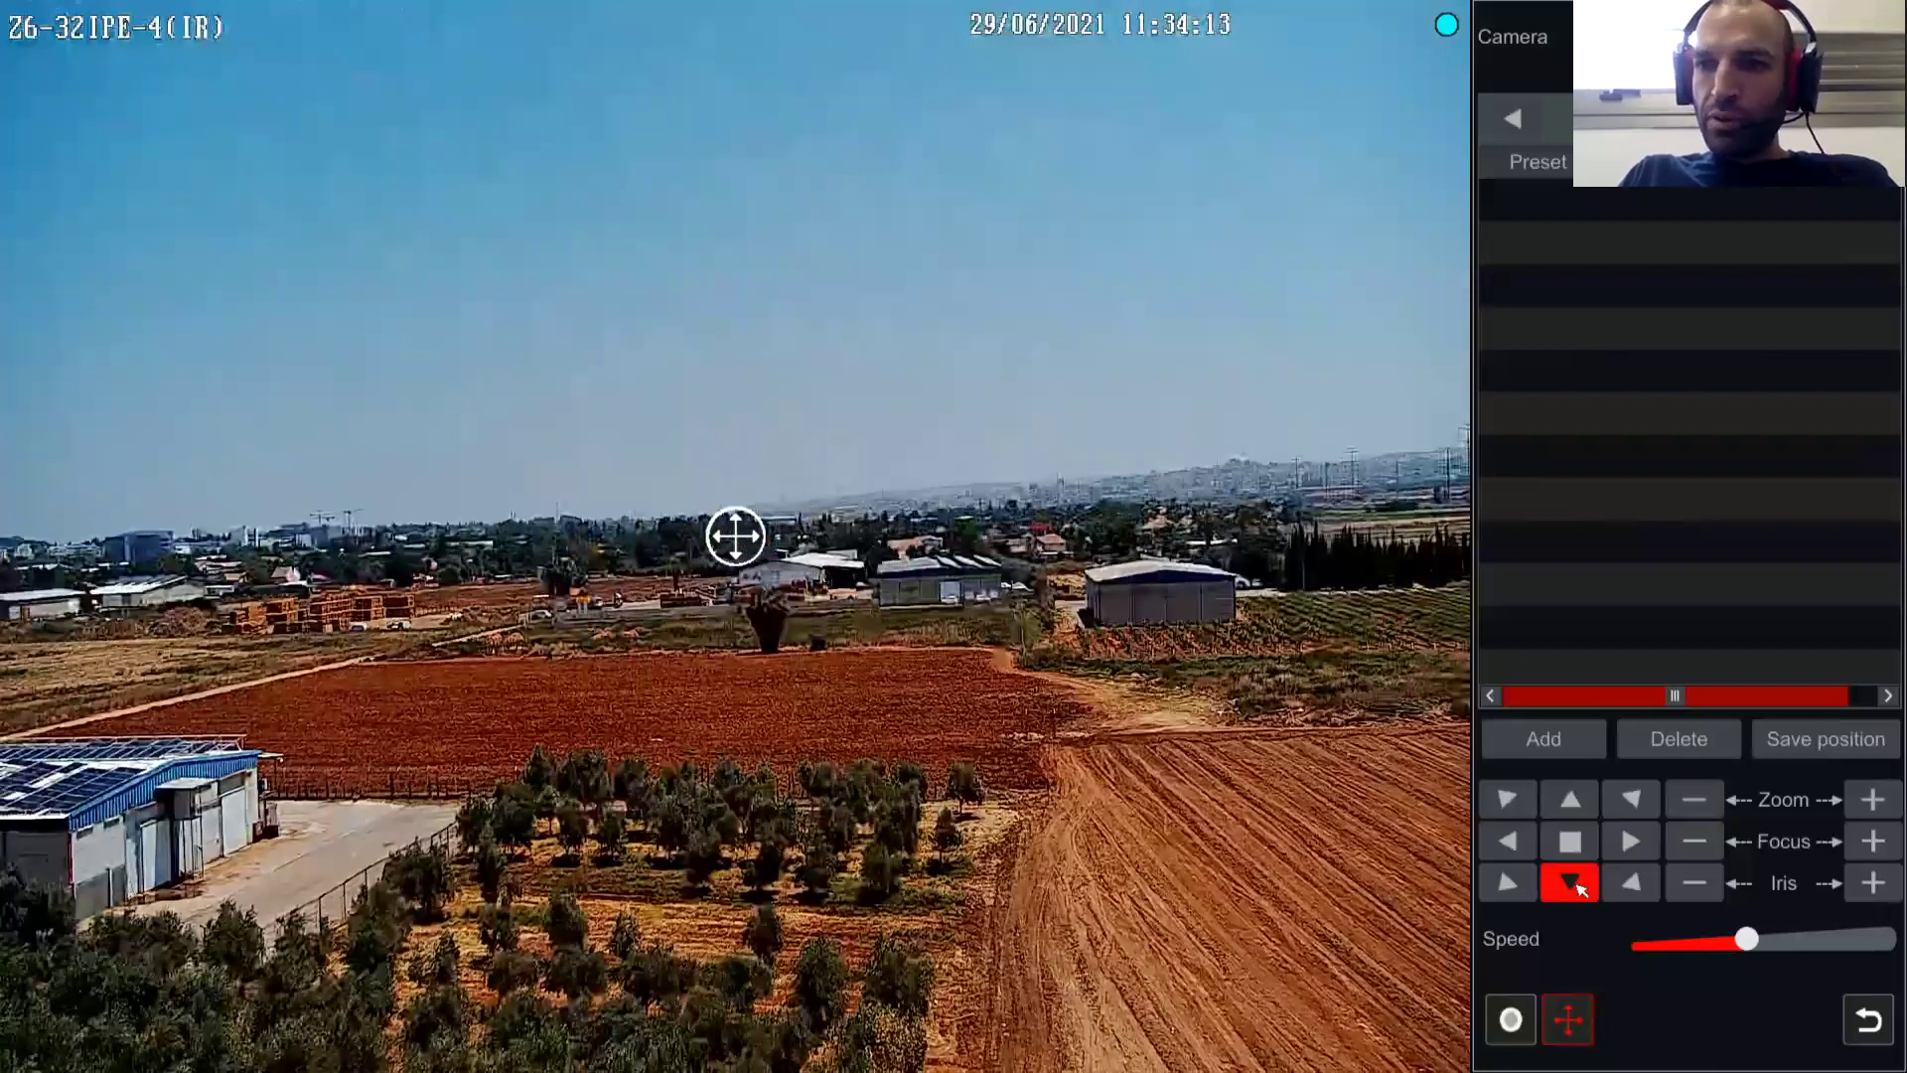
left_click(1639, 883)
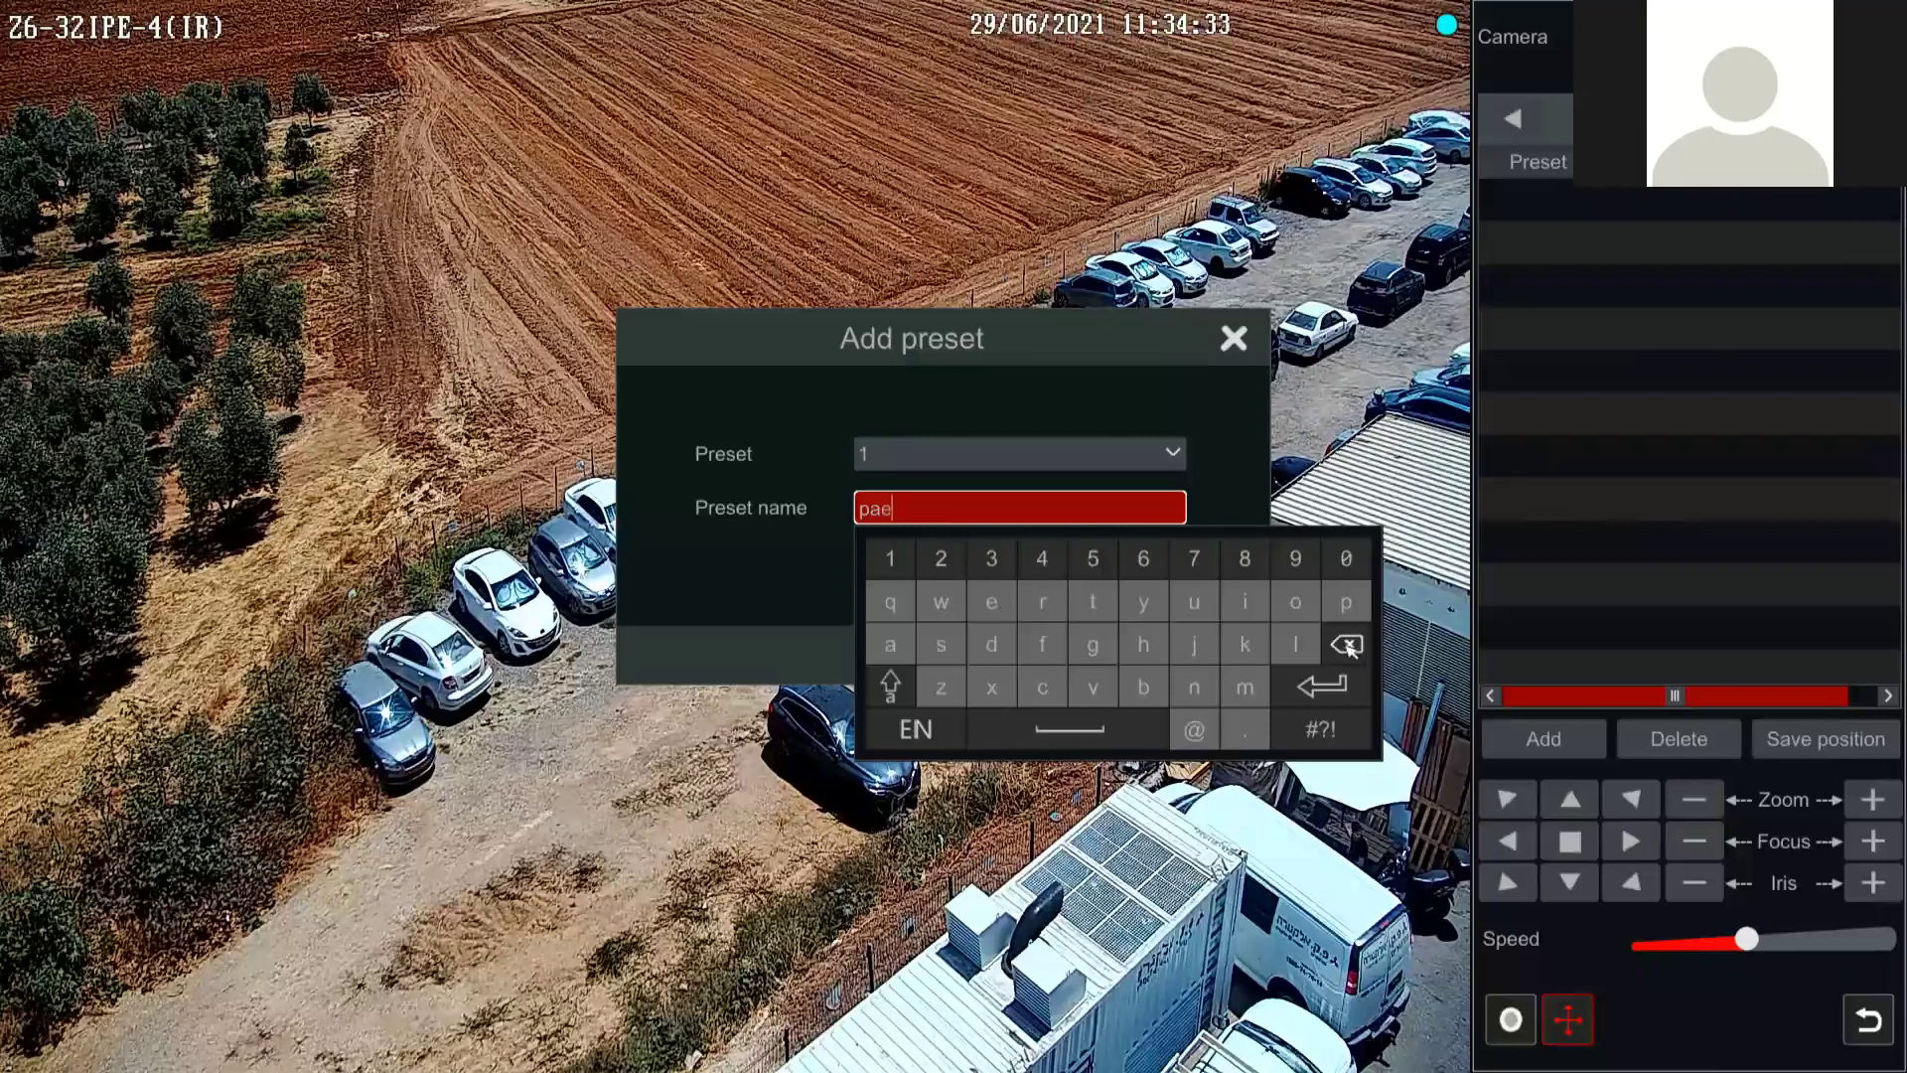
Step: Finish the preset name 'park' and save it as preset 1
left_click(1042, 602)
left_click(1243, 647)
key("Return")
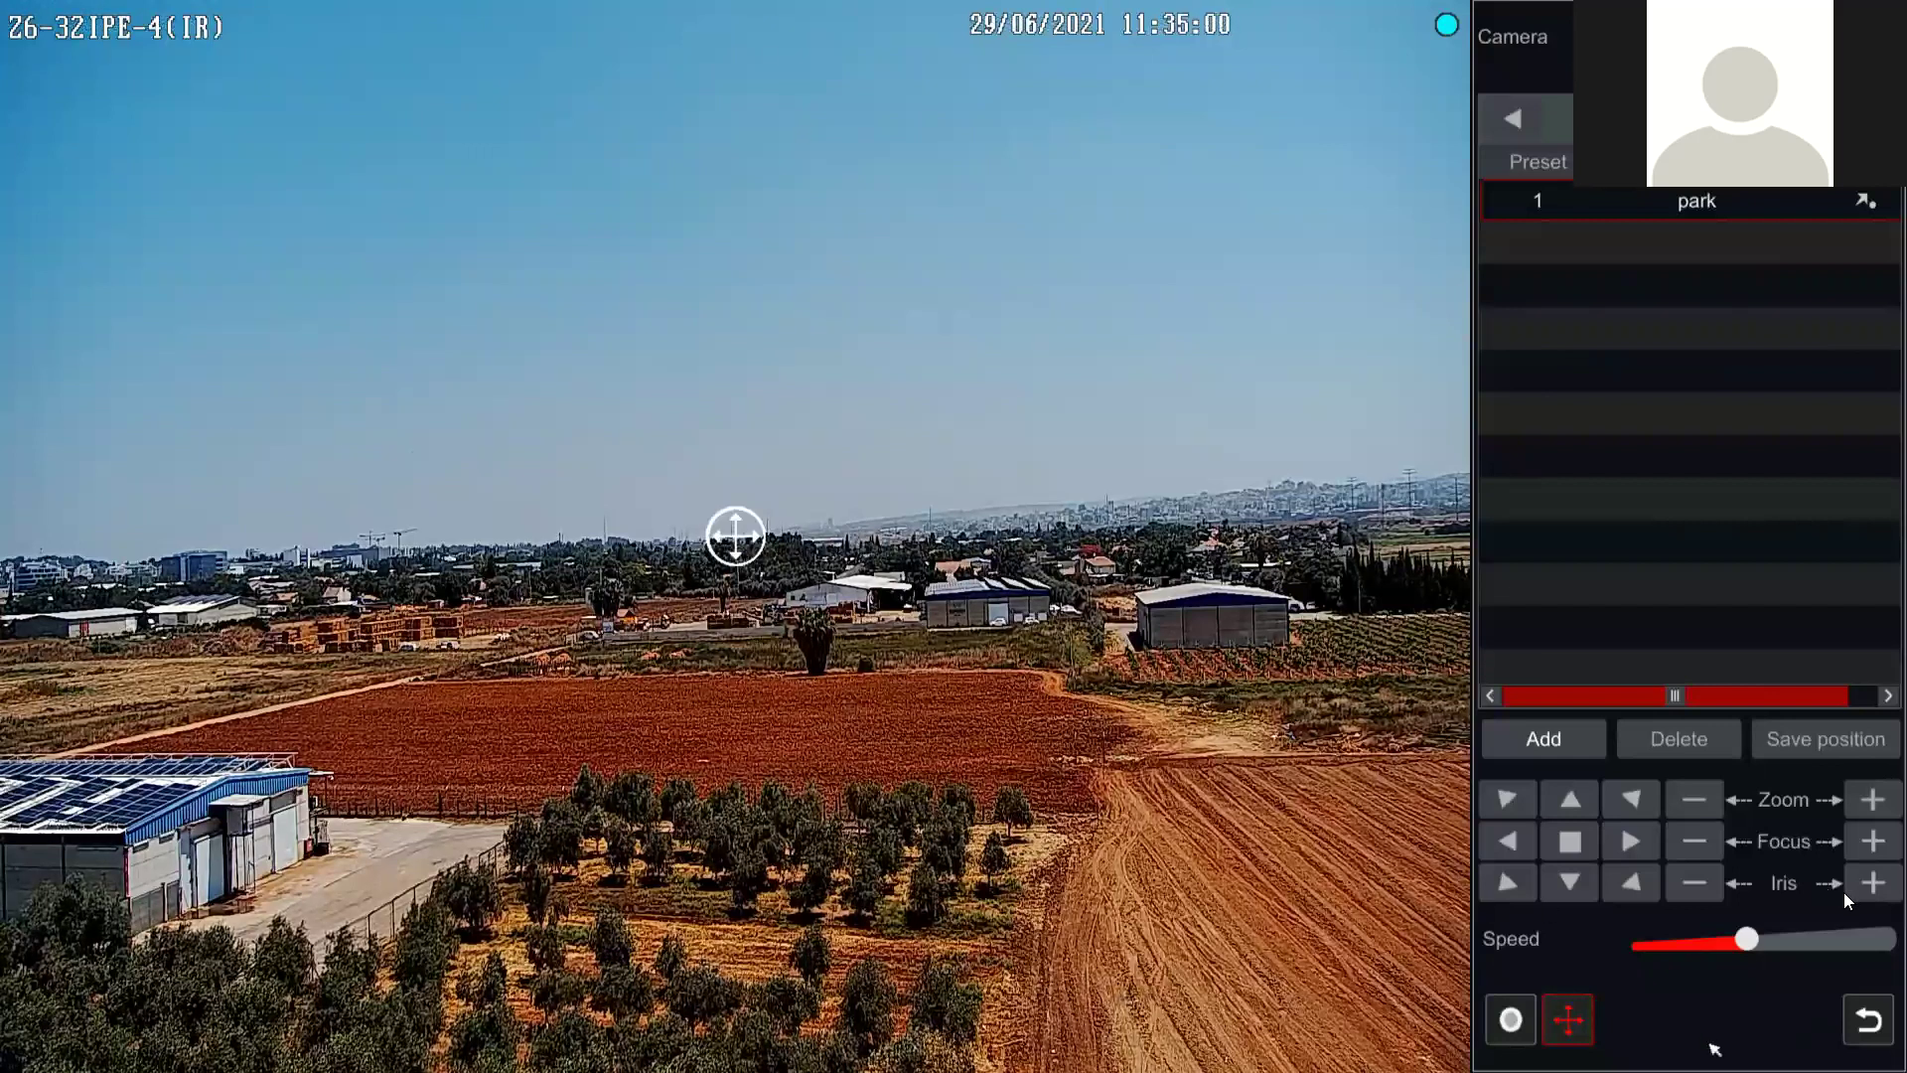
Step: Lower the PTZ speed, pan left and zoom in on the buildings, then return to the nine-camera grid
left_click(1678, 940)
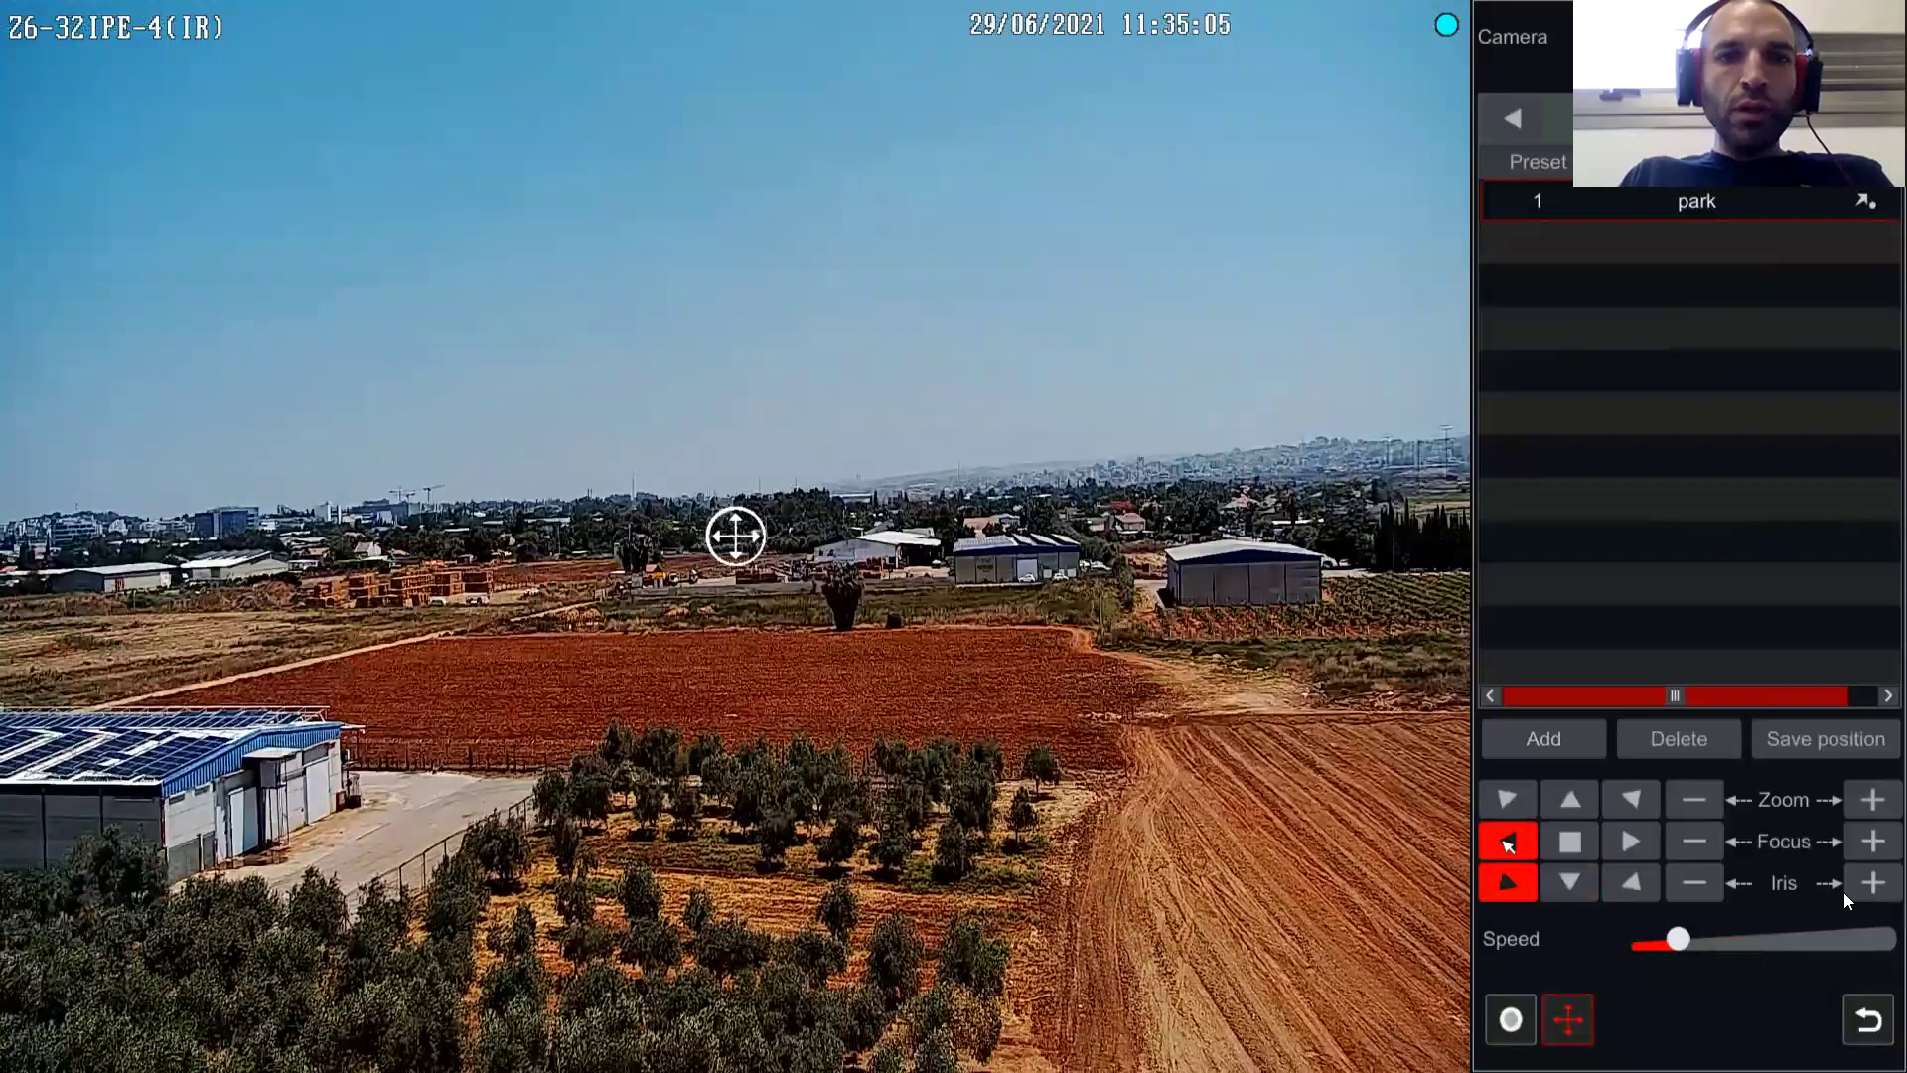
left_click(1498, 850)
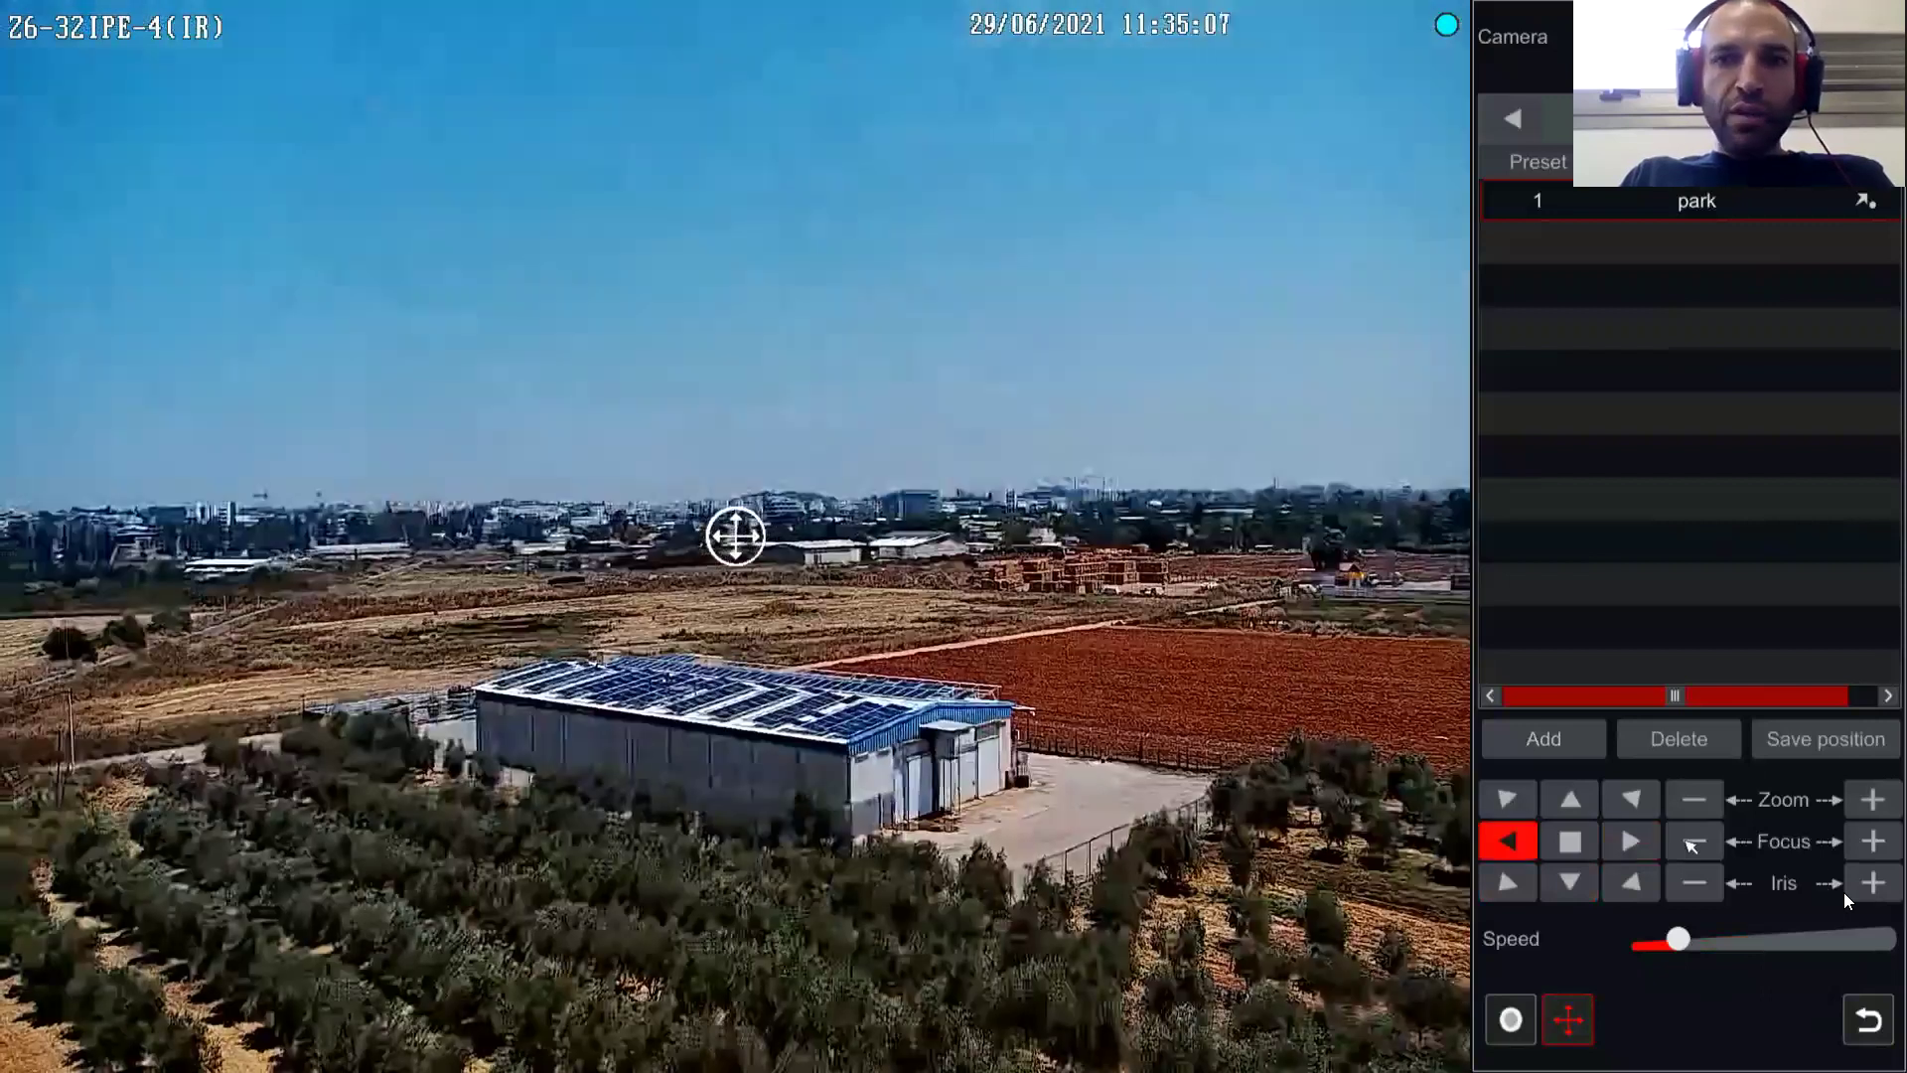
left_click(1860, 803)
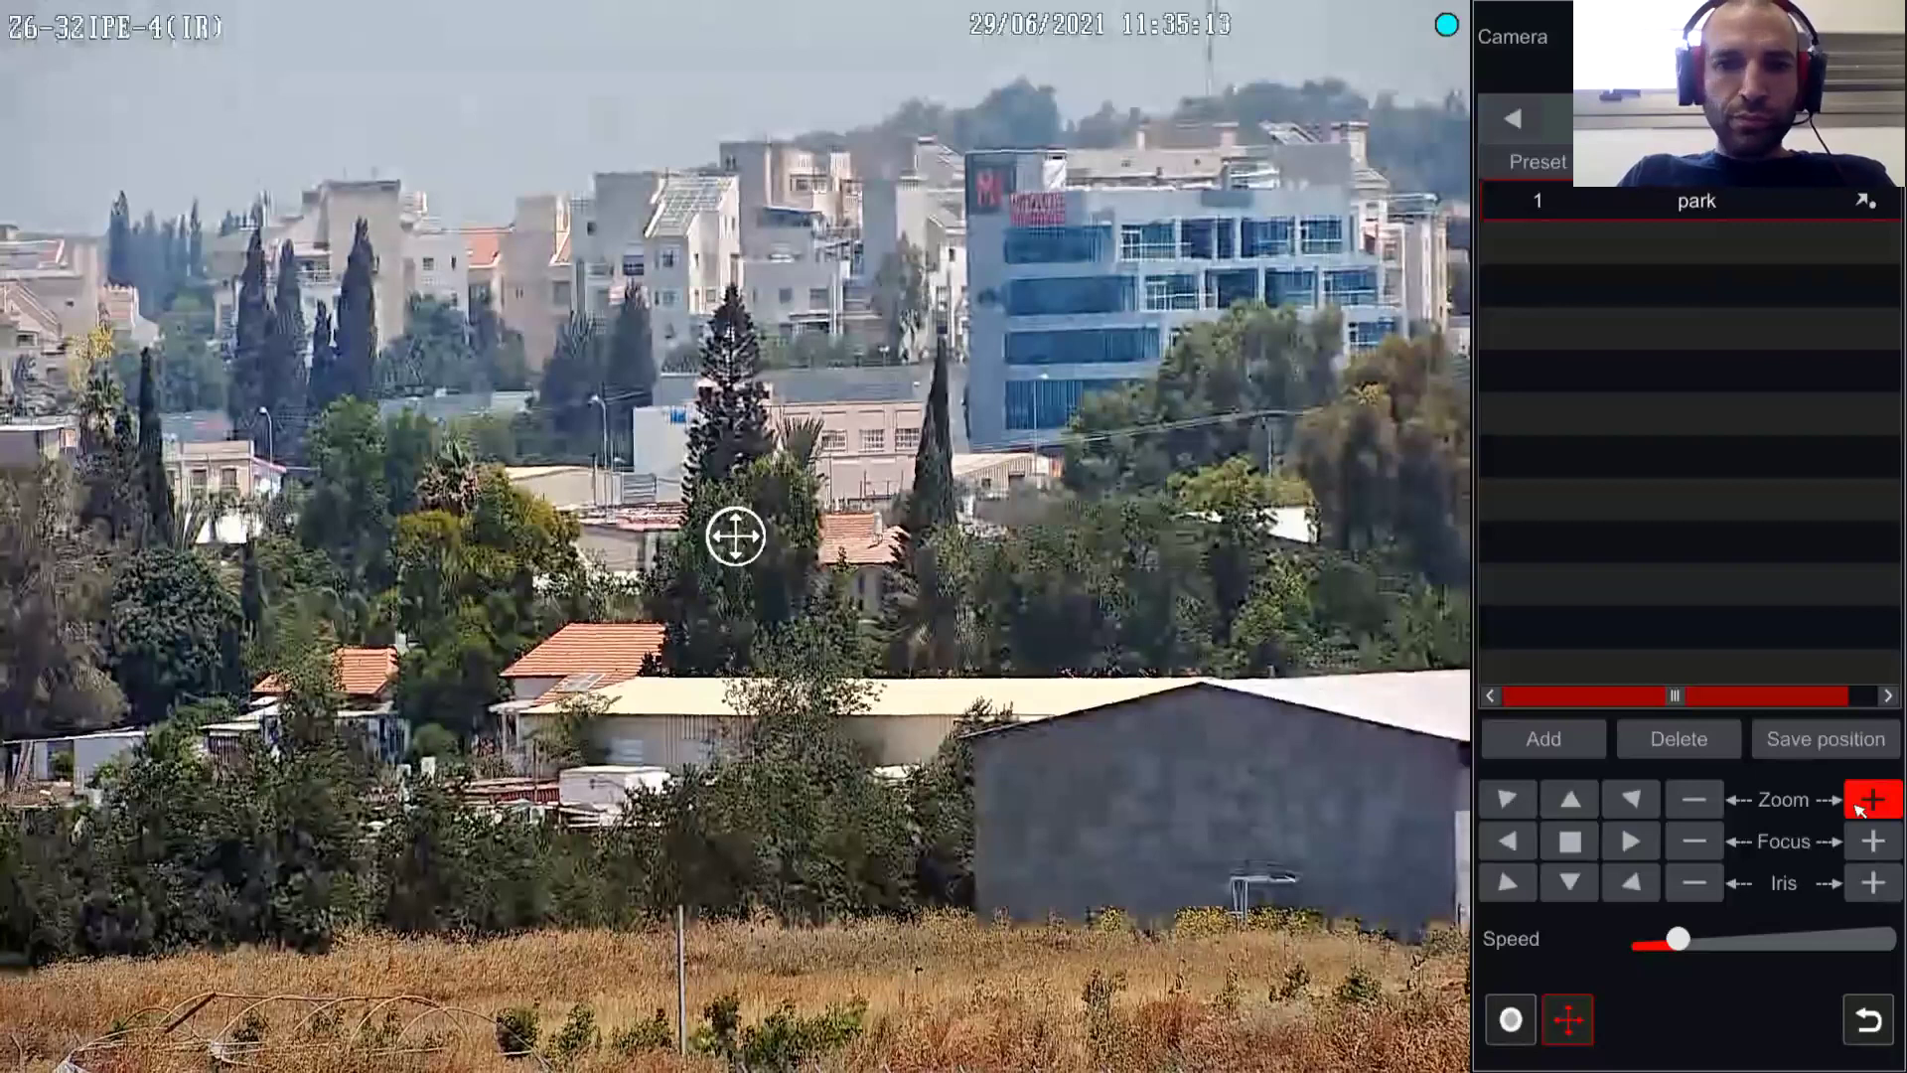
right_click(366, 849)
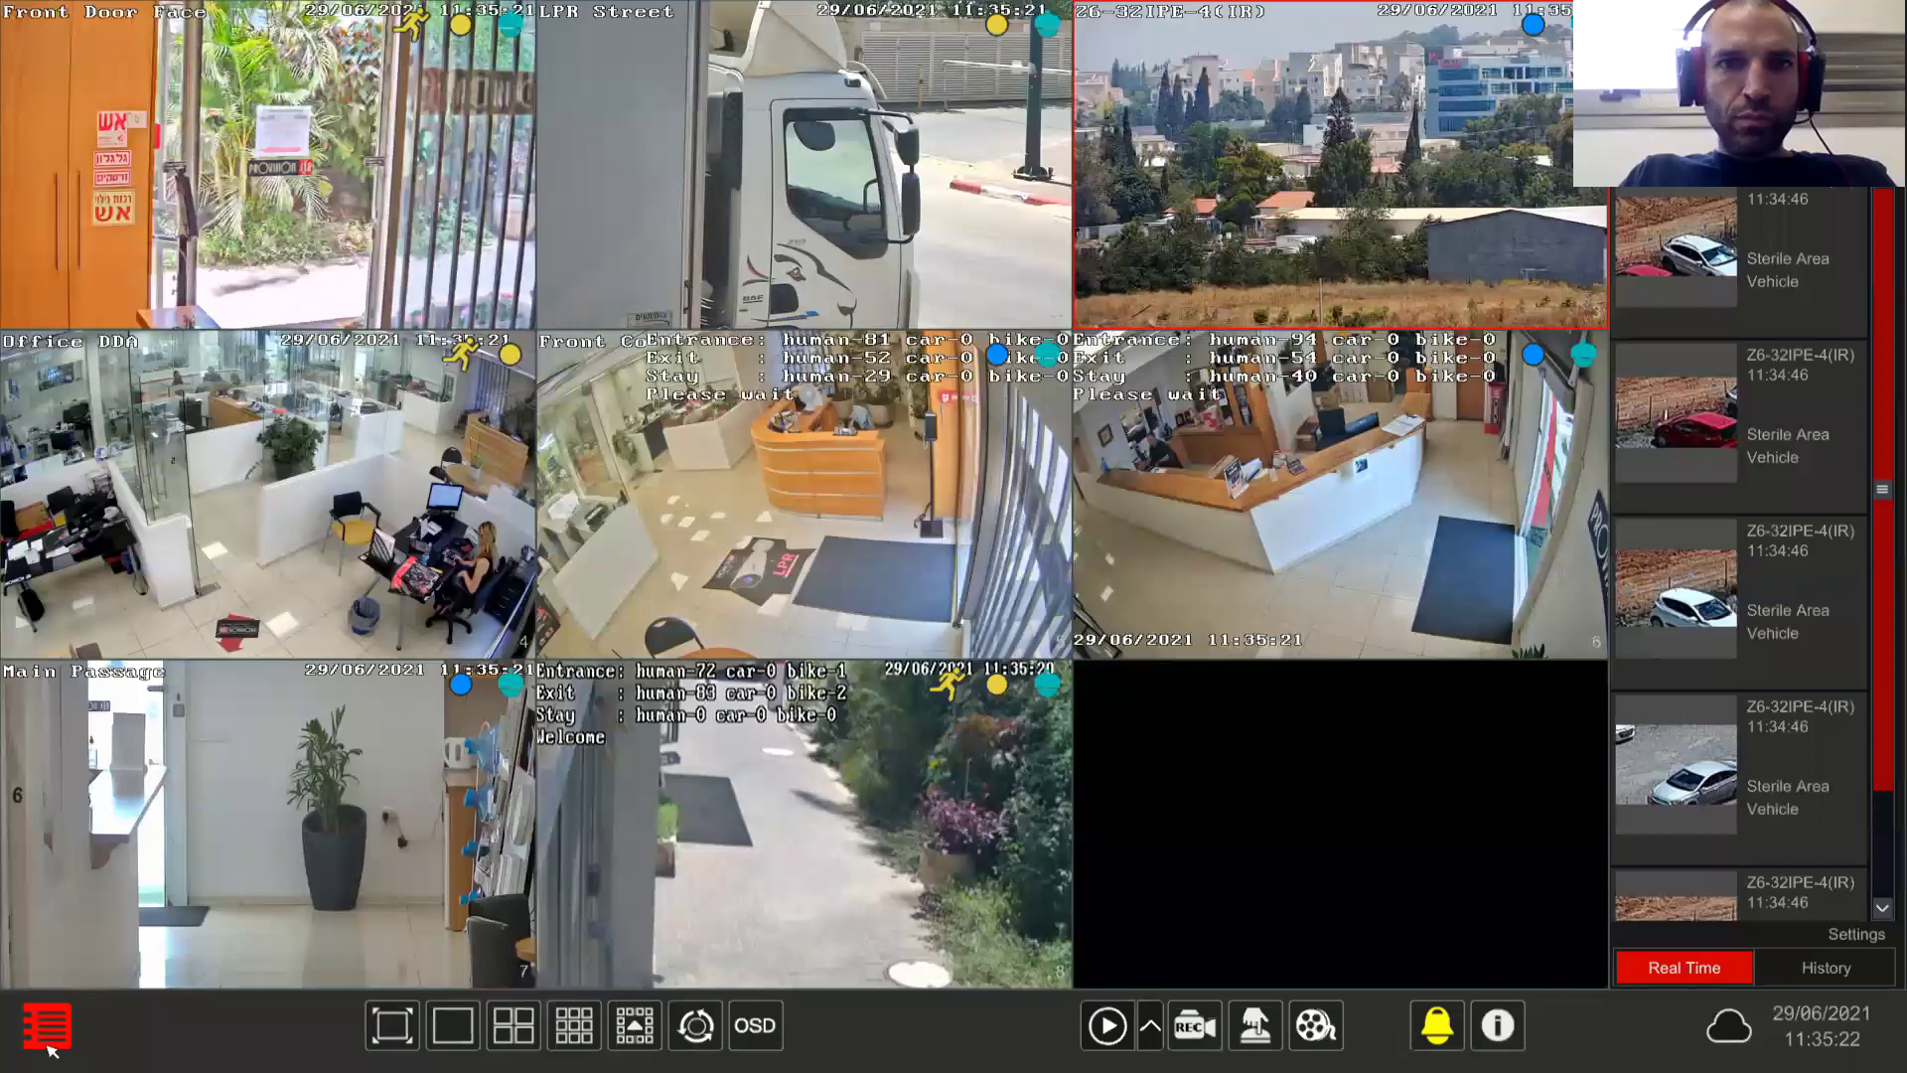
Step: Go to AI Event settings for camera Office DDA and open its Line Crossing trigger settings
left_click(48, 1028)
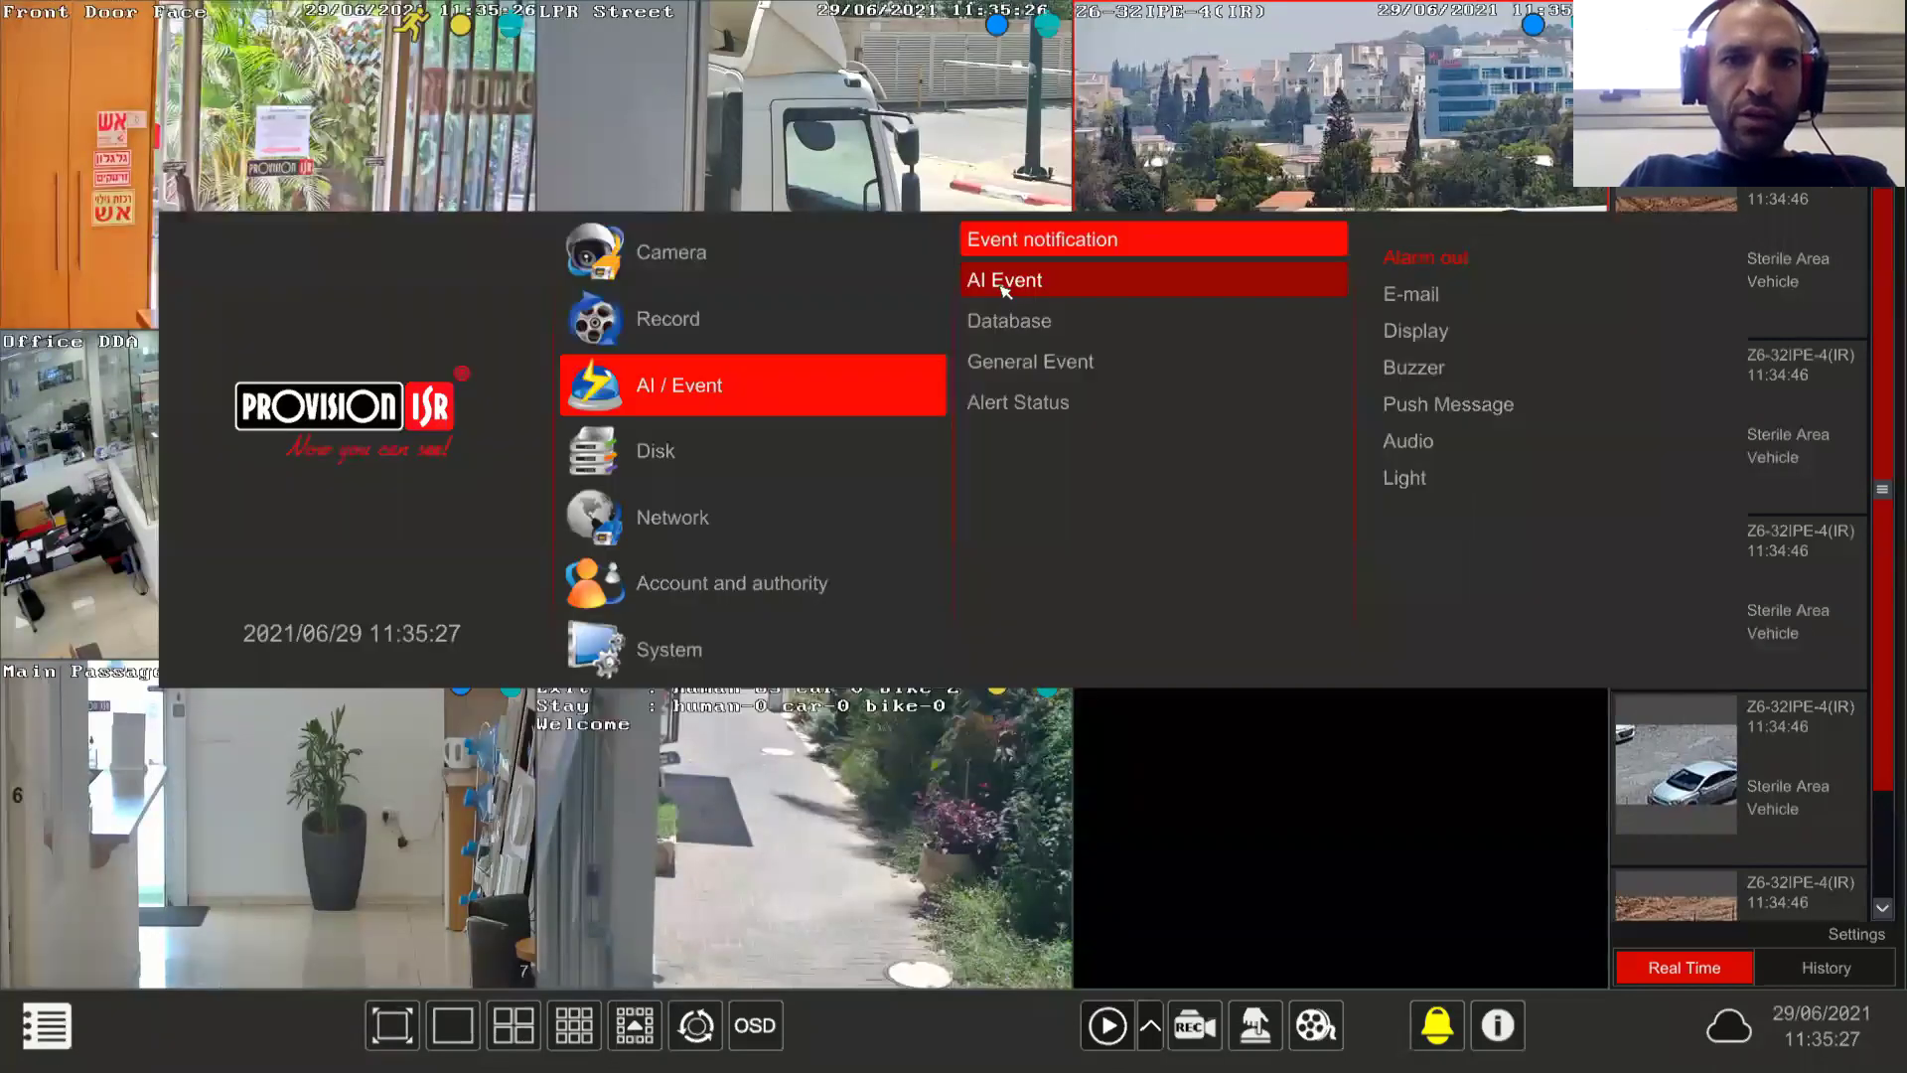
left_click(1004, 286)
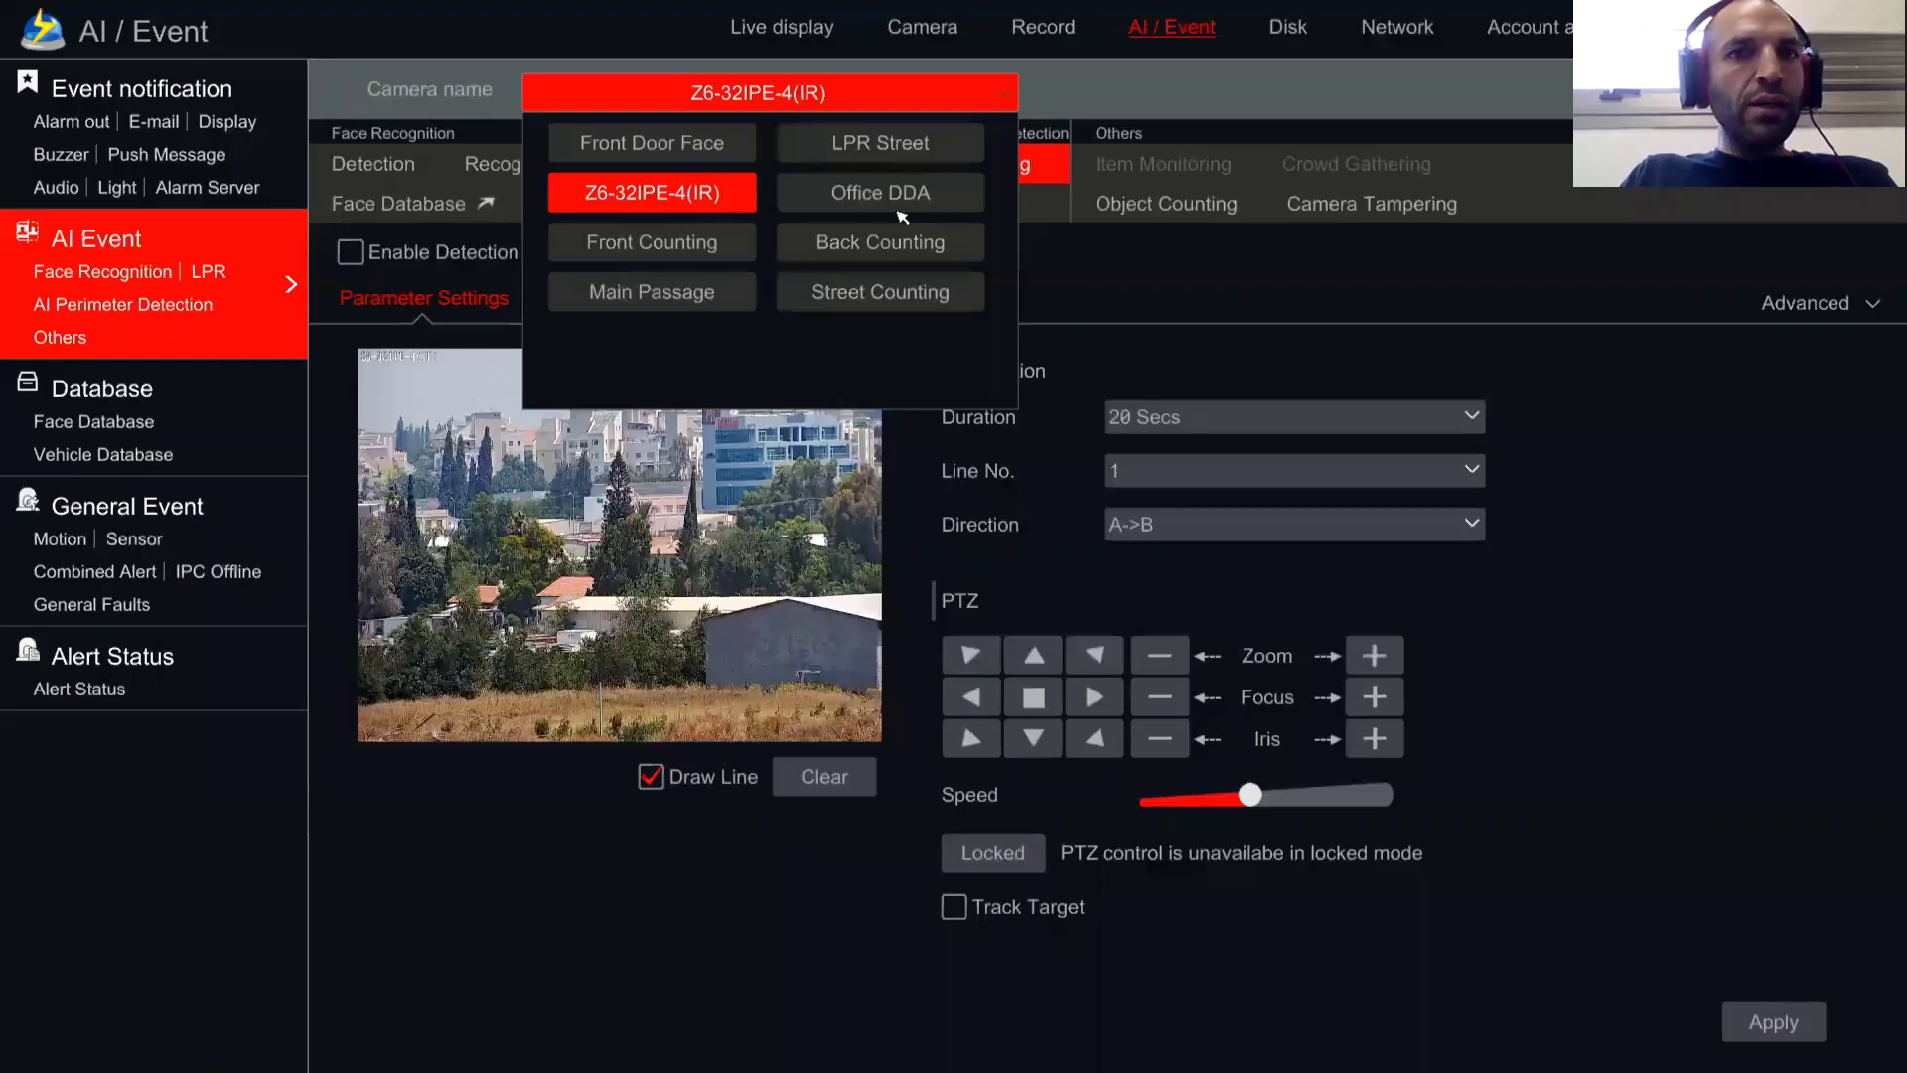
left_click(897, 206)
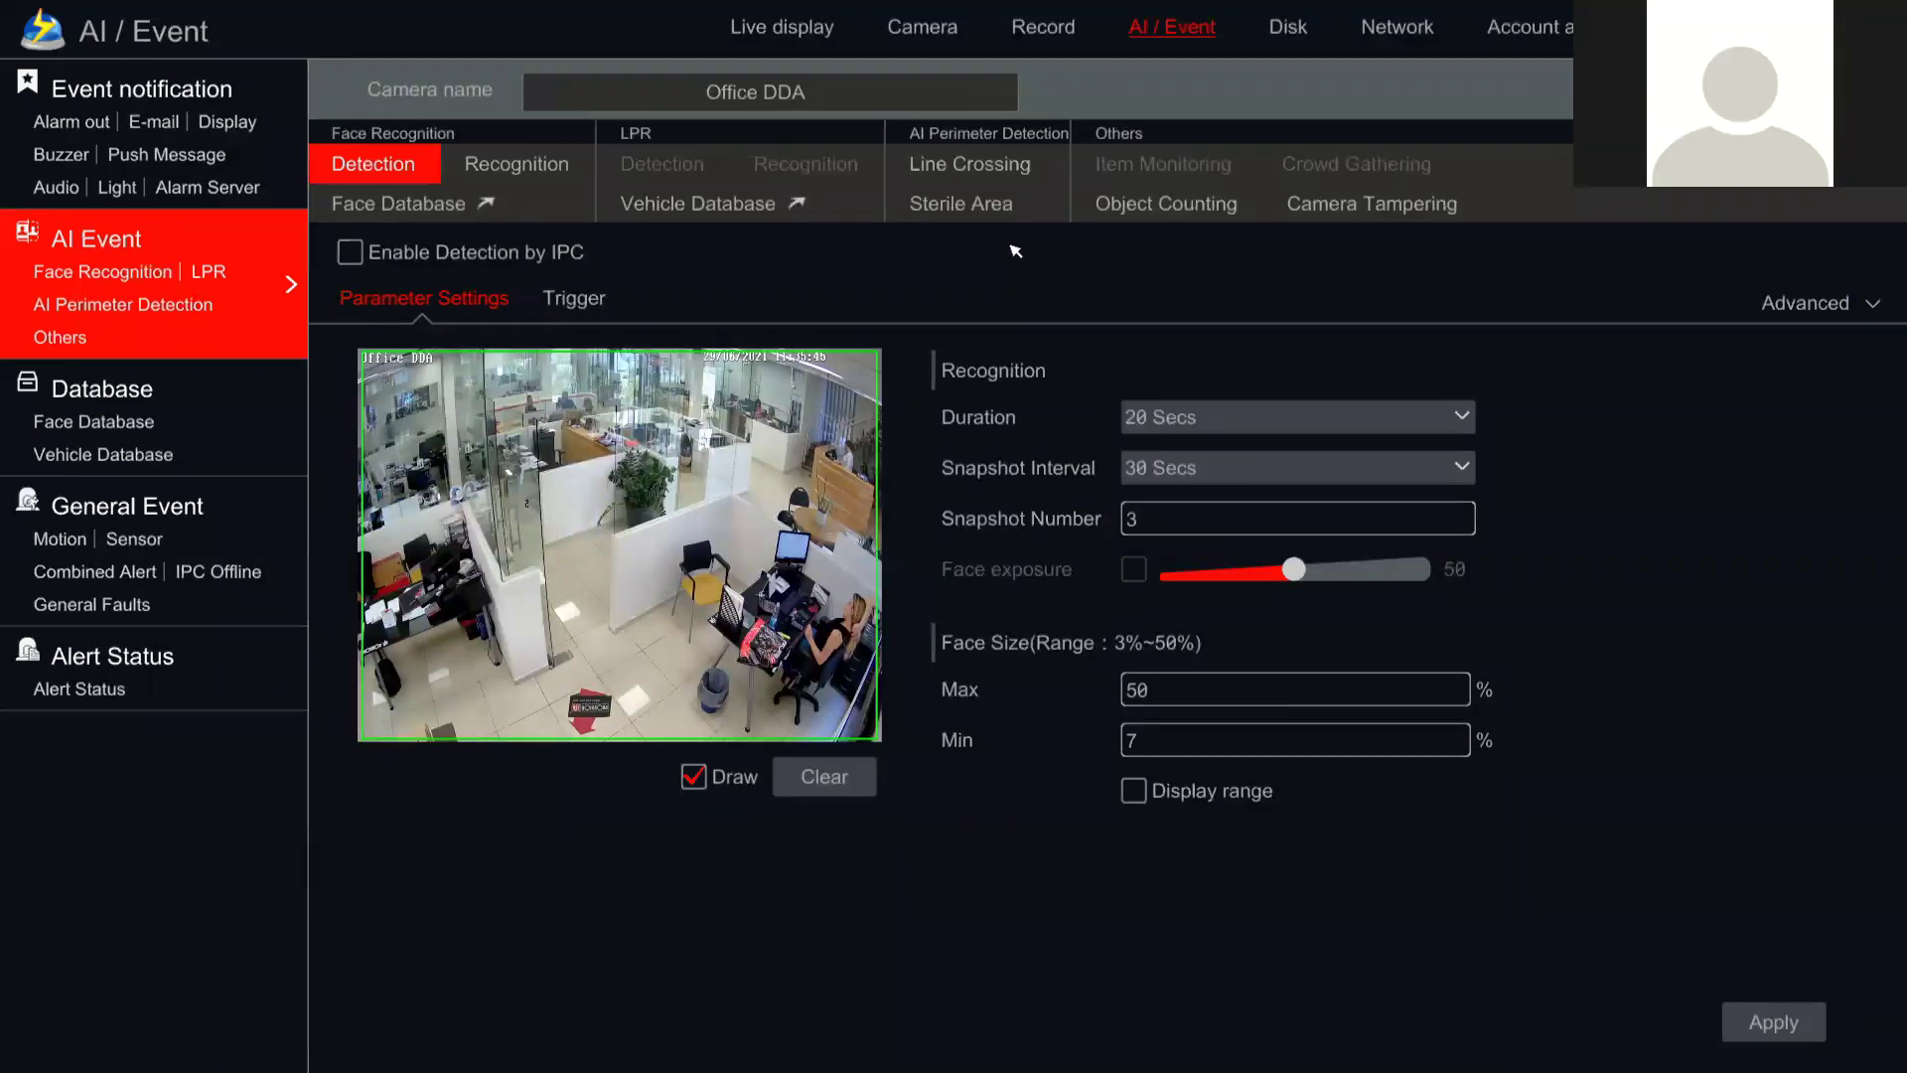
left_click(988, 165)
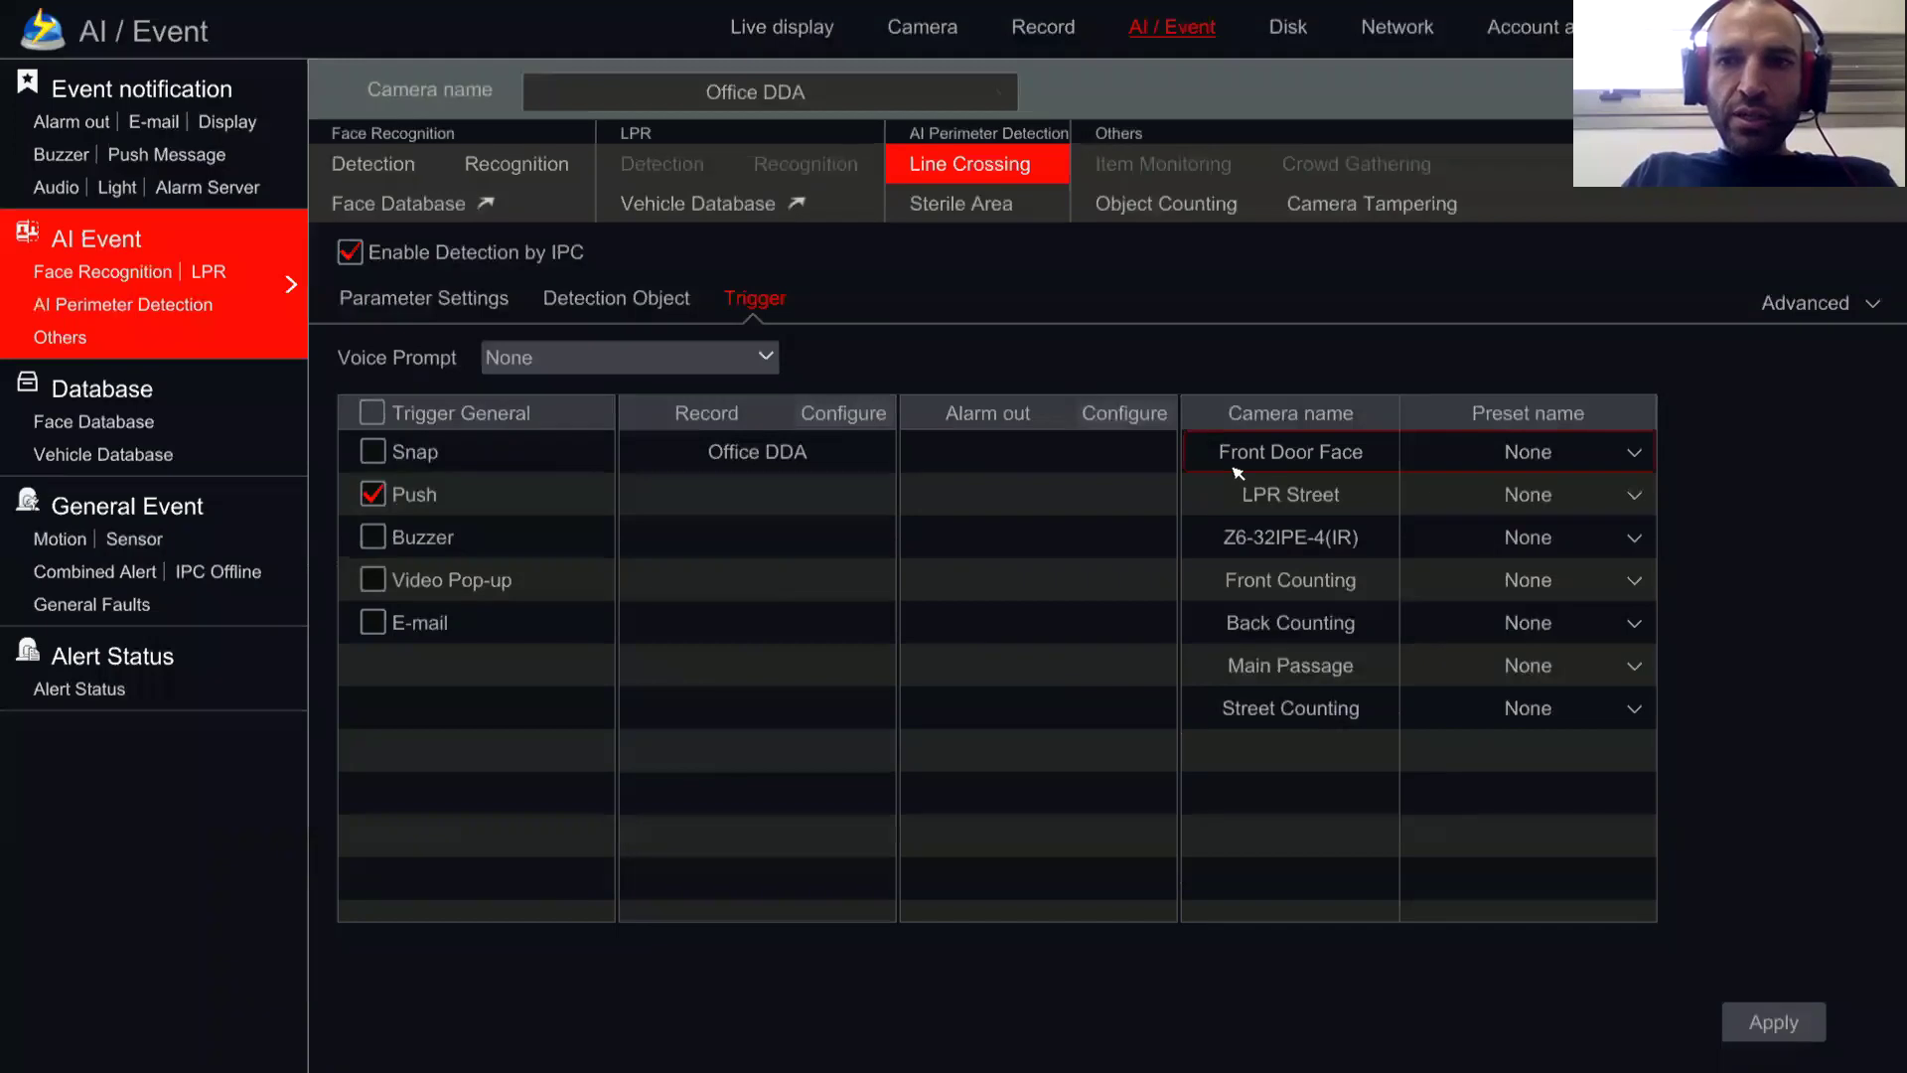
Step: Set the Z6-32IPE-4(IR) preset to park, then advance PowerPoint to the OSSIA VMS triggers slide
left_click(1553, 539)
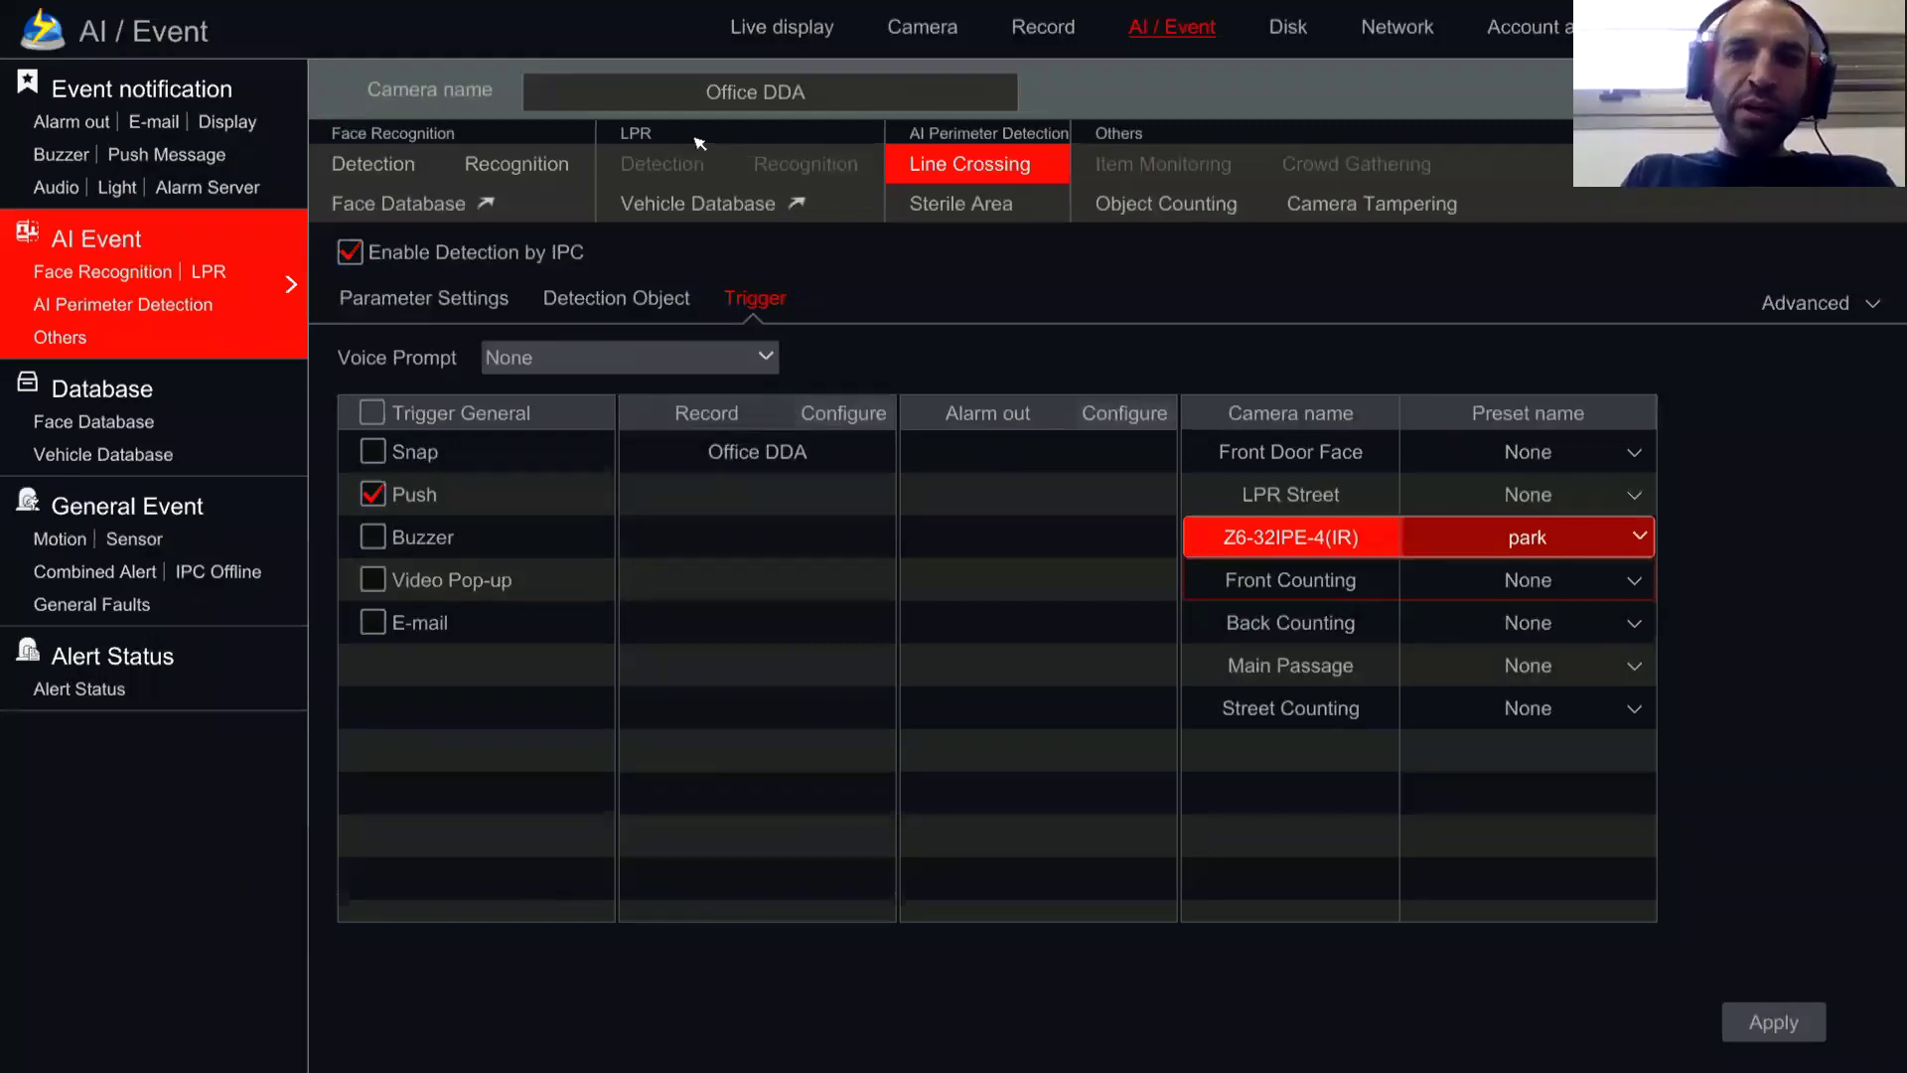
left_click(1597, 541)
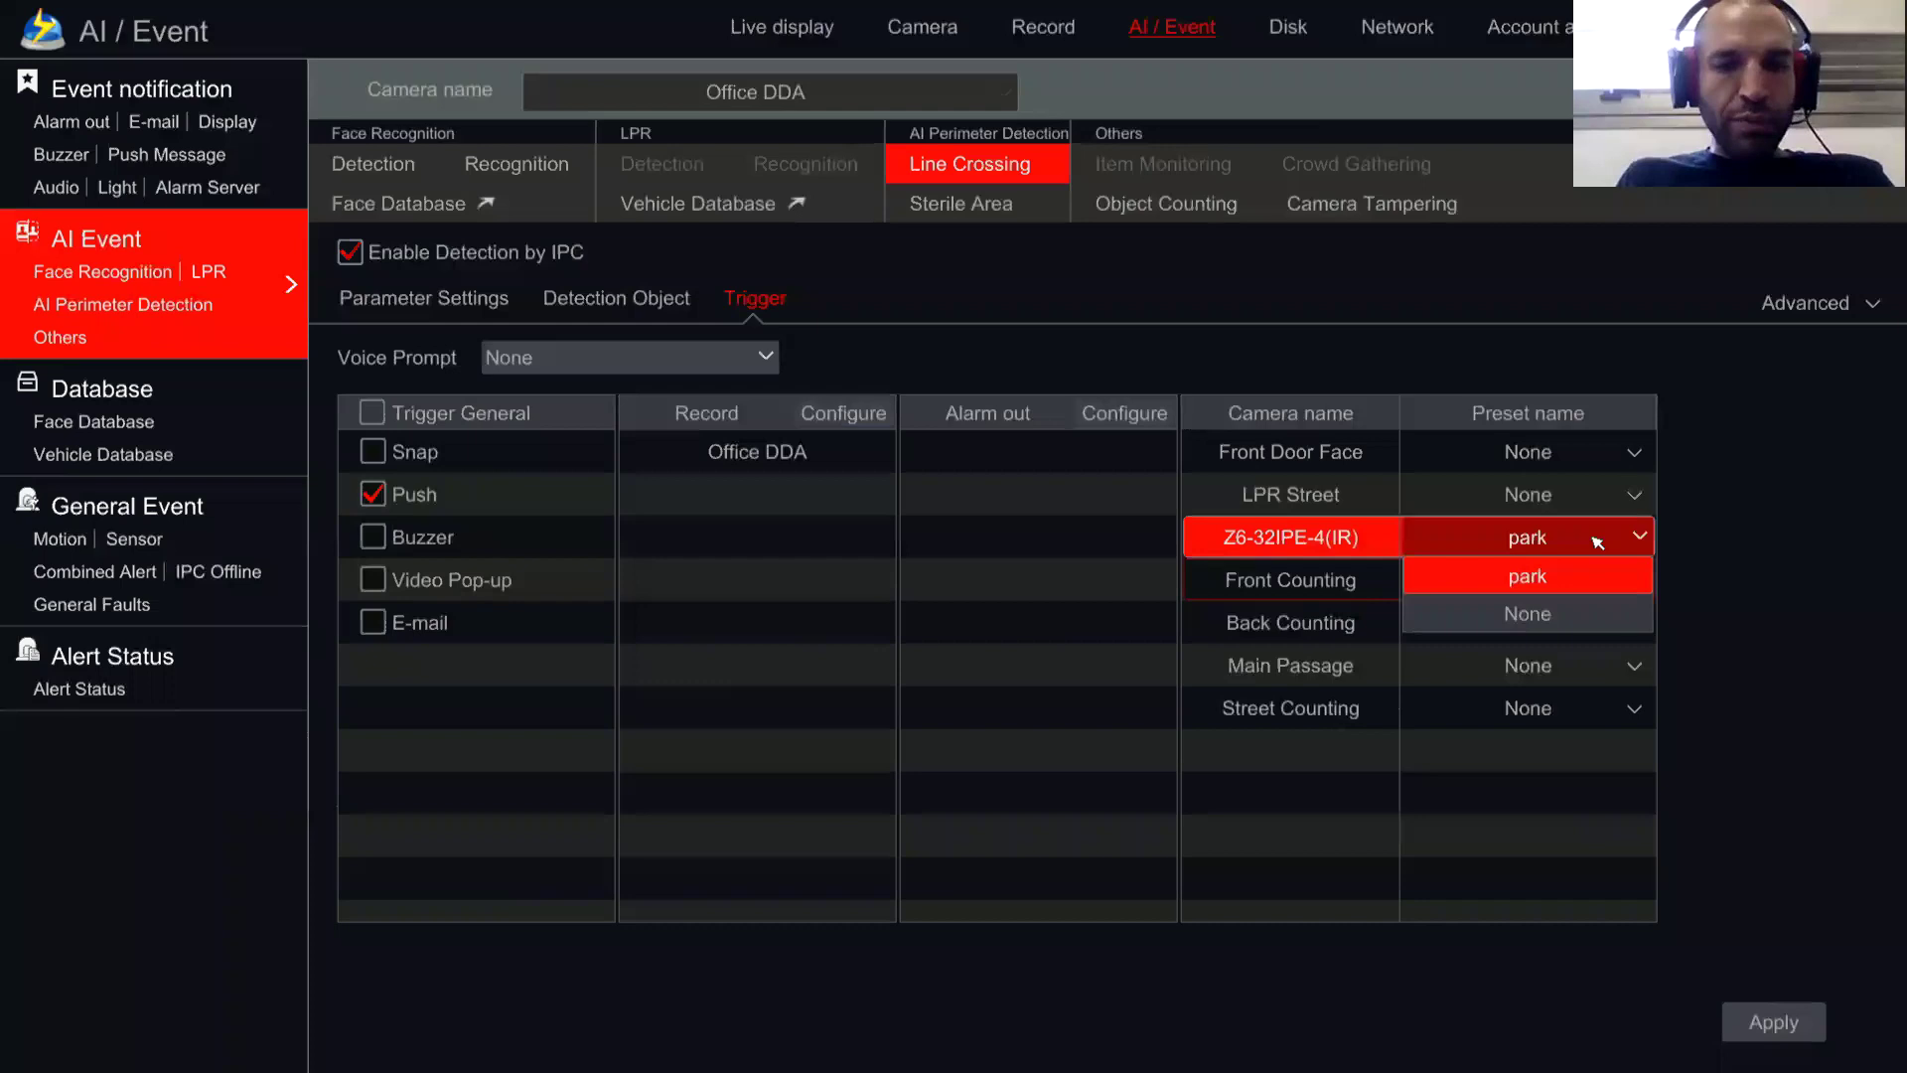
left_click(1597, 541)
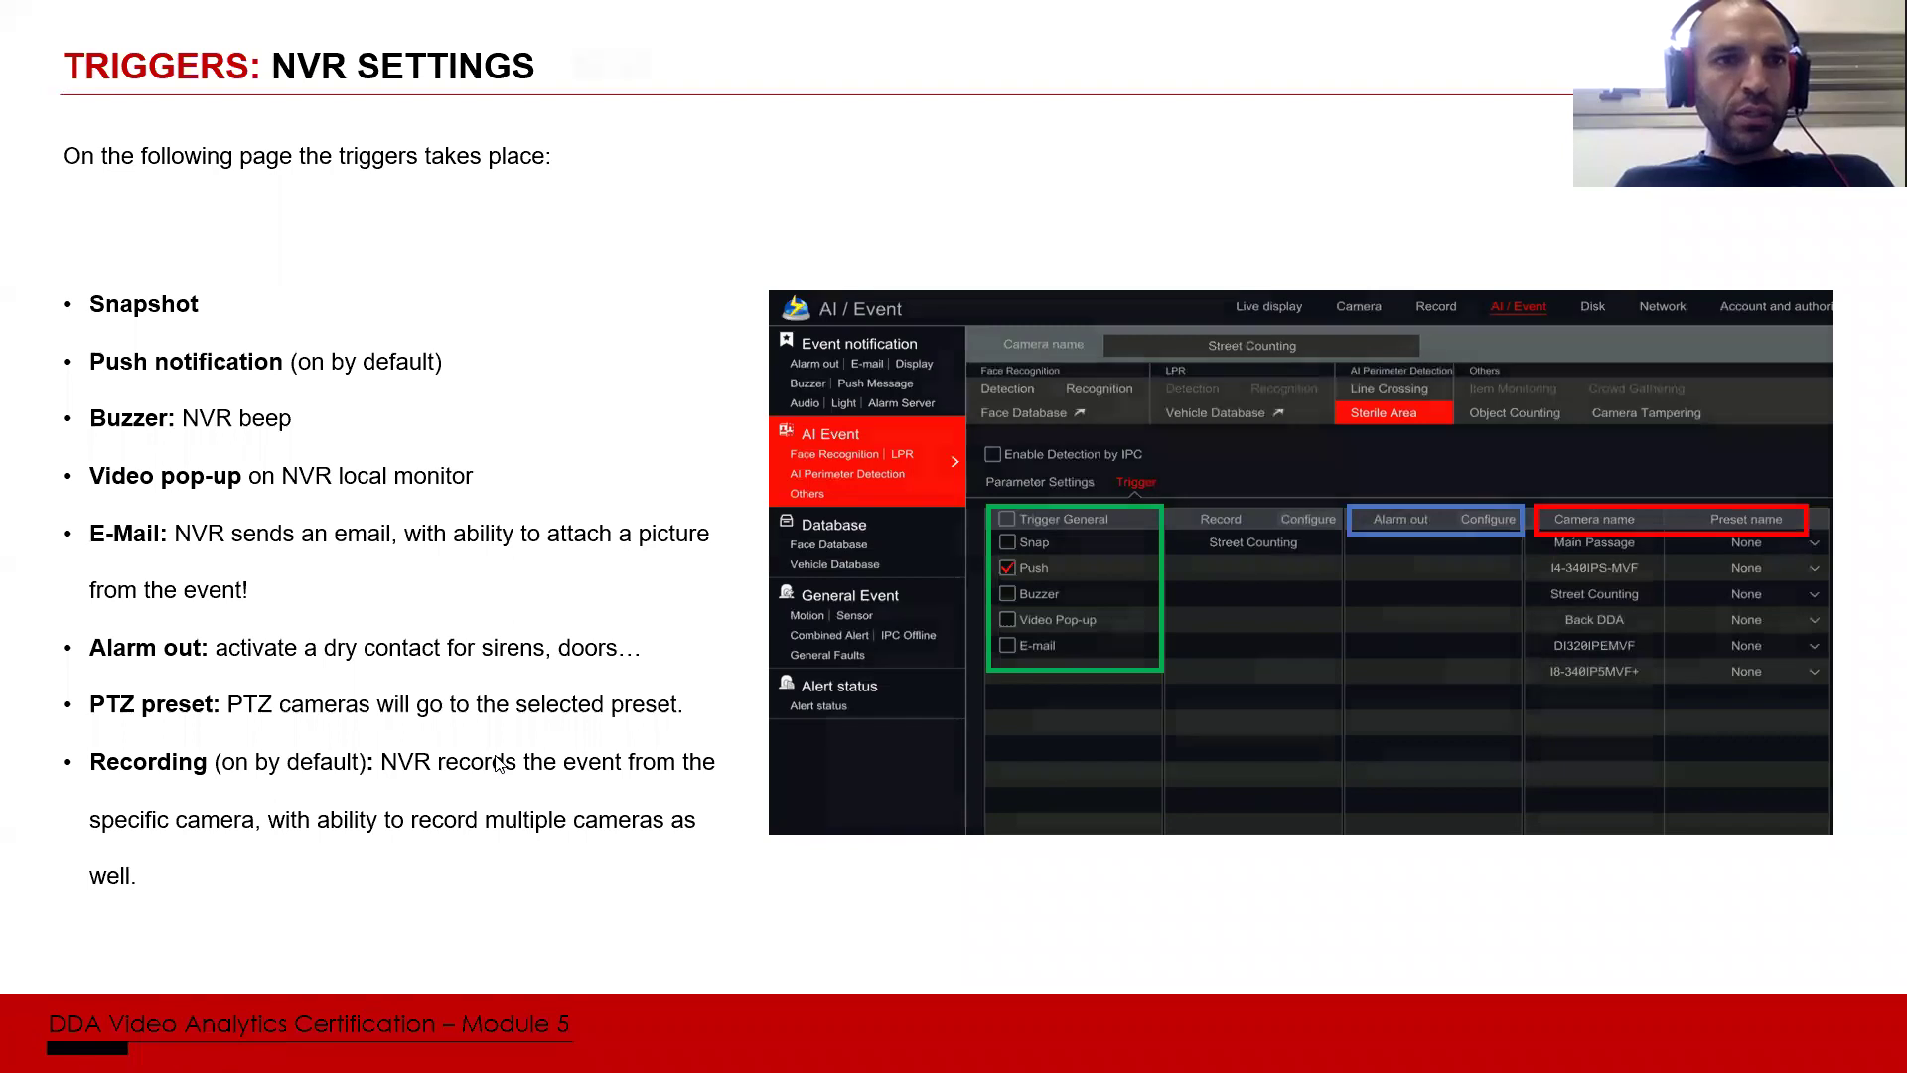
left_click(860, 541)
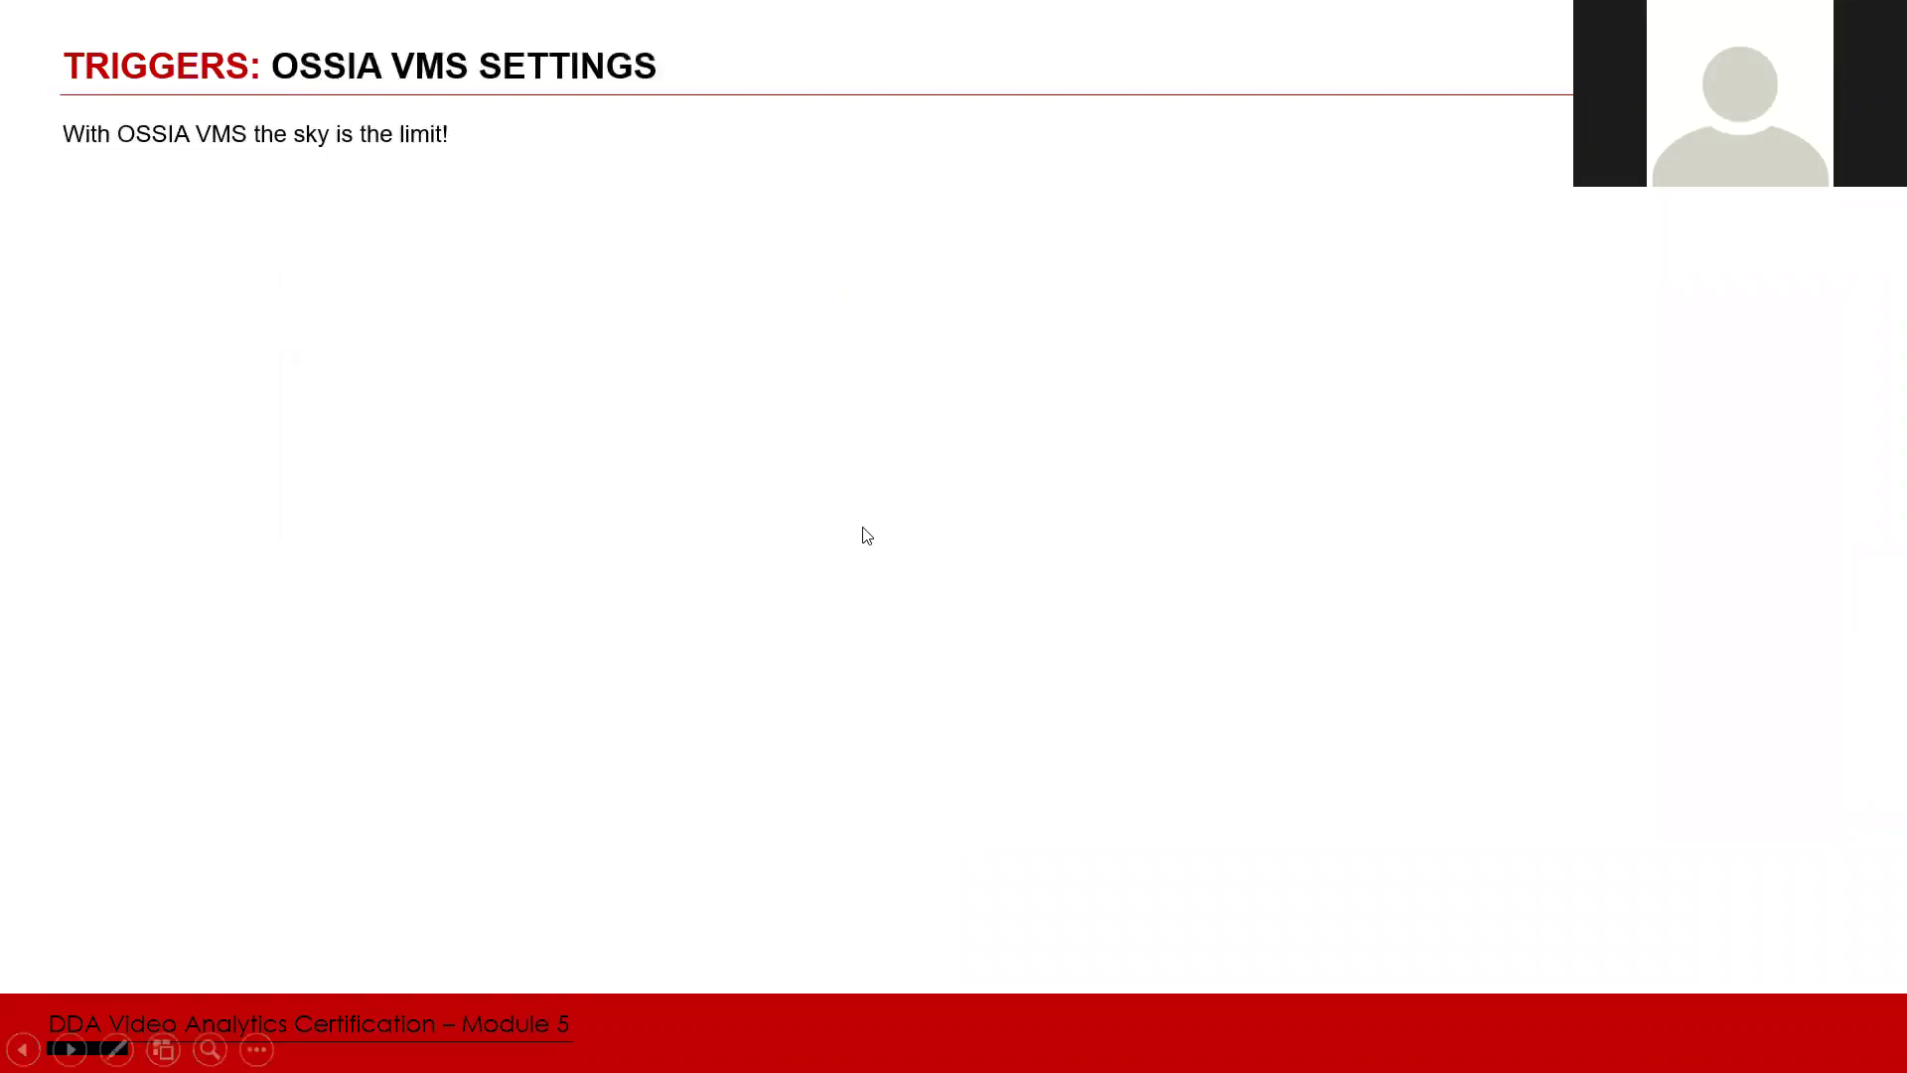
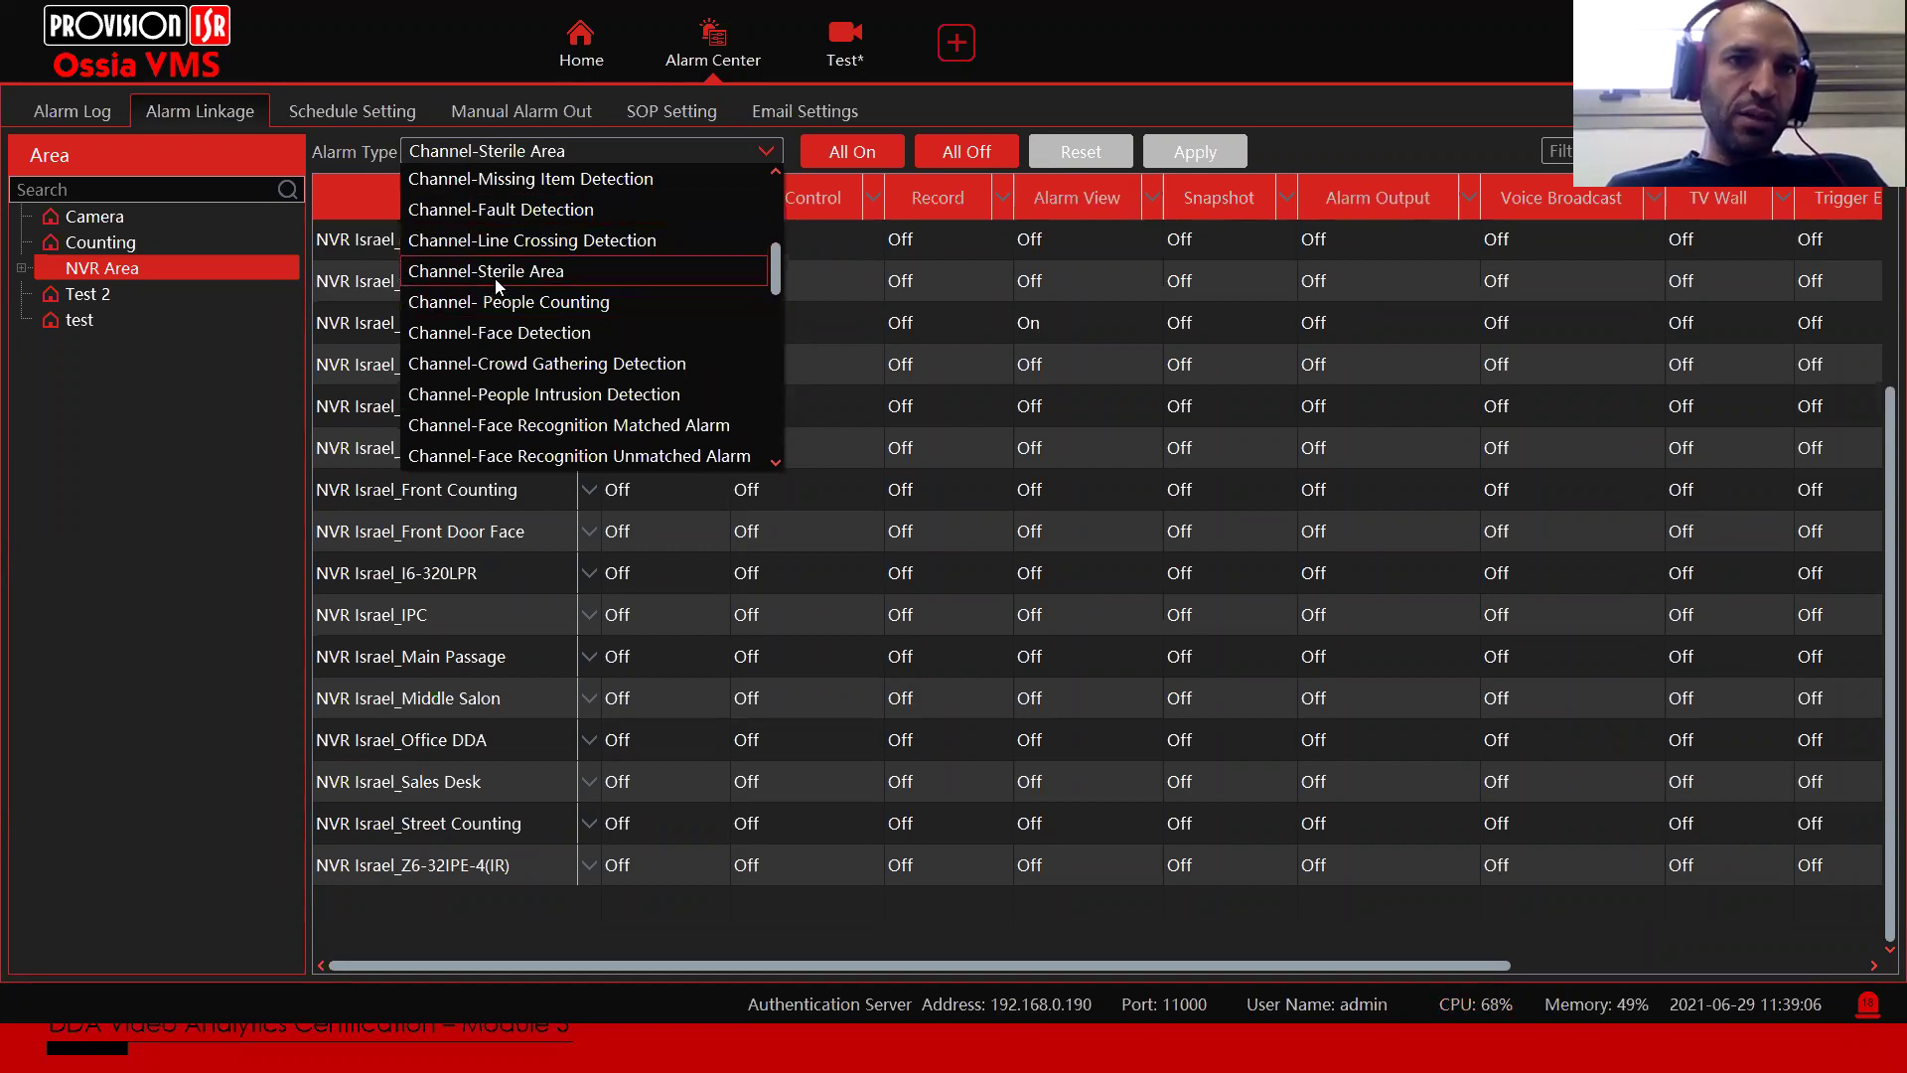
Step: Select Channel-Line Crossing Detection as the alarm type in the linkage table
scroll(604, 358, "down", 7)
scroll(609, 365, "down", 3)
scroll(611, 365, "up", 10)
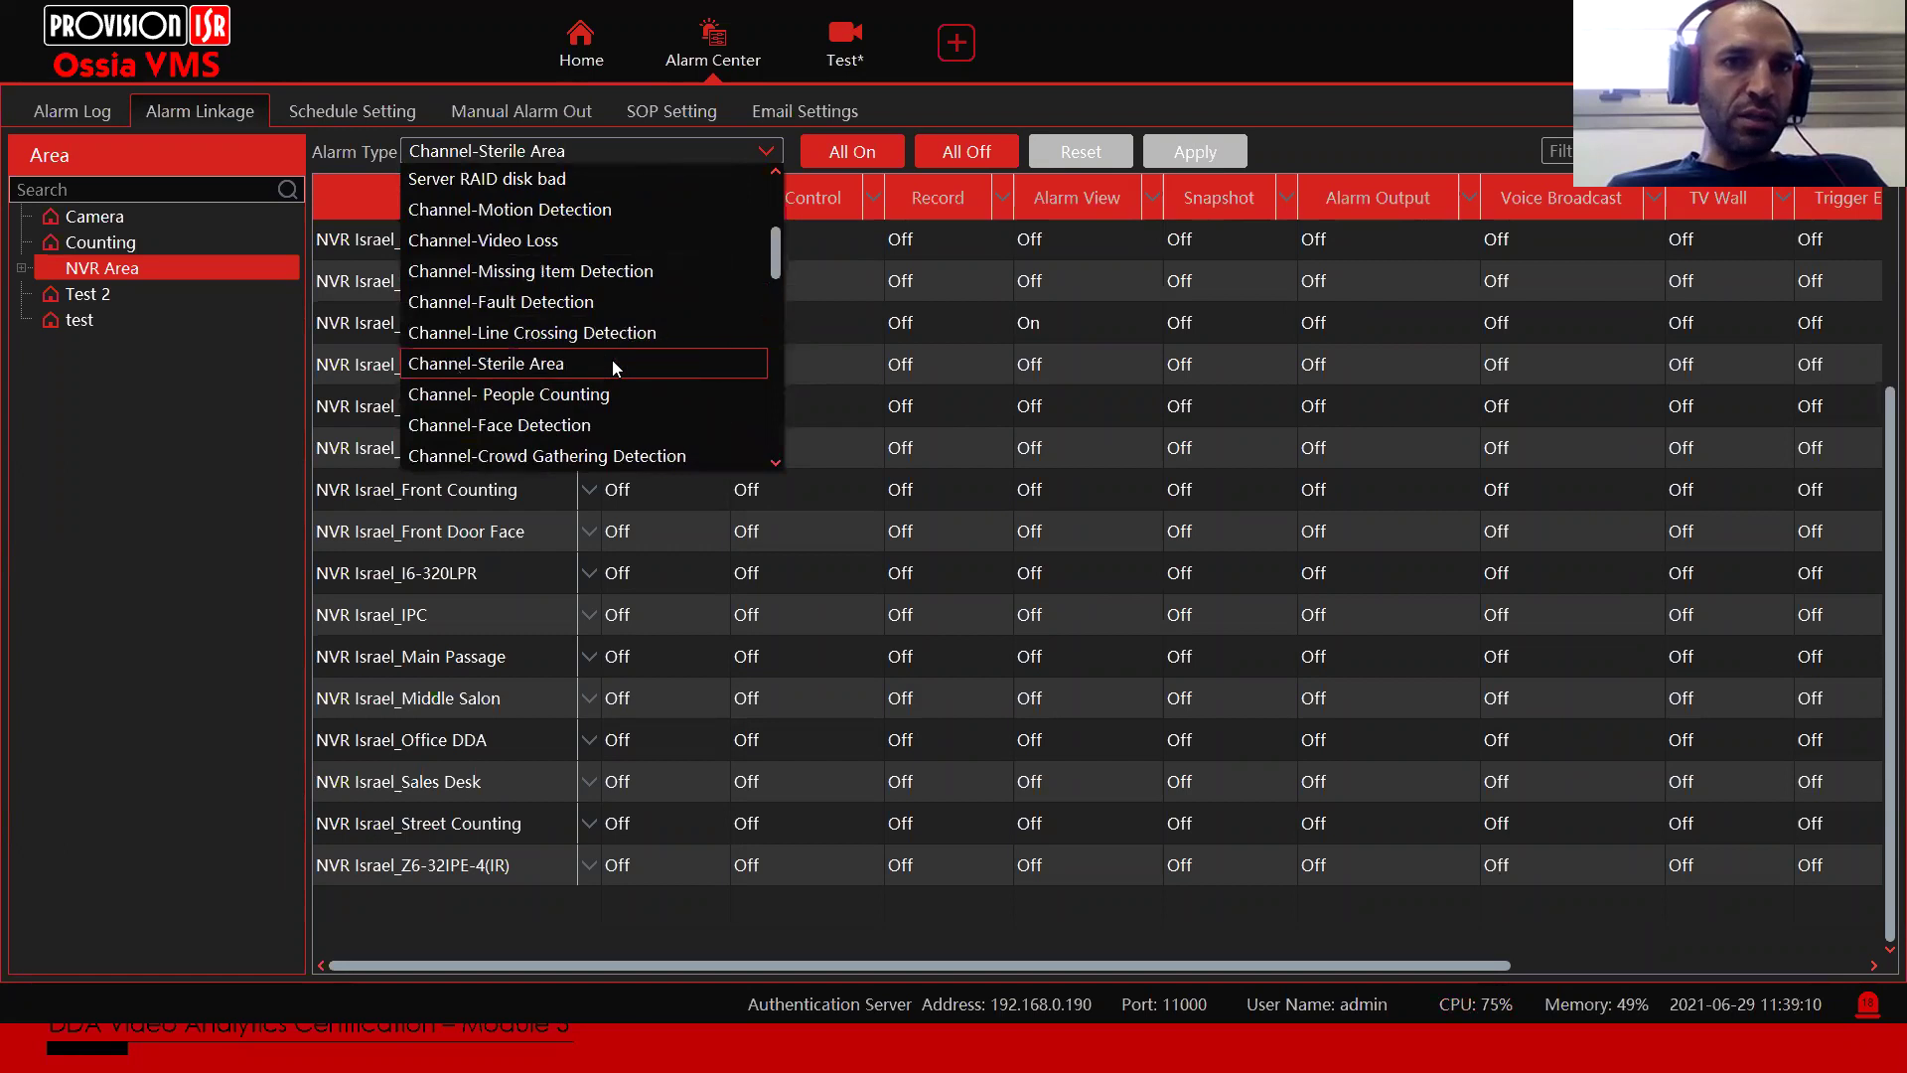
scroll(611, 363, "up", 3)
scroll(608, 358, "down", 3)
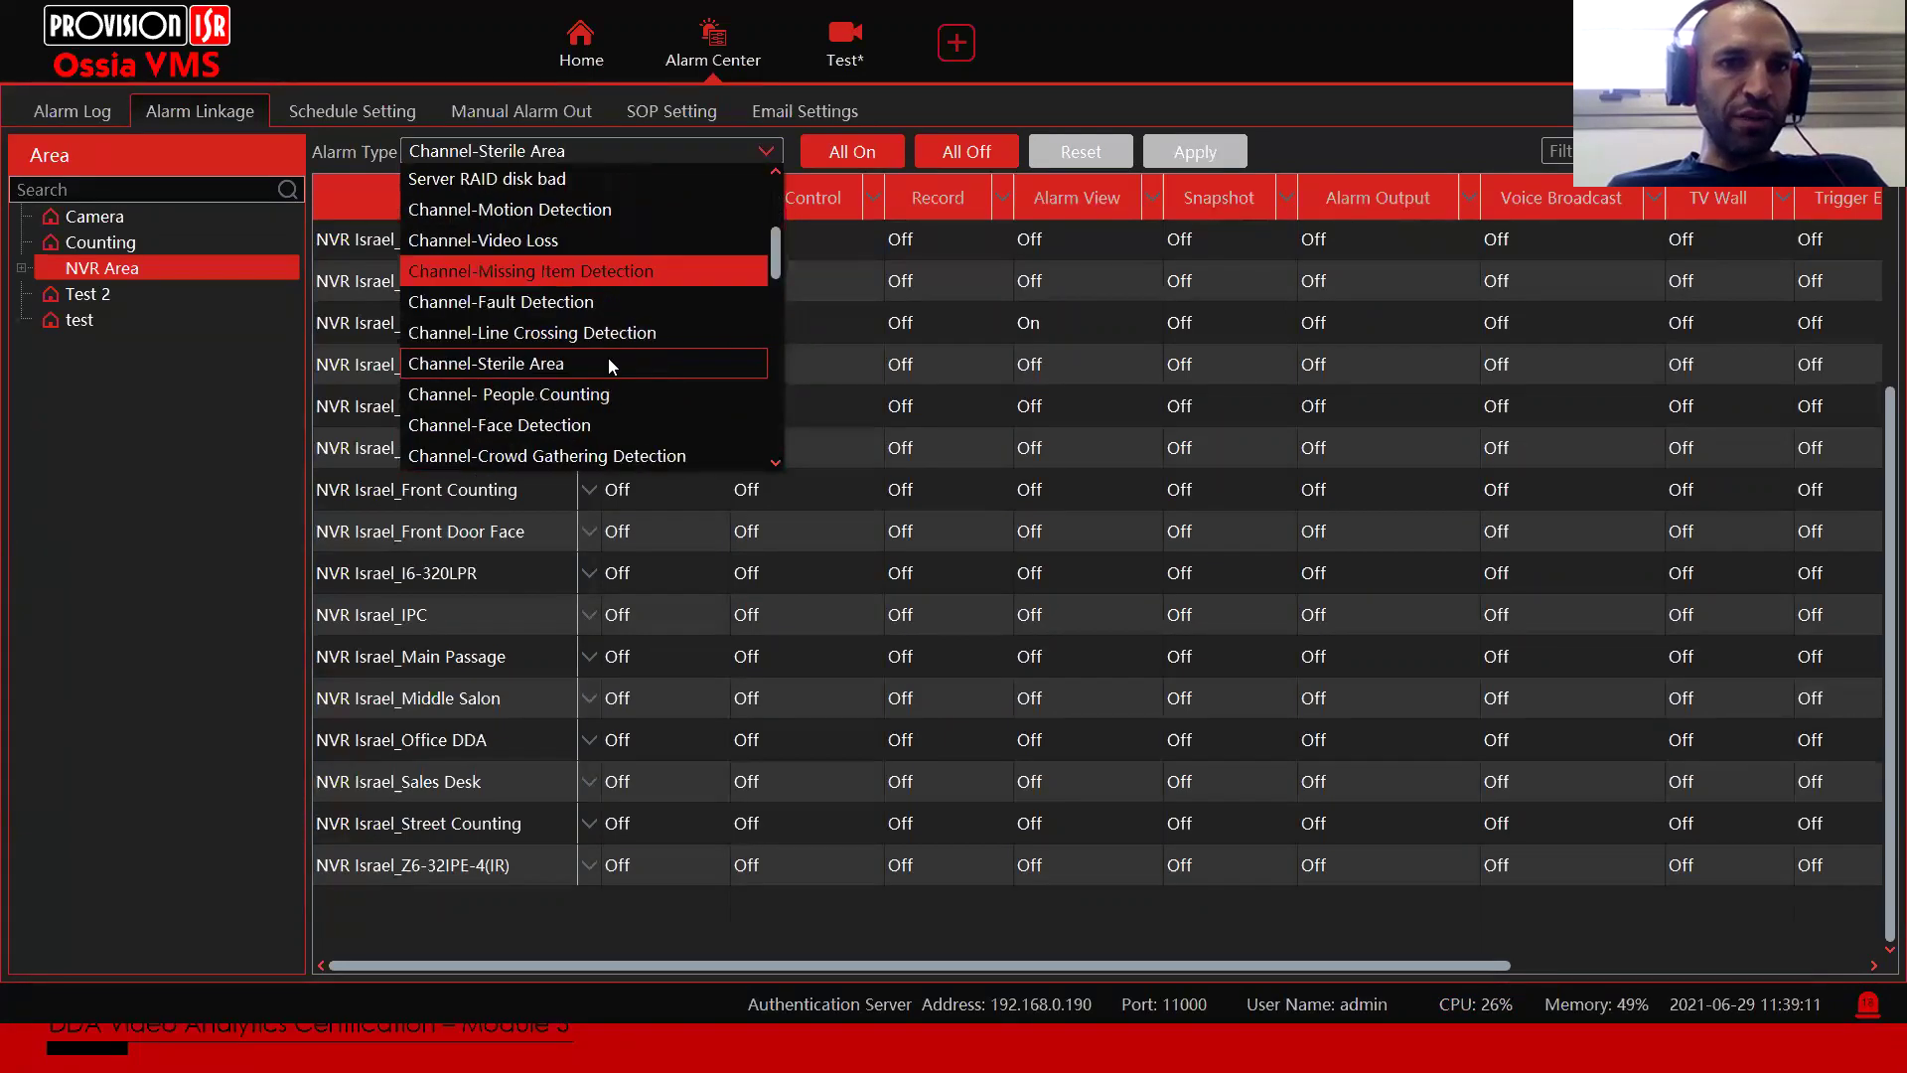
left_click(538, 334)
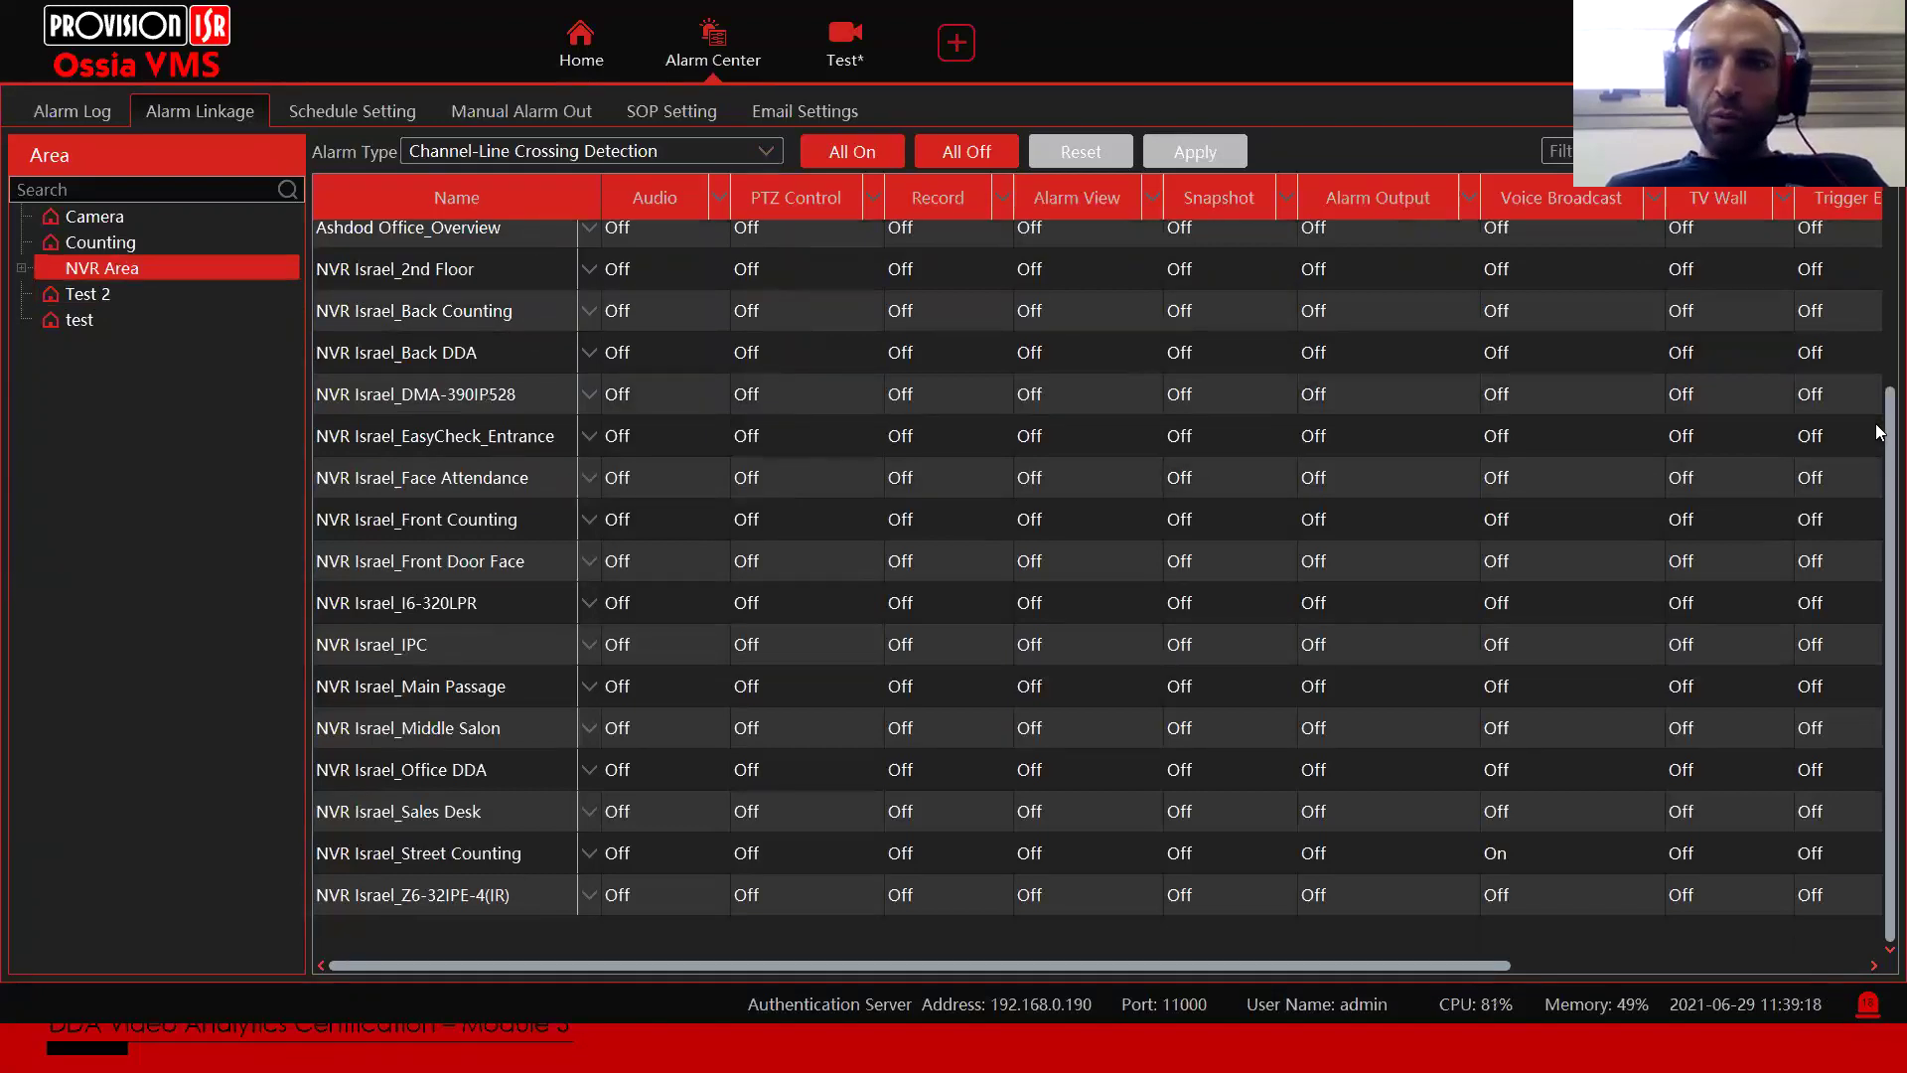
left_click_drag(1885, 415, 1112, 223)
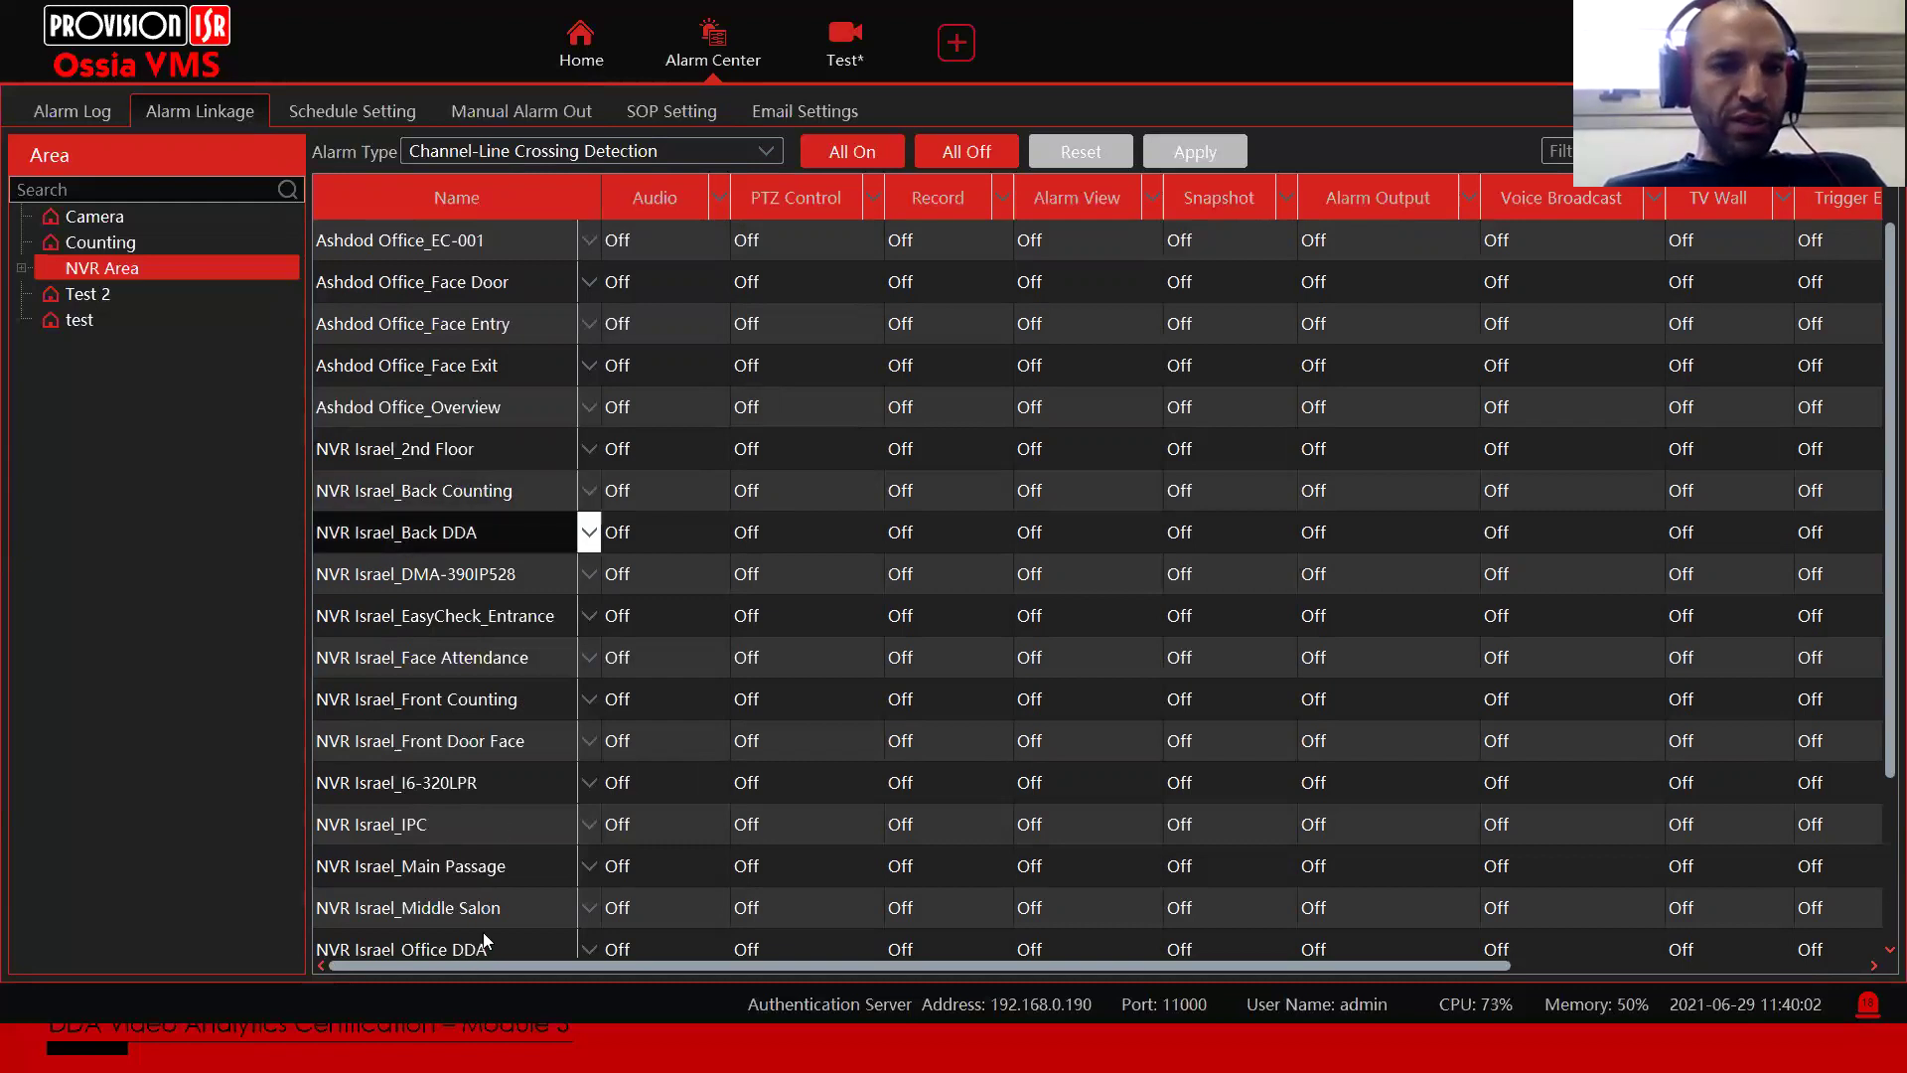
Step: Turn Office DDA's audio linkage On, then set it back to Off
scroll(485, 929, "down", 2)
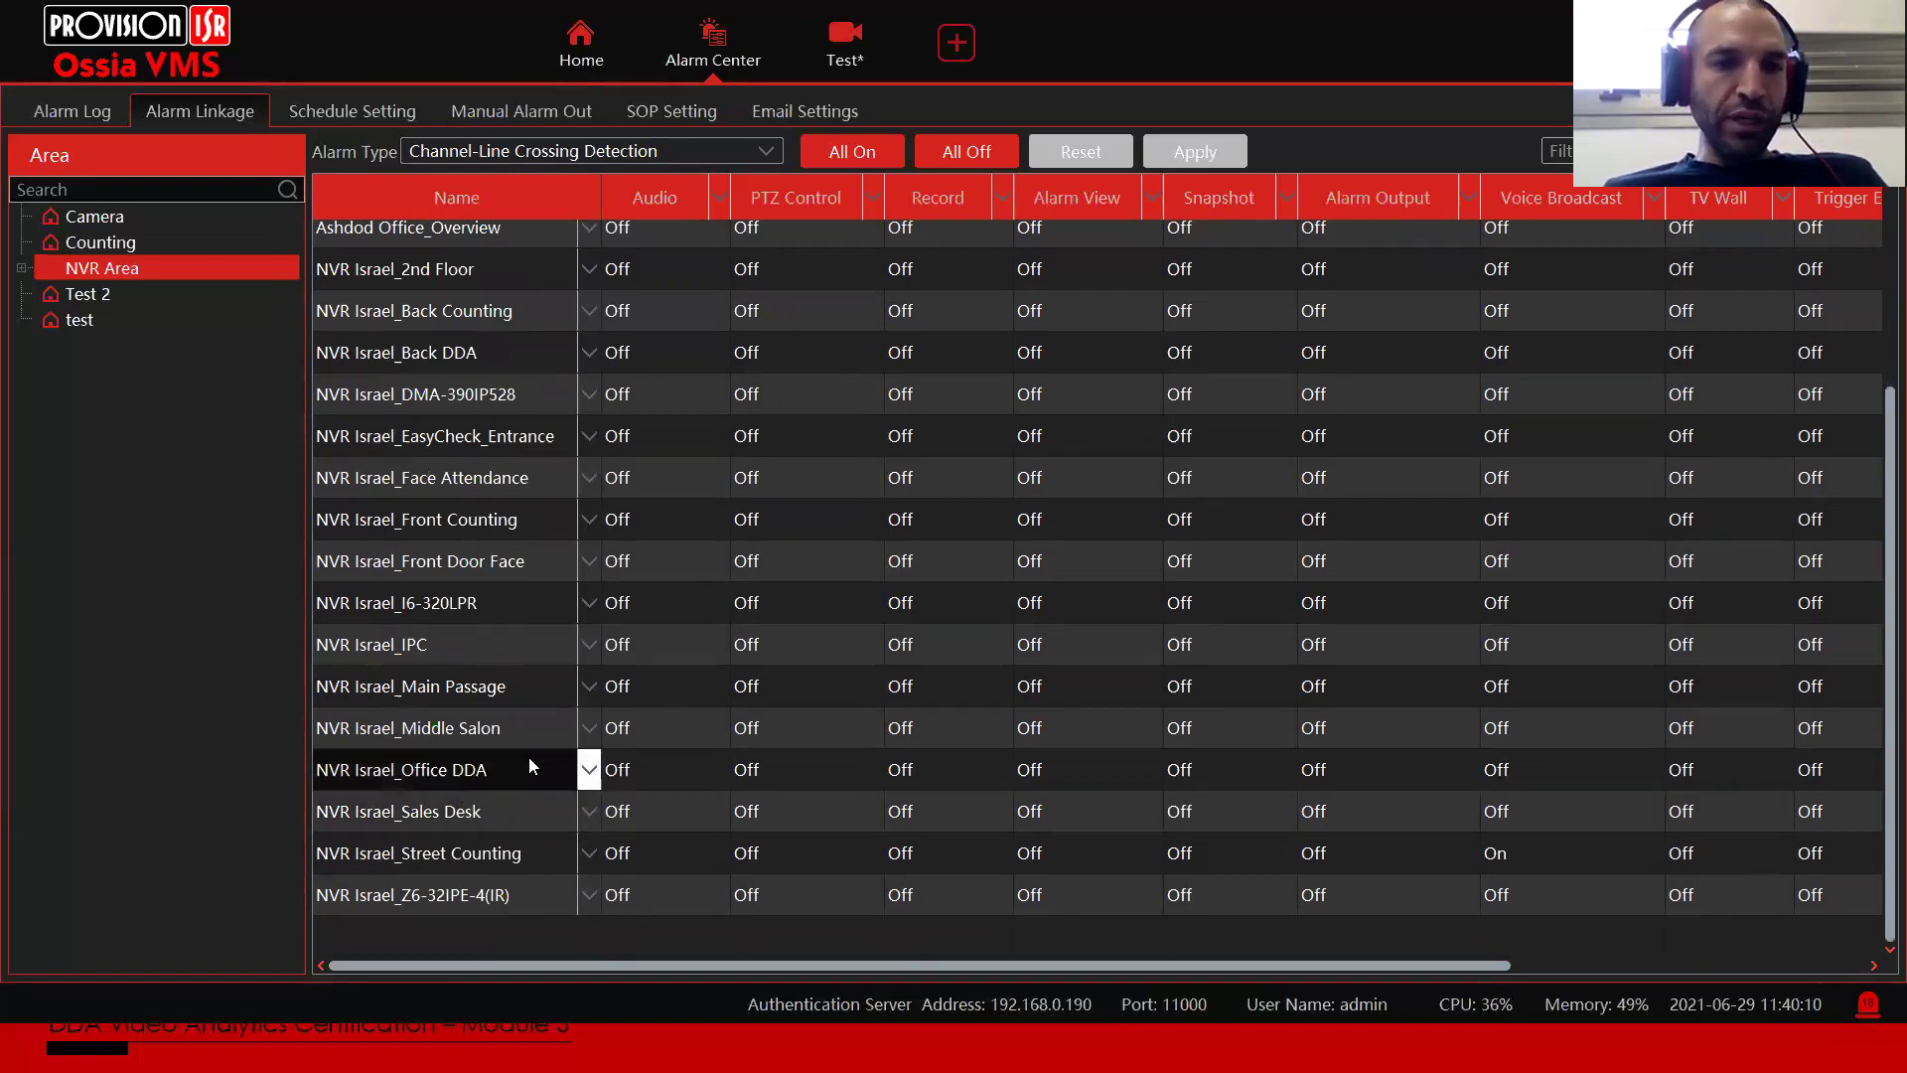
left_click(657, 765)
left_click(709, 771)
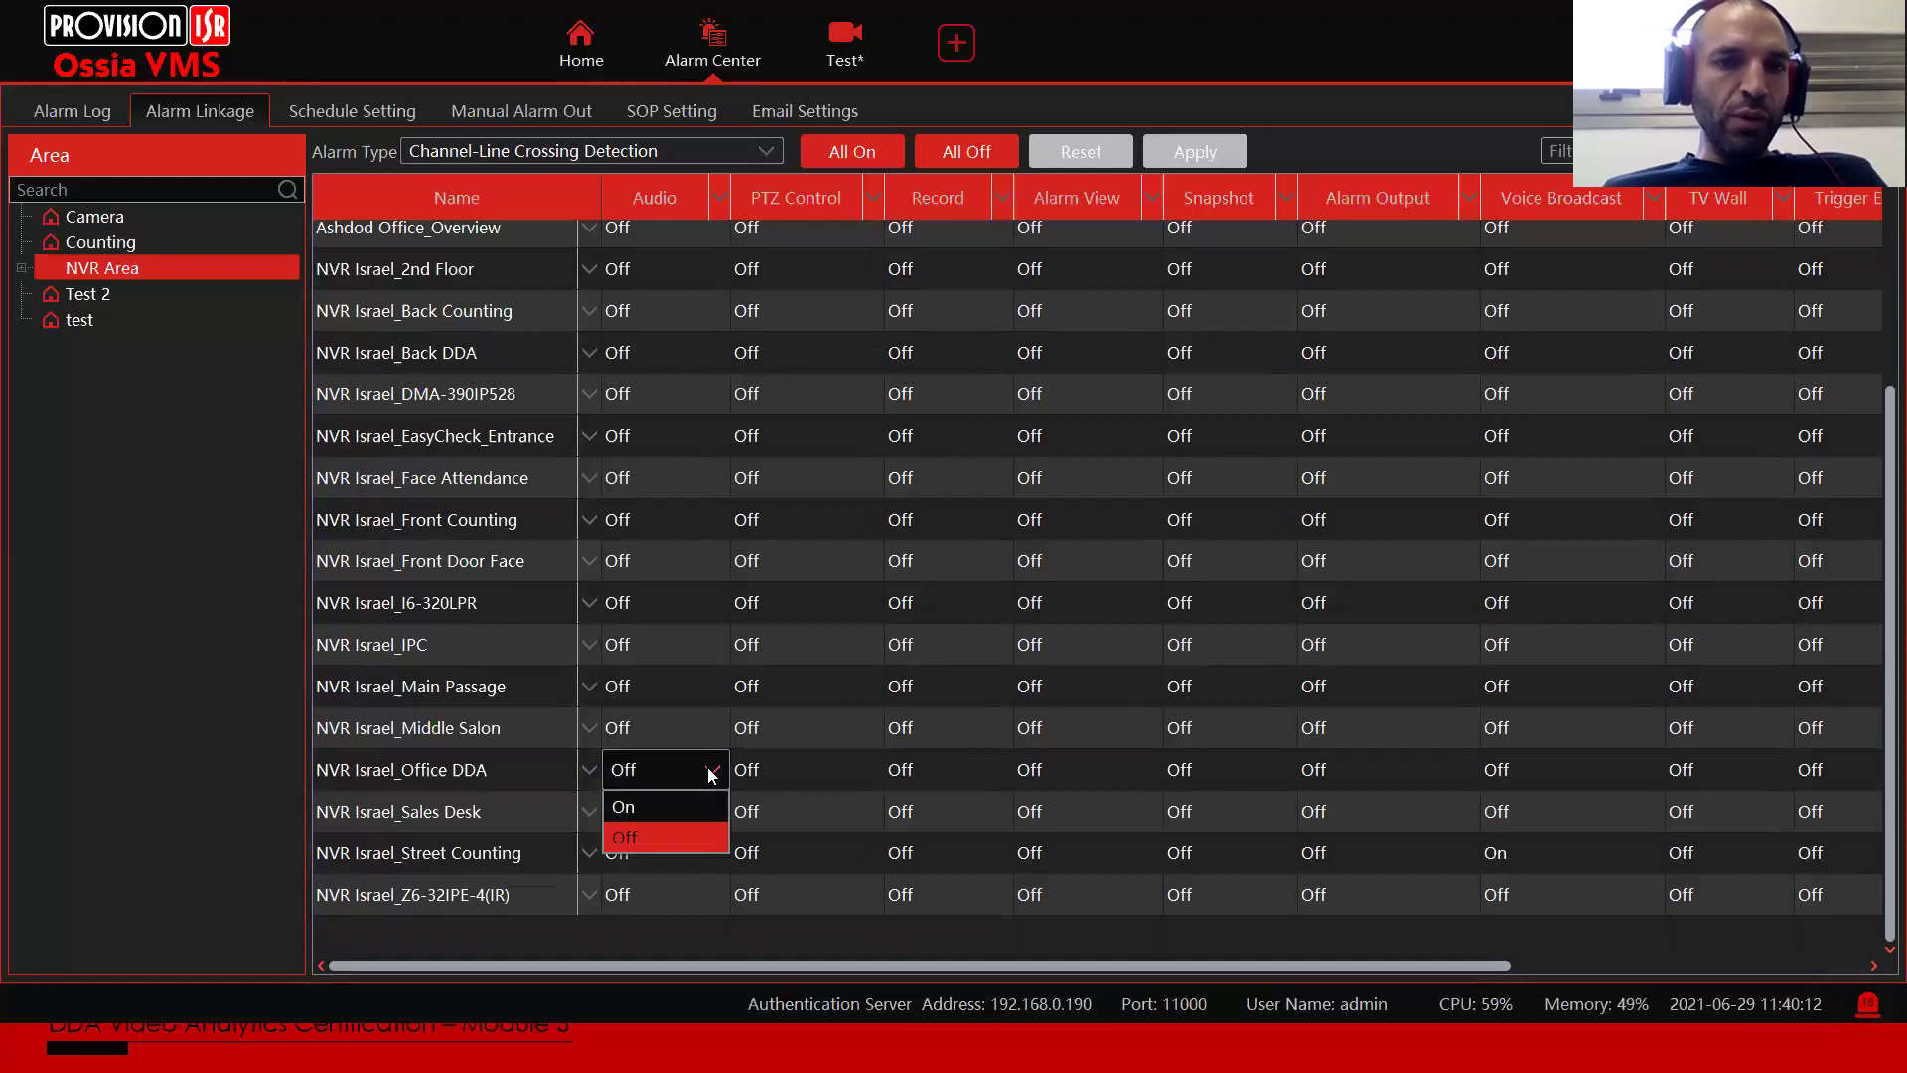
left_click(645, 808)
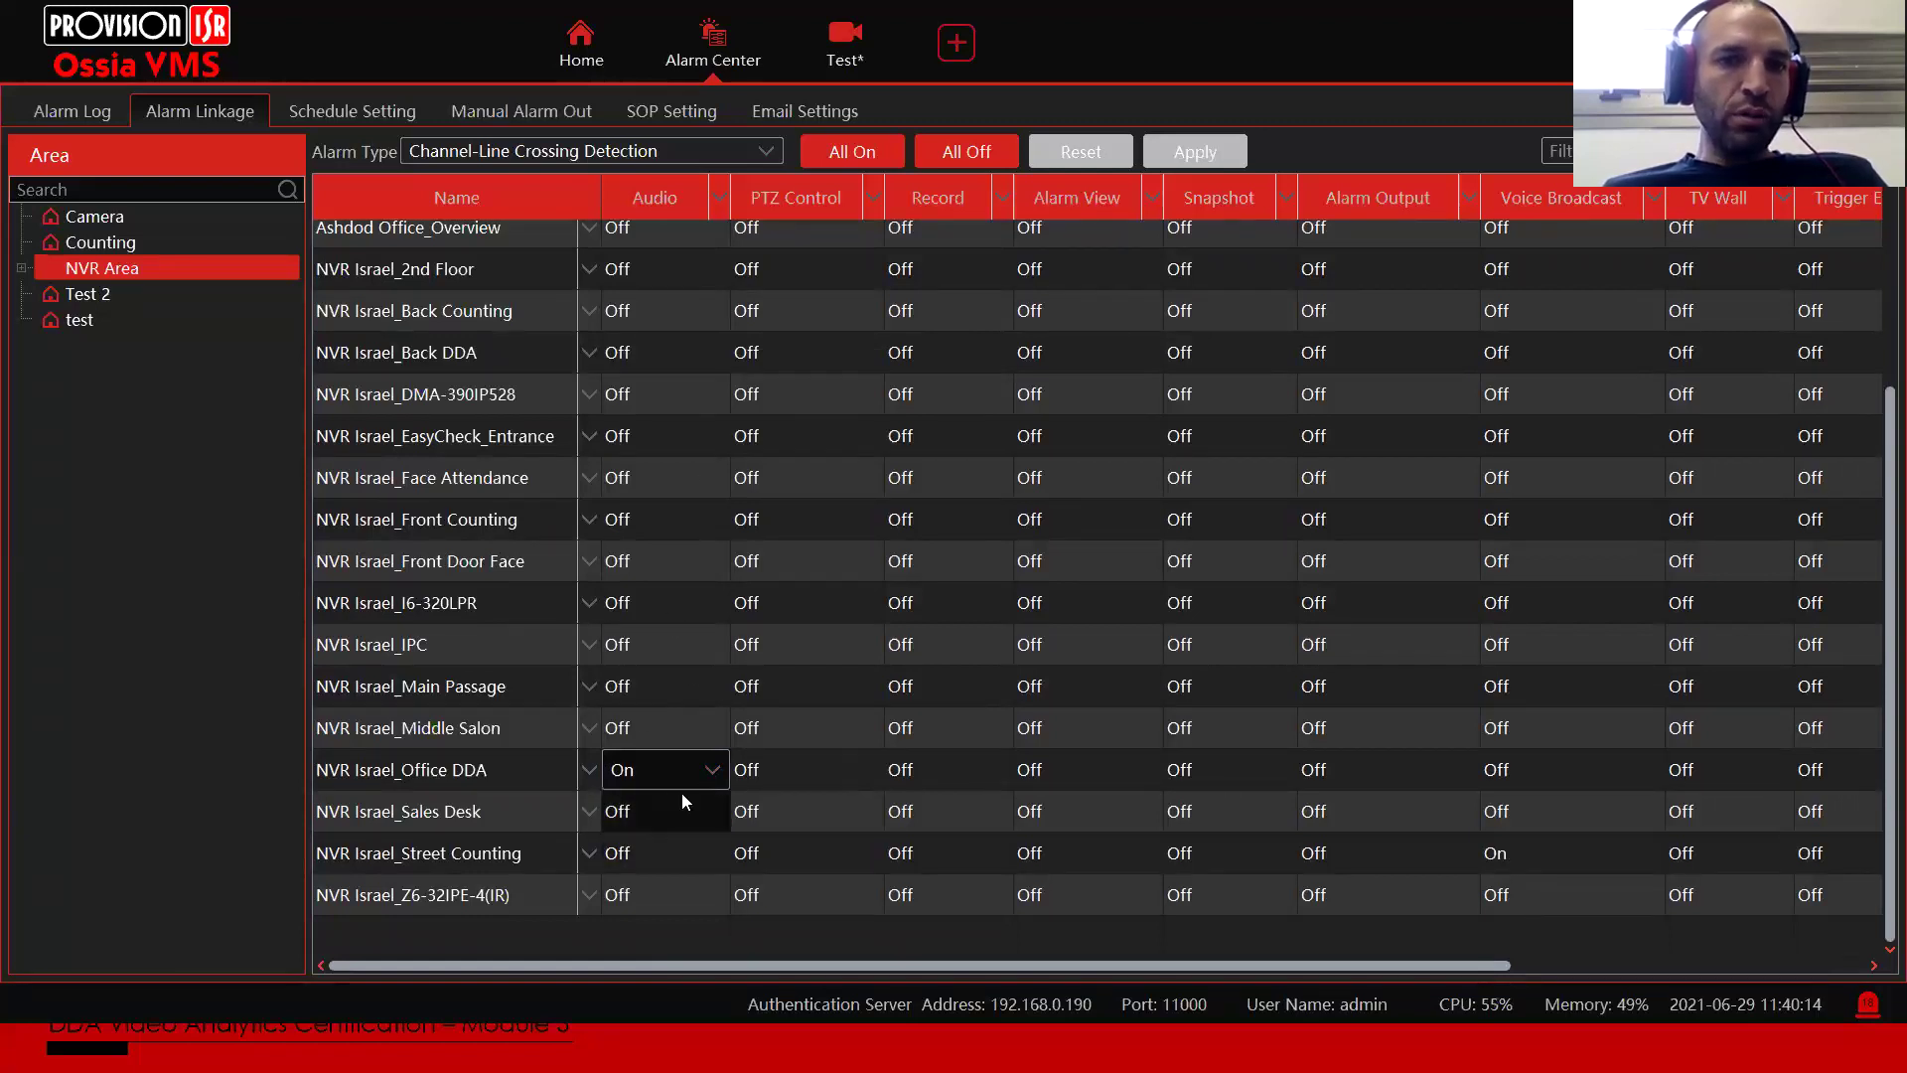
left_click(712, 775)
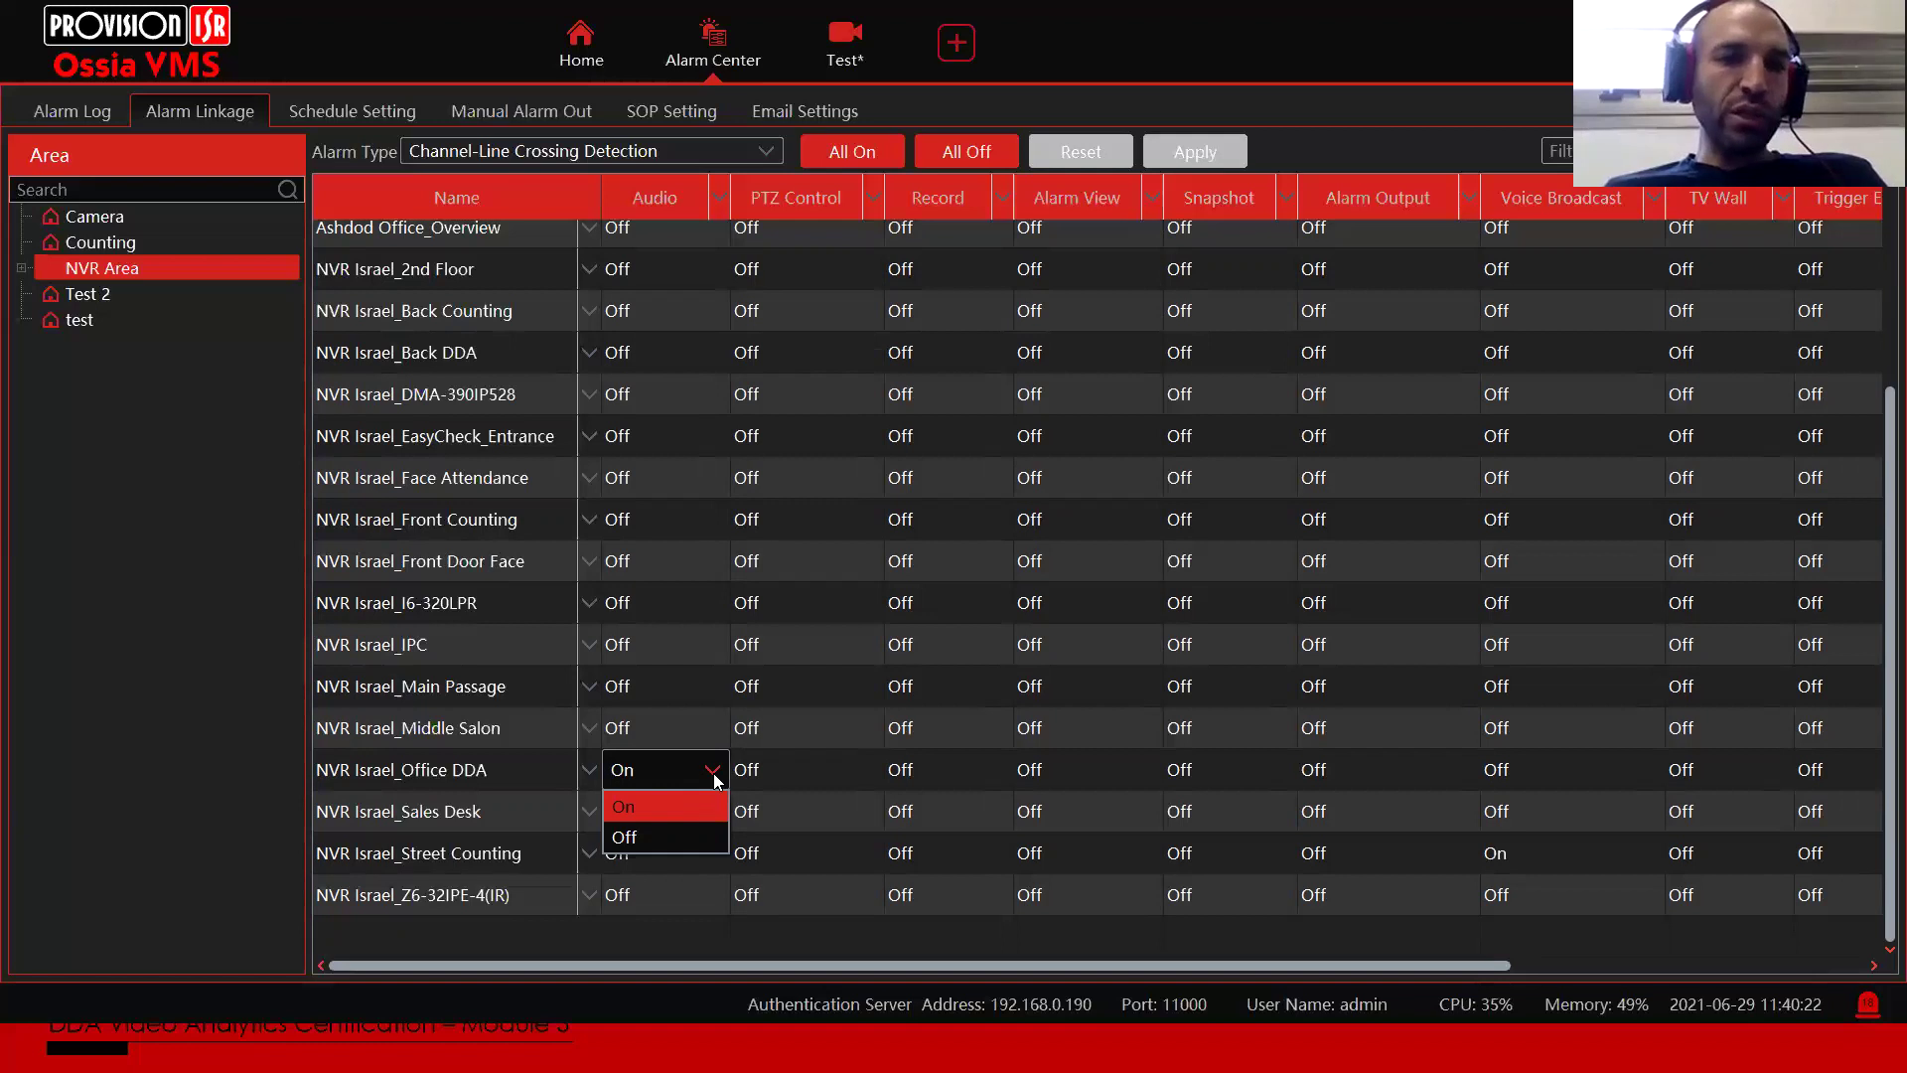
left_click(676, 837)
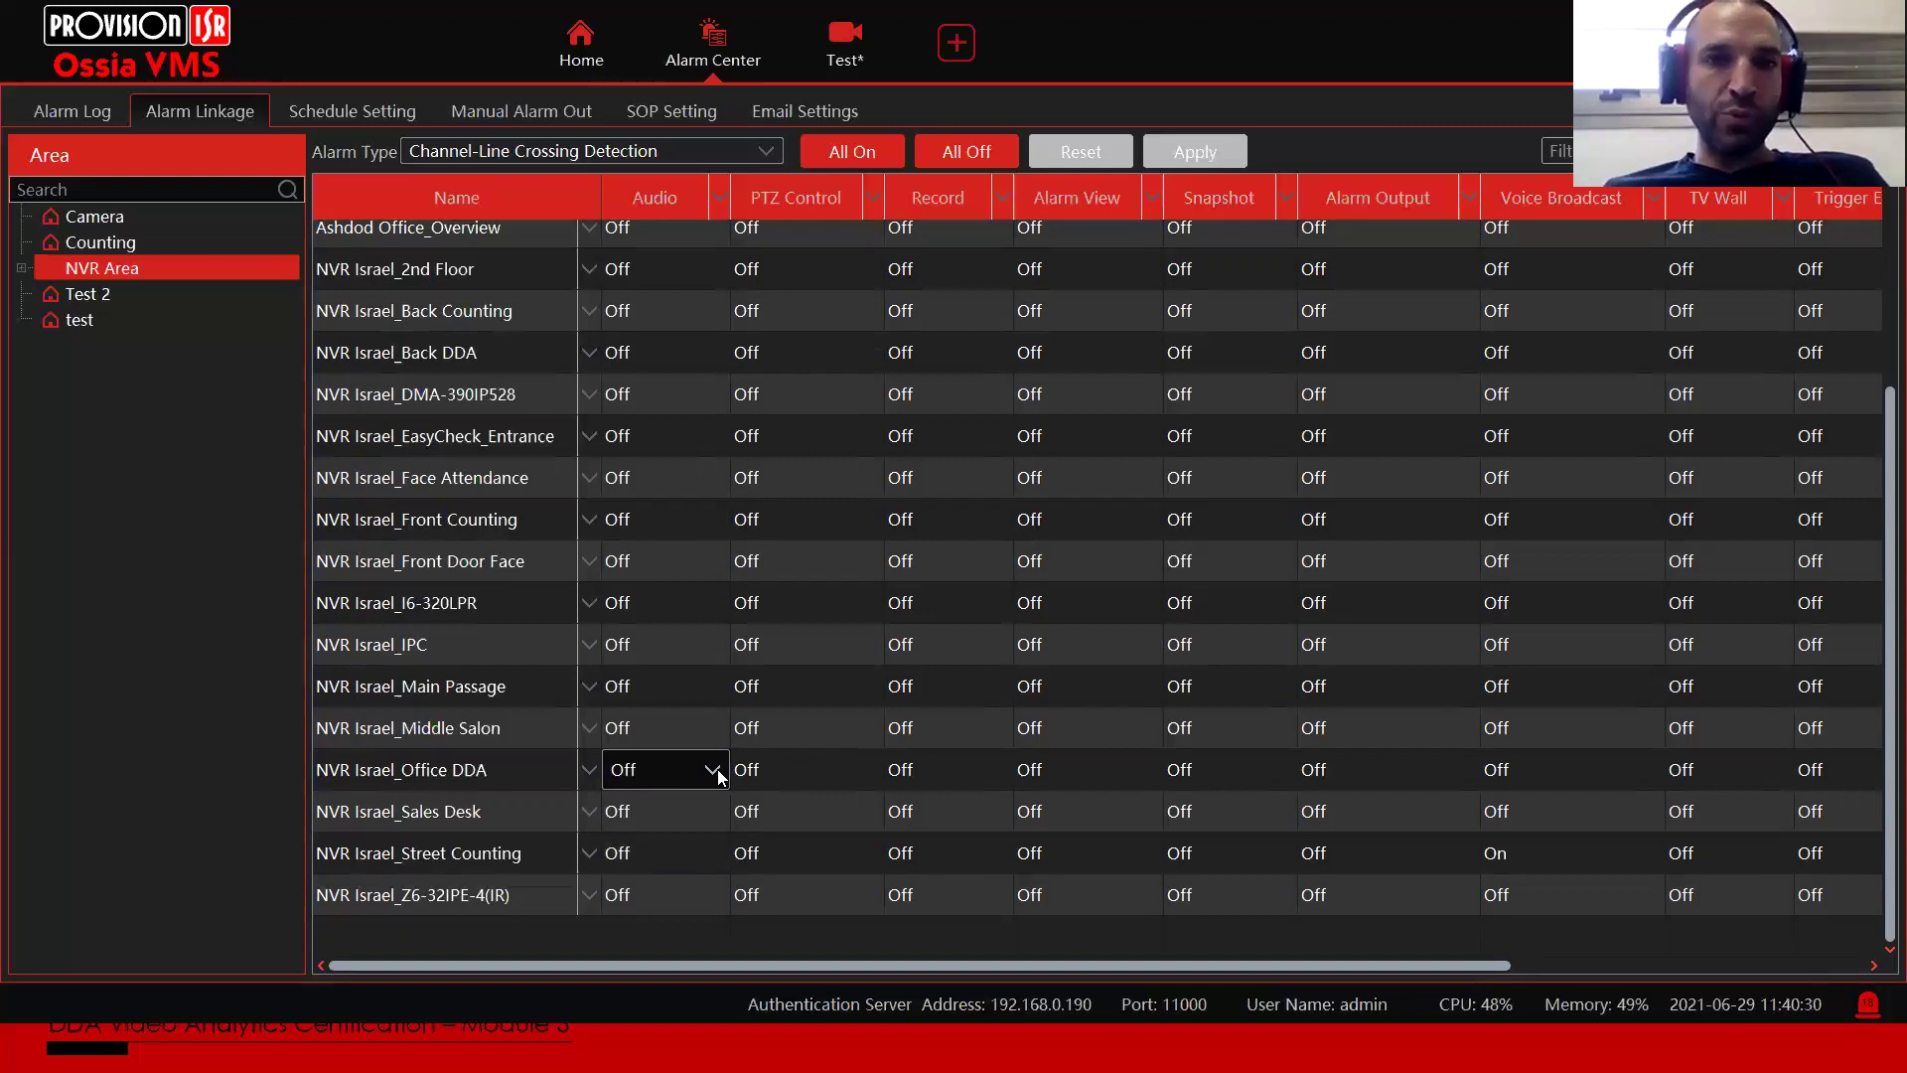
Step: Add camera 145_Z6-32IPE to Office DDA's PTZ Control linkage channels
left_click(789, 773)
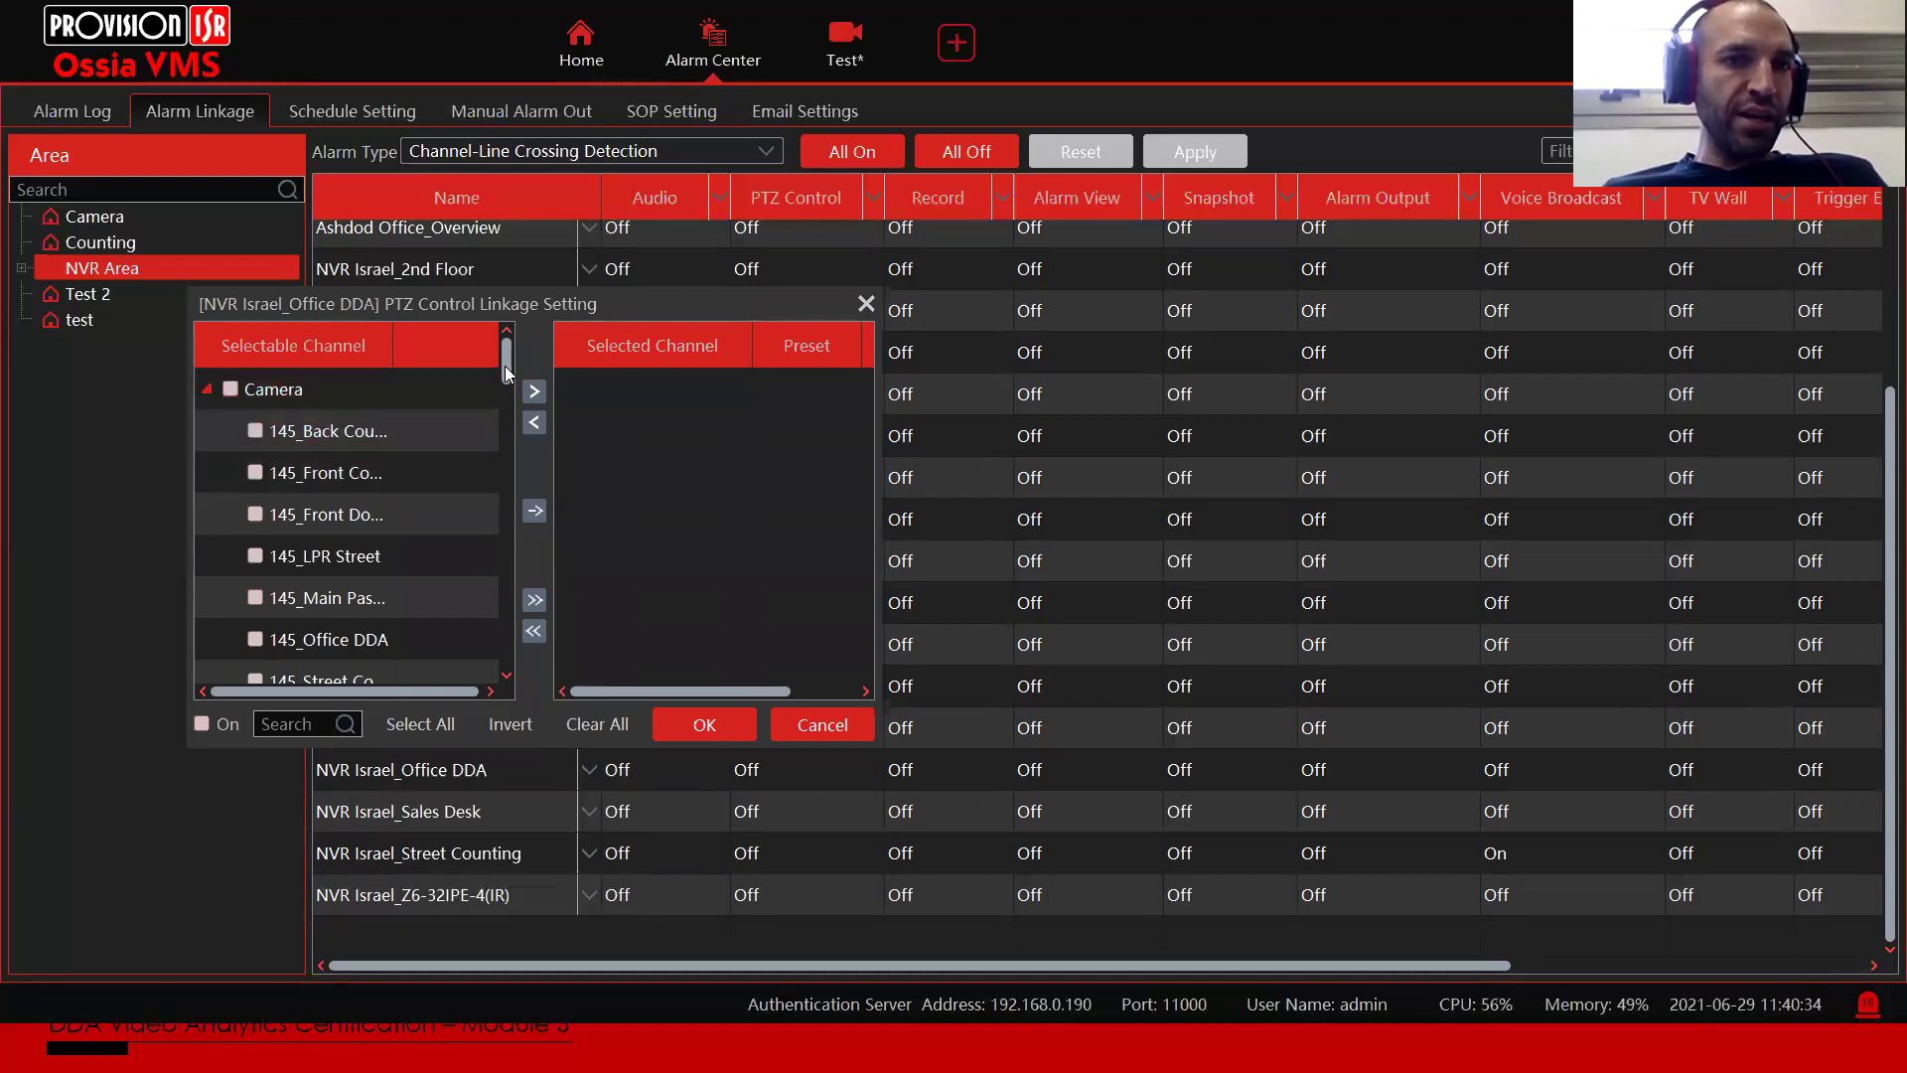
scroll(500, 406, "down", 3)
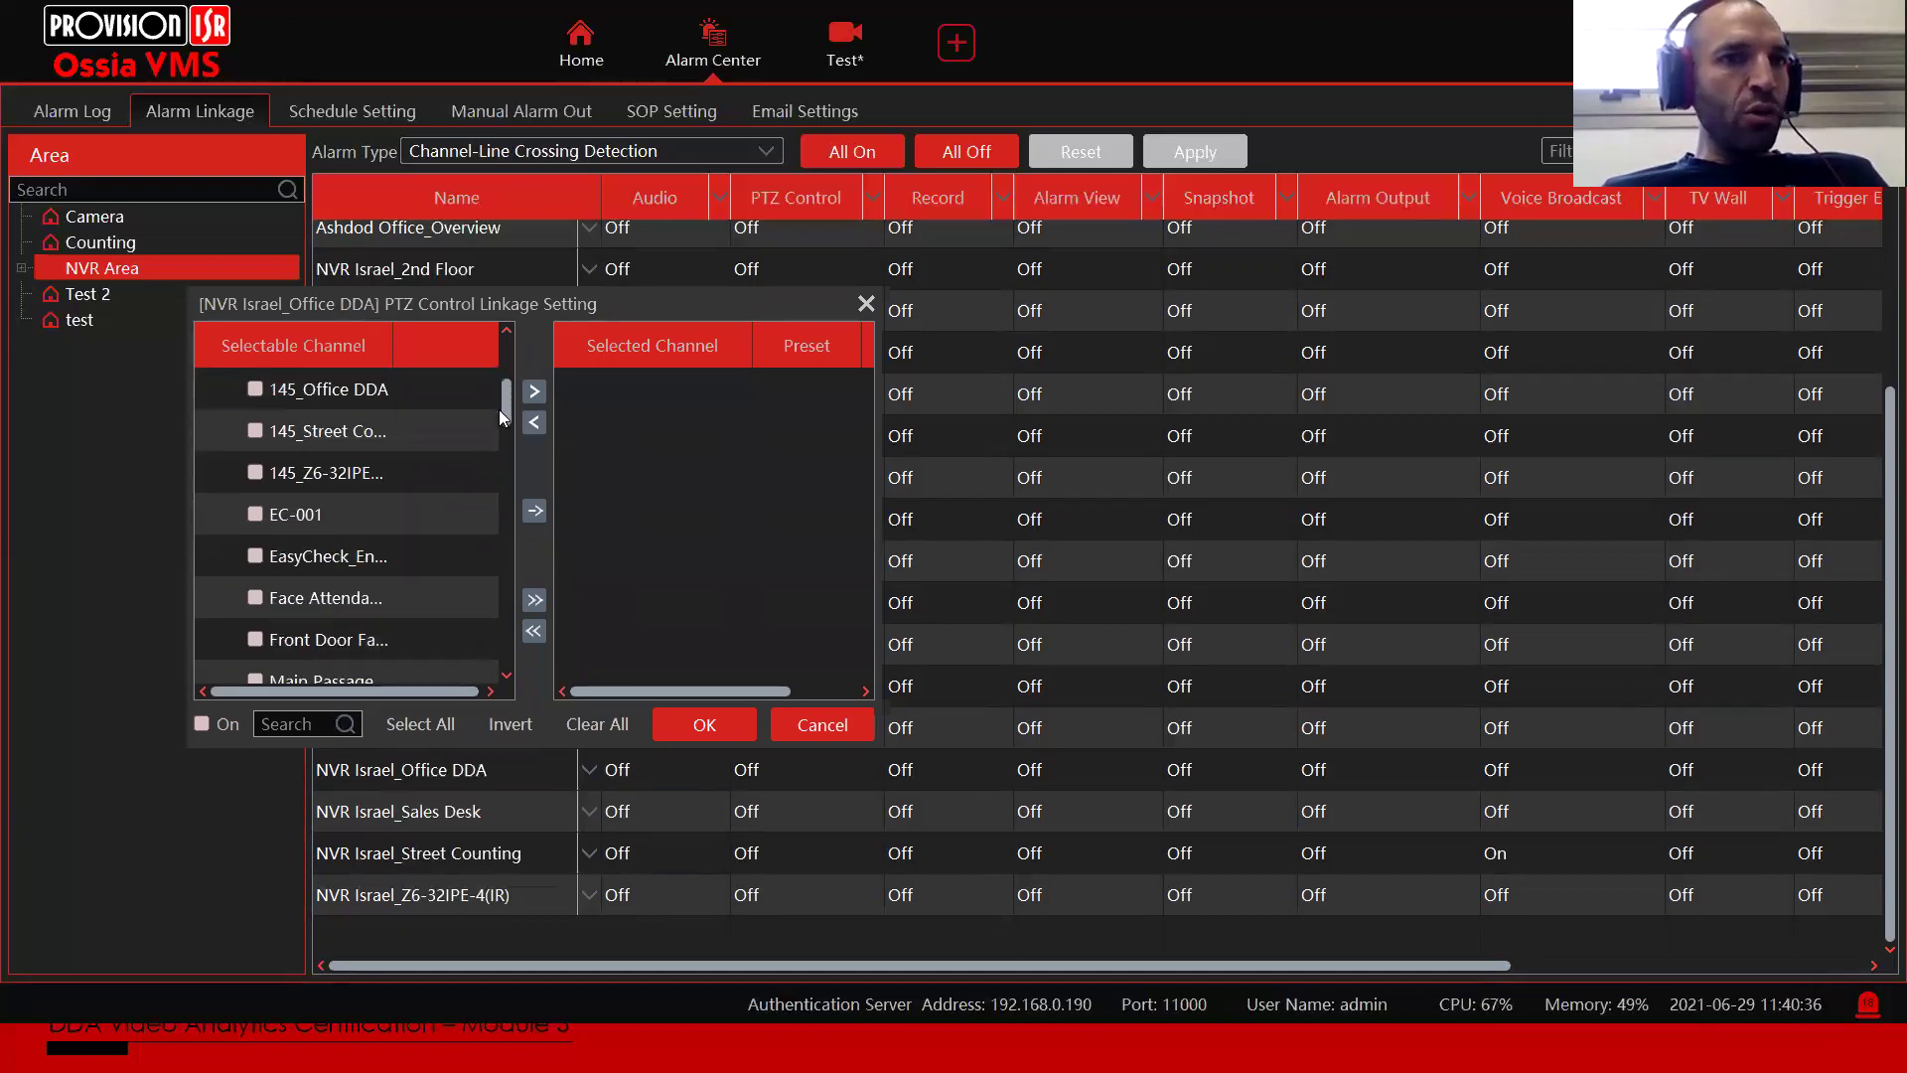
scroll(491, 436, "down", 1)
scroll(492, 419, "up", 2)
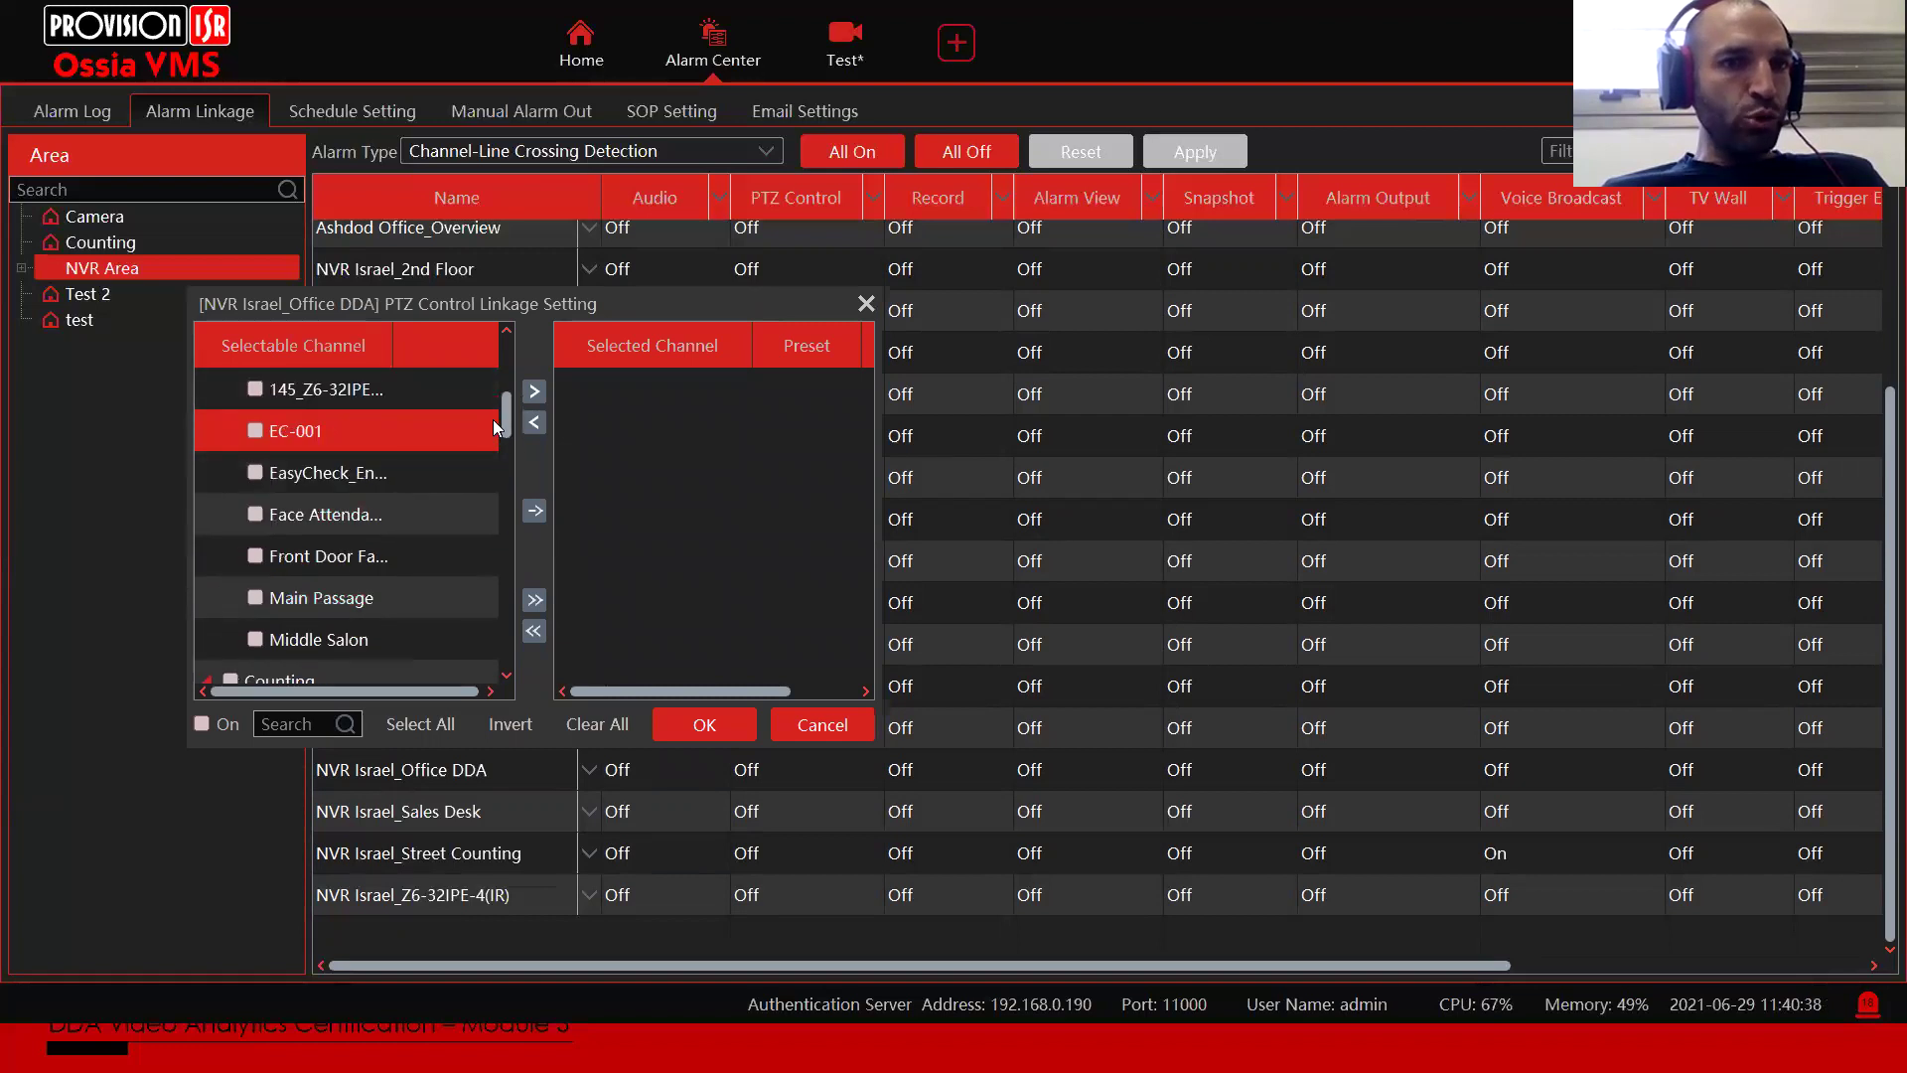
left_click(256, 389)
left_click(533, 391)
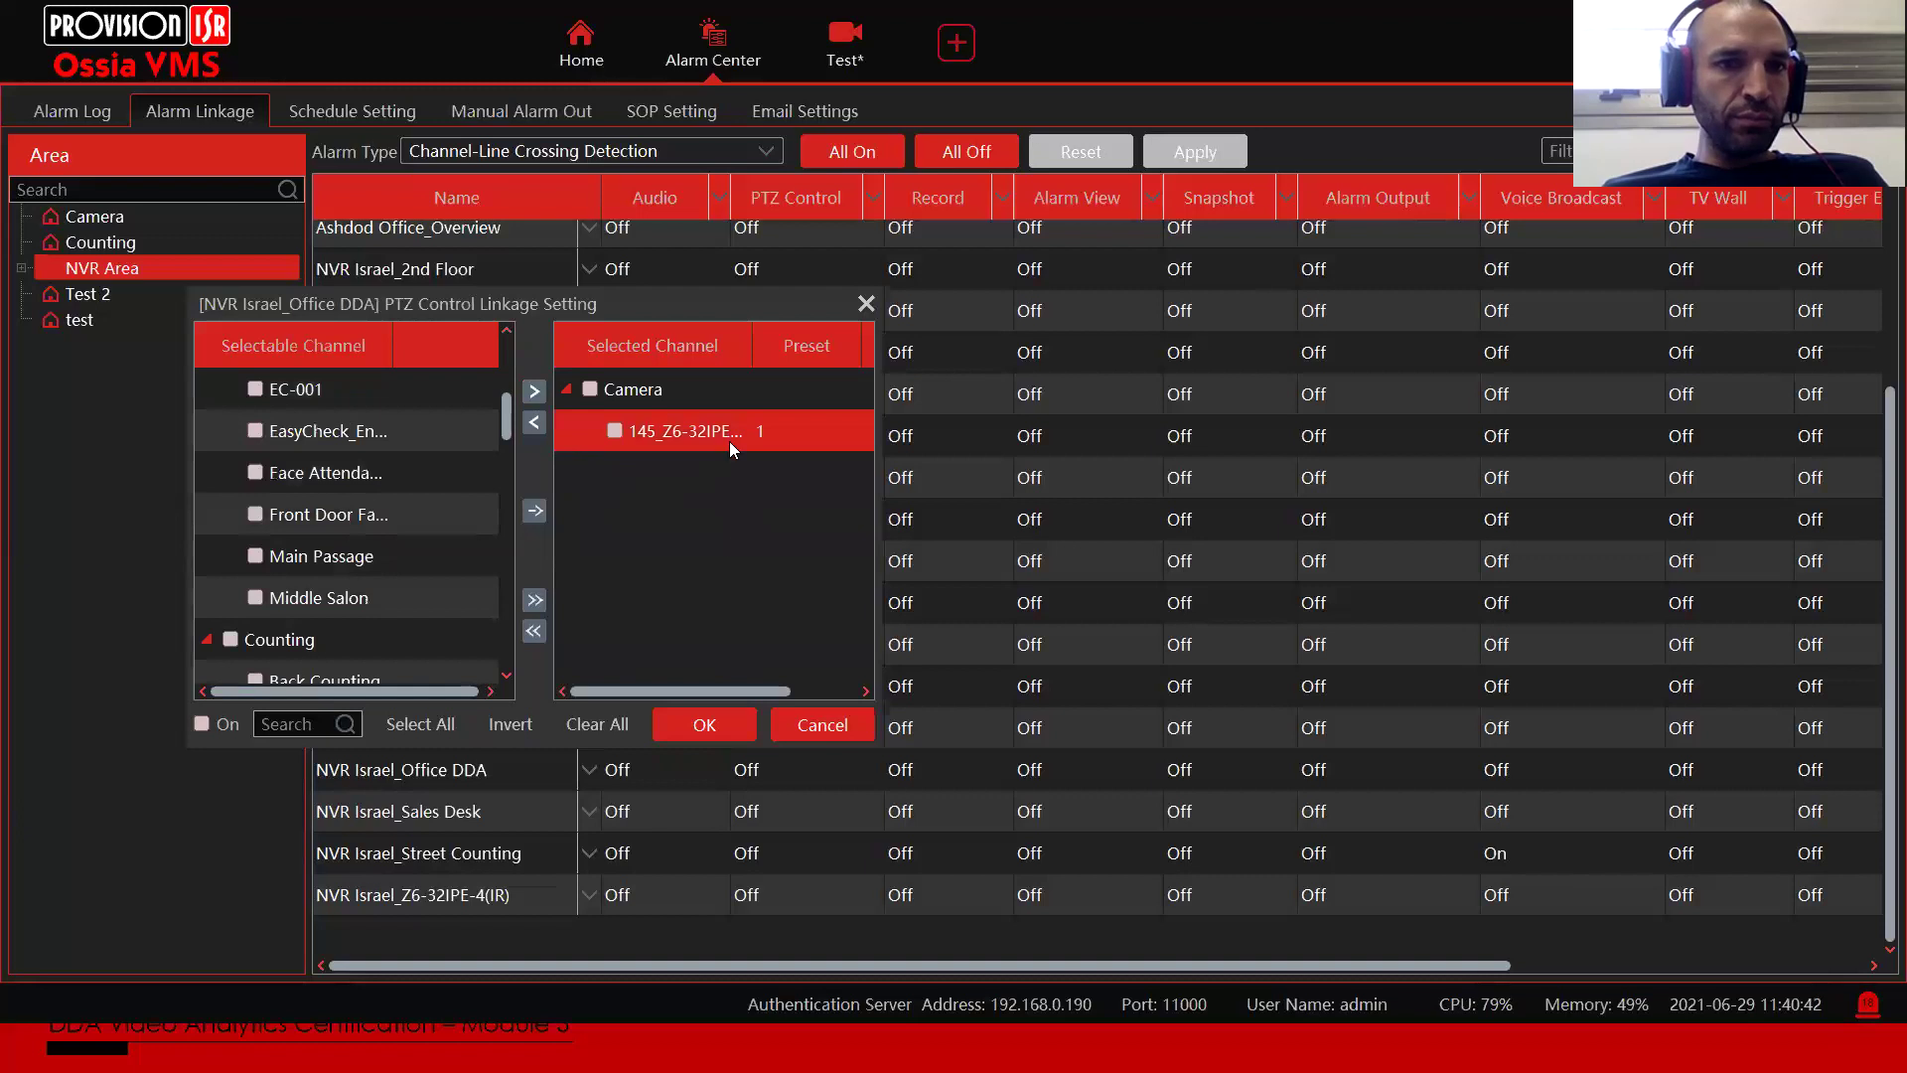
left_click(701, 725)
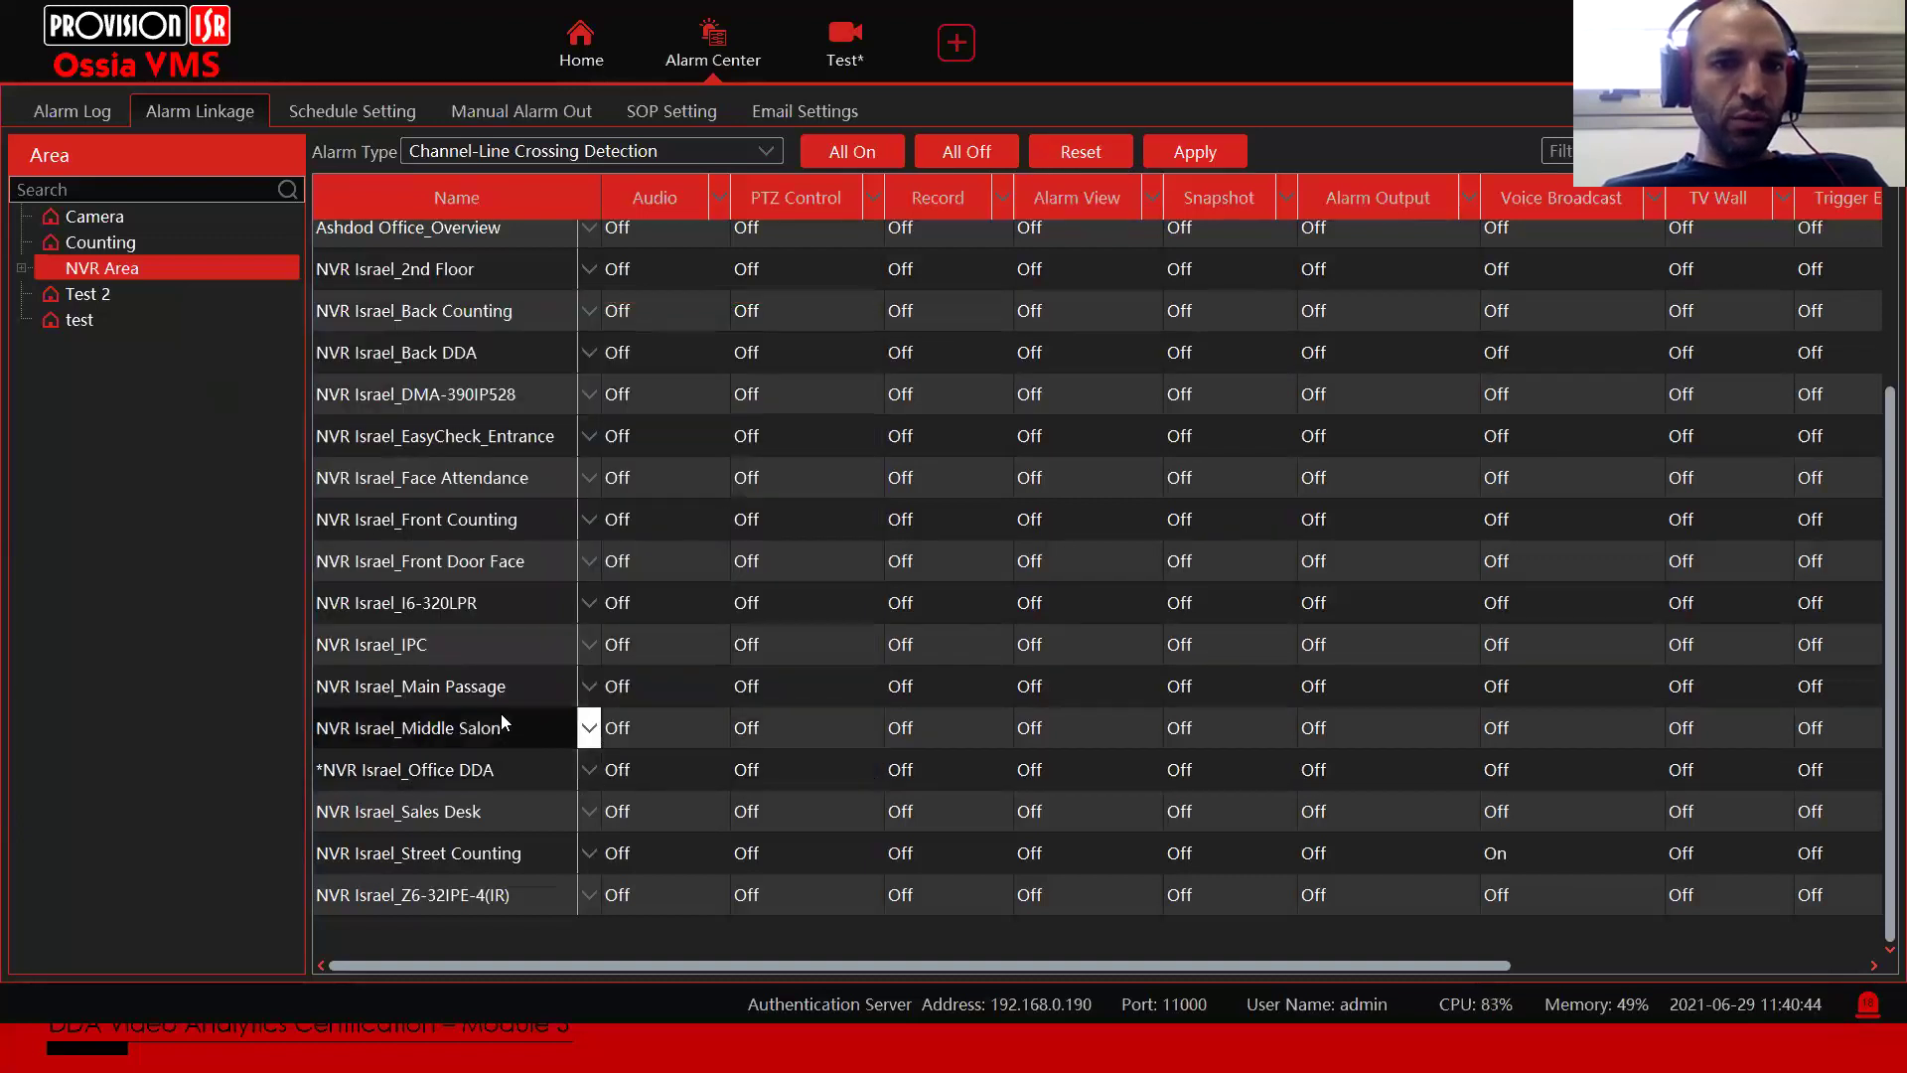
Step: Turn Office DDA's PTZ Control linkage On, calling preset 1 on the linked camera
left_click(805, 770)
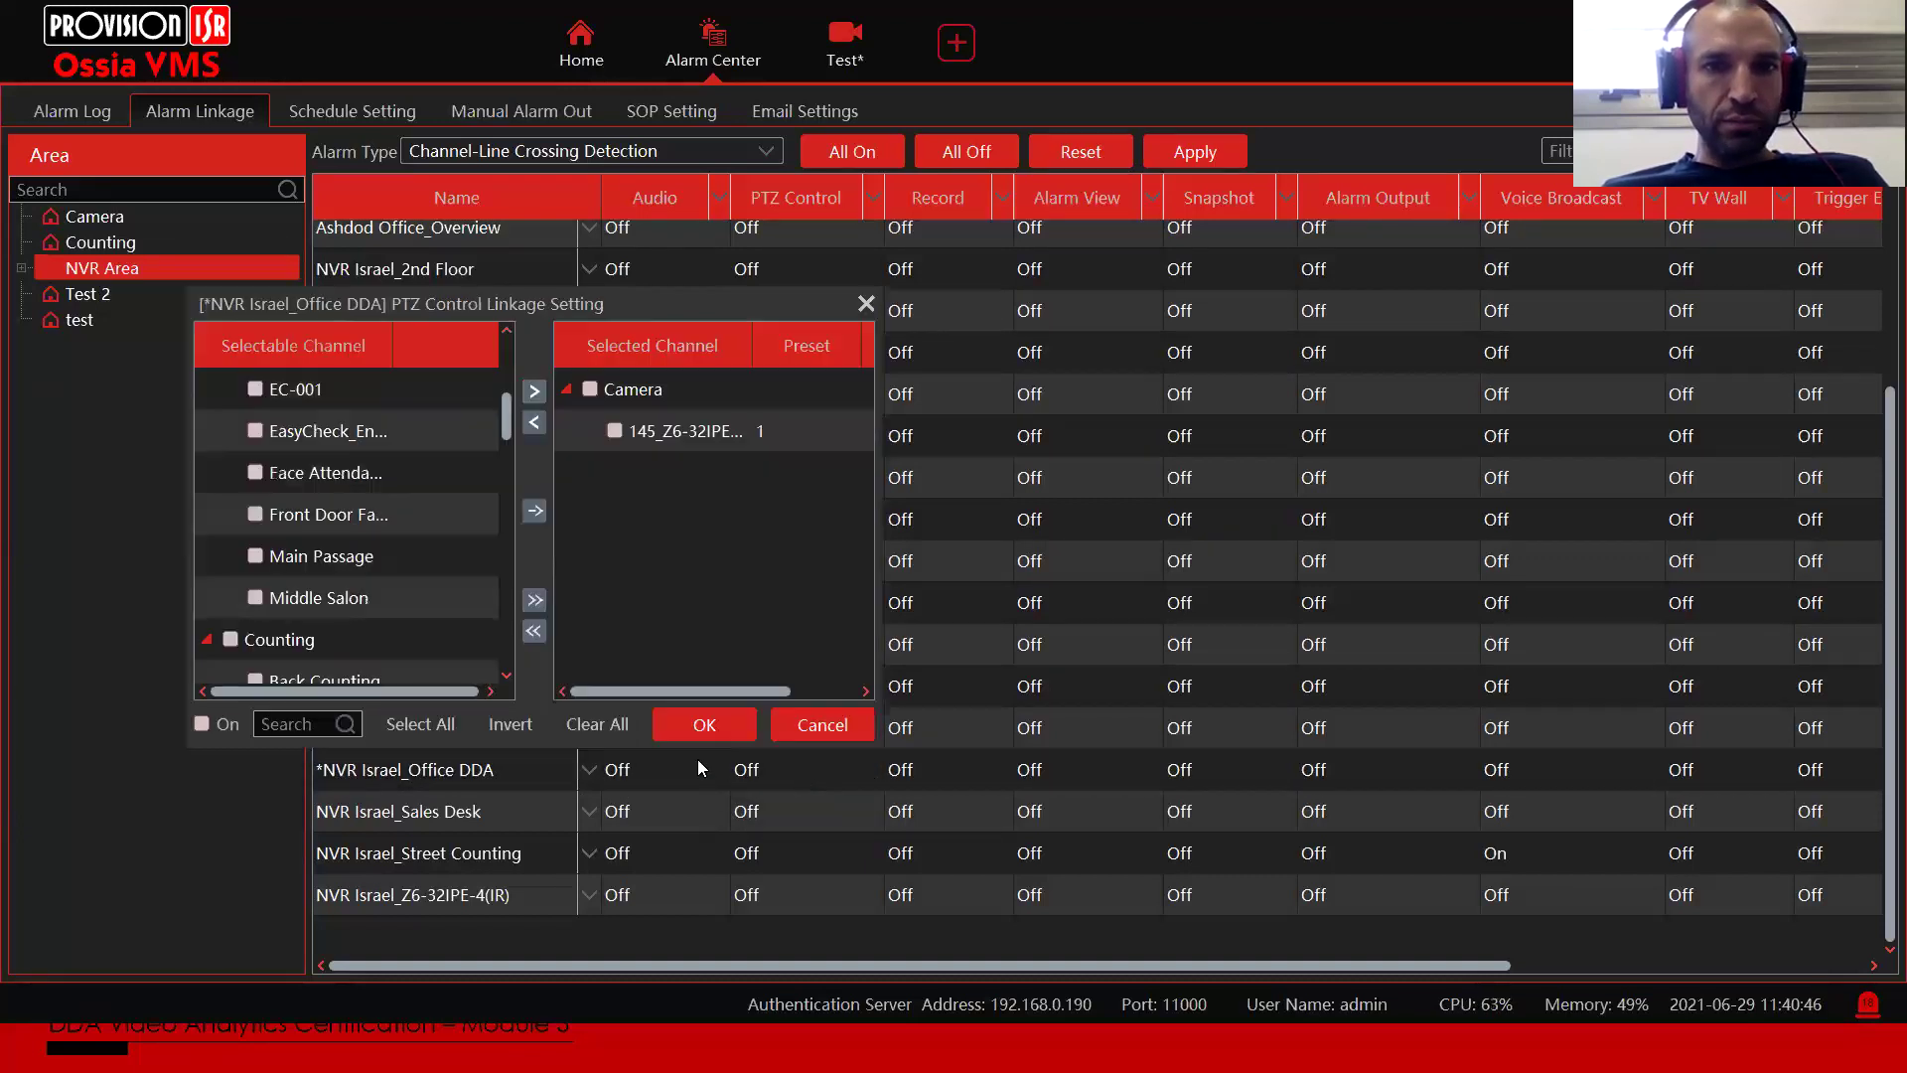
left_click(202, 724)
left_click(770, 434)
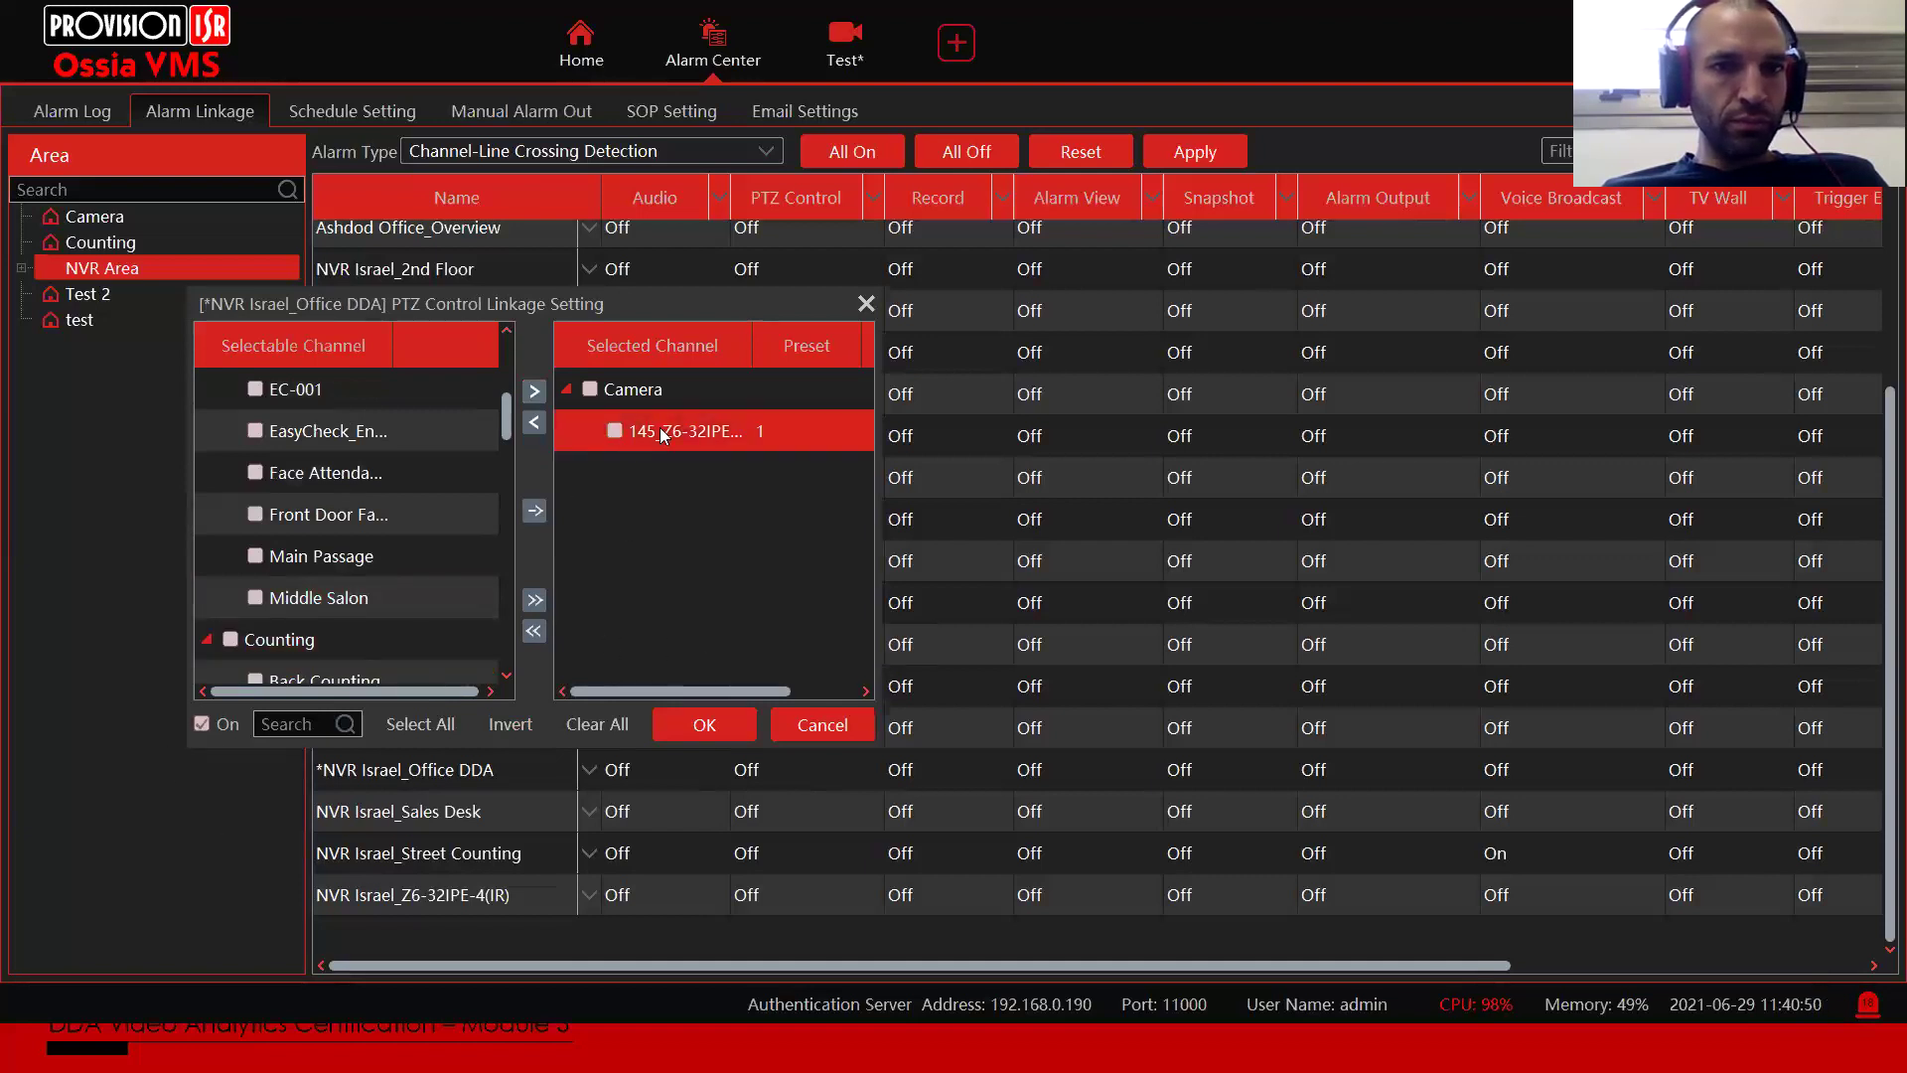
left_click(787, 443)
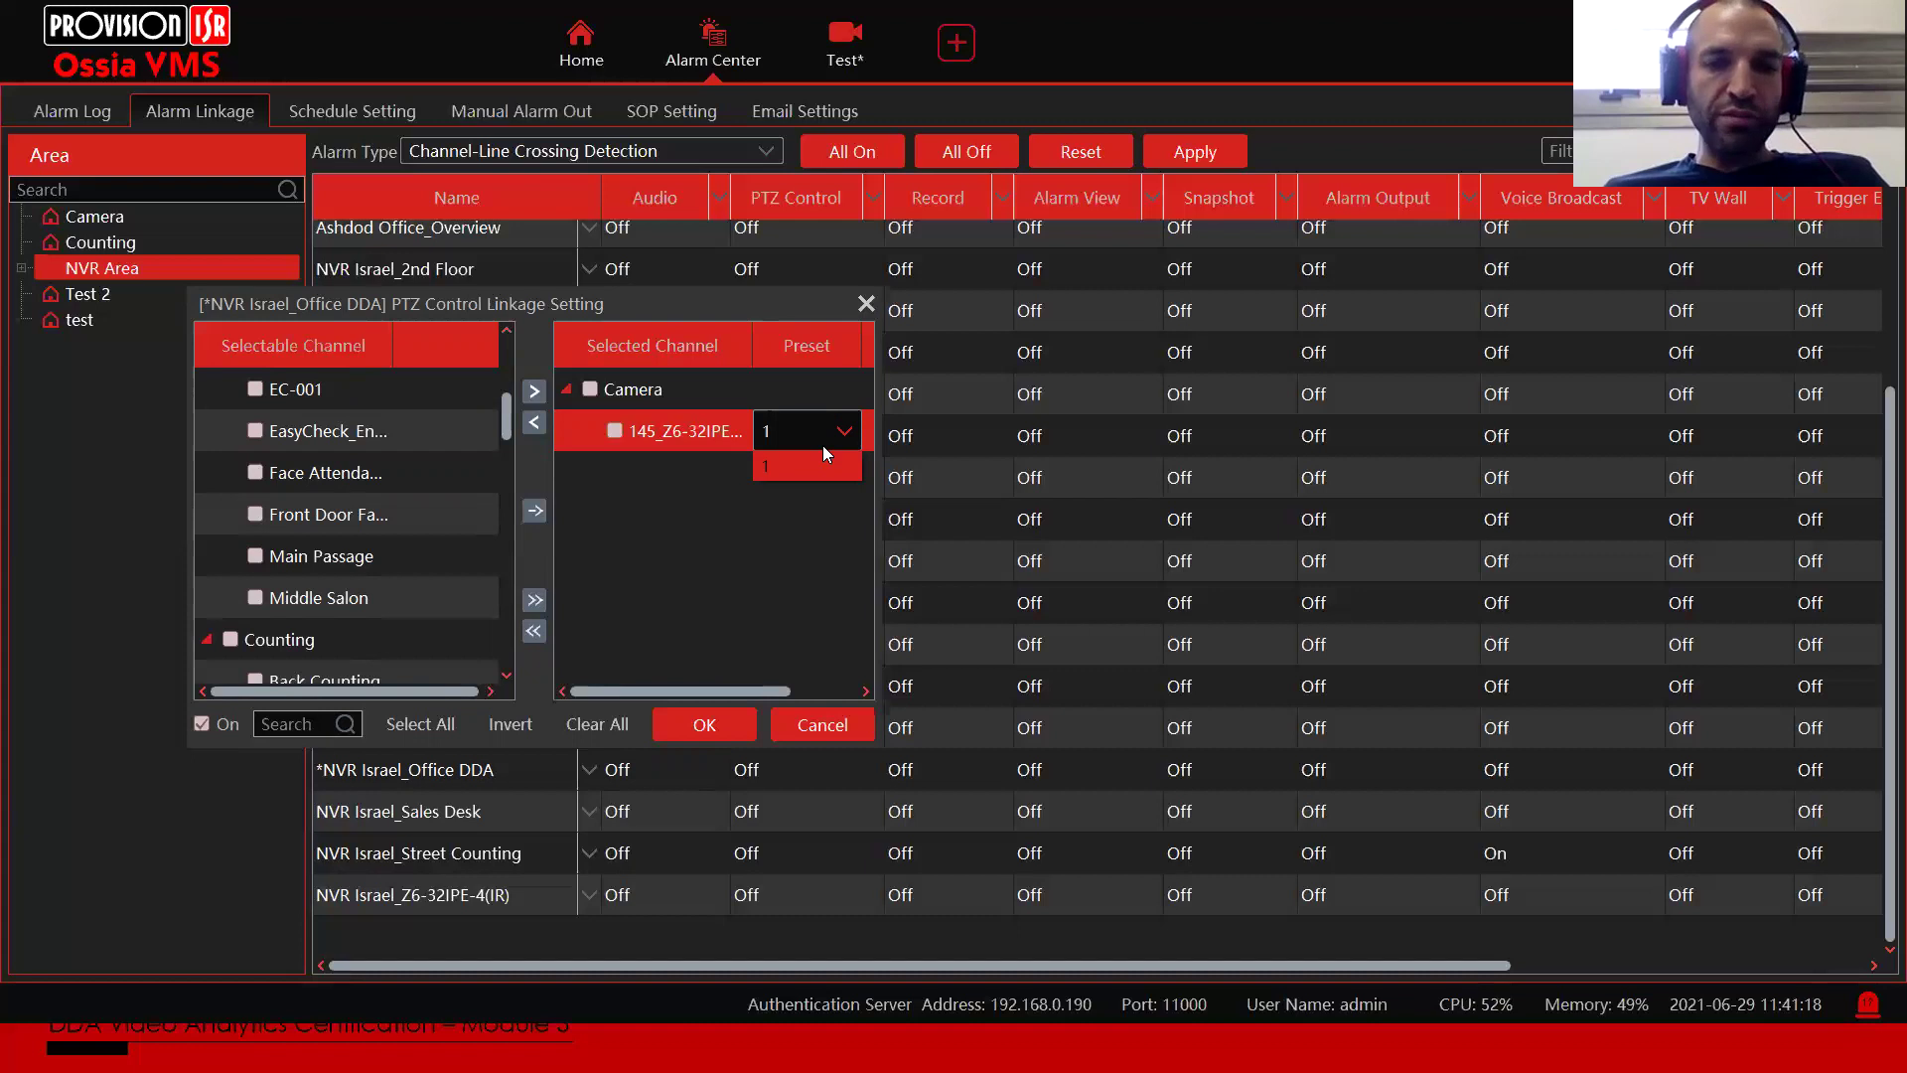
left_click(782, 477)
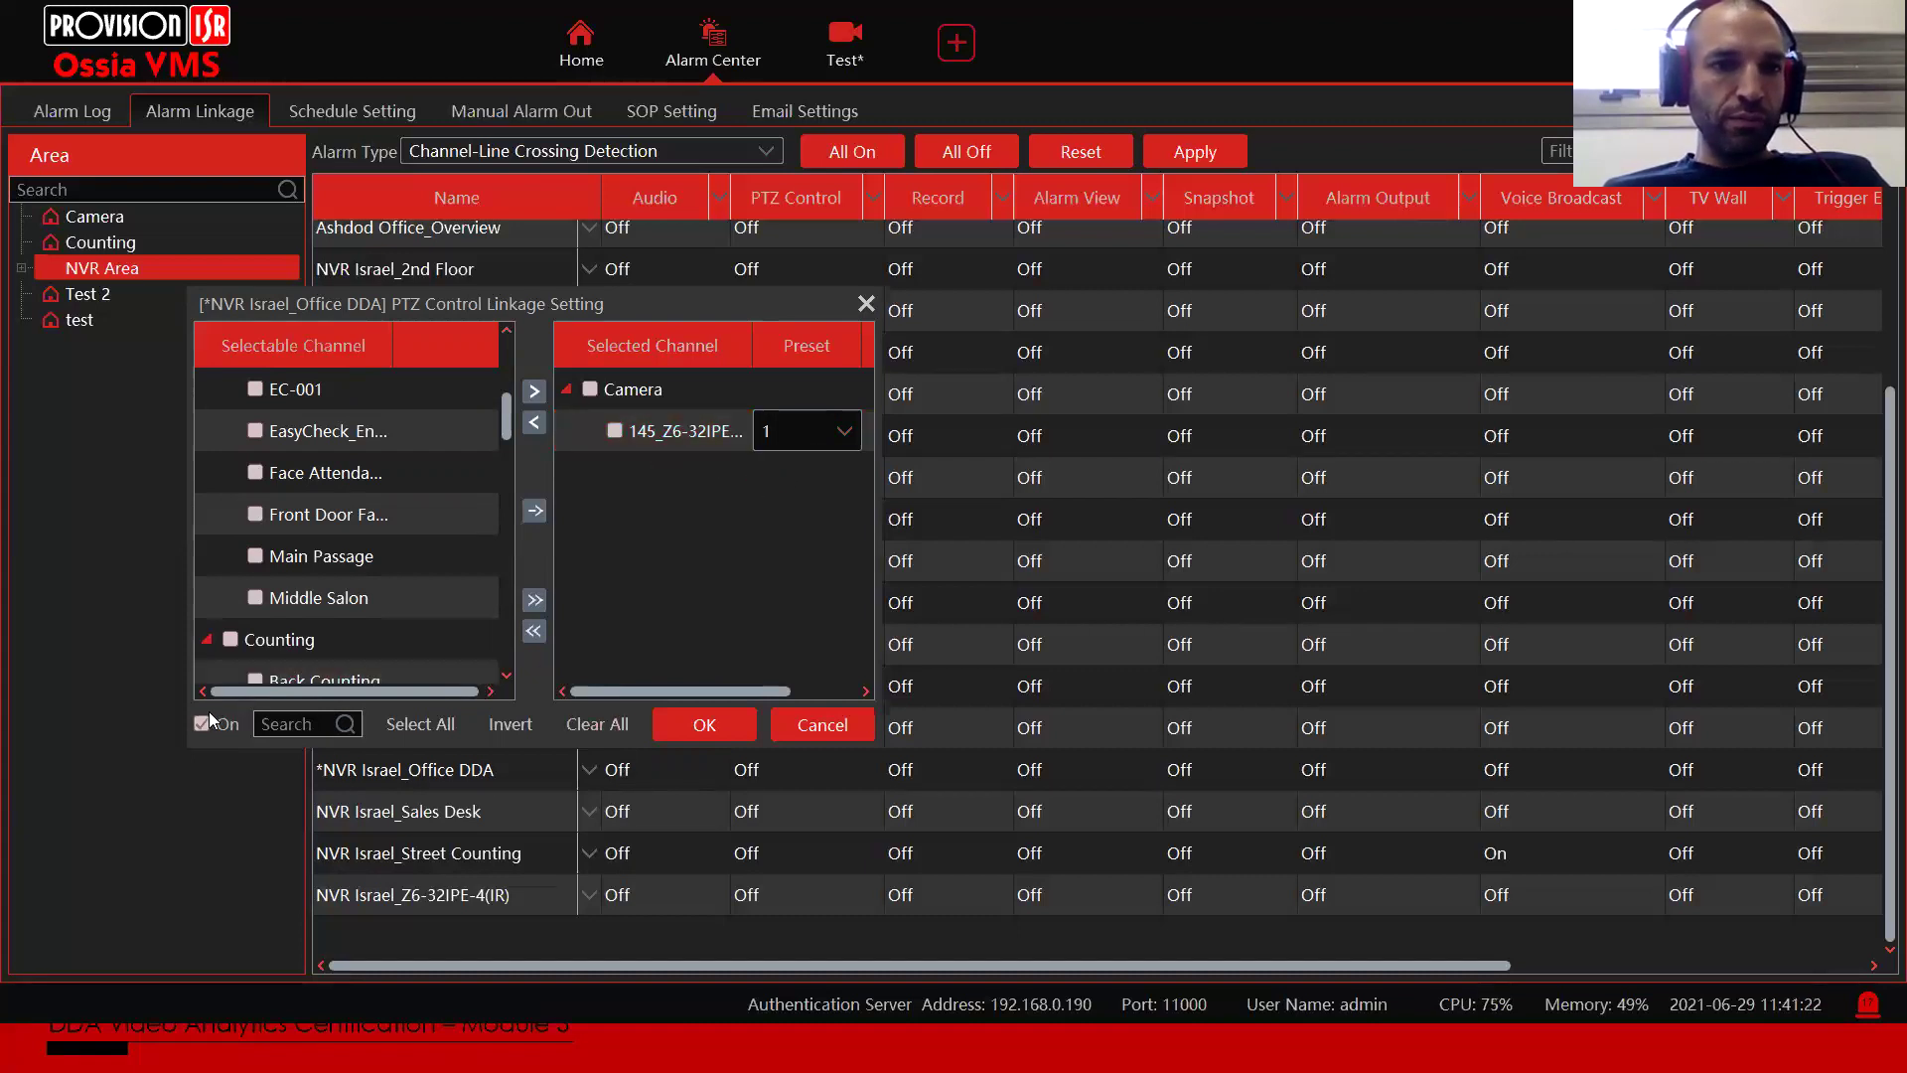
left_click(701, 722)
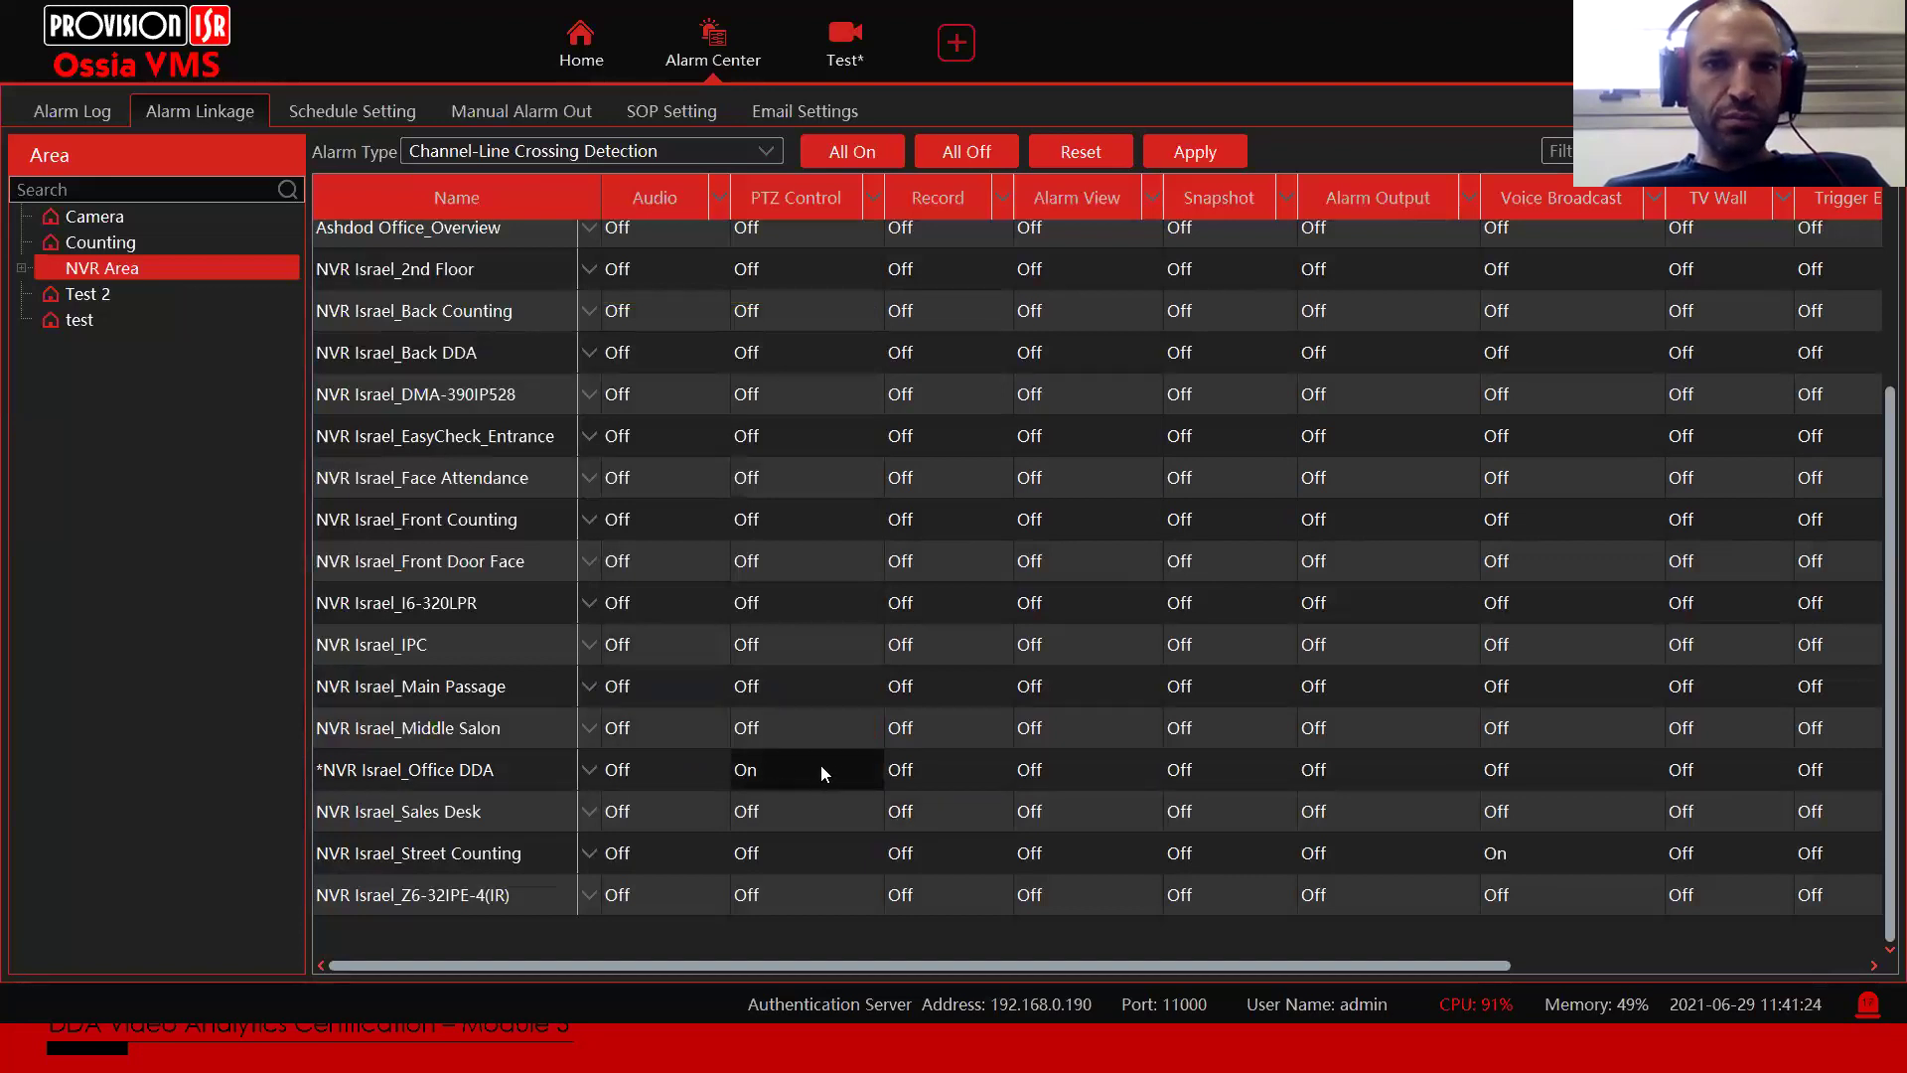
left_click(946, 782)
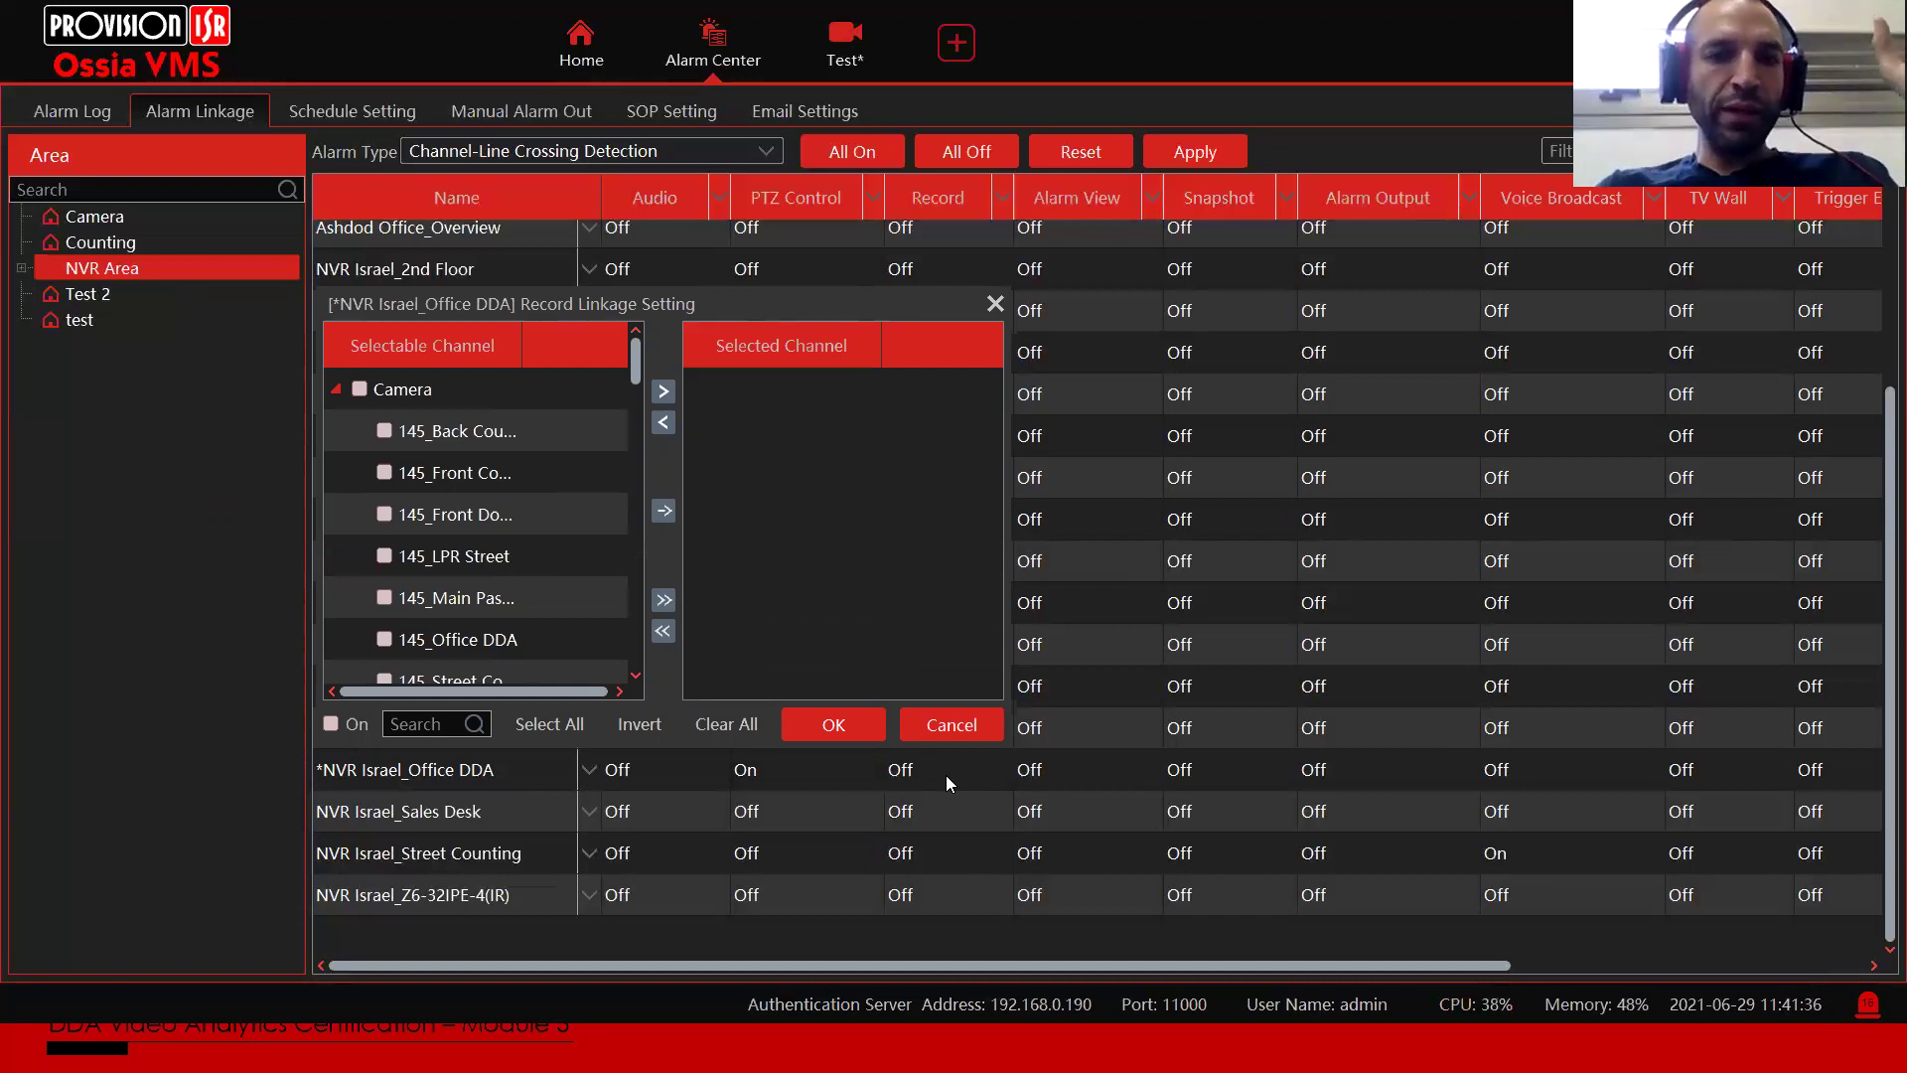
left_click(917, 734)
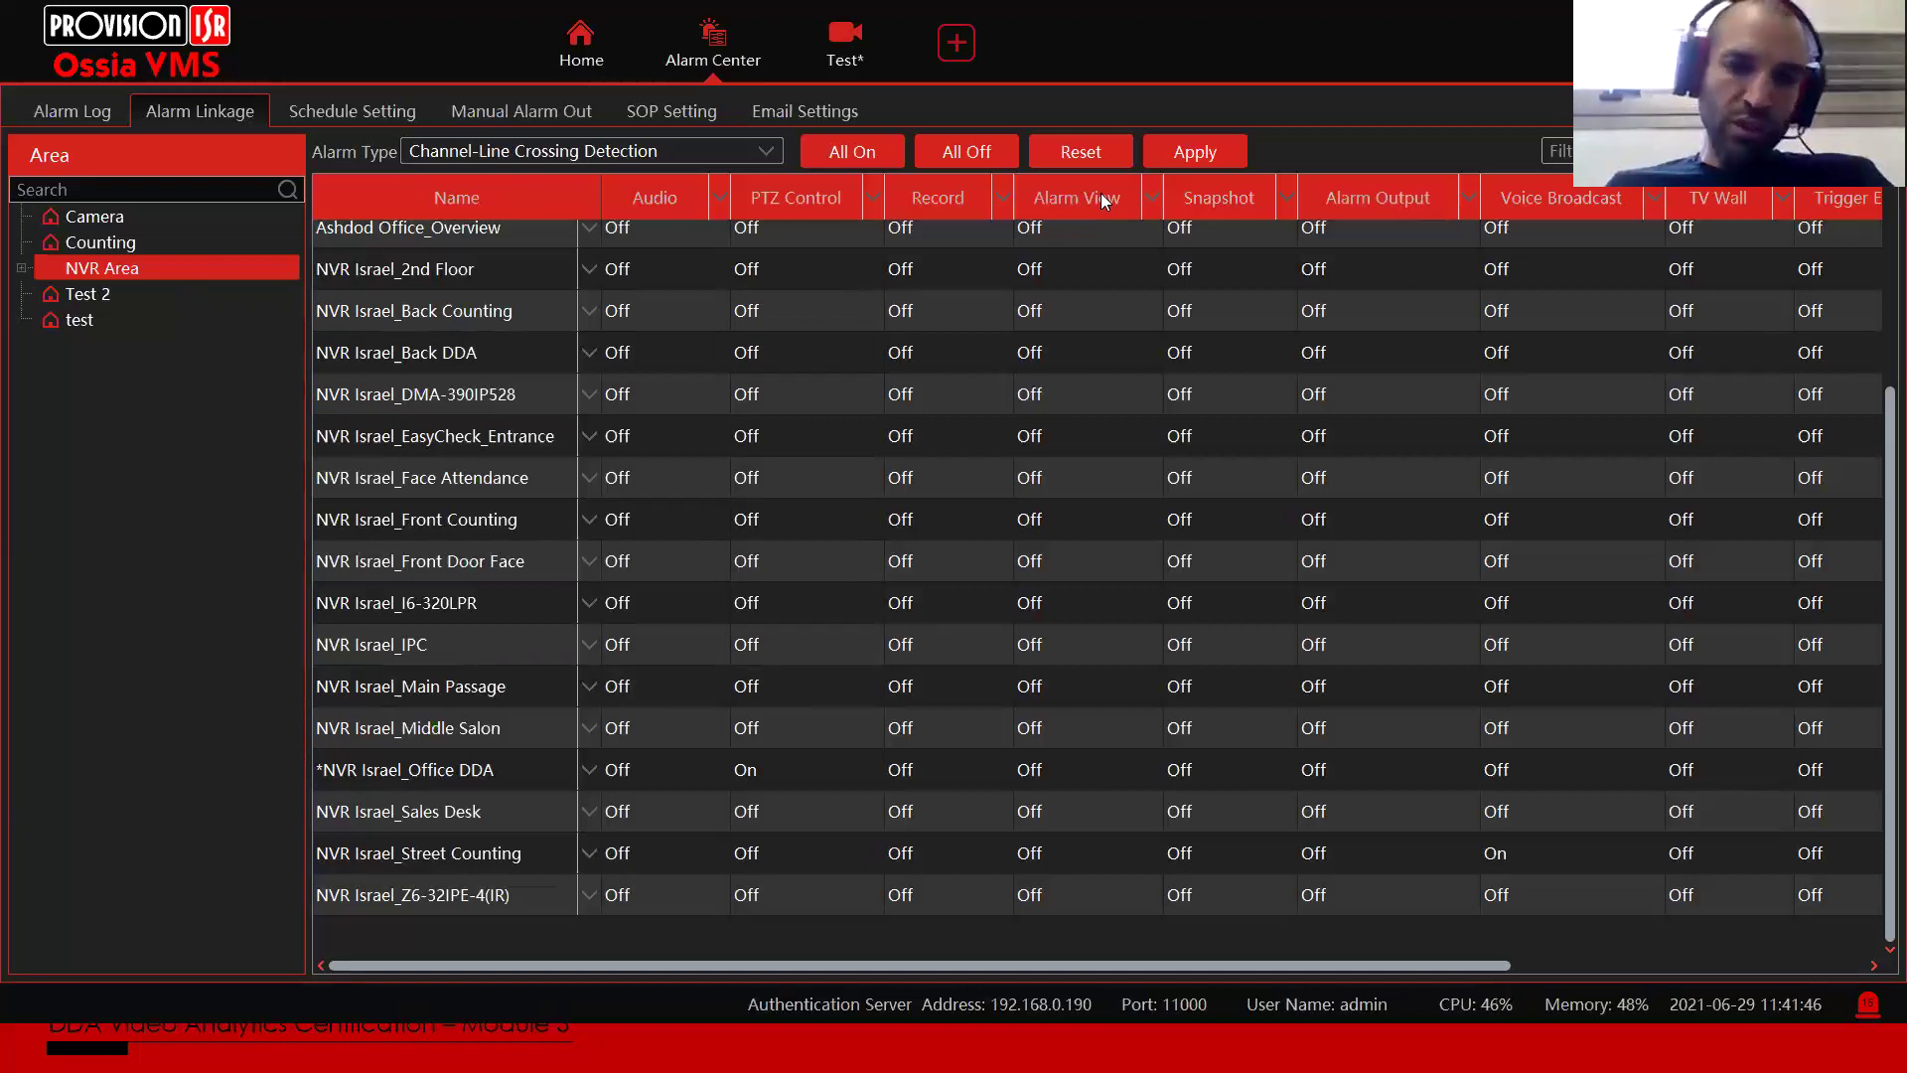
Step: Discard pending changes and keep alarm pages auto-closing after 30Sec in Alarm View settings
left_click(563, 44)
left_click(1003, 610)
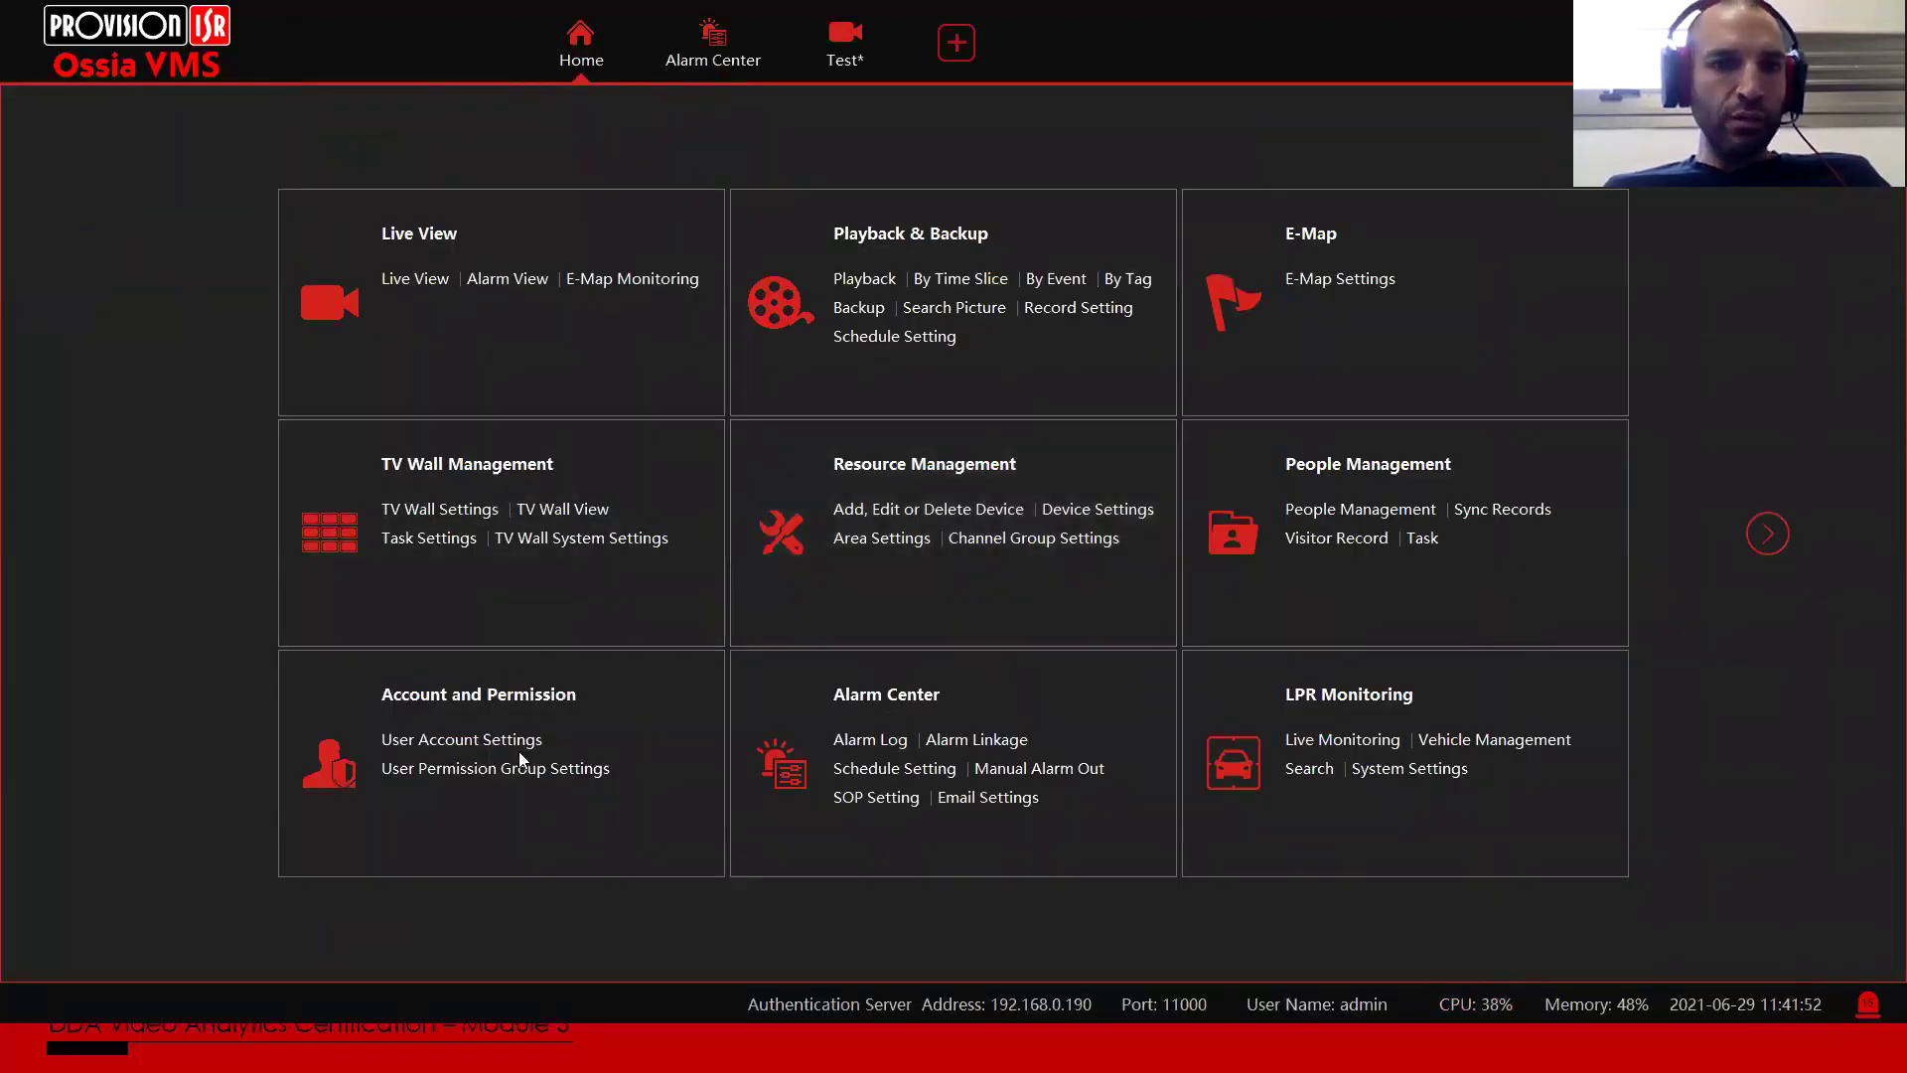
scroll(502, 795, "down", 1)
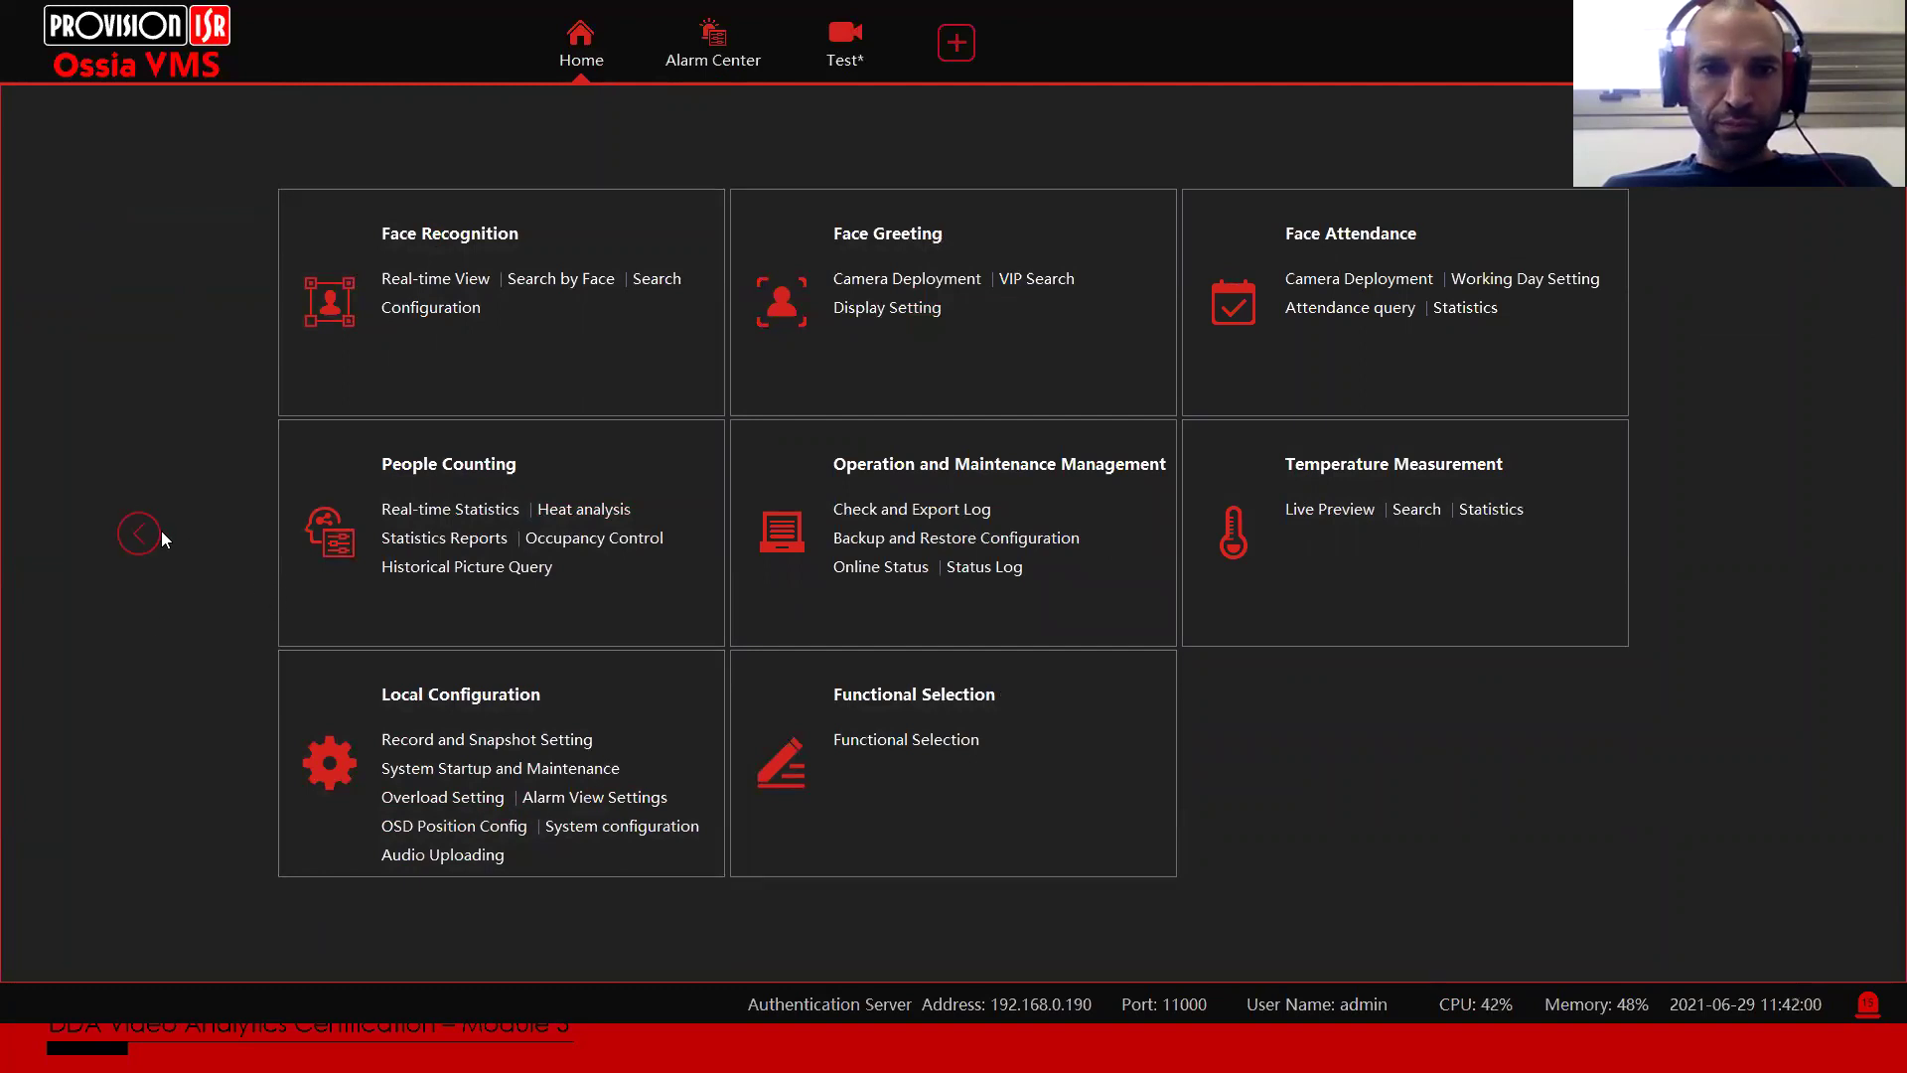
left_click(576, 807)
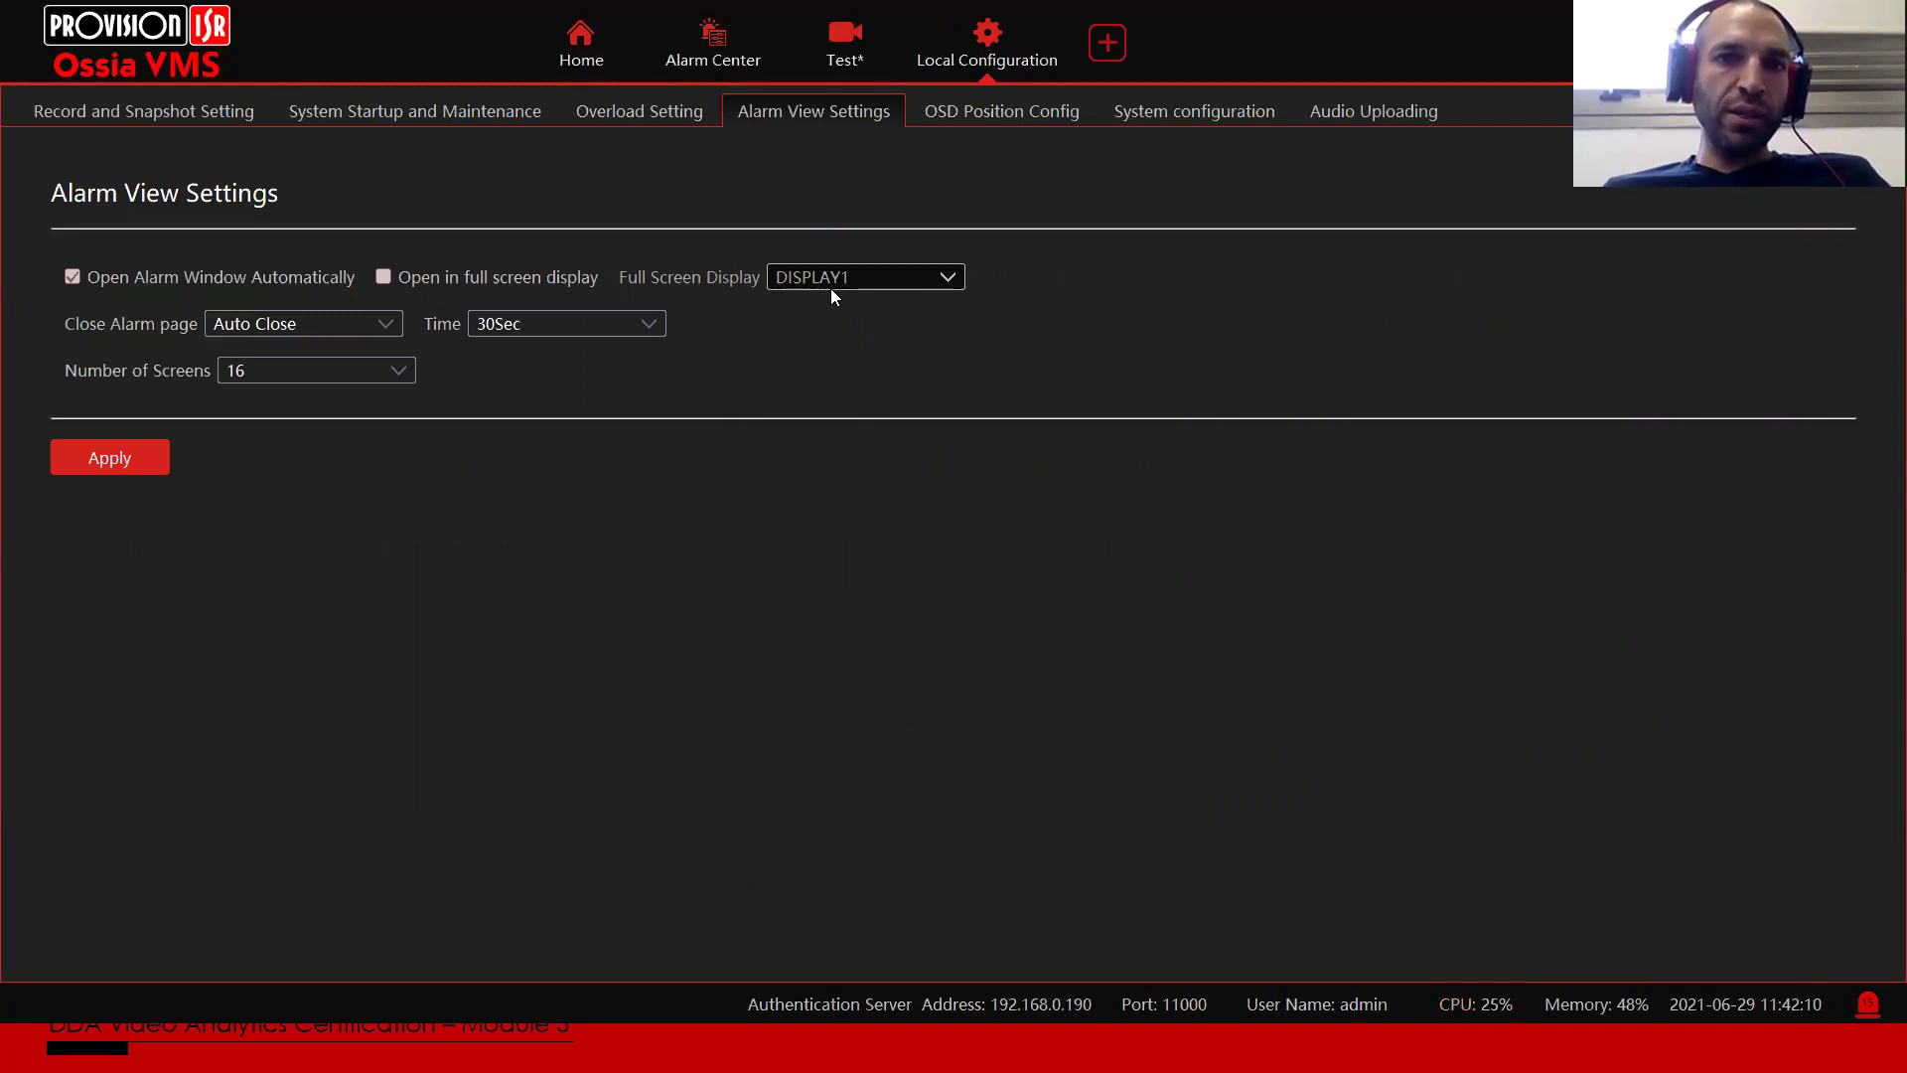
left_click(230, 326)
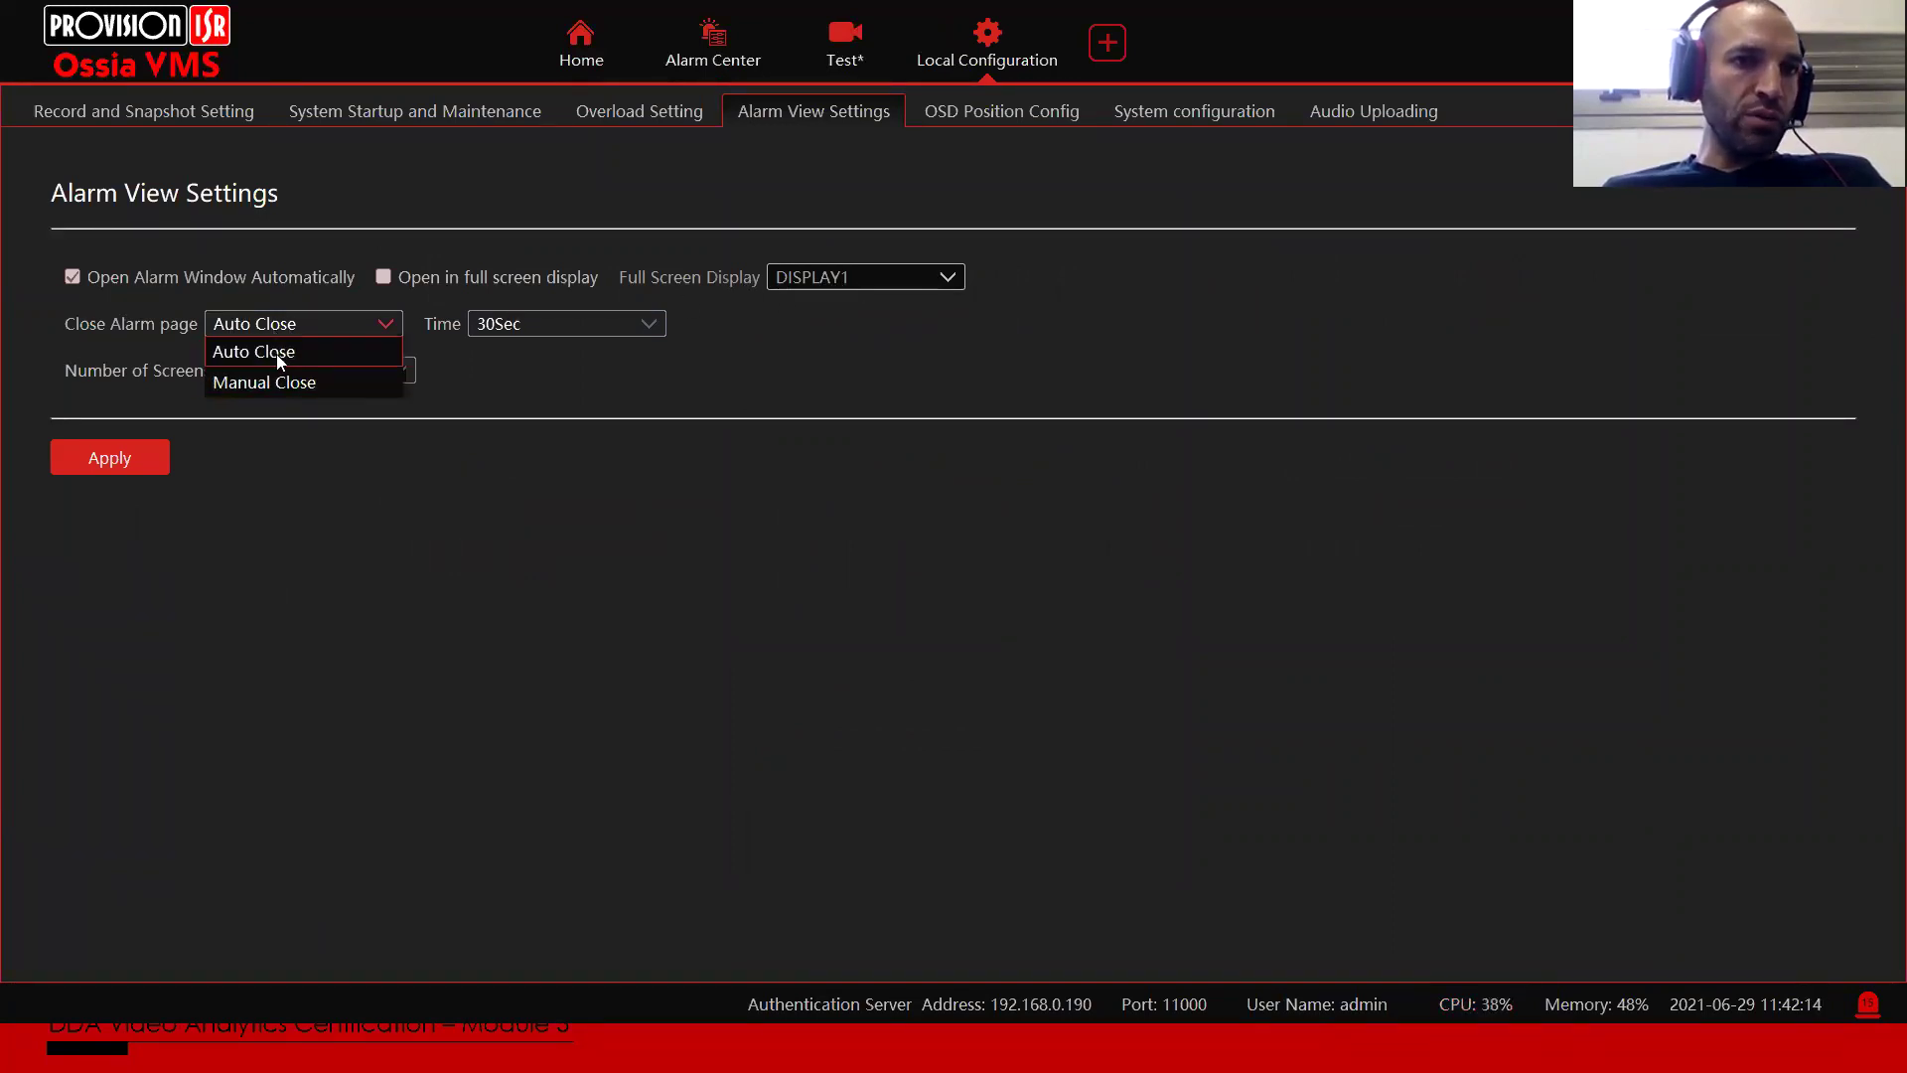
left_click(323, 349)
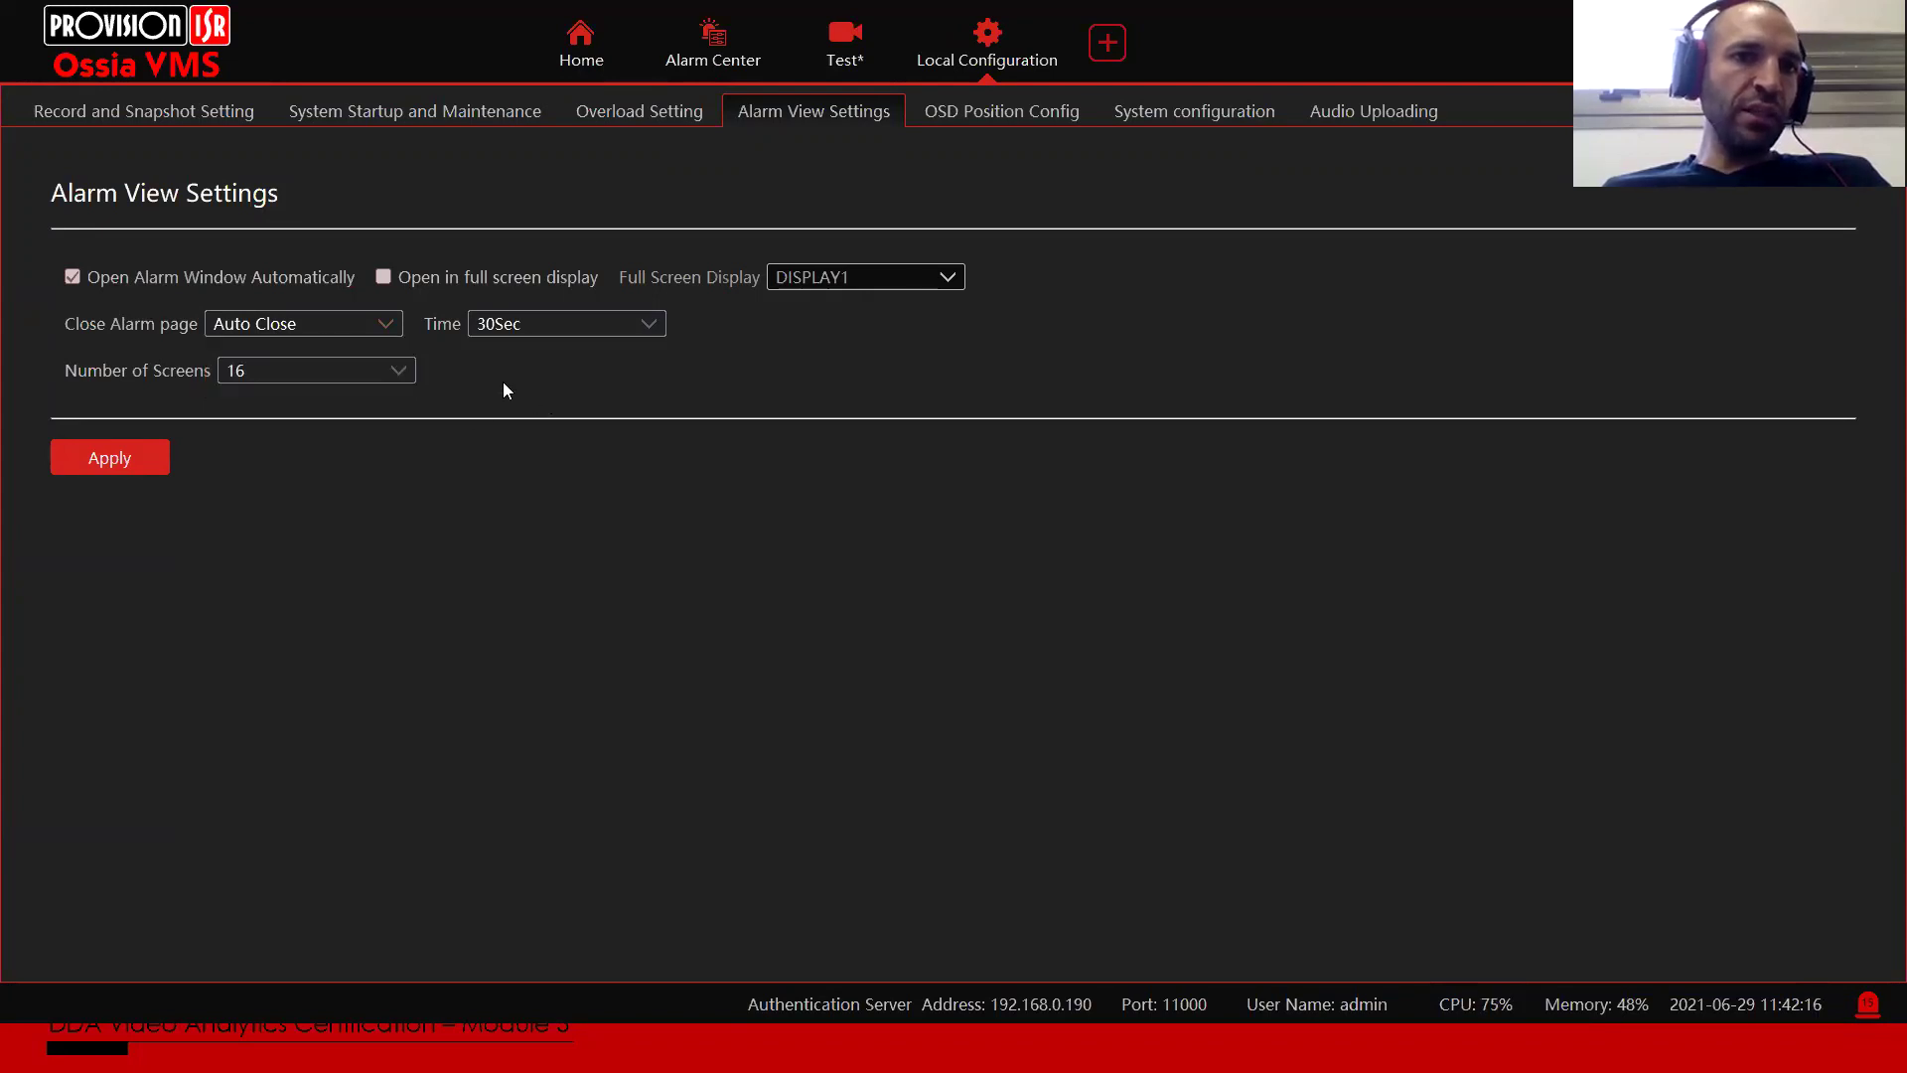
left_click(528, 324)
left_click(532, 326)
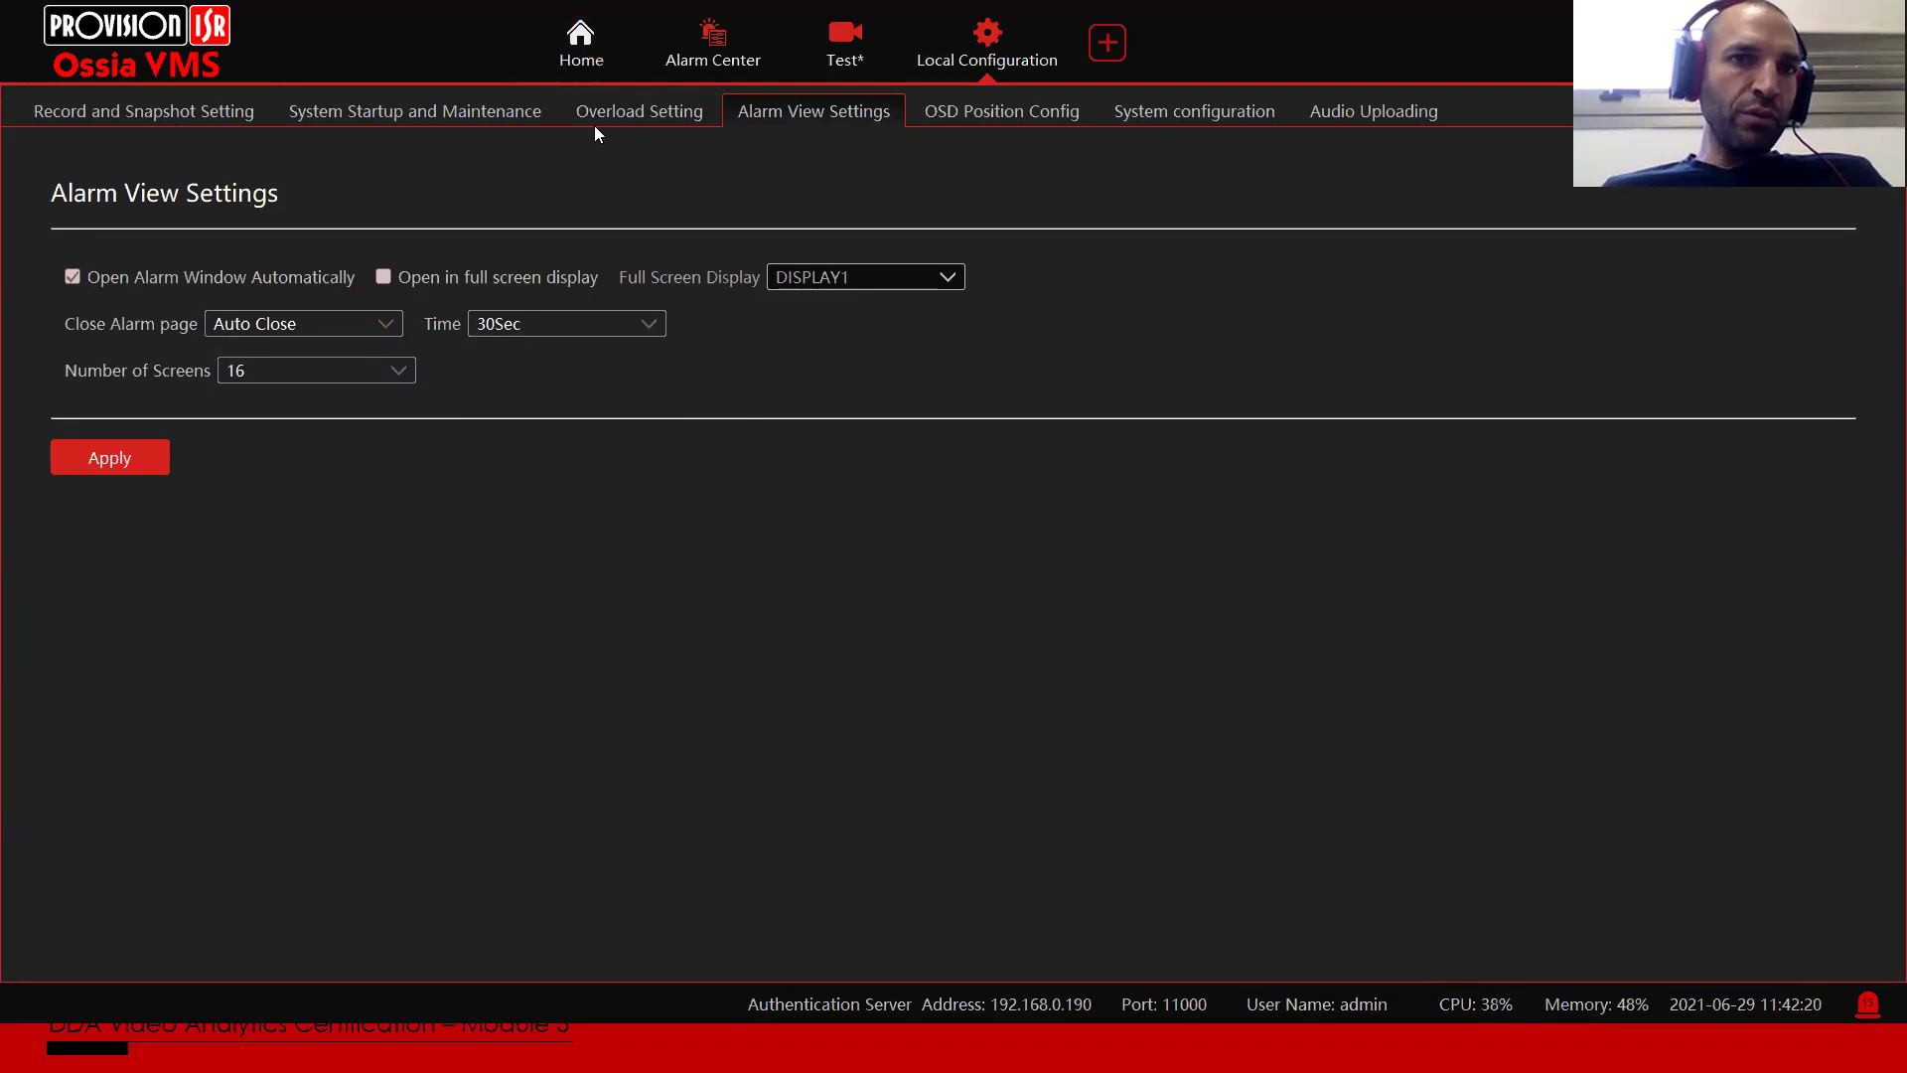
Step: View the Alarm View grid from the dashboard, then open Alarm Linkage settings
left_click(564, 71)
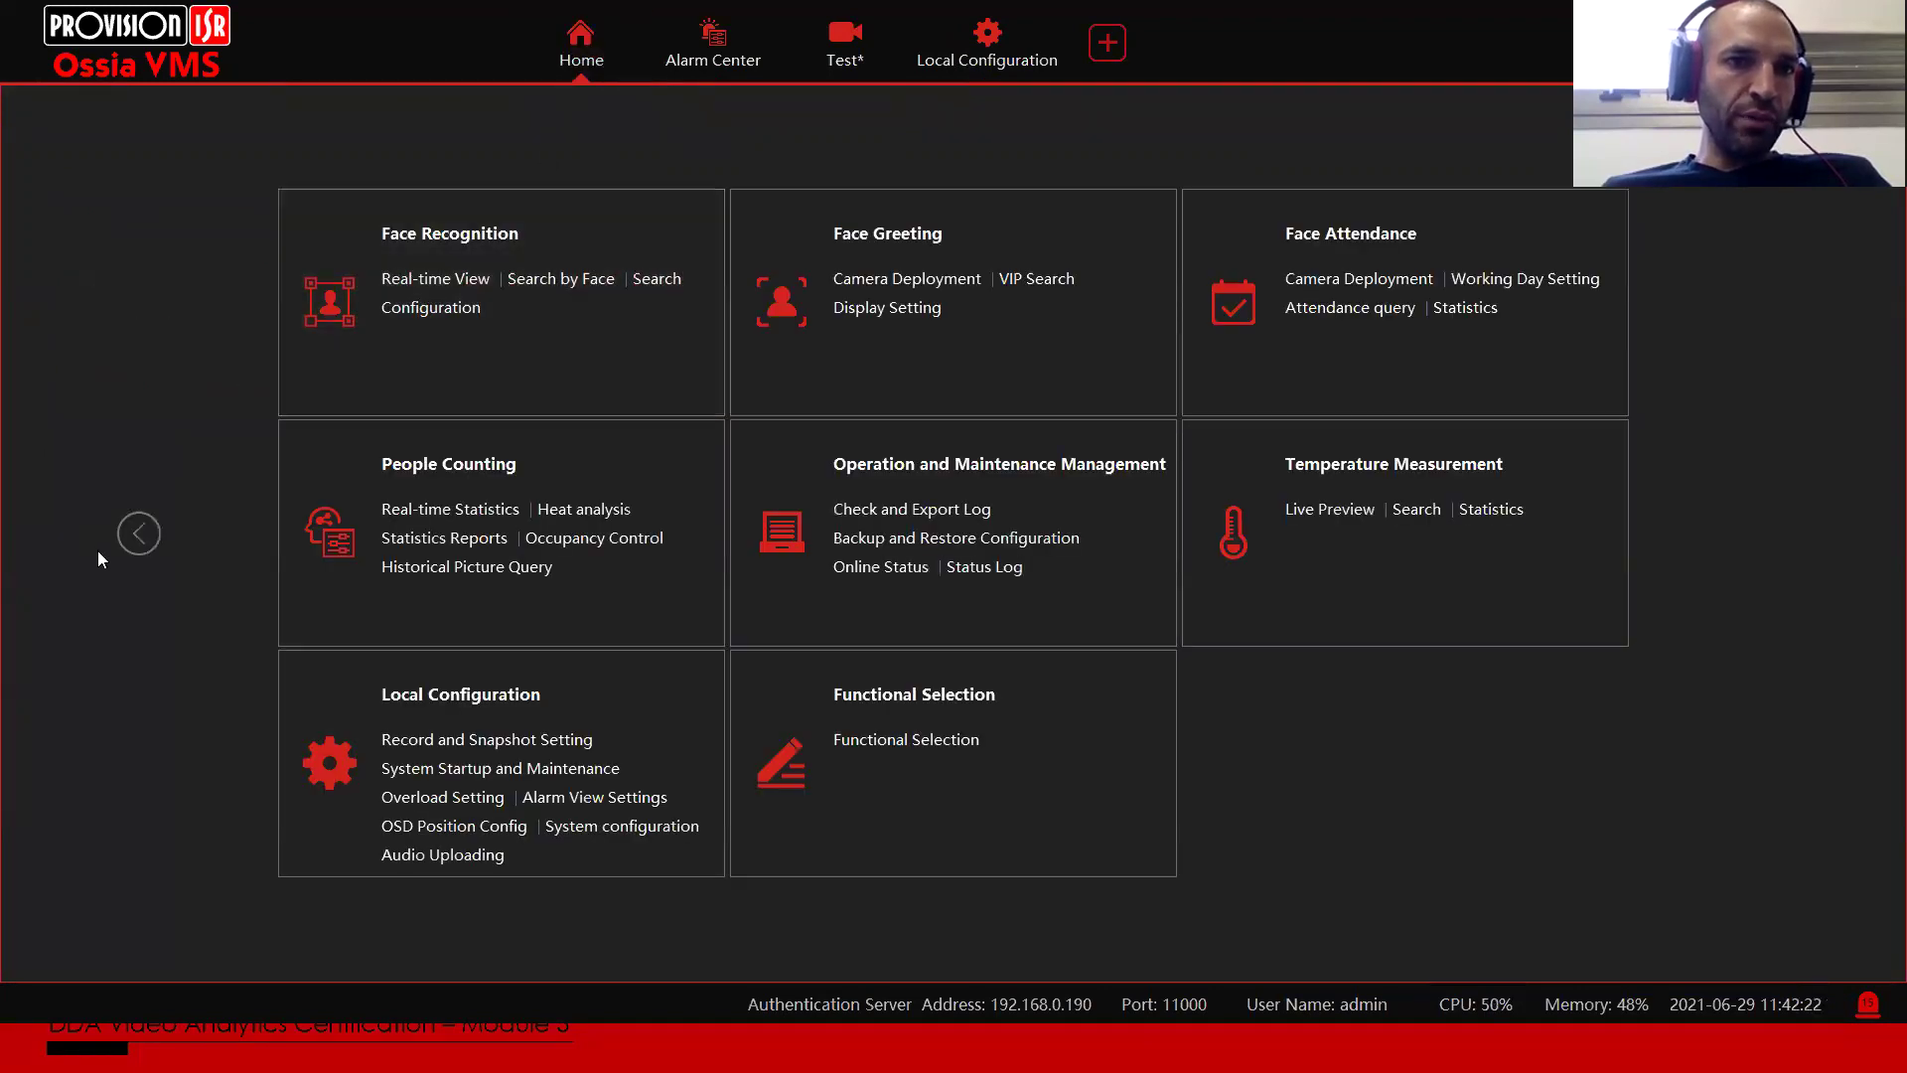
left_click(134, 536)
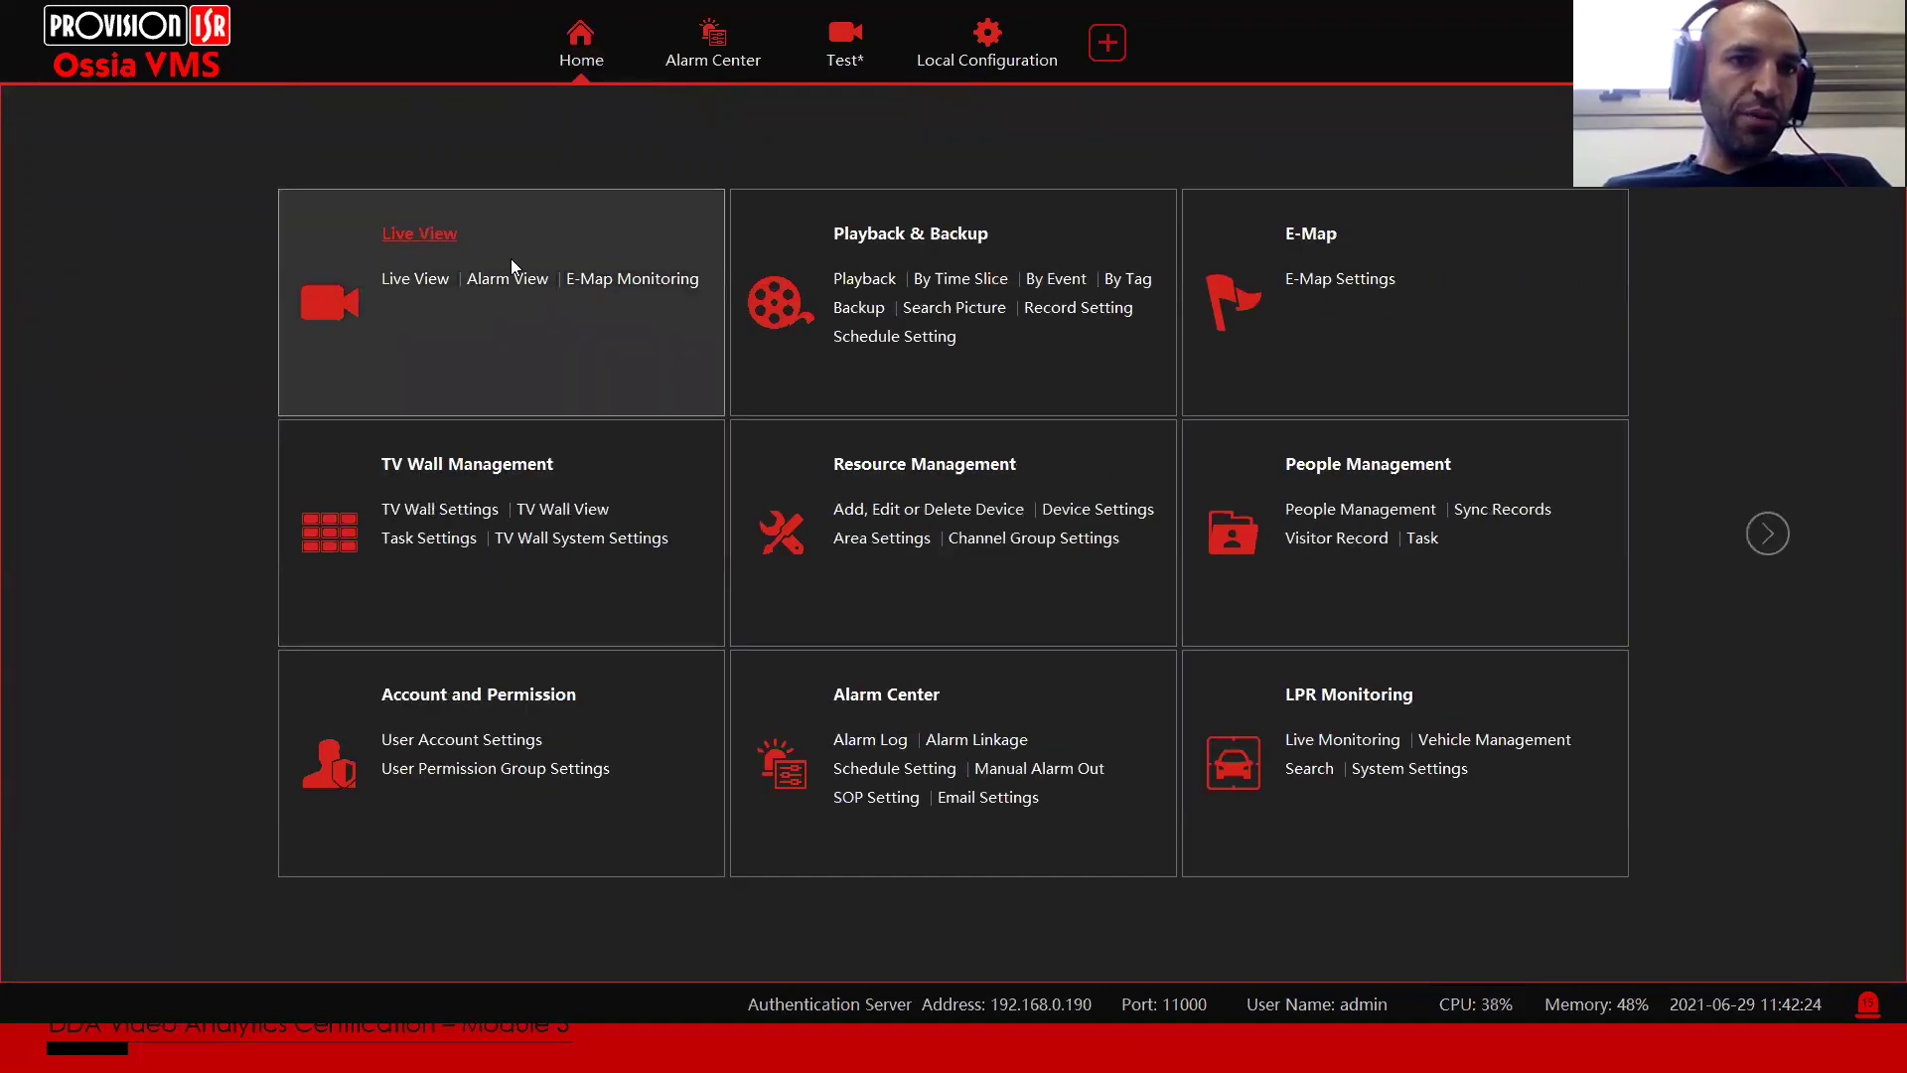
left_click(511, 278)
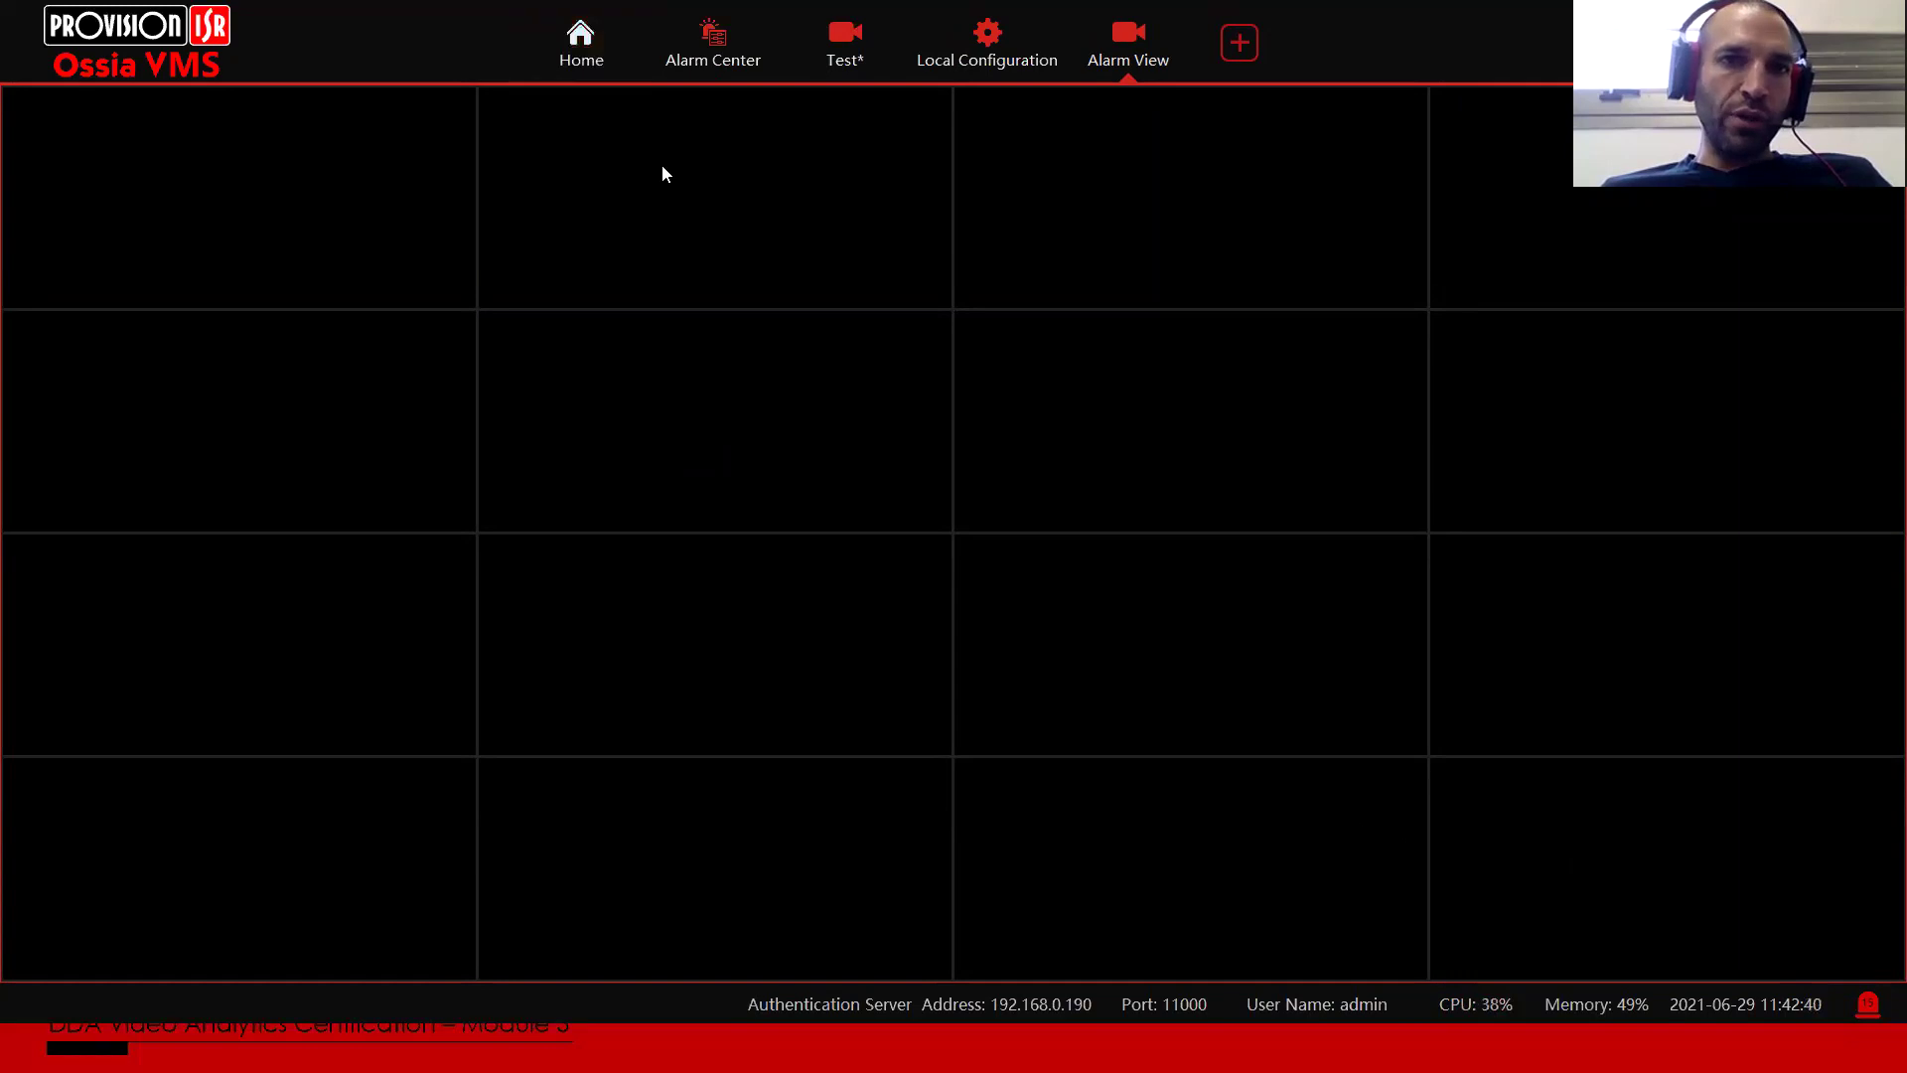
left_click(576, 50)
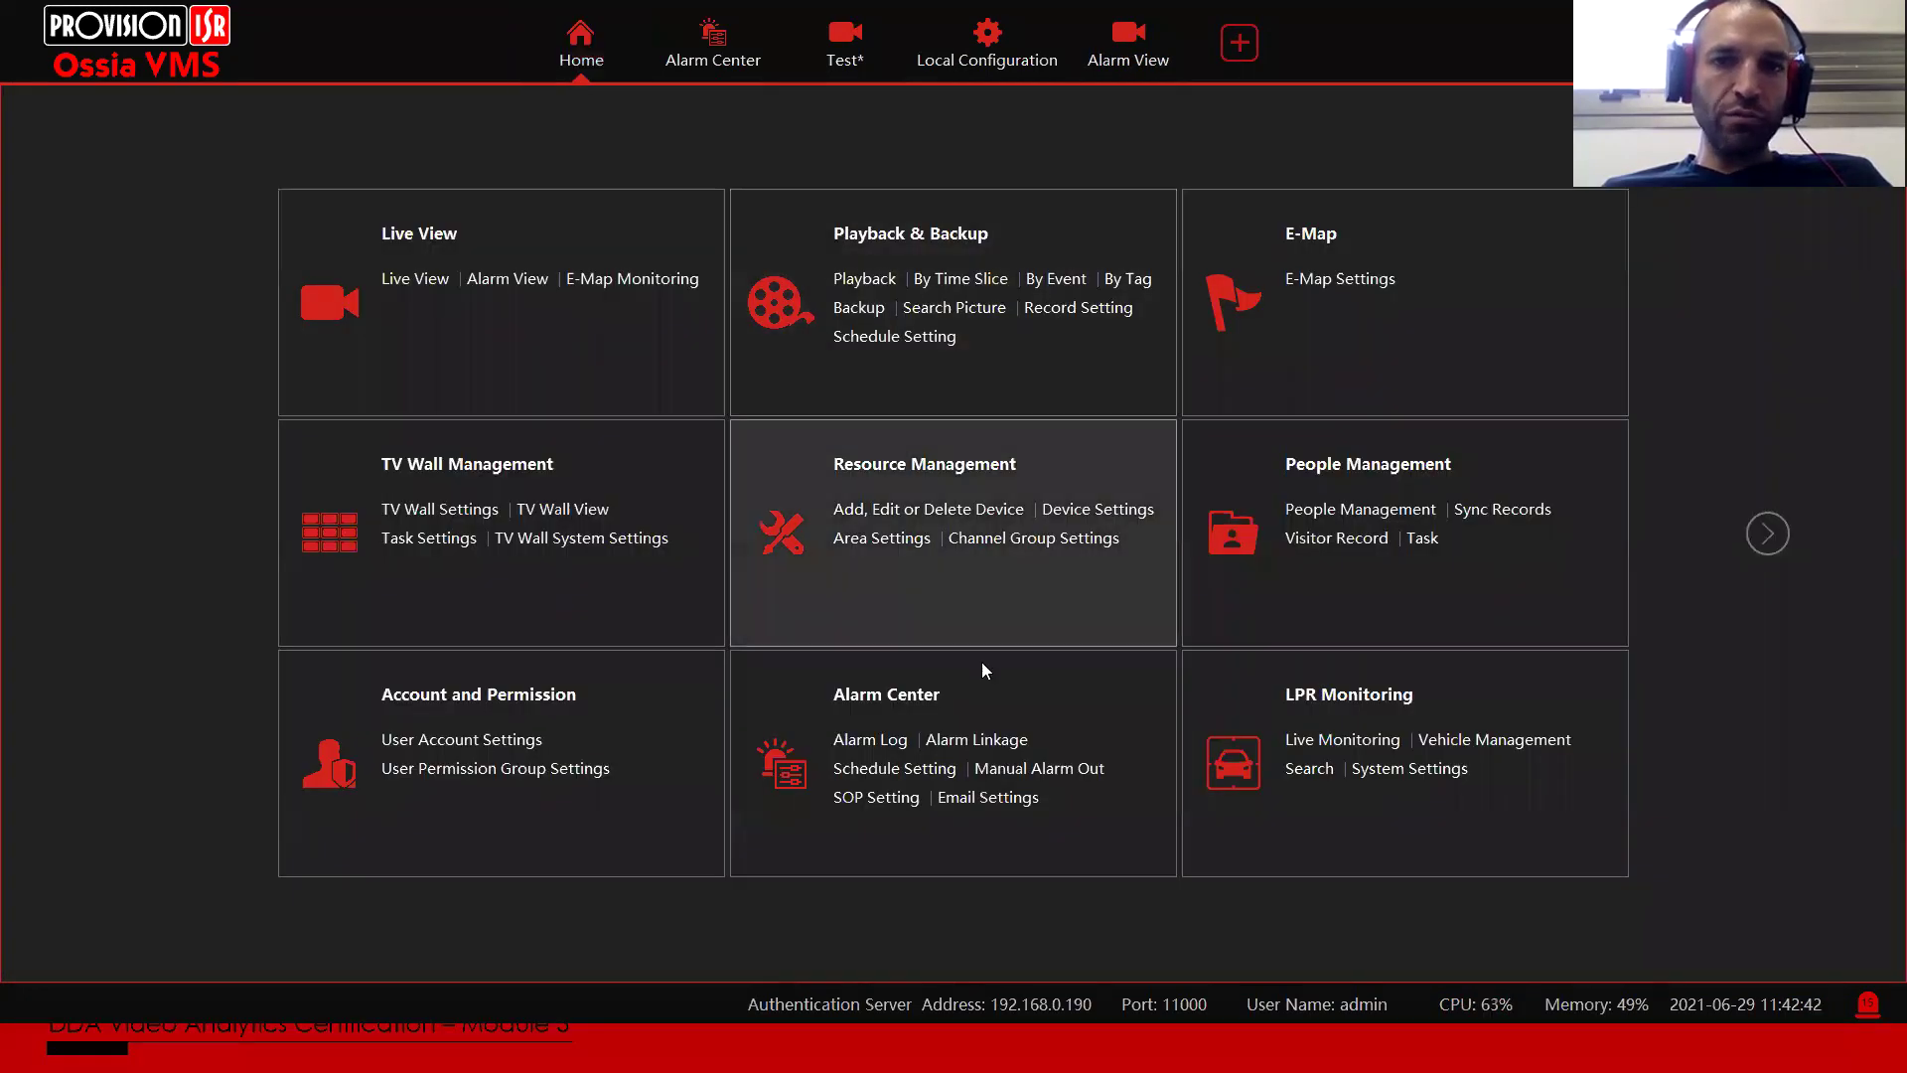
left_click(979, 740)
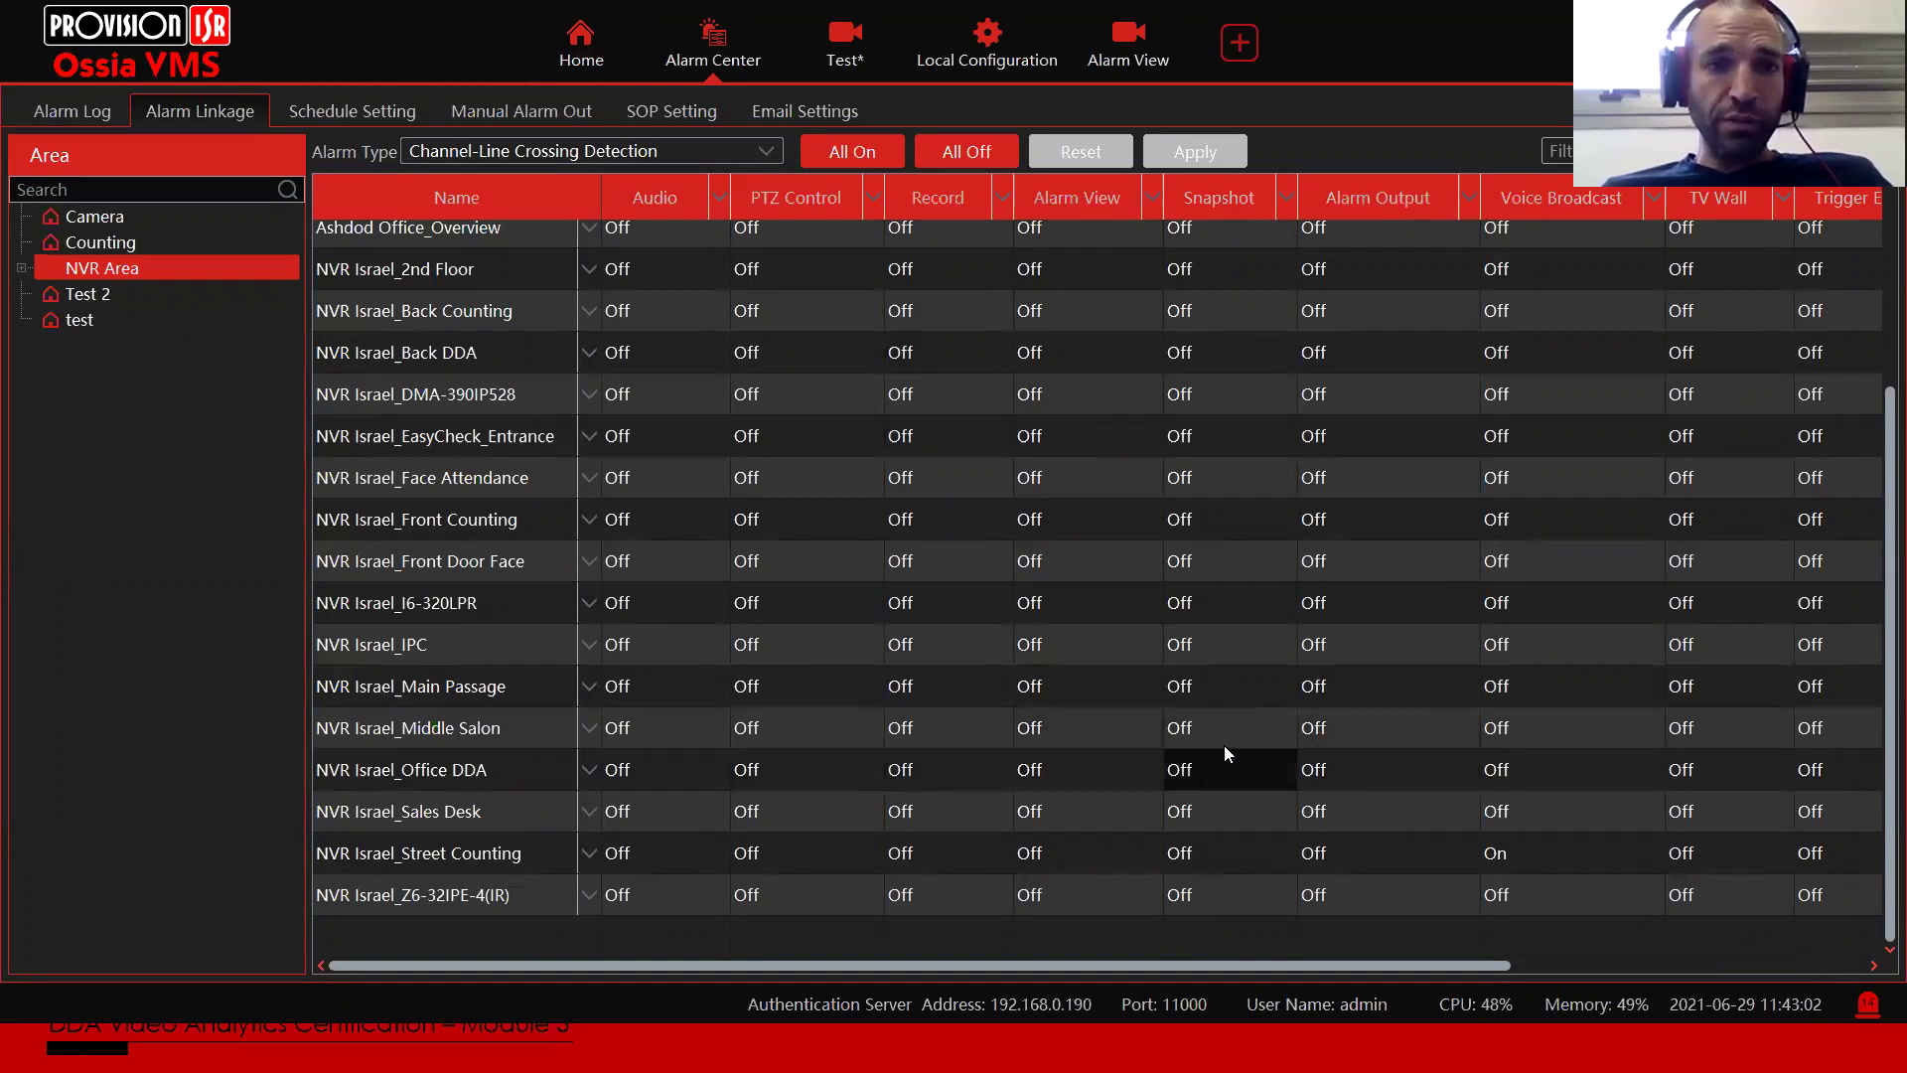
left_click(1358, 763)
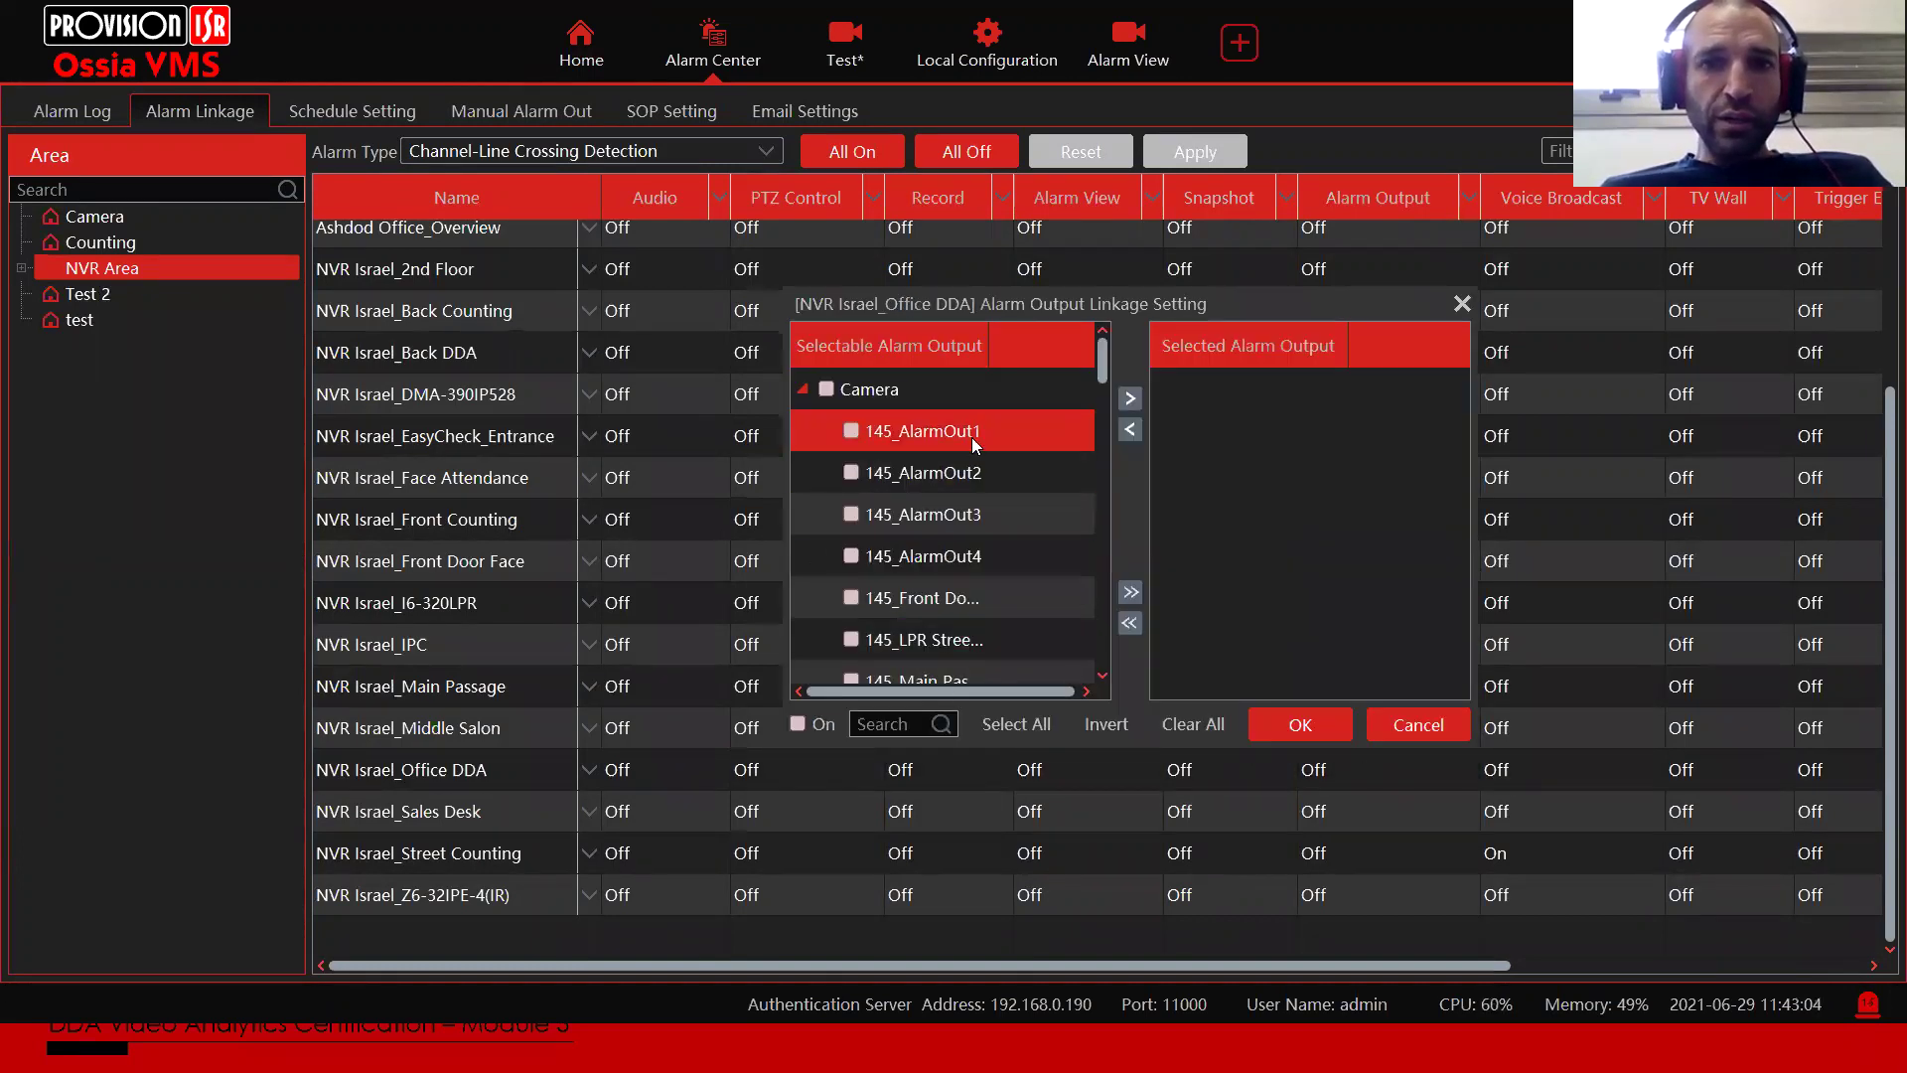
left_click_drag(1106, 355, 1111, 326)
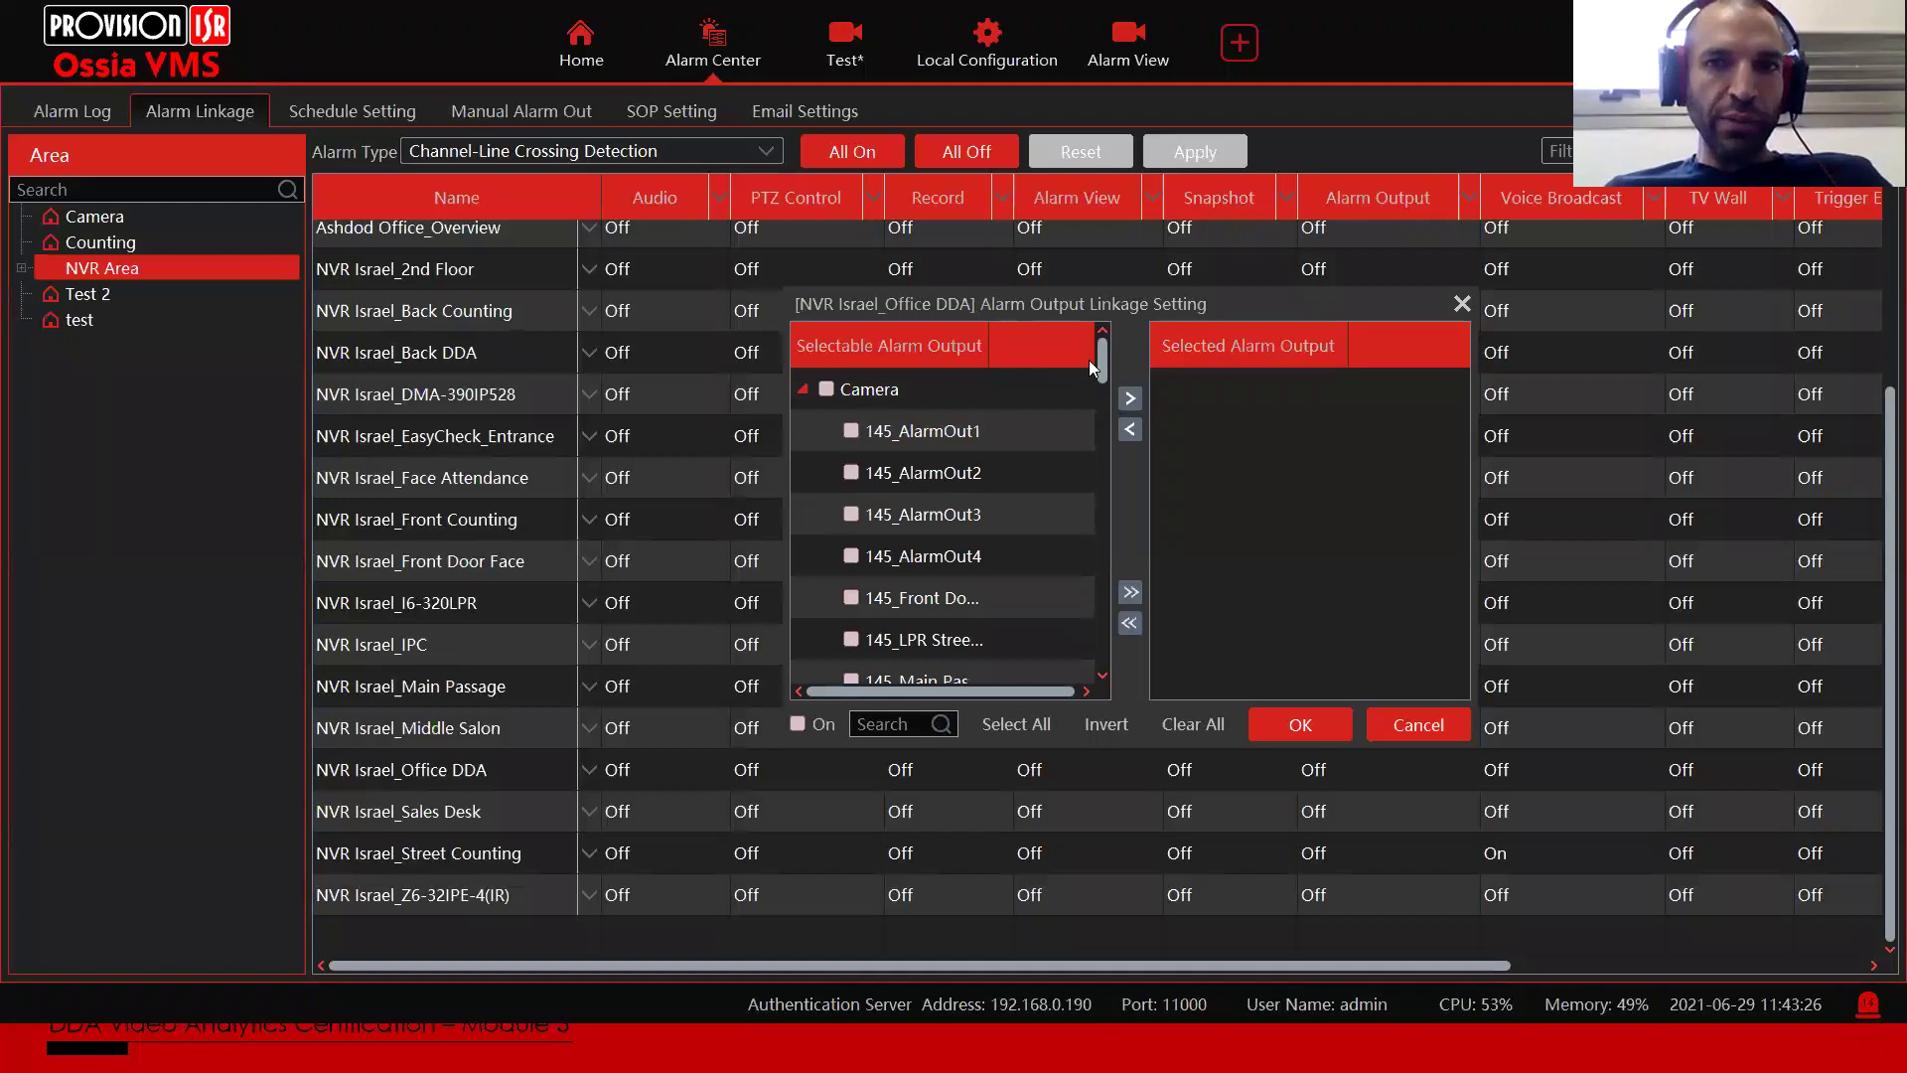
left_click_drag(1101, 360, 1192, 357)
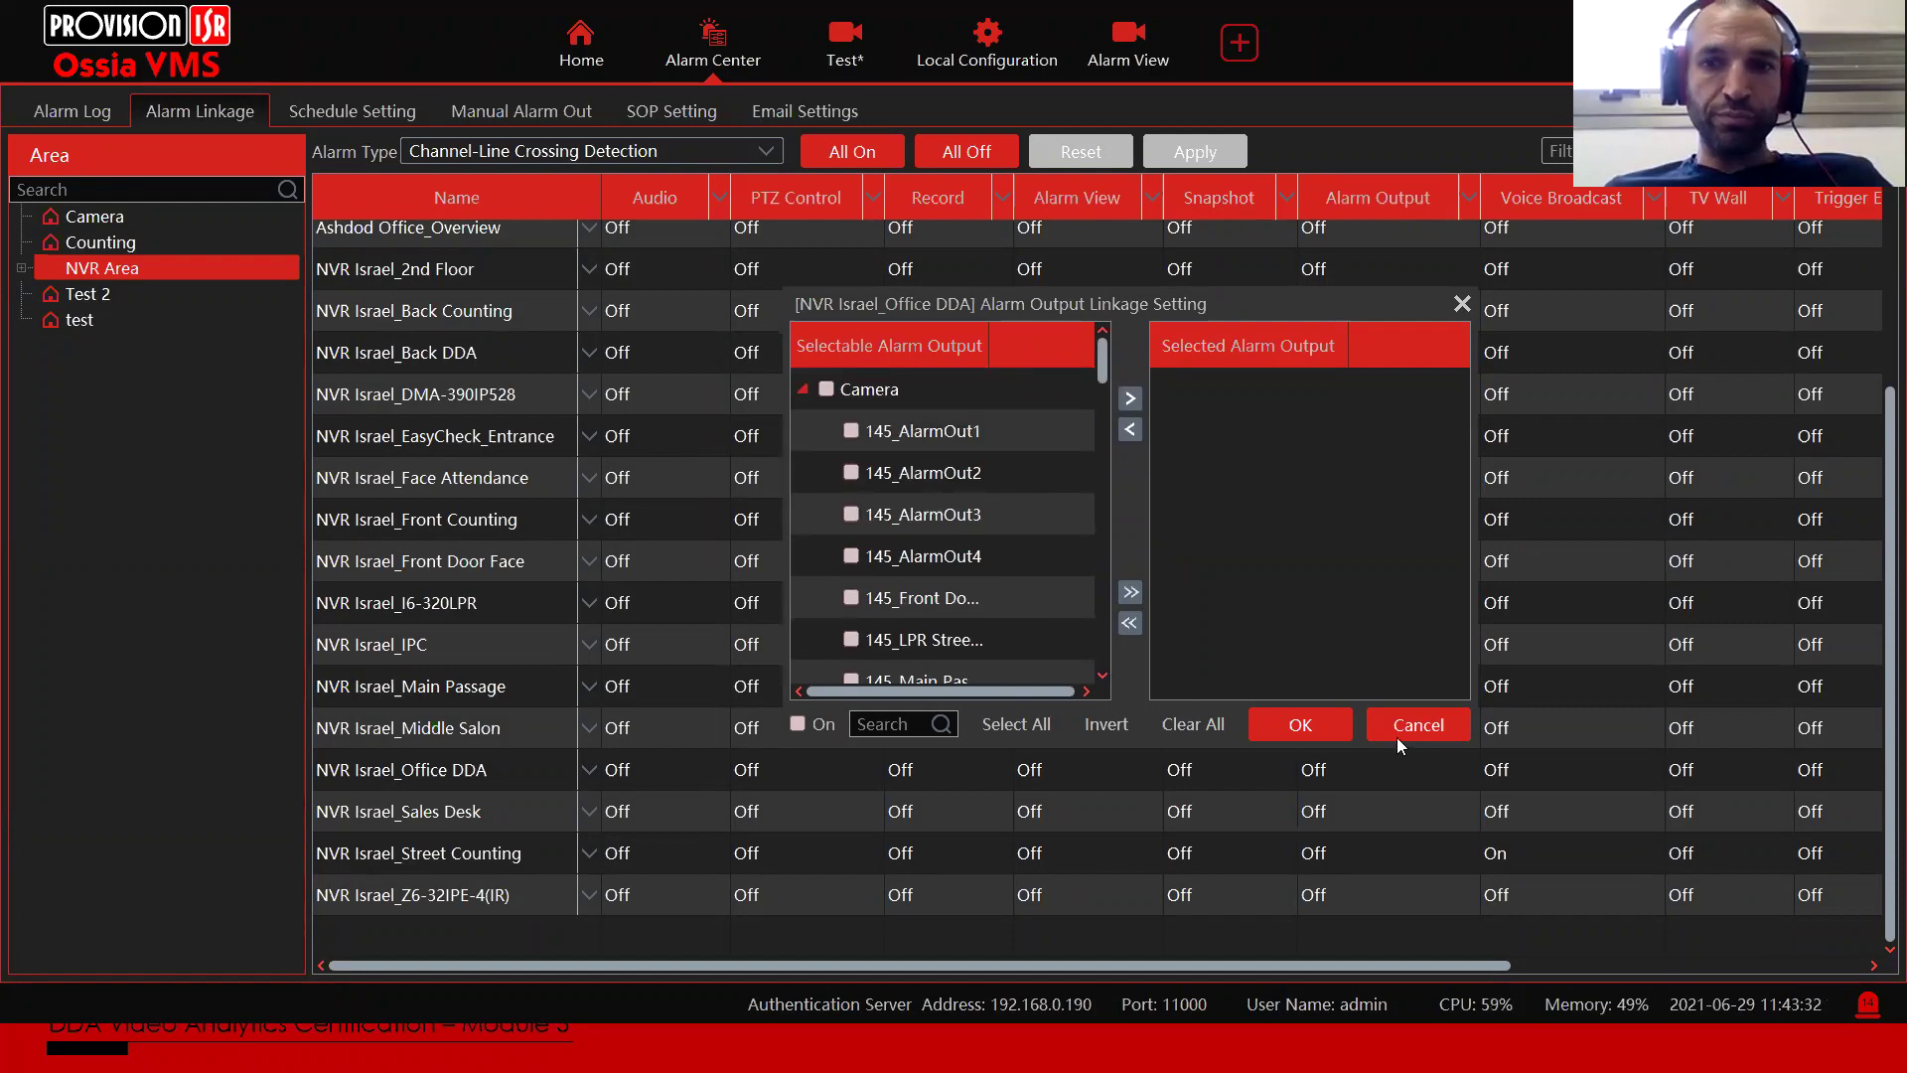
left_click(1397, 737)
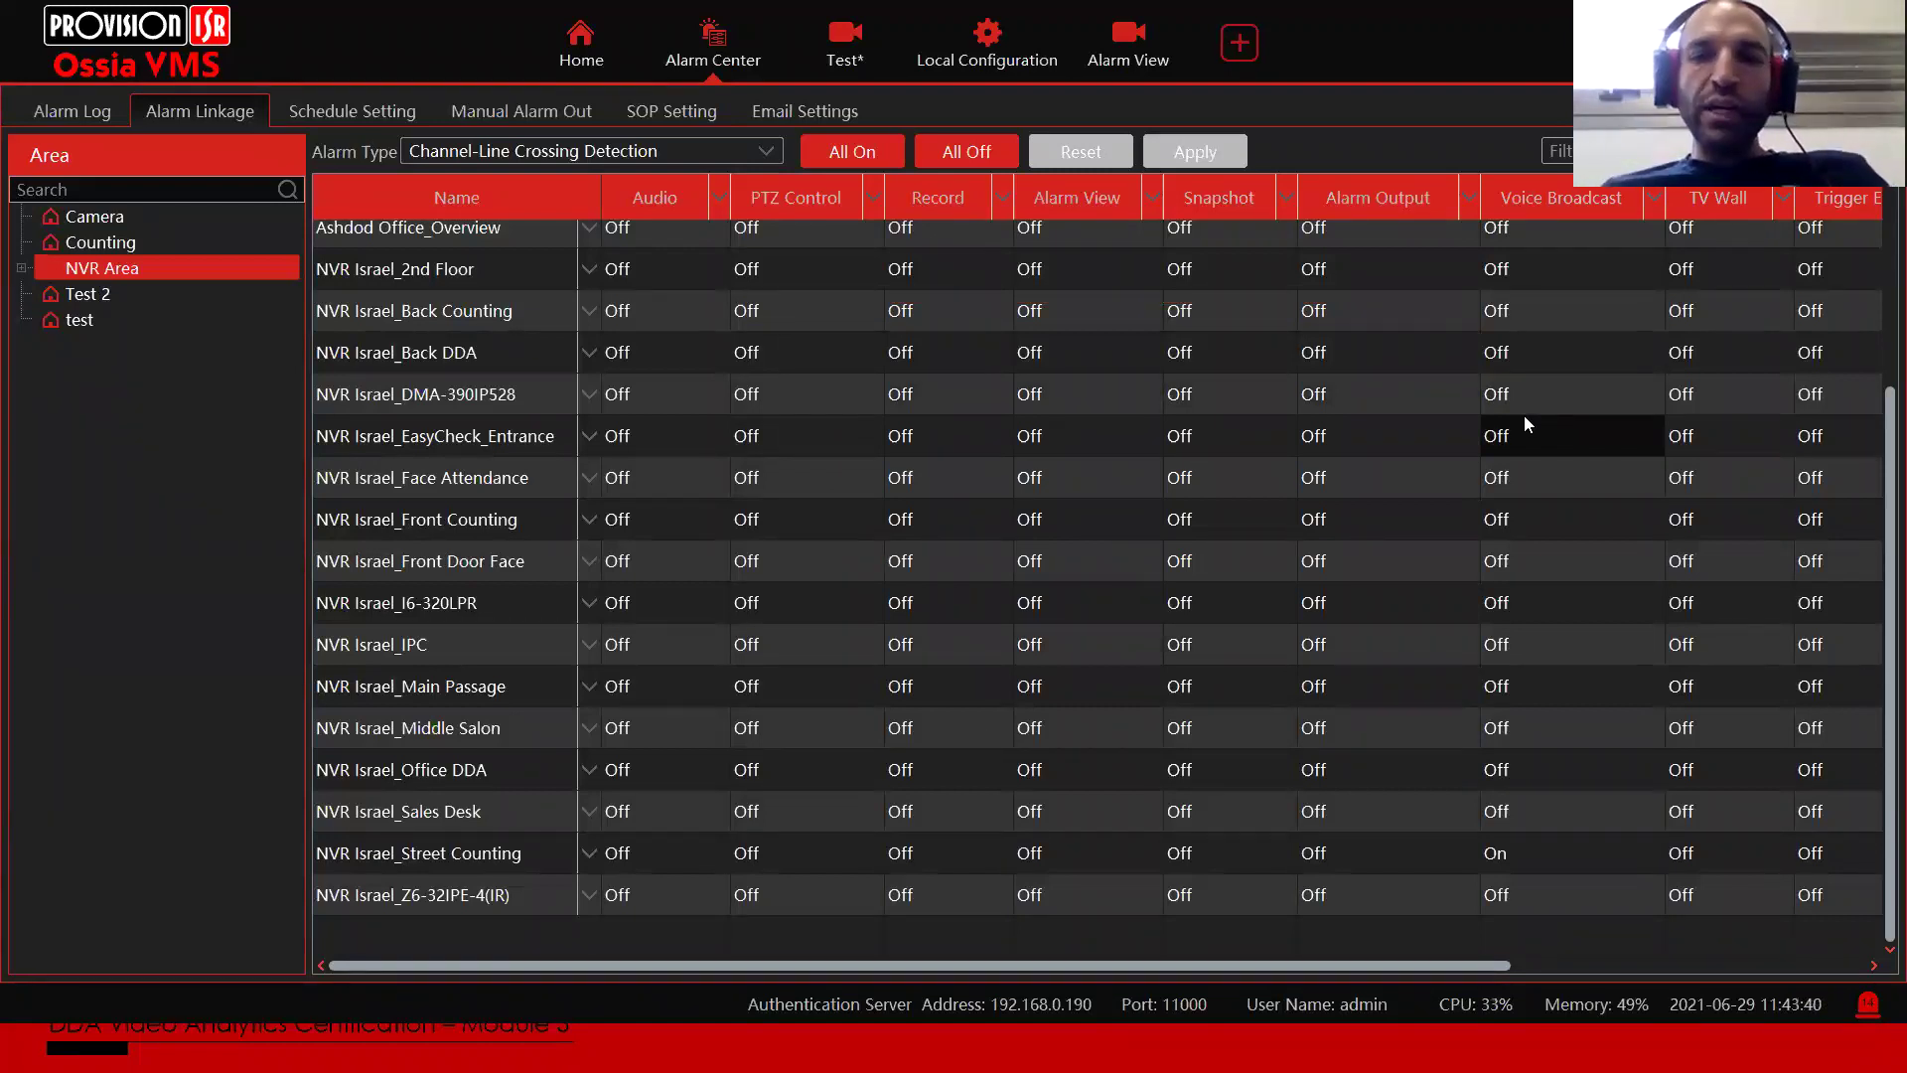
Step: Turn on Office DDA's voice broadcast linkage and add EC-001 as a broadcast device
left_click(1546, 779)
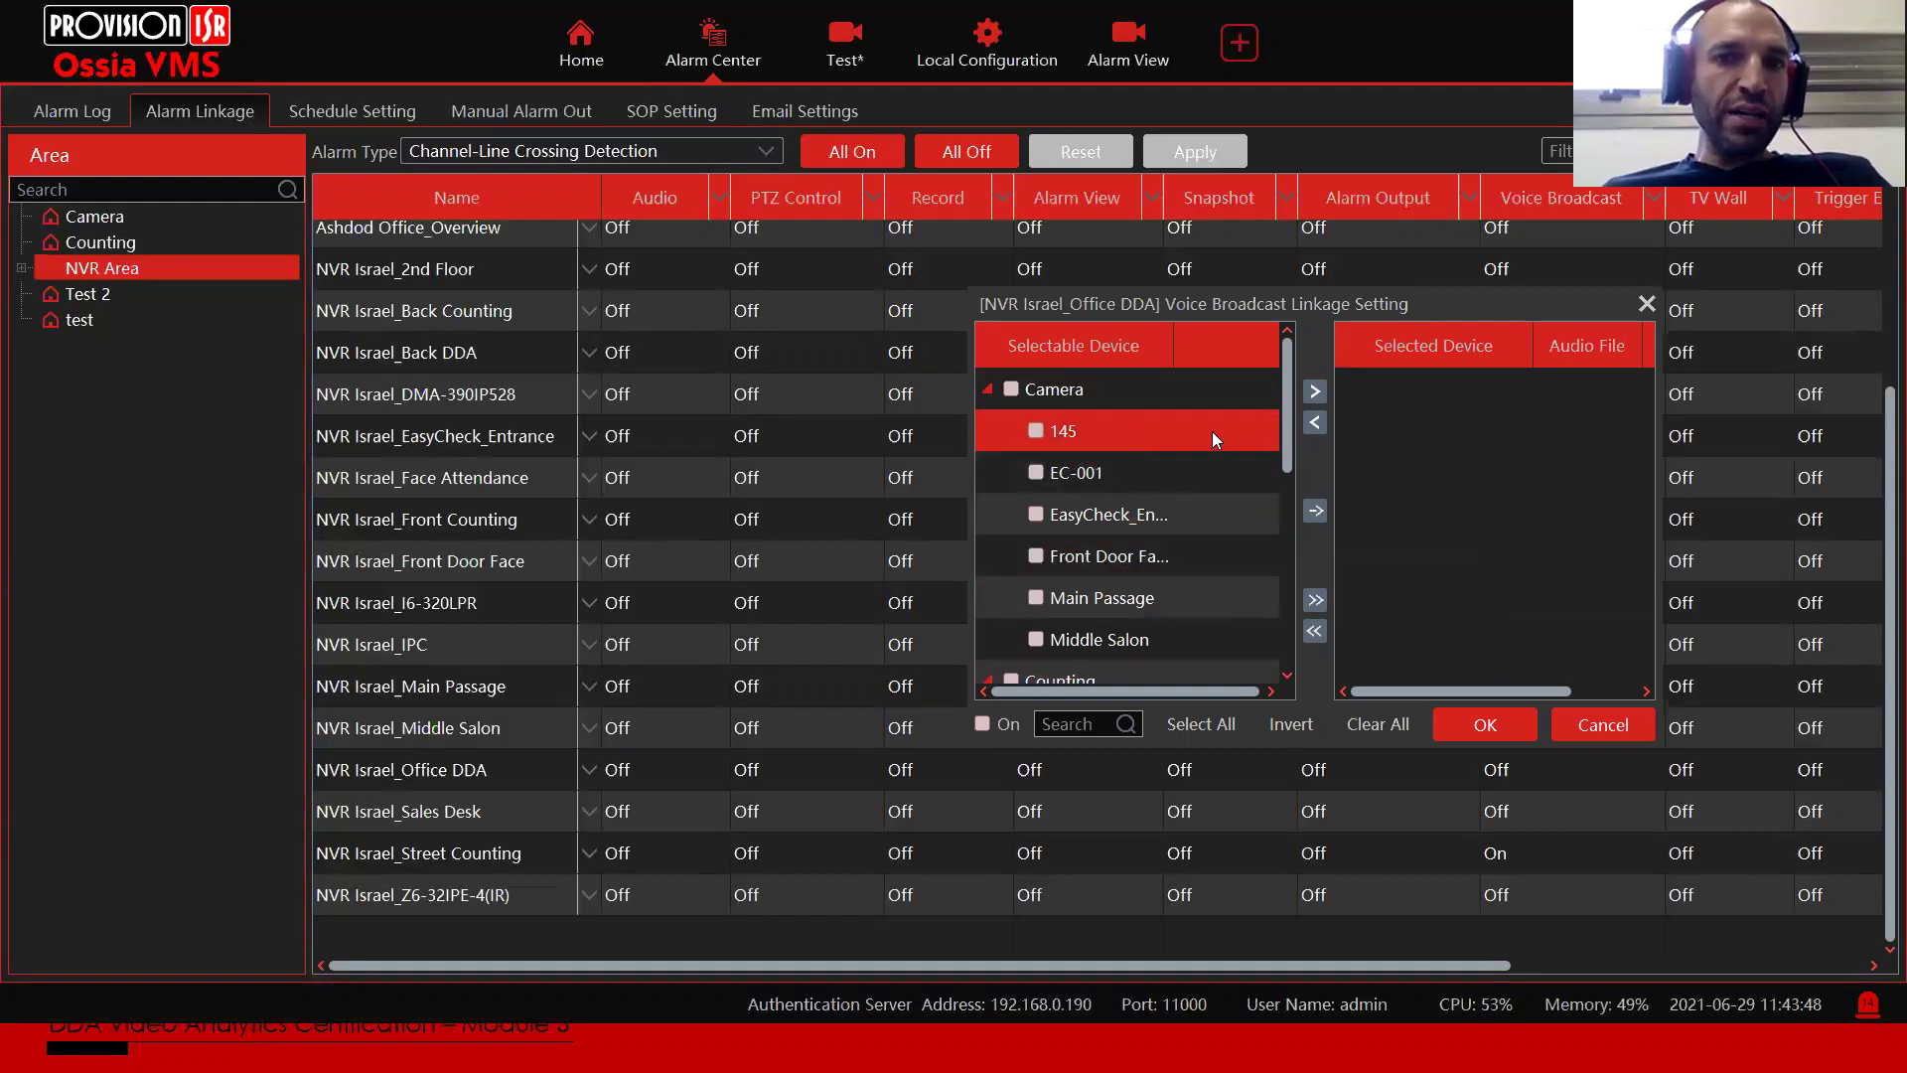
scroll(1281, 431, "down", 4)
scroll(1272, 531, "up", 4)
left_click_drag(1293, 372, 1268, 653)
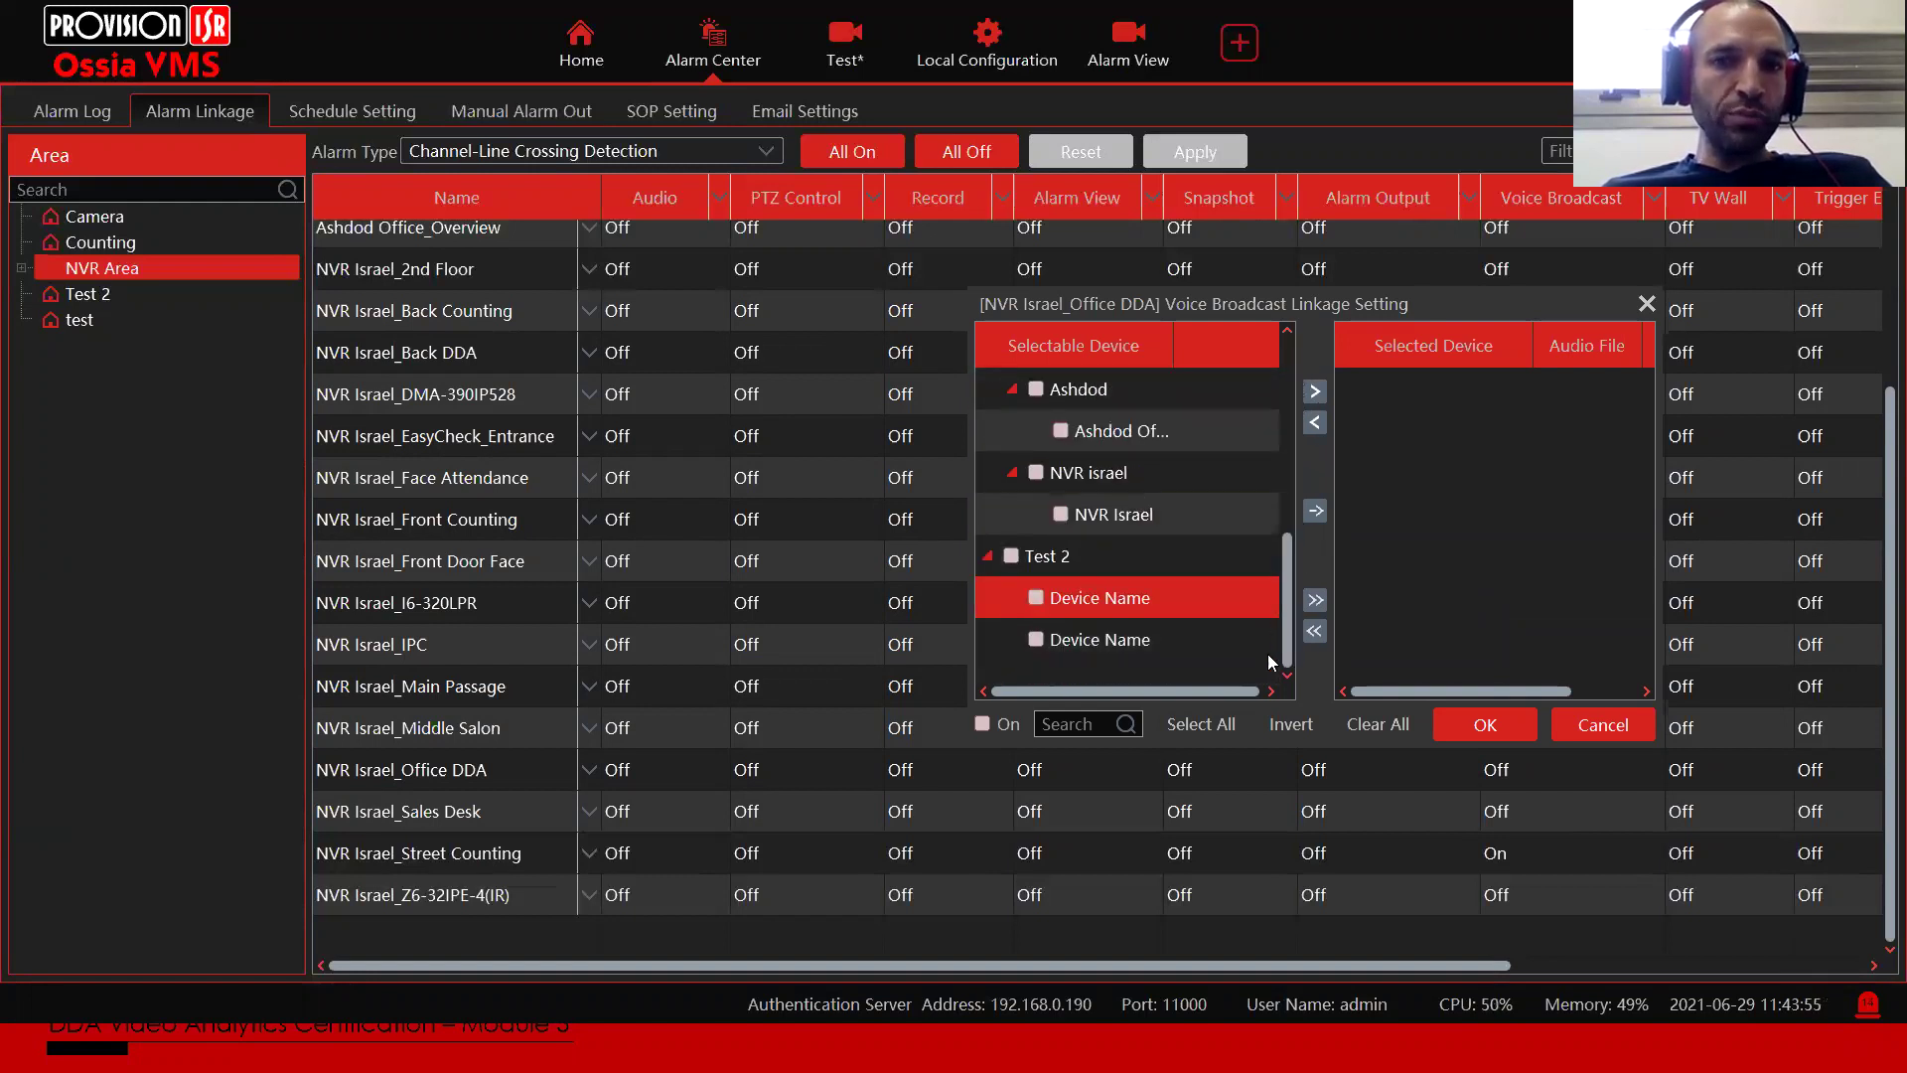
left_click(982, 724)
left_click_drag(1286, 562, 1299, 365)
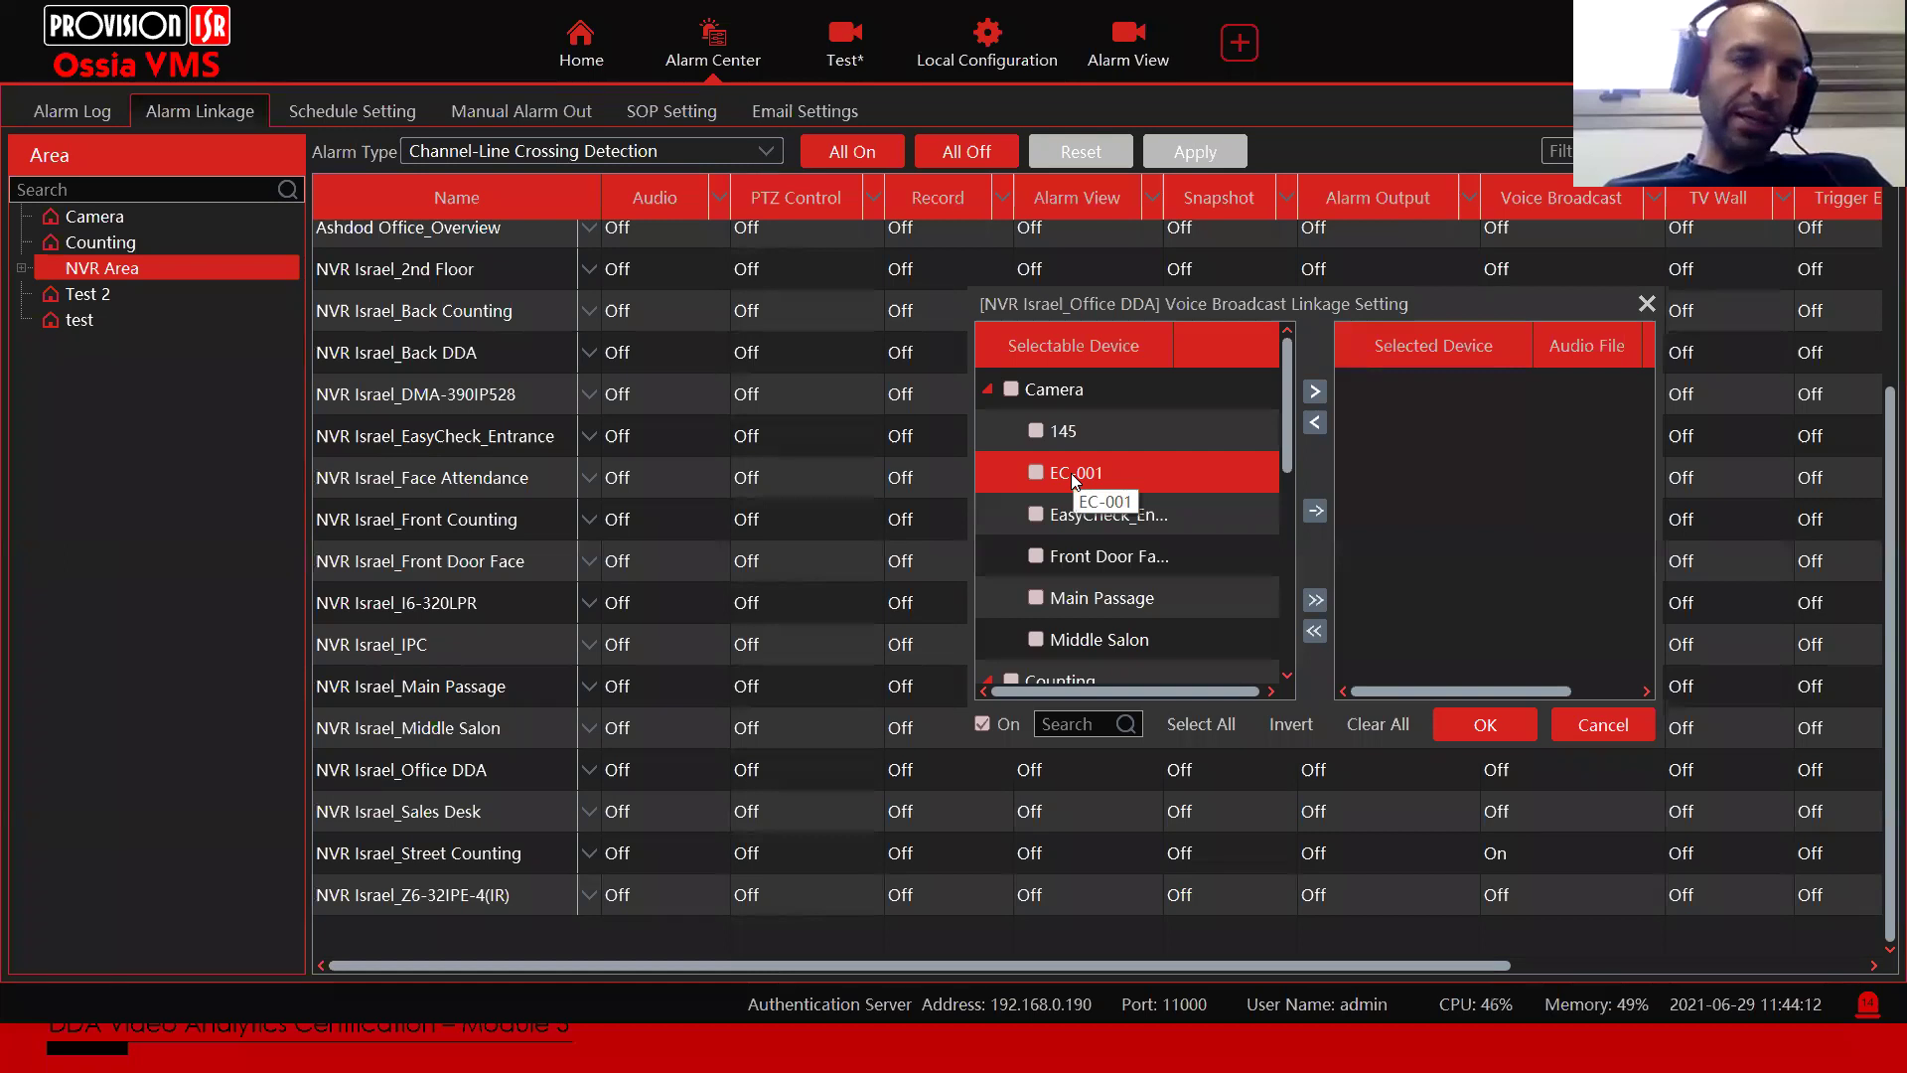
left_click_drag(1172, 345, 1228, 344)
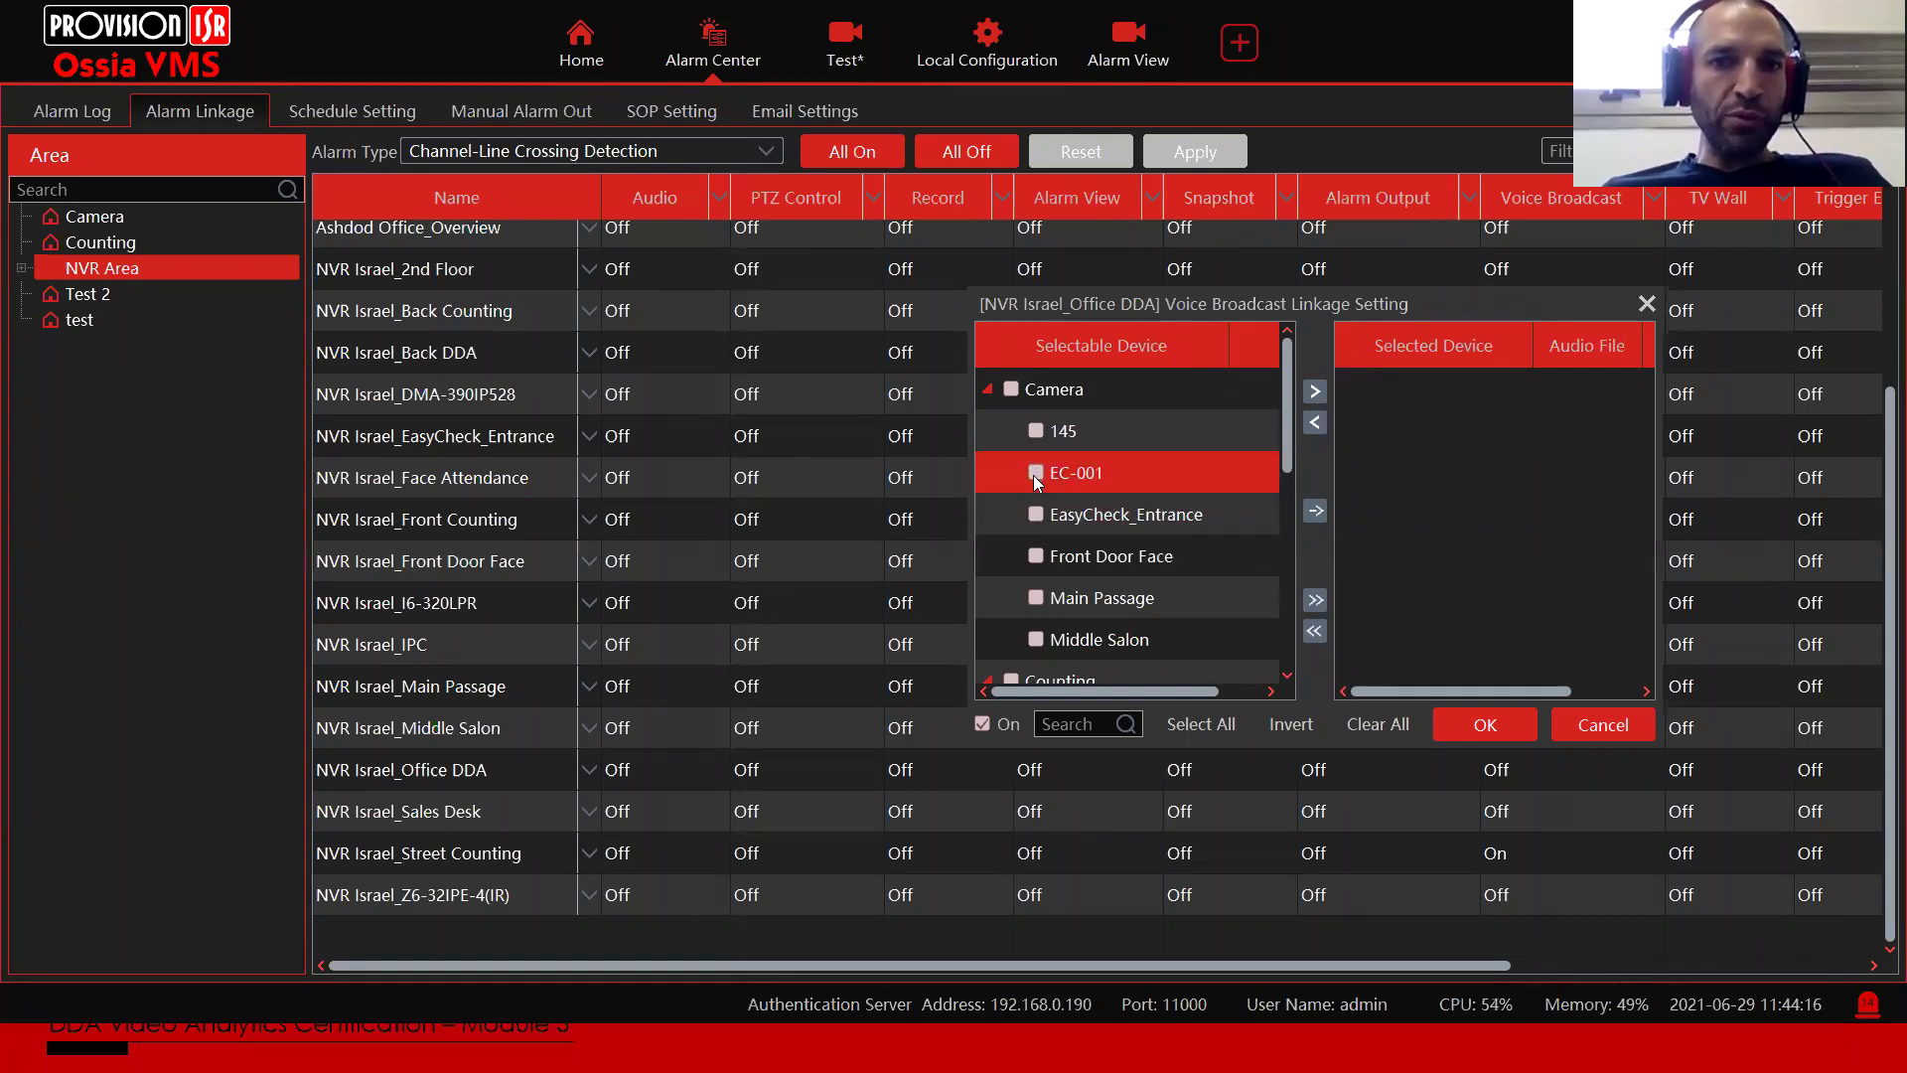
left_click(1314, 390)
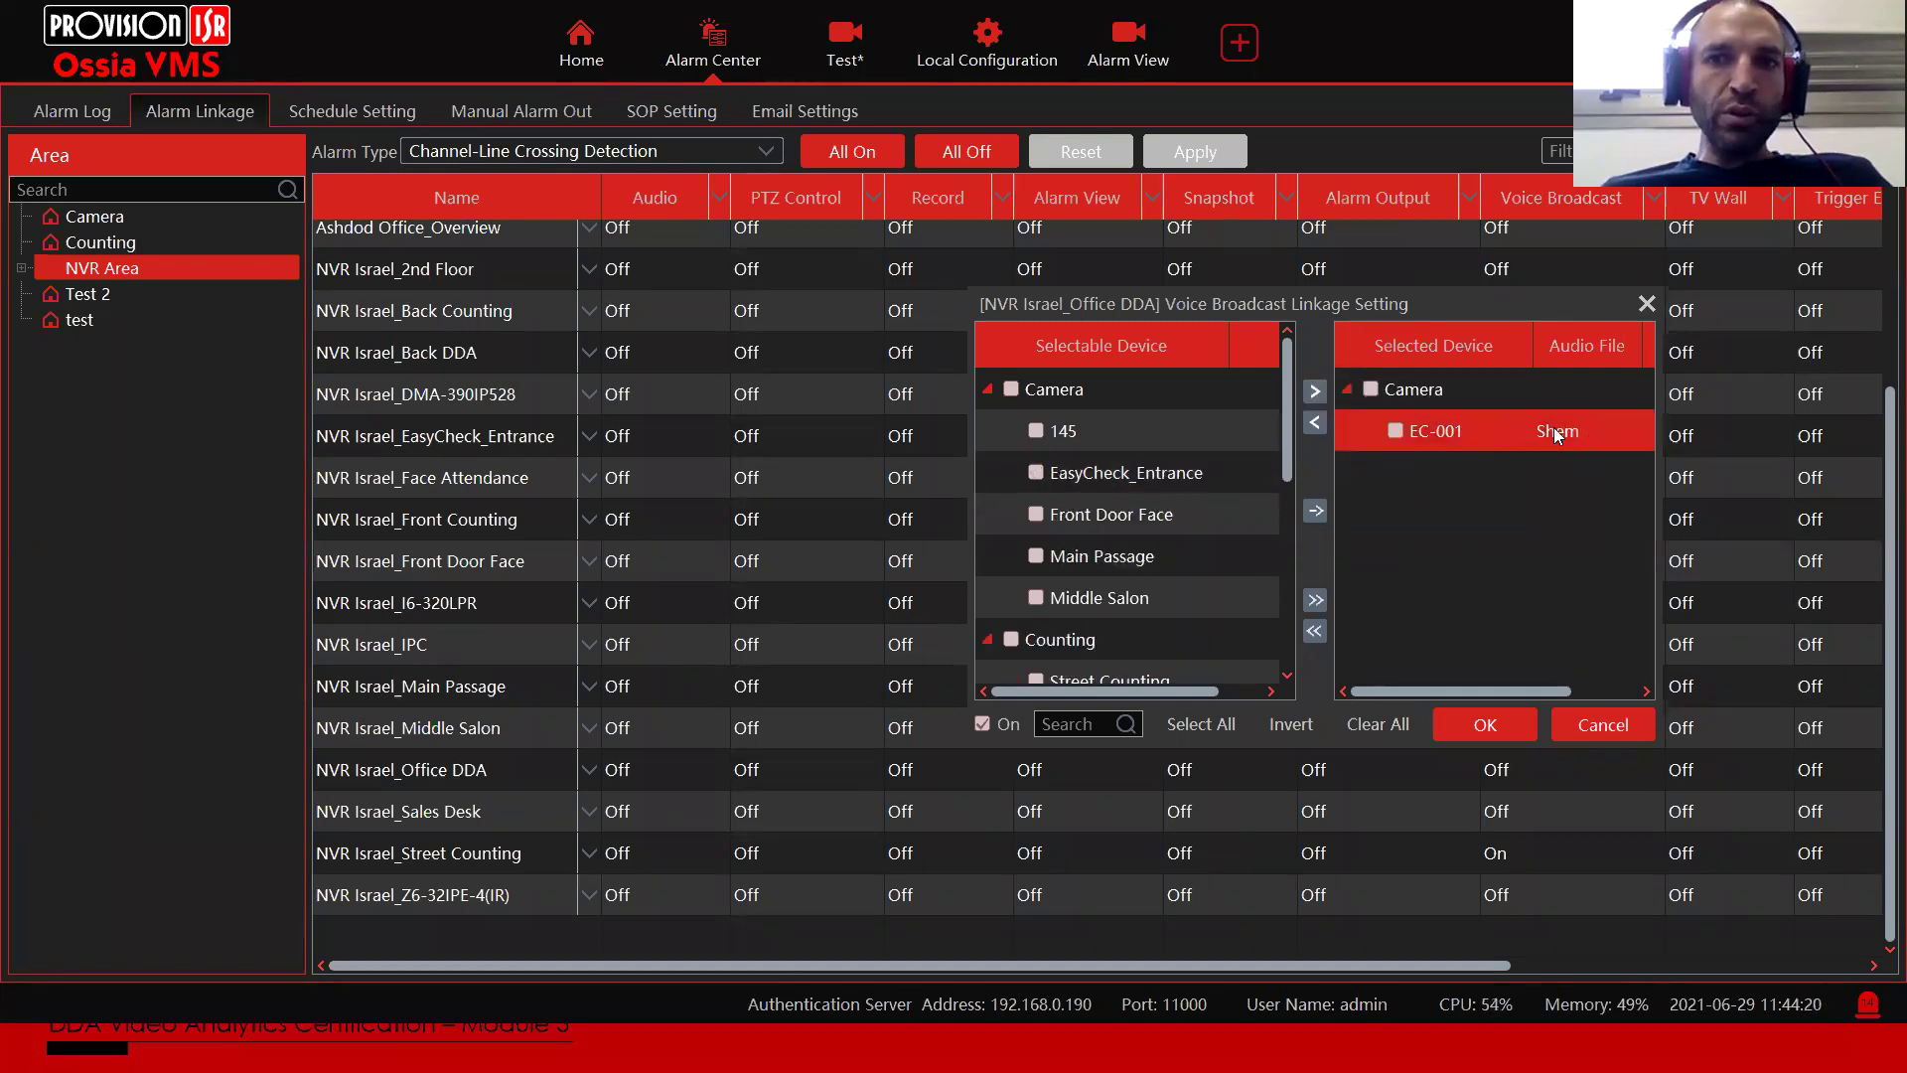
Step: Review EC-001's audio file choices, discard the setup, and show the dashboard's second module page
left_click(1556, 435)
left_click(1575, 437)
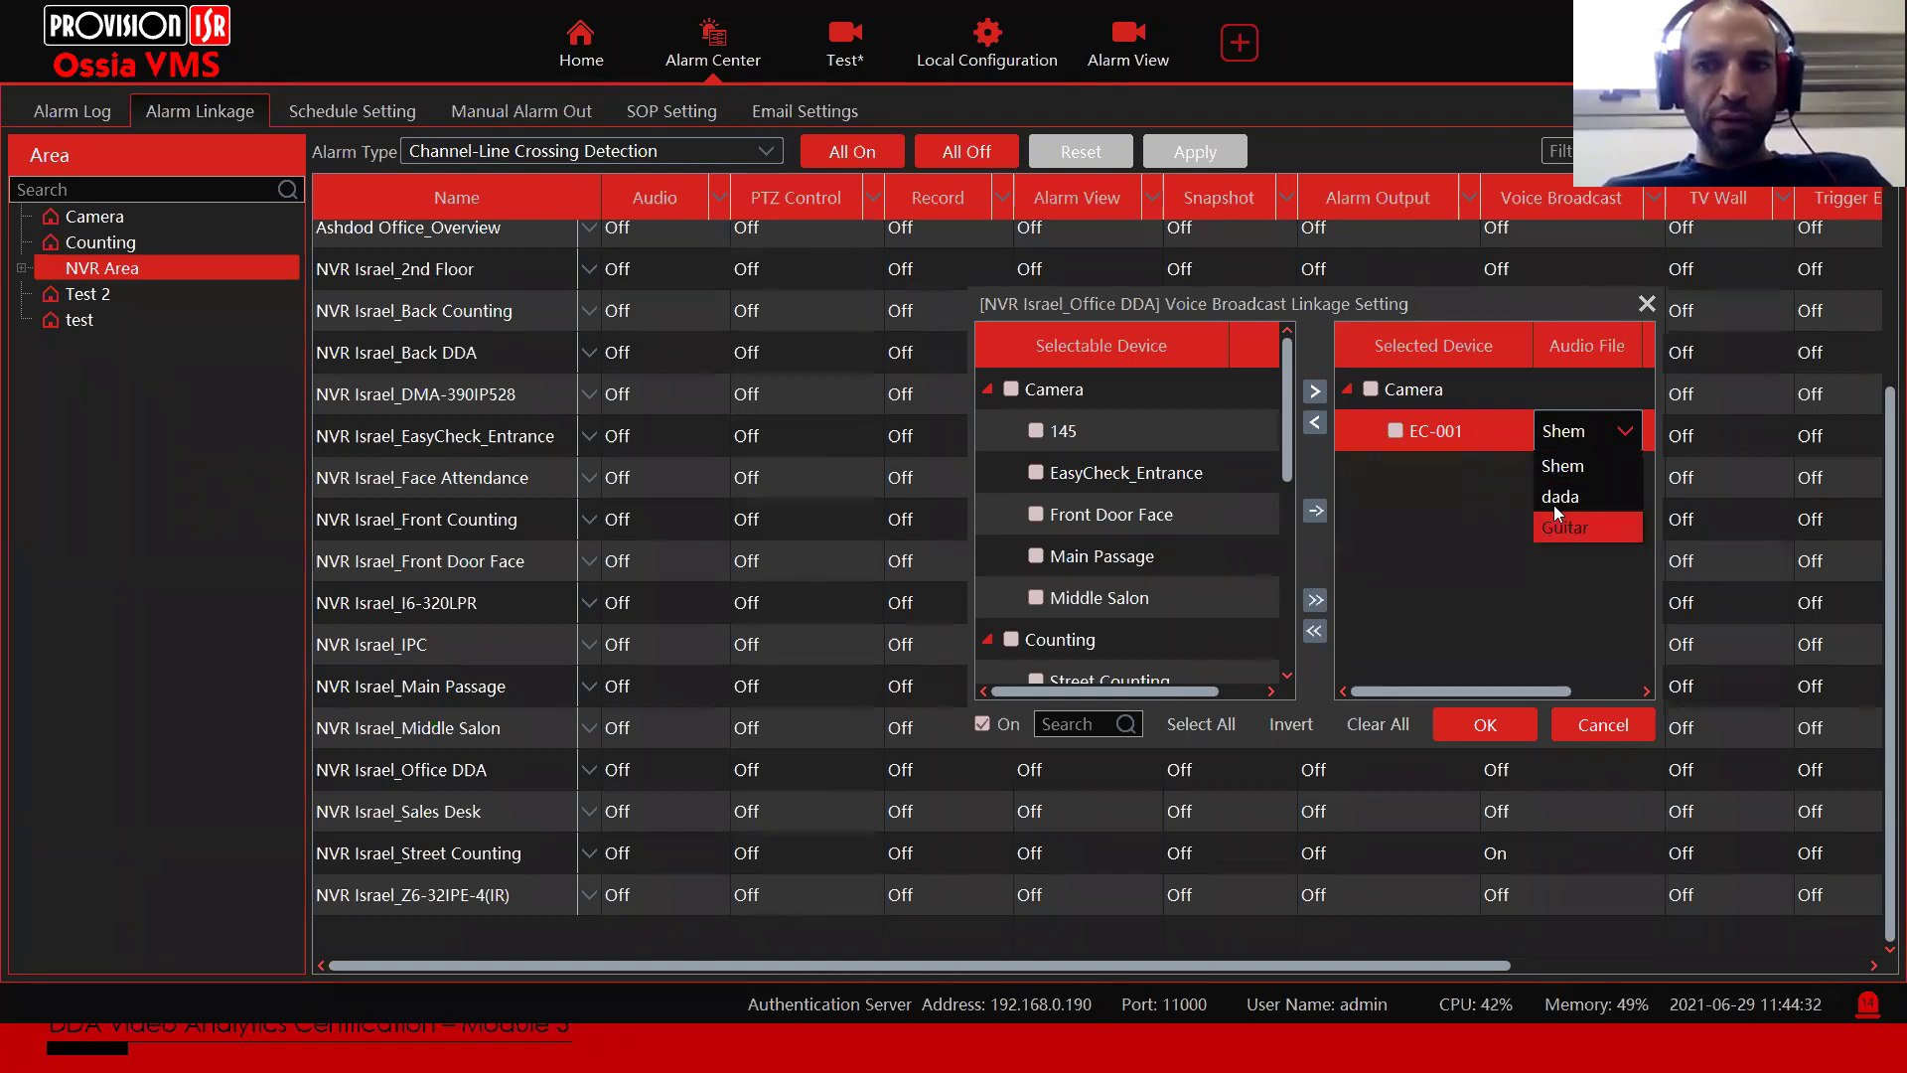
left_click(1602, 725)
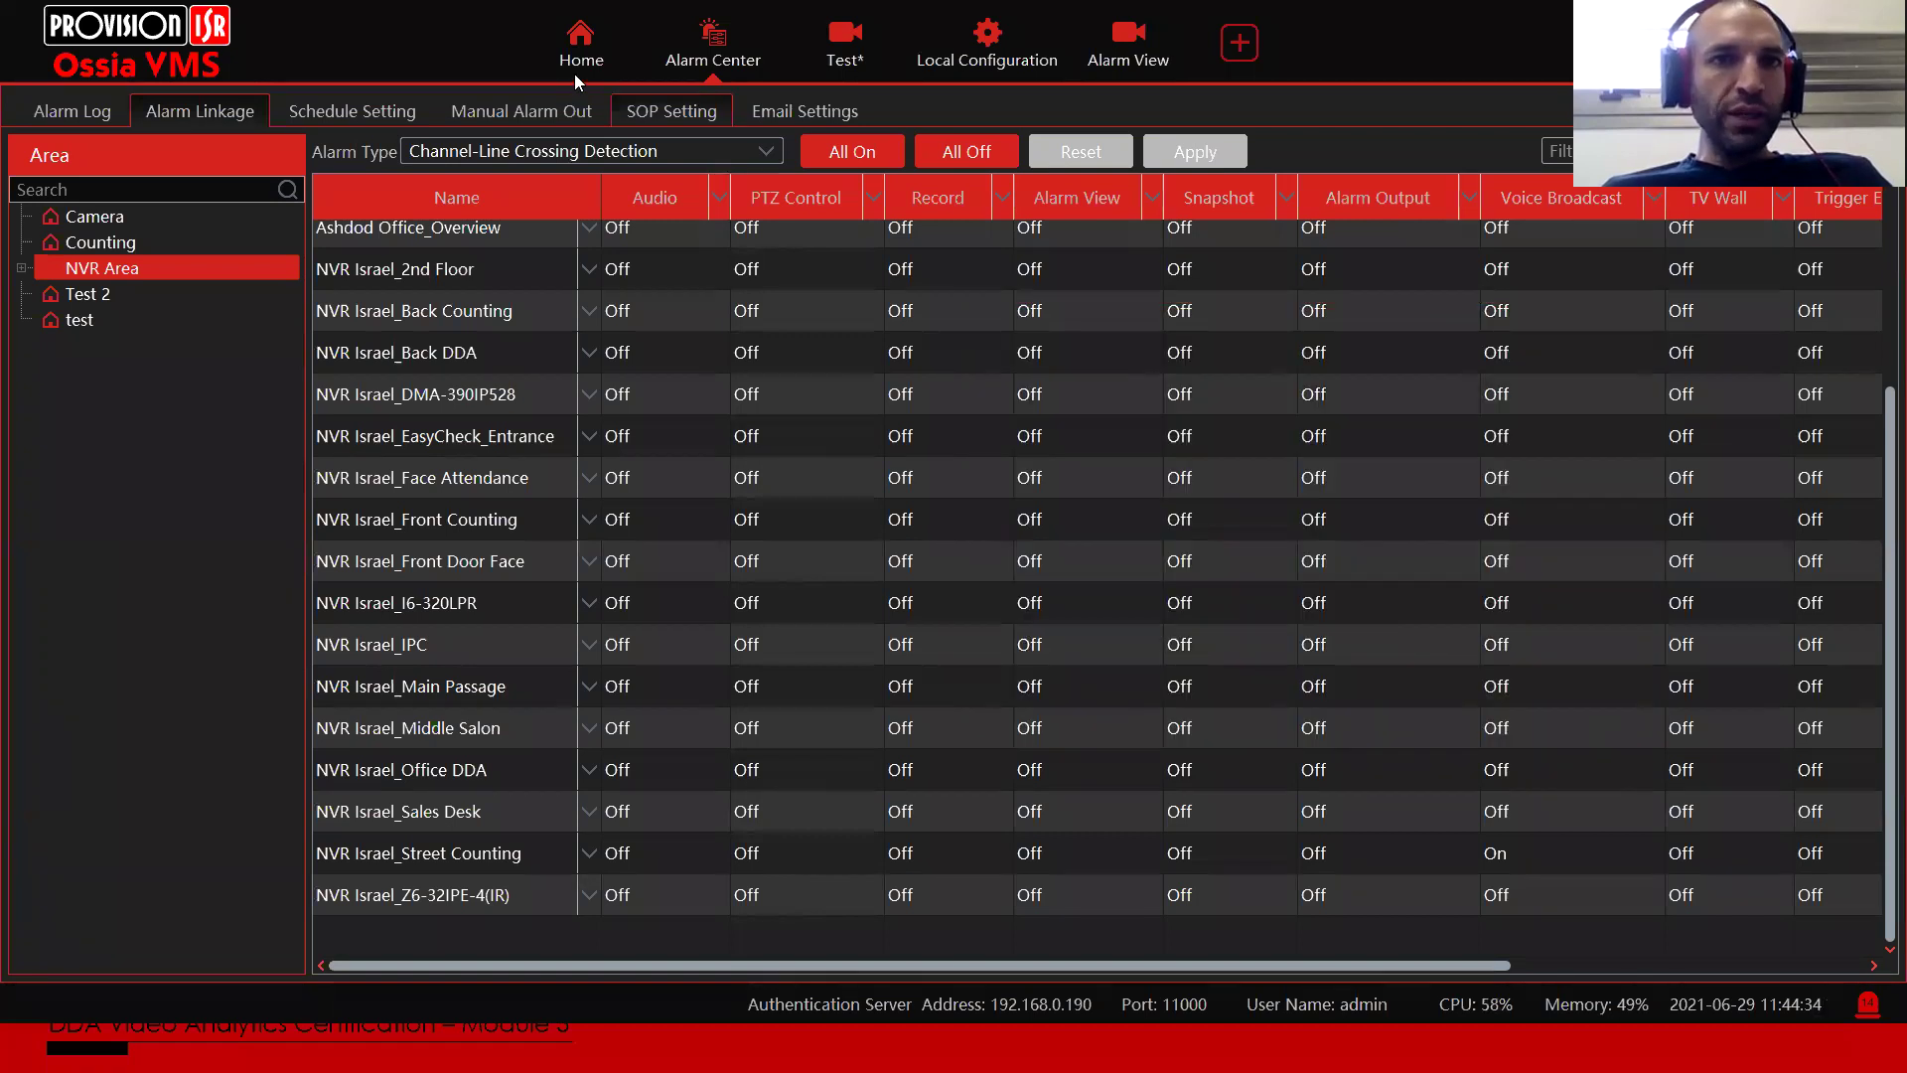
left_click(578, 61)
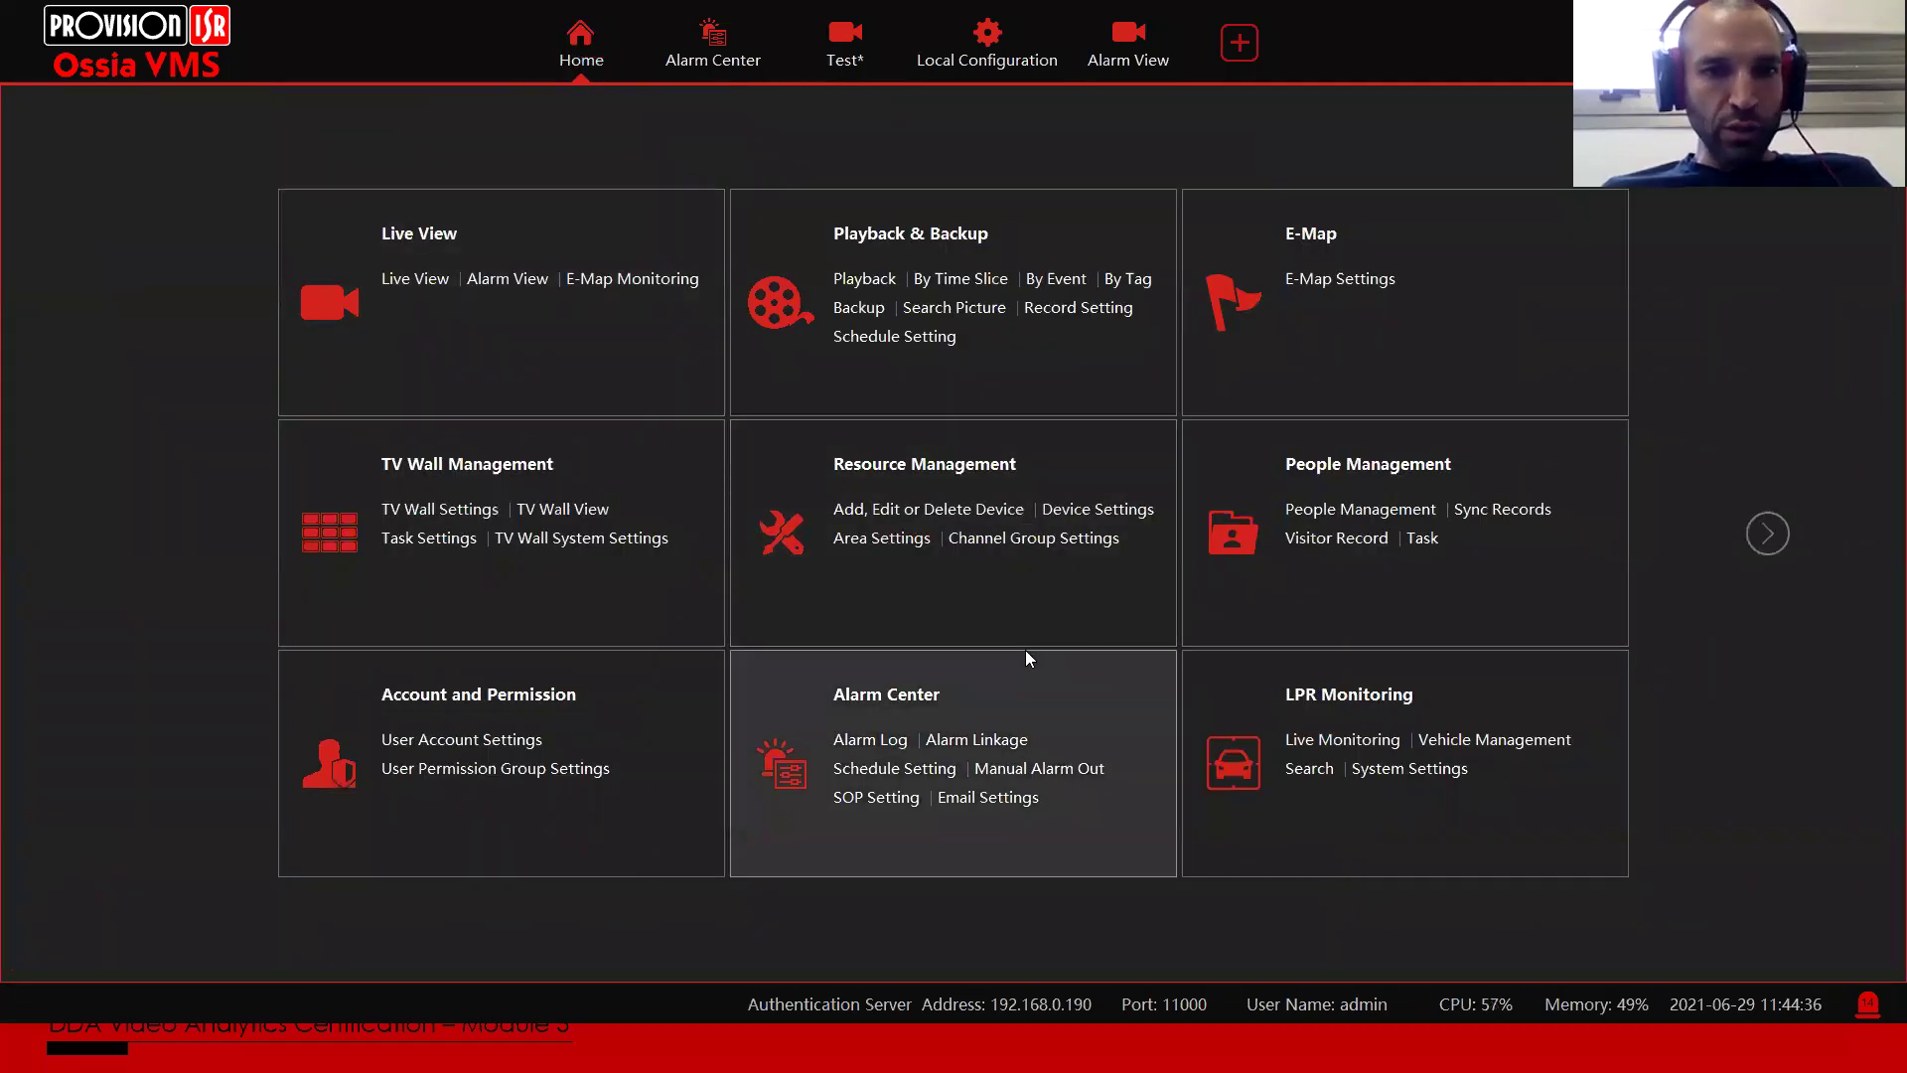
left_click(1782, 532)
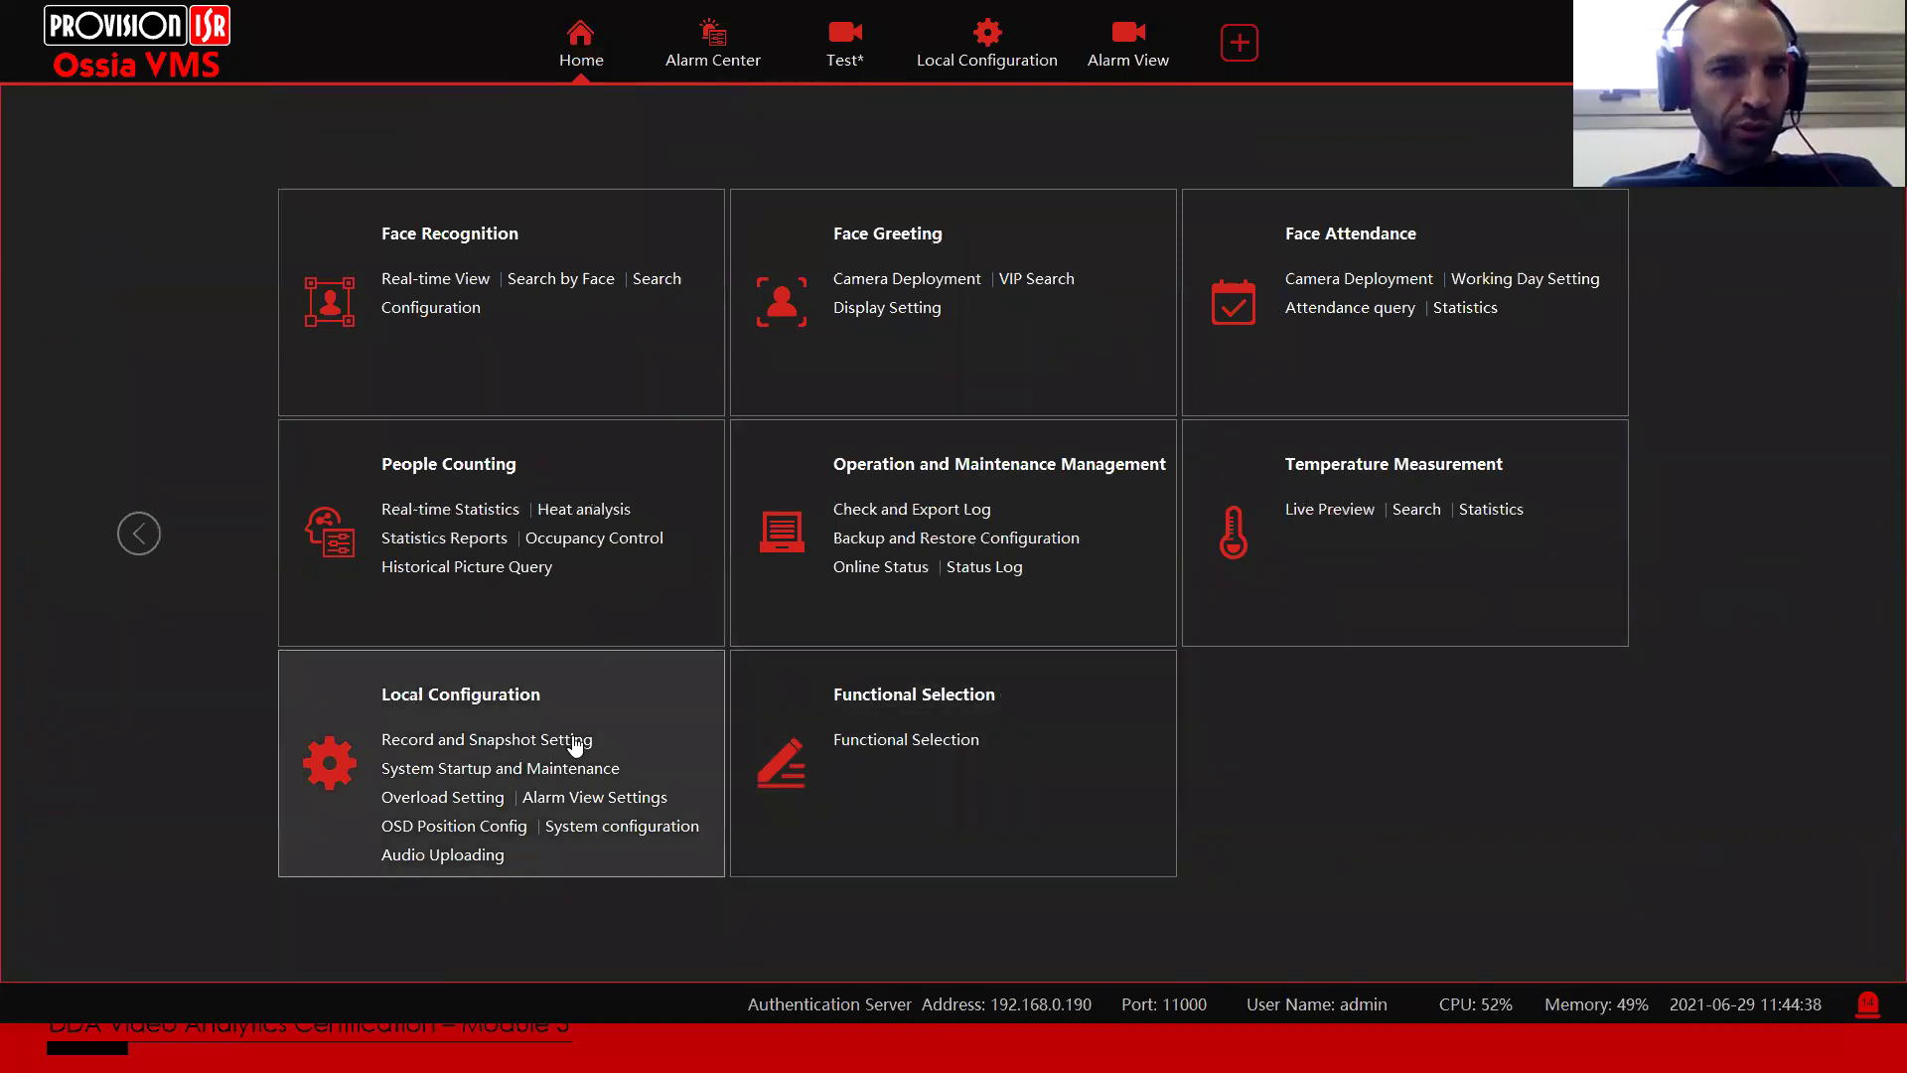
left_click(429, 858)
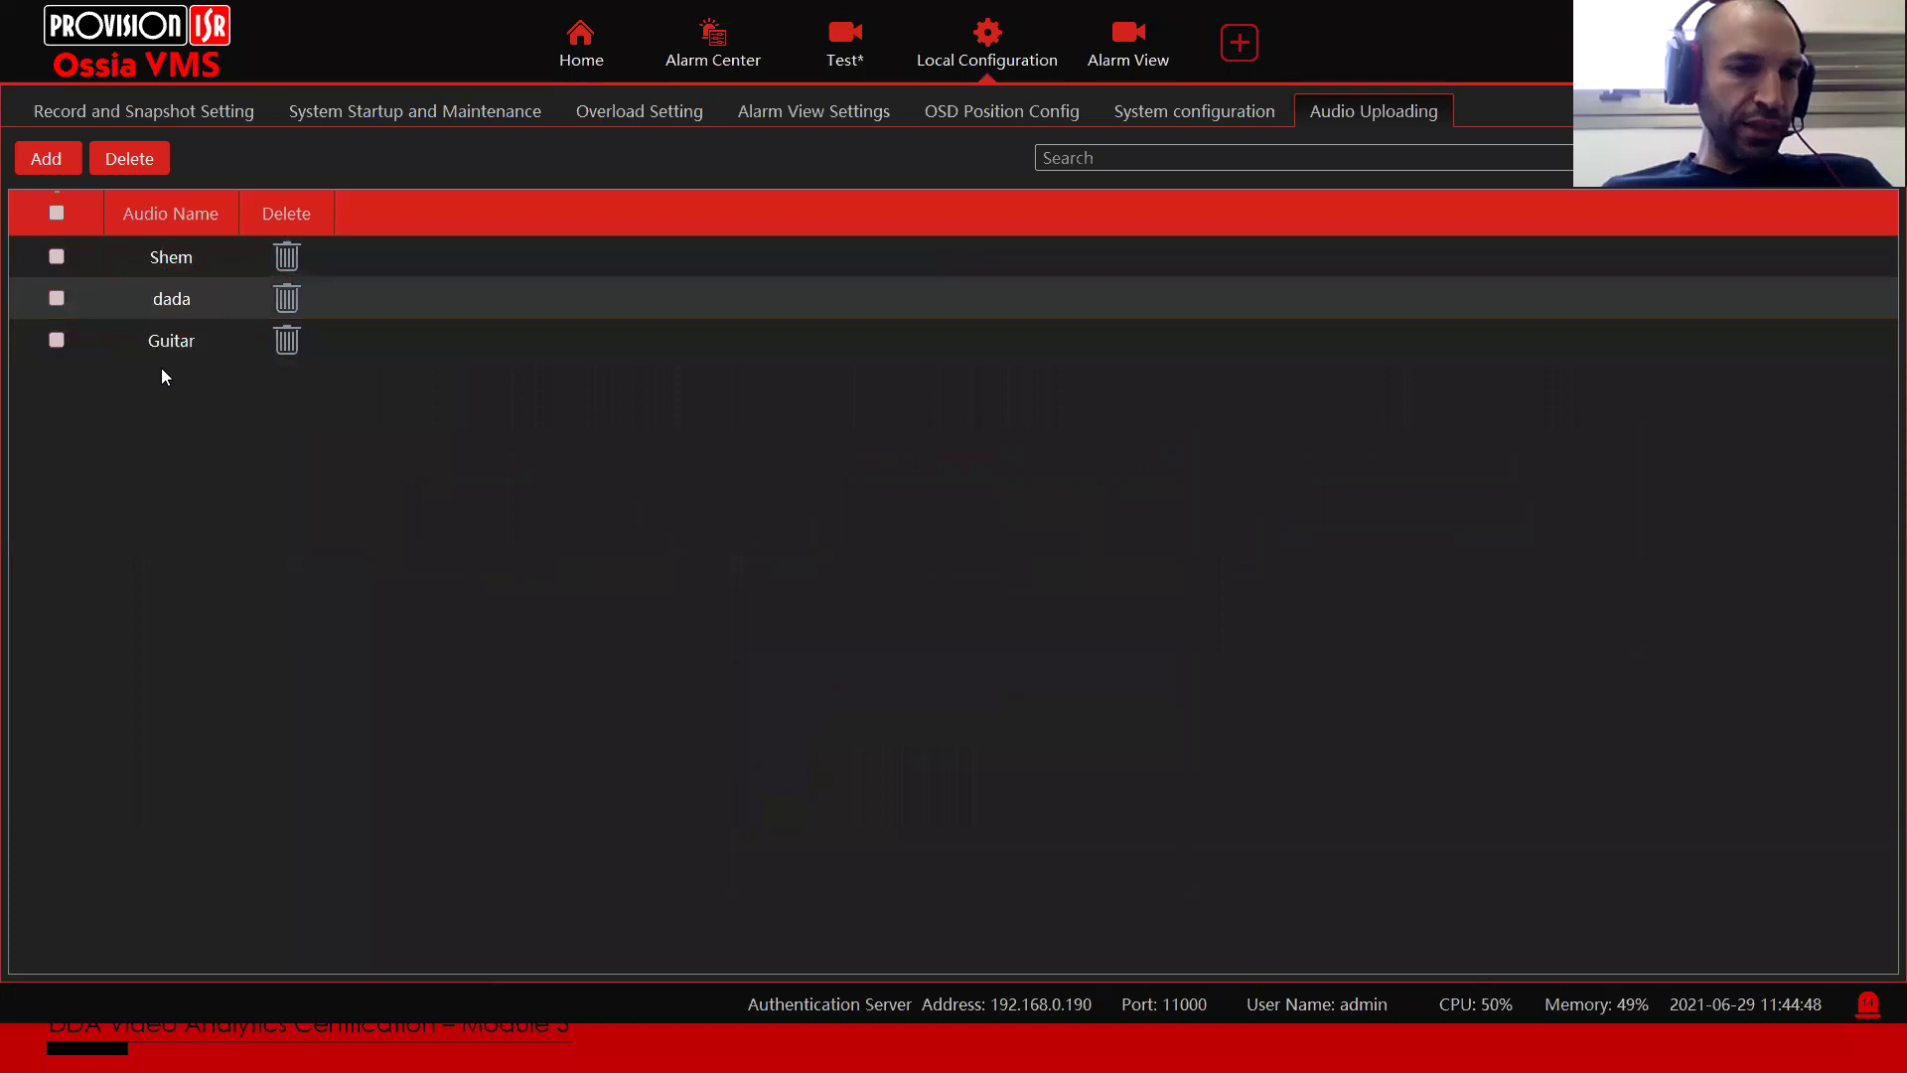
left_click(49, 158)
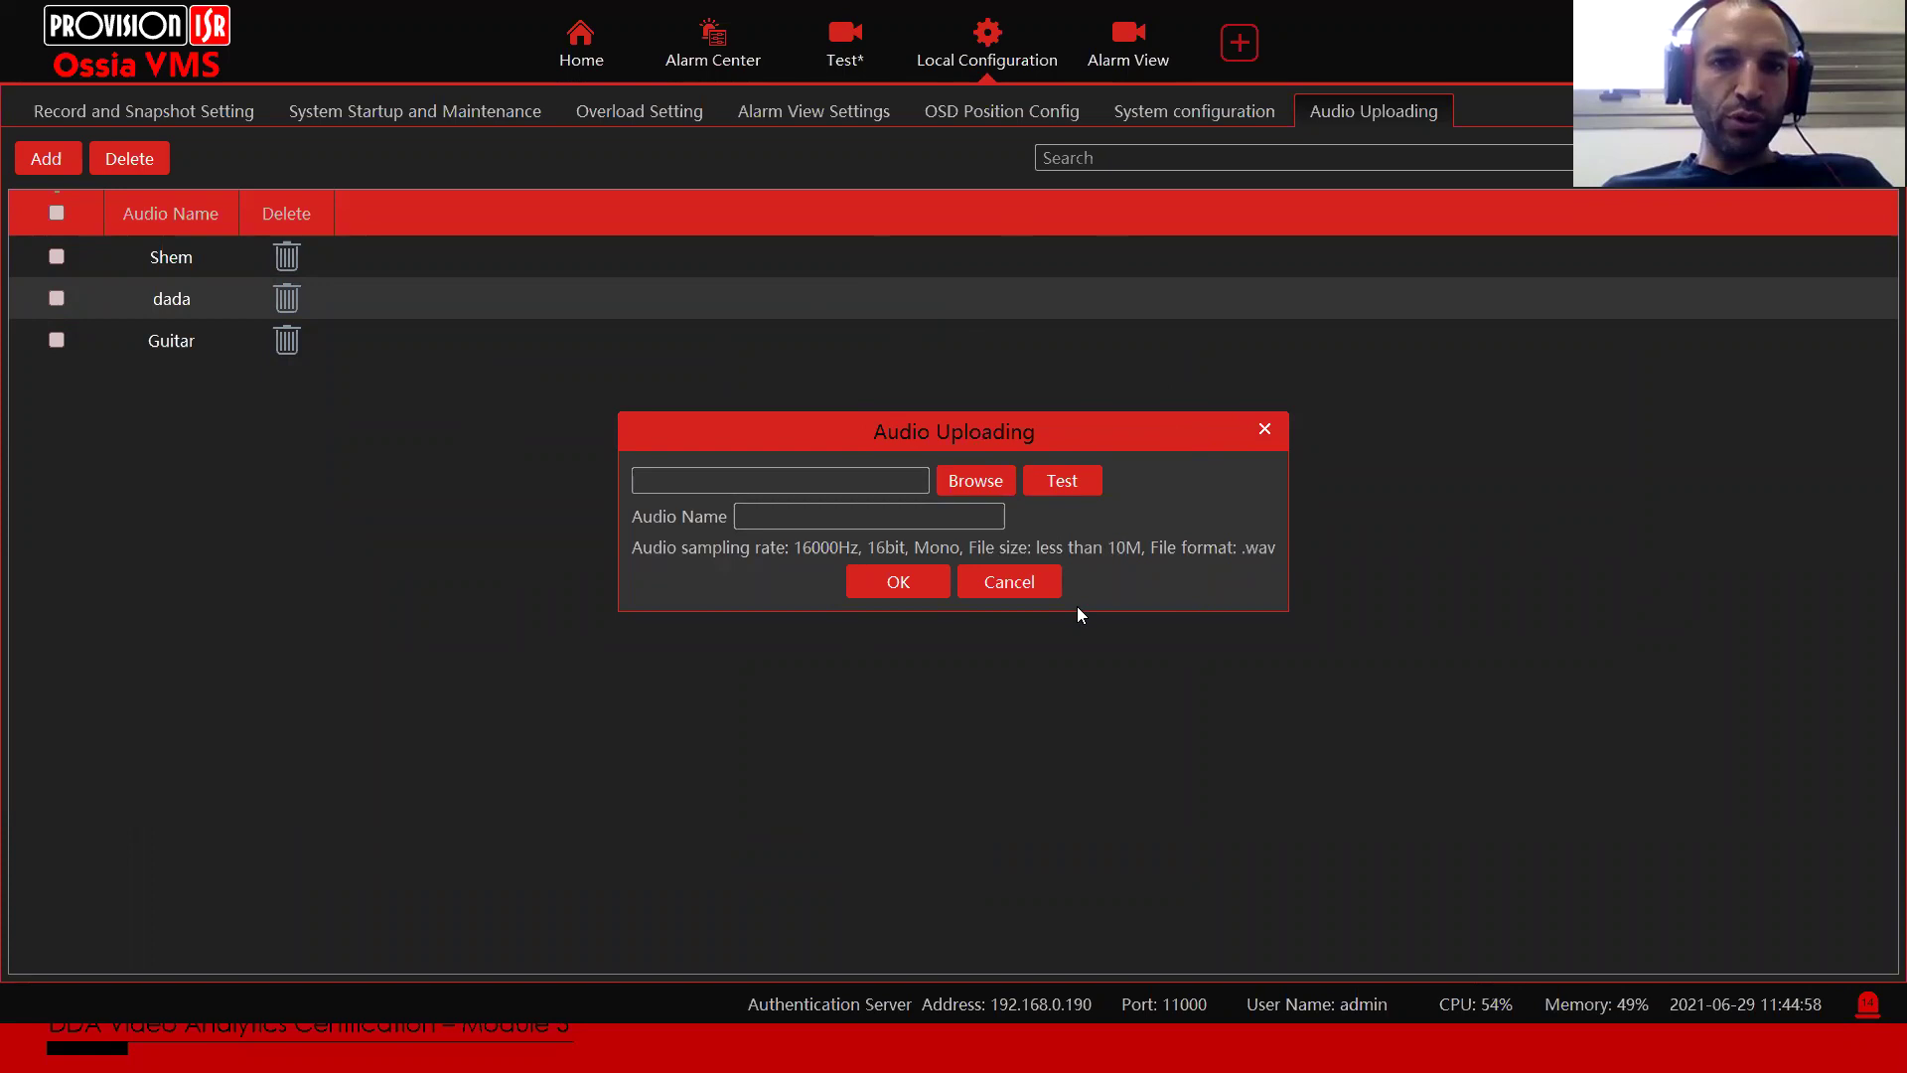
left_click(997, 582)
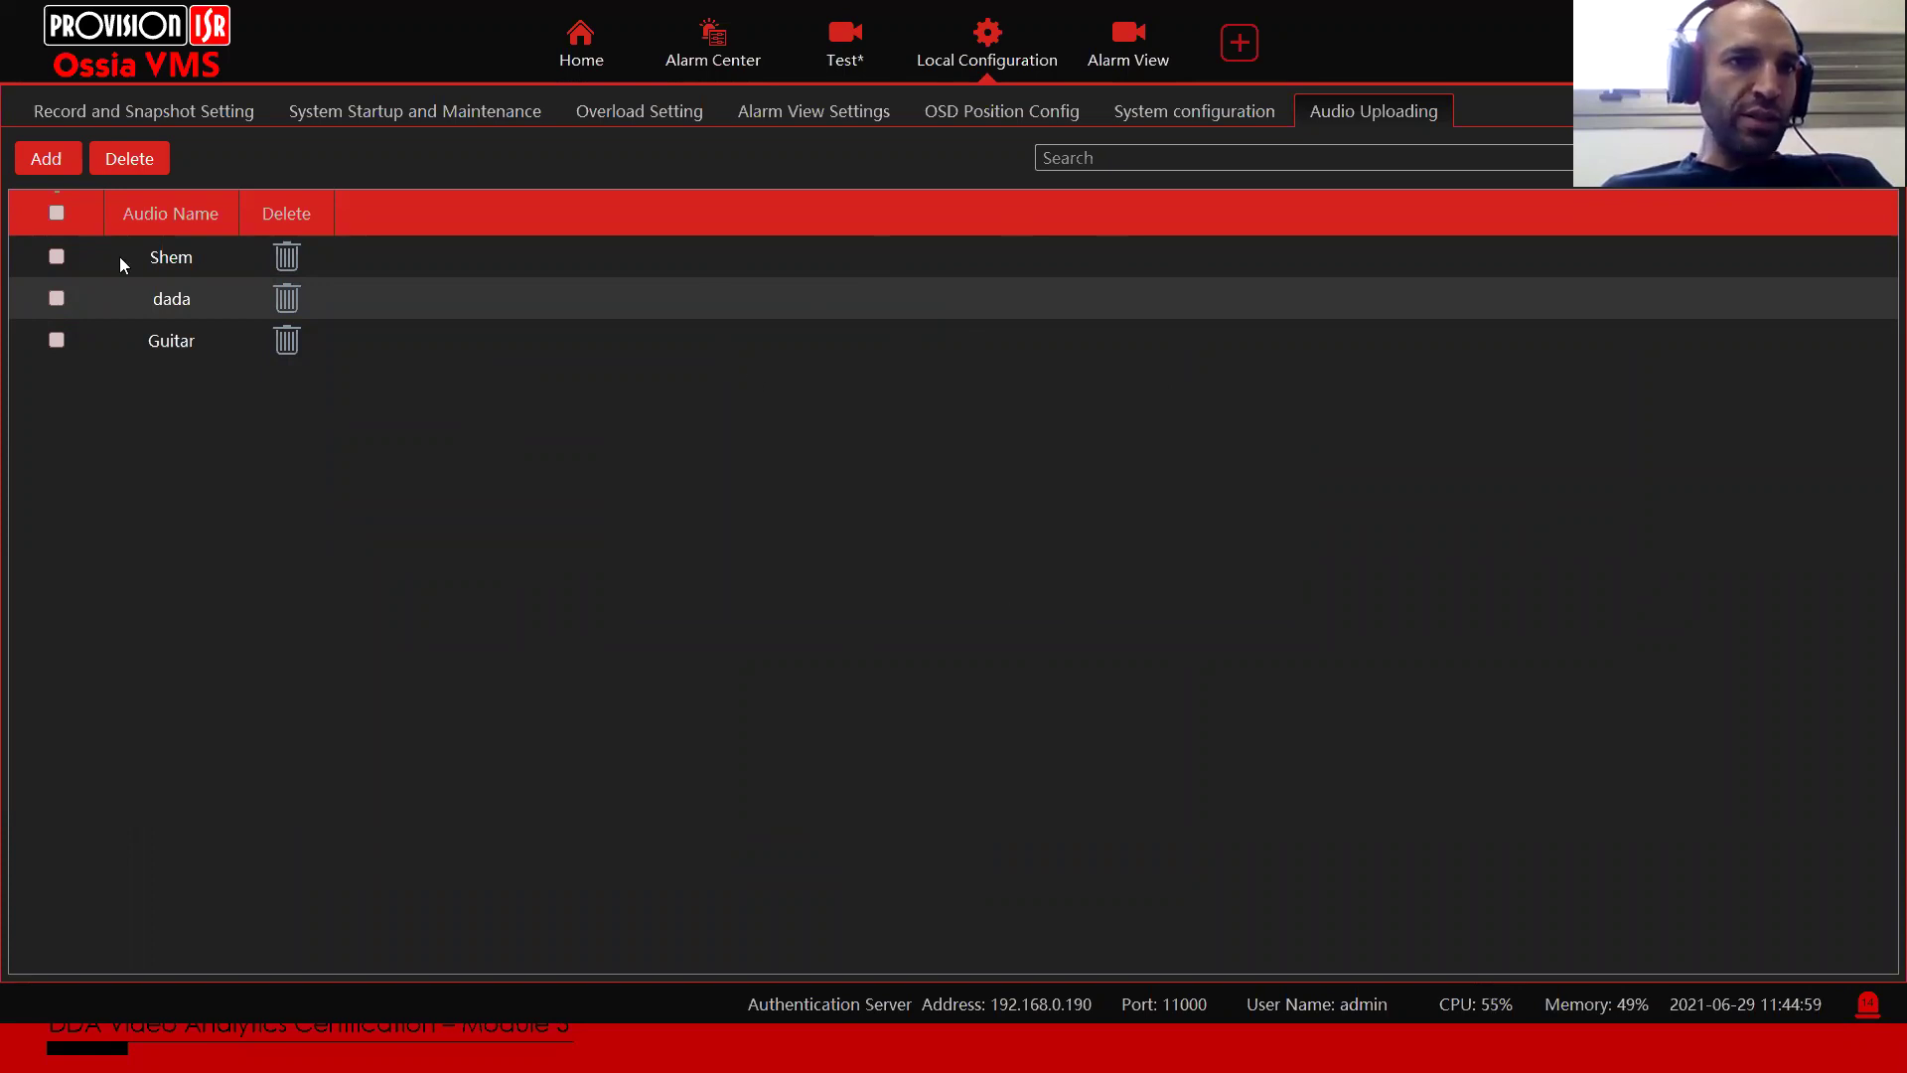
left_click(544, 38)
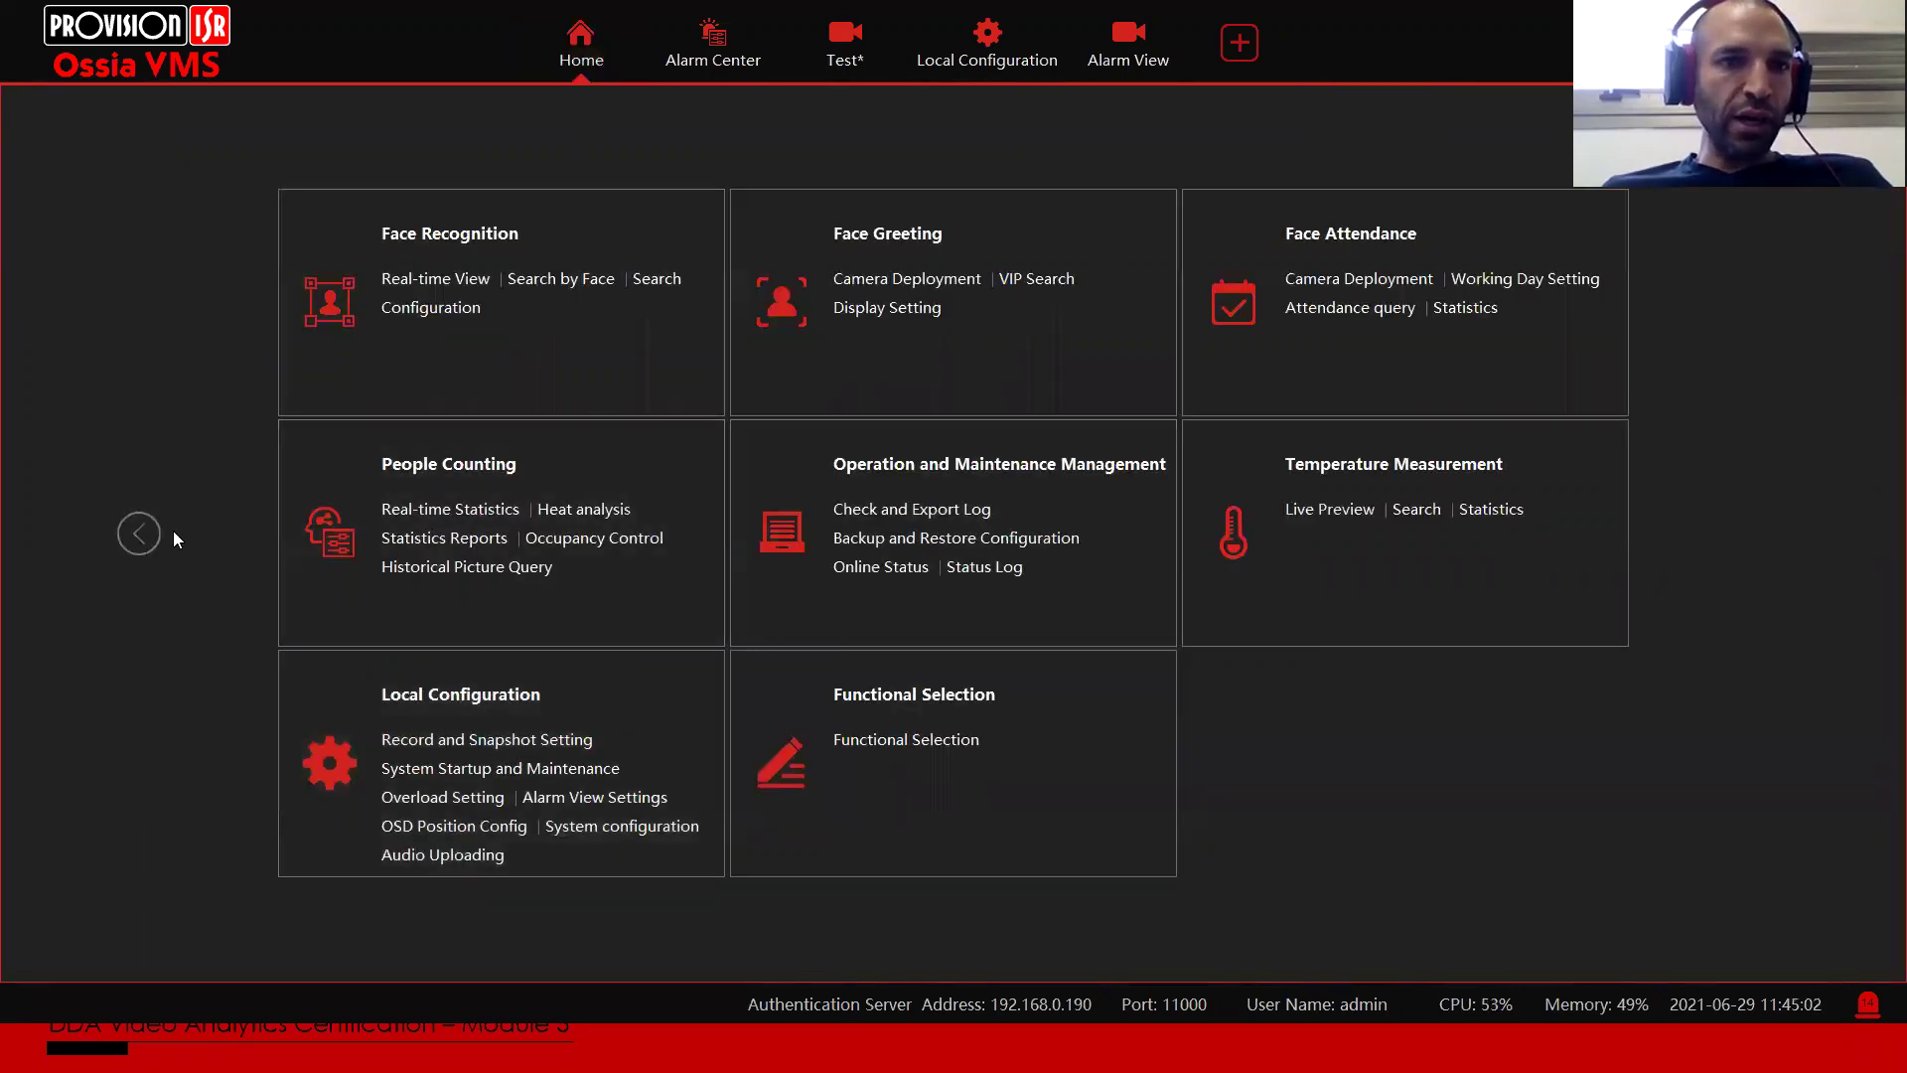
left_click(140, 534)
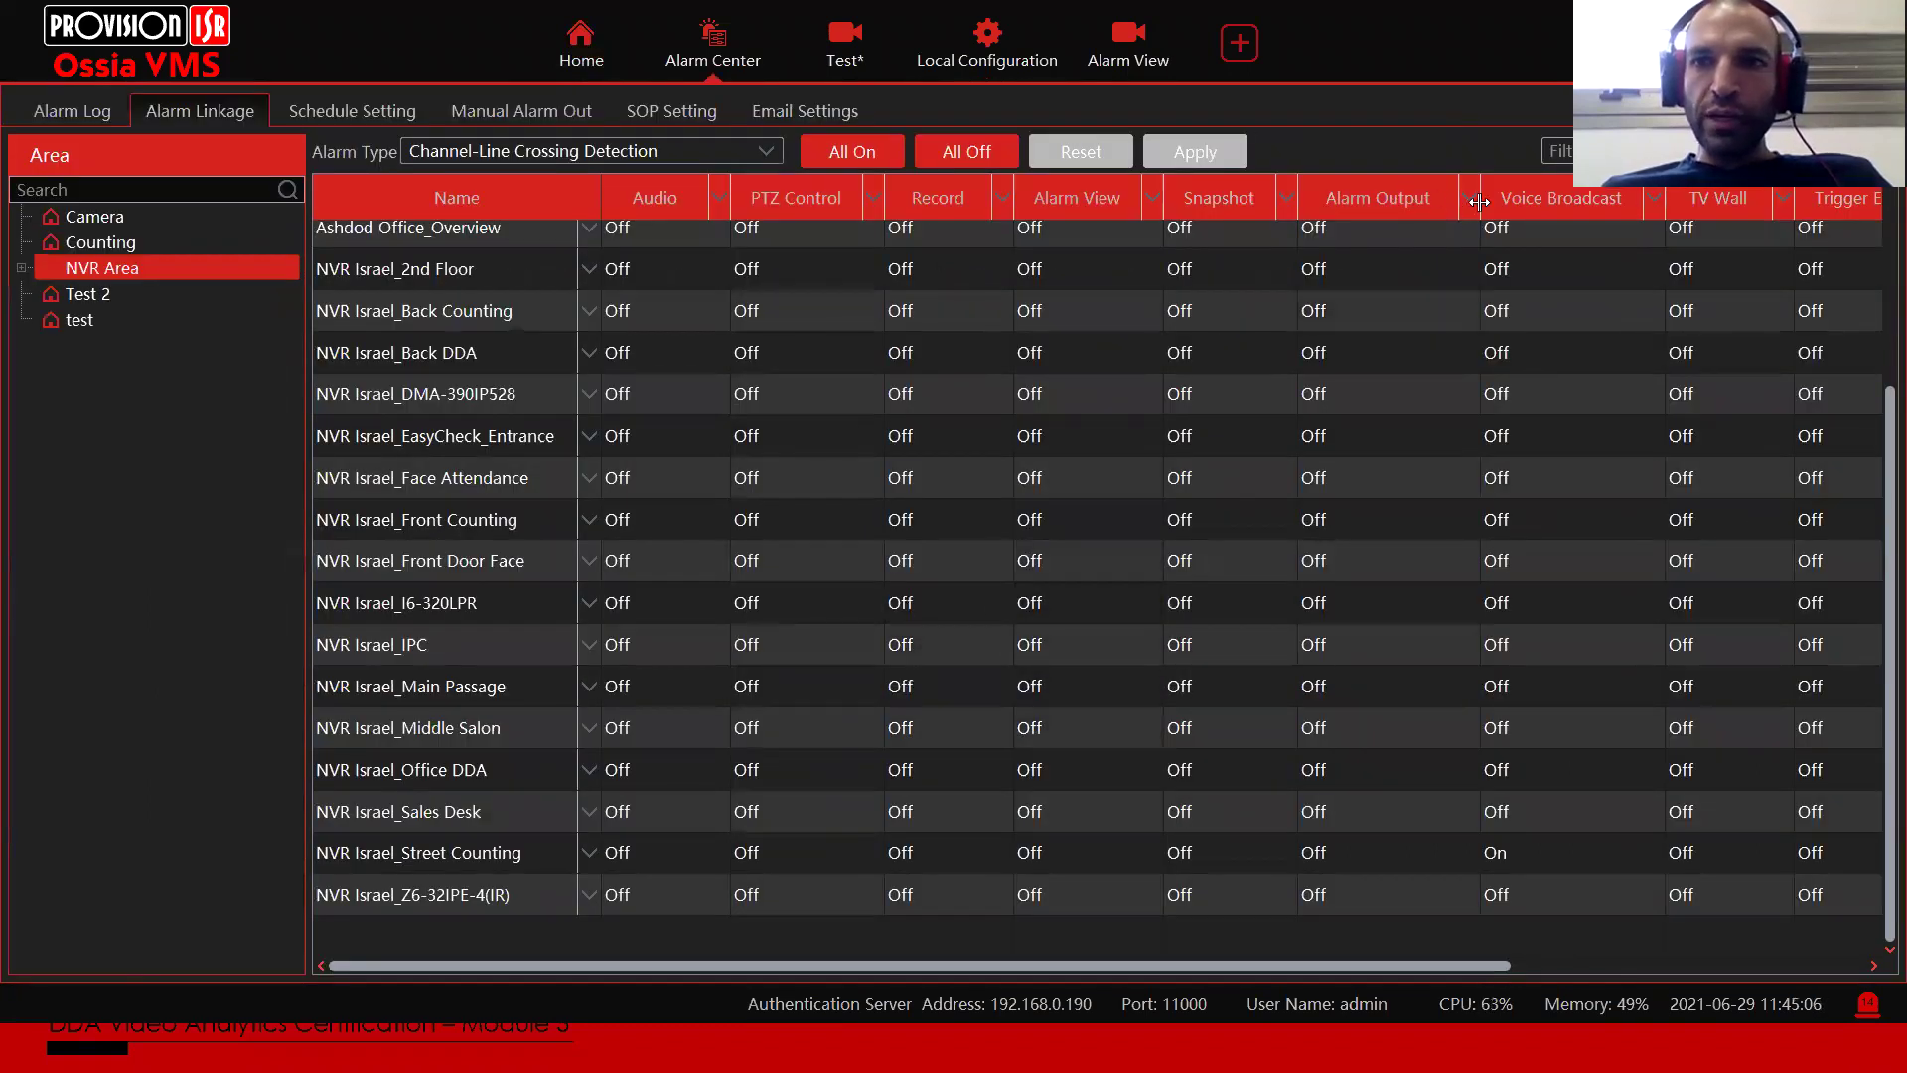
left_click(1542, 686)
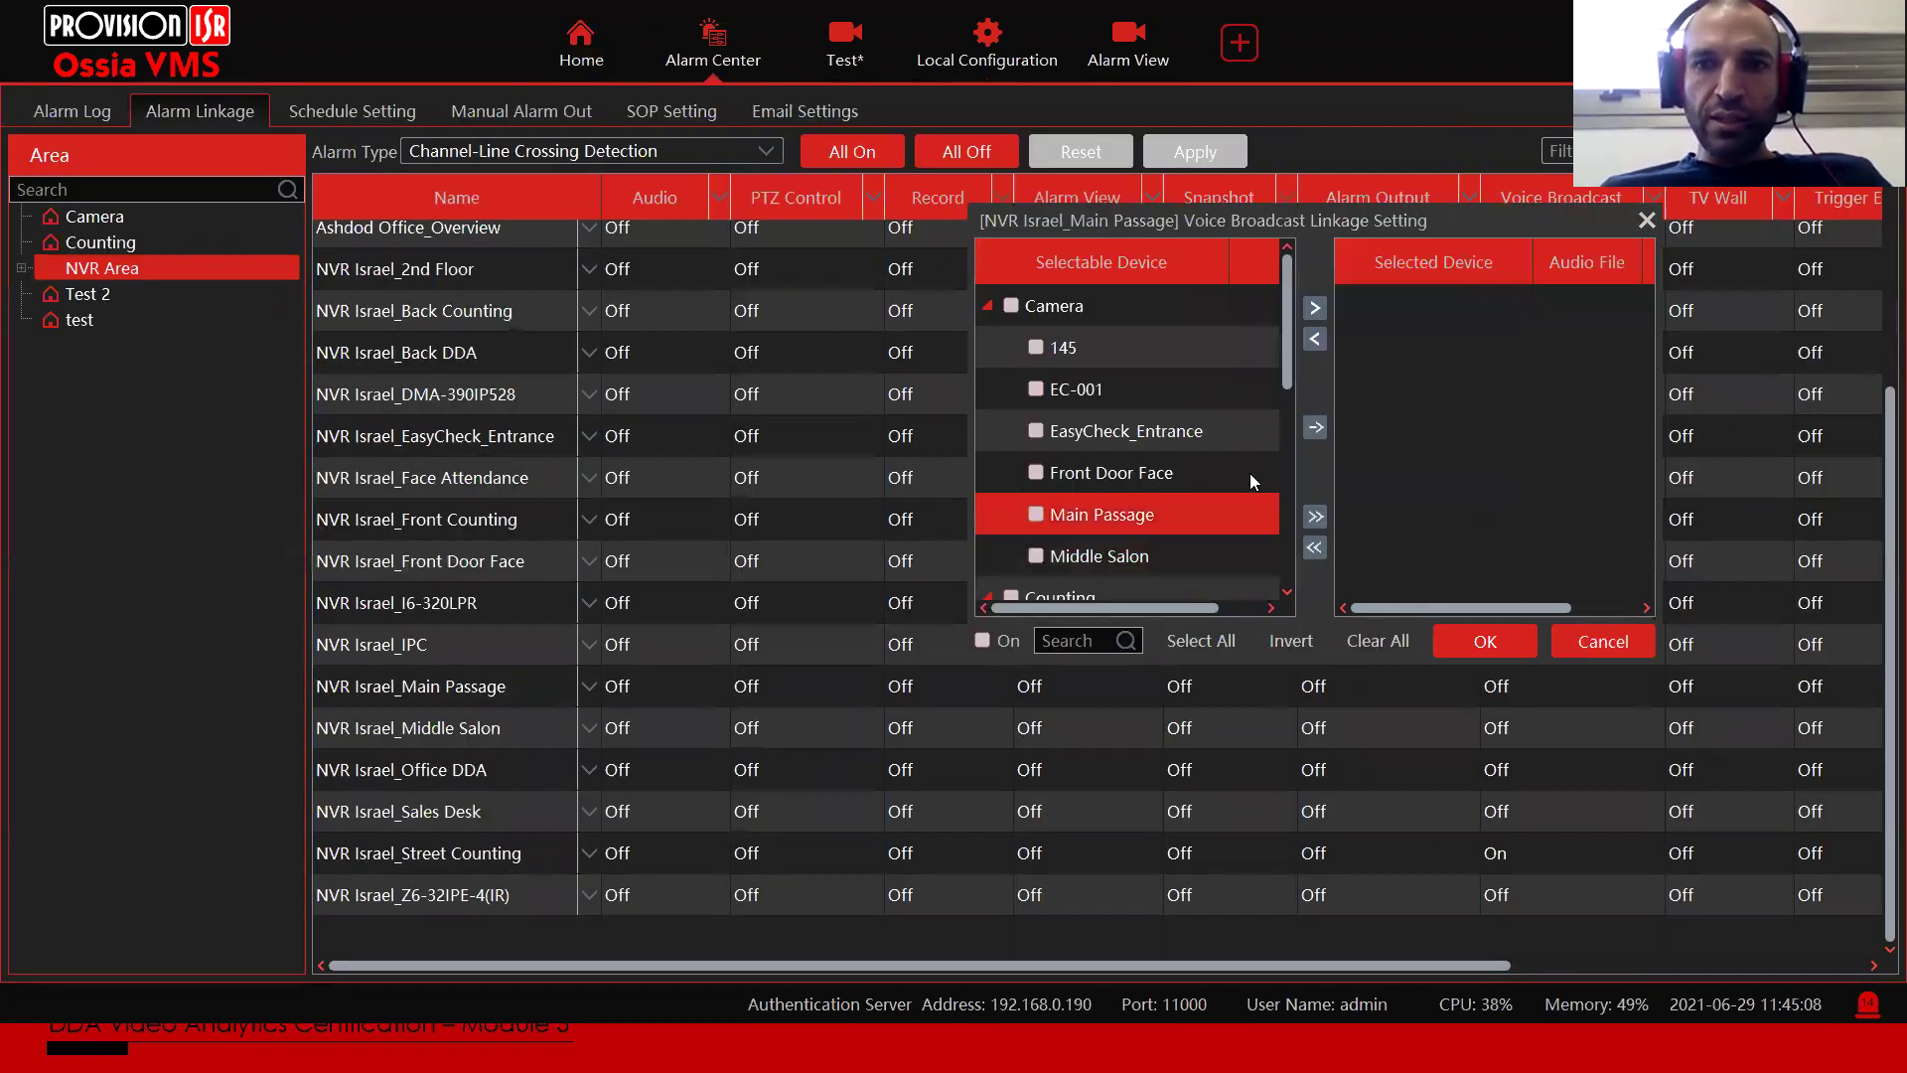
left_click(1317, 427)
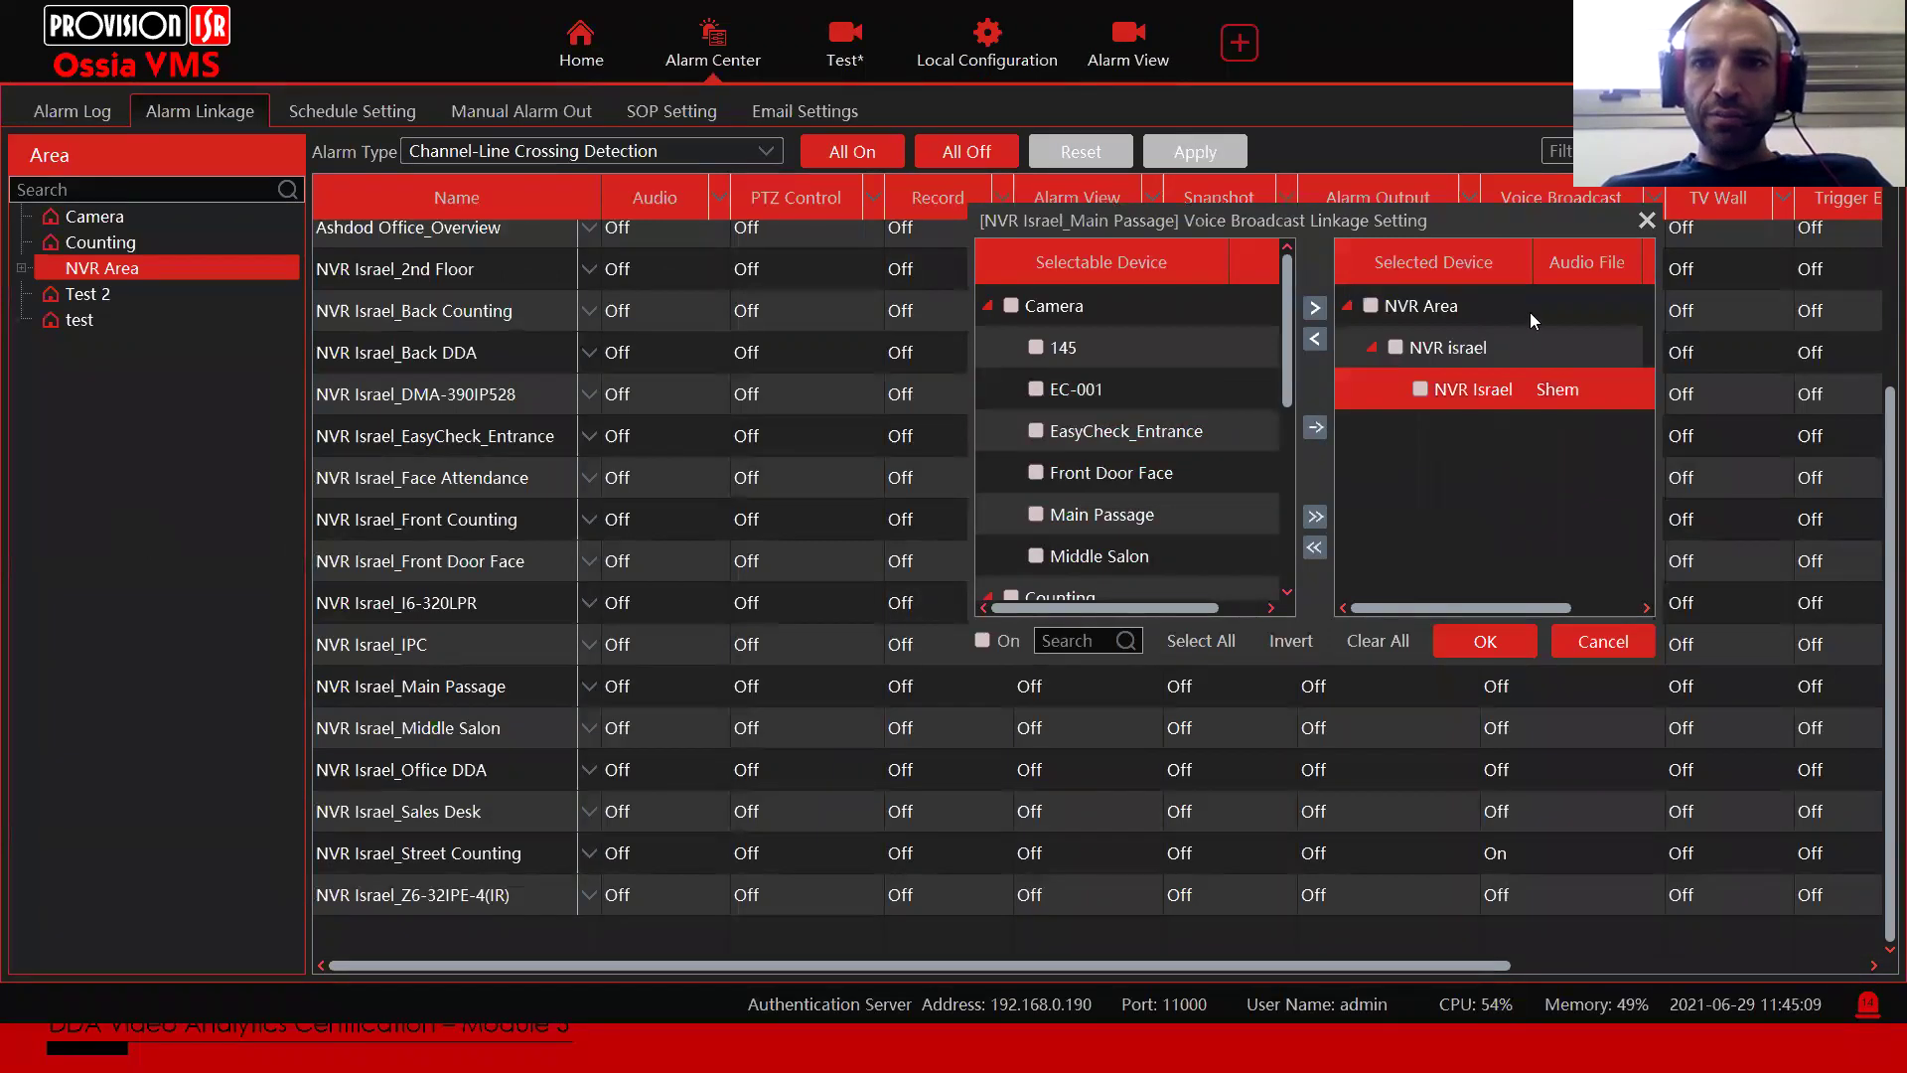
left_click(1561, 396)
left_click(1577, 393)
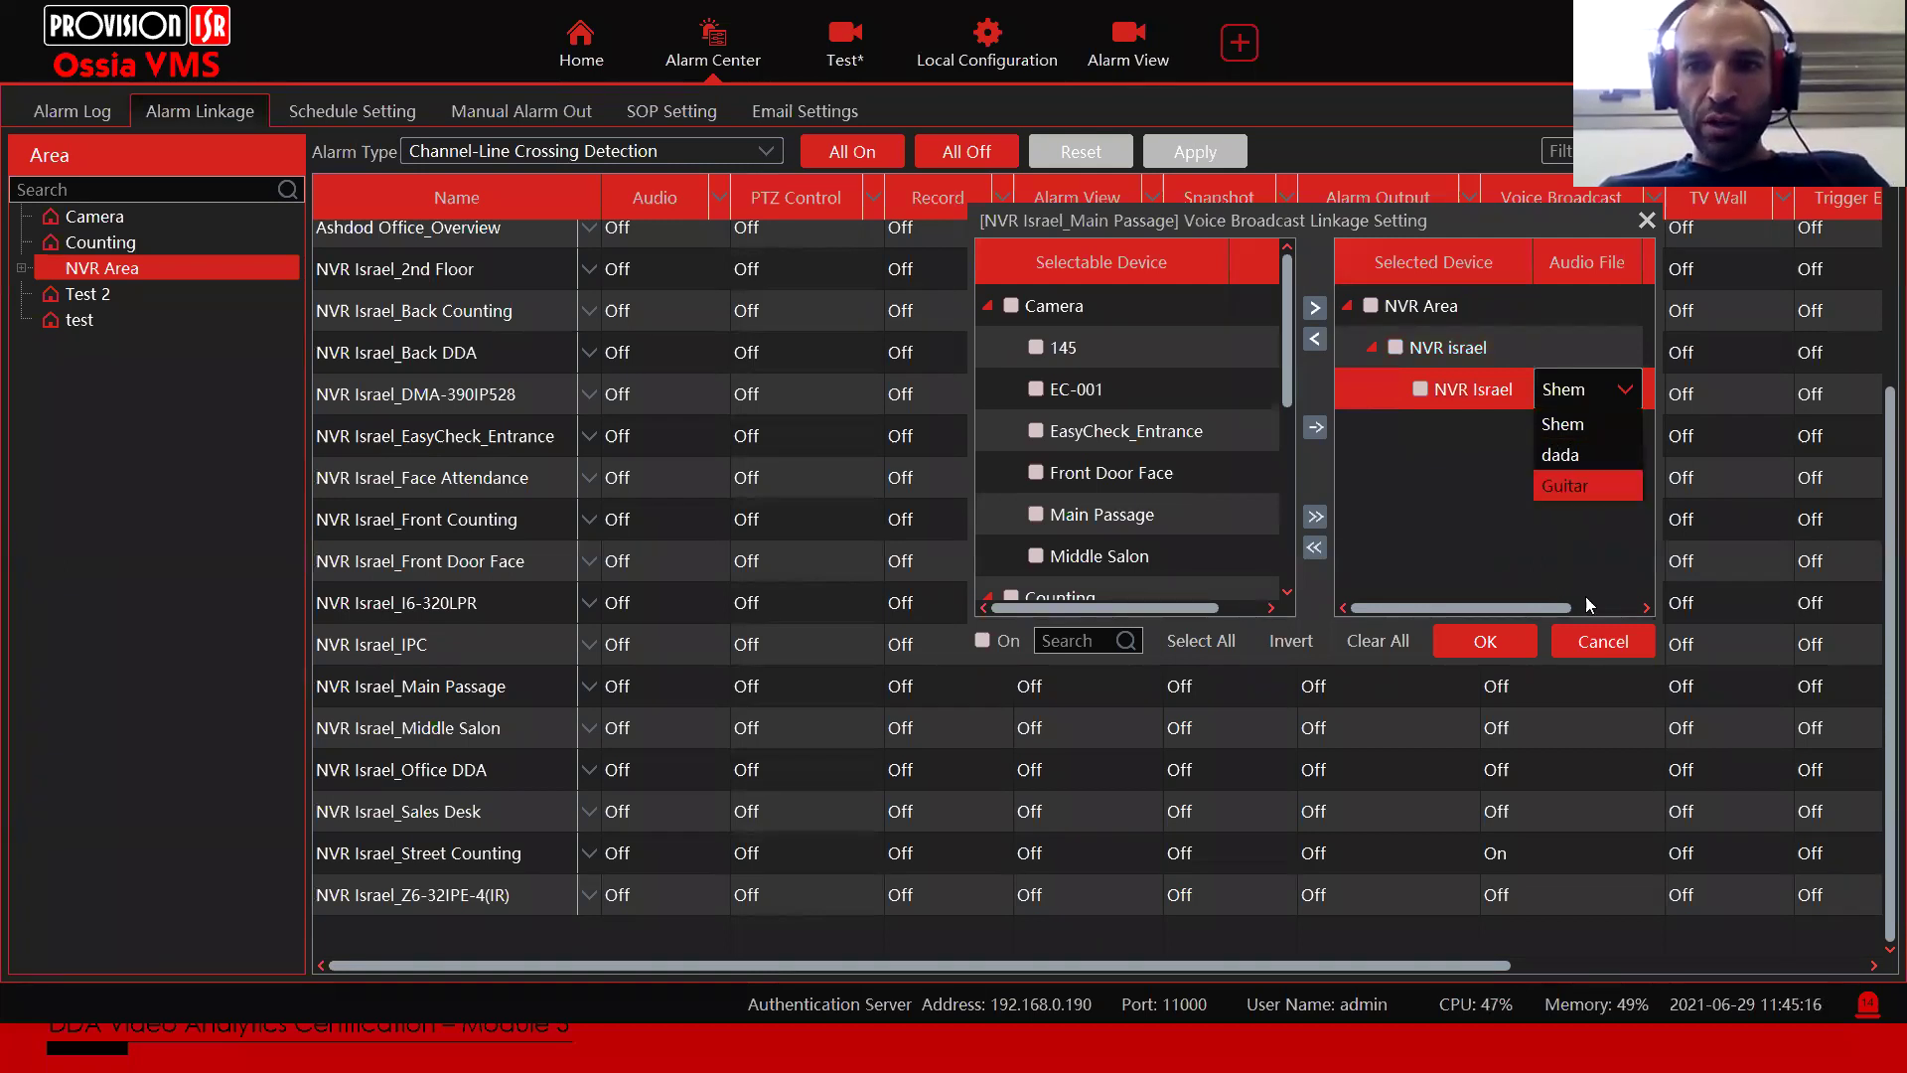
left_click(1557, 536)
left_click(1584, 640)
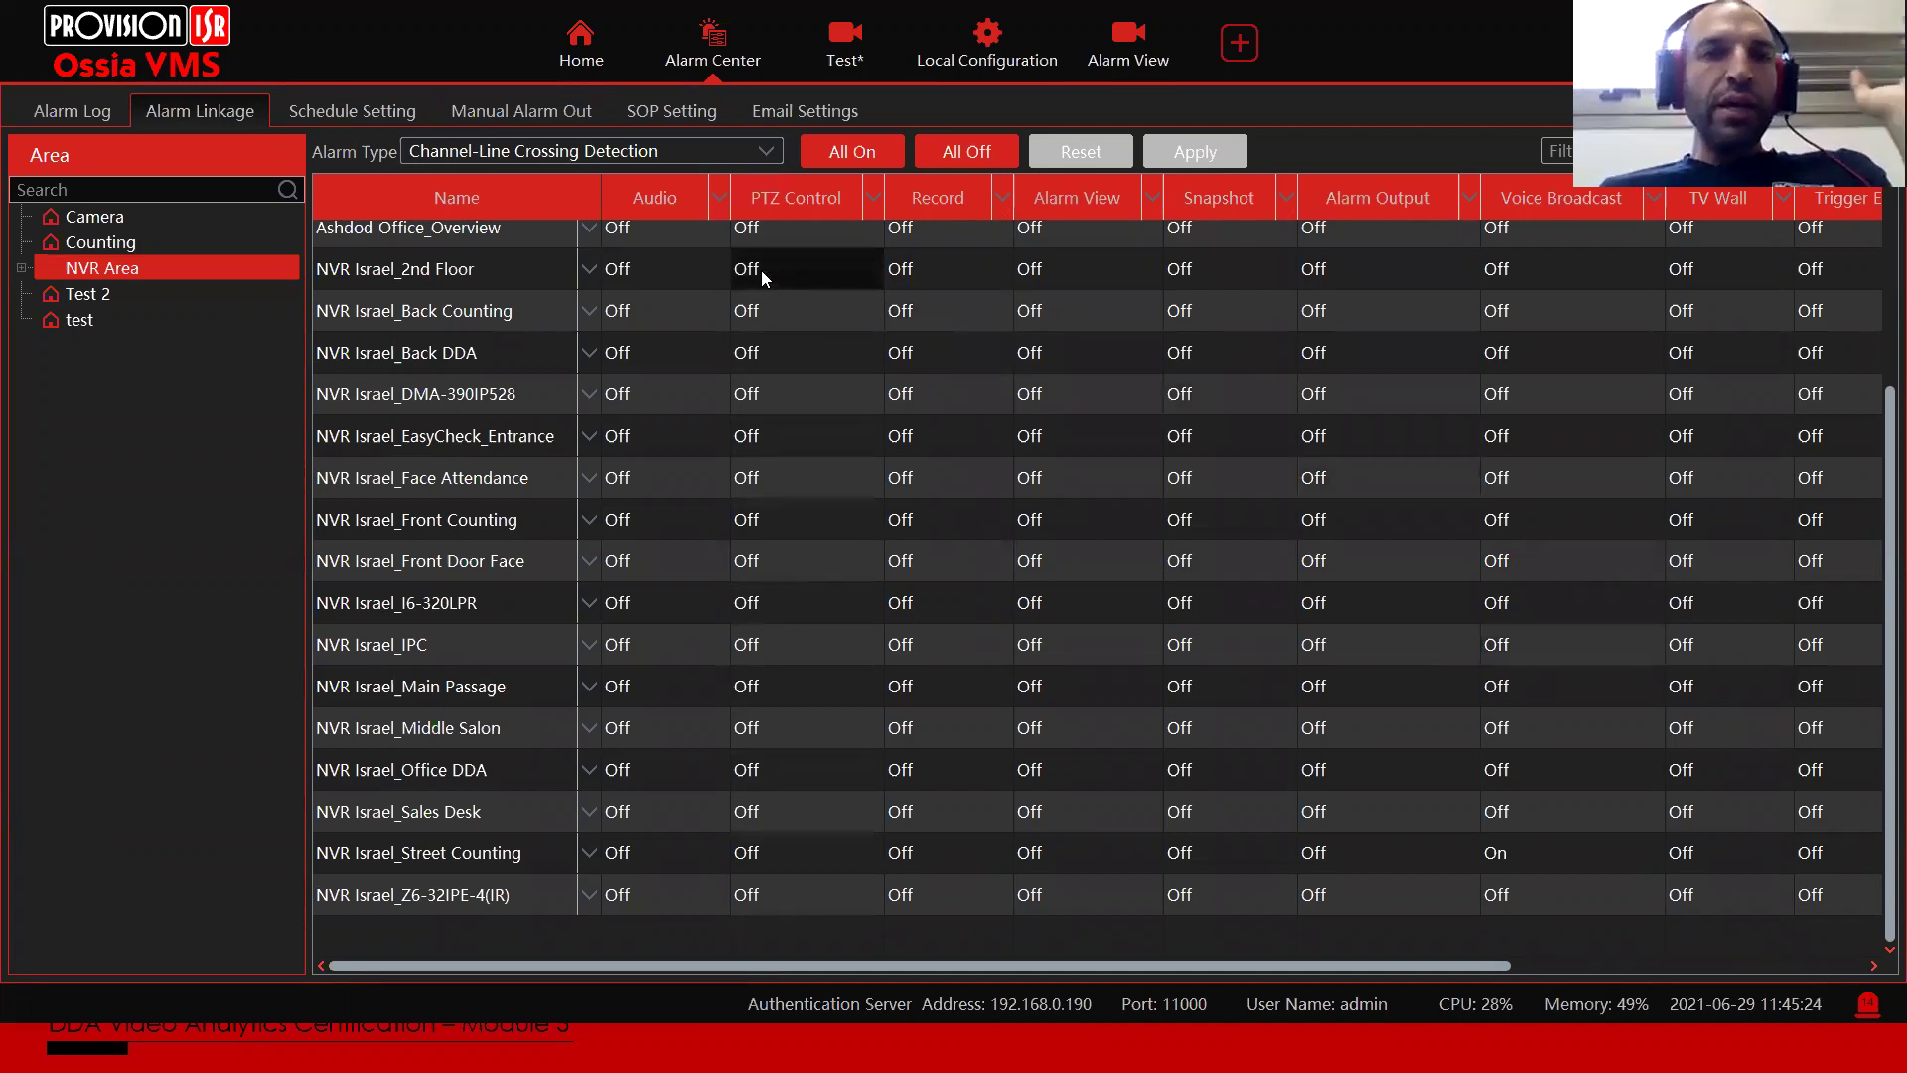
left_click(524, 157)
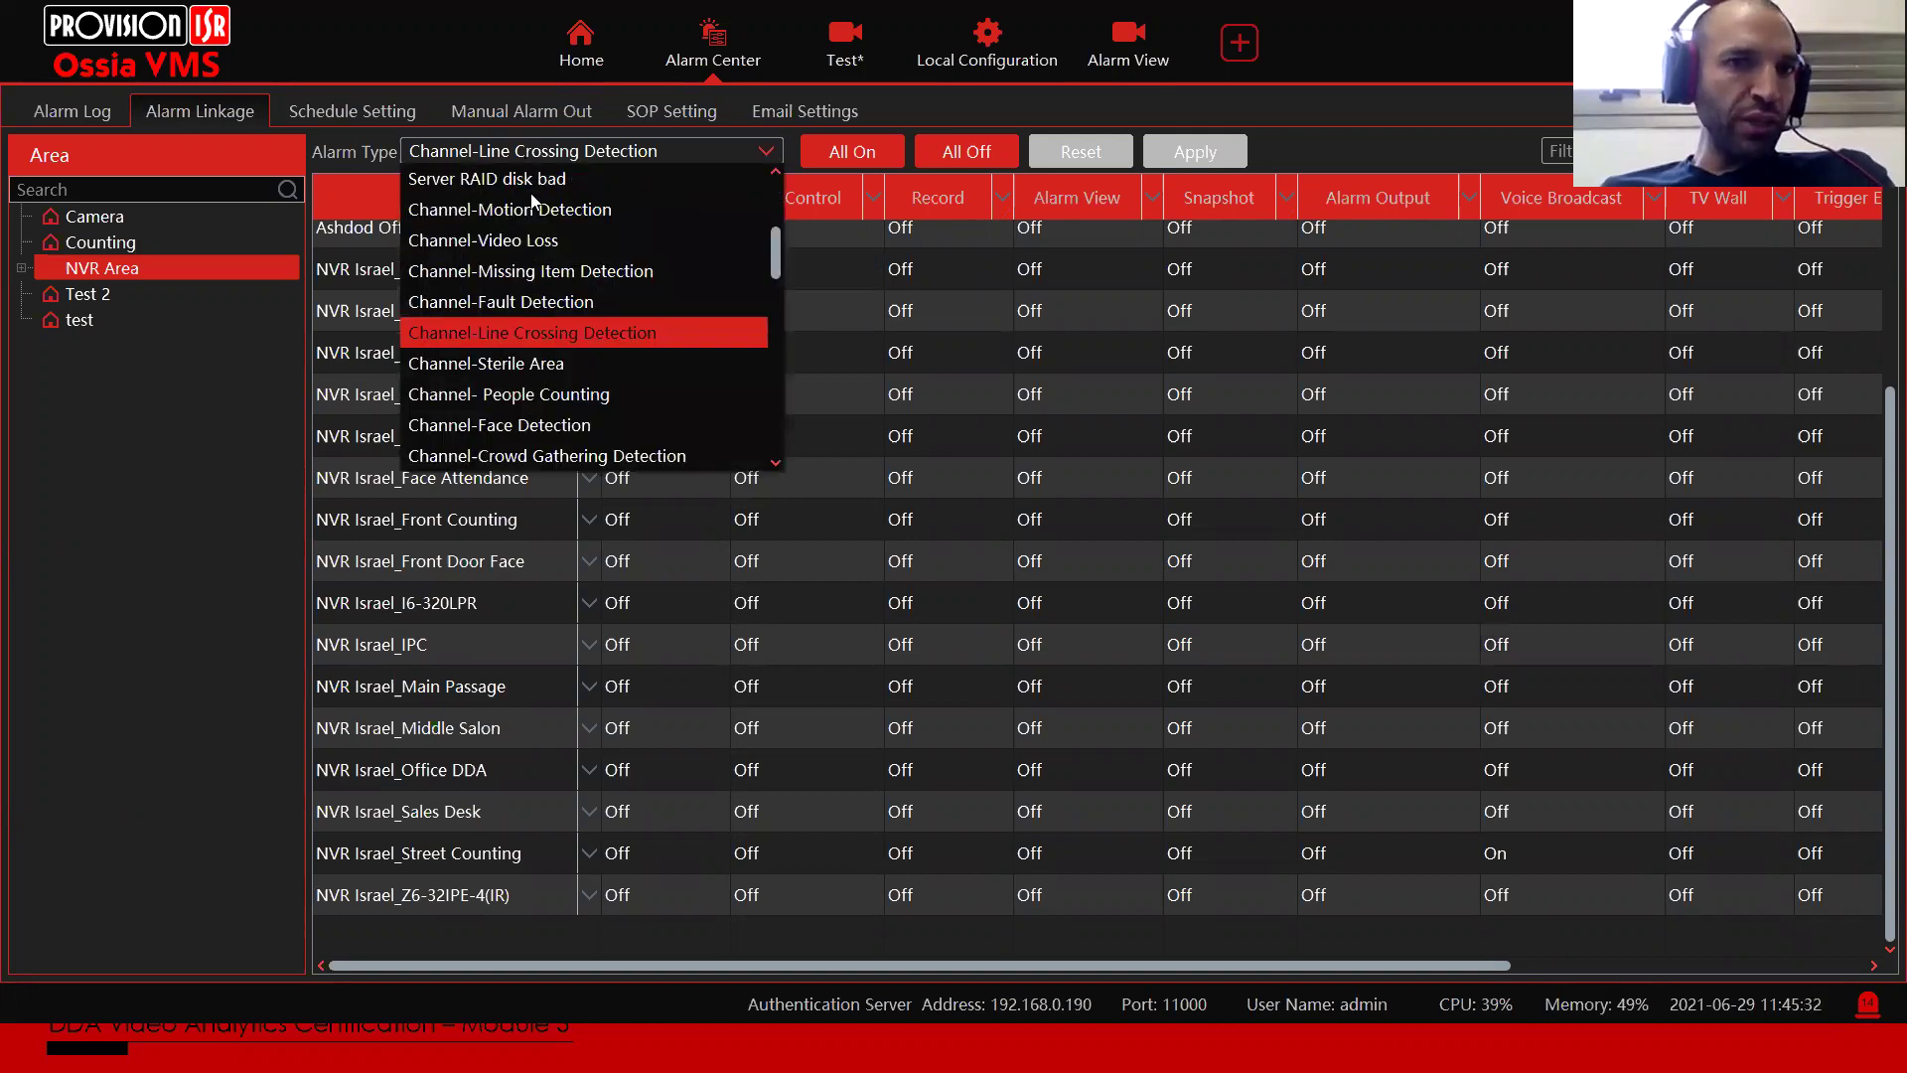
left_click(539, 363)
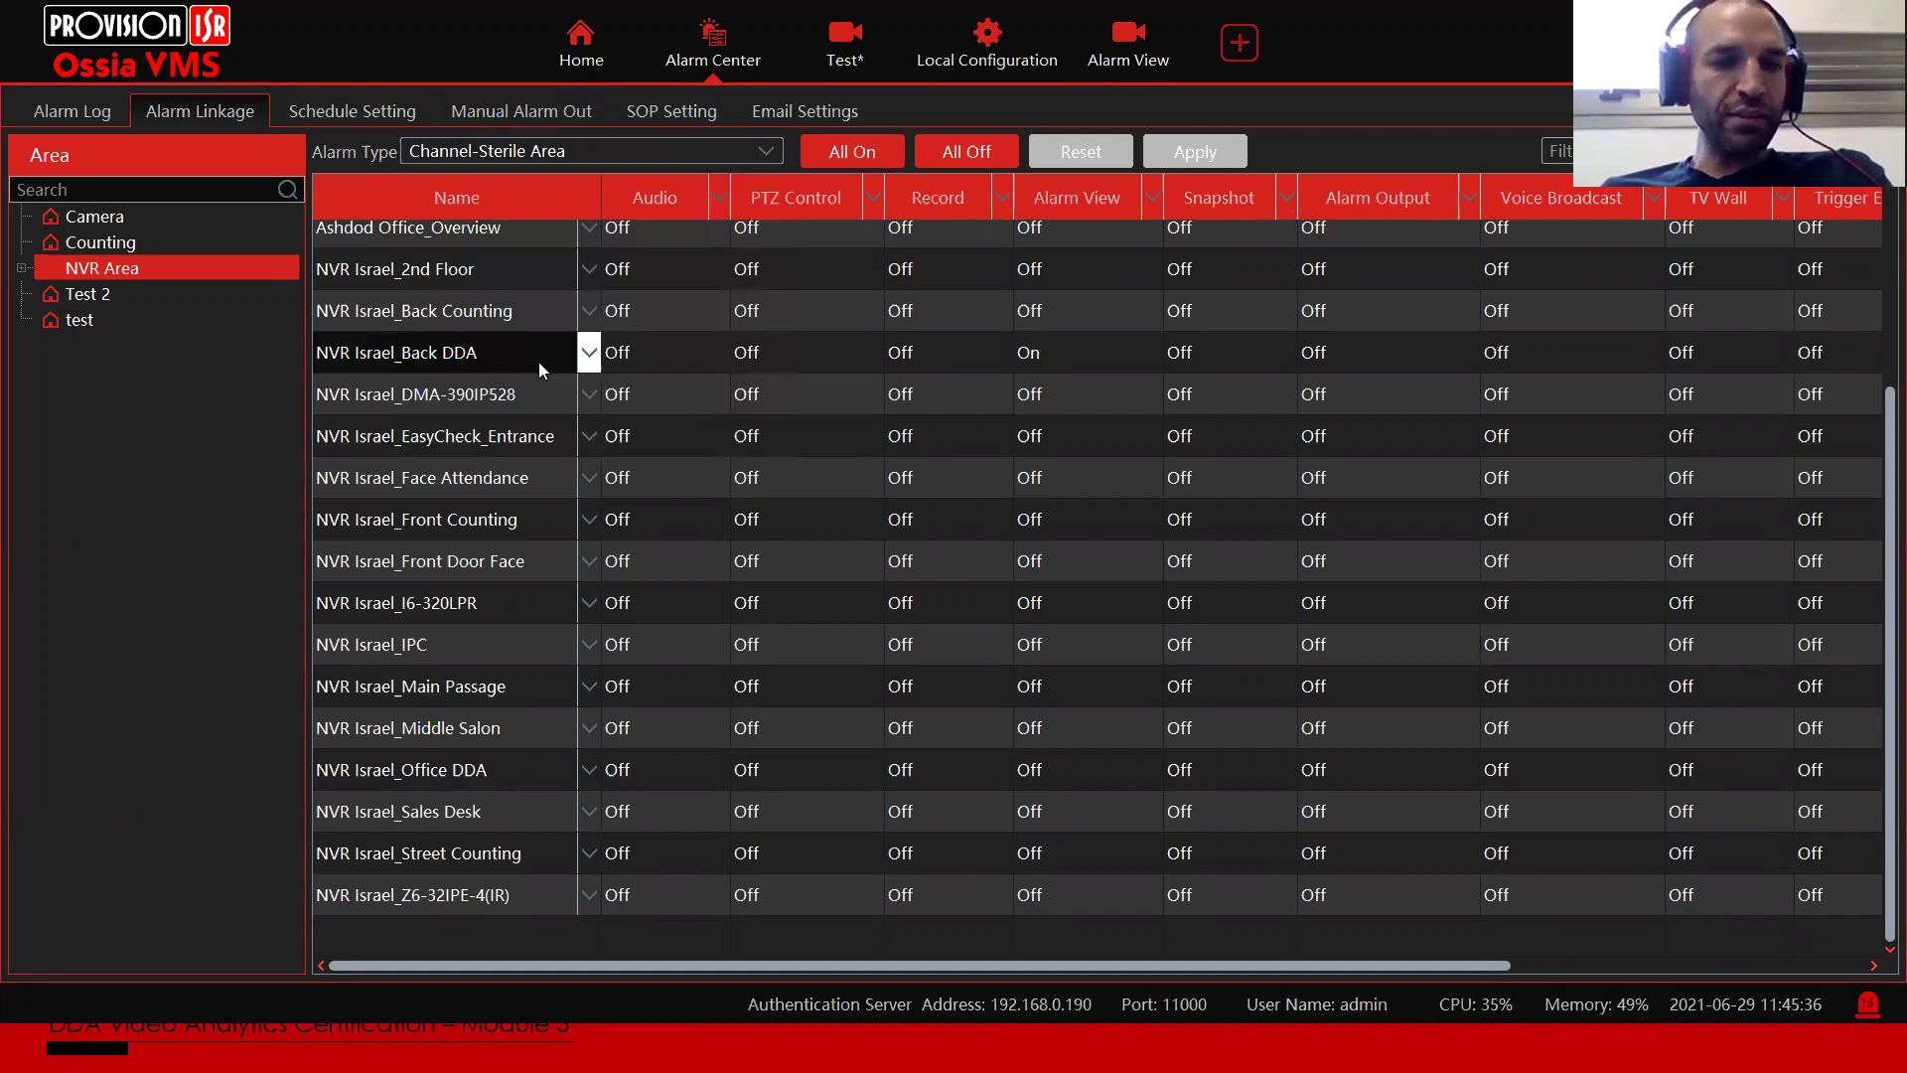
left_click(518, 149)
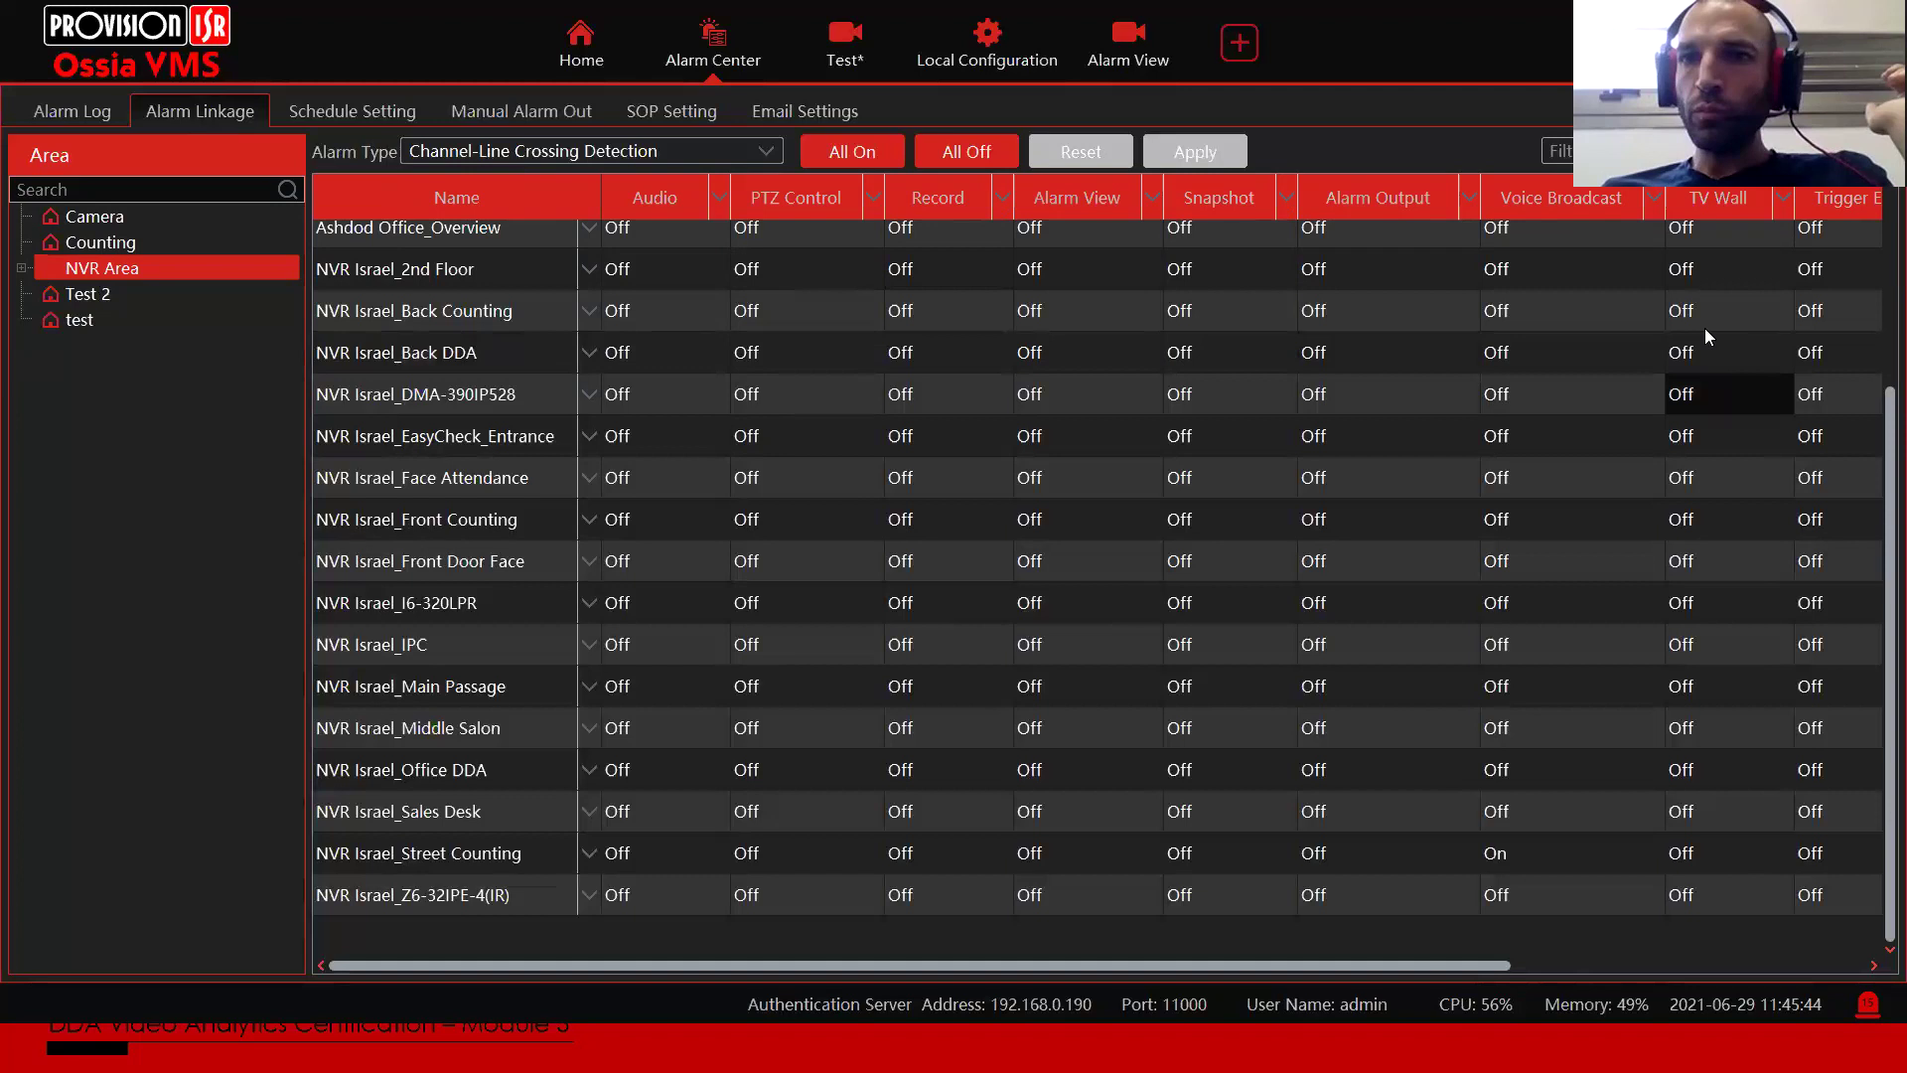
left_click_drag(1277, 963, 1635, 963)
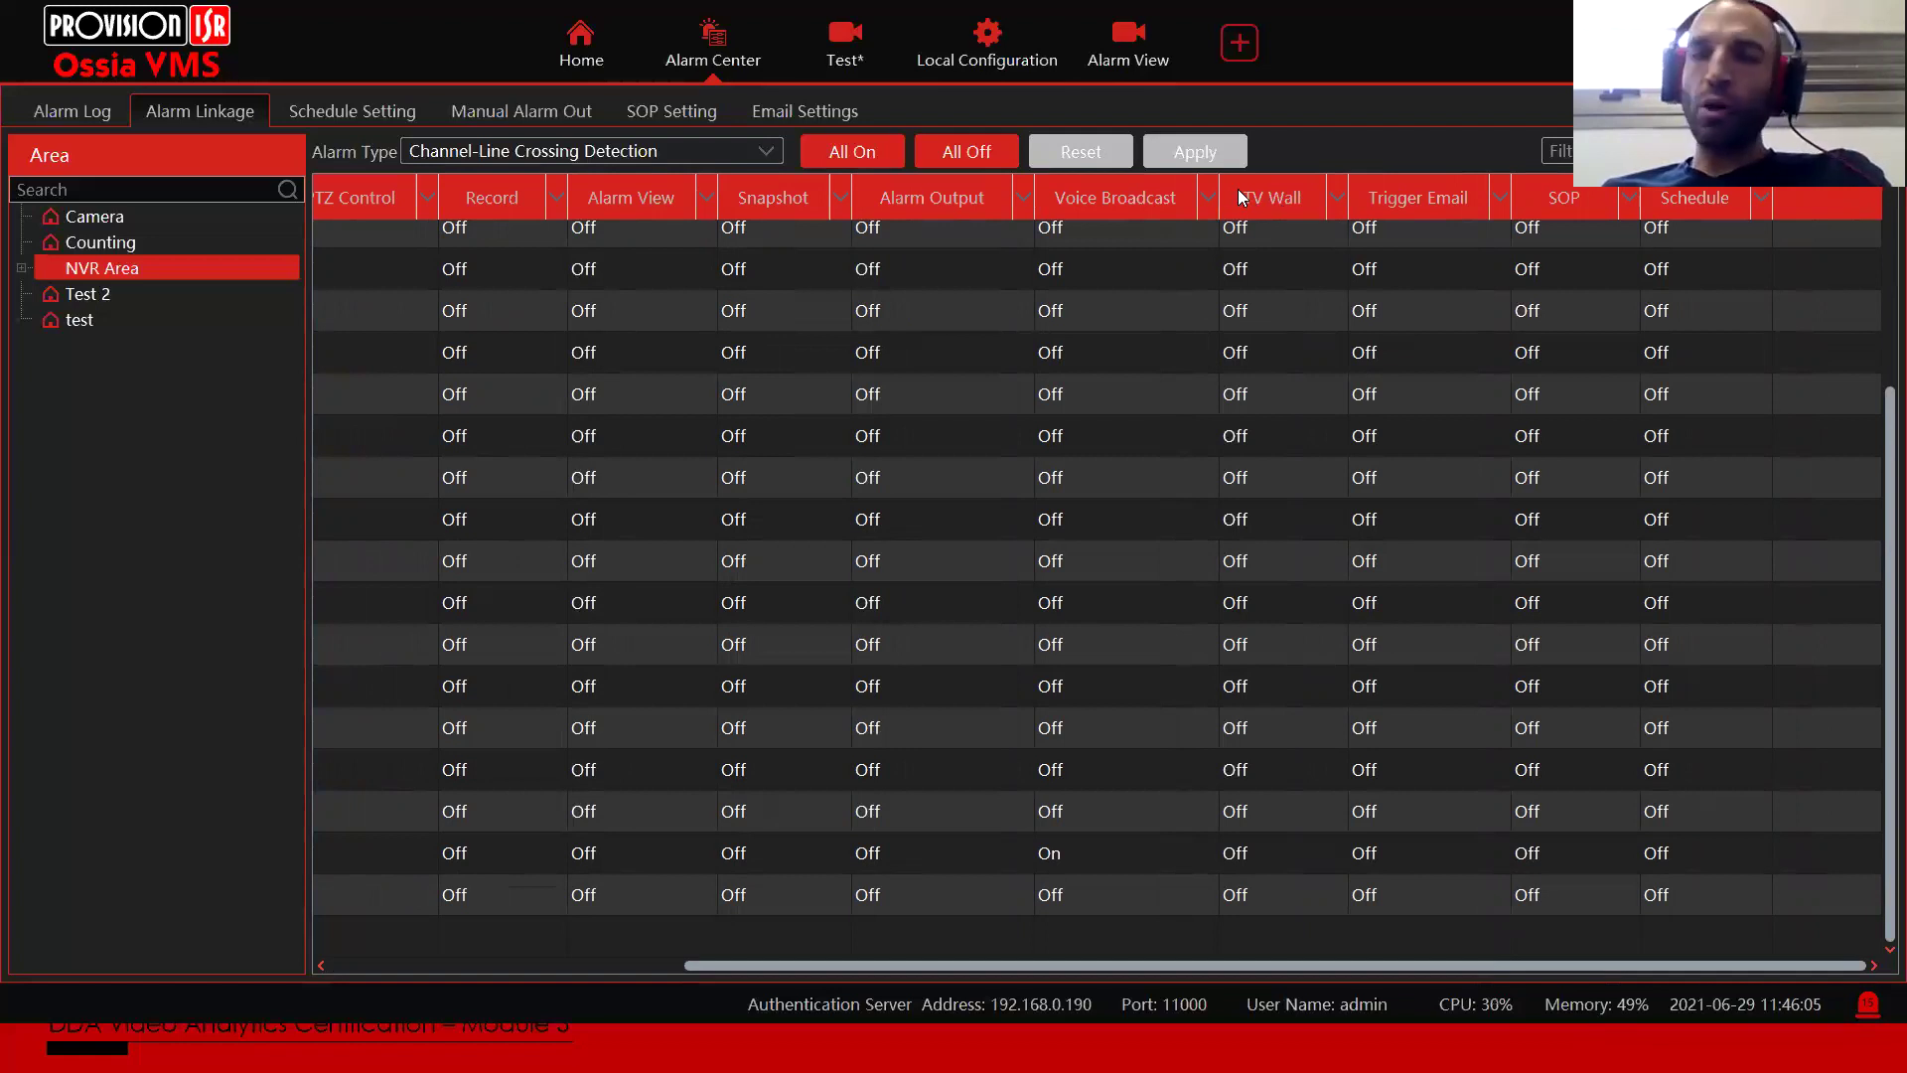
Step: In TV Wall View, load the Decoder (1) wall and make pane 1 the alarm window
left_click(579, 48)
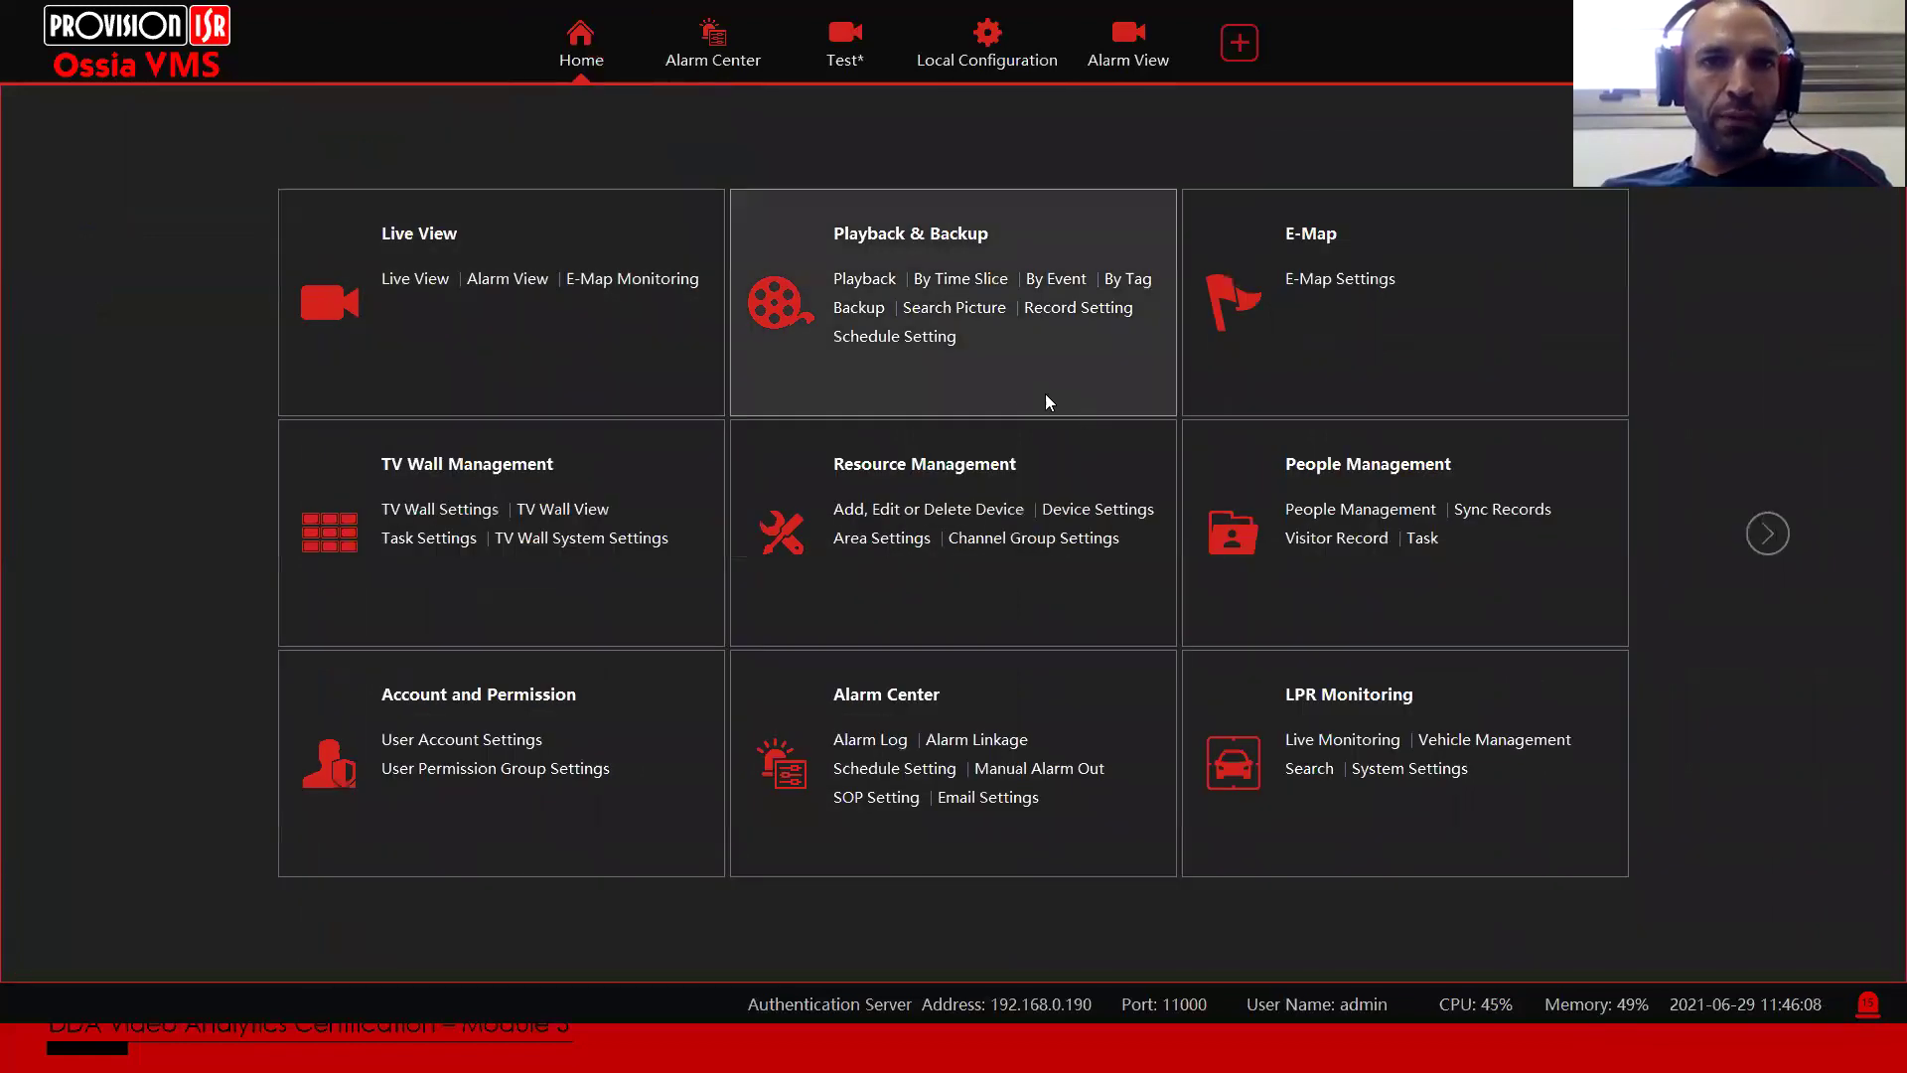
left_click(1767, 533)
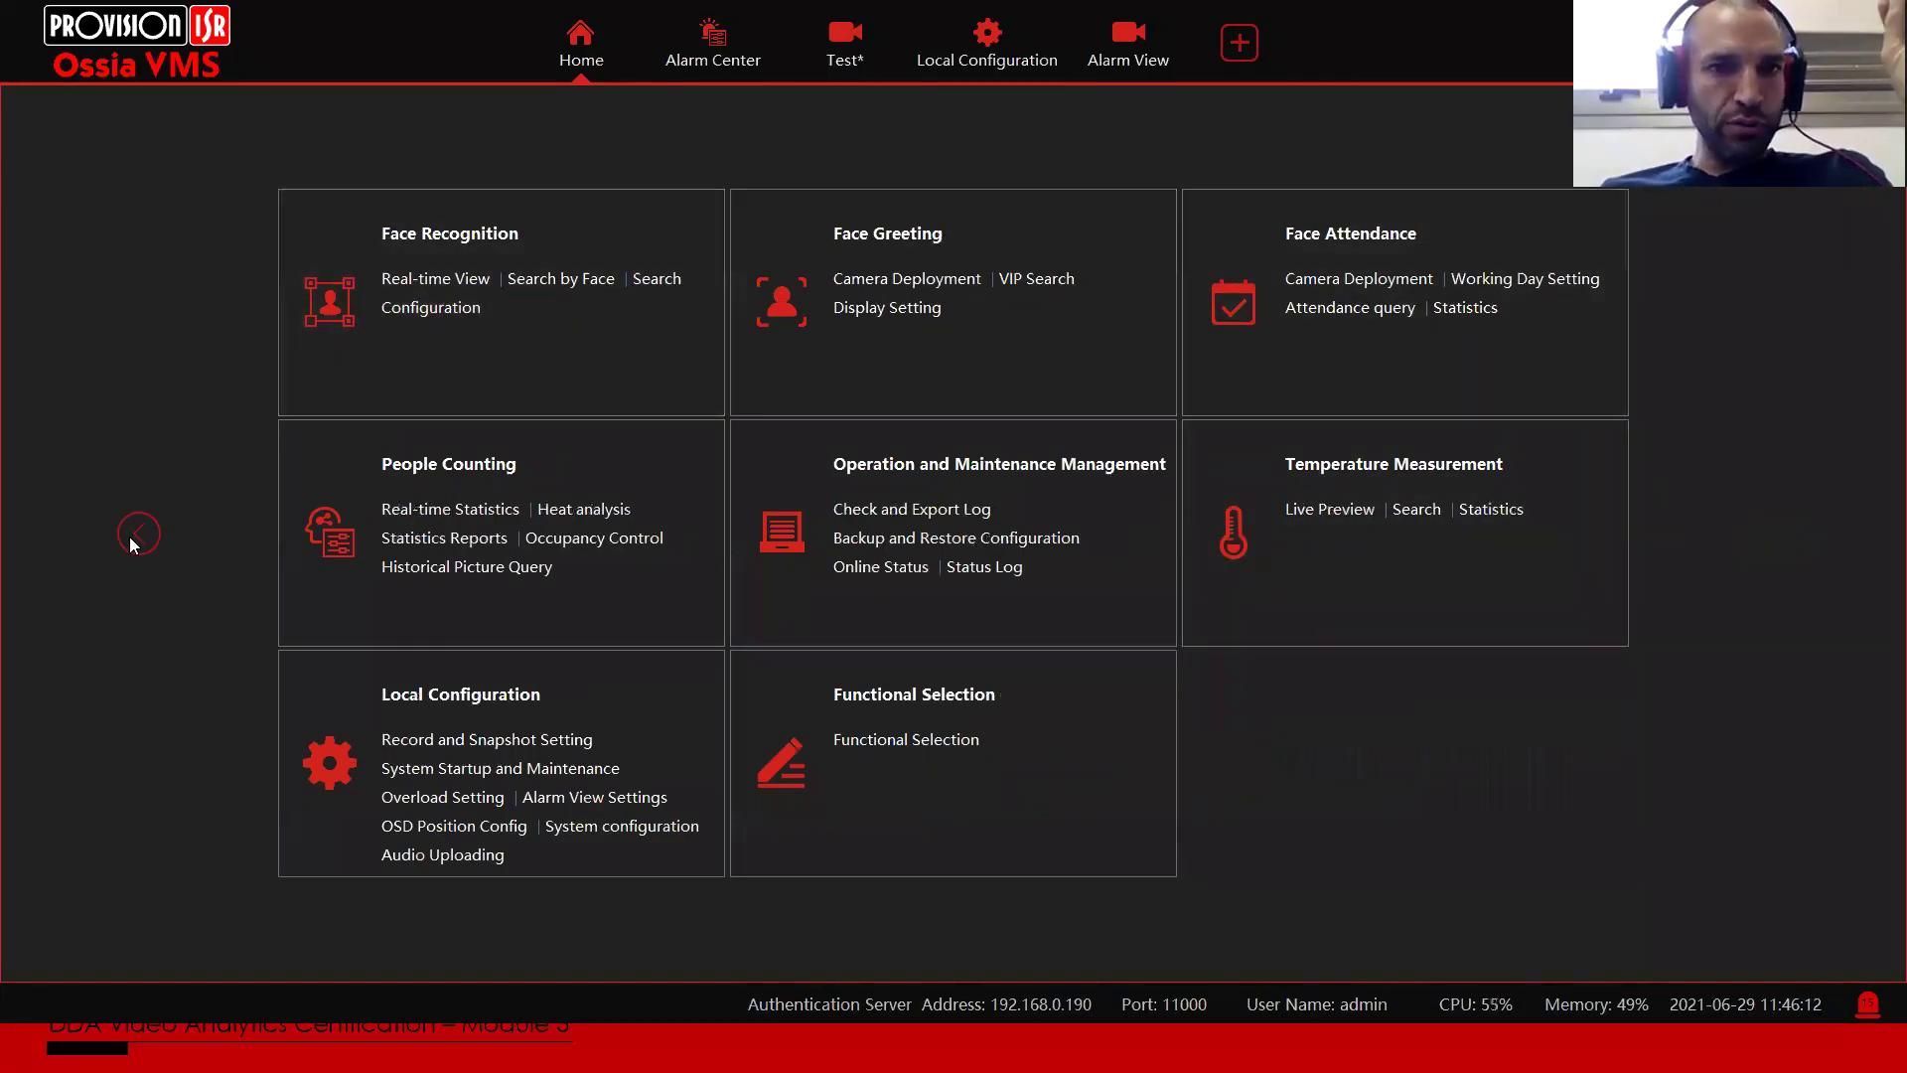
left_click(133, 538)
left_click(444, 474)
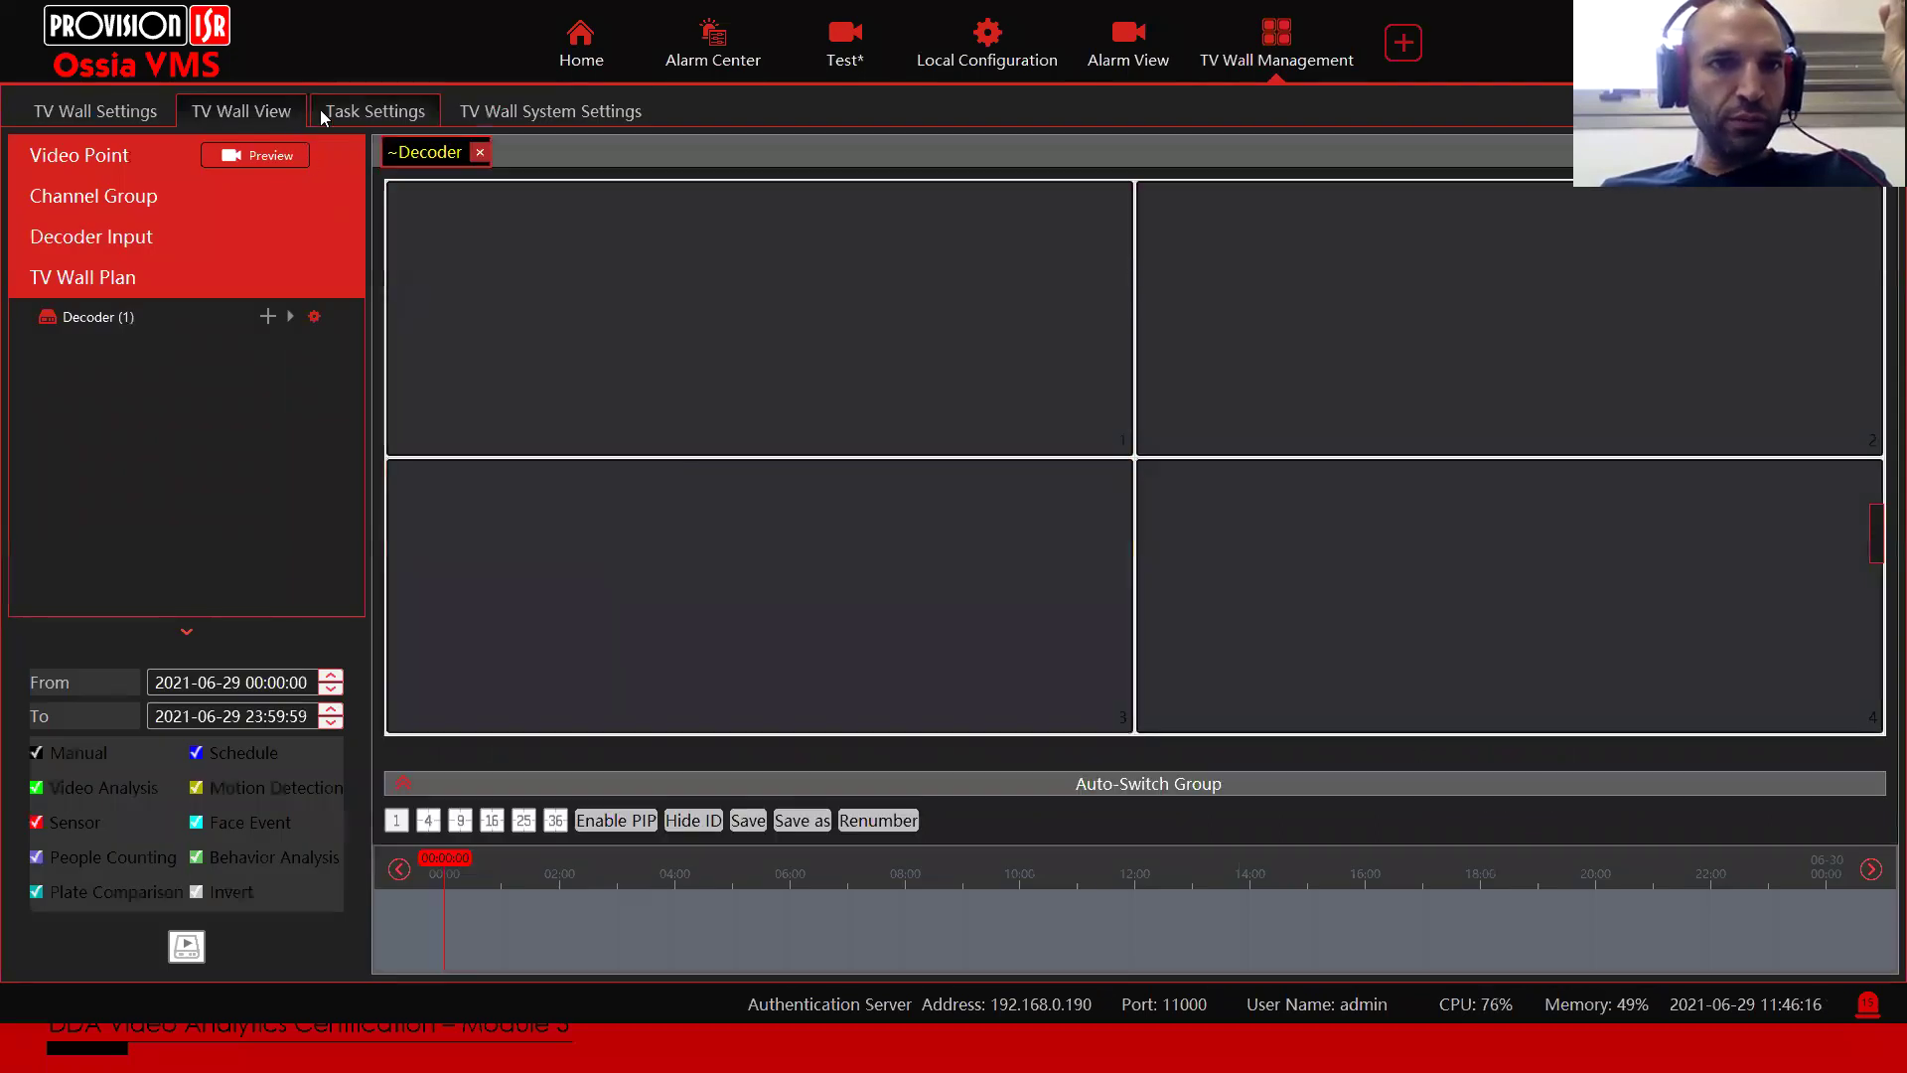
left_click(323, 111)
left_click(95, 199)
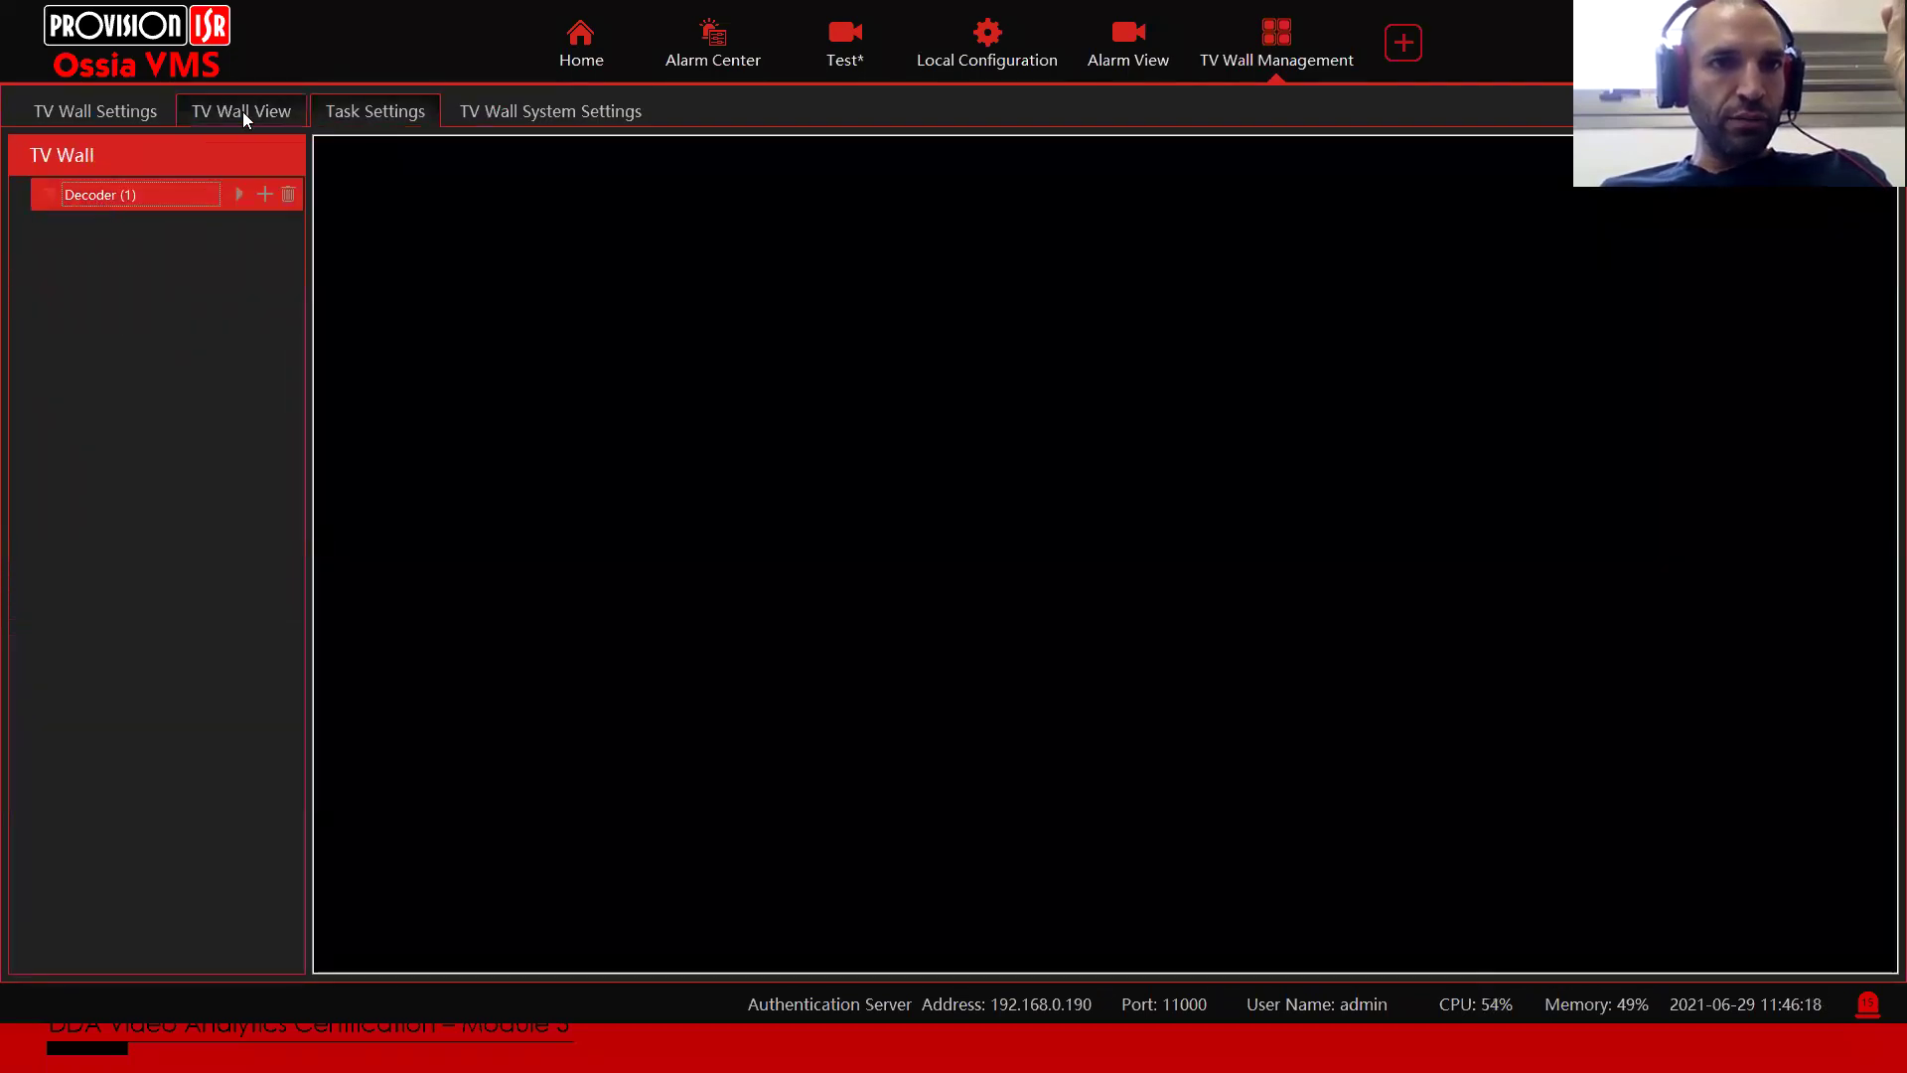
left_click(242, 112)
left_click(641, 261)
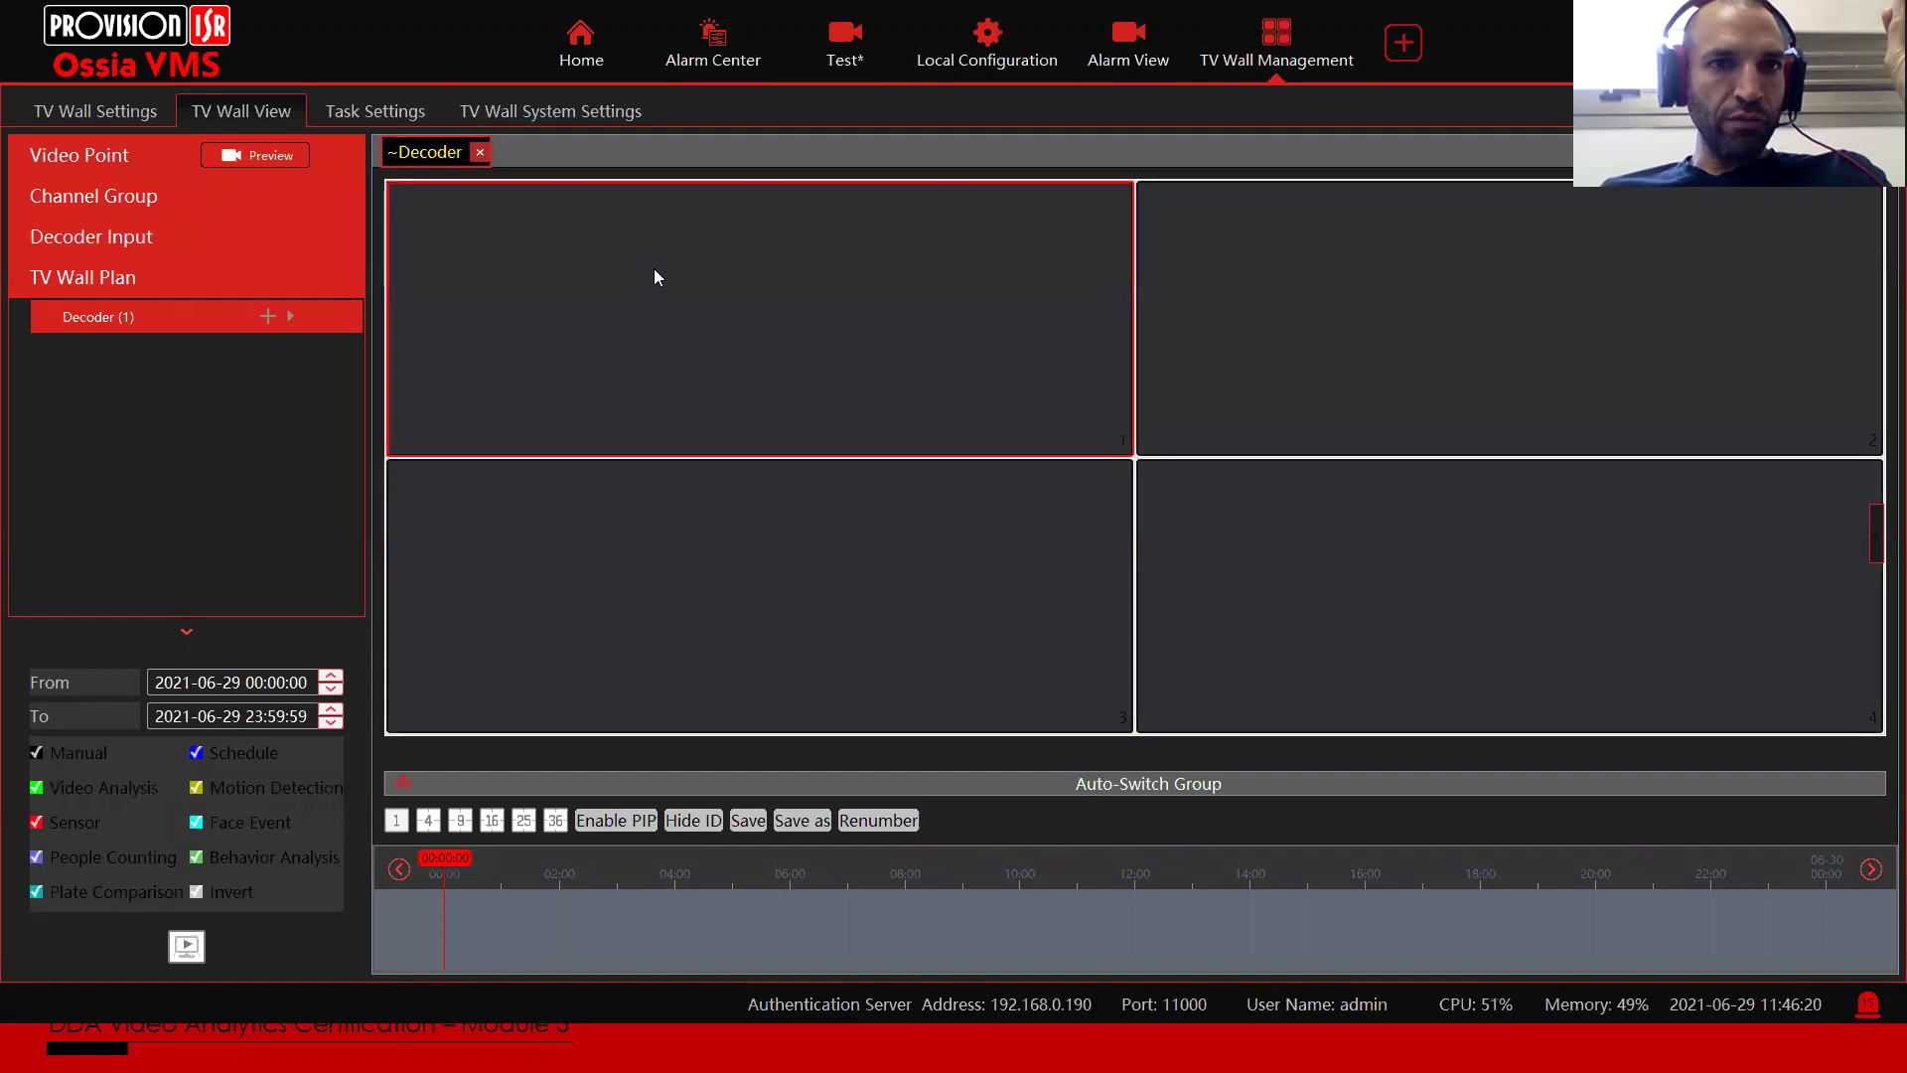
right_click(653, 276)
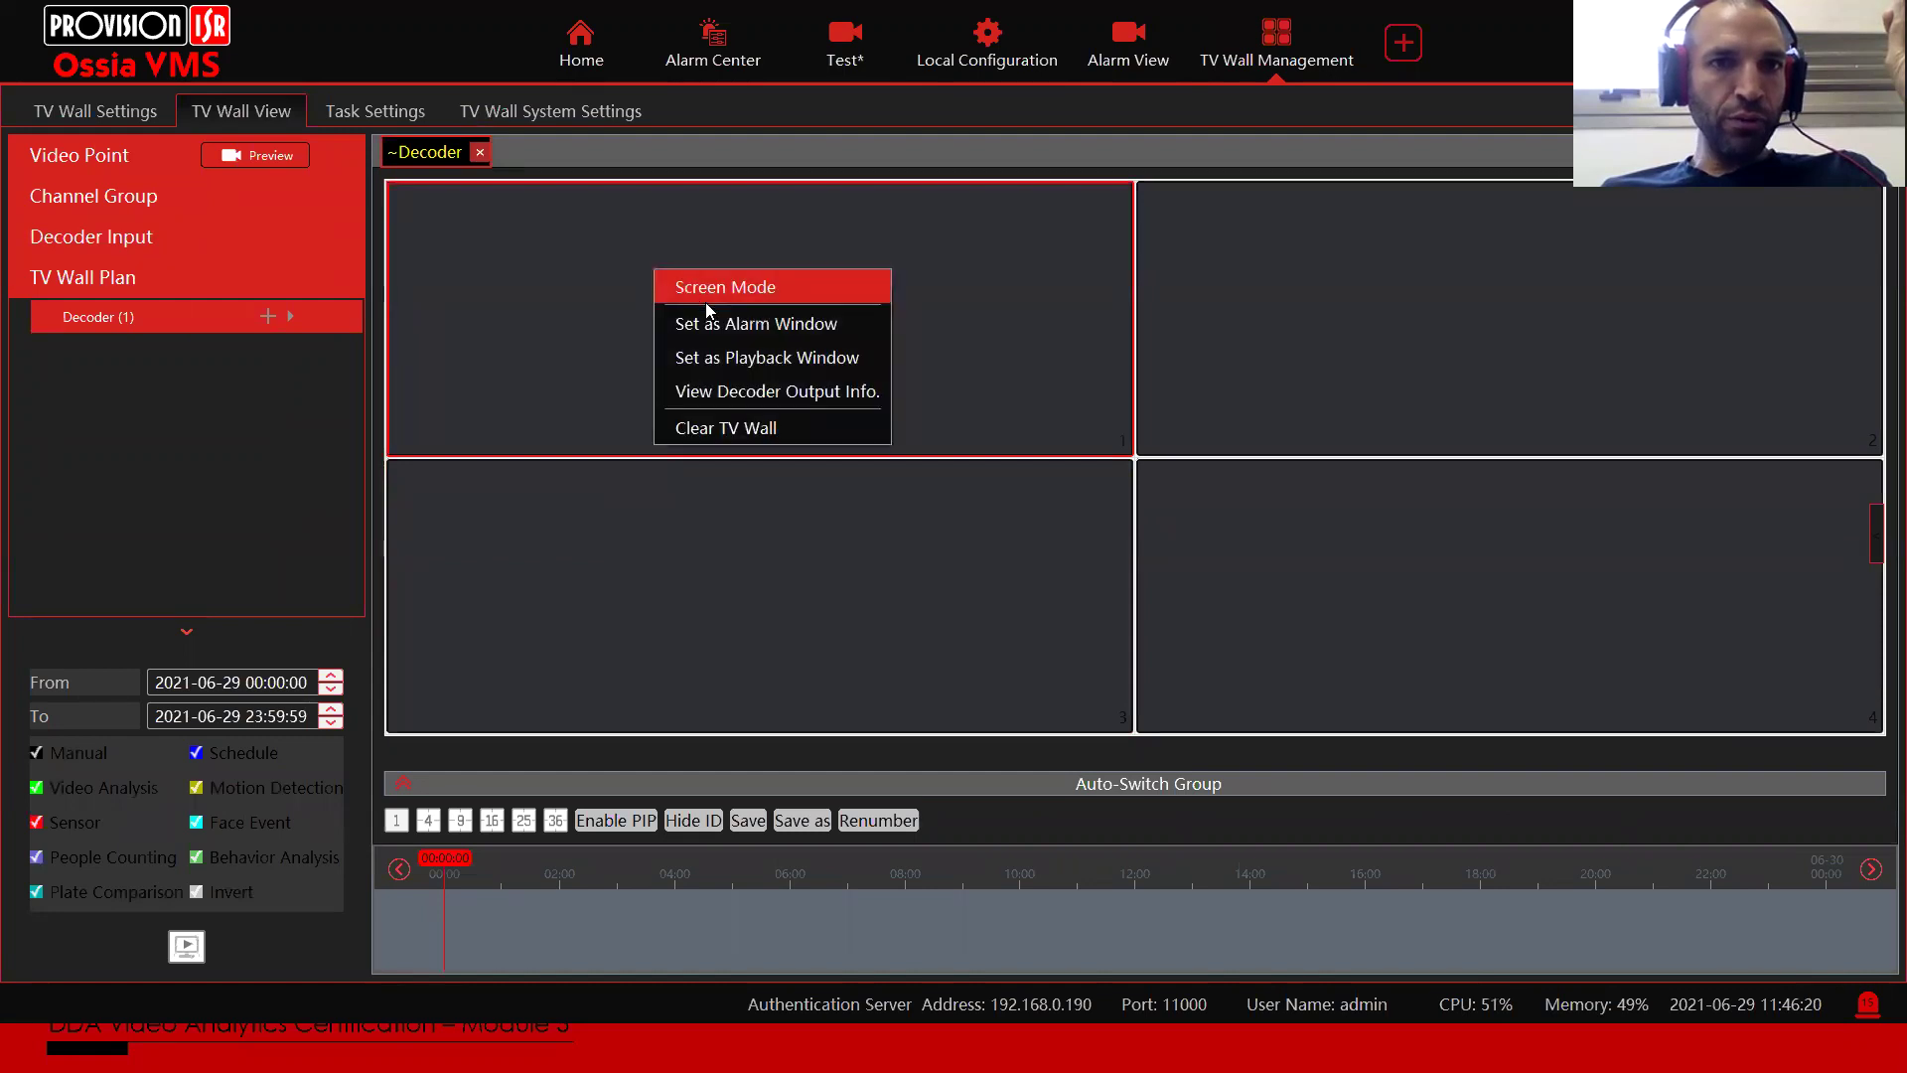
left_click(763, 326)
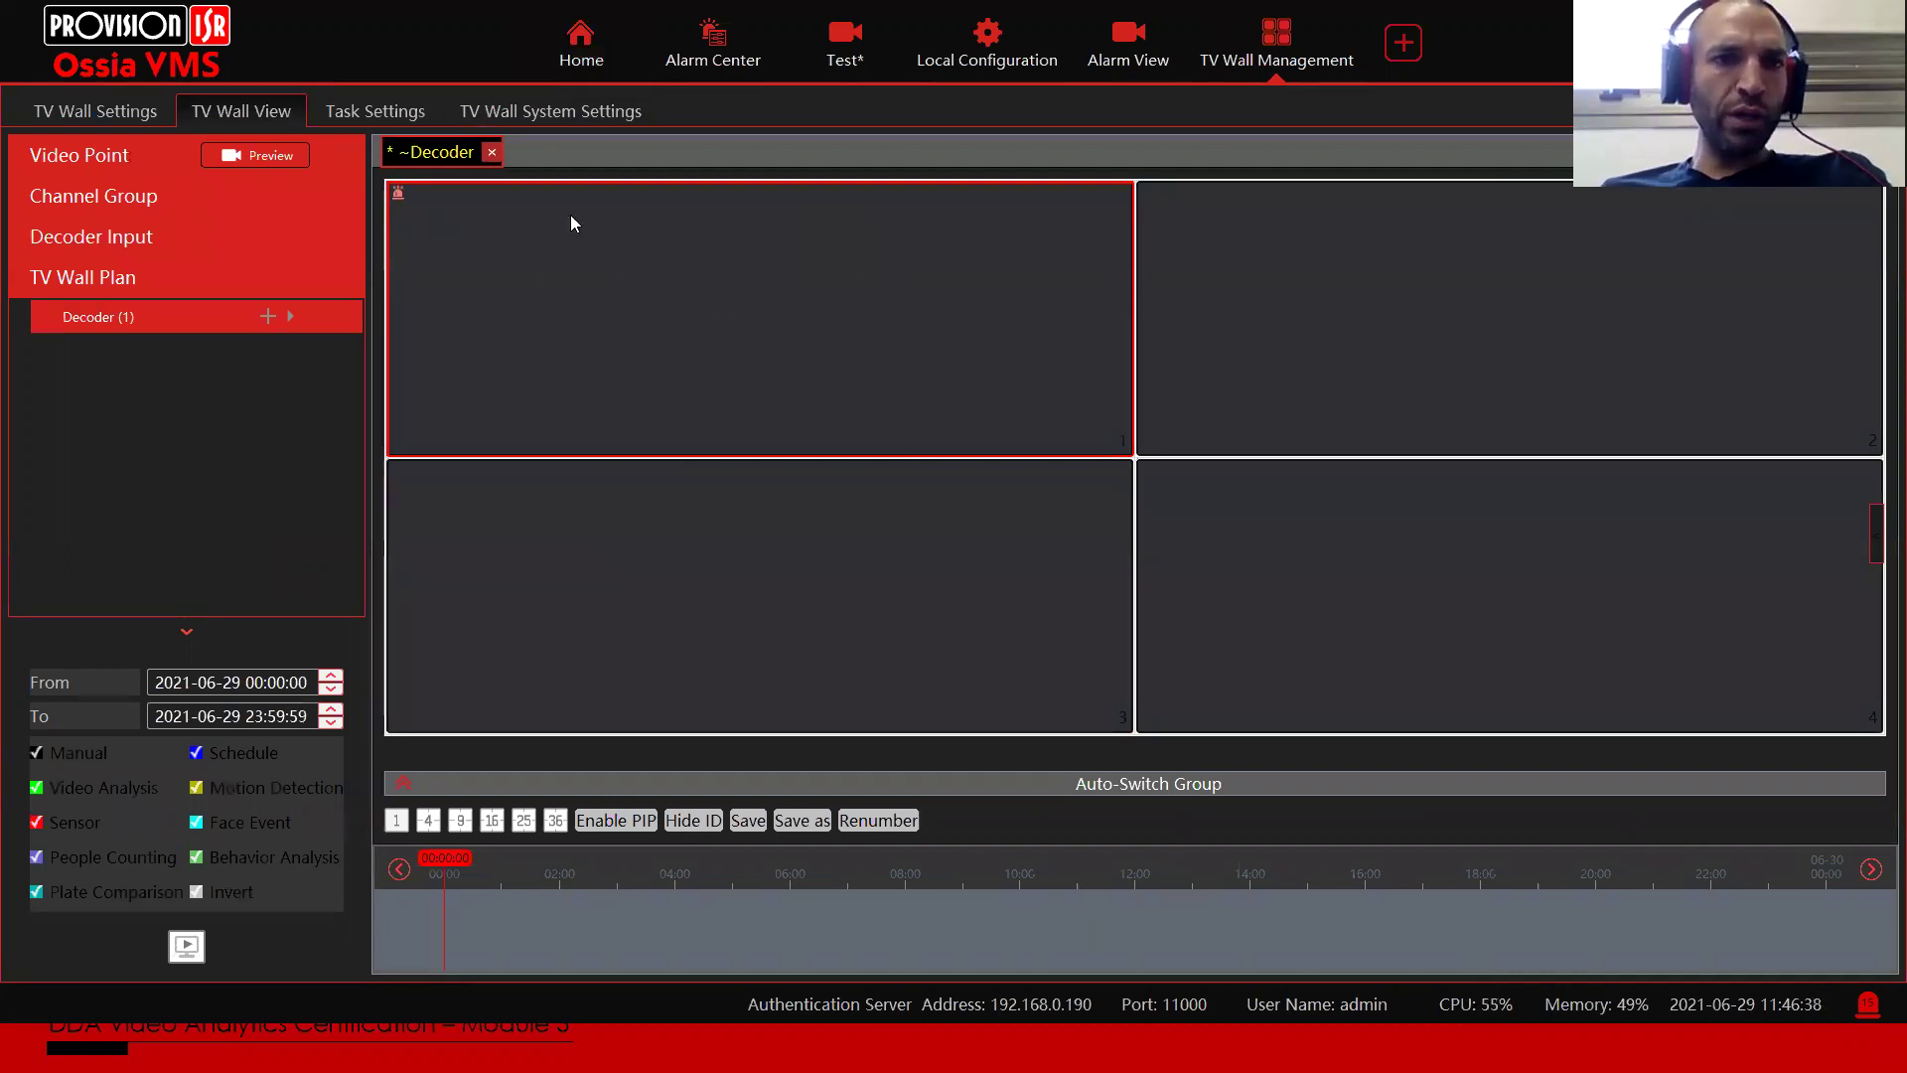
Step: In Alarm Linkage, inspect Ashdod Office_Overview's email linkage and close it unchanged
left_click(581, 44)
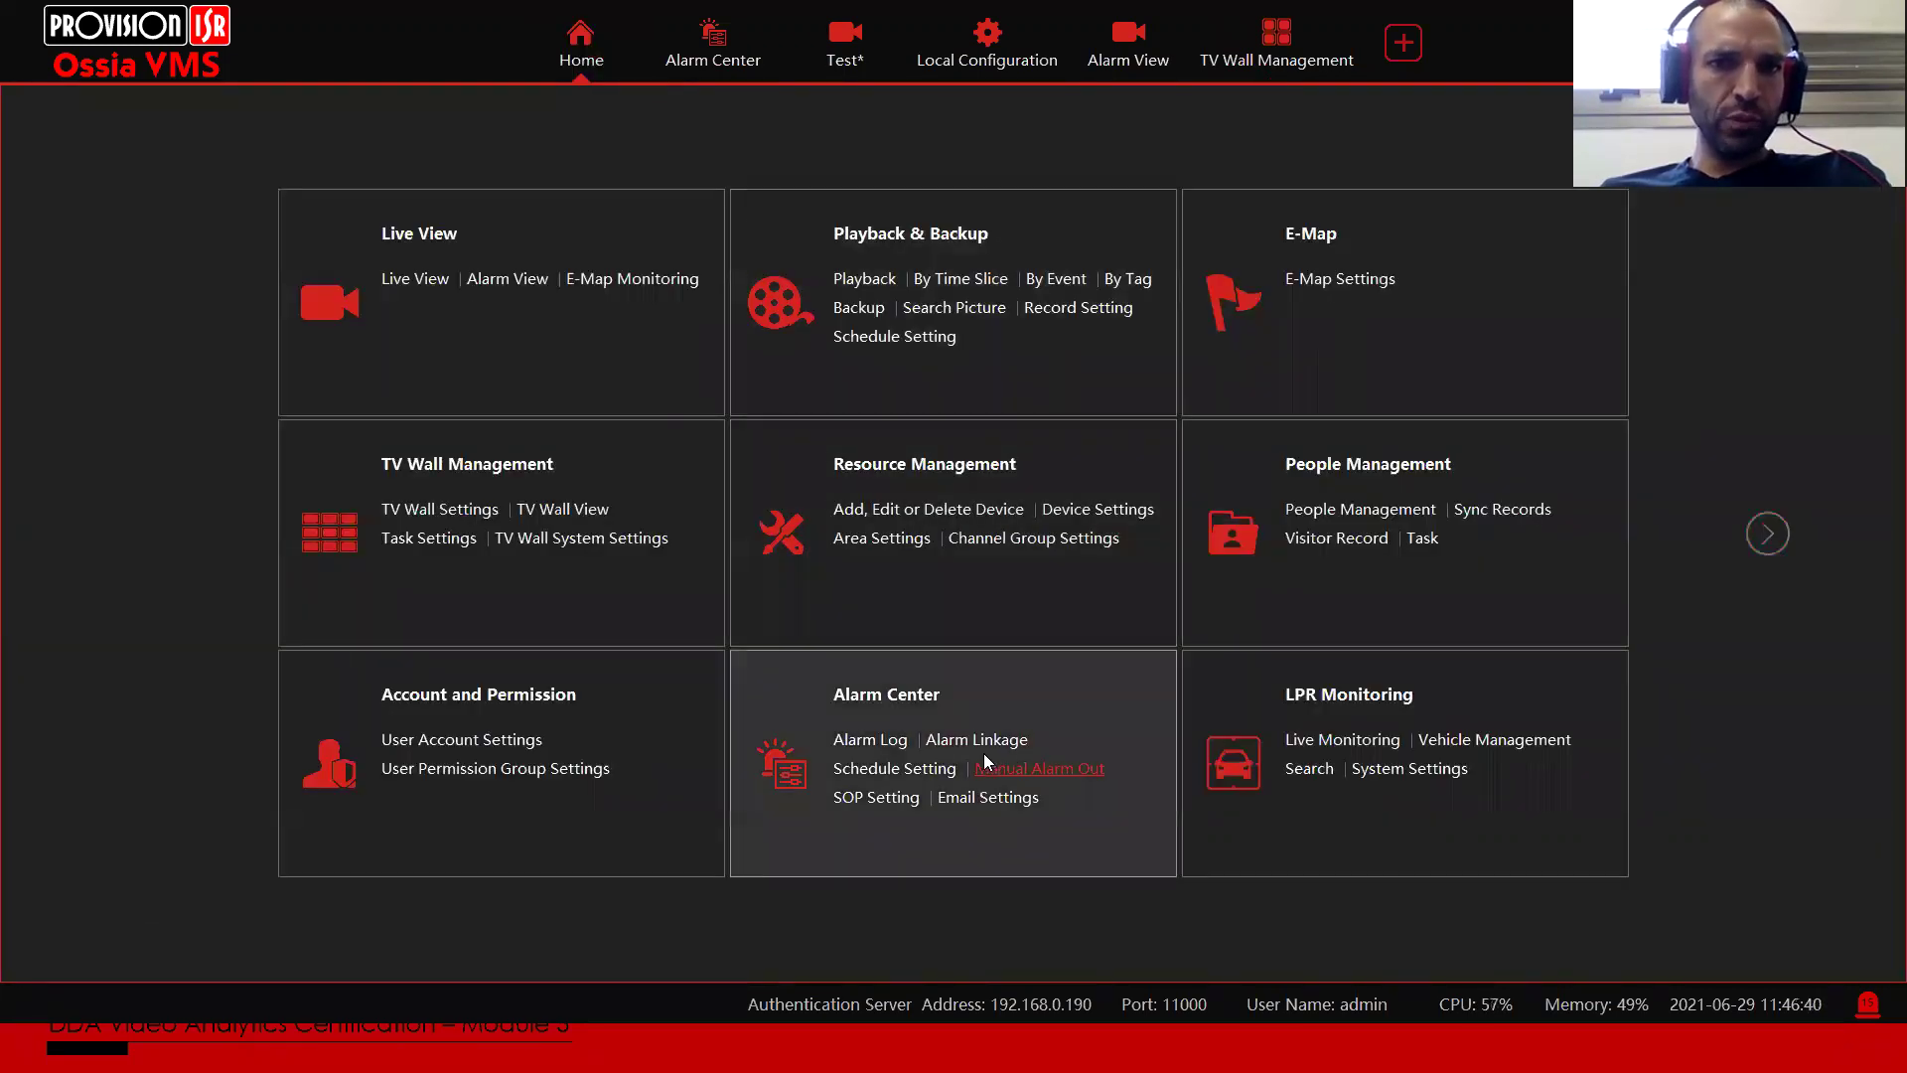
left_click(996, 735)
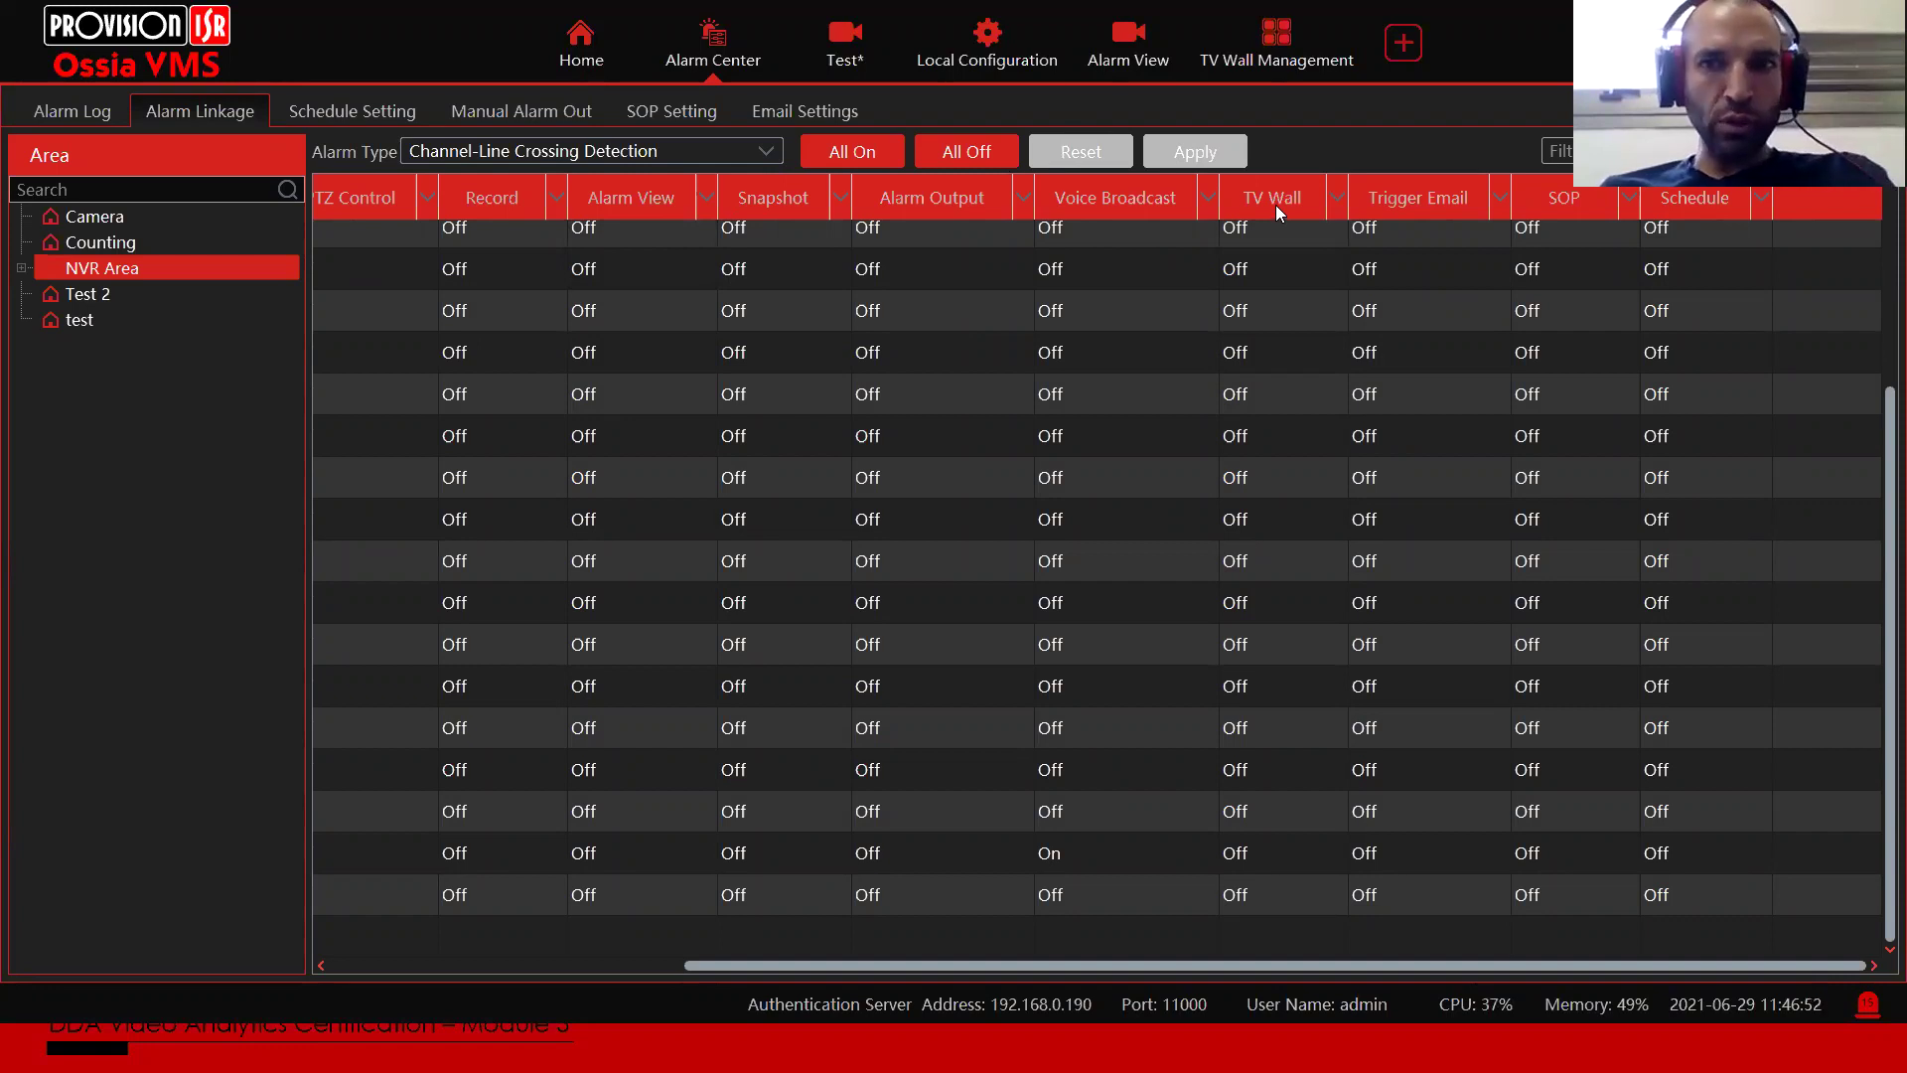
left_click(1408, 233)
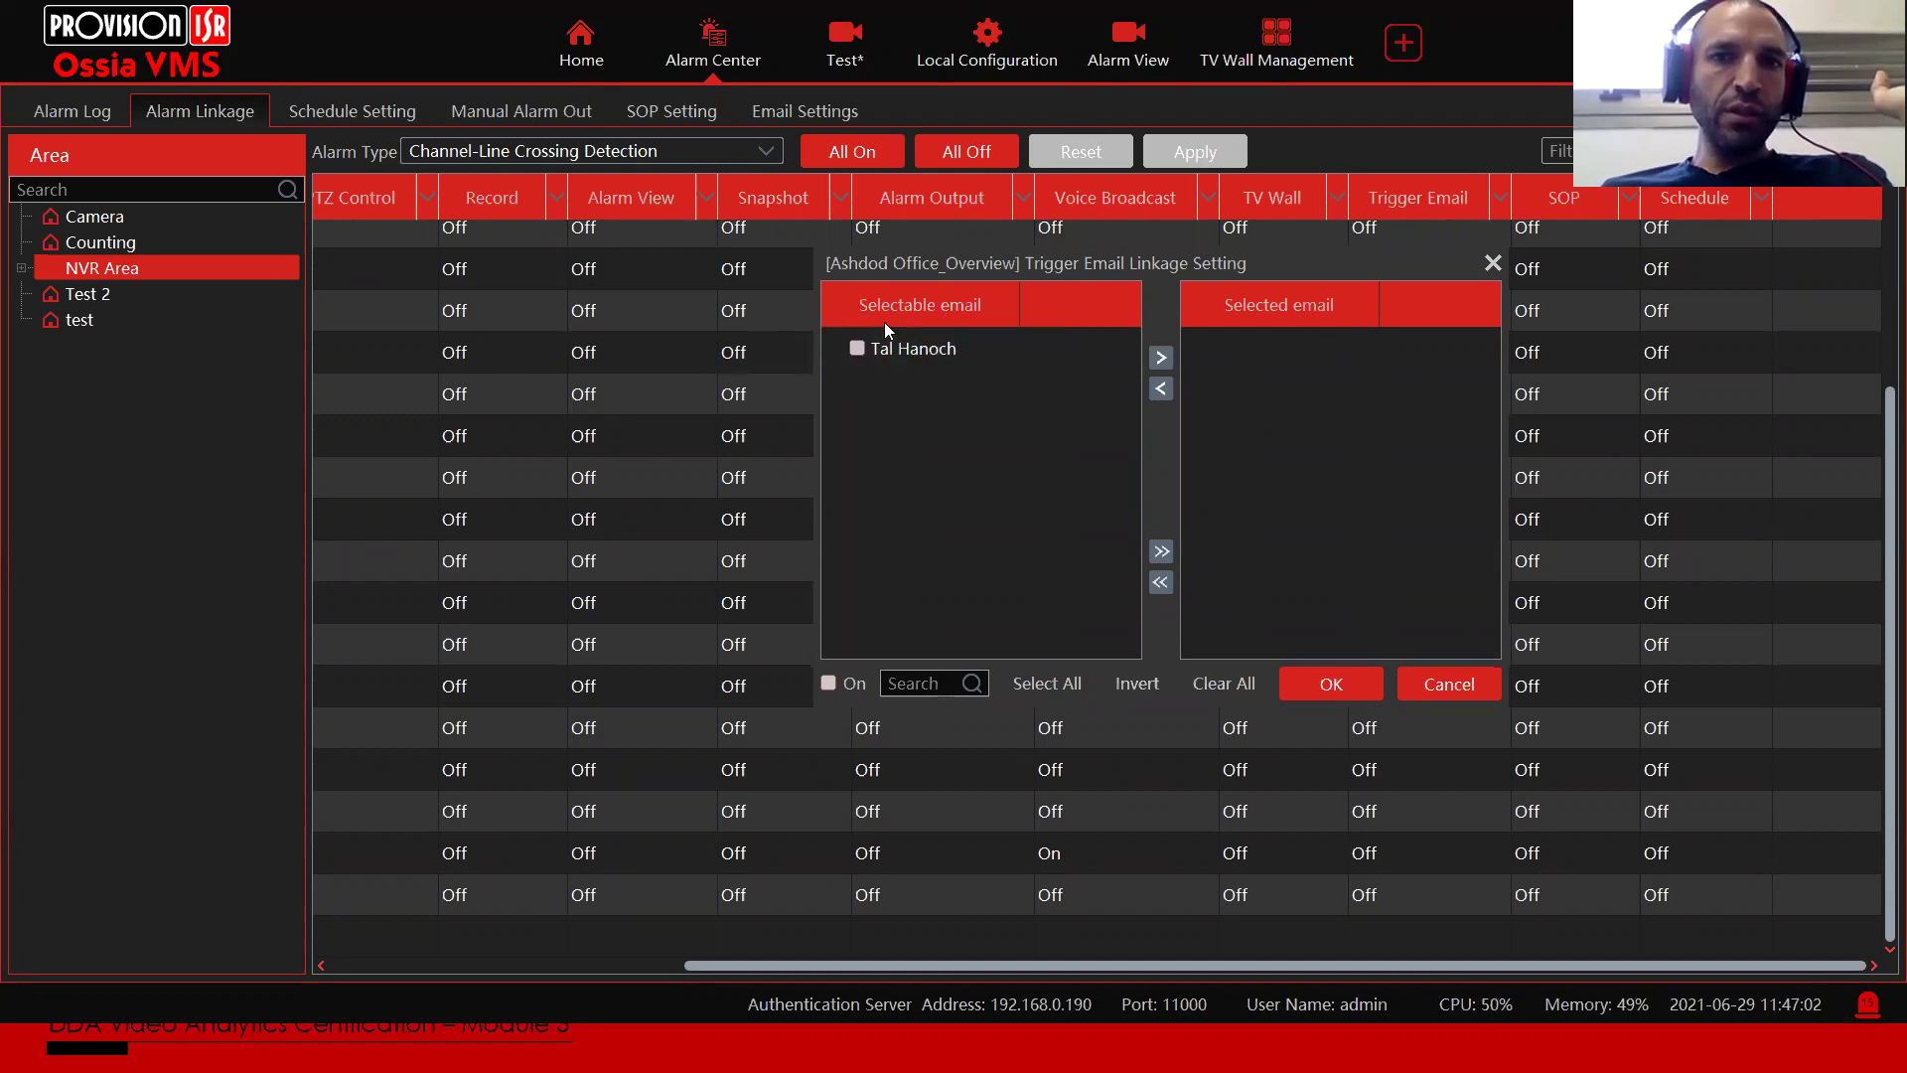
left_click(1445, 686)
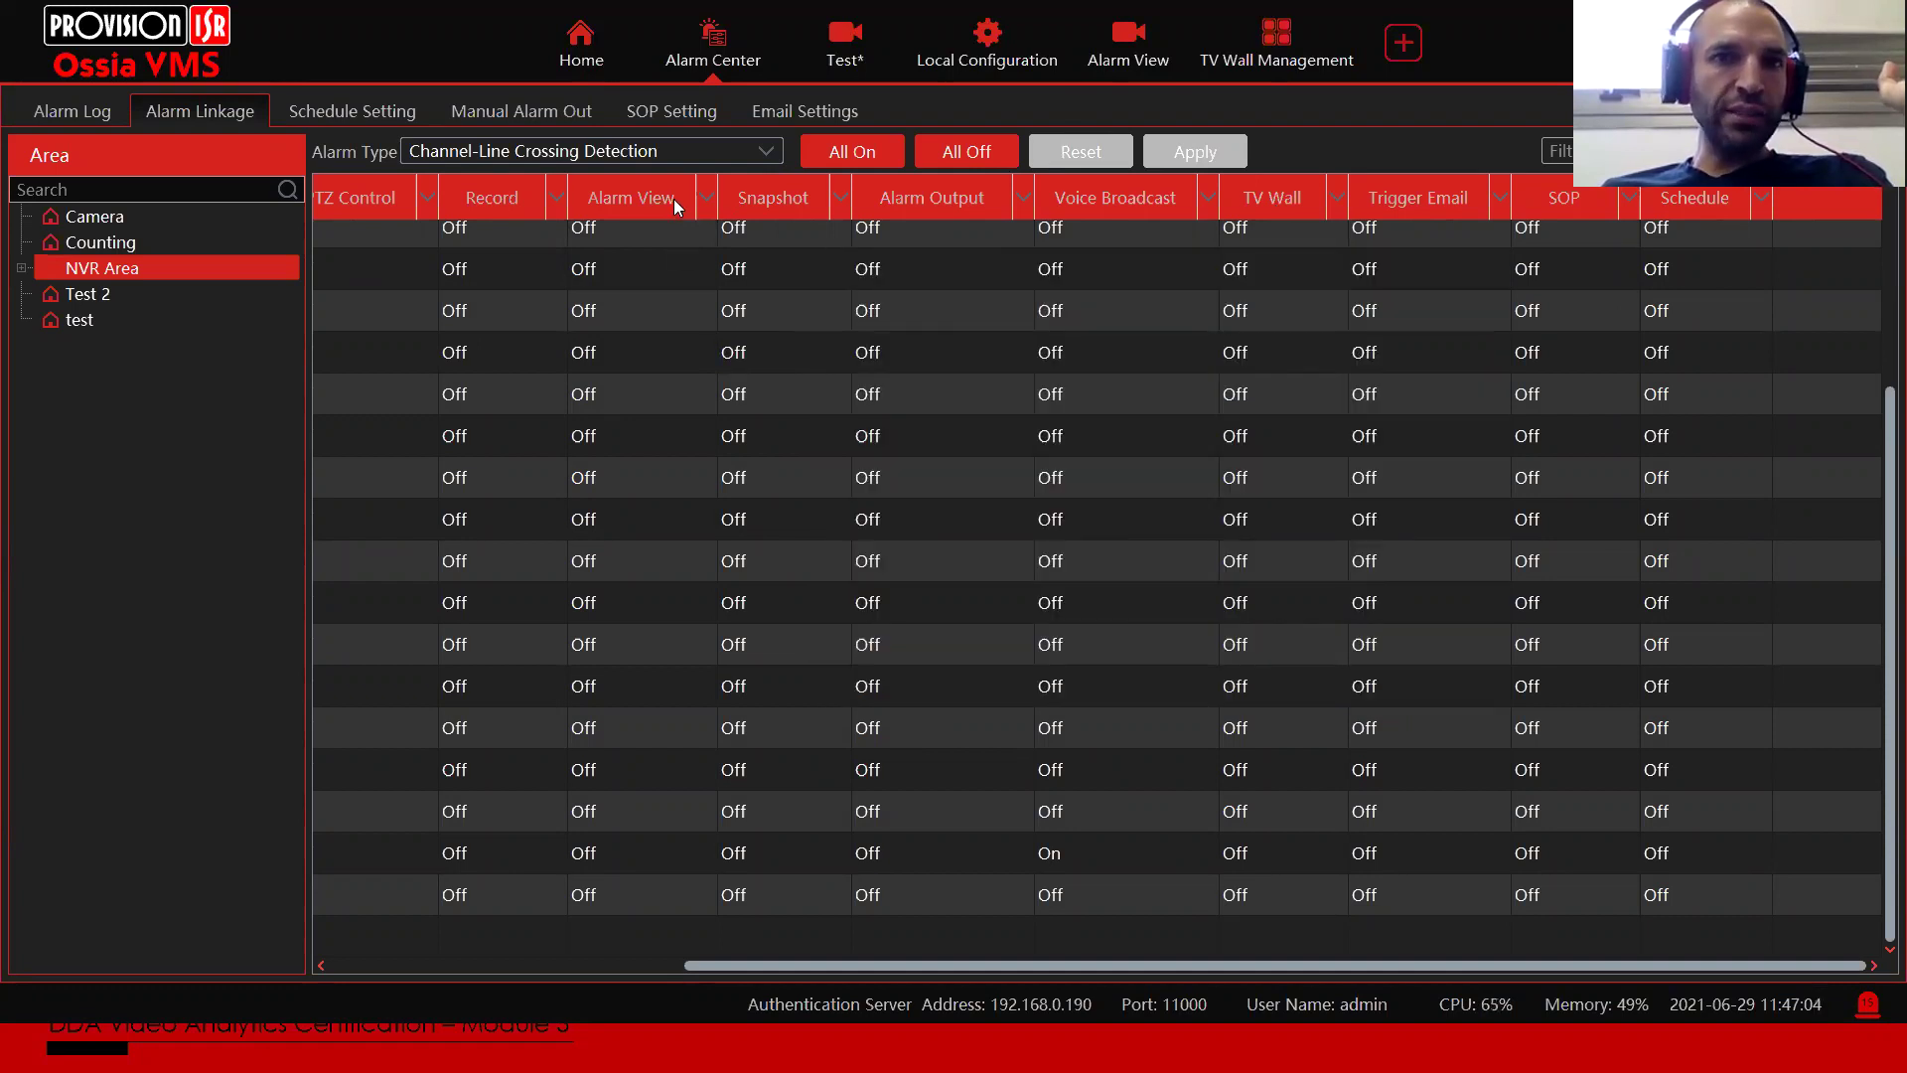
Step: Add a new email recipient with their name and e-mail address, then return to Alarm Linkage
left_click(807, 115)
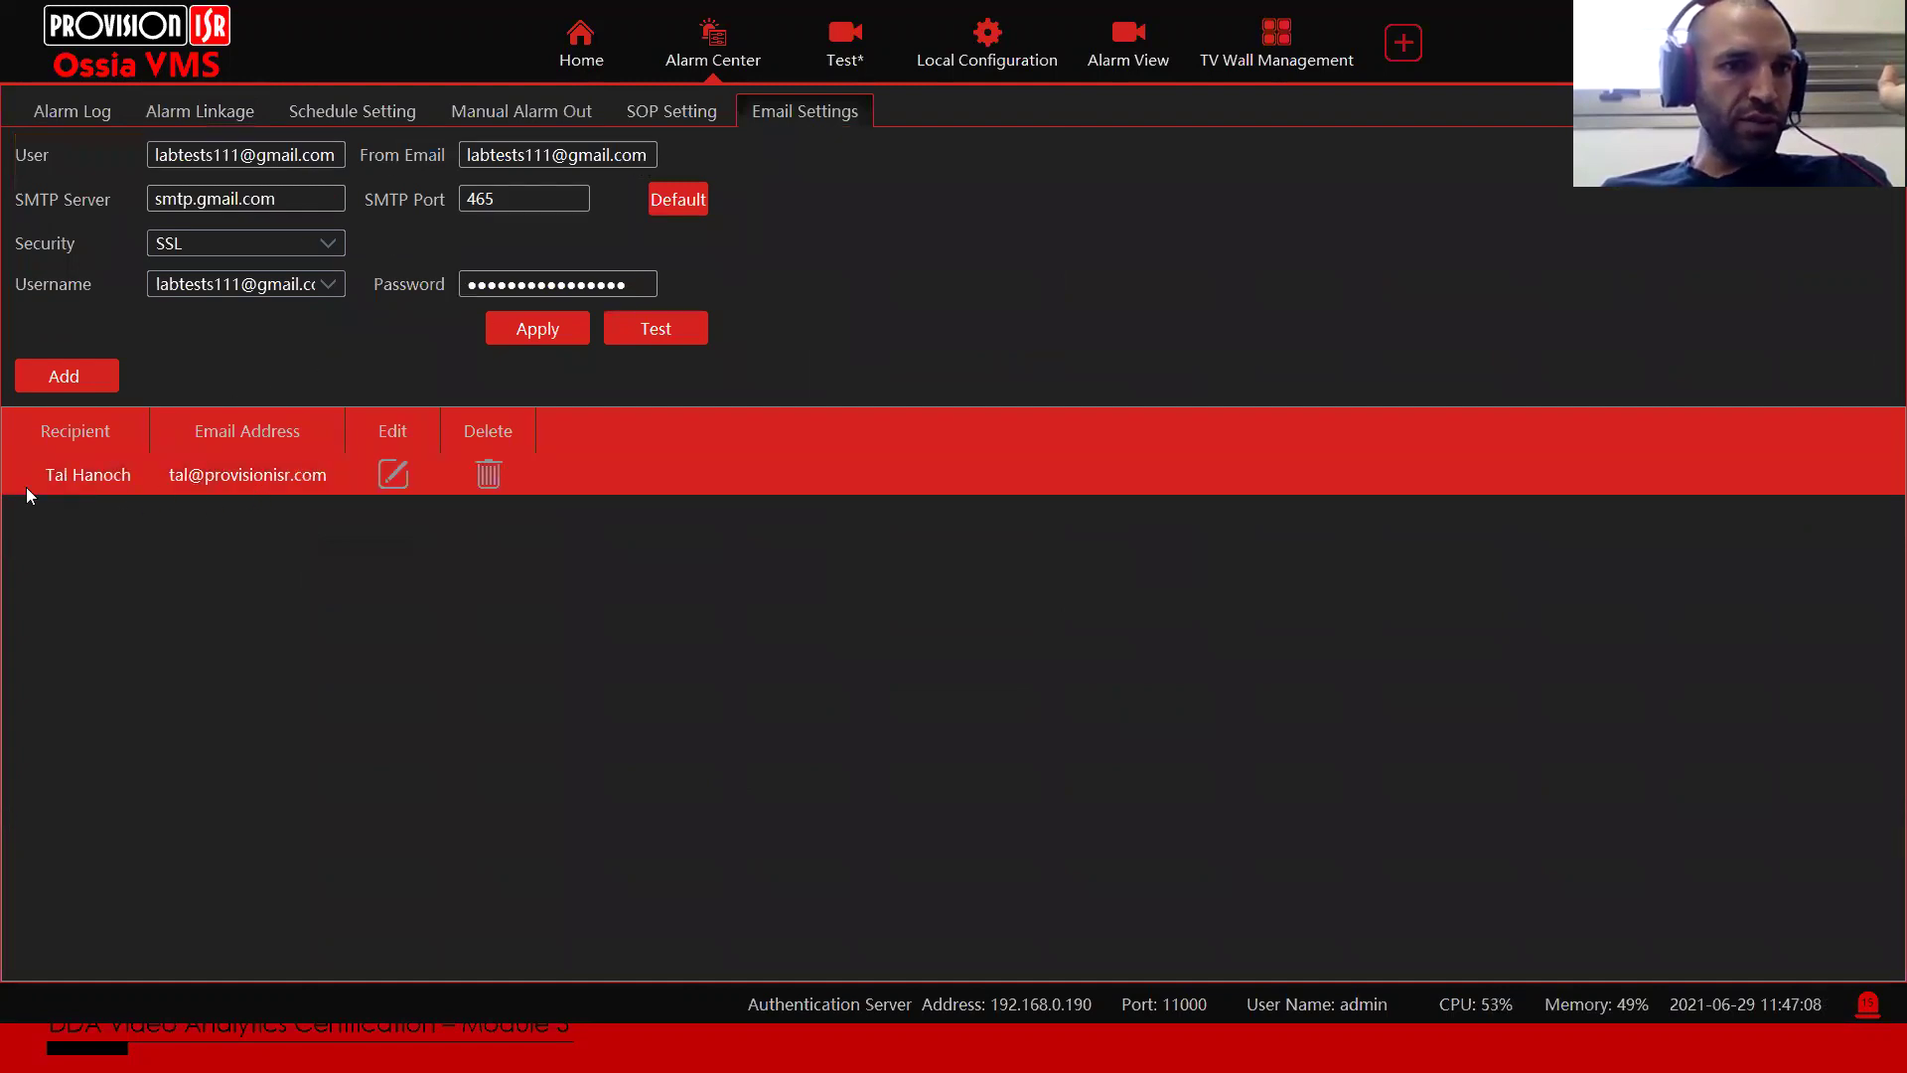
left_click(44, 369)
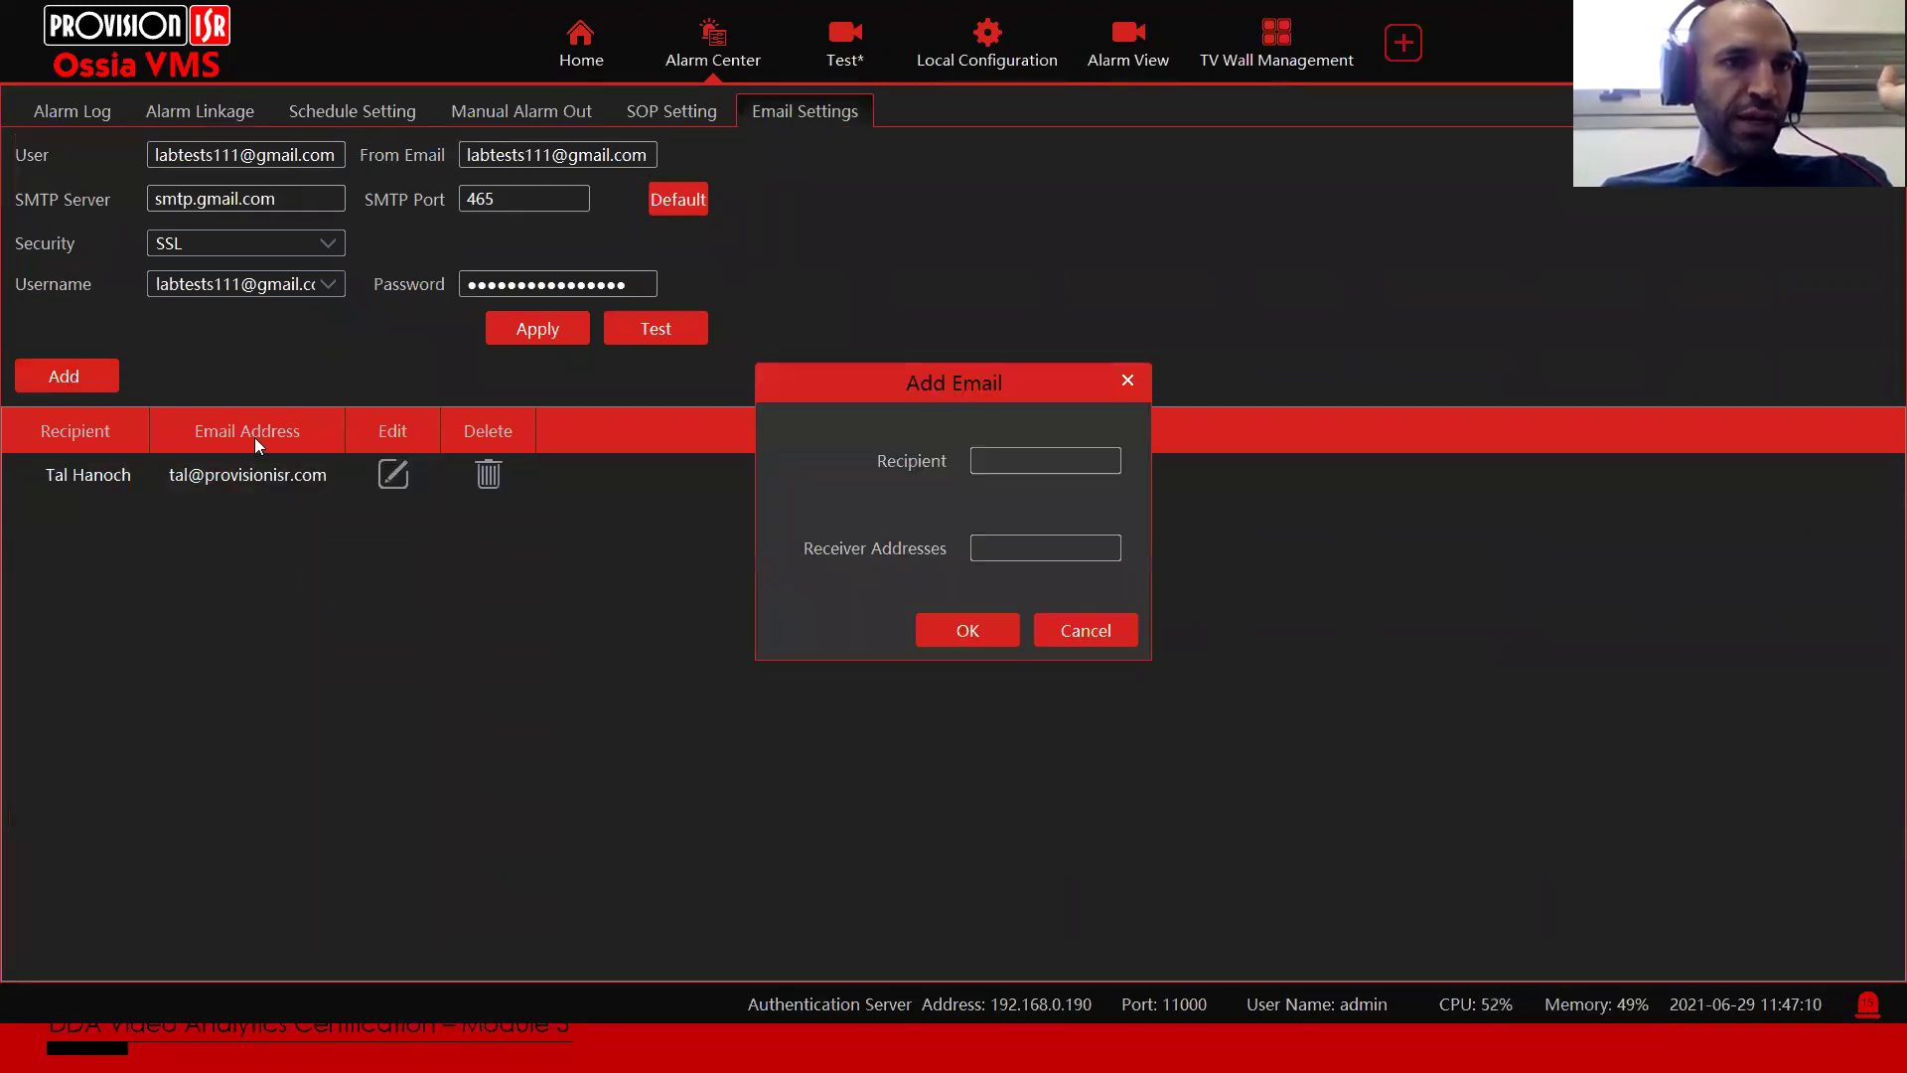
type("Amnon")
left_click(995, 546)
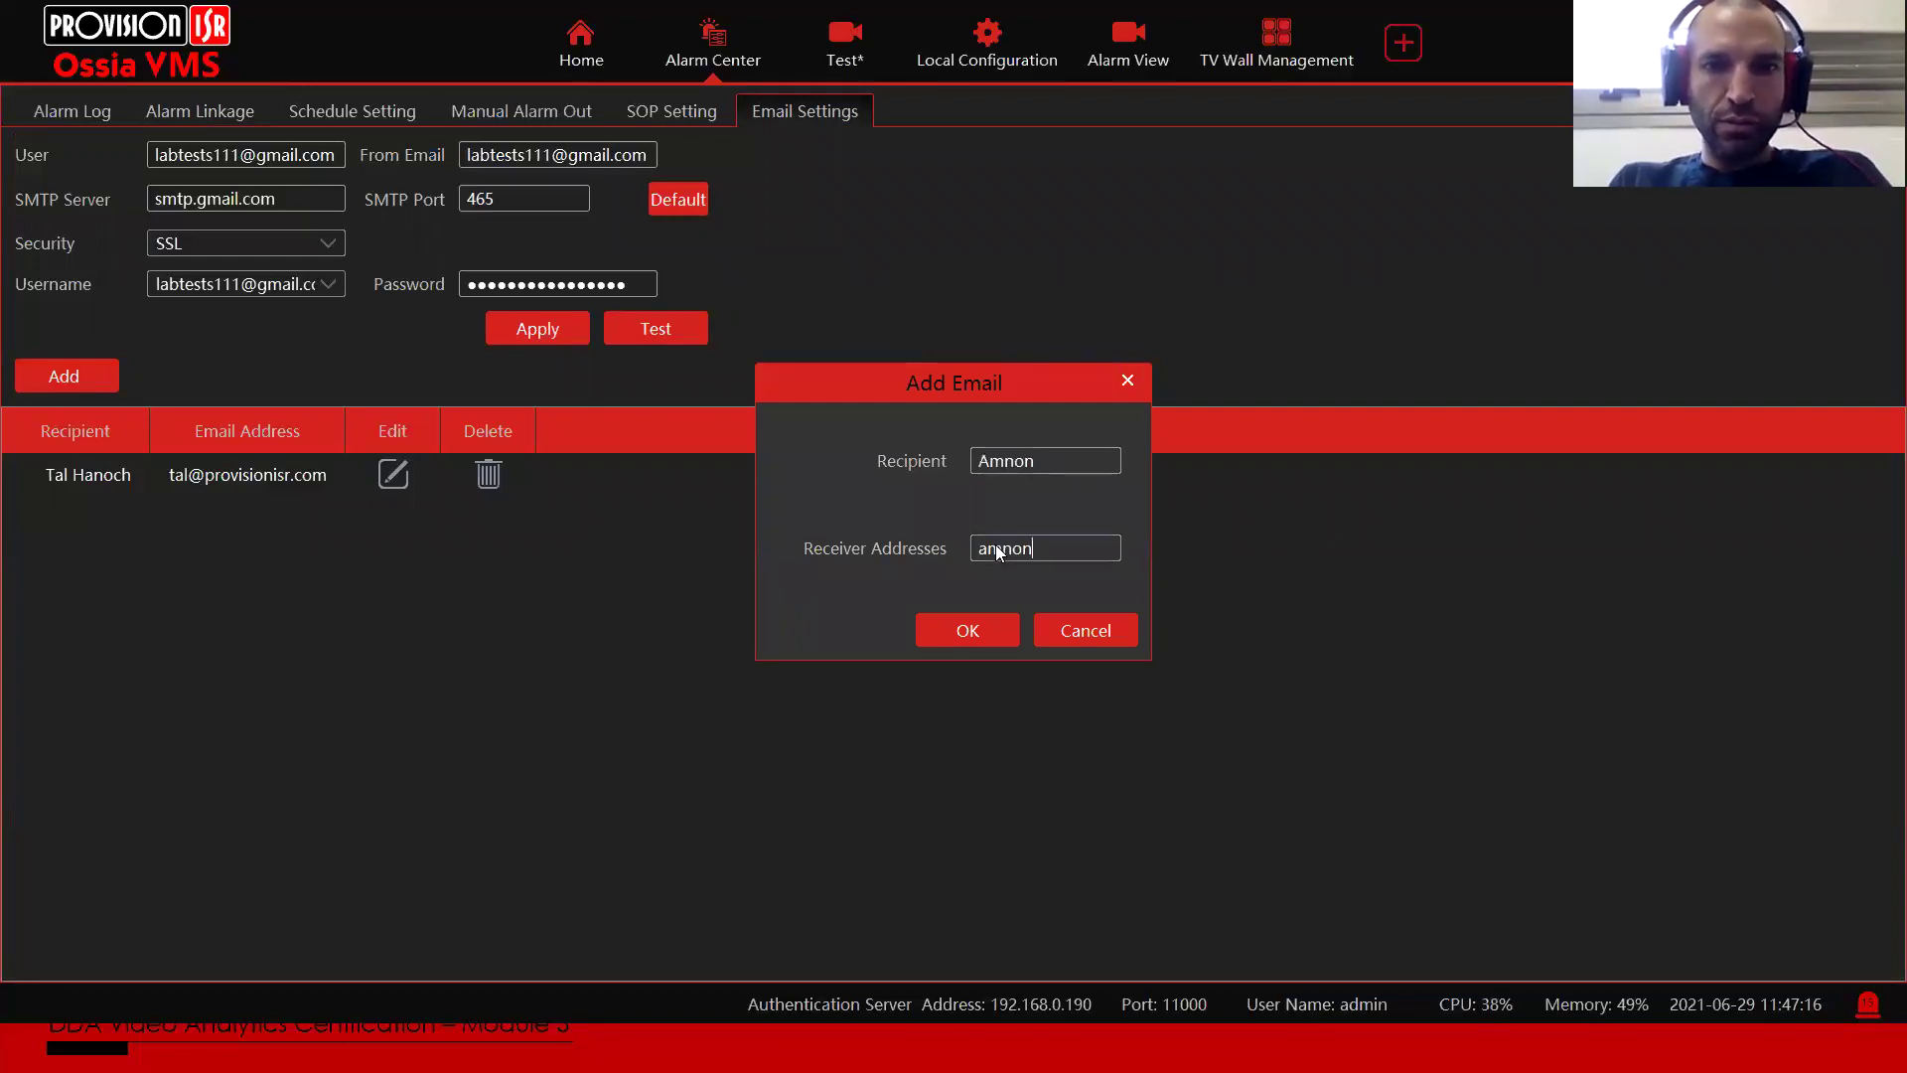
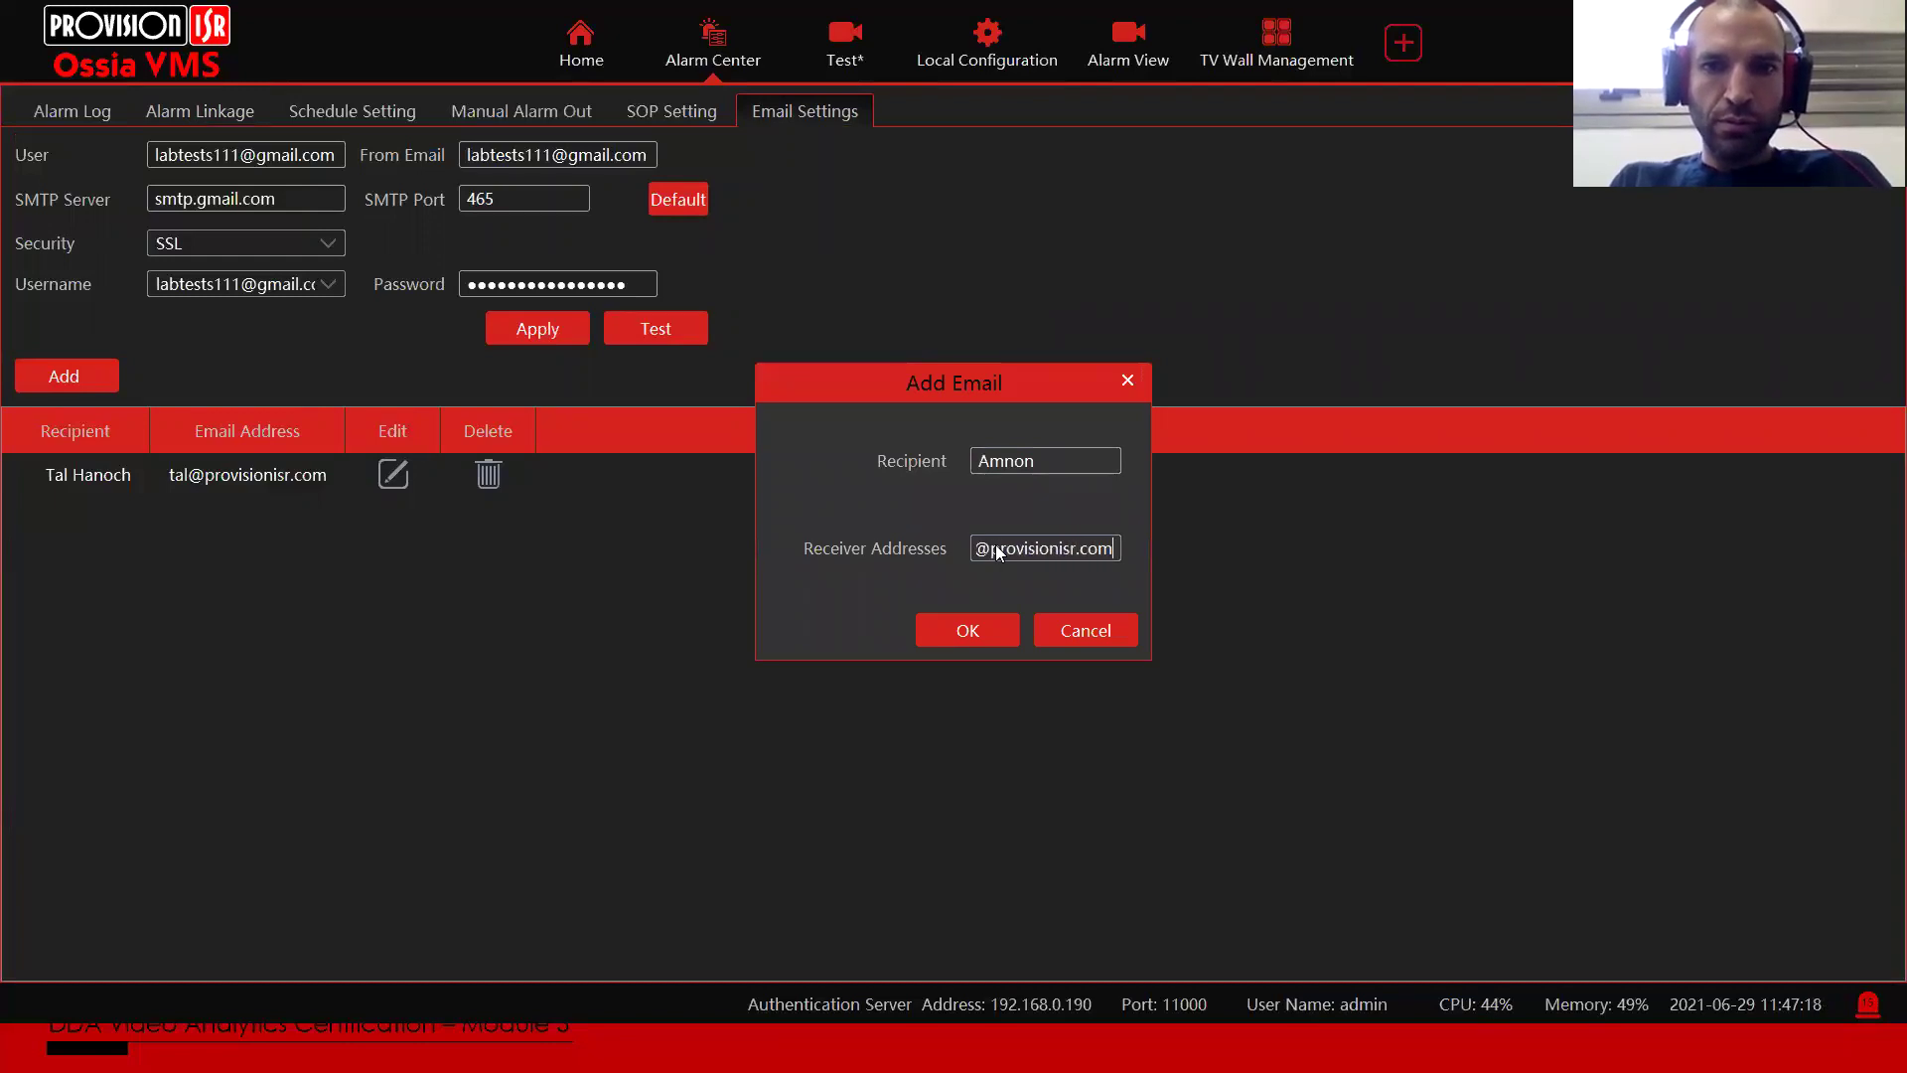
left_click(951, 629)
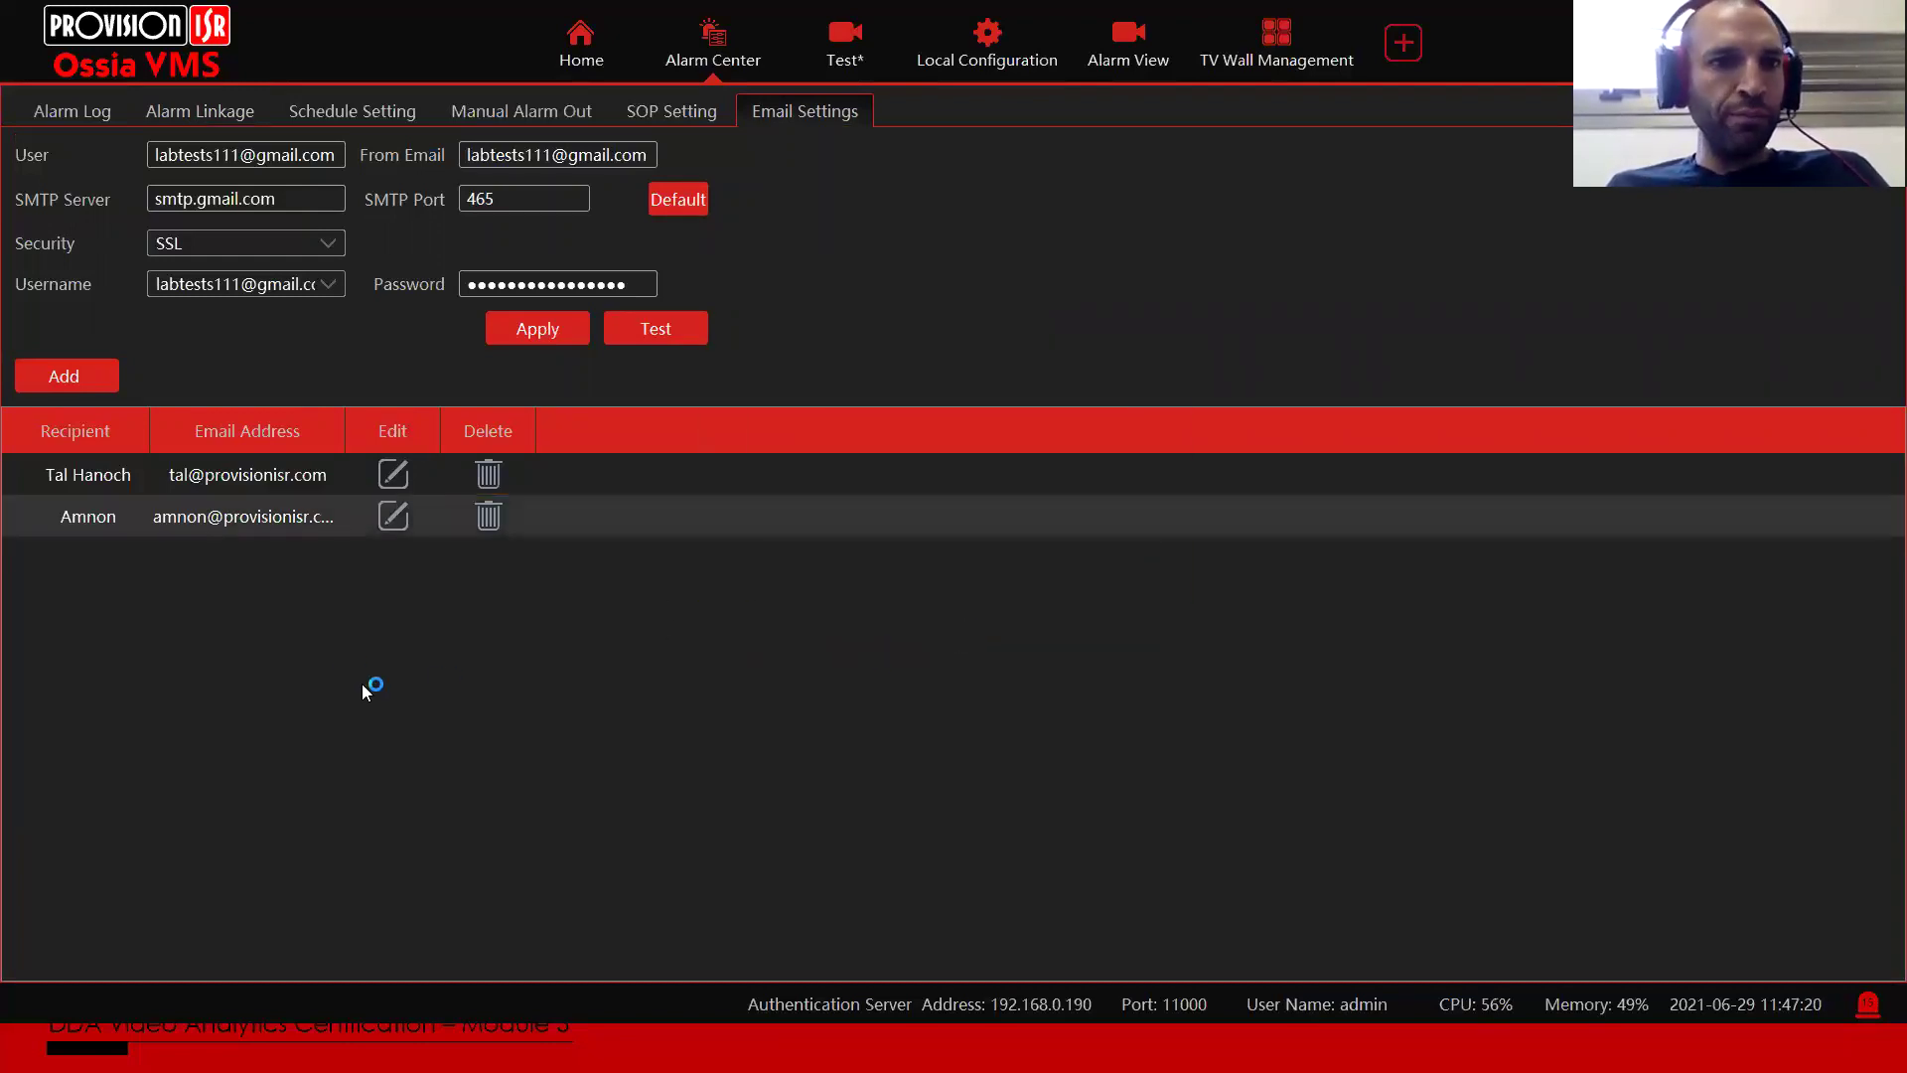
left_click(218, 111)
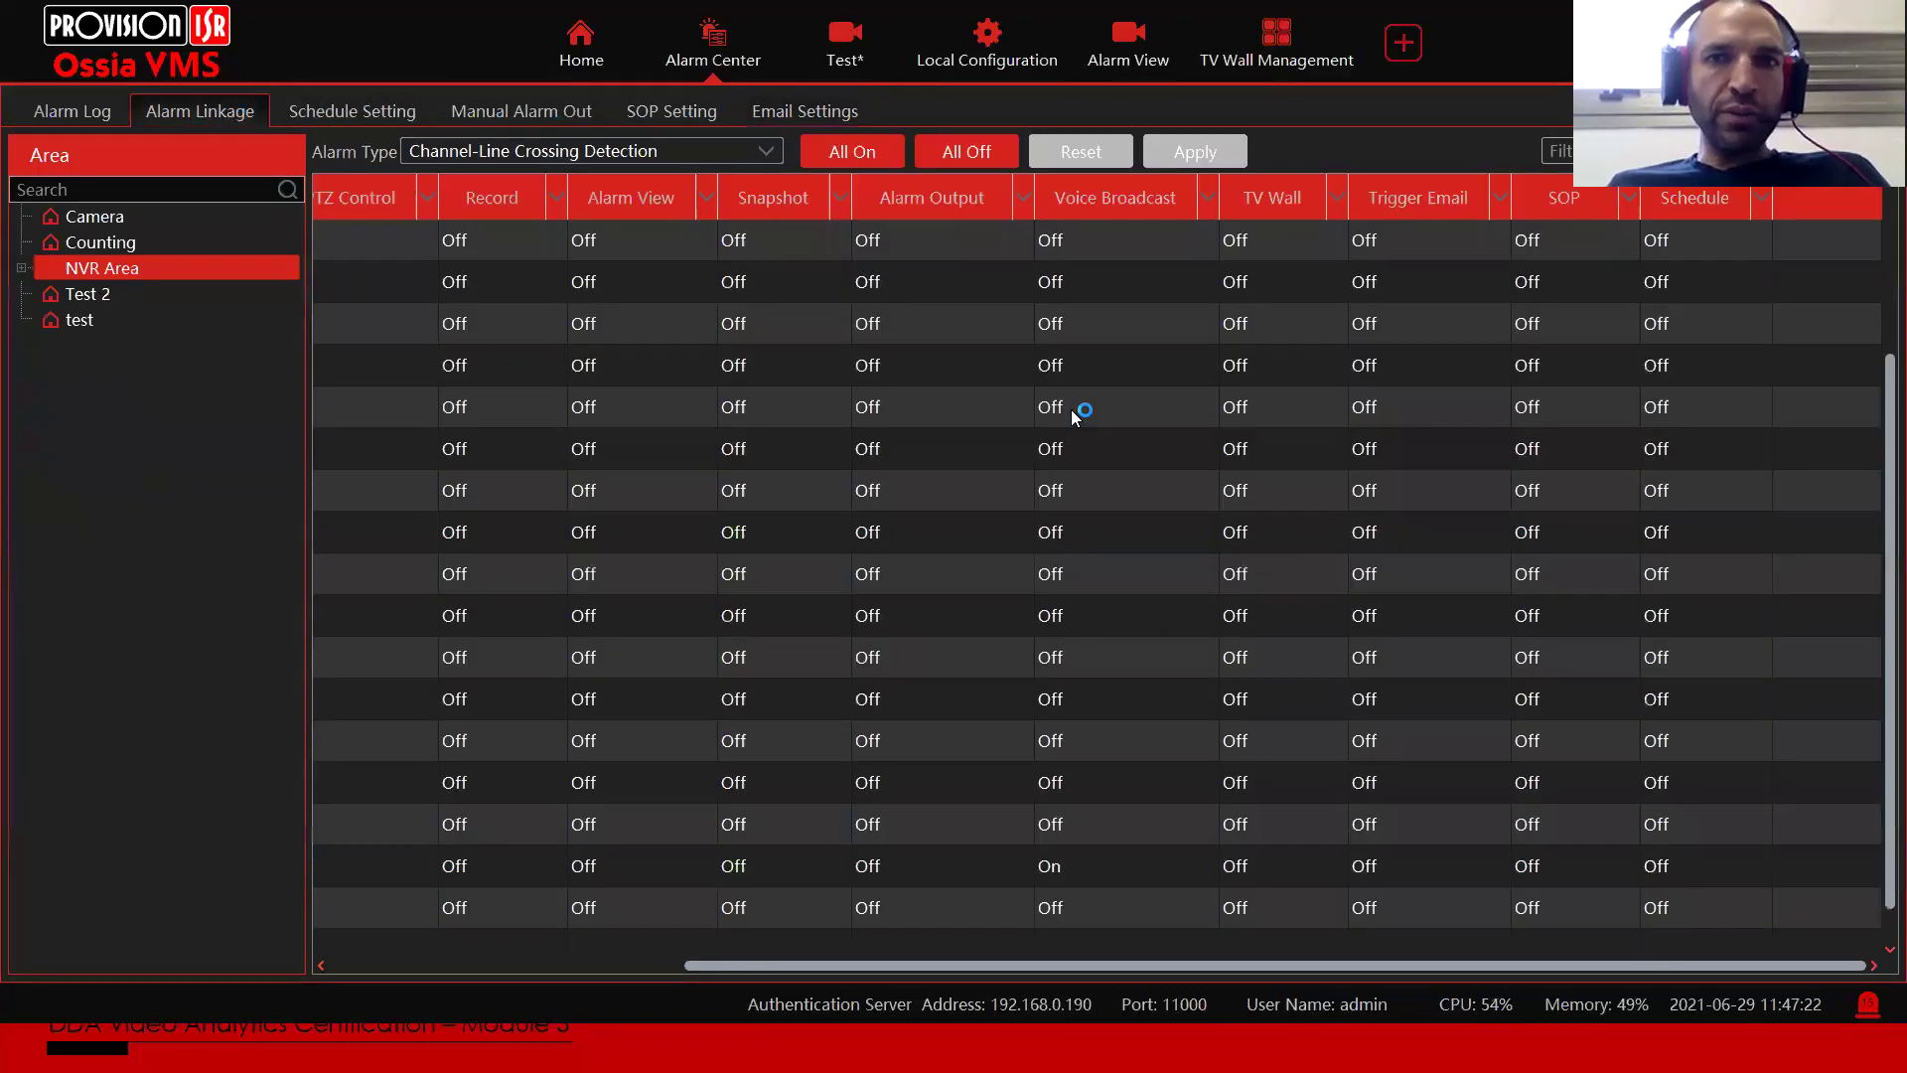
Step: Assign all email recipients to NVR Israel_I6-320LPR's Trigger Email linkage
left_click(1406, 616)
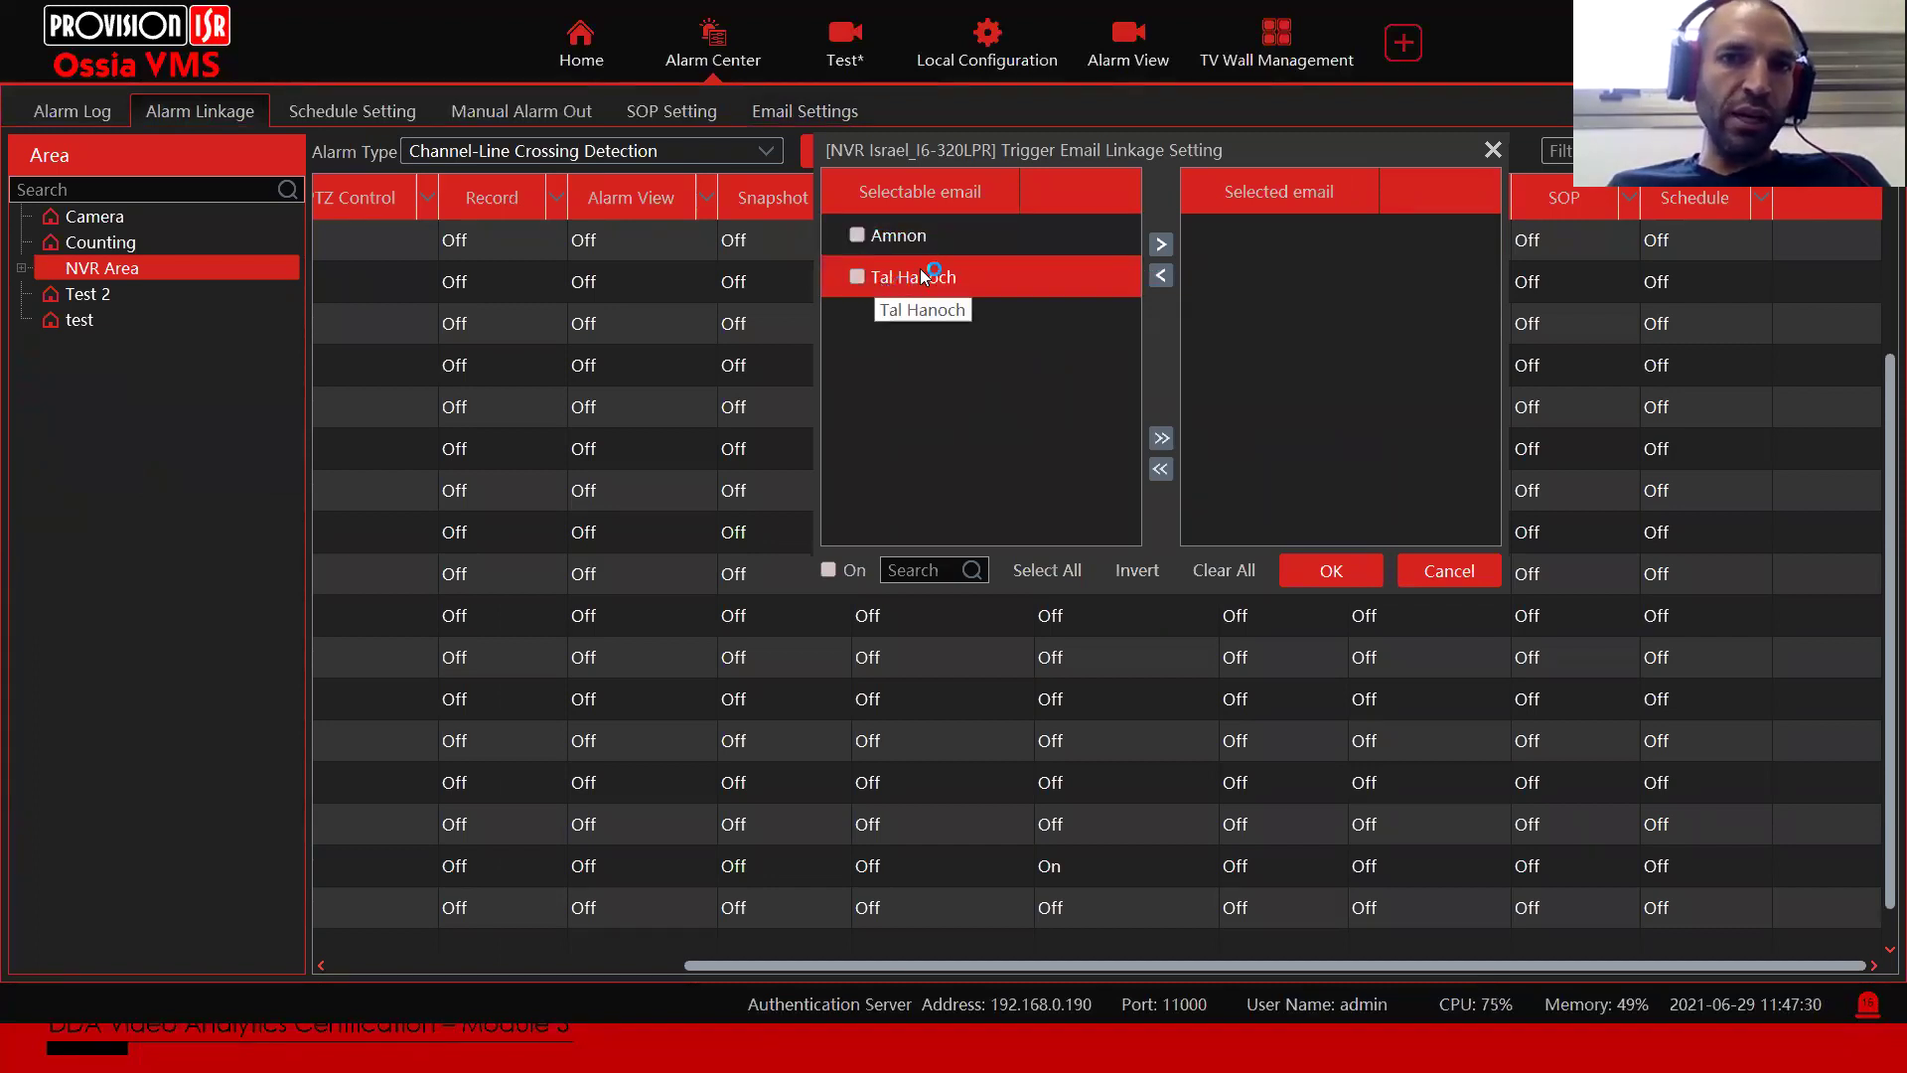
left_click(1161, 438)
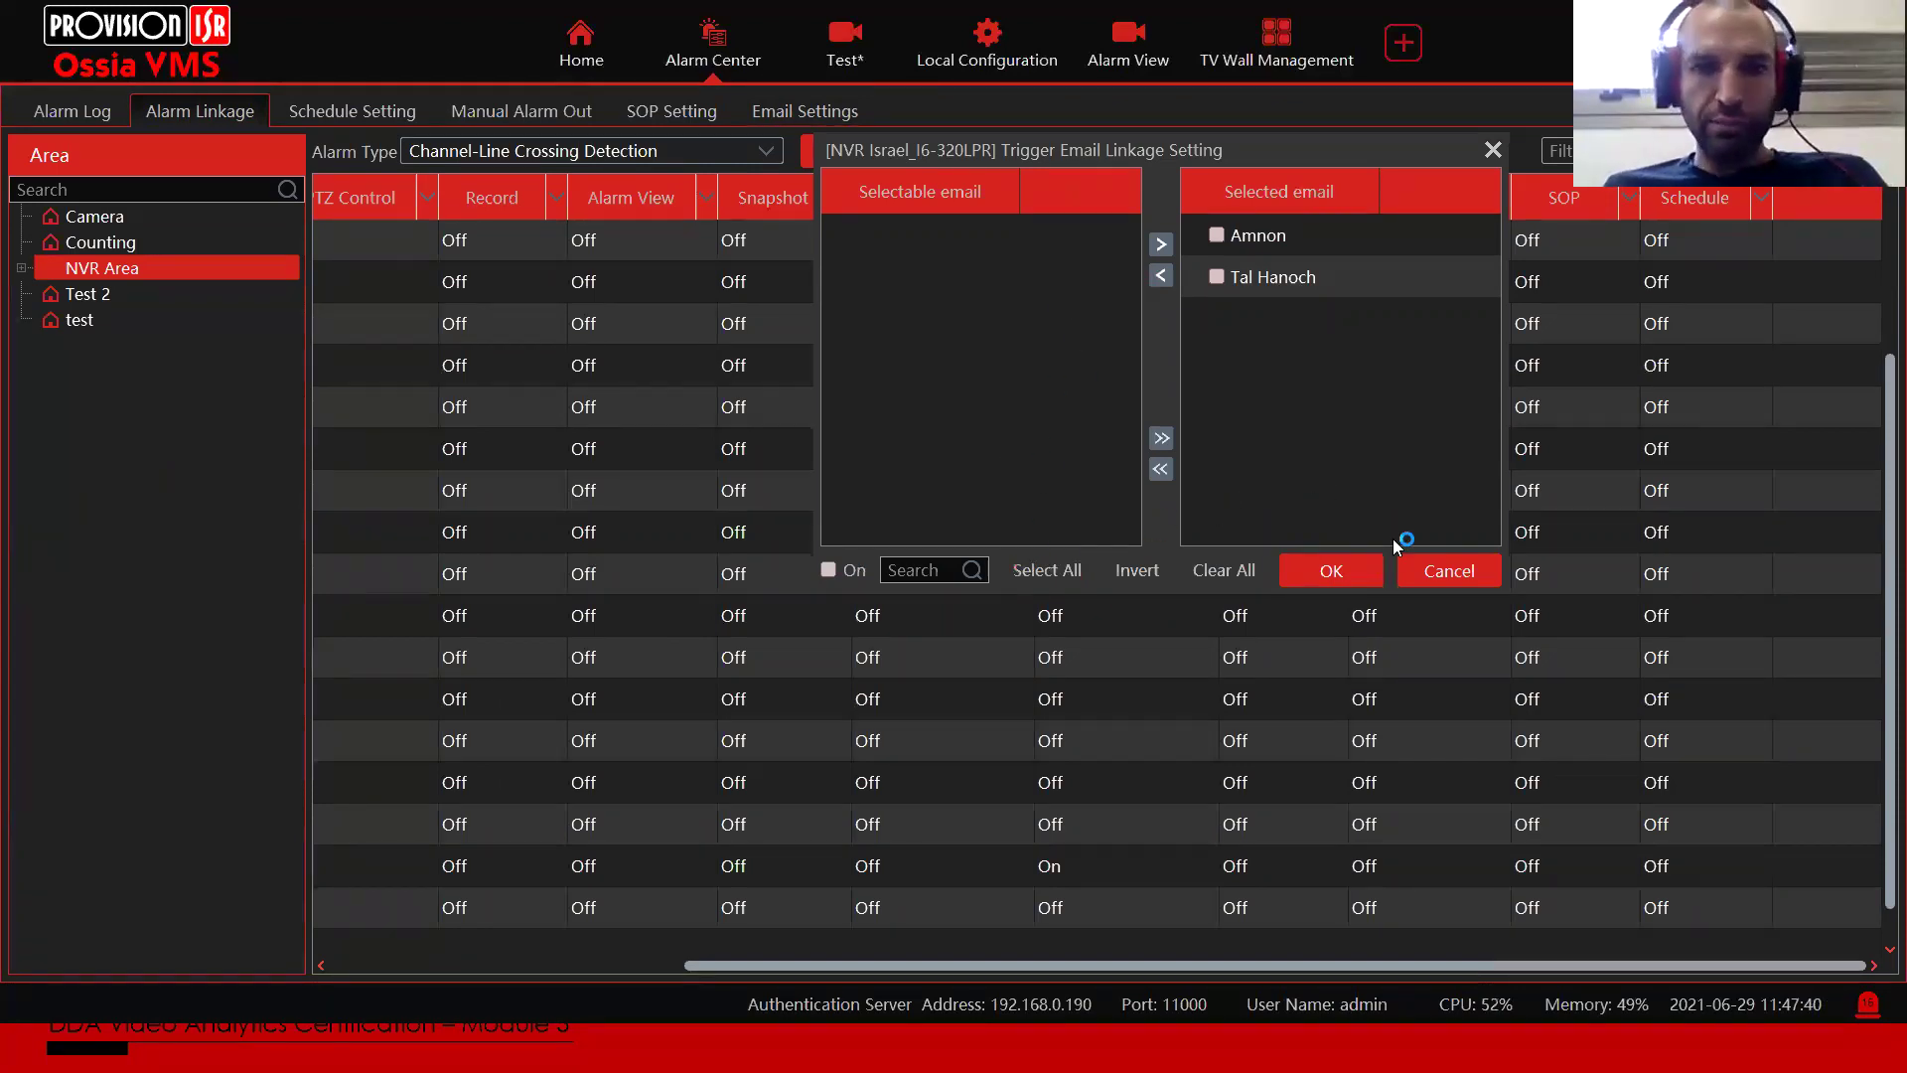
left_click(1446, 572)
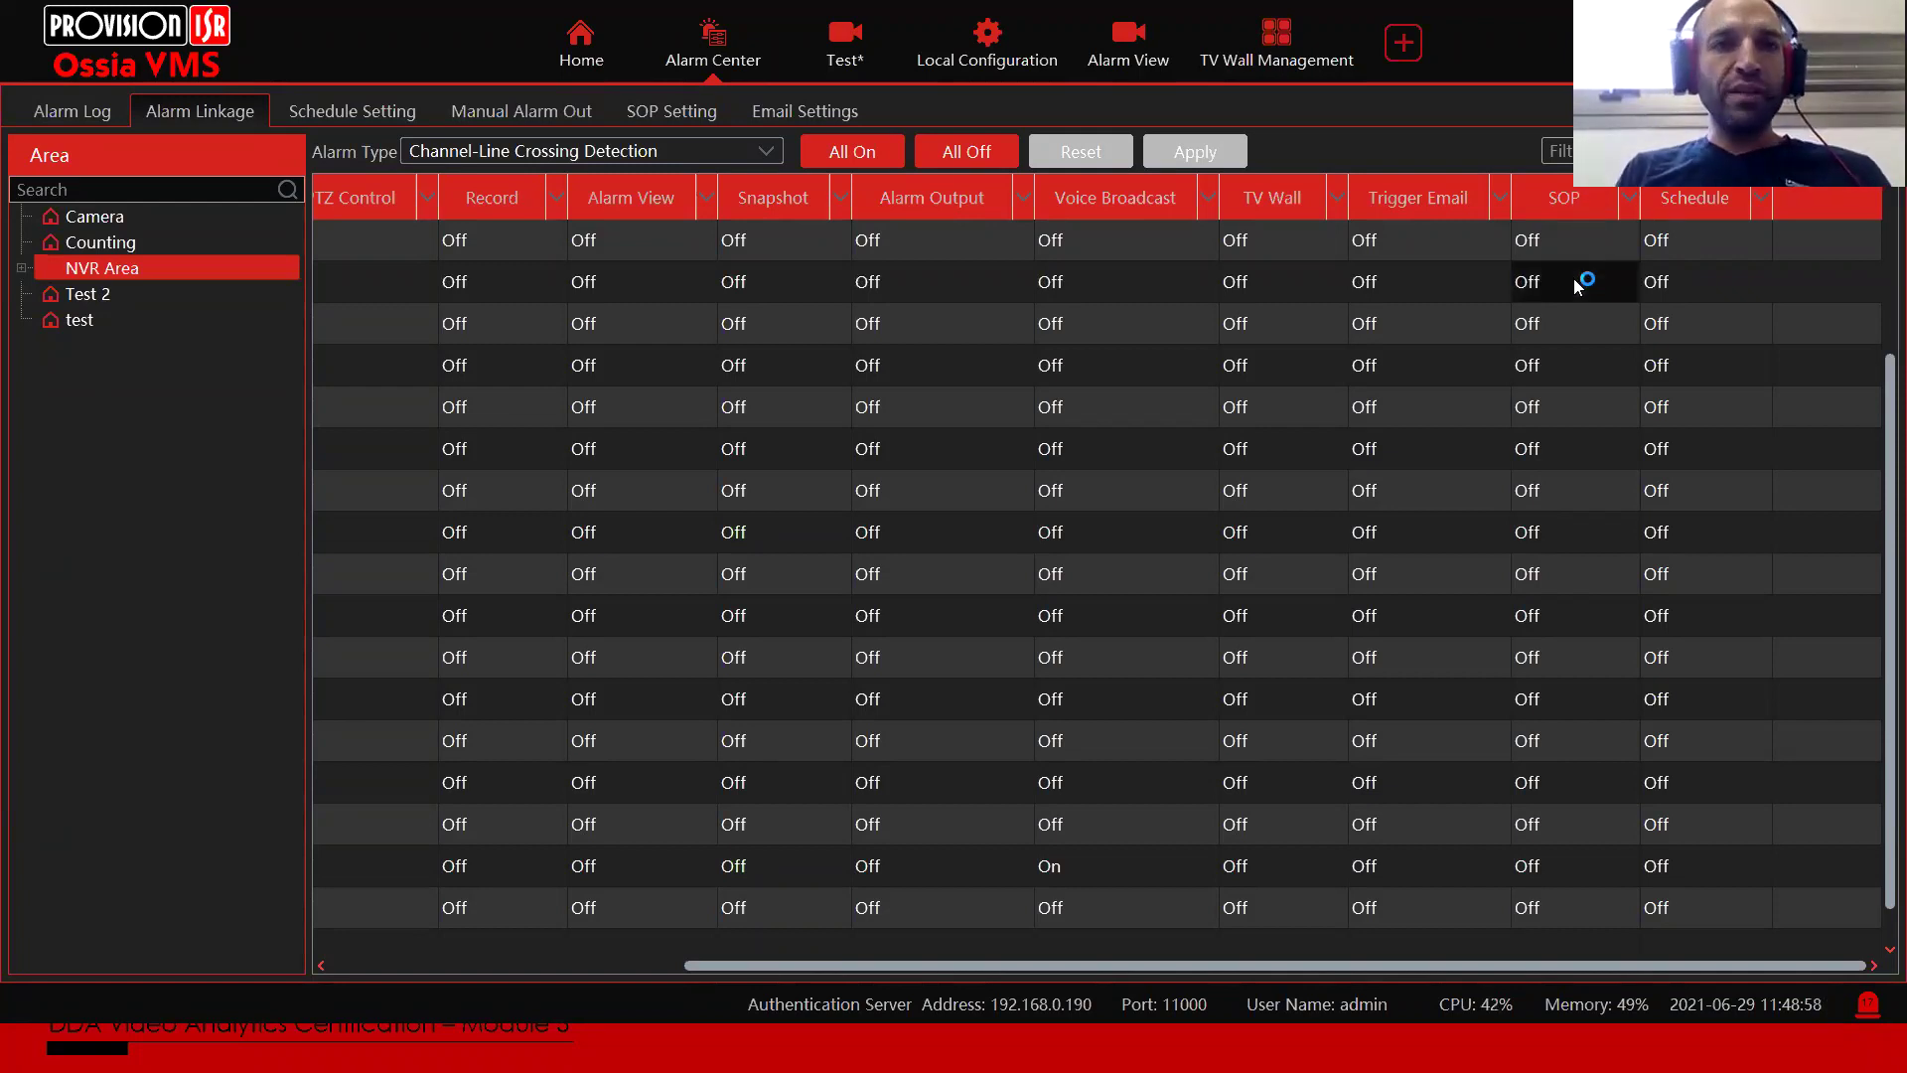
left_click_drag(1001, 974, 1376, 929)
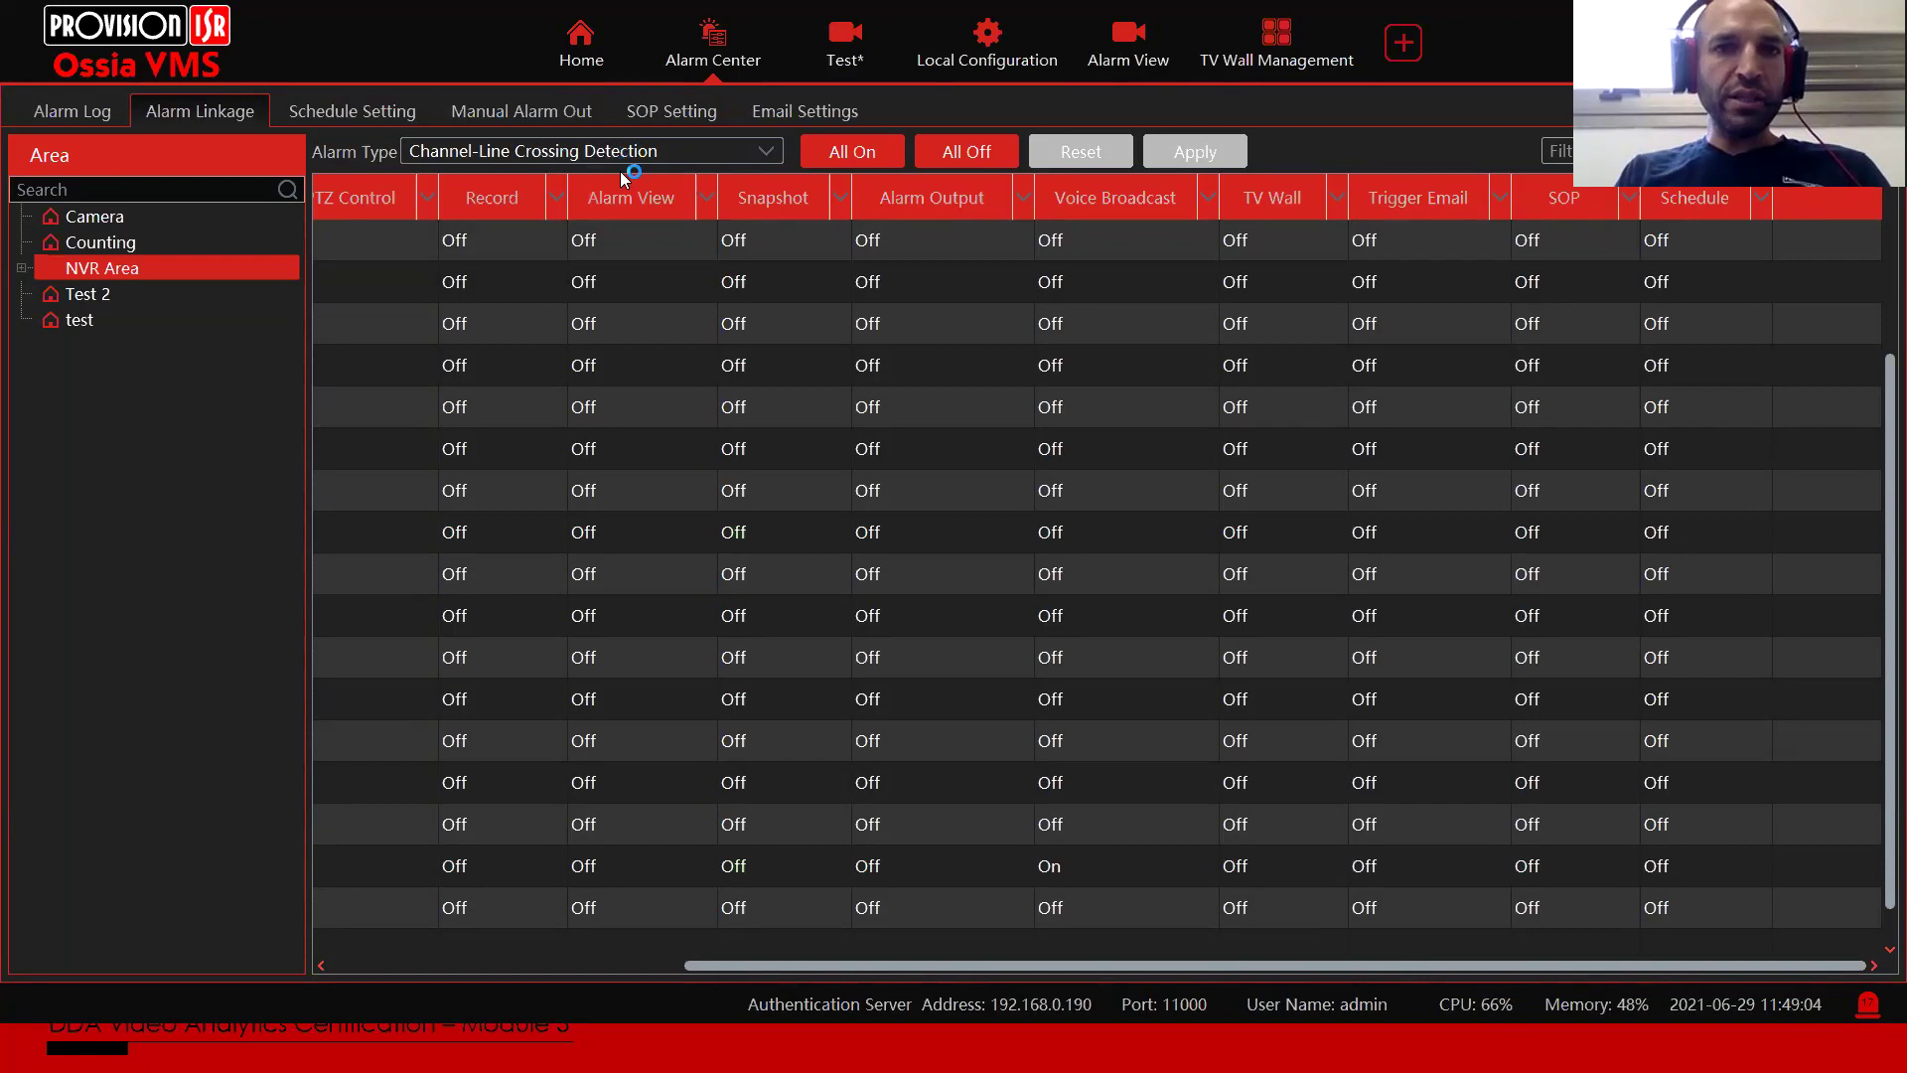
Step: View NVR Israel_Front Counting's SOP linkage list, then cancel without changes
left_click(1563, 532)
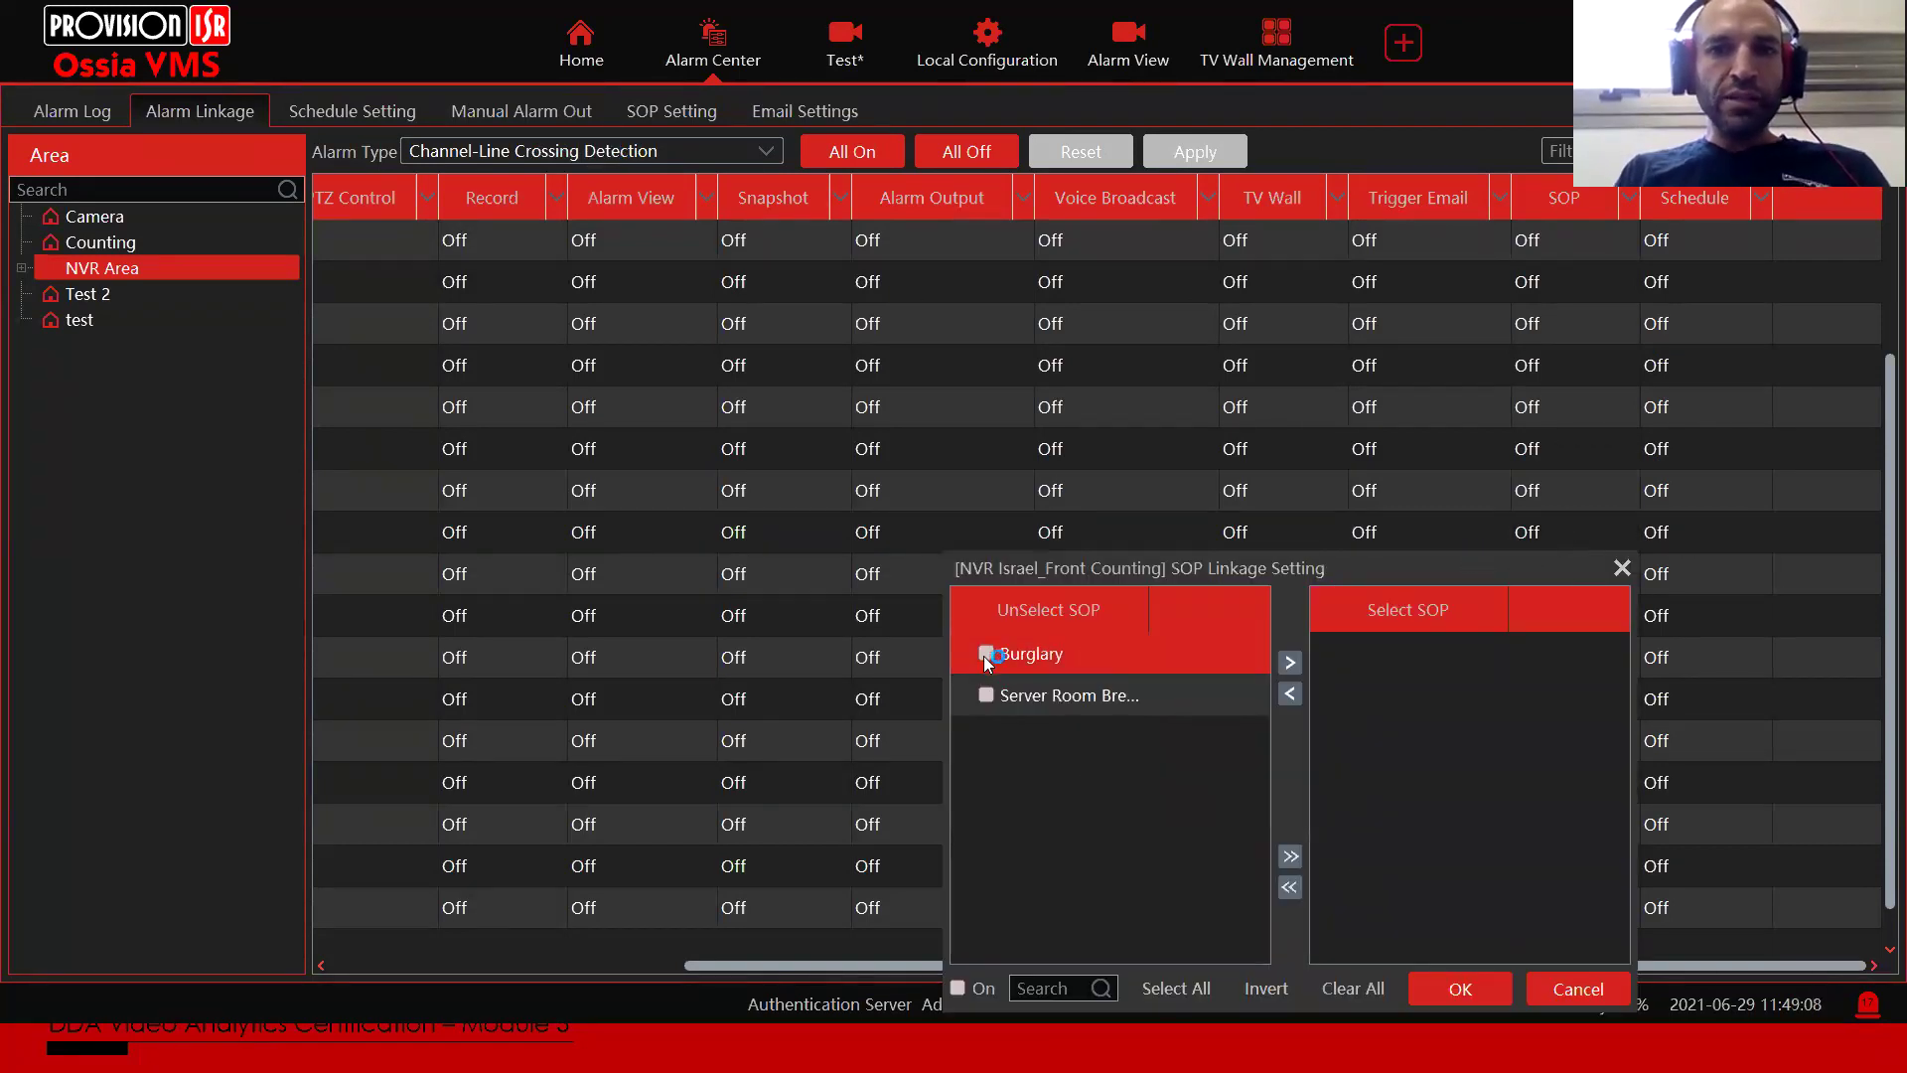
left_click_drag(1148, 598, 1189, 596)
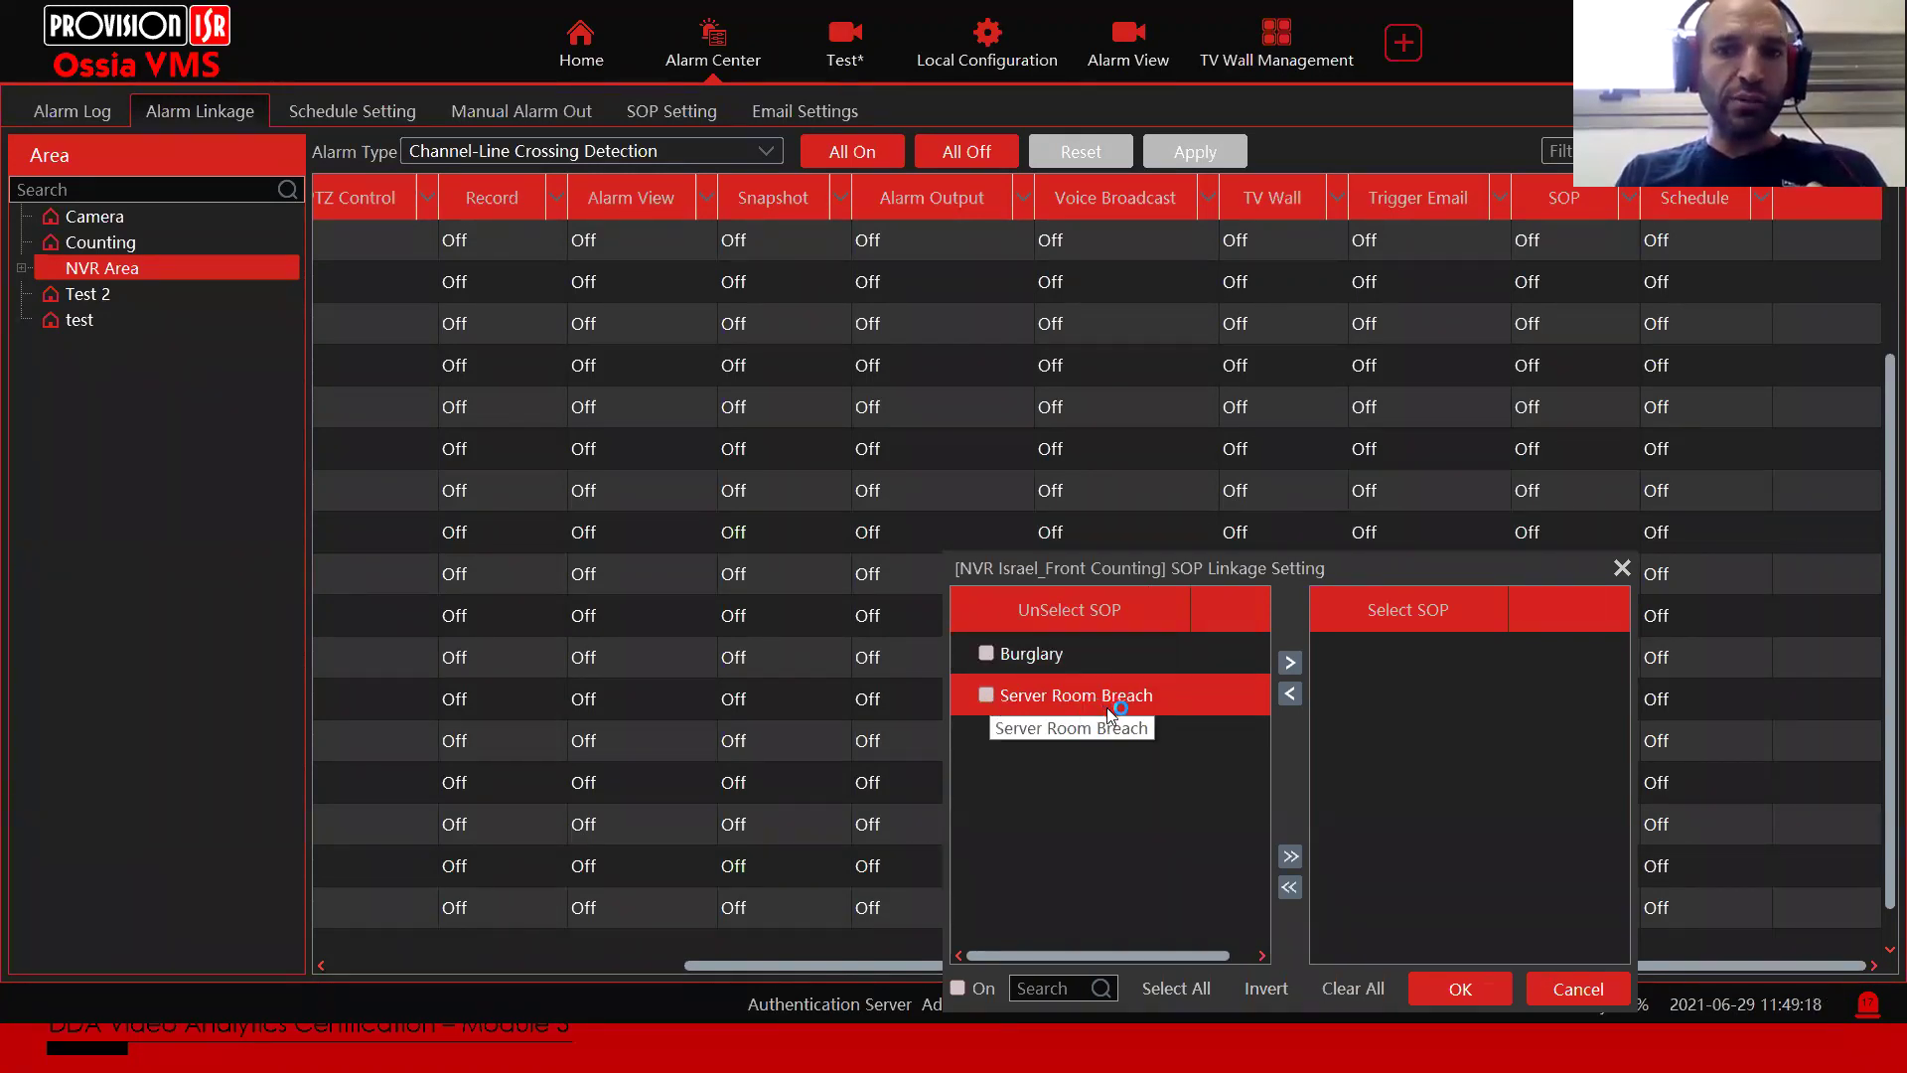
left_click(1549, 991)
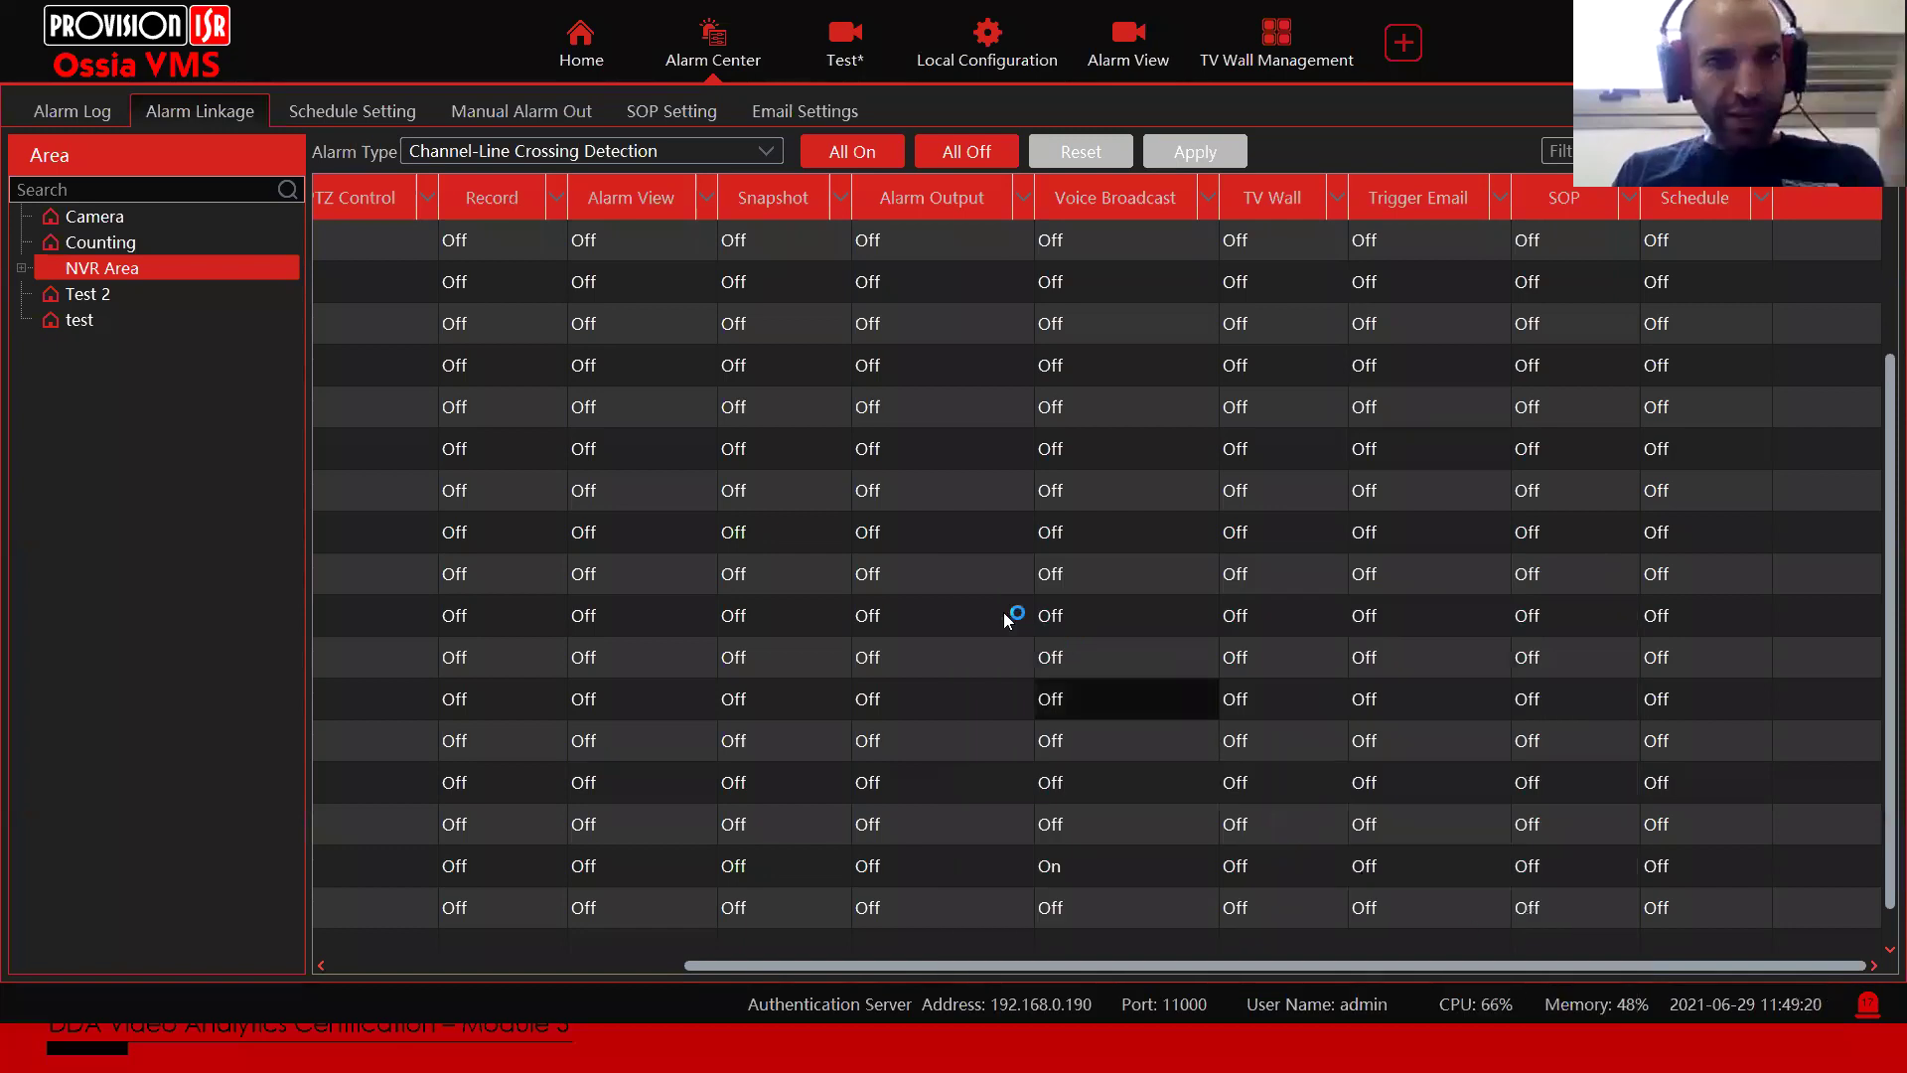
Step: On the SOP Setting page, compare the Burglary and Server Room Breach procedures' actions
left_click(671, 111)
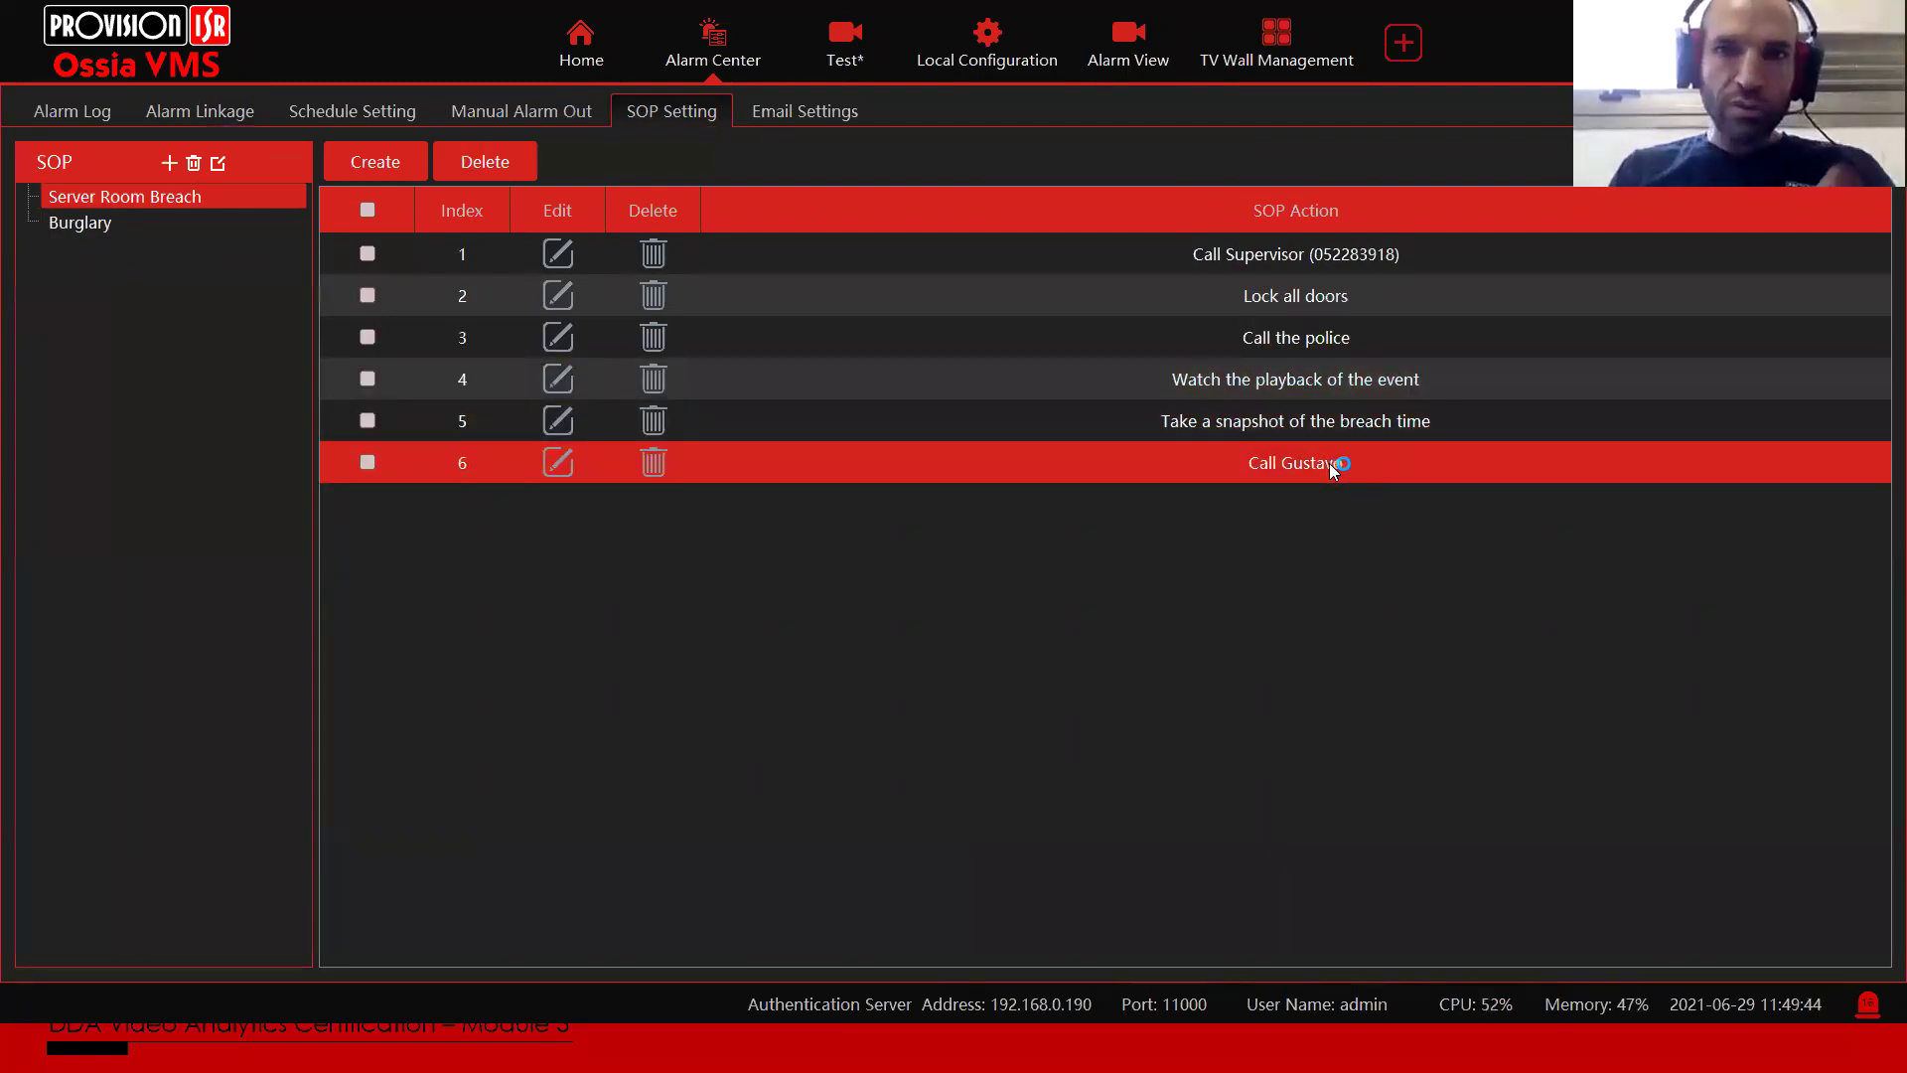
left_click(75, 227)
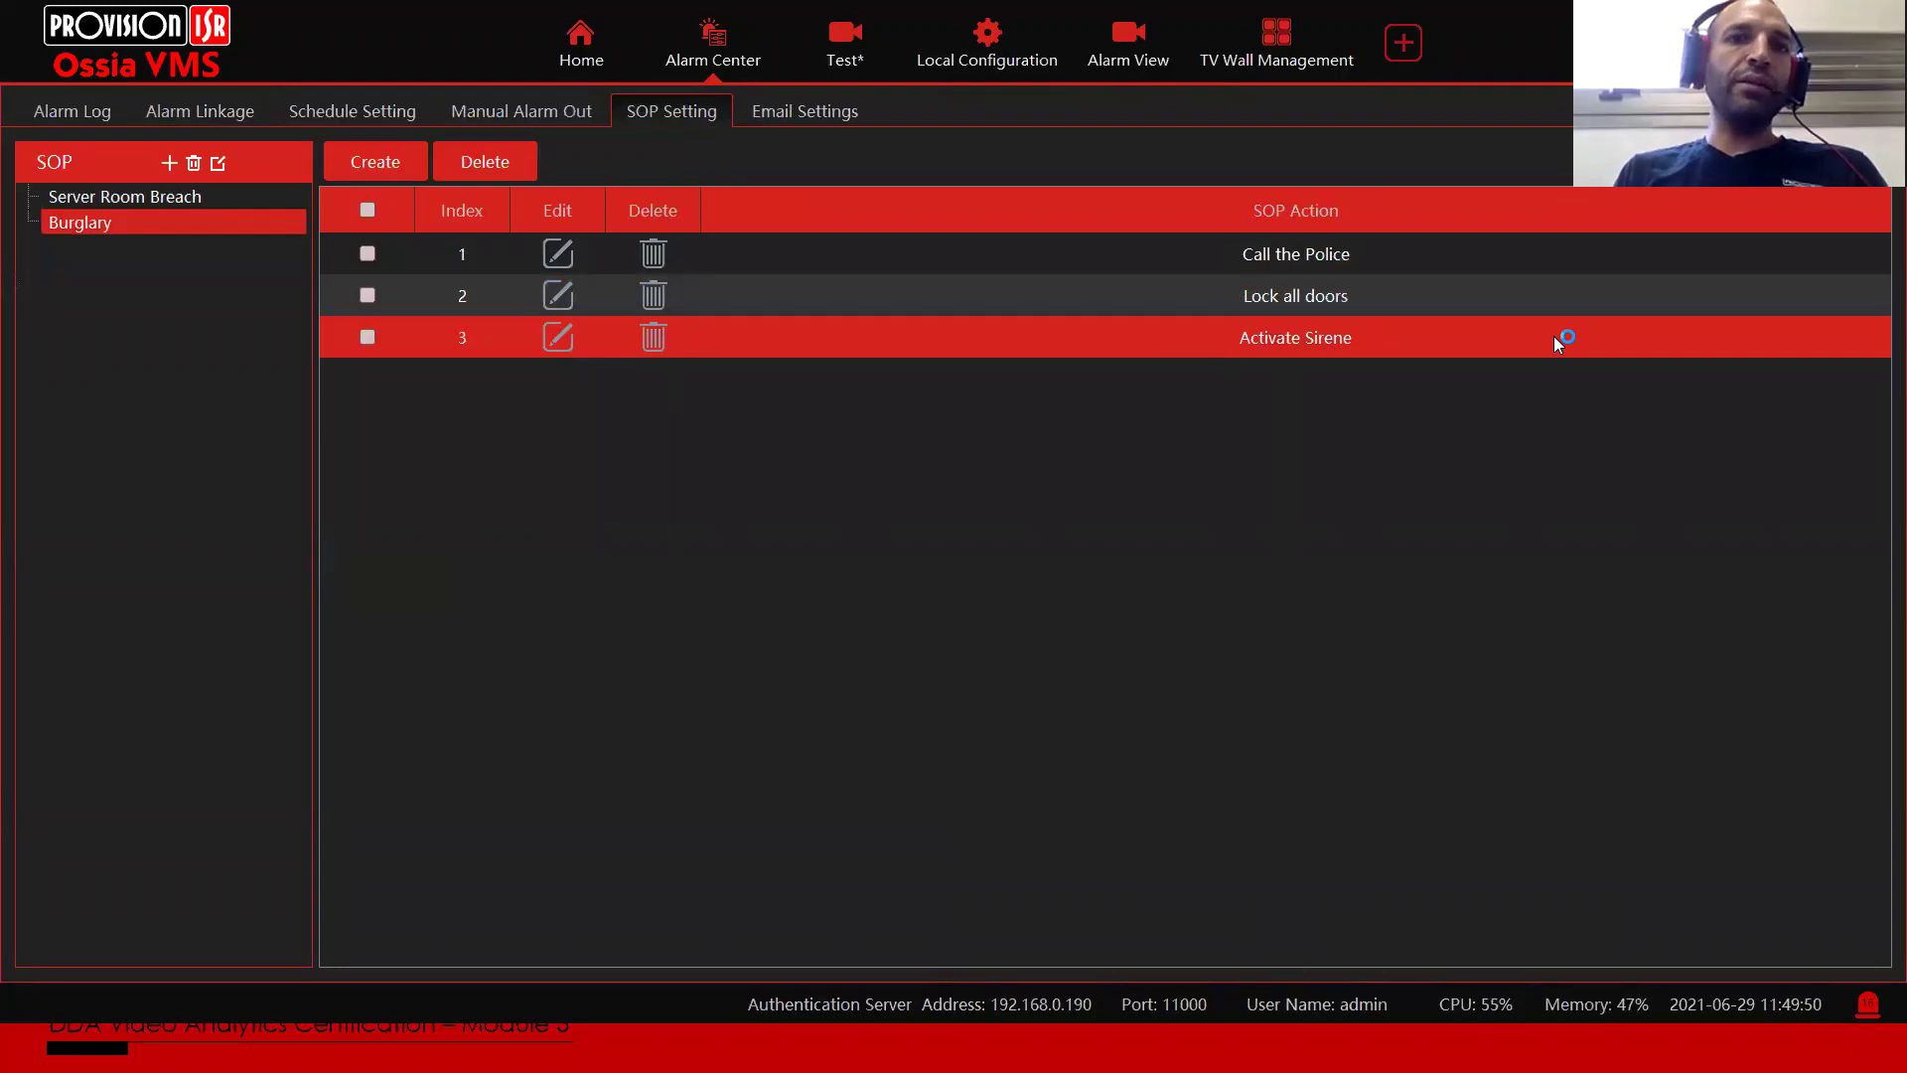
left_click(180, 194)
left_click(170, 225)
left_click(166, 203)
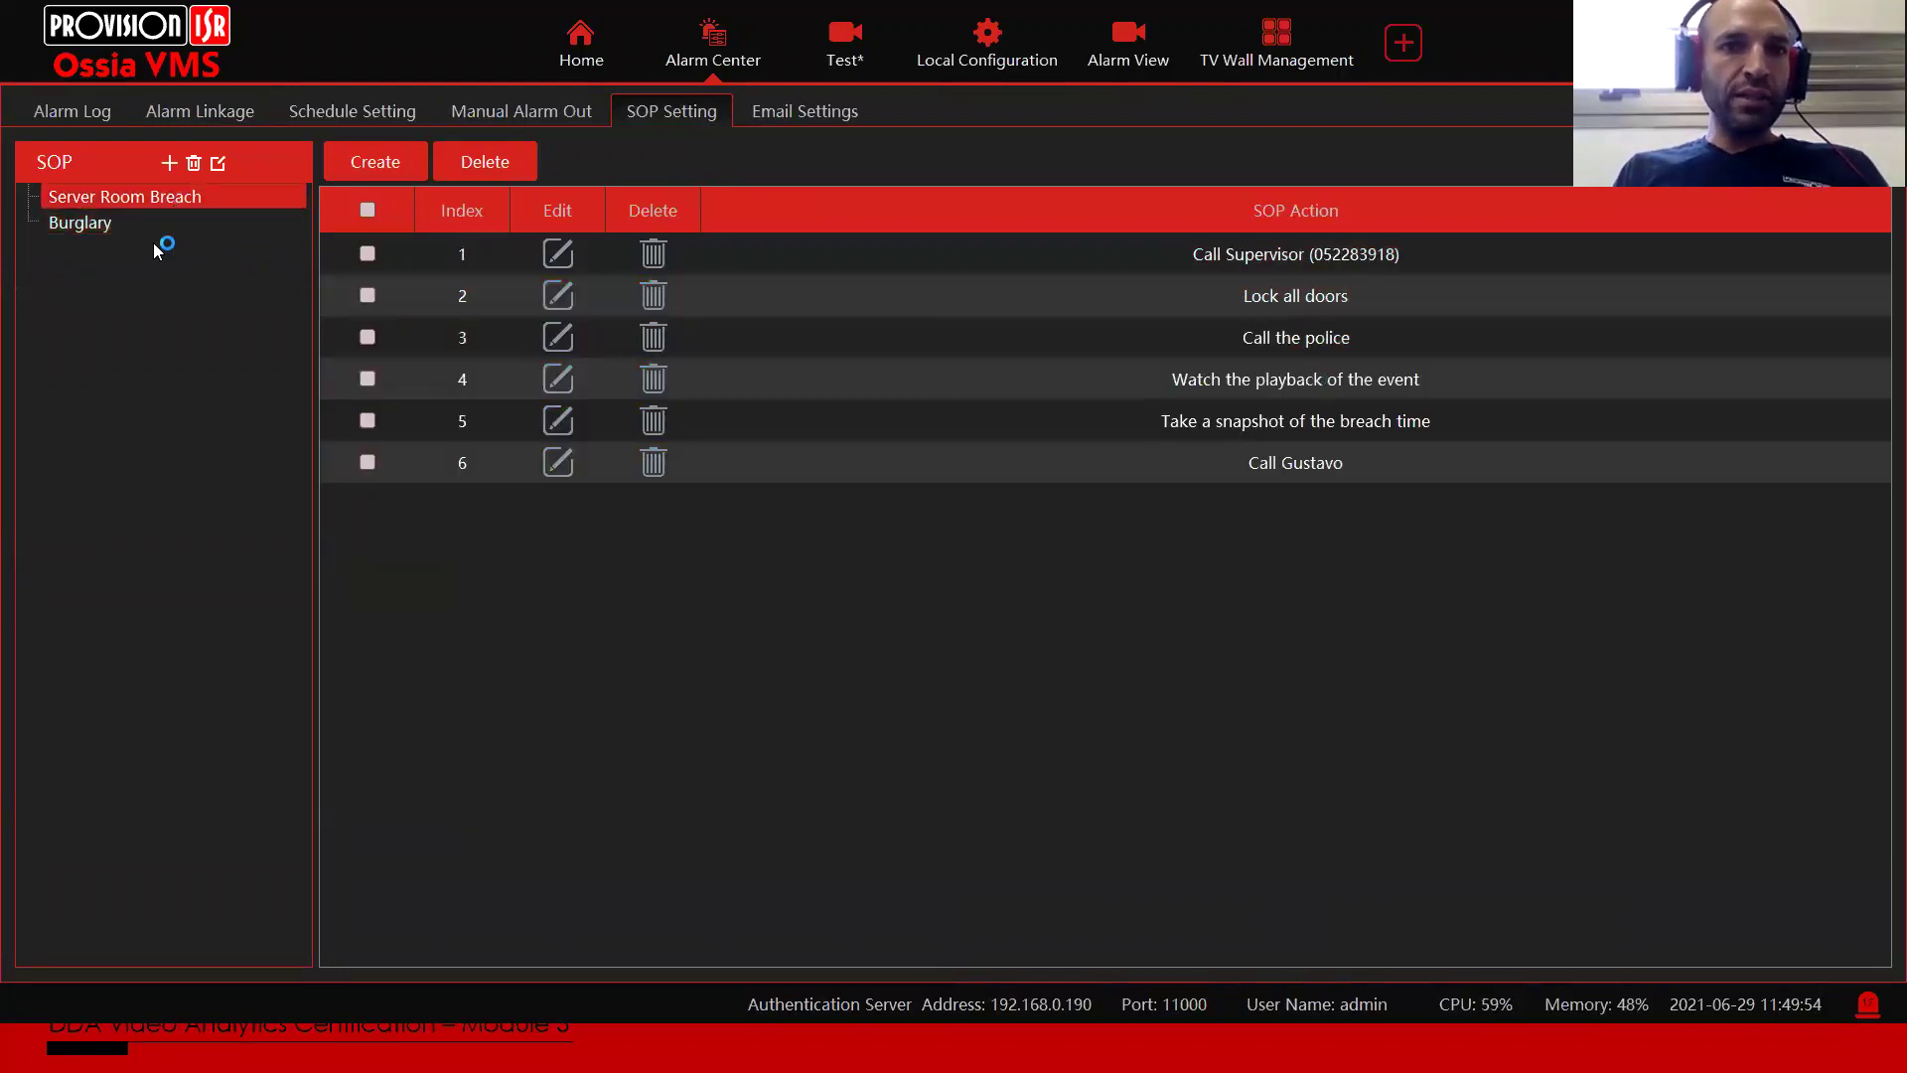
left_click(151, 226)
left_click(157, 199)
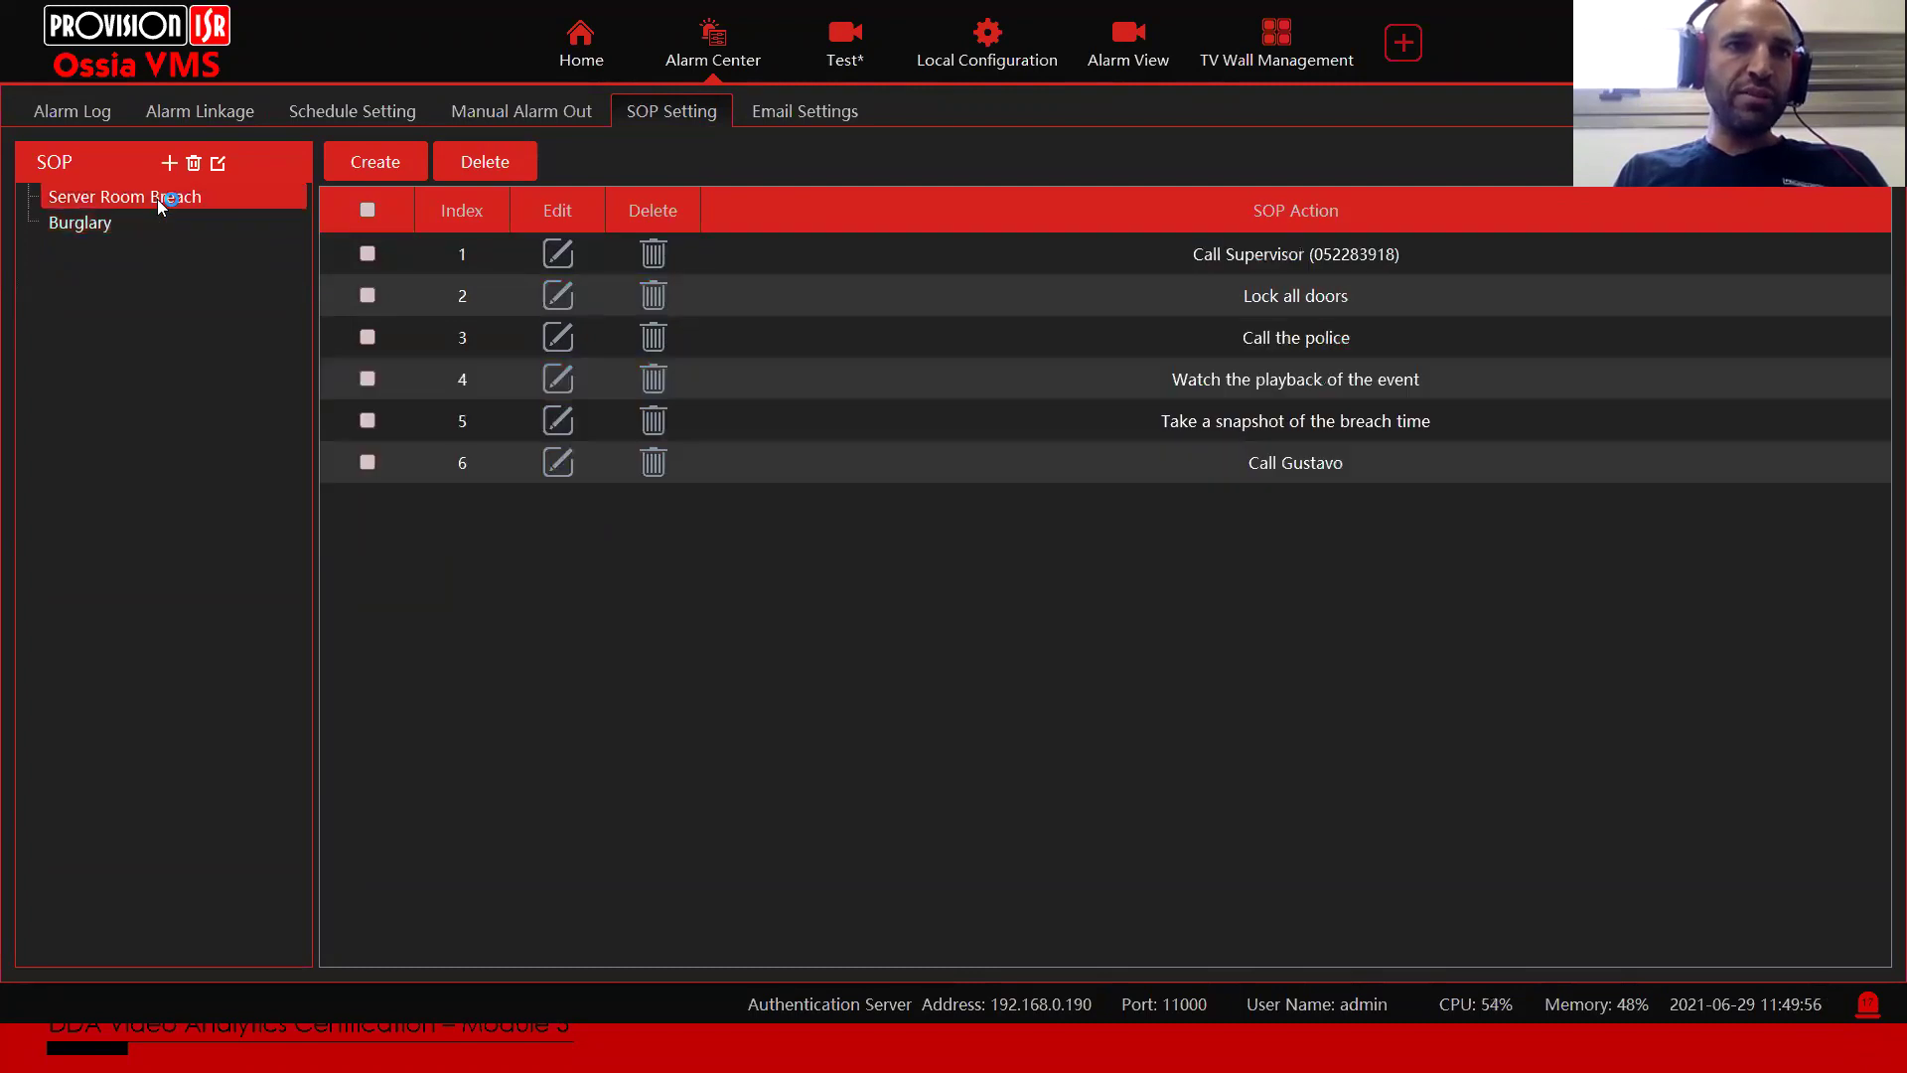
Step: Check the first channel's SOP linkage unchanged, then toggle SOP Filter off and on, showing 16 unhandled alarms
left_click(209, 106)
double_click(1589, 244)
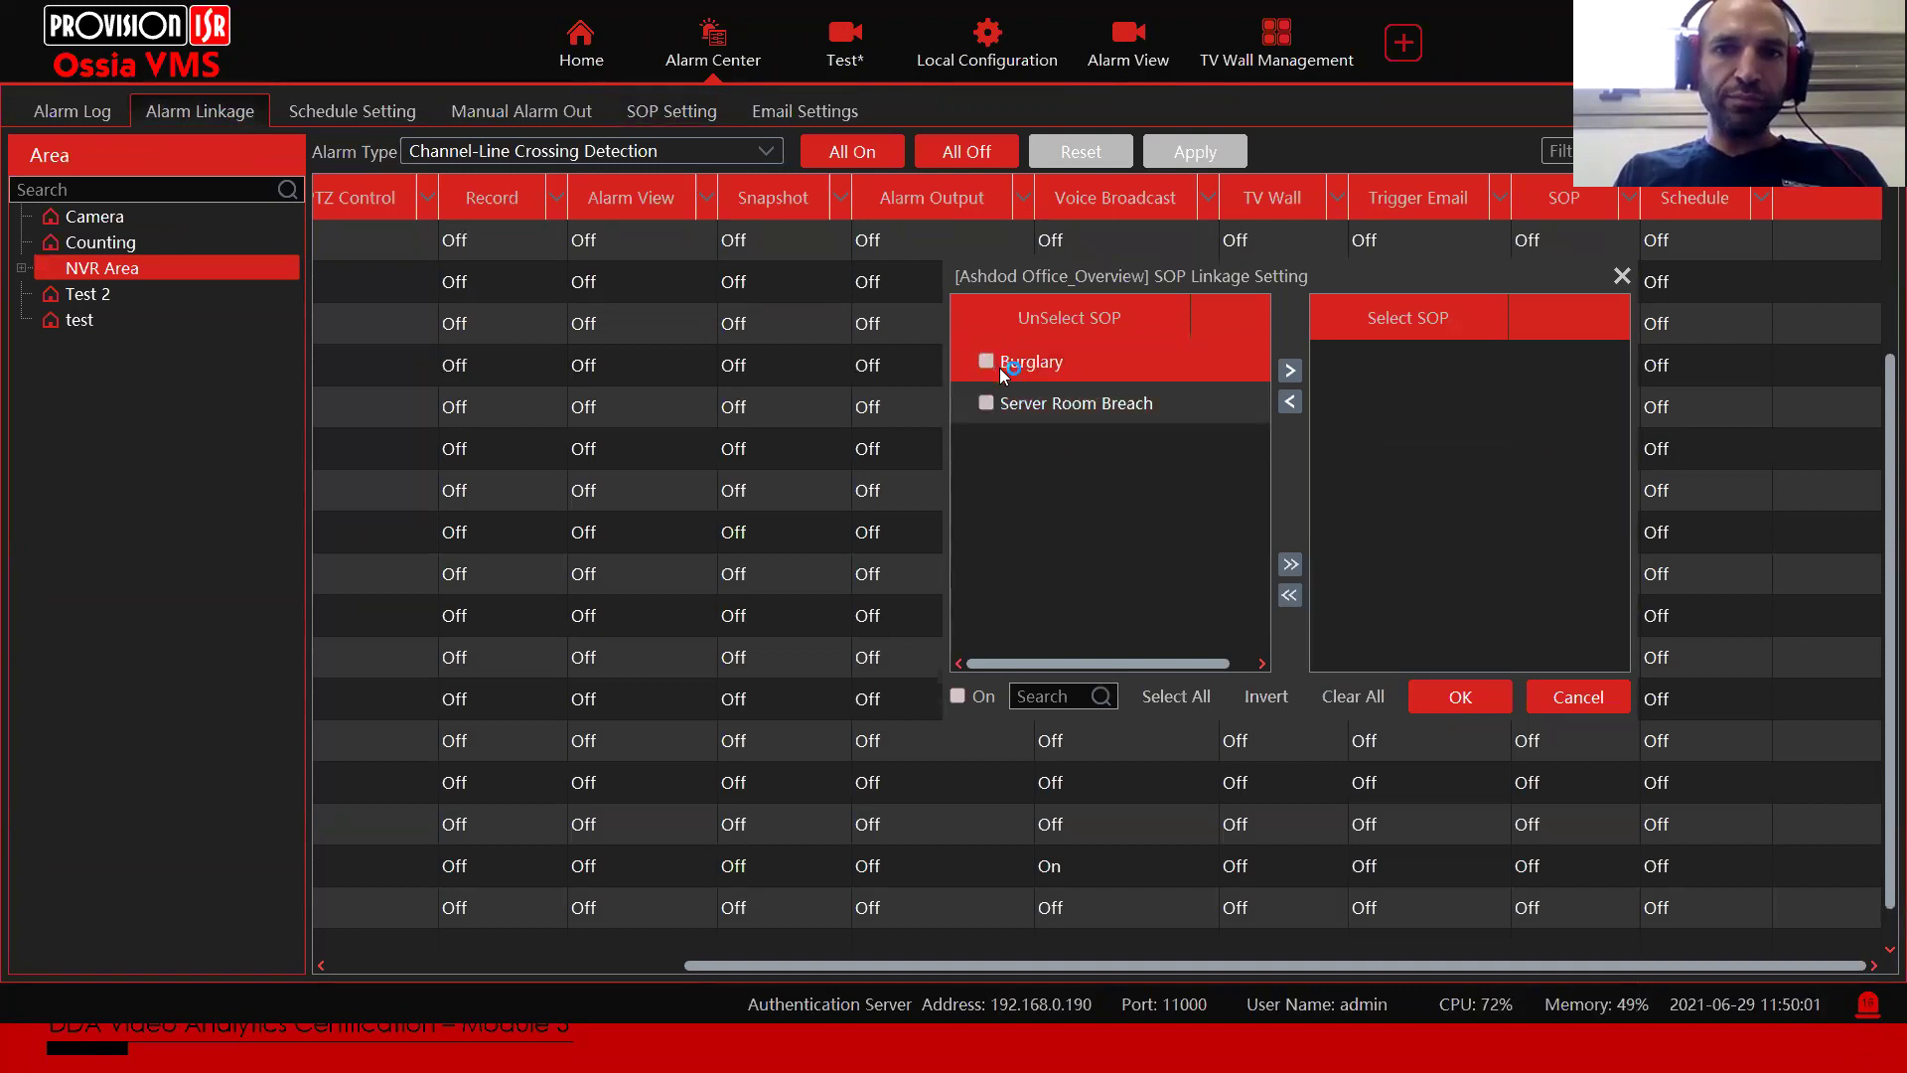
left_click(1574, 698)
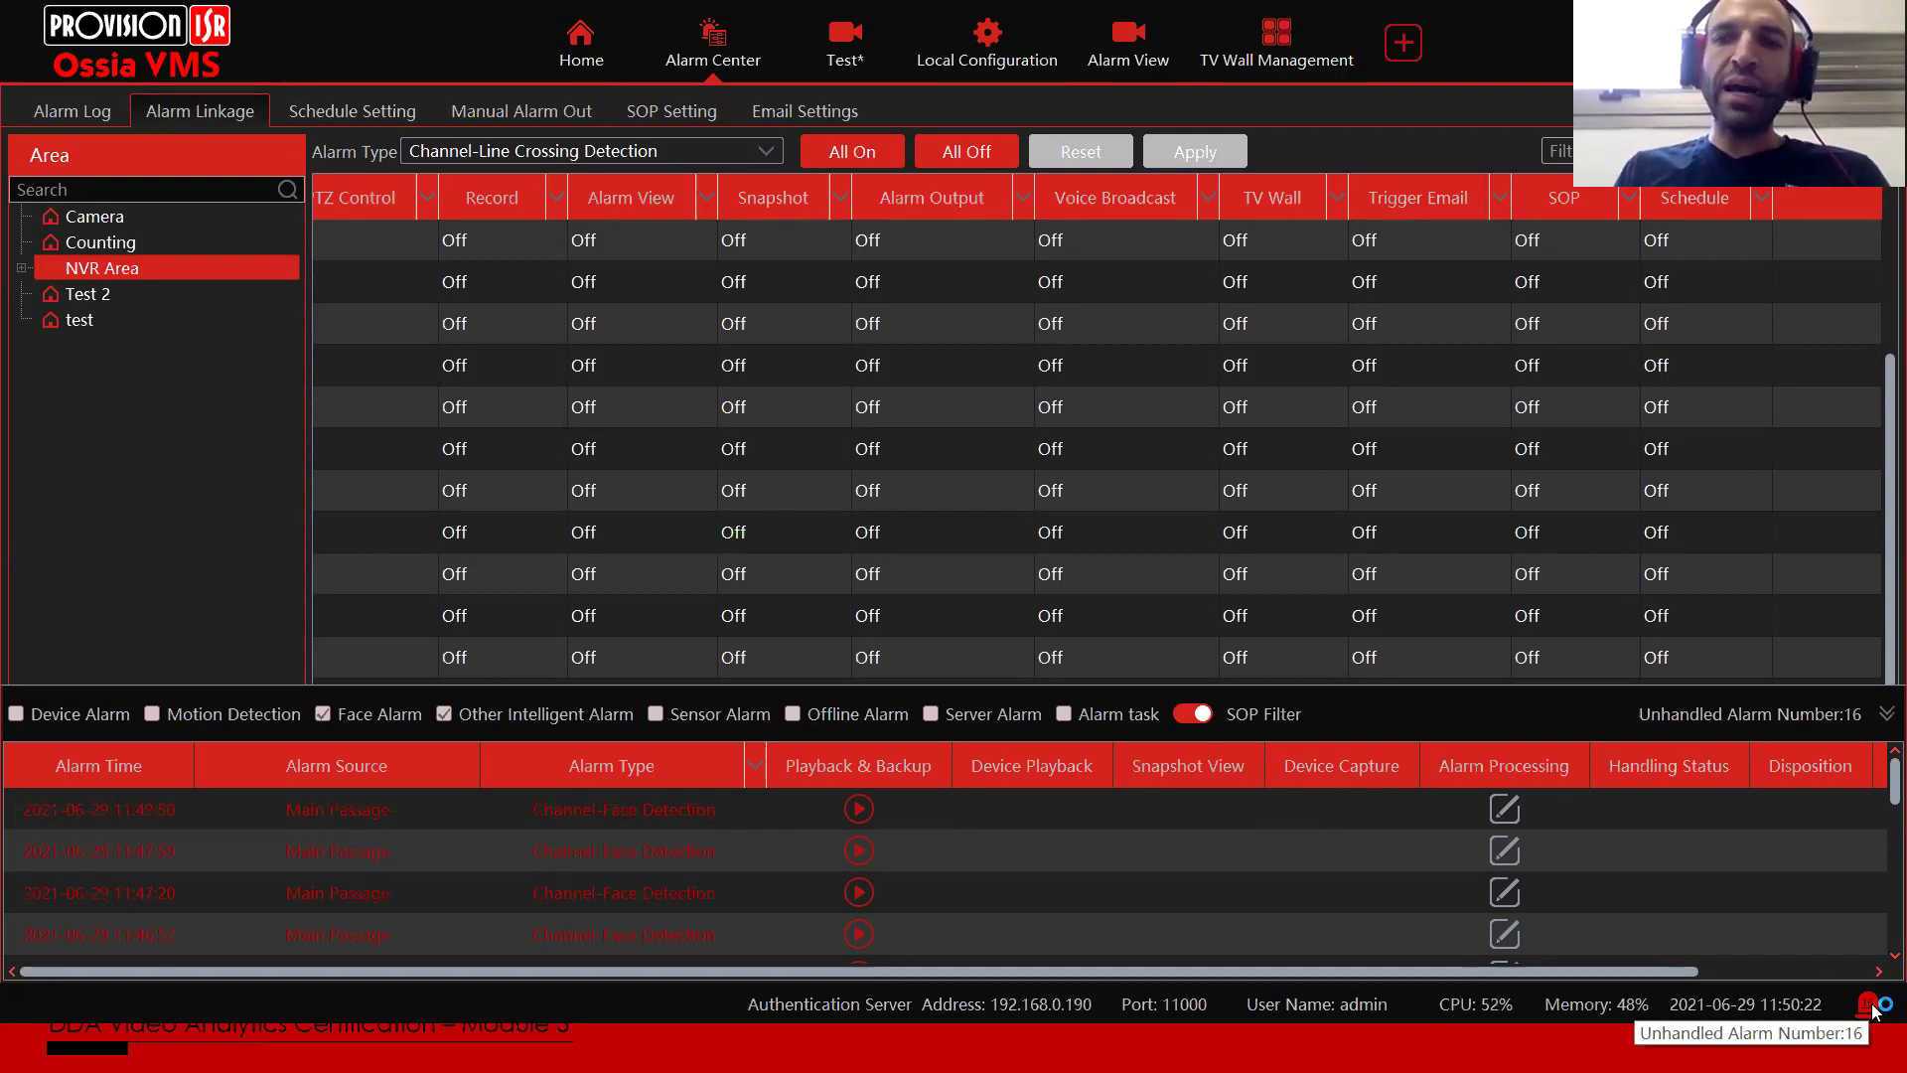
left_click(1191, 715)
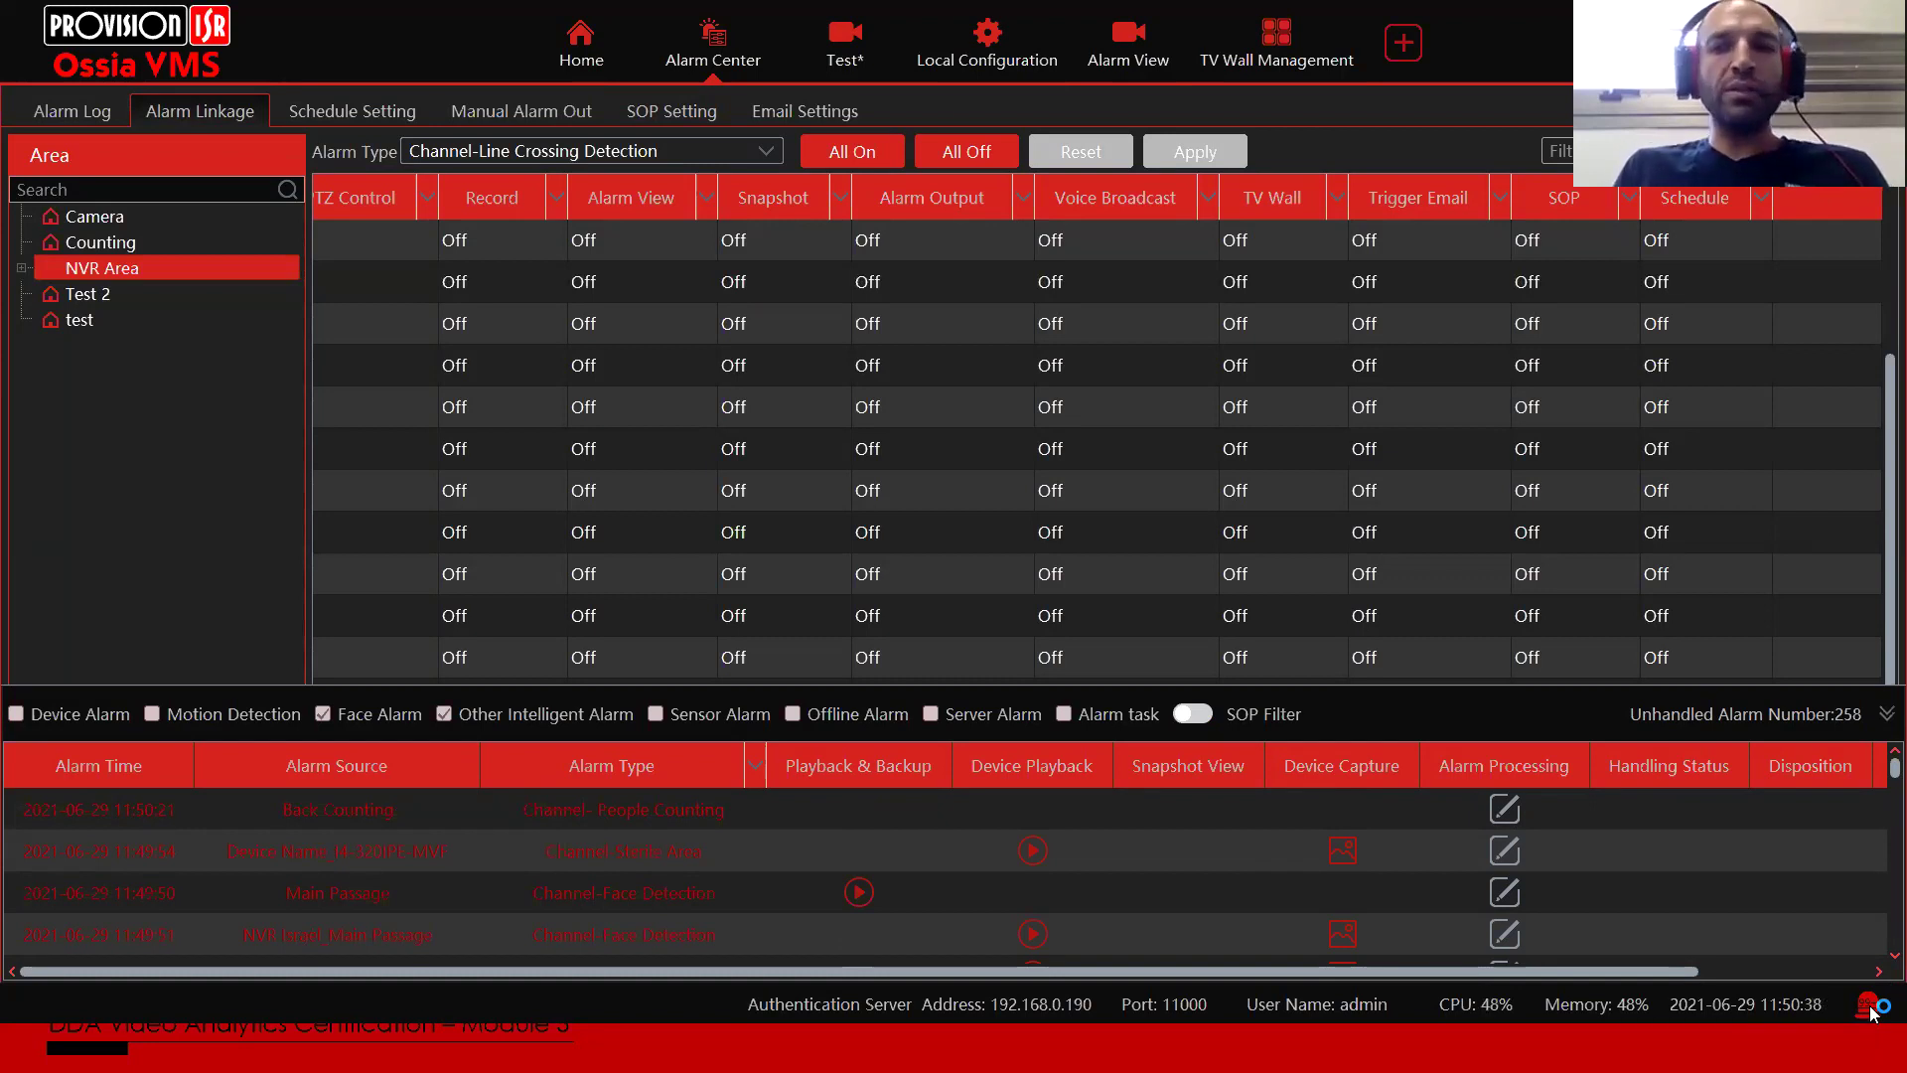
left_click(1202, 717)
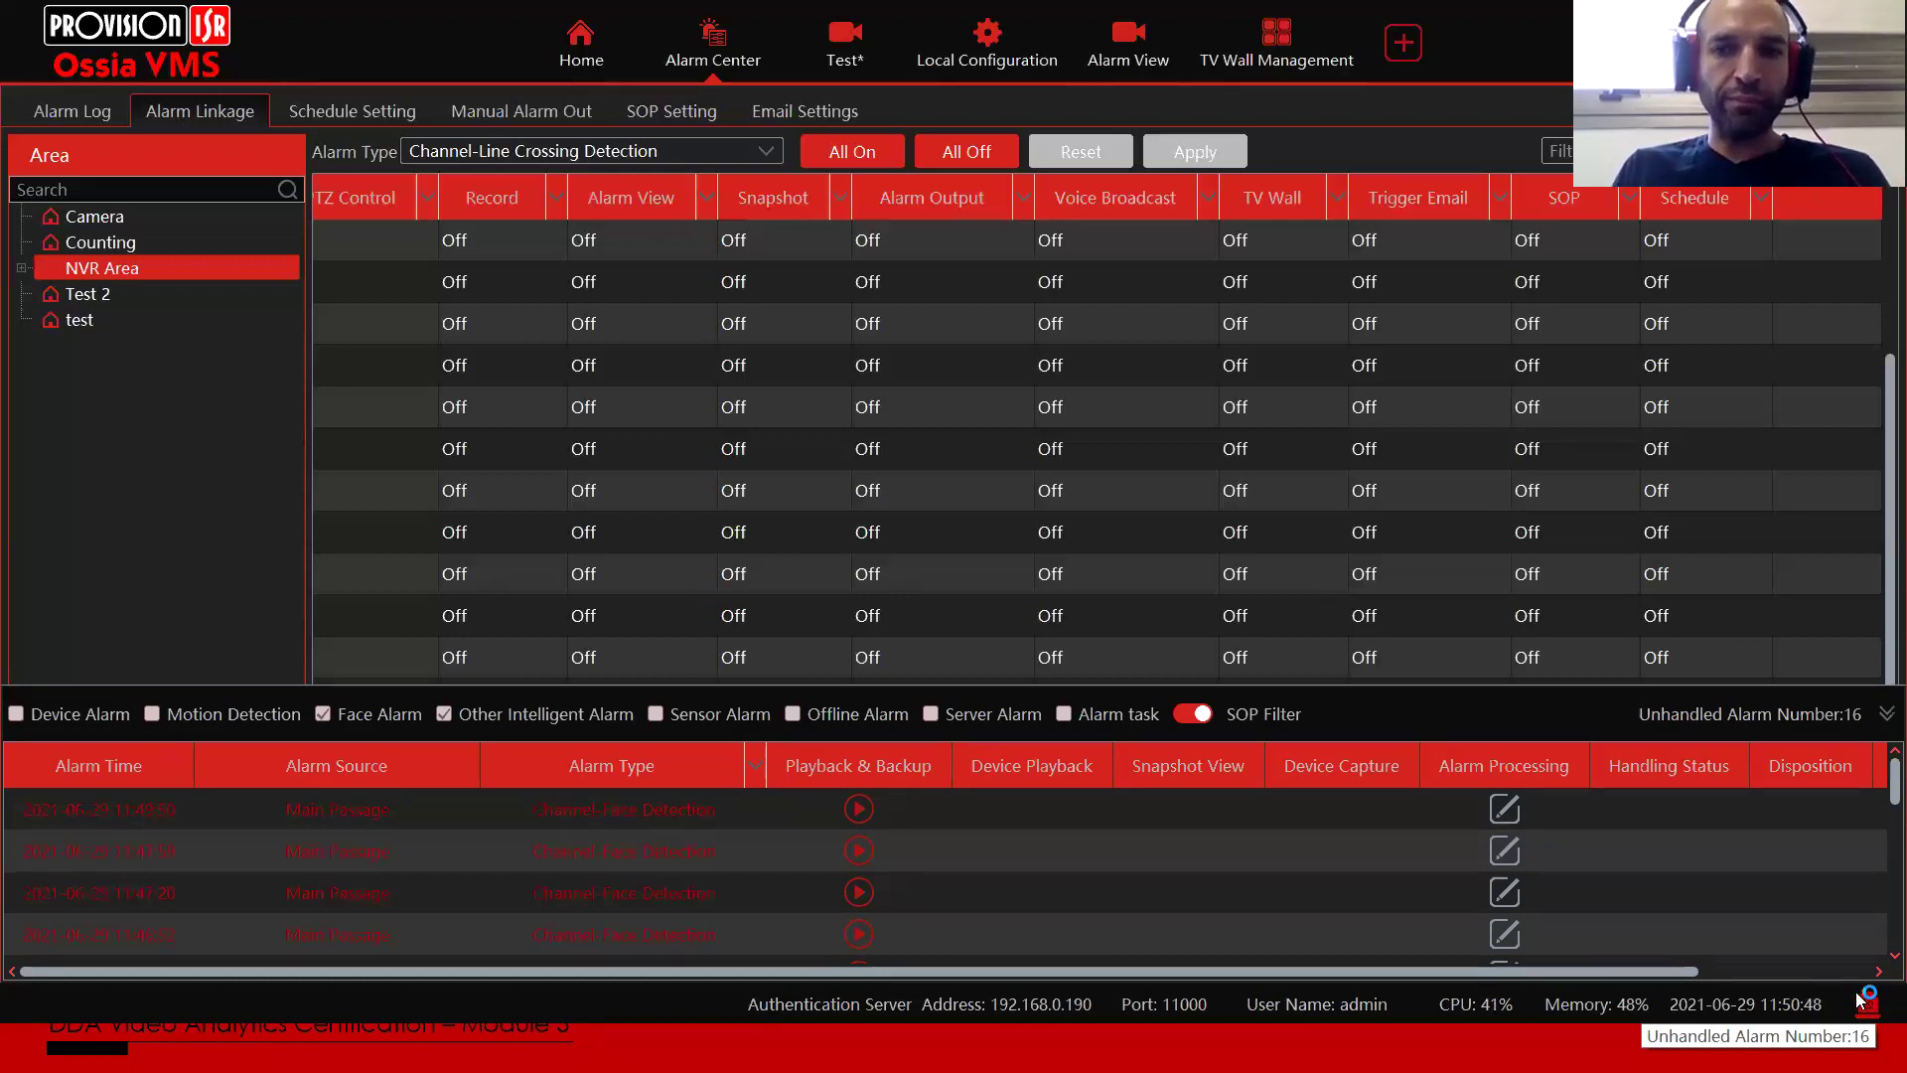
Step: Tick Handle State for Call the Police, Lock all doors and Activate Sirene, then save the process
left_click(1529, 800)
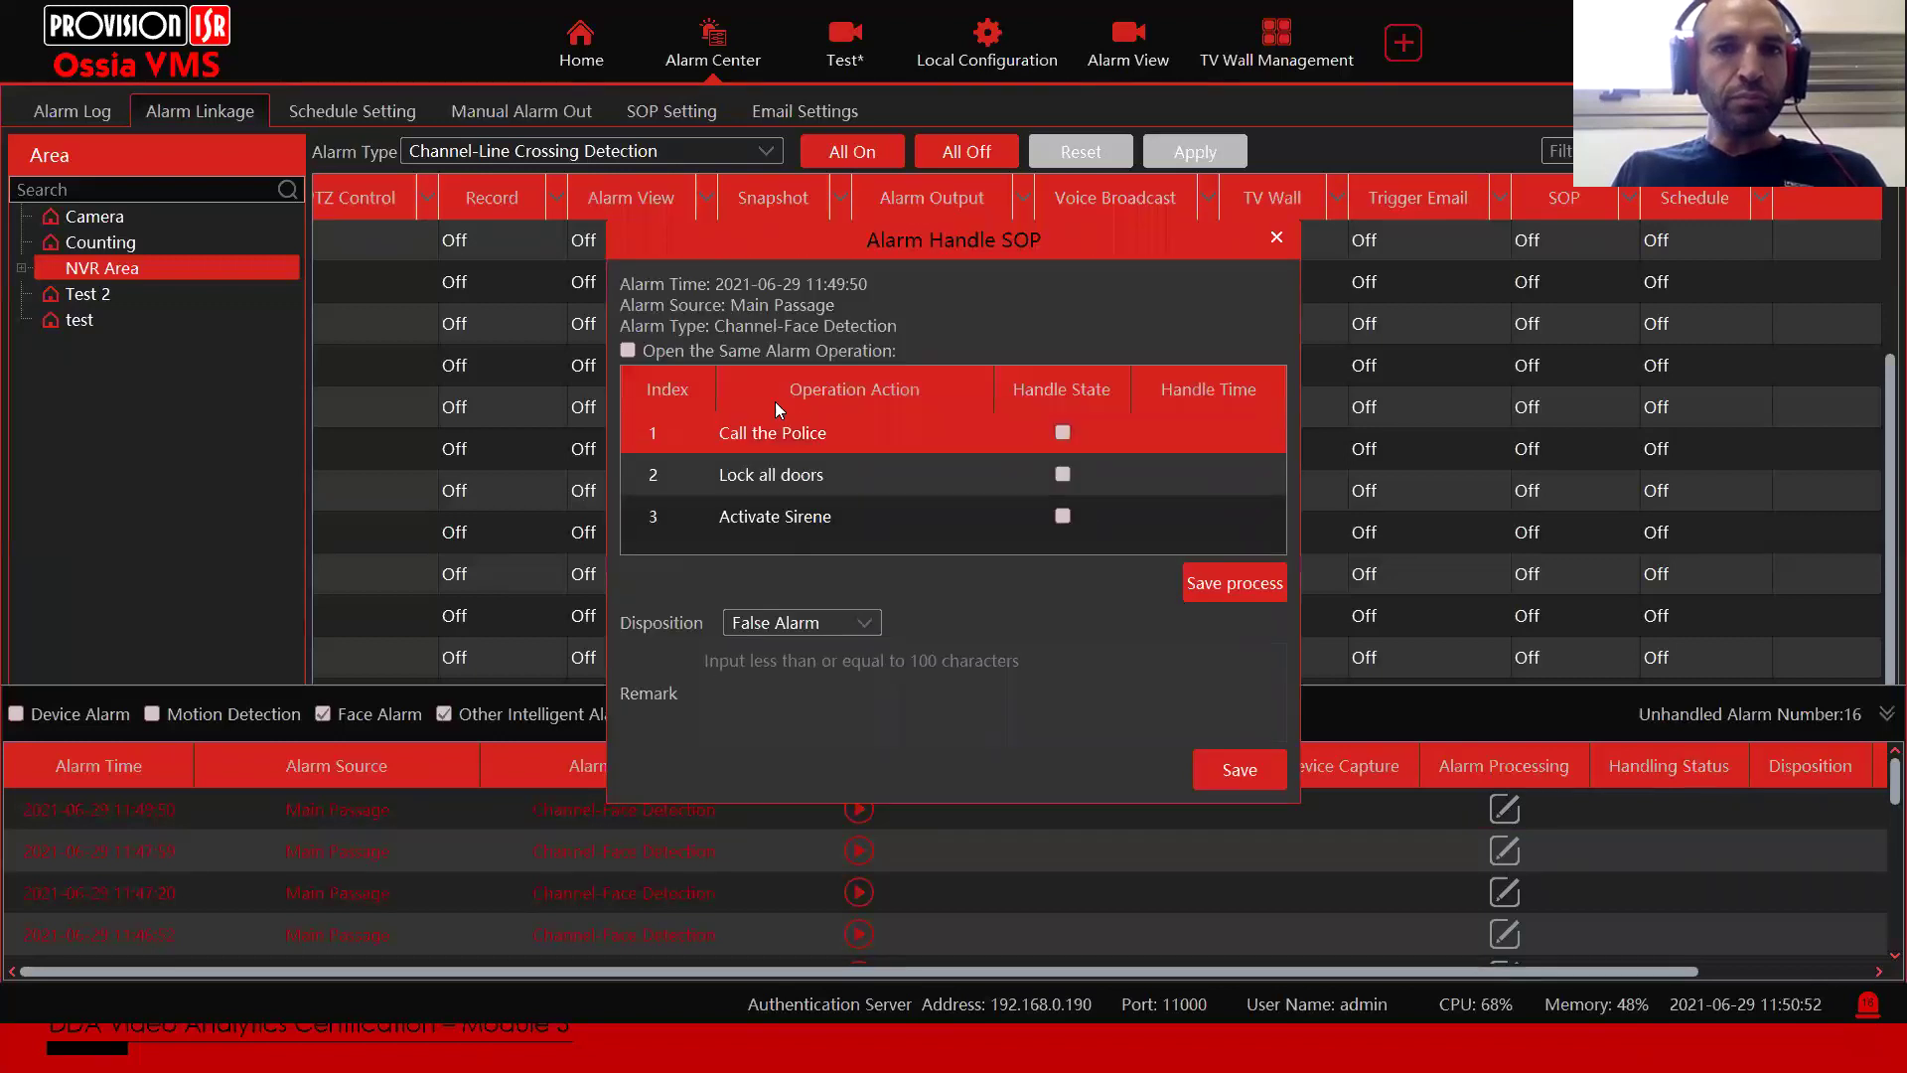
left_click(772, 423)
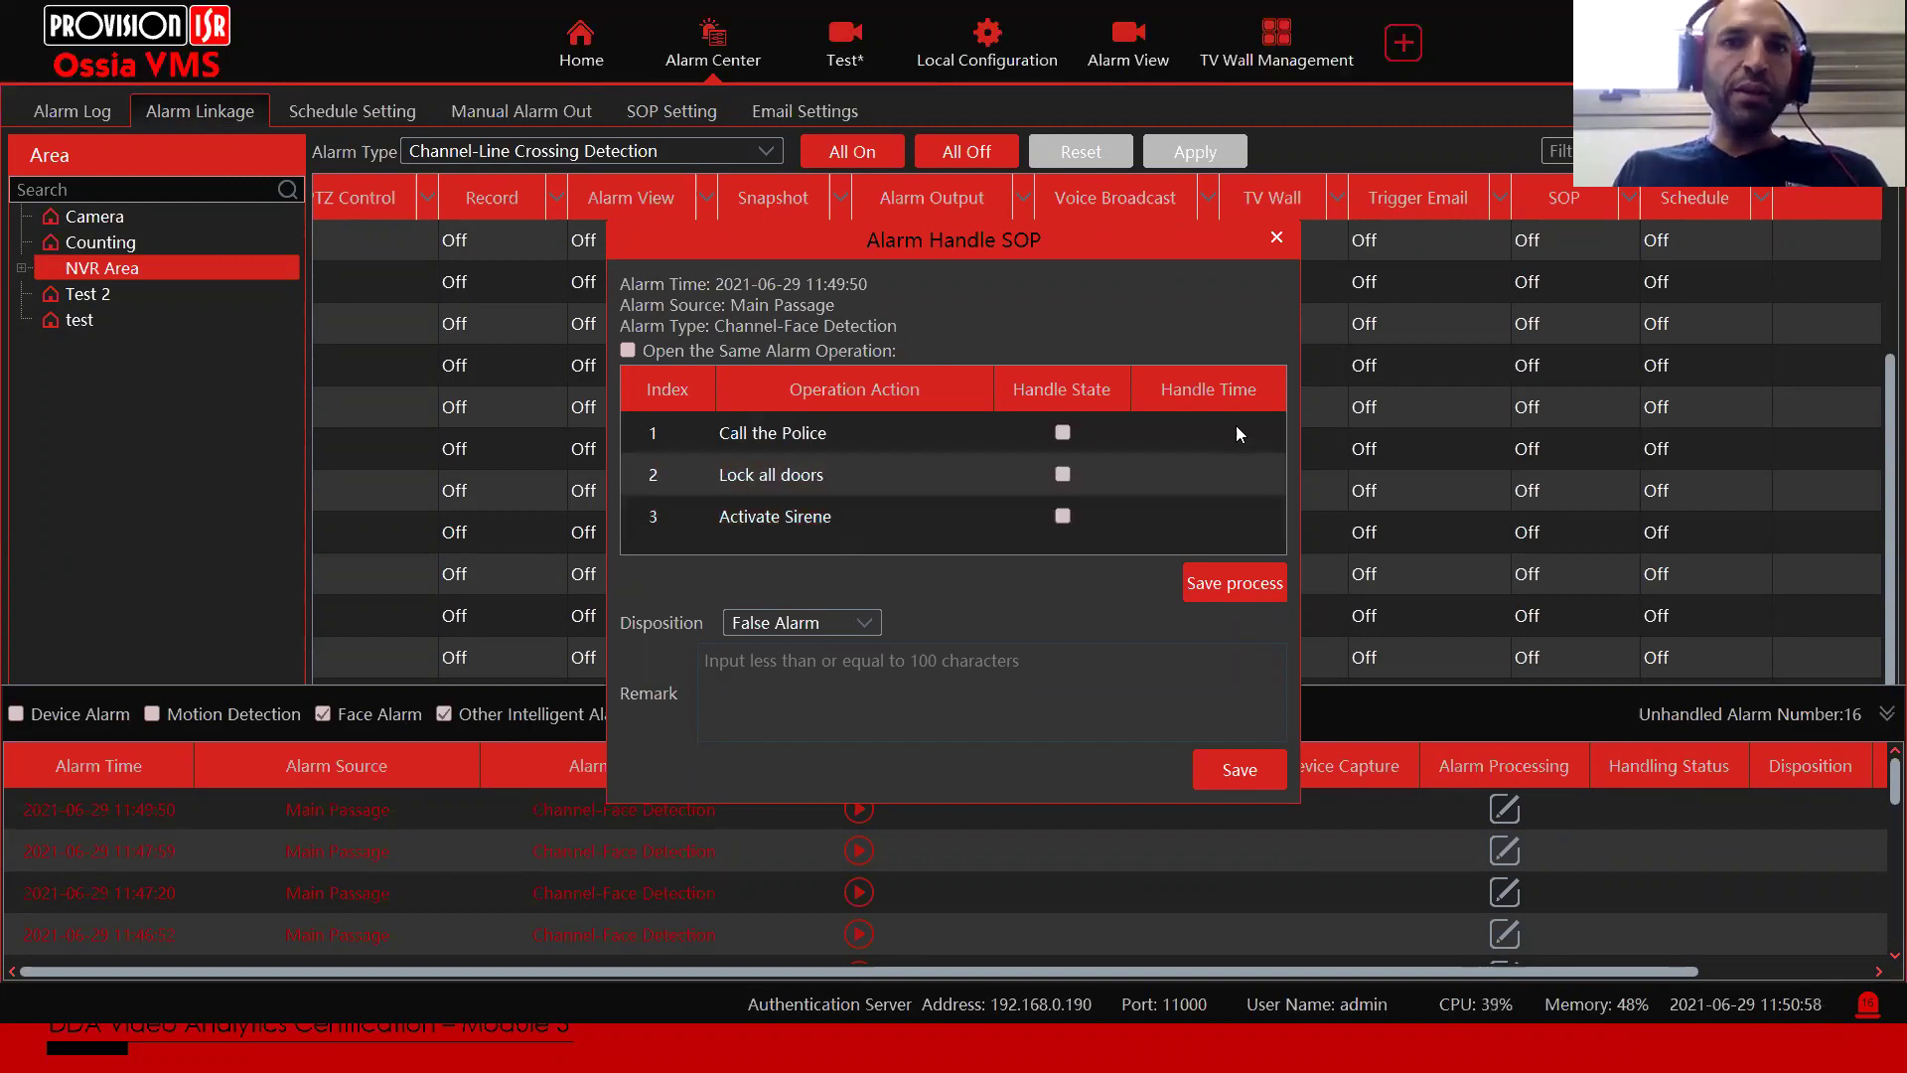
left_click(1063, 434)
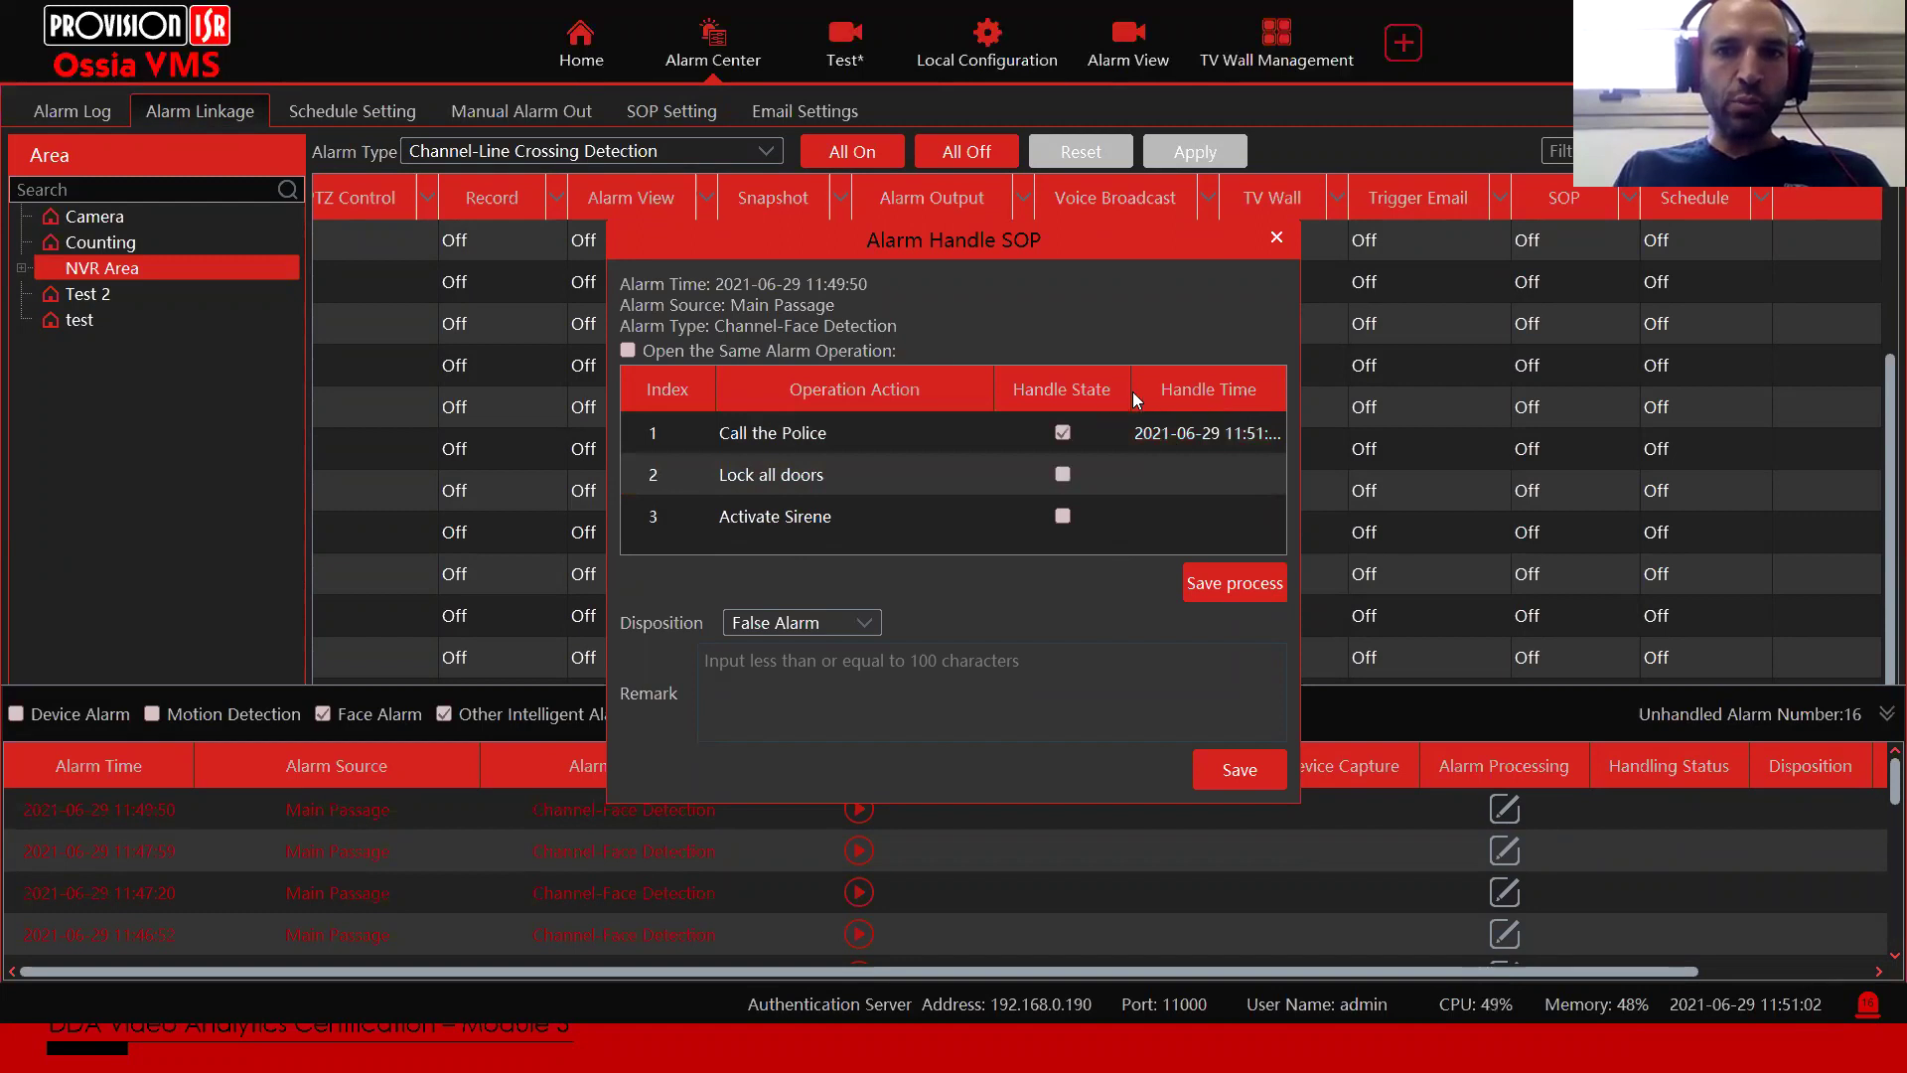
left_click_drag(1003, 387, 914, 385)
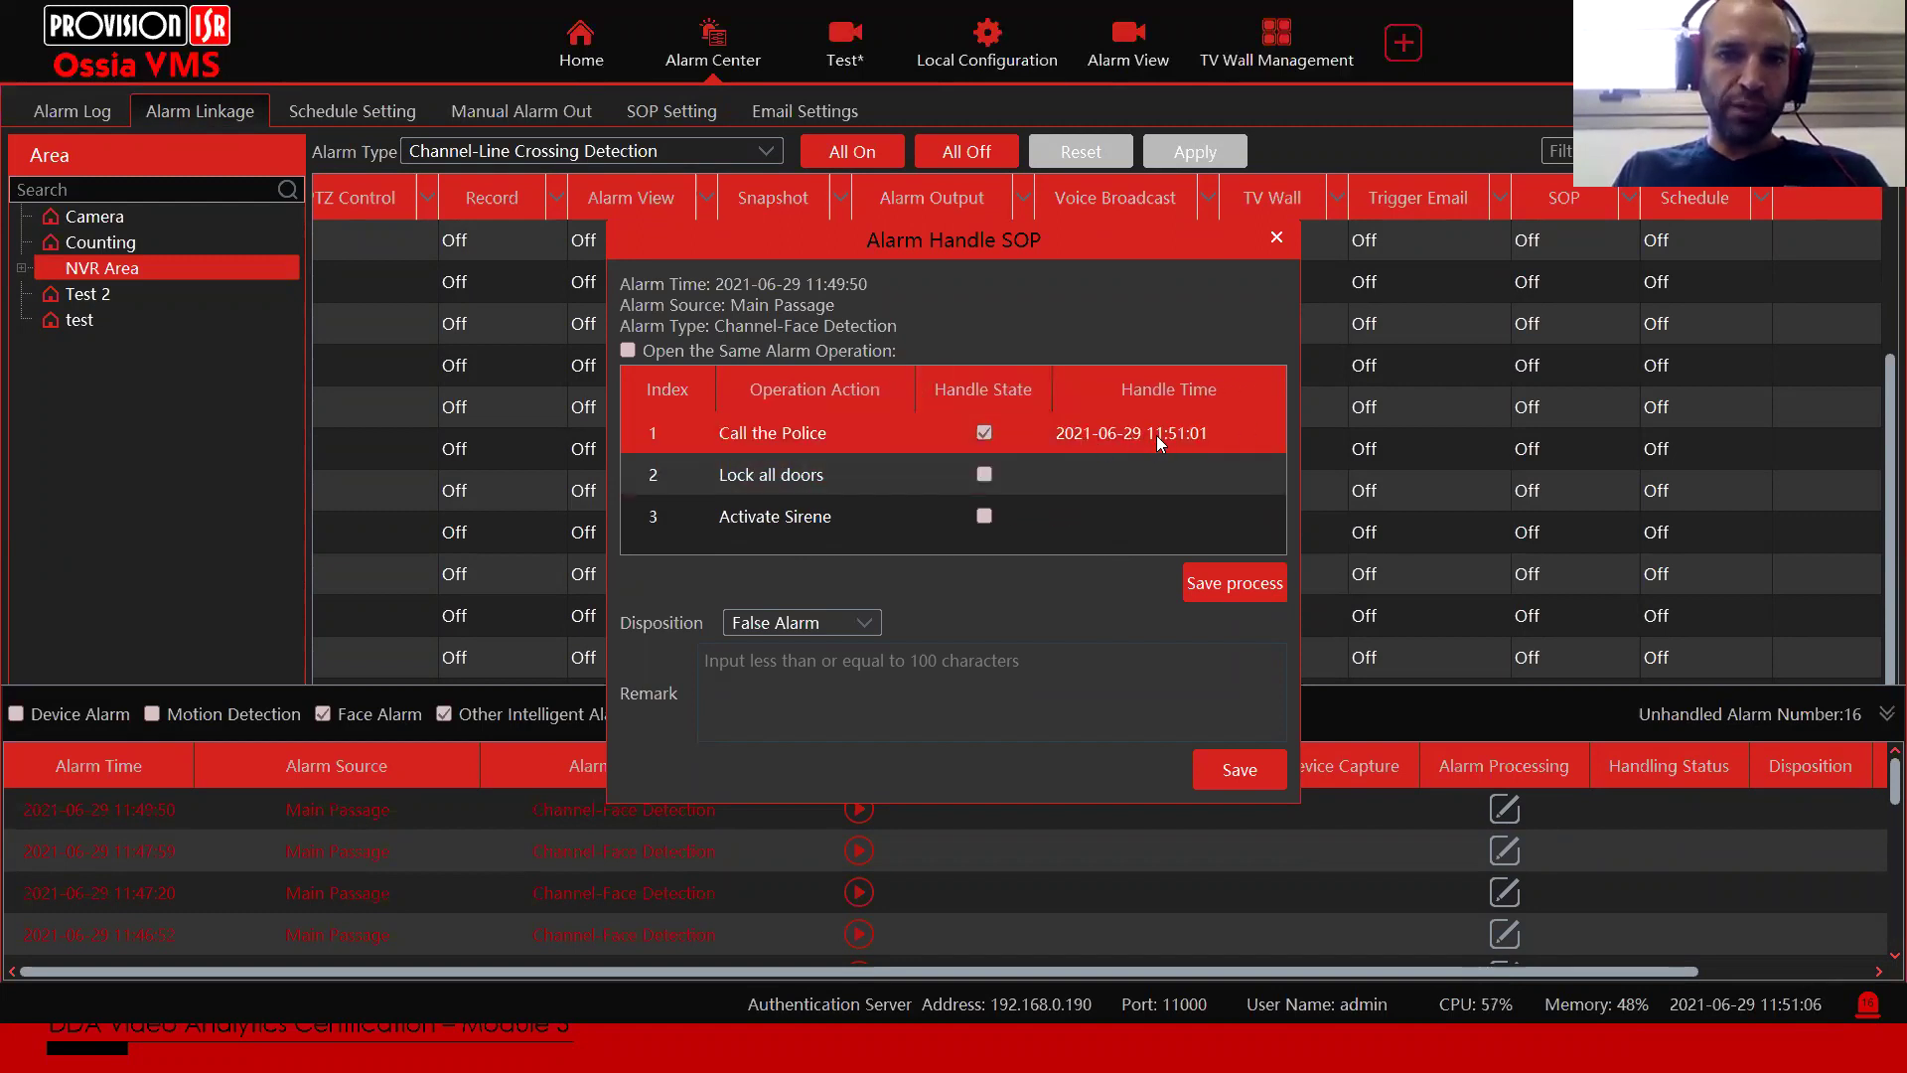
left_click(984, 474)
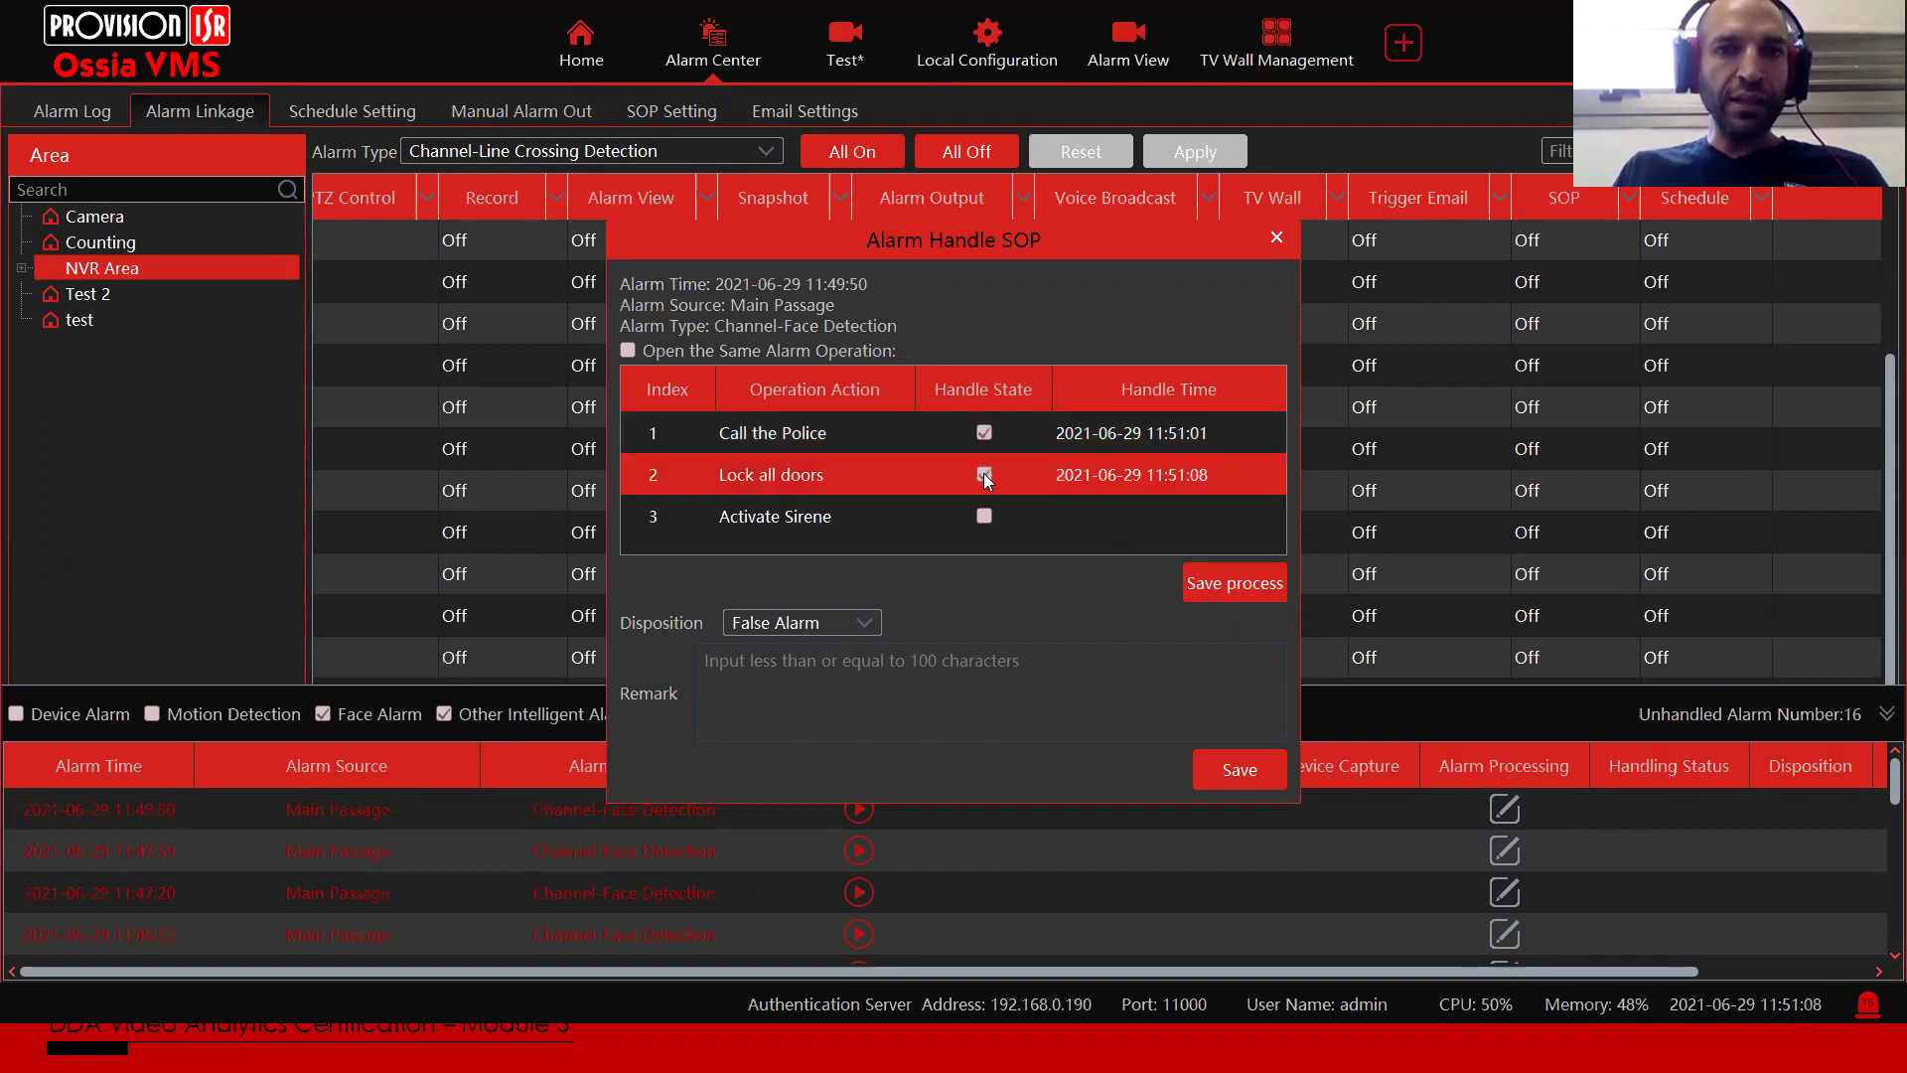
left_click(984, 516)
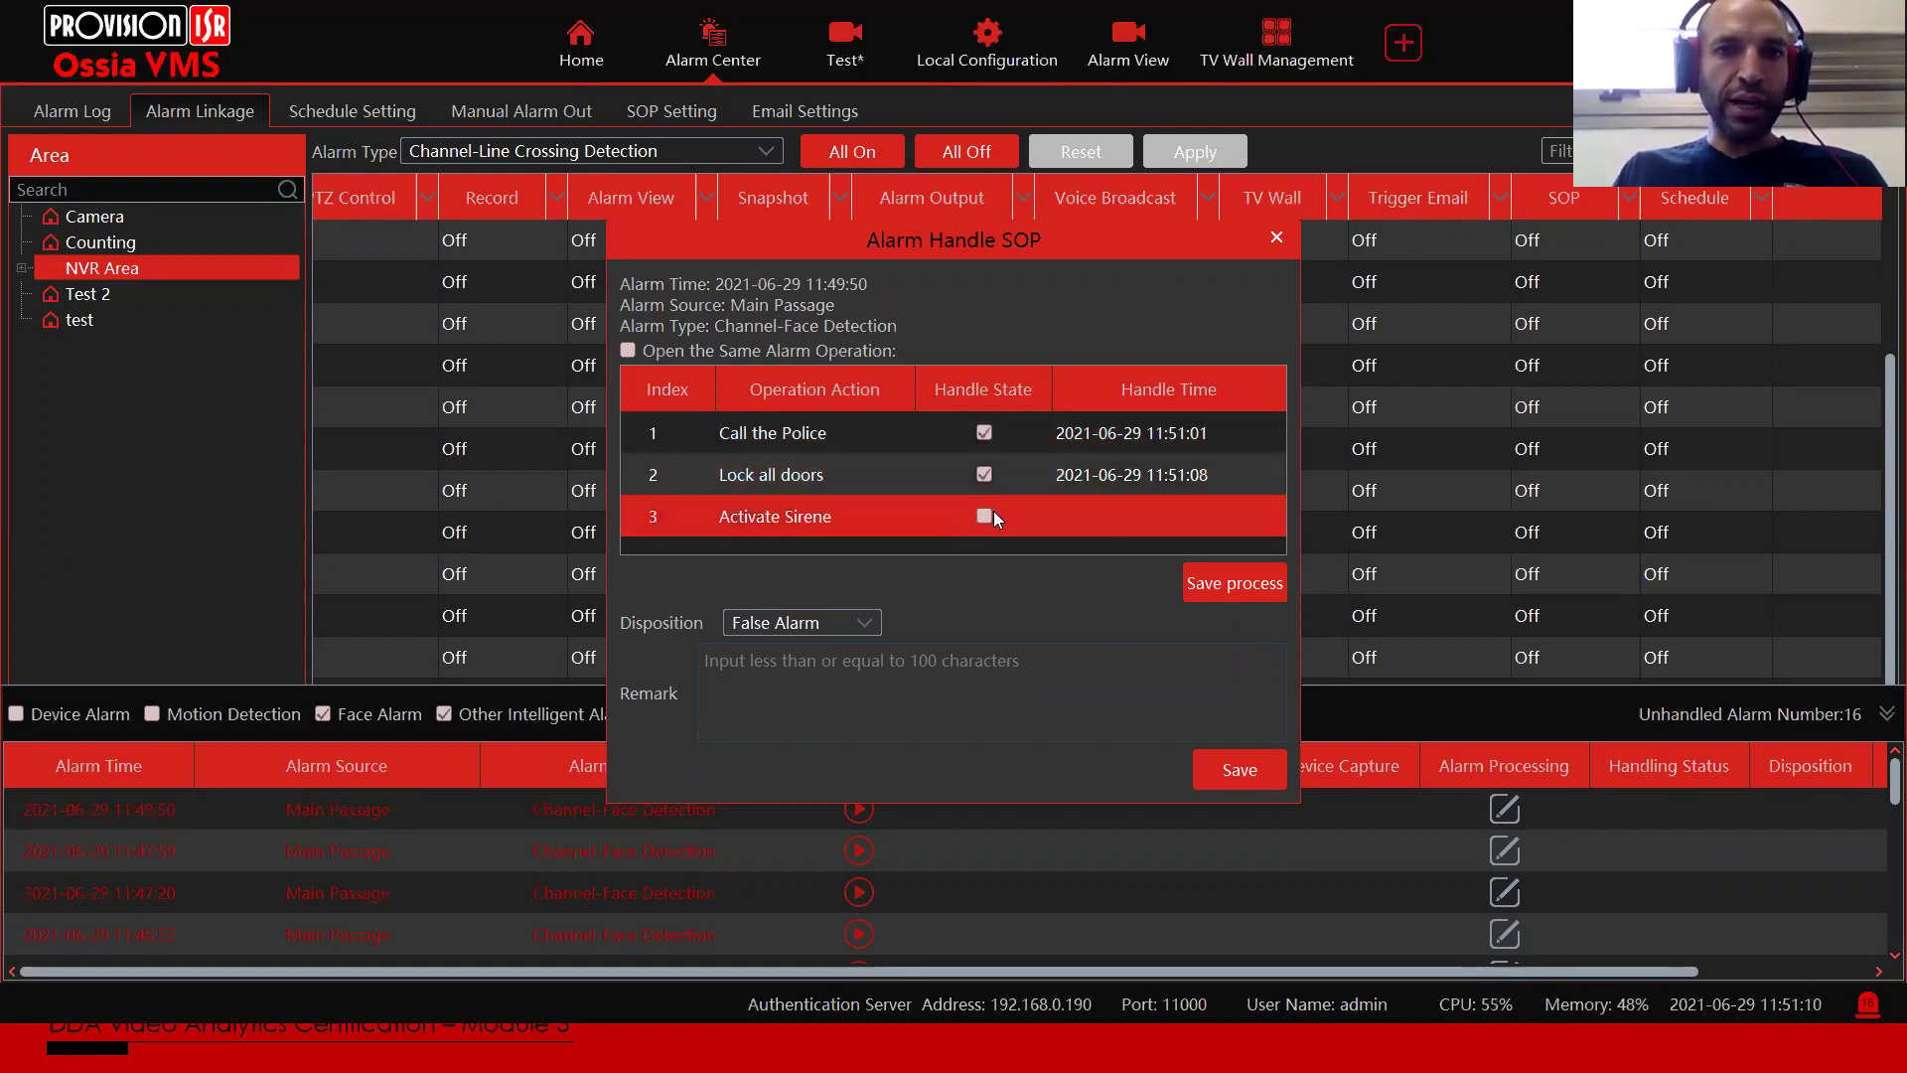
left_click(1250, 584)
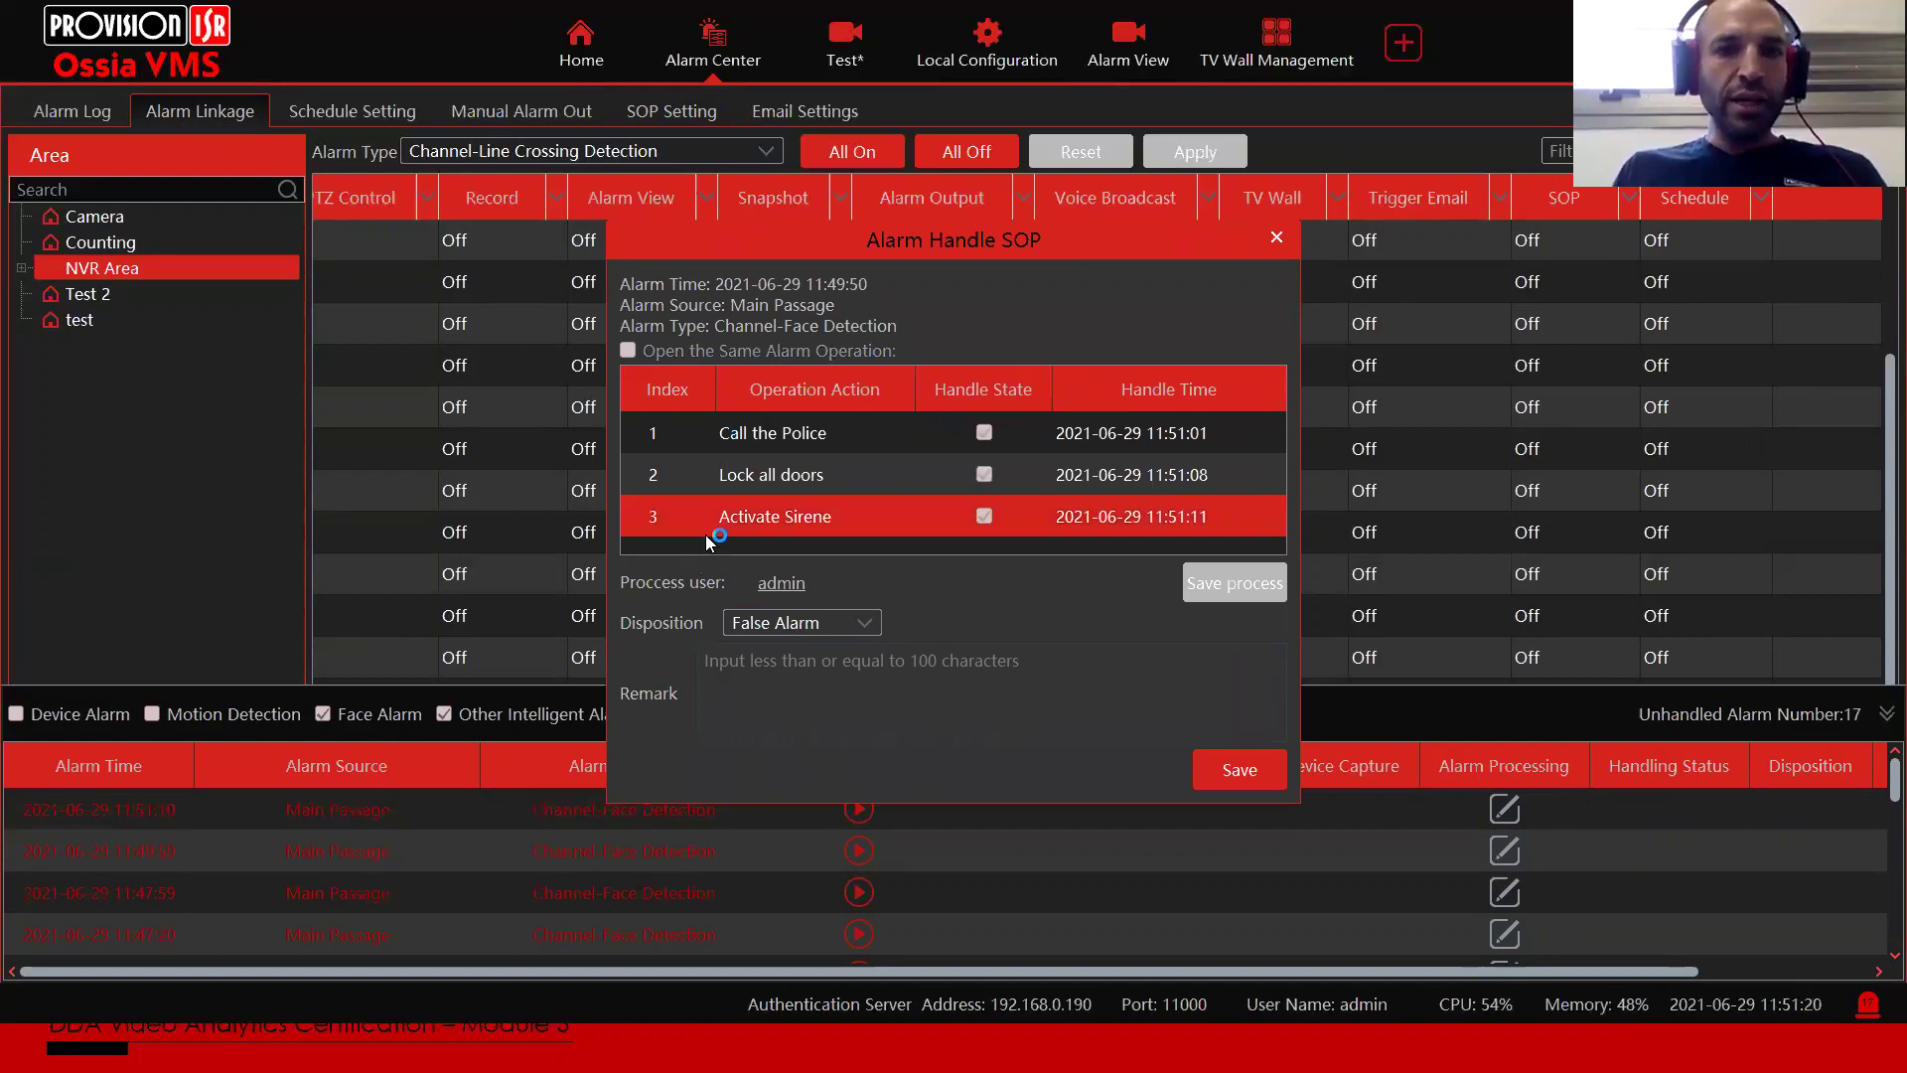
Step: Set the Main Passage alarm disposition to False Alarm with remark 'Cleaning person came in at the wrong time'
left_click(763, 630)
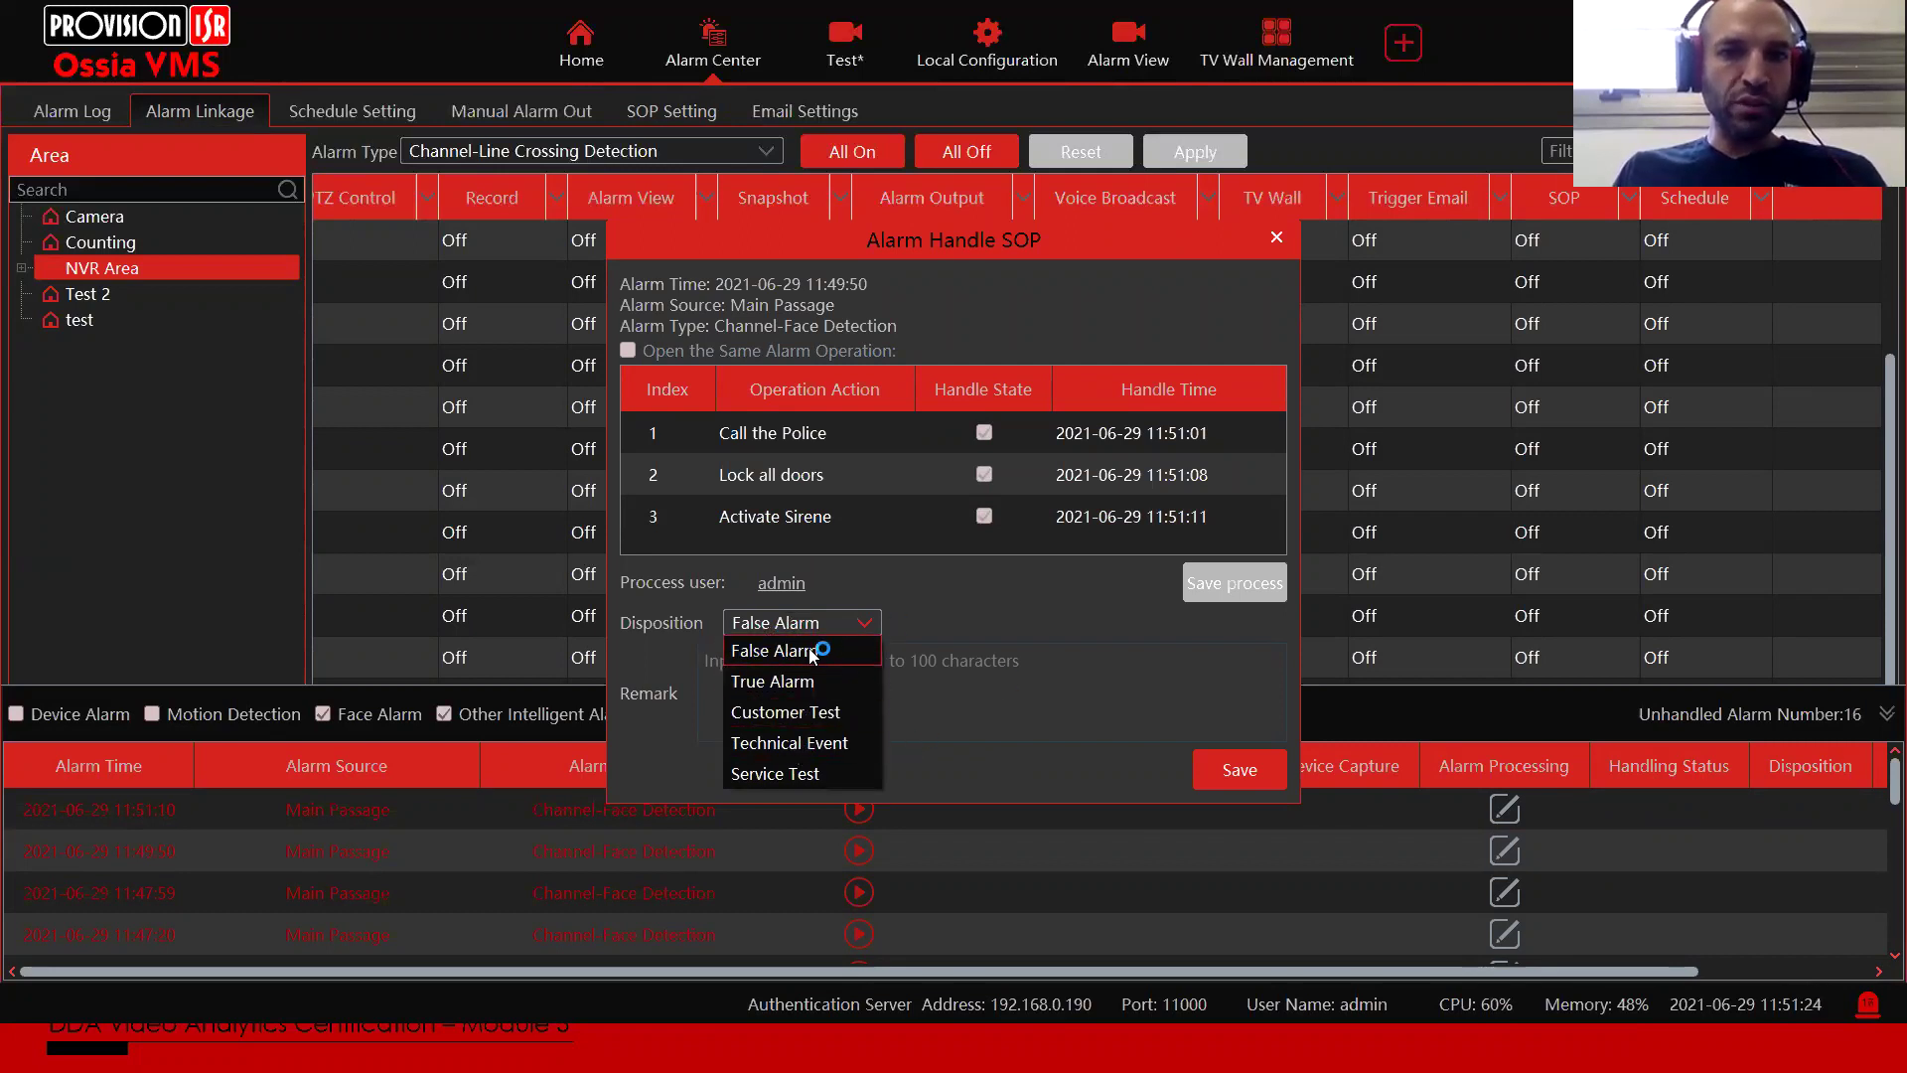
left_click(803, 649)
left_click(785, 619)
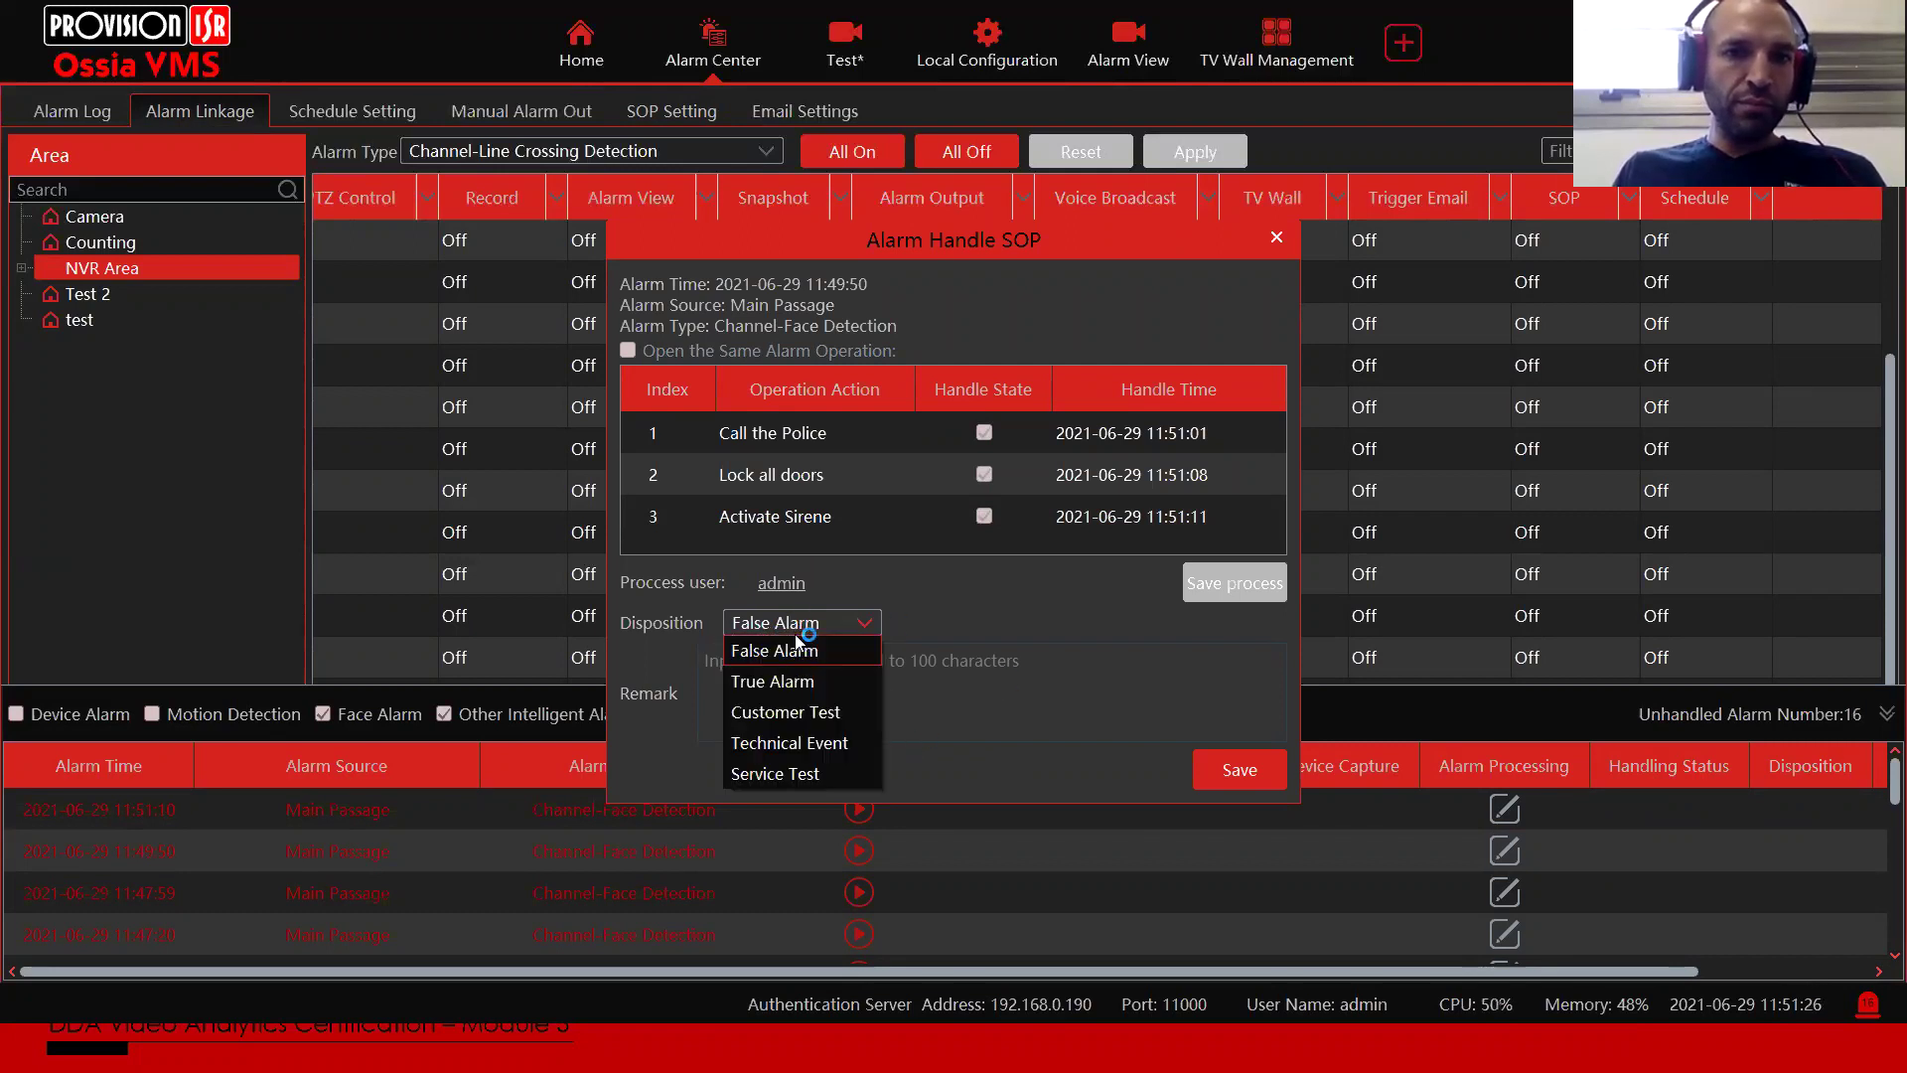
left_click(913, 663)
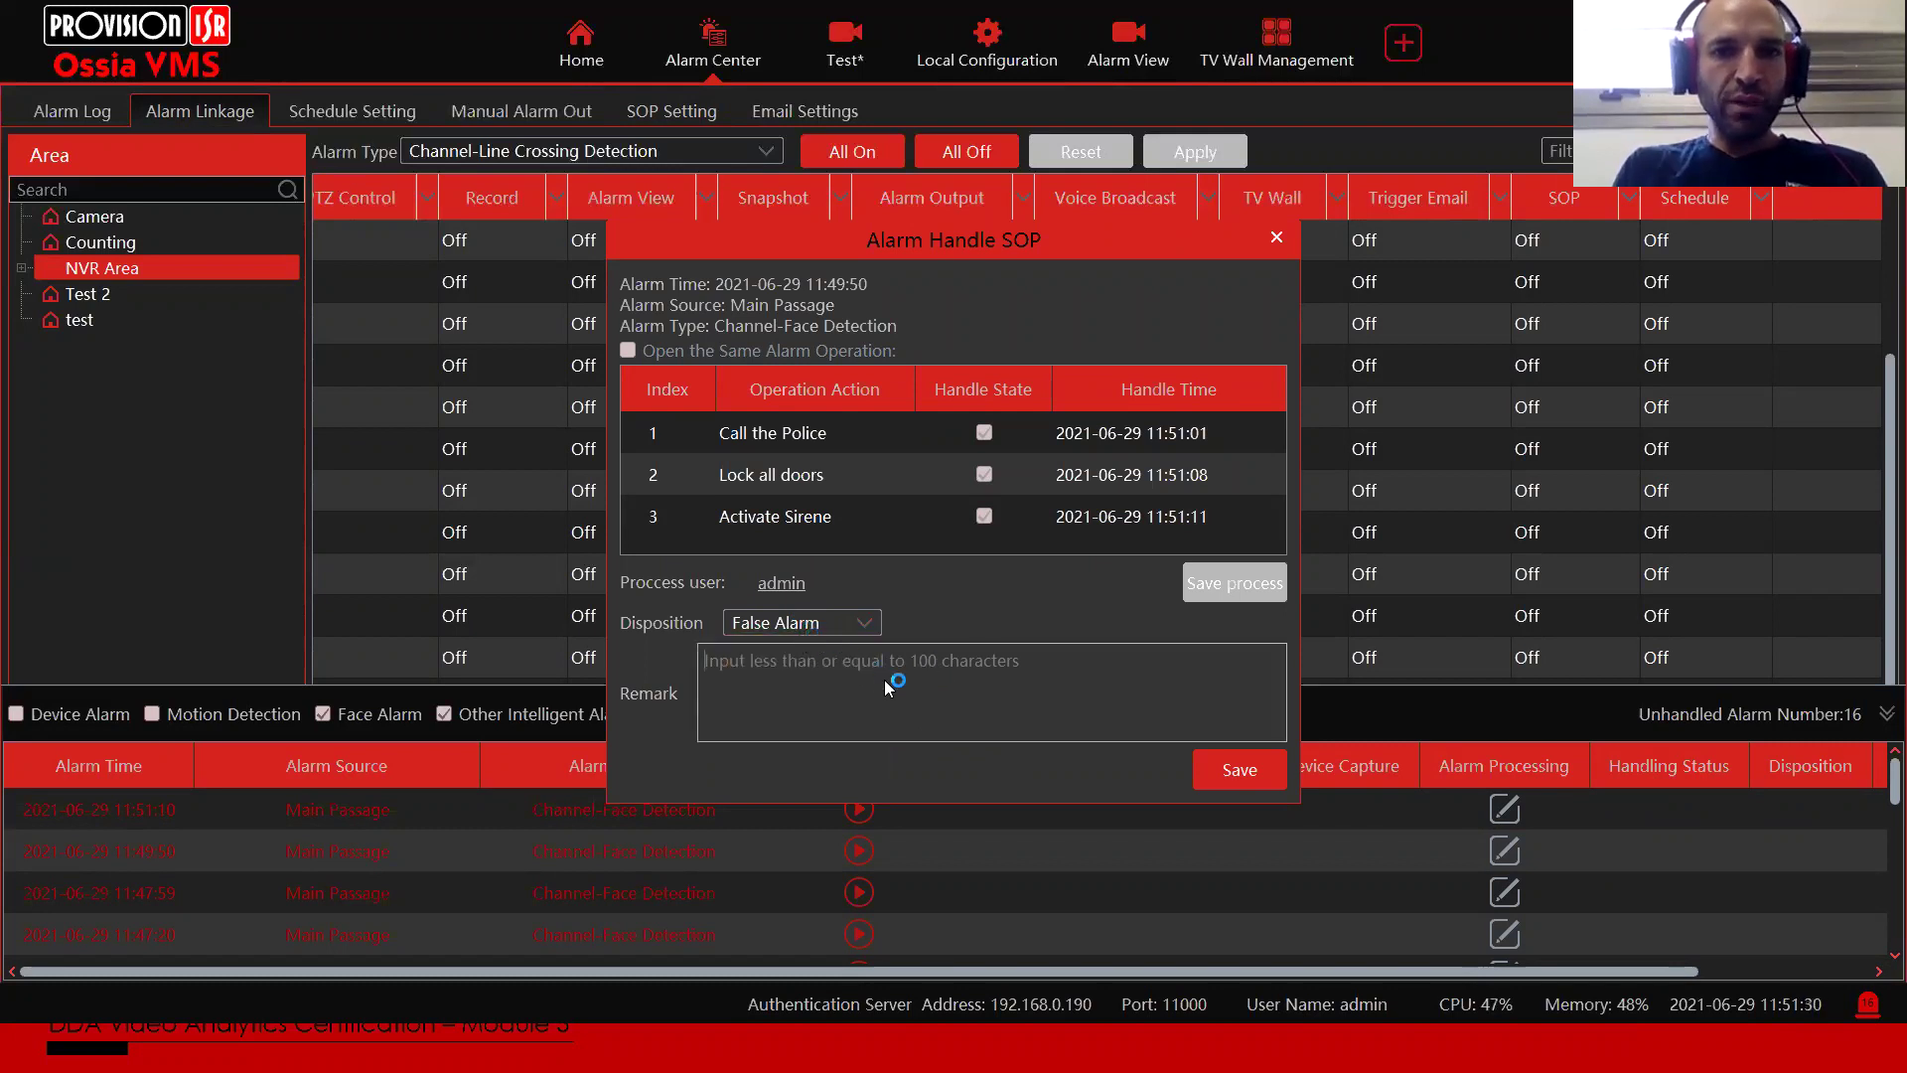
type("Cleaning per")
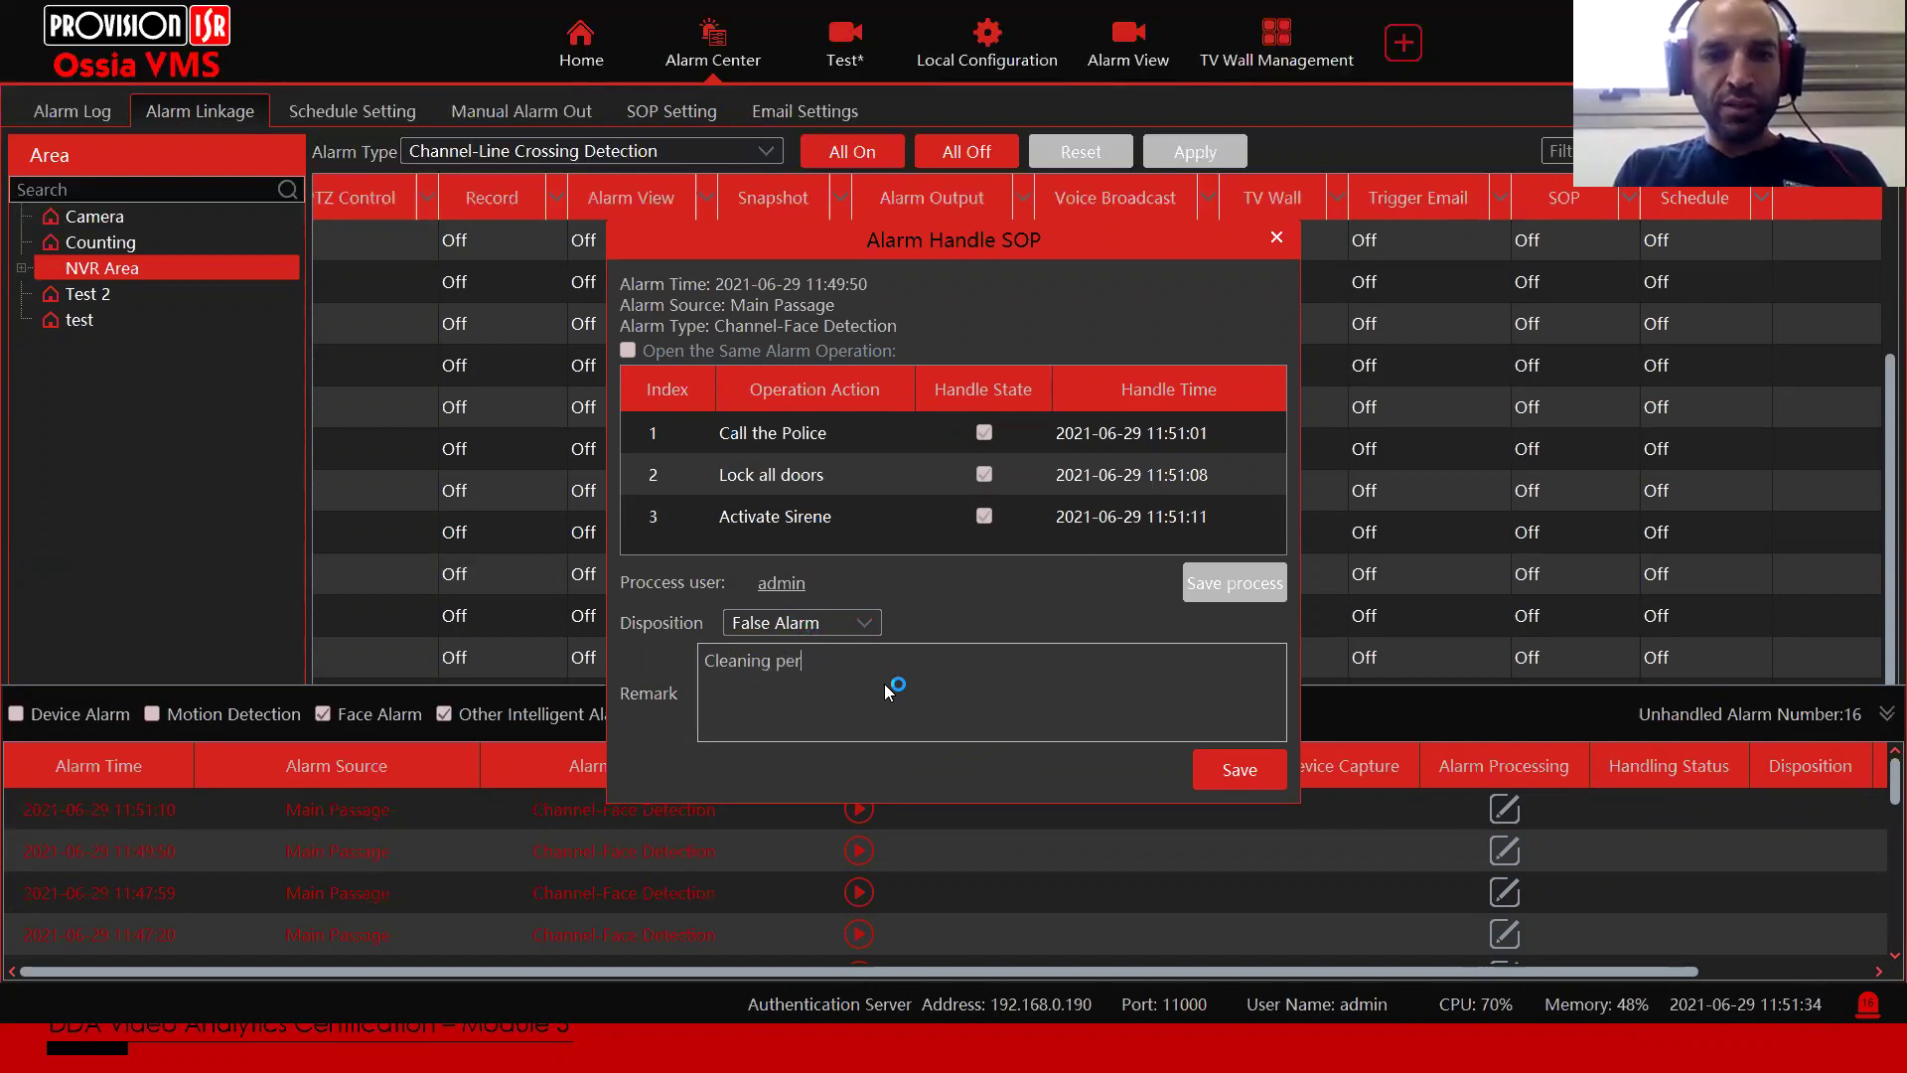
type("son came ")
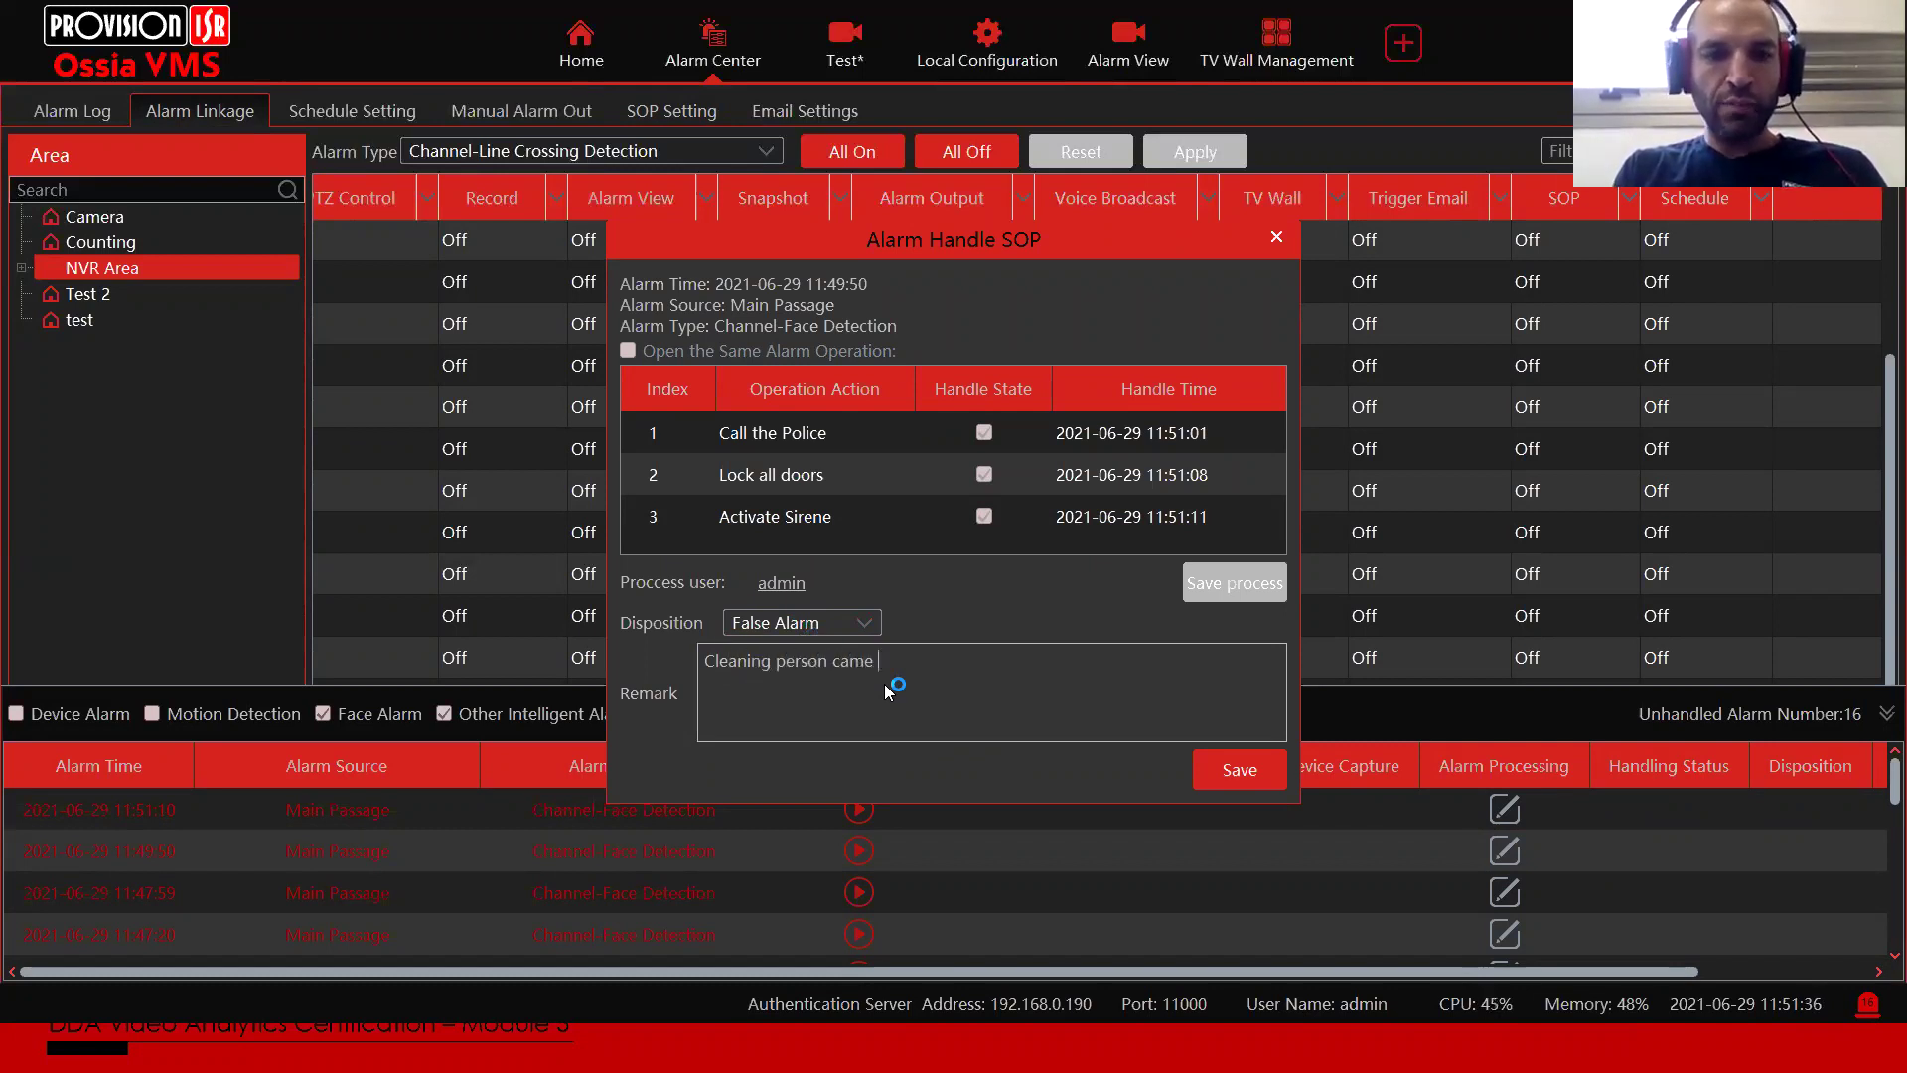
type("in at the wrong time")
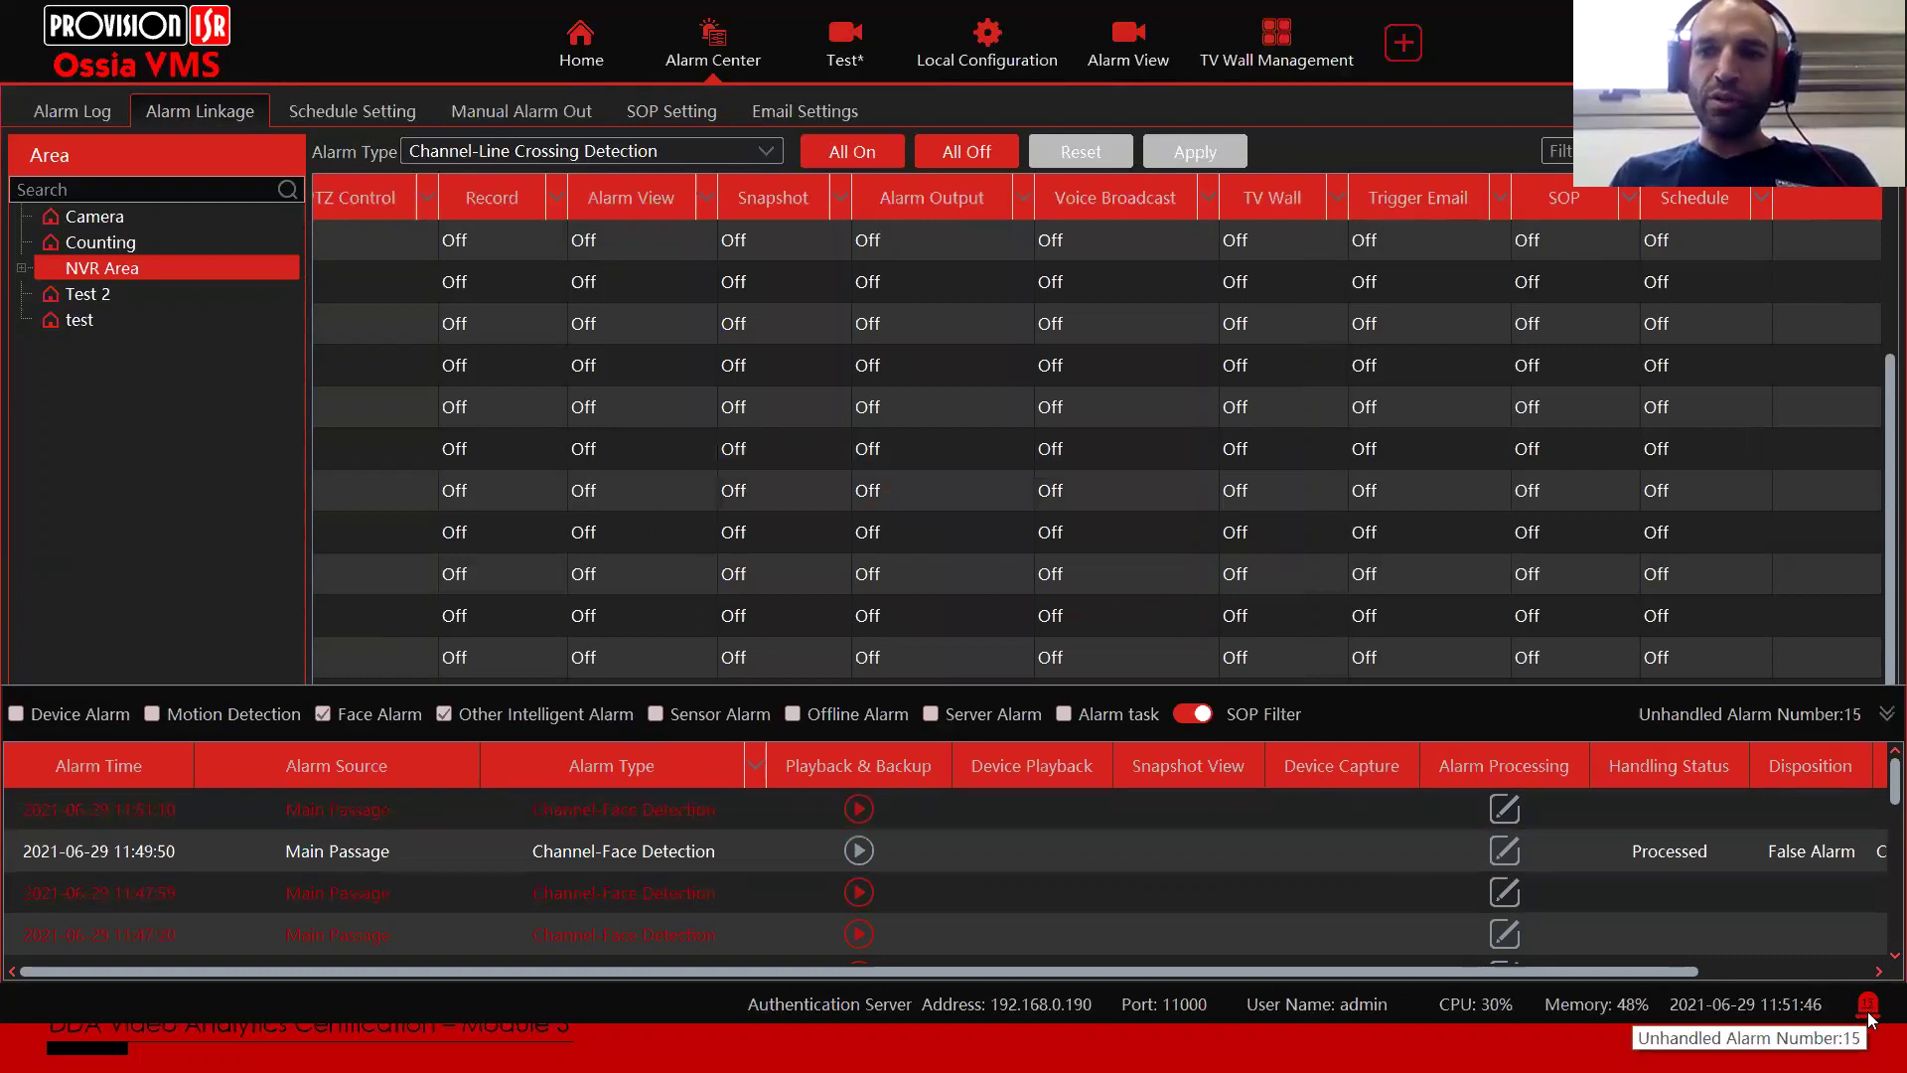
Step: Reopen the processed Main Passage alarm's handling record, check its cleaning remark, and close the SOP window
left_click_drag(1605, 976, 1776, 895)
left_click(1748, 856)
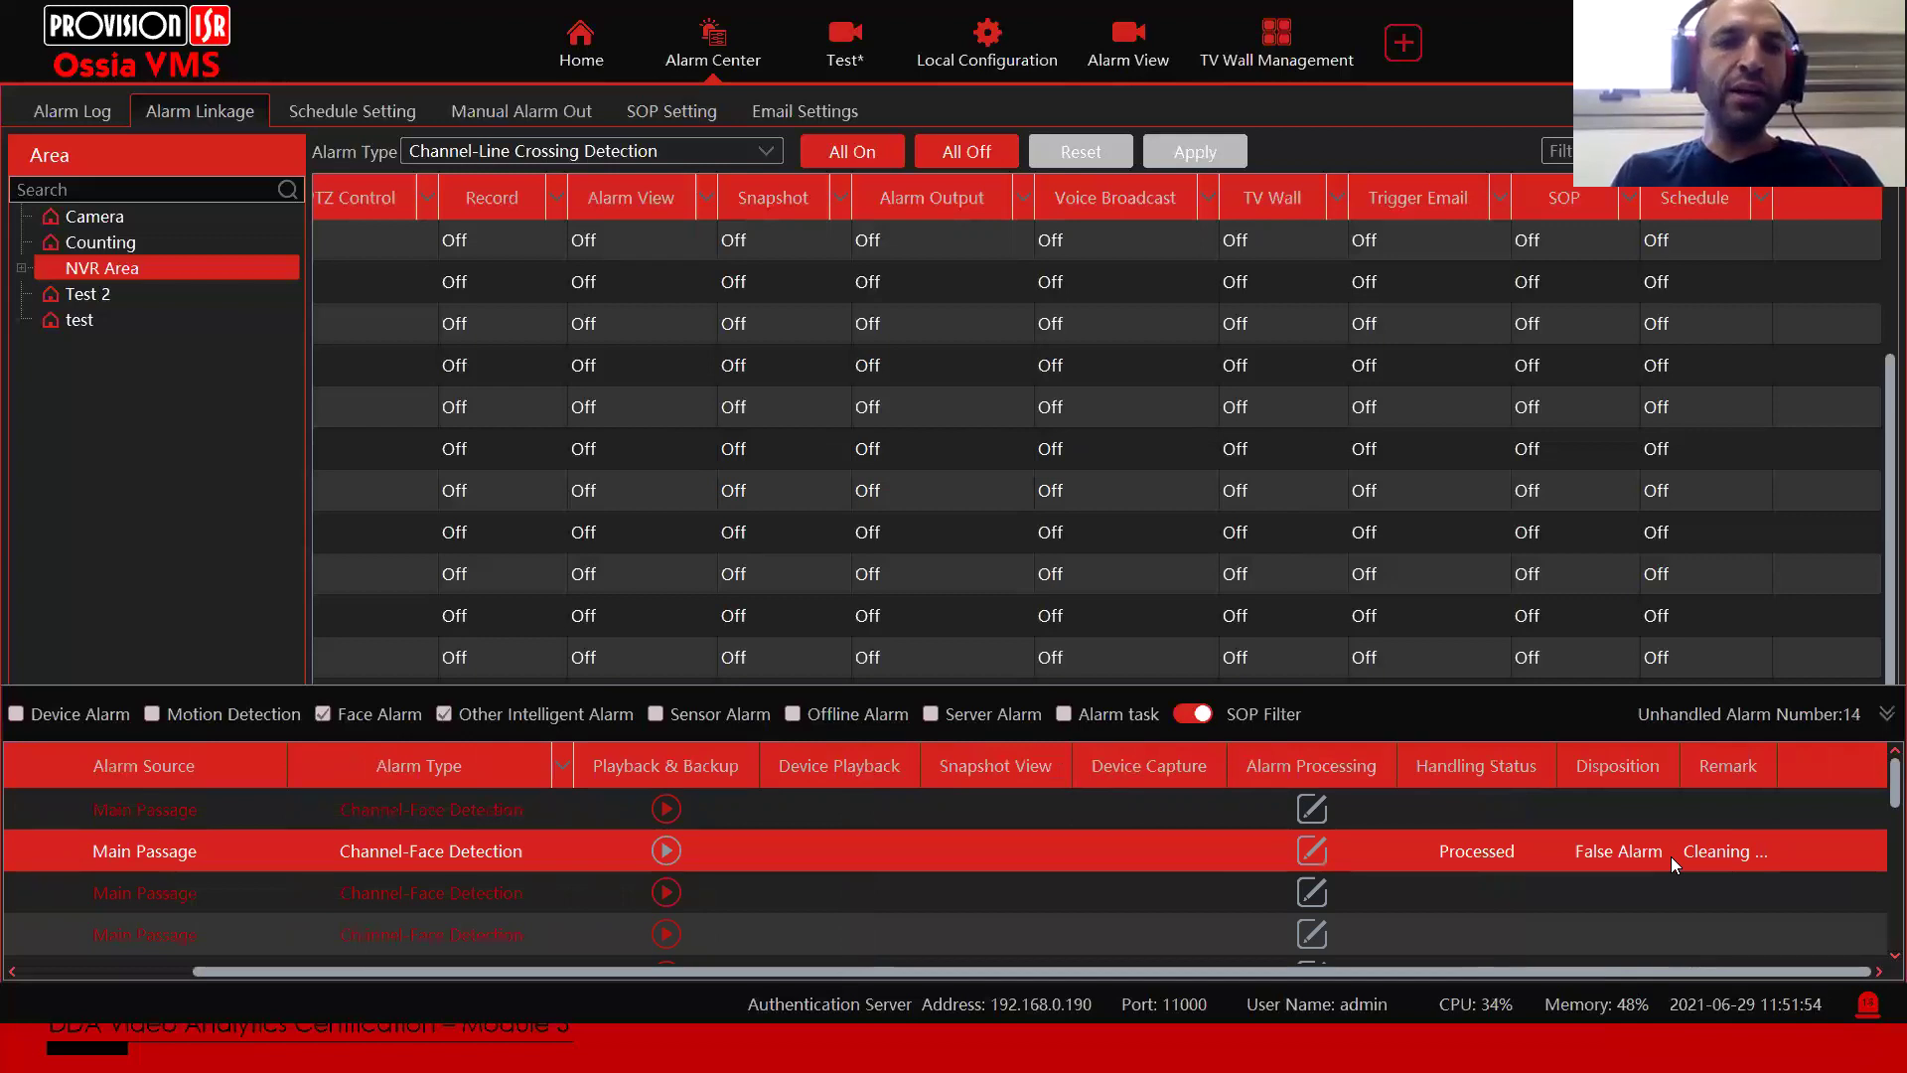
left_click(1319, 888)
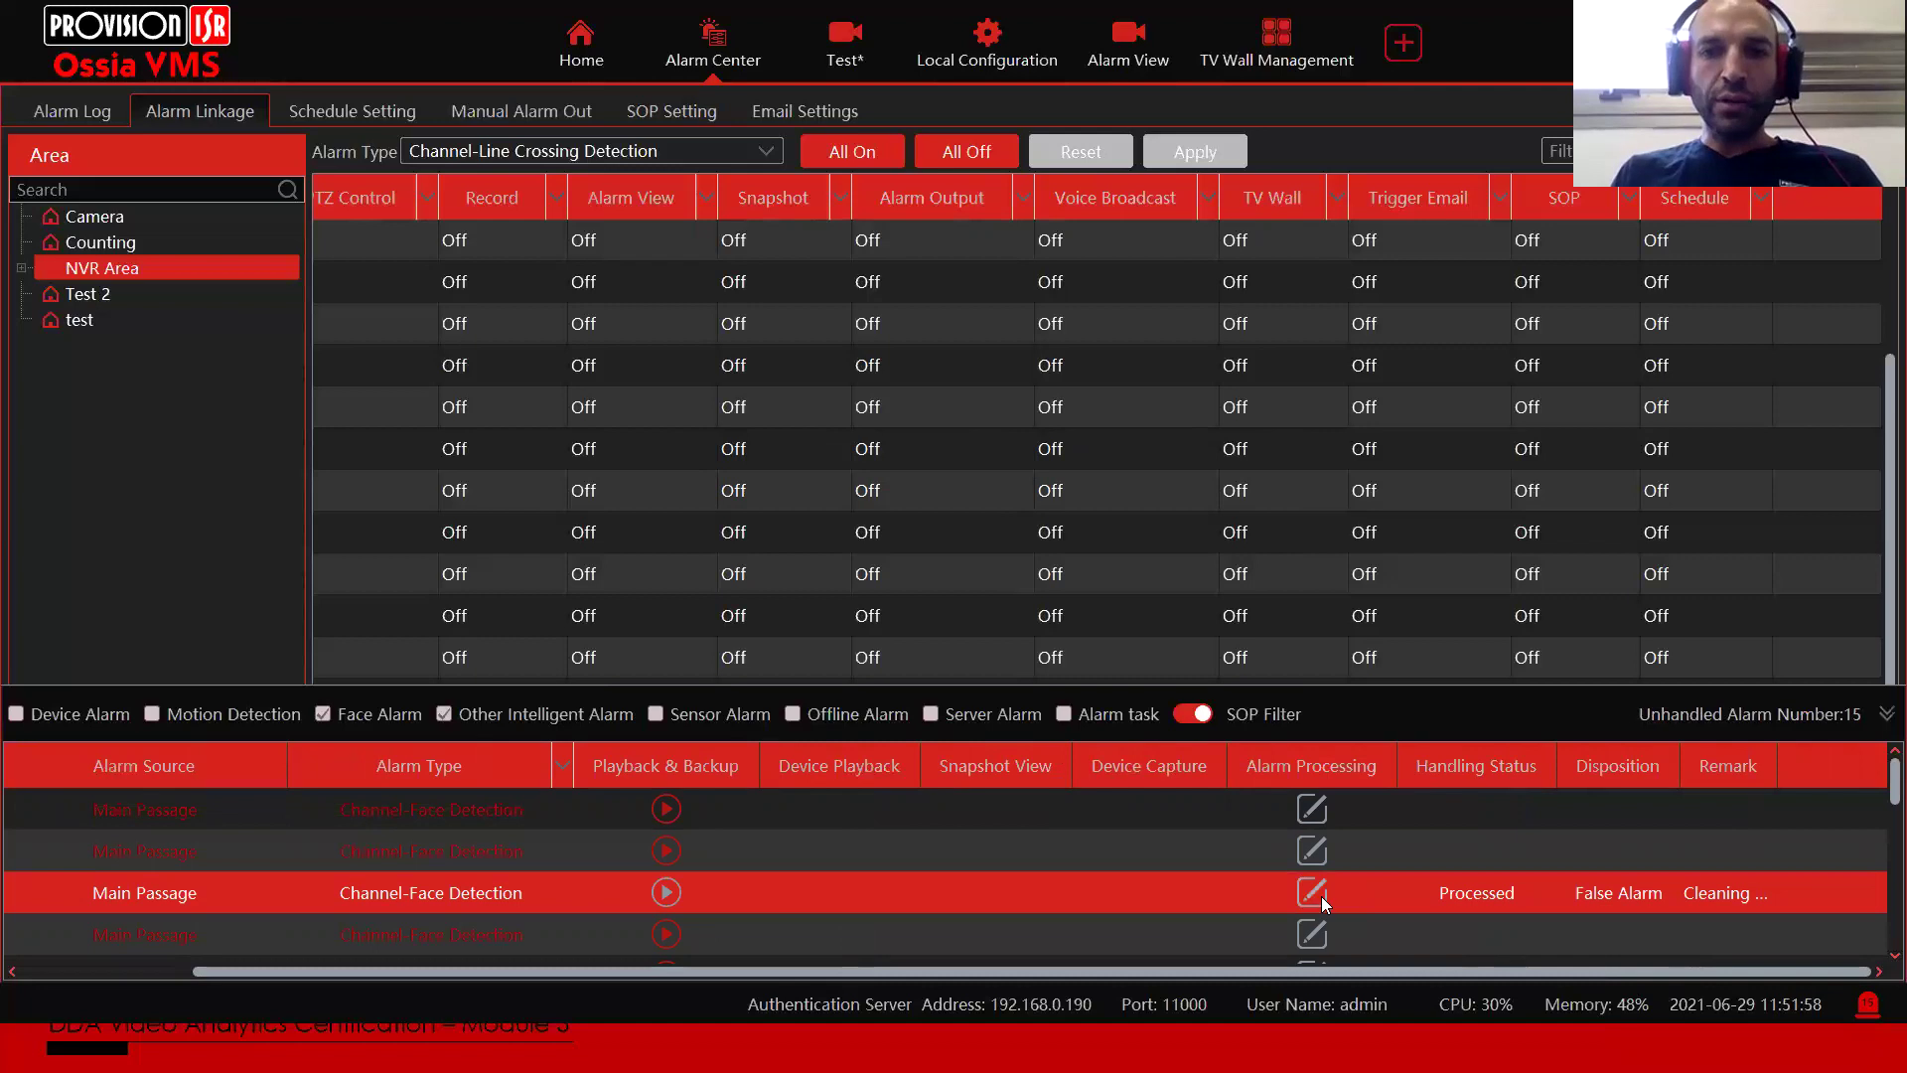
left_click(1317, 892)
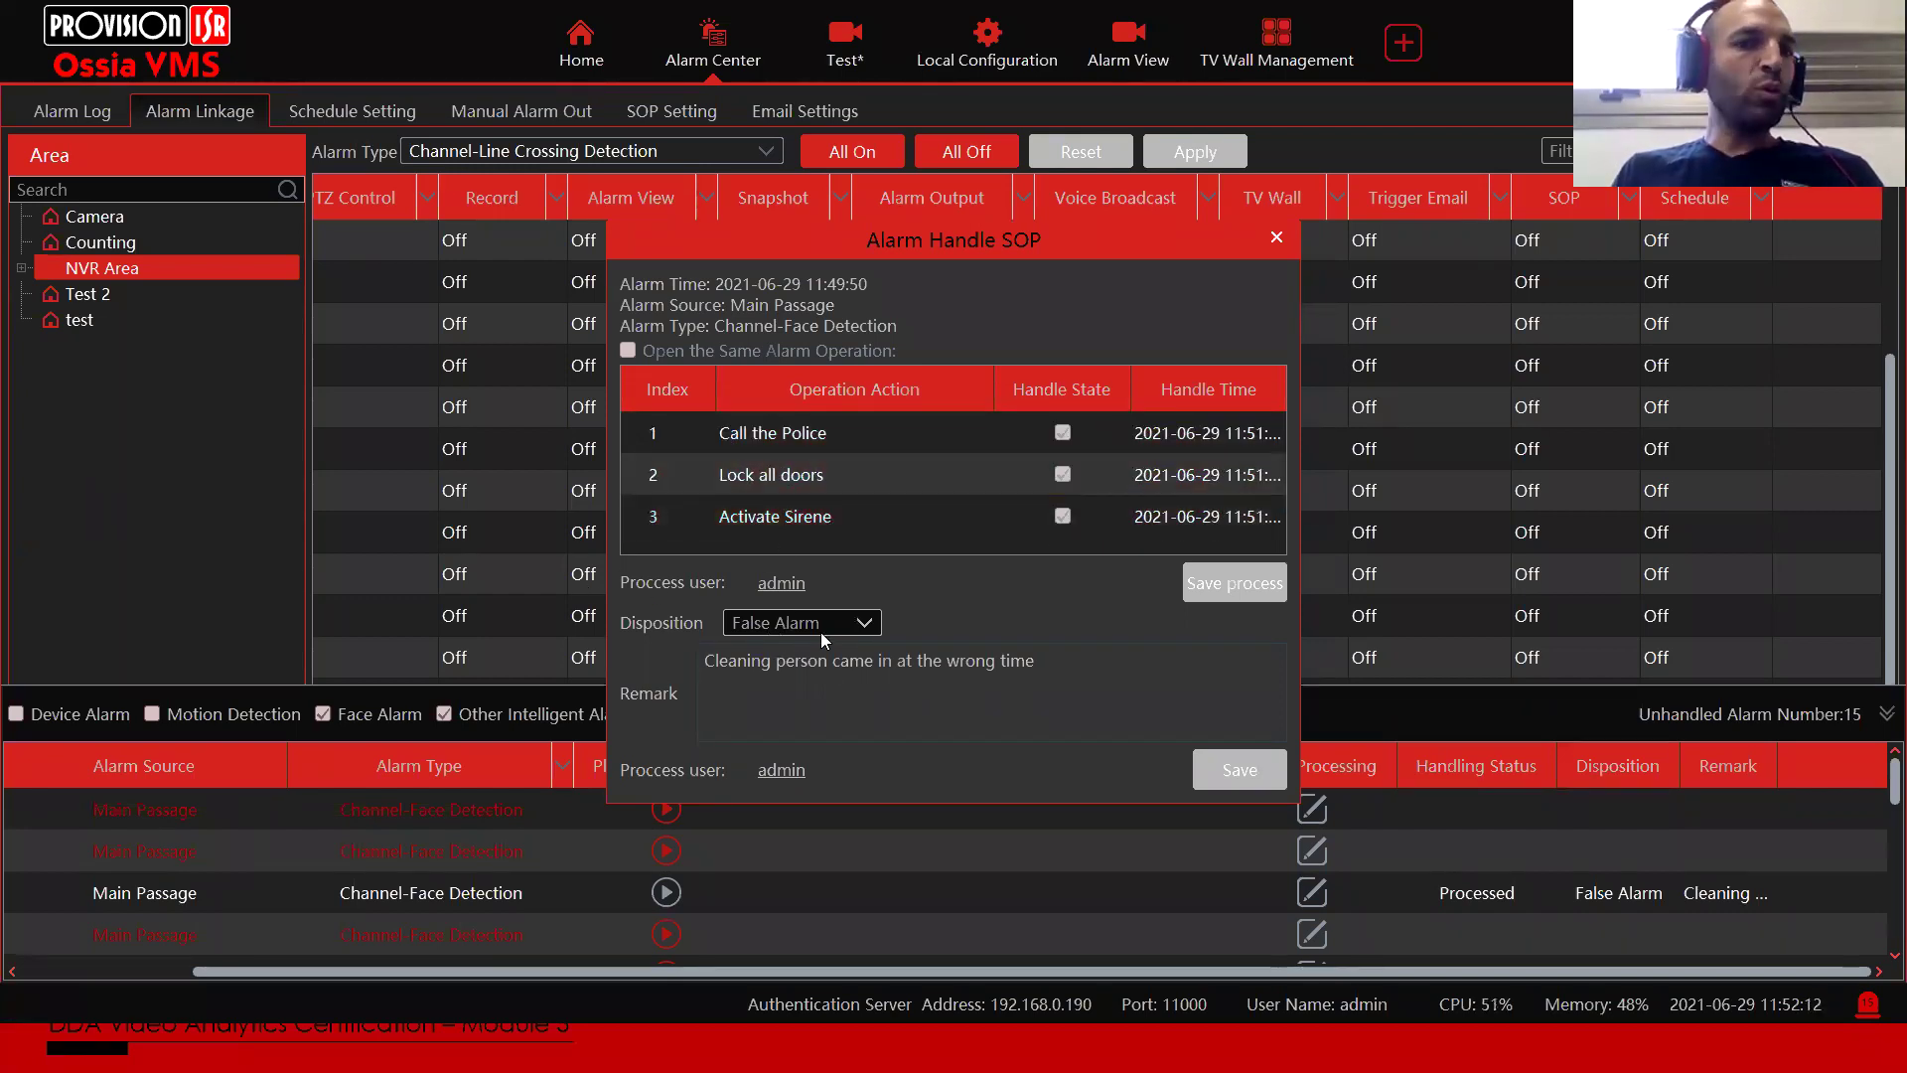
left_click_drag(708, 666, 824, 658)
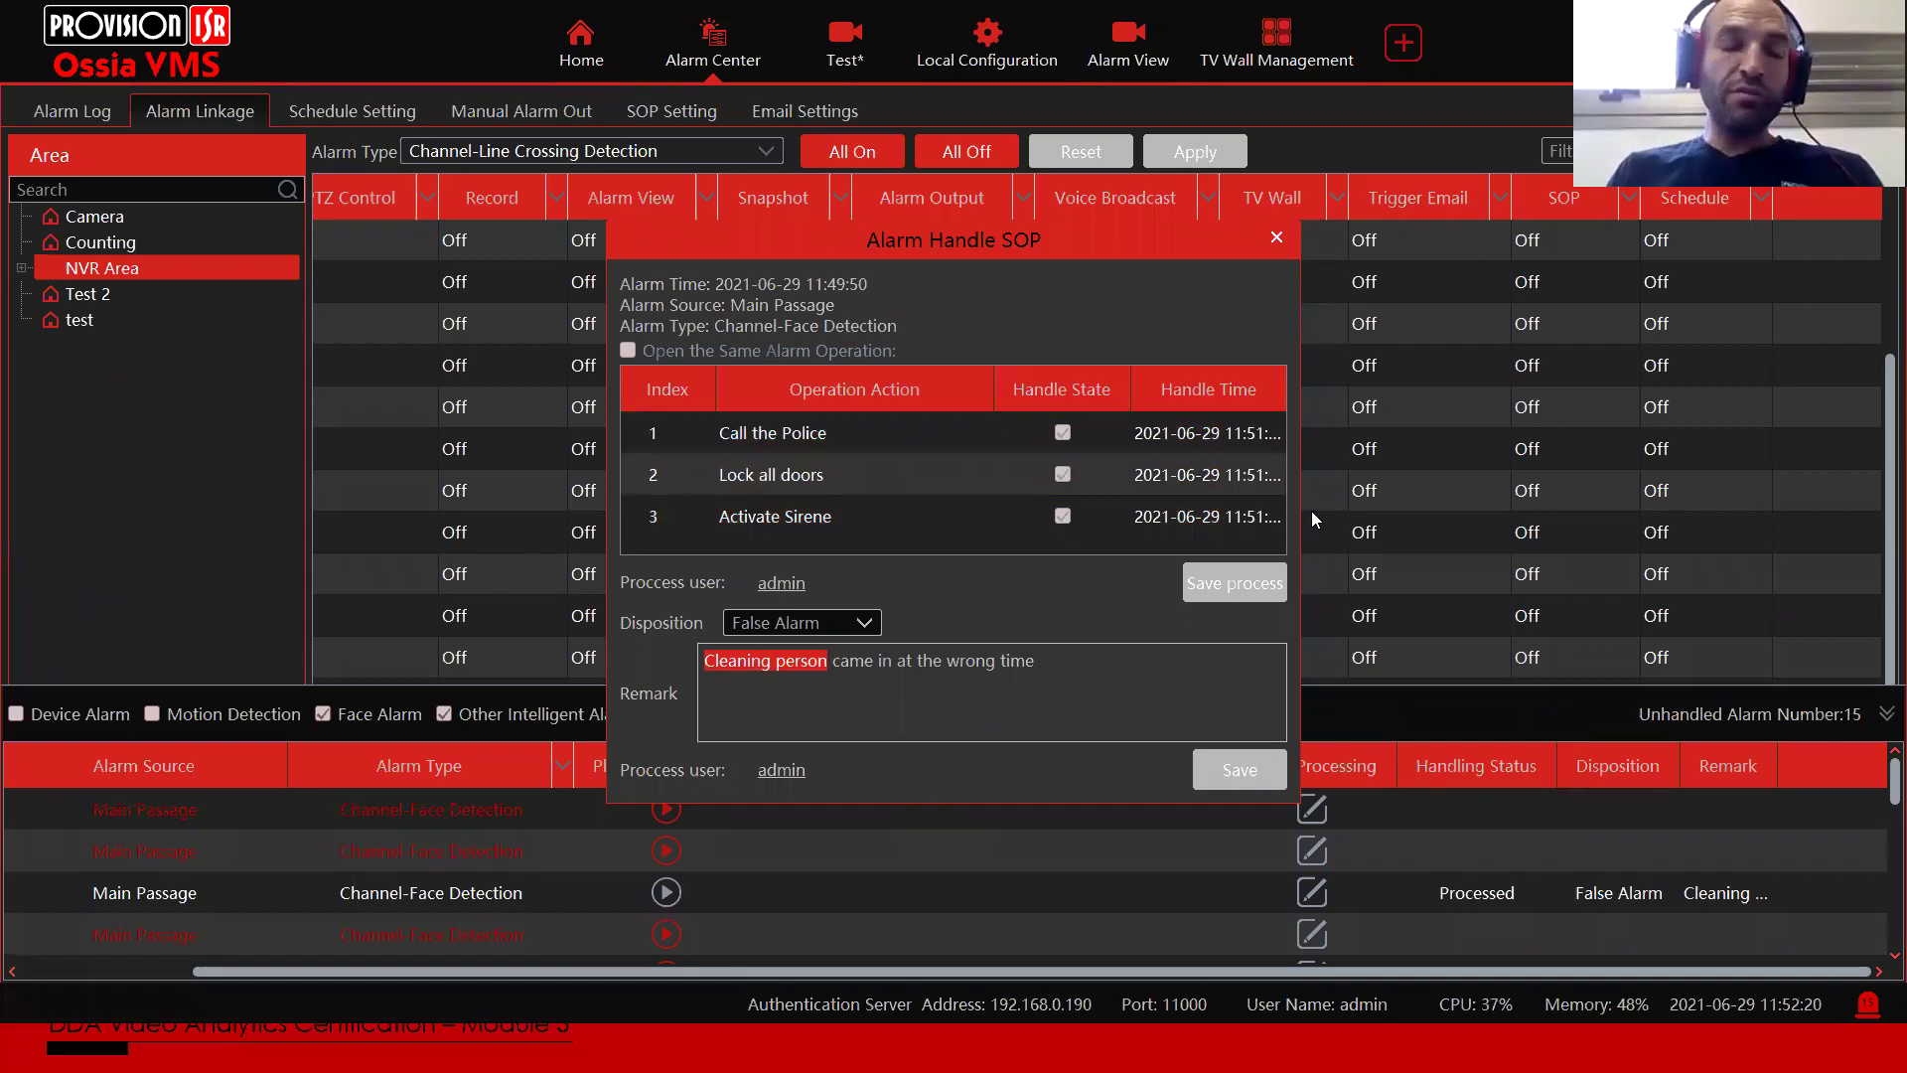
left_click(1217, 513)
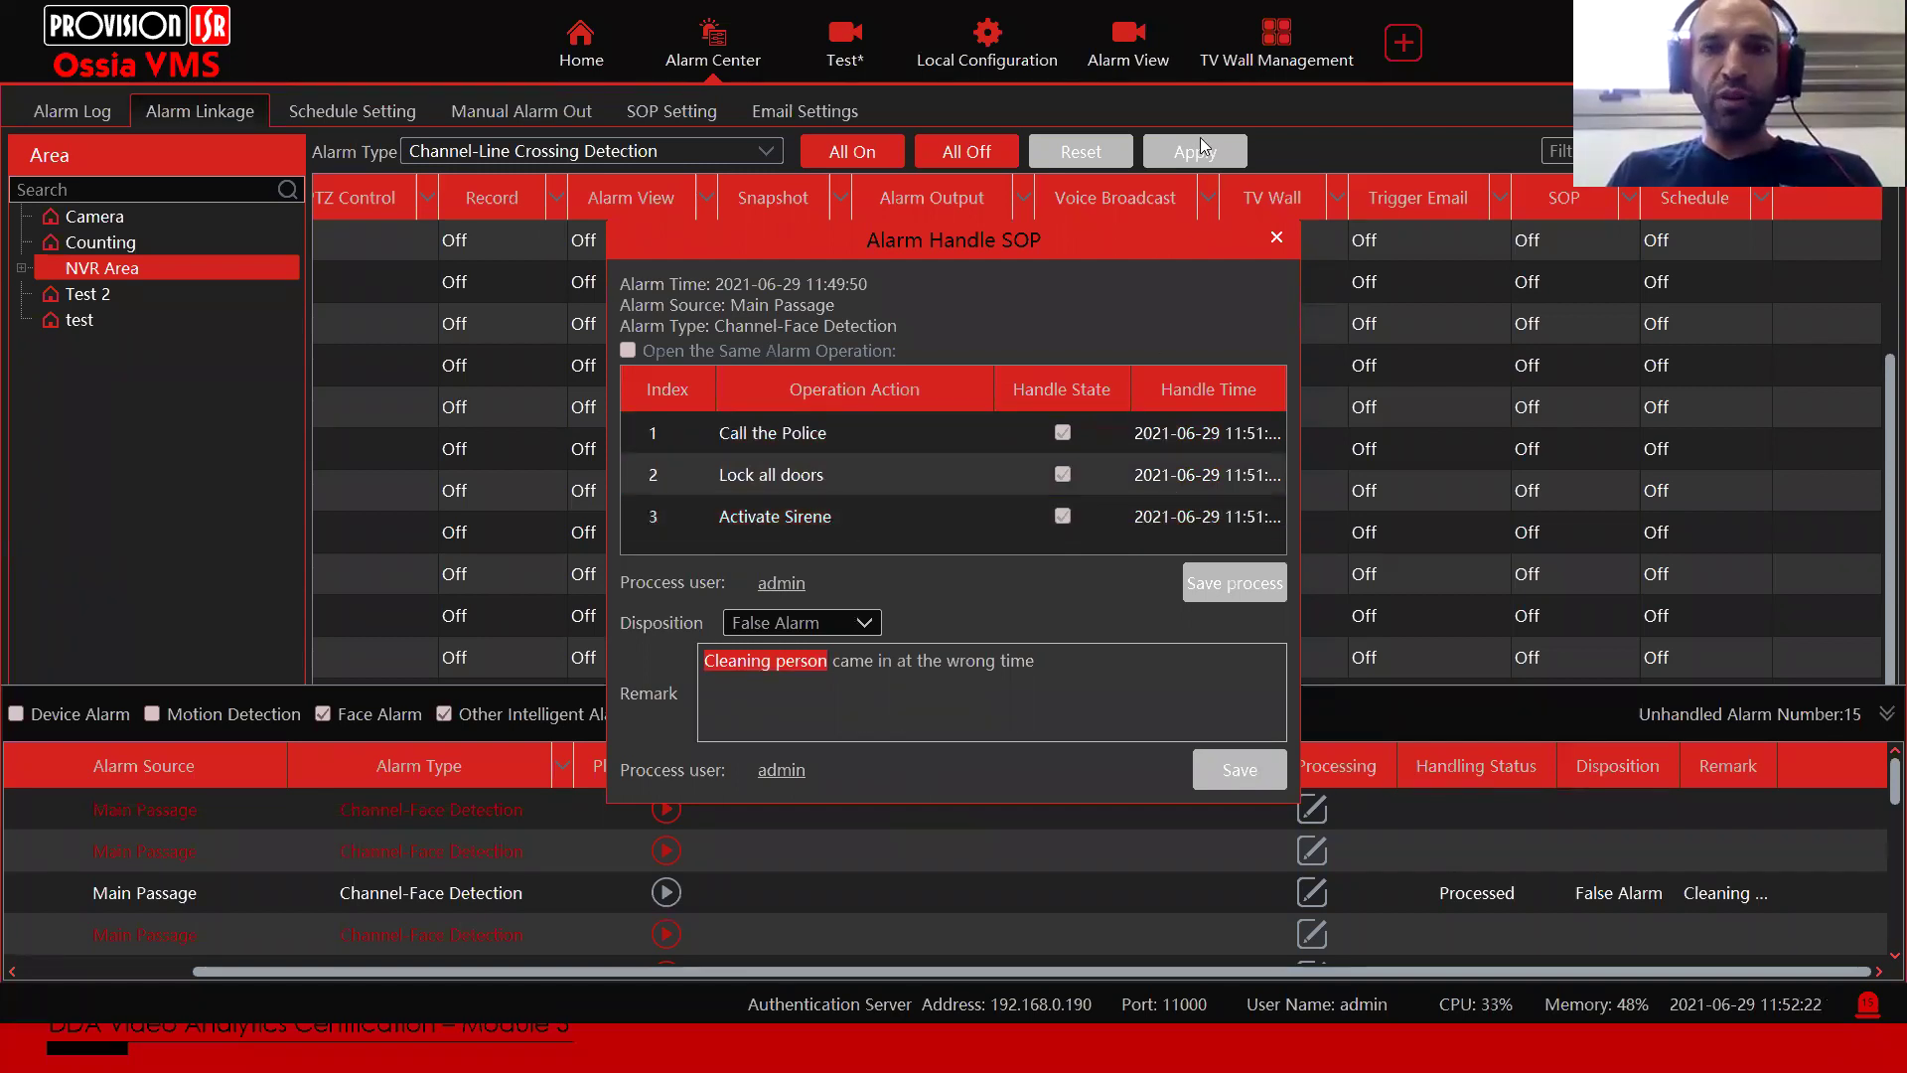
left_click(1277, 237)
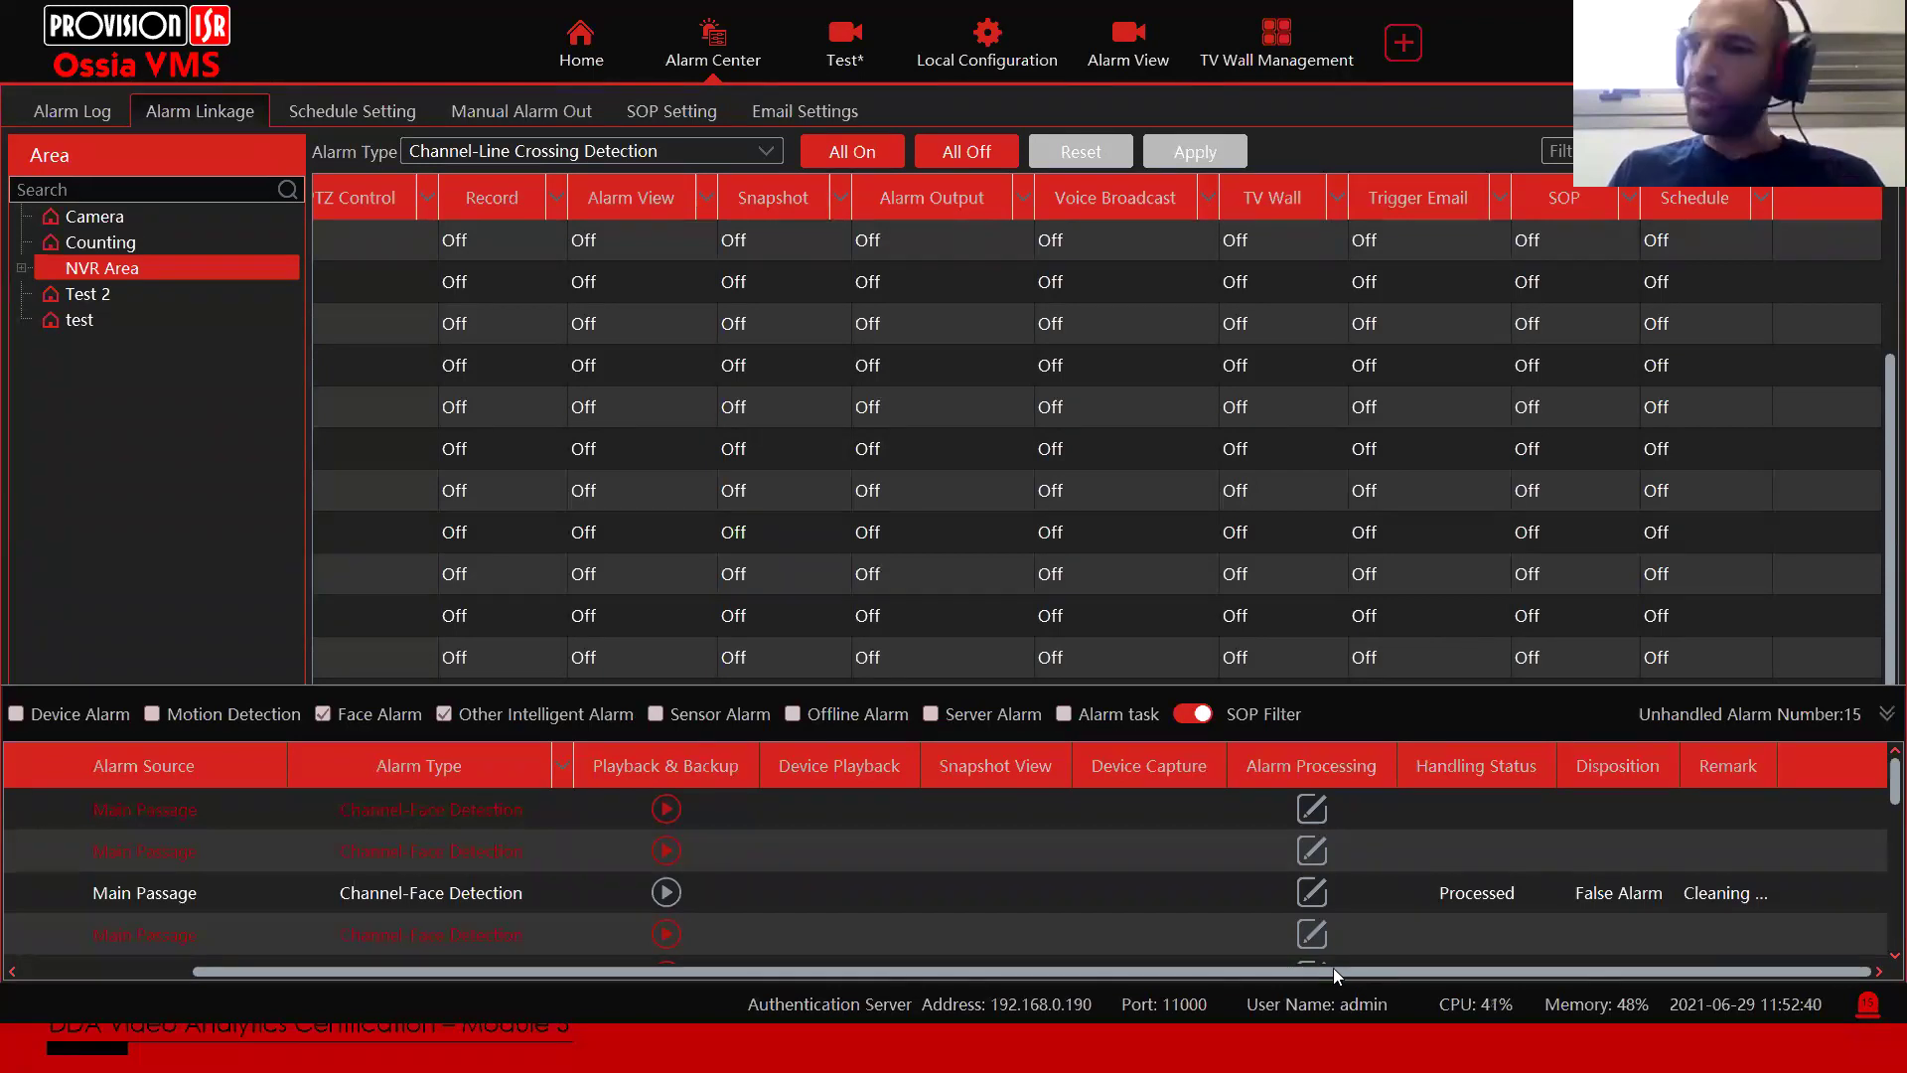
Step: Hide the alarm list and set Audio linkage On for NVR Israel_Z6-32IPE-4(IR)
left_click_drag(1332, 967, 949, 957)
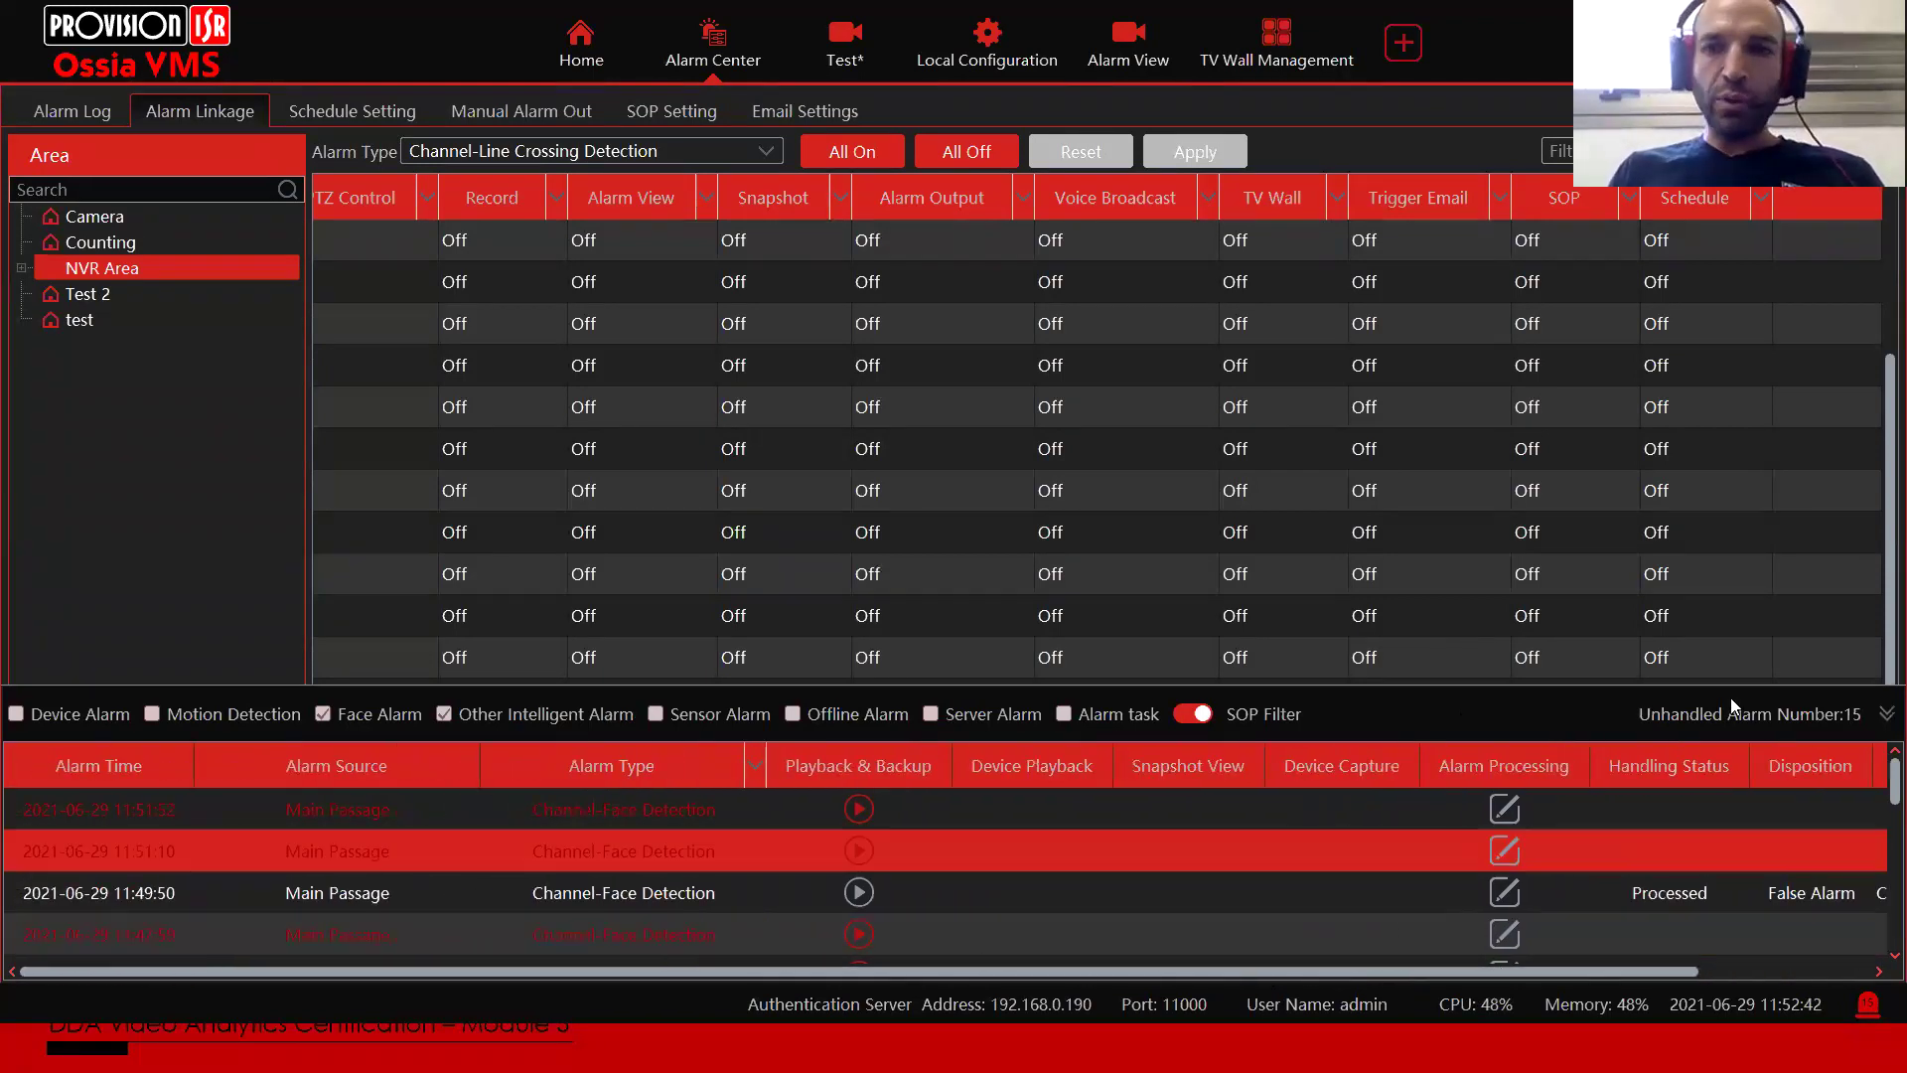
left_click(1868, 1007)
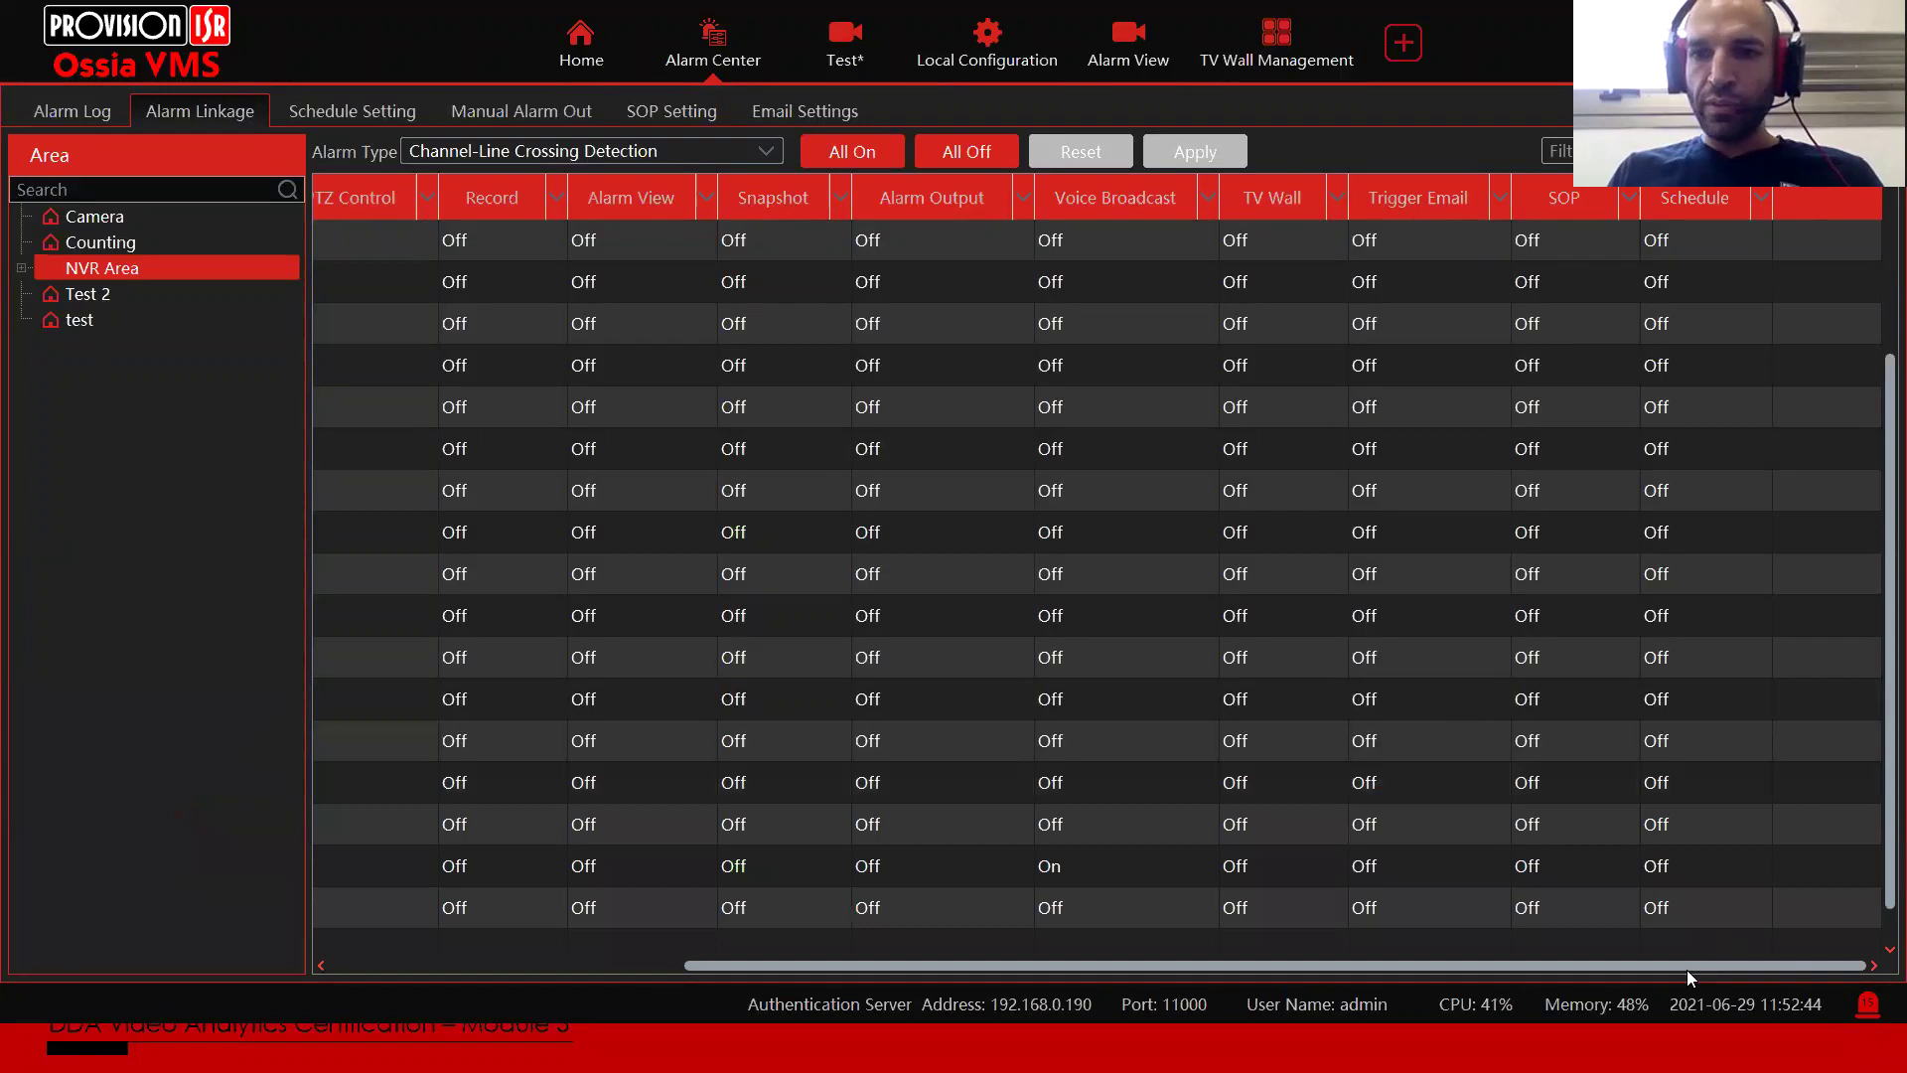
left_click_drag(1551, 969, 1082, 954)
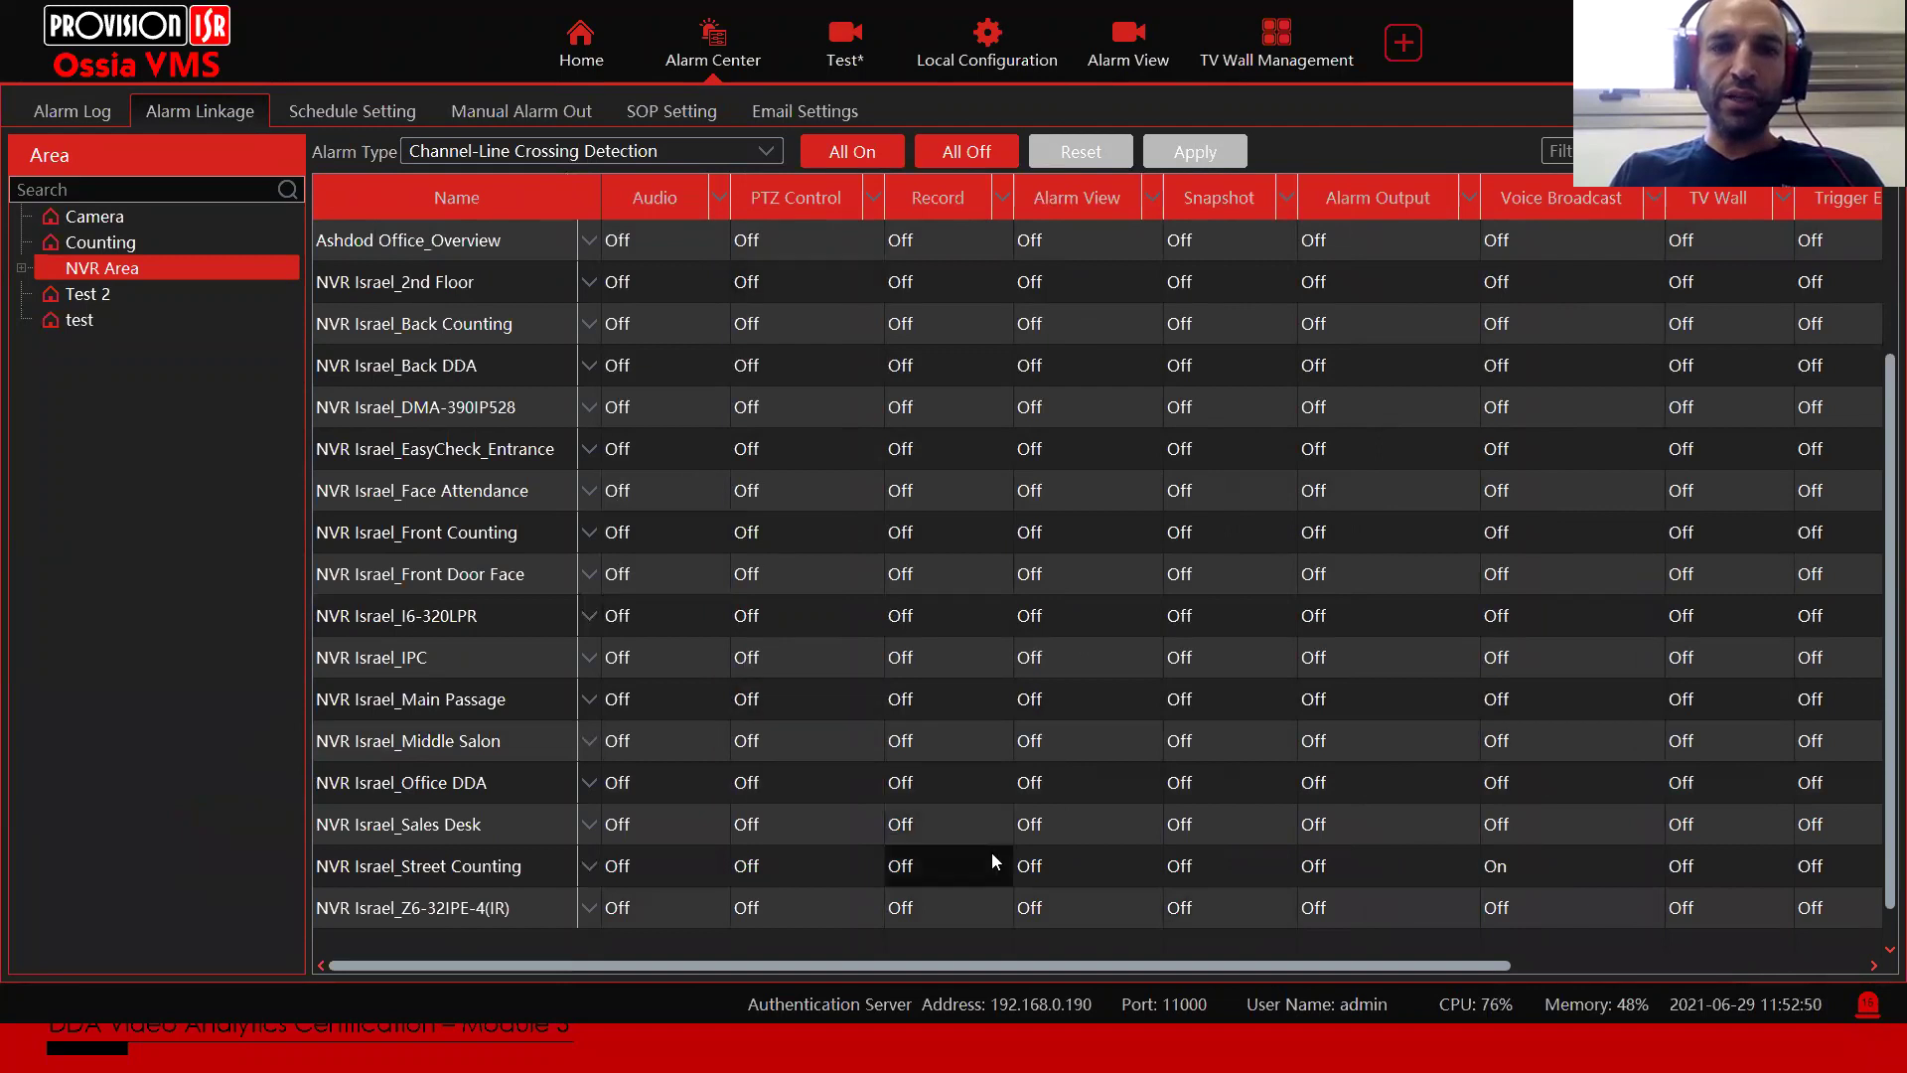
left_click_drag(967, 965, 1557, 967)
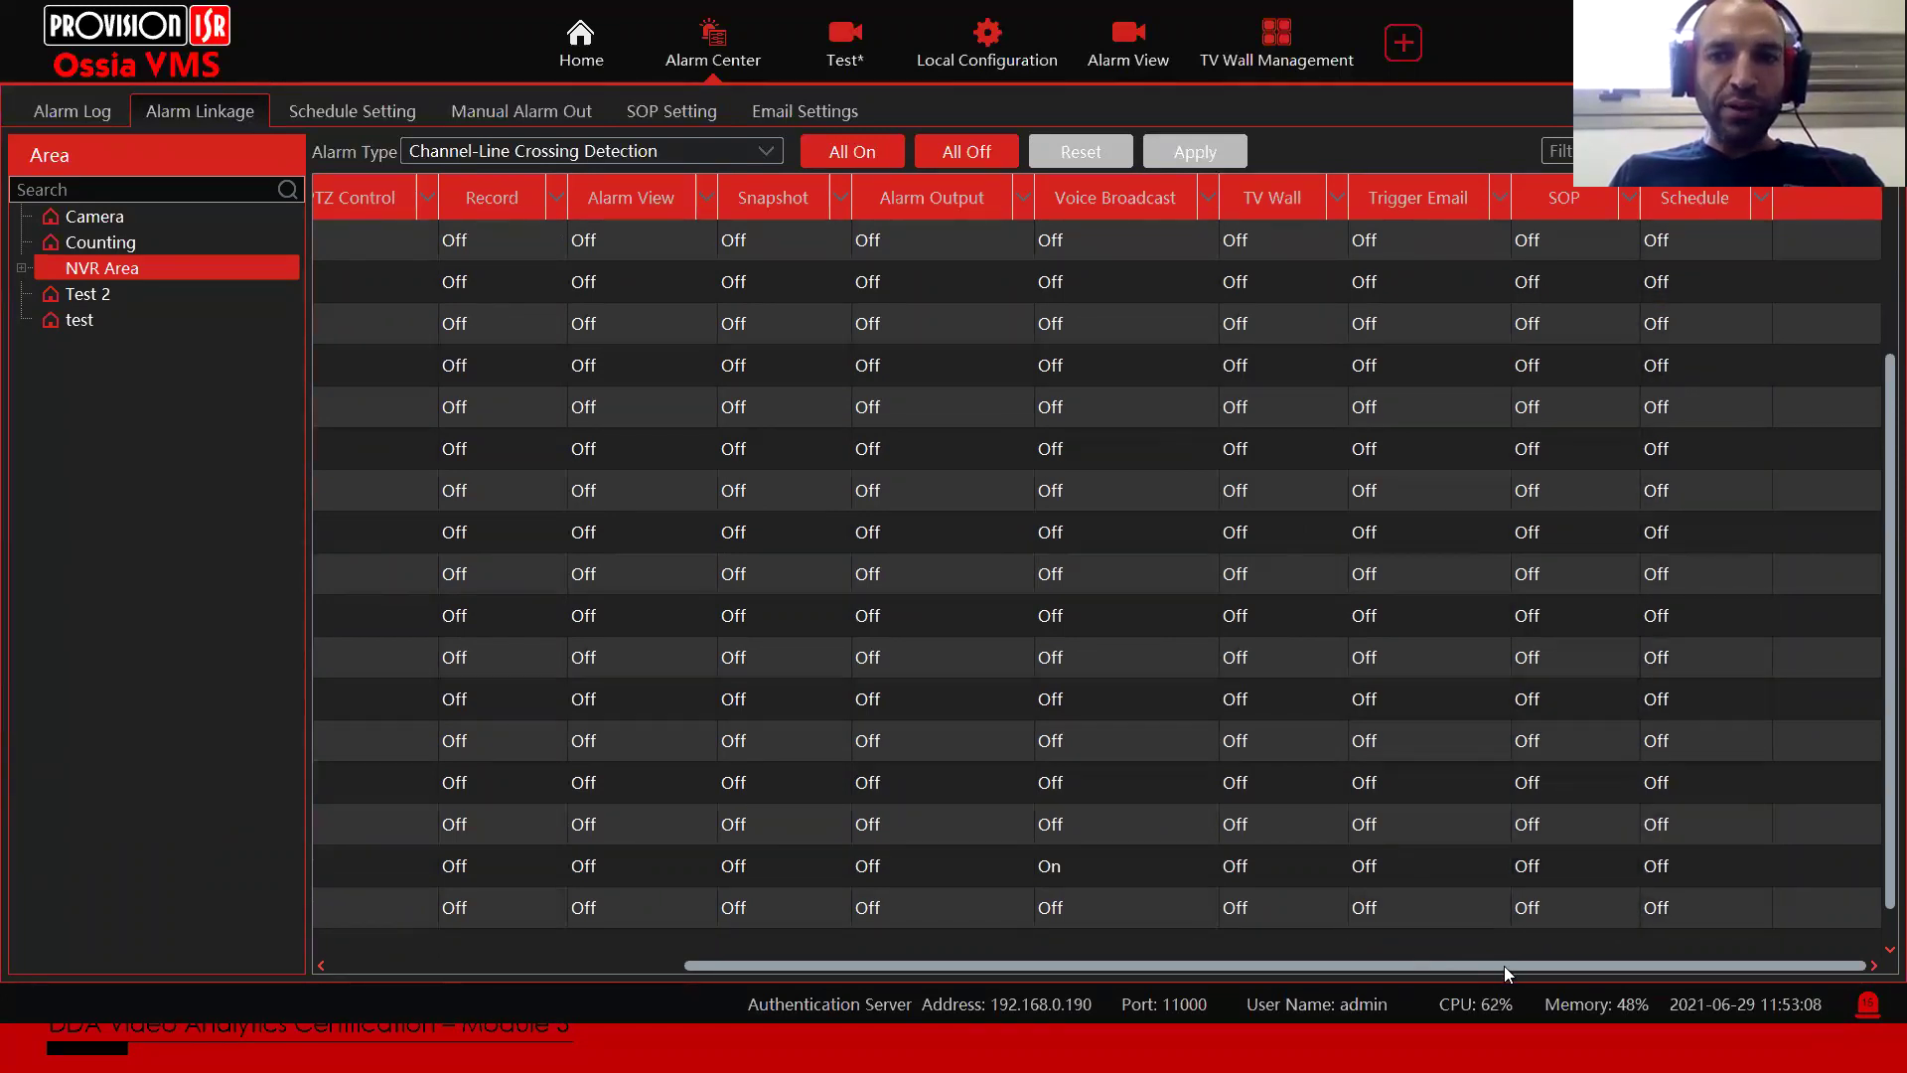
left_click_drag(1504, 966, 1031, 944)
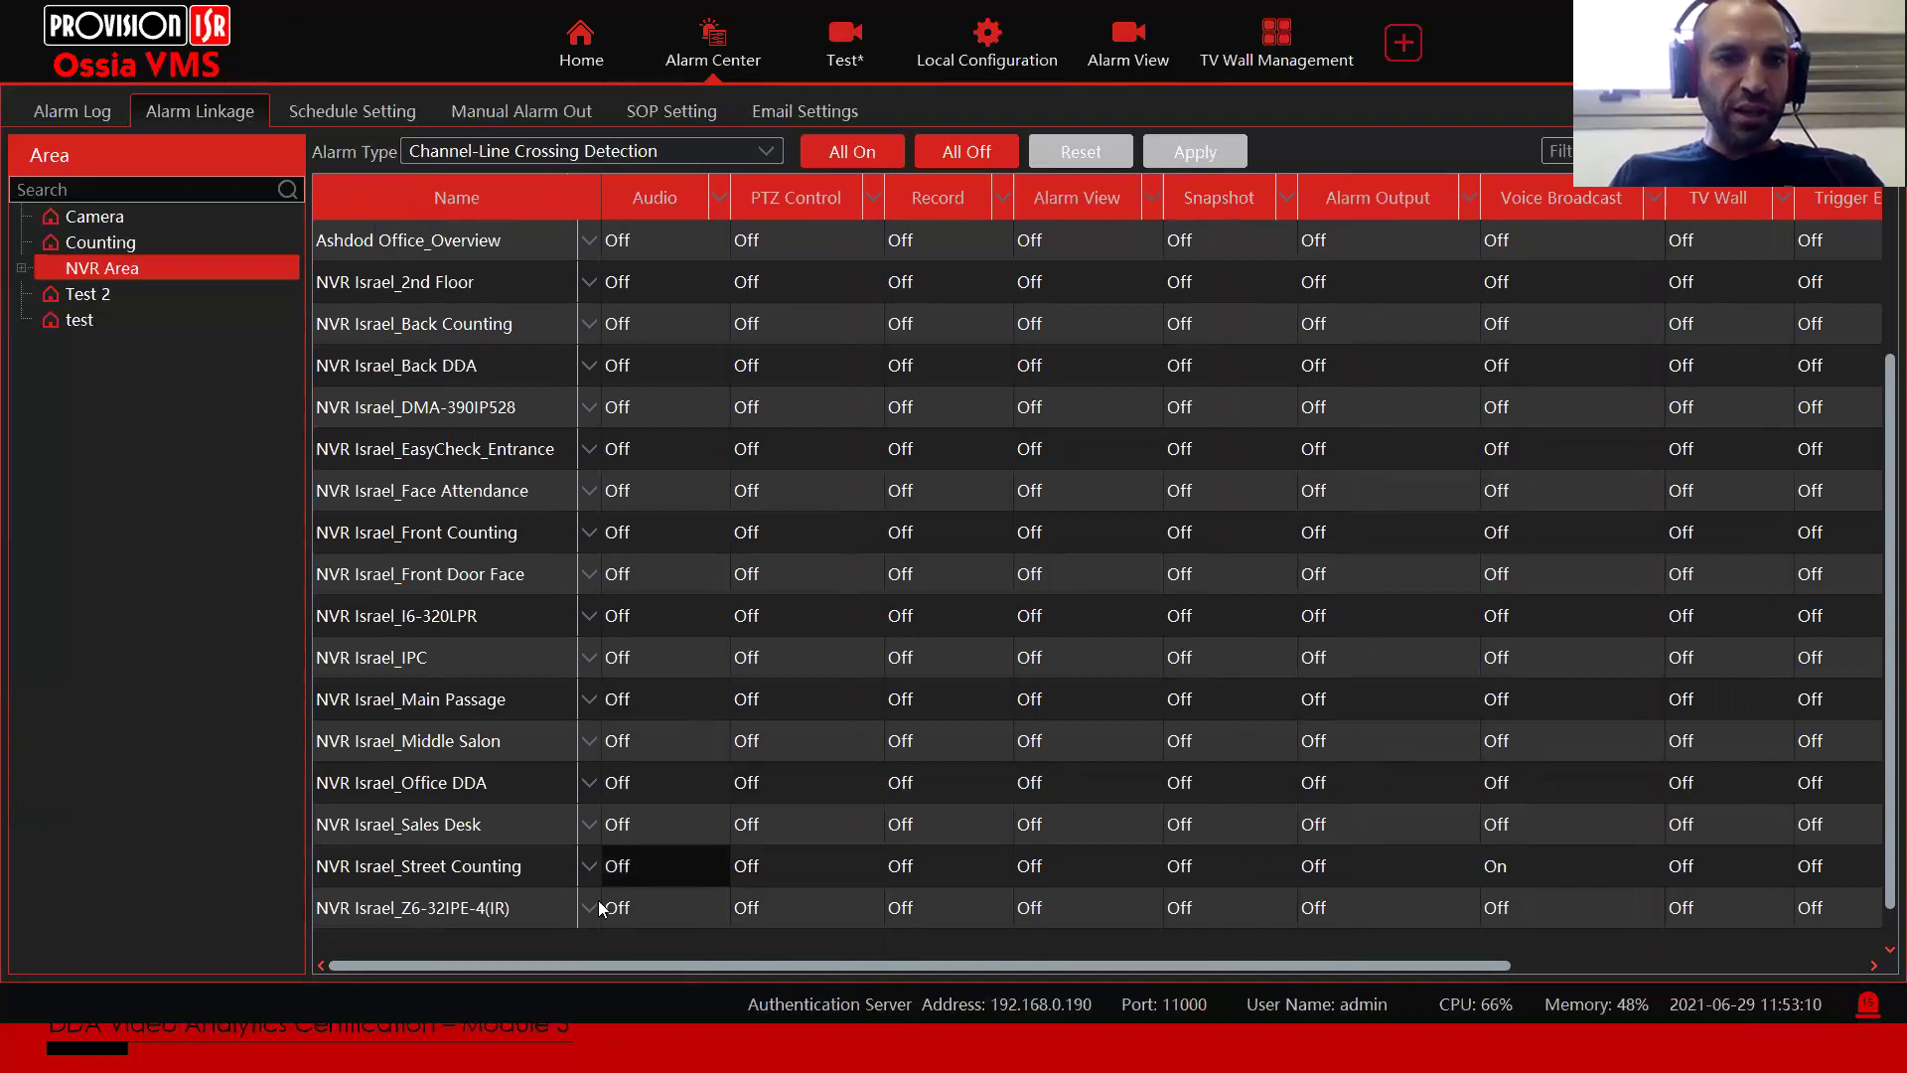
left_click(601, 908)
left_click(660, 911)
left_click(631, 944)
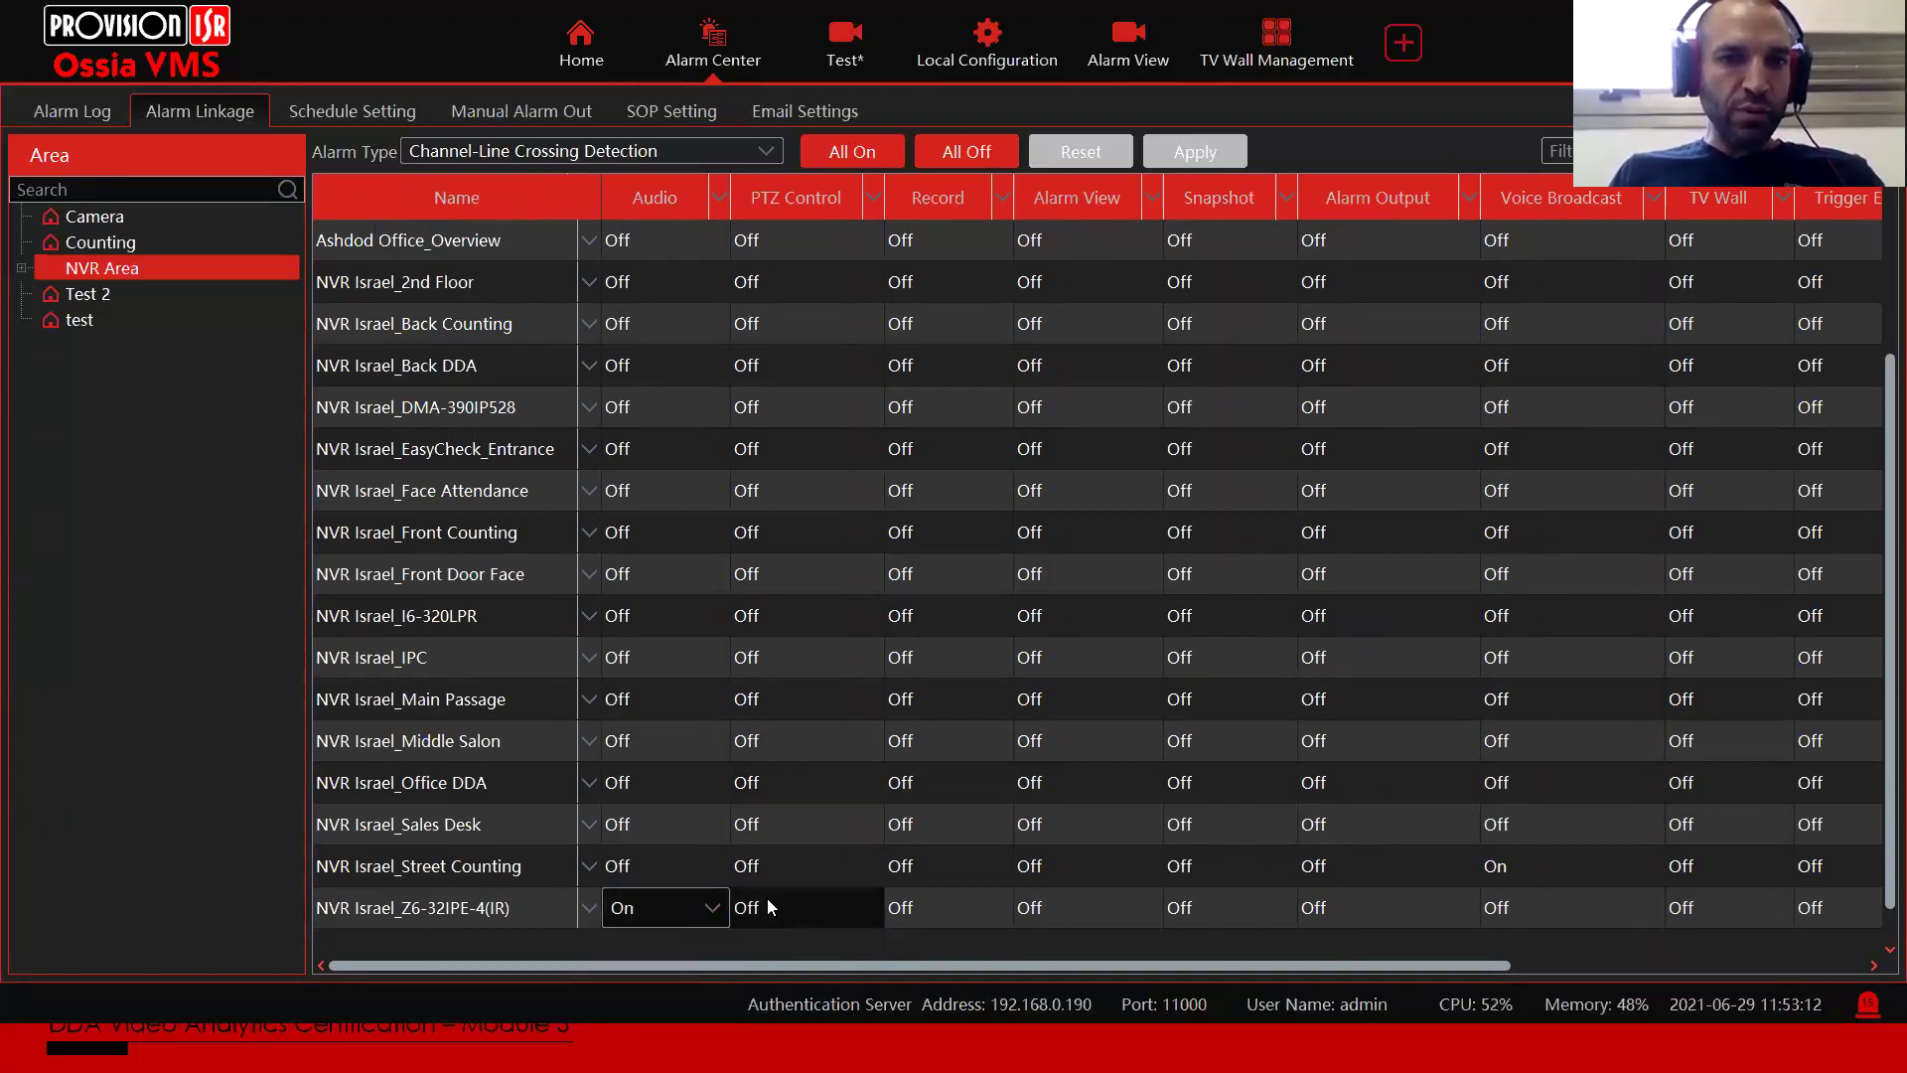
Step: Add a PTZ Control channel and switch Record linkage On for the same camera
left_click(767, 906)
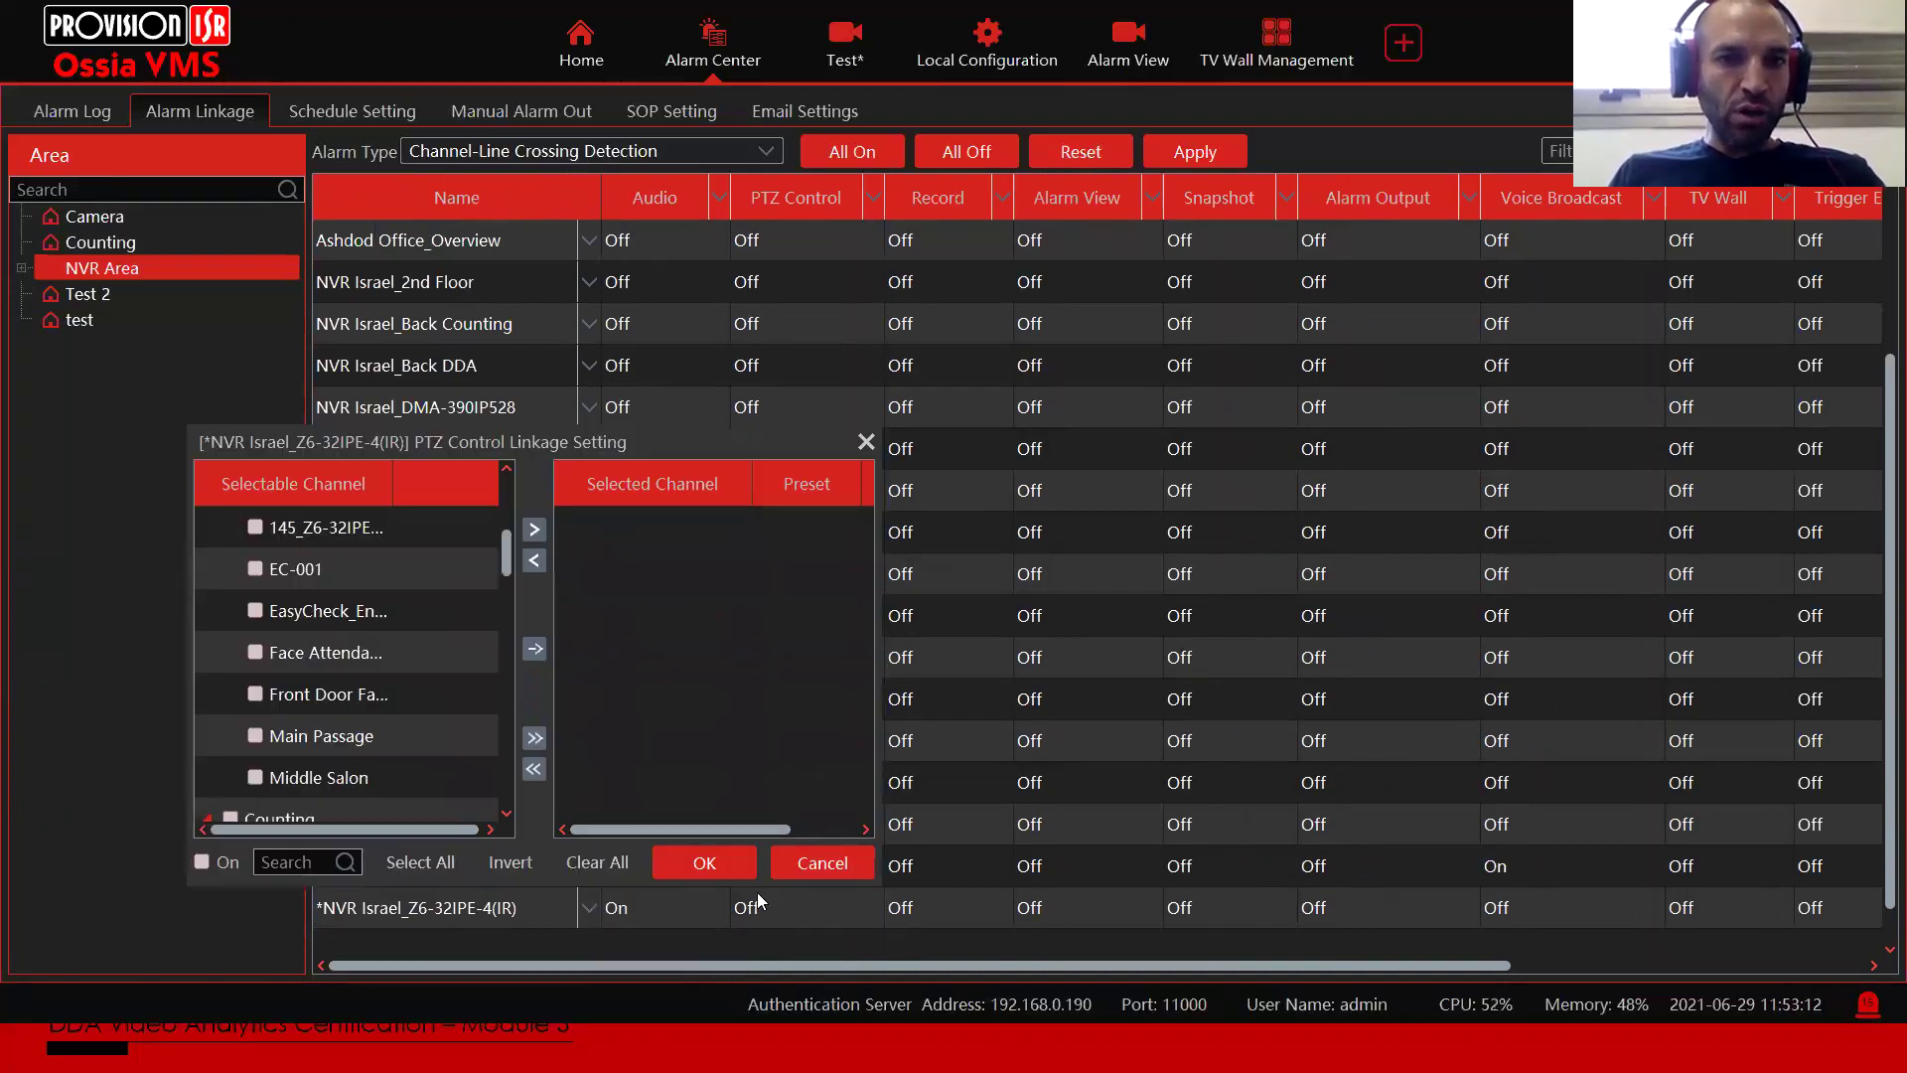
left_click(534, 649)
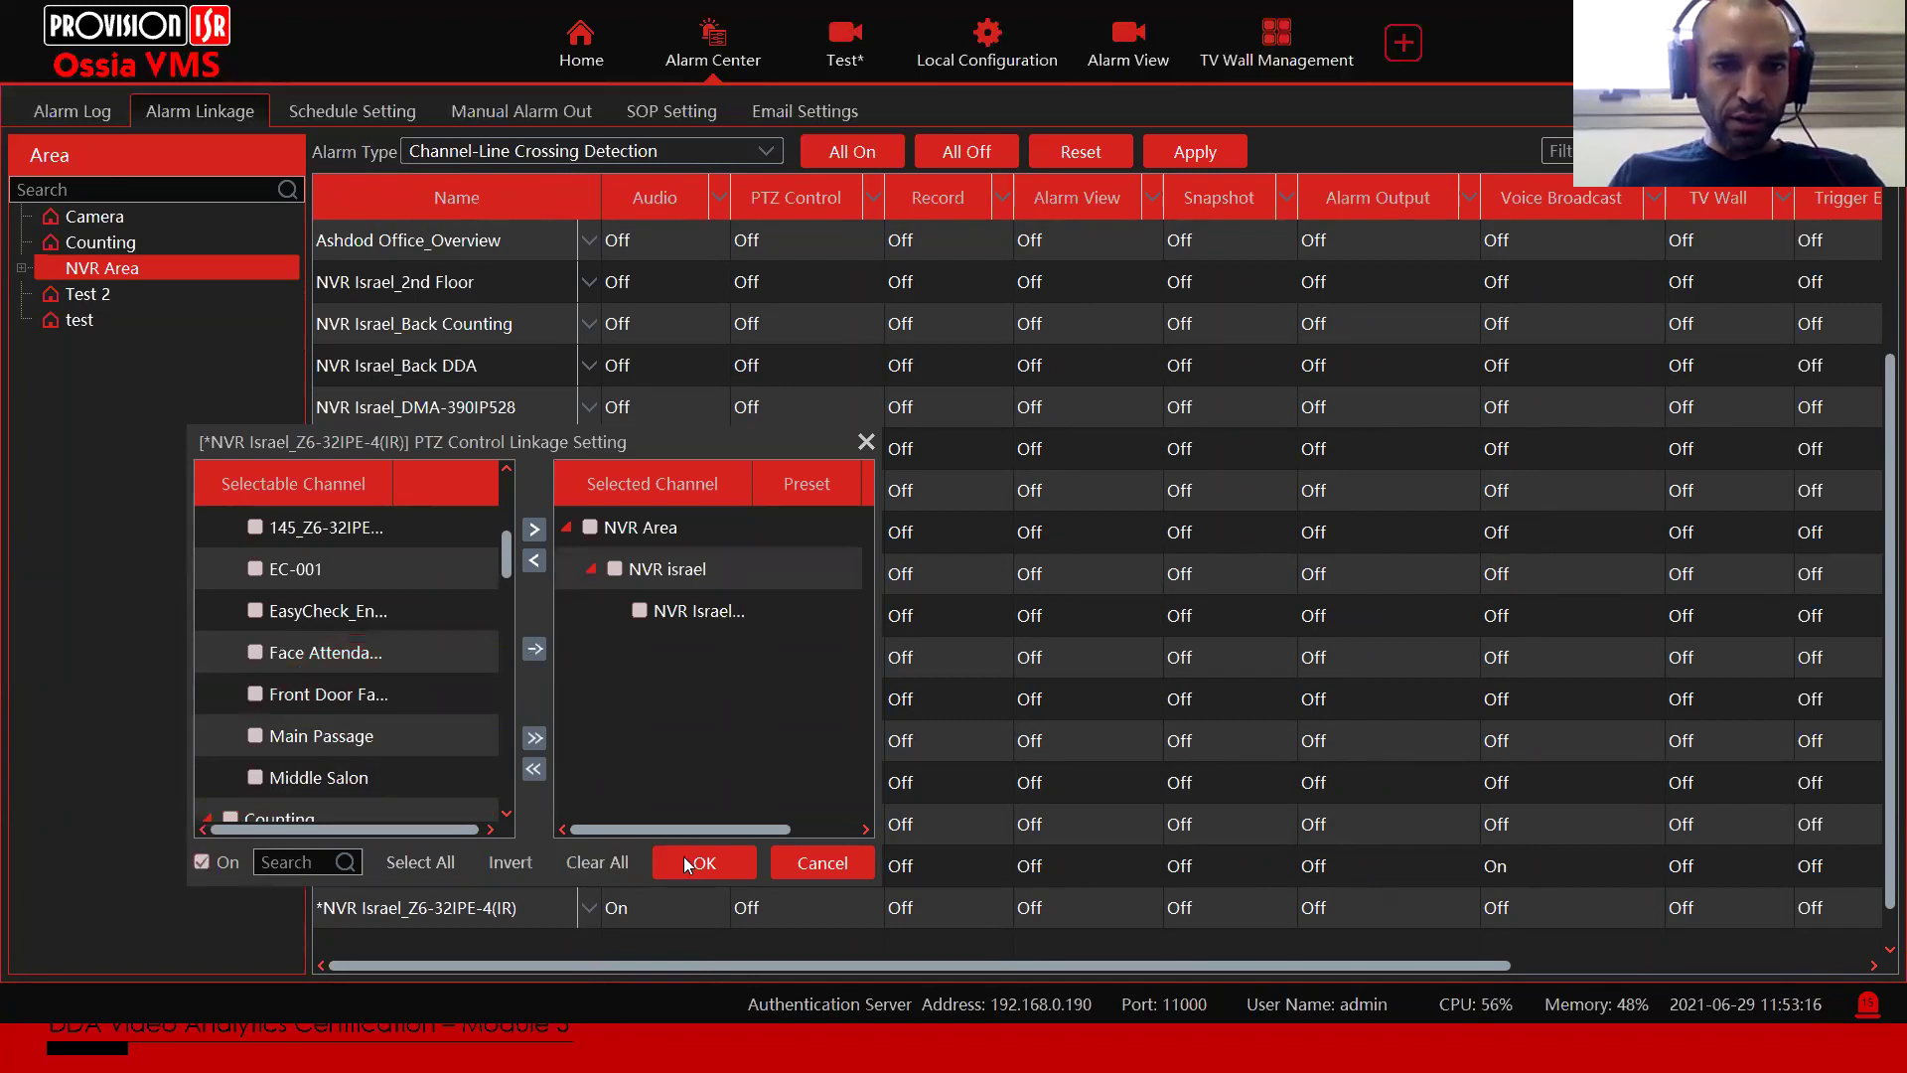
left_click(688, 864)
left_click(949, 907)
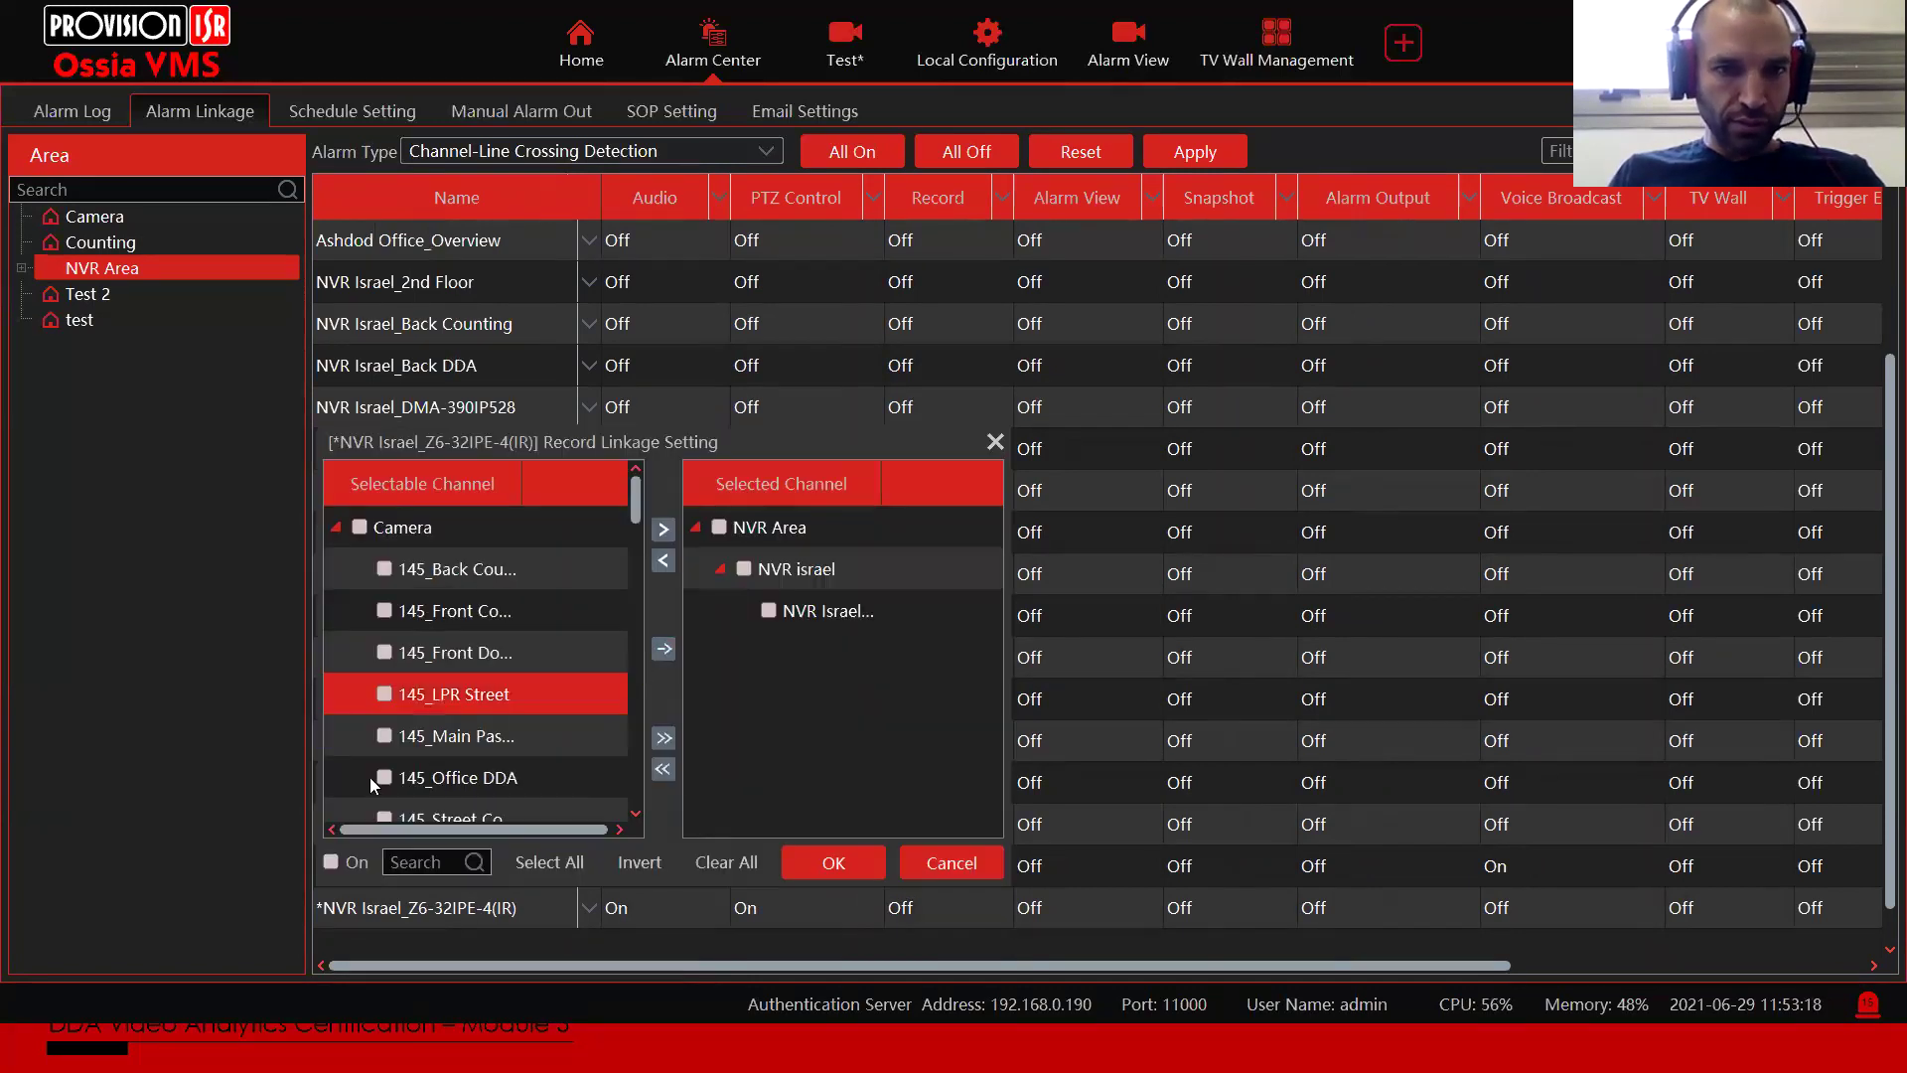
left_click(331, 860)
left_click(816, 864)
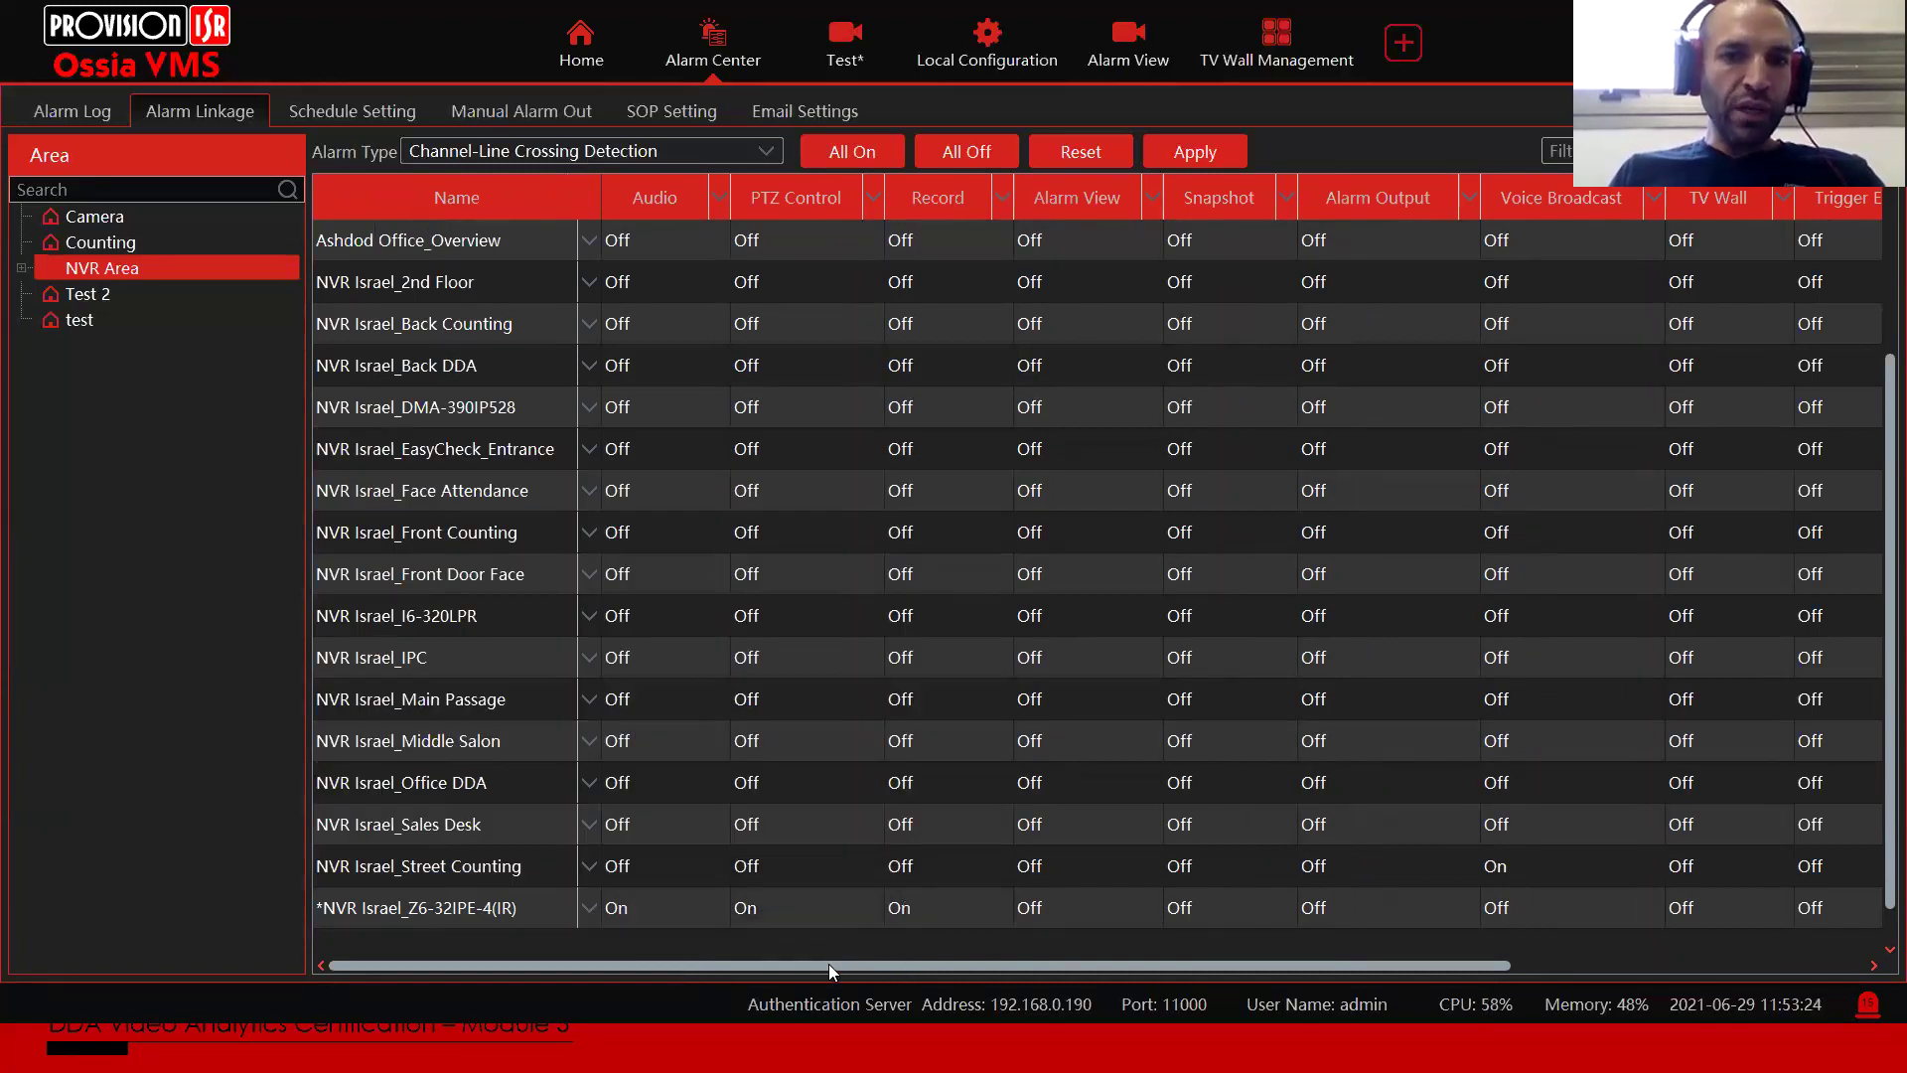
Step: Set the Z6-32IPE-4(IR) linkage schedule to 7*24 and bring up the window switcher with Alt+Tab
left_click_drag(829, 963, 1626, 944)
left_click(1689, 906)
left_click(1708, 906)
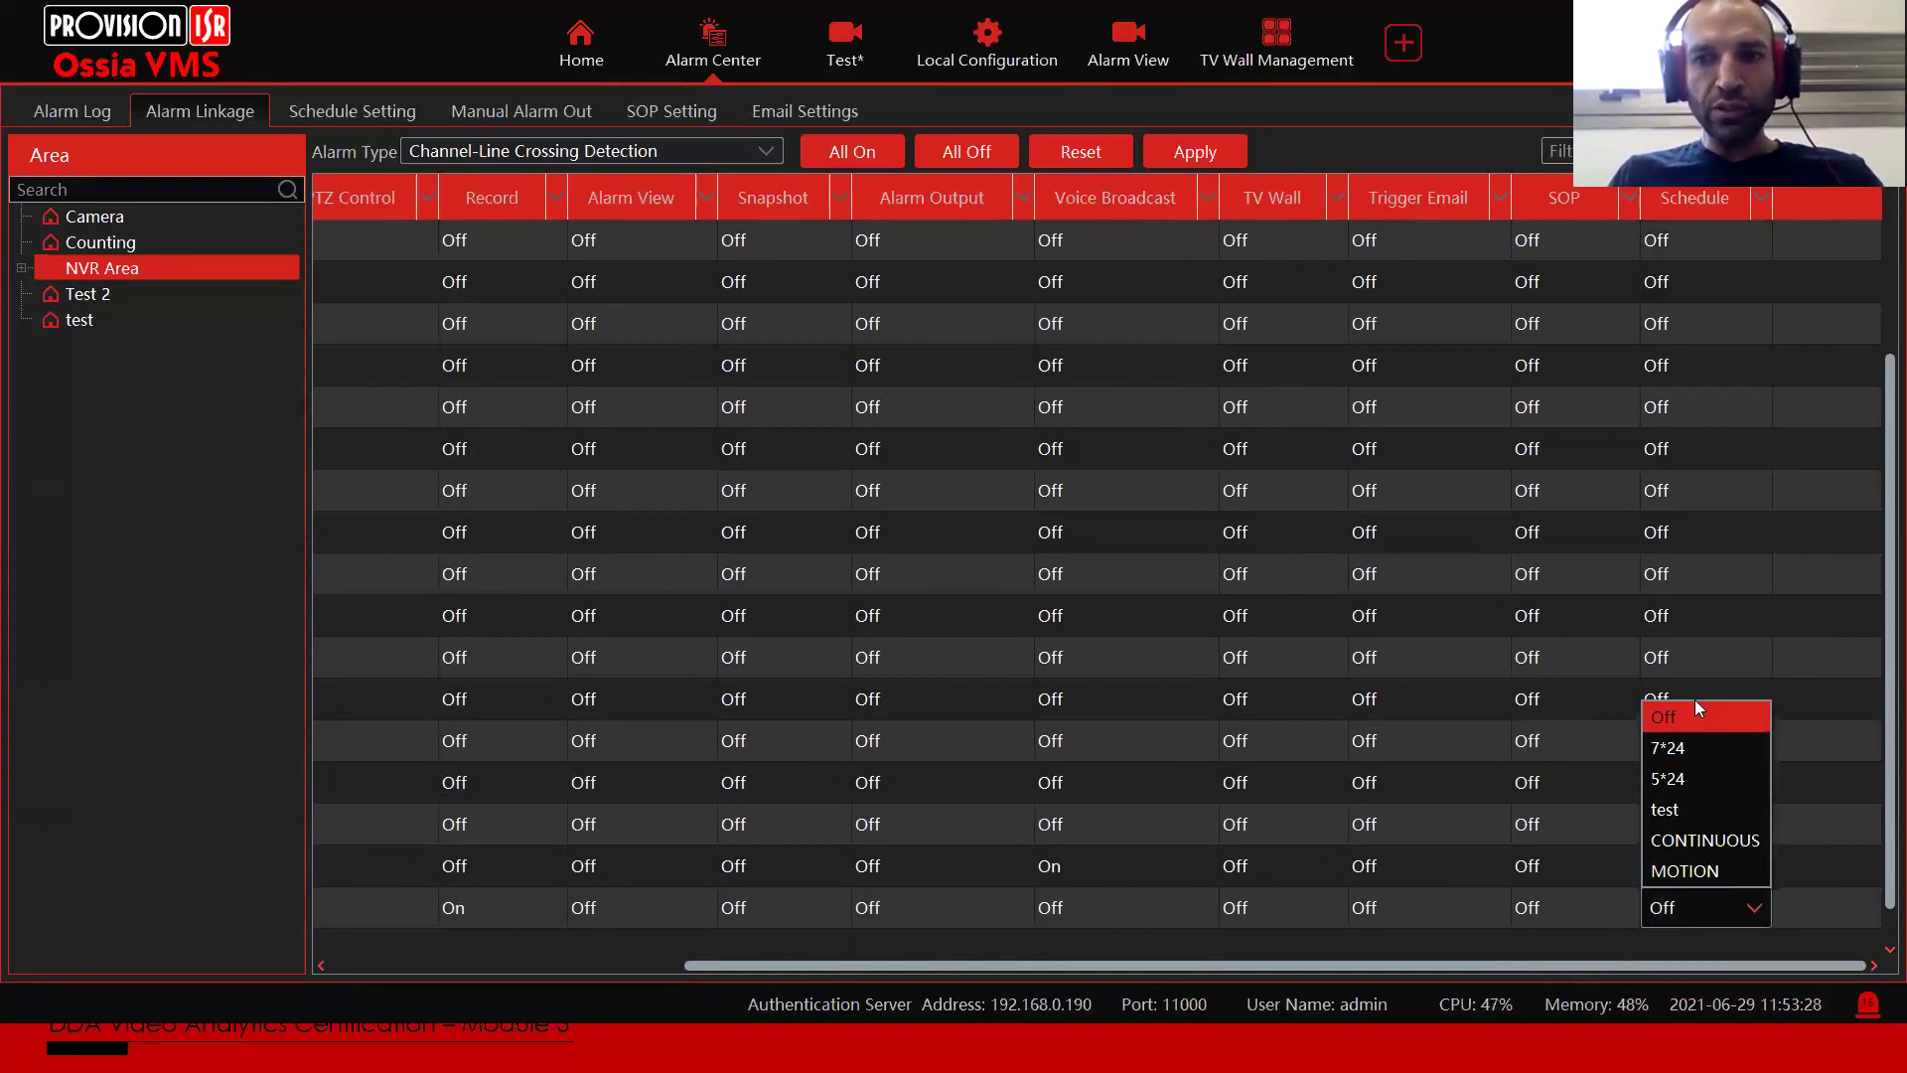
left_click(1671, 748)
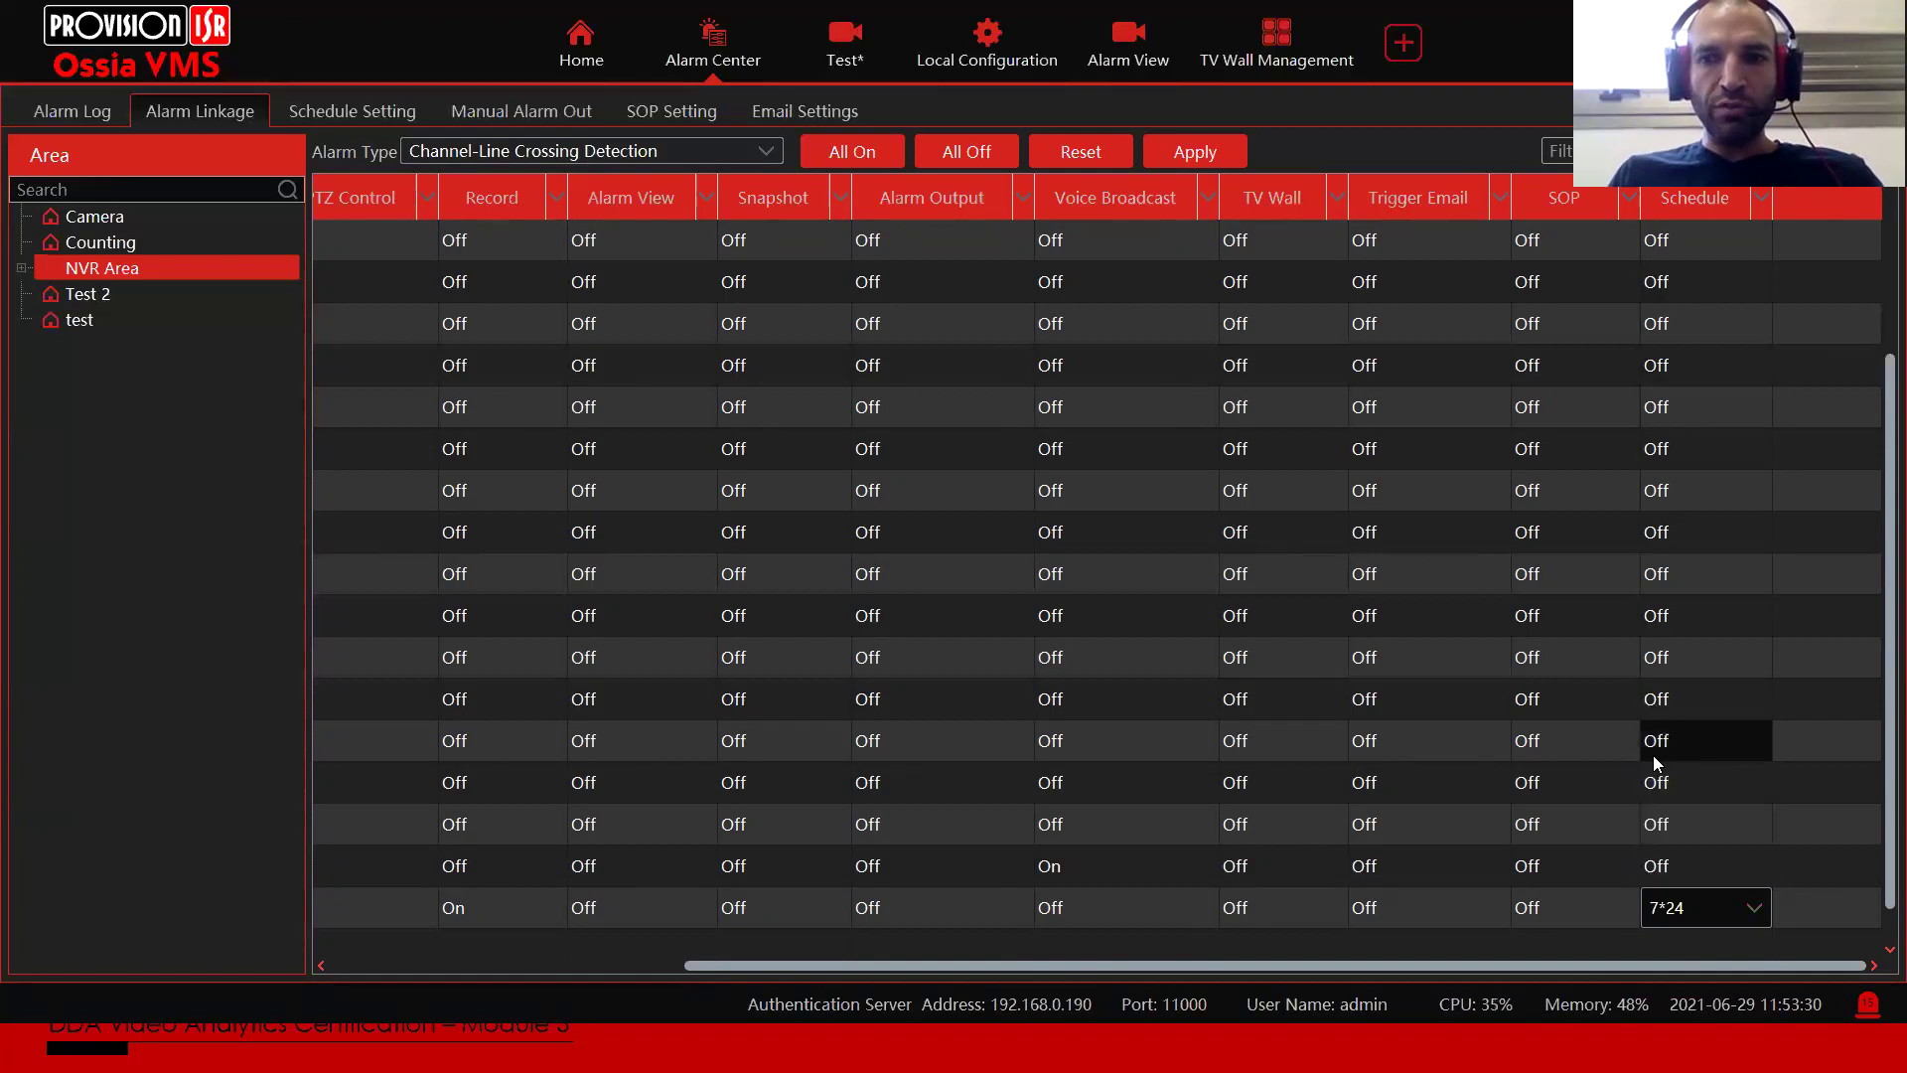
left_click_drag(1567, 963, 1112, 974)
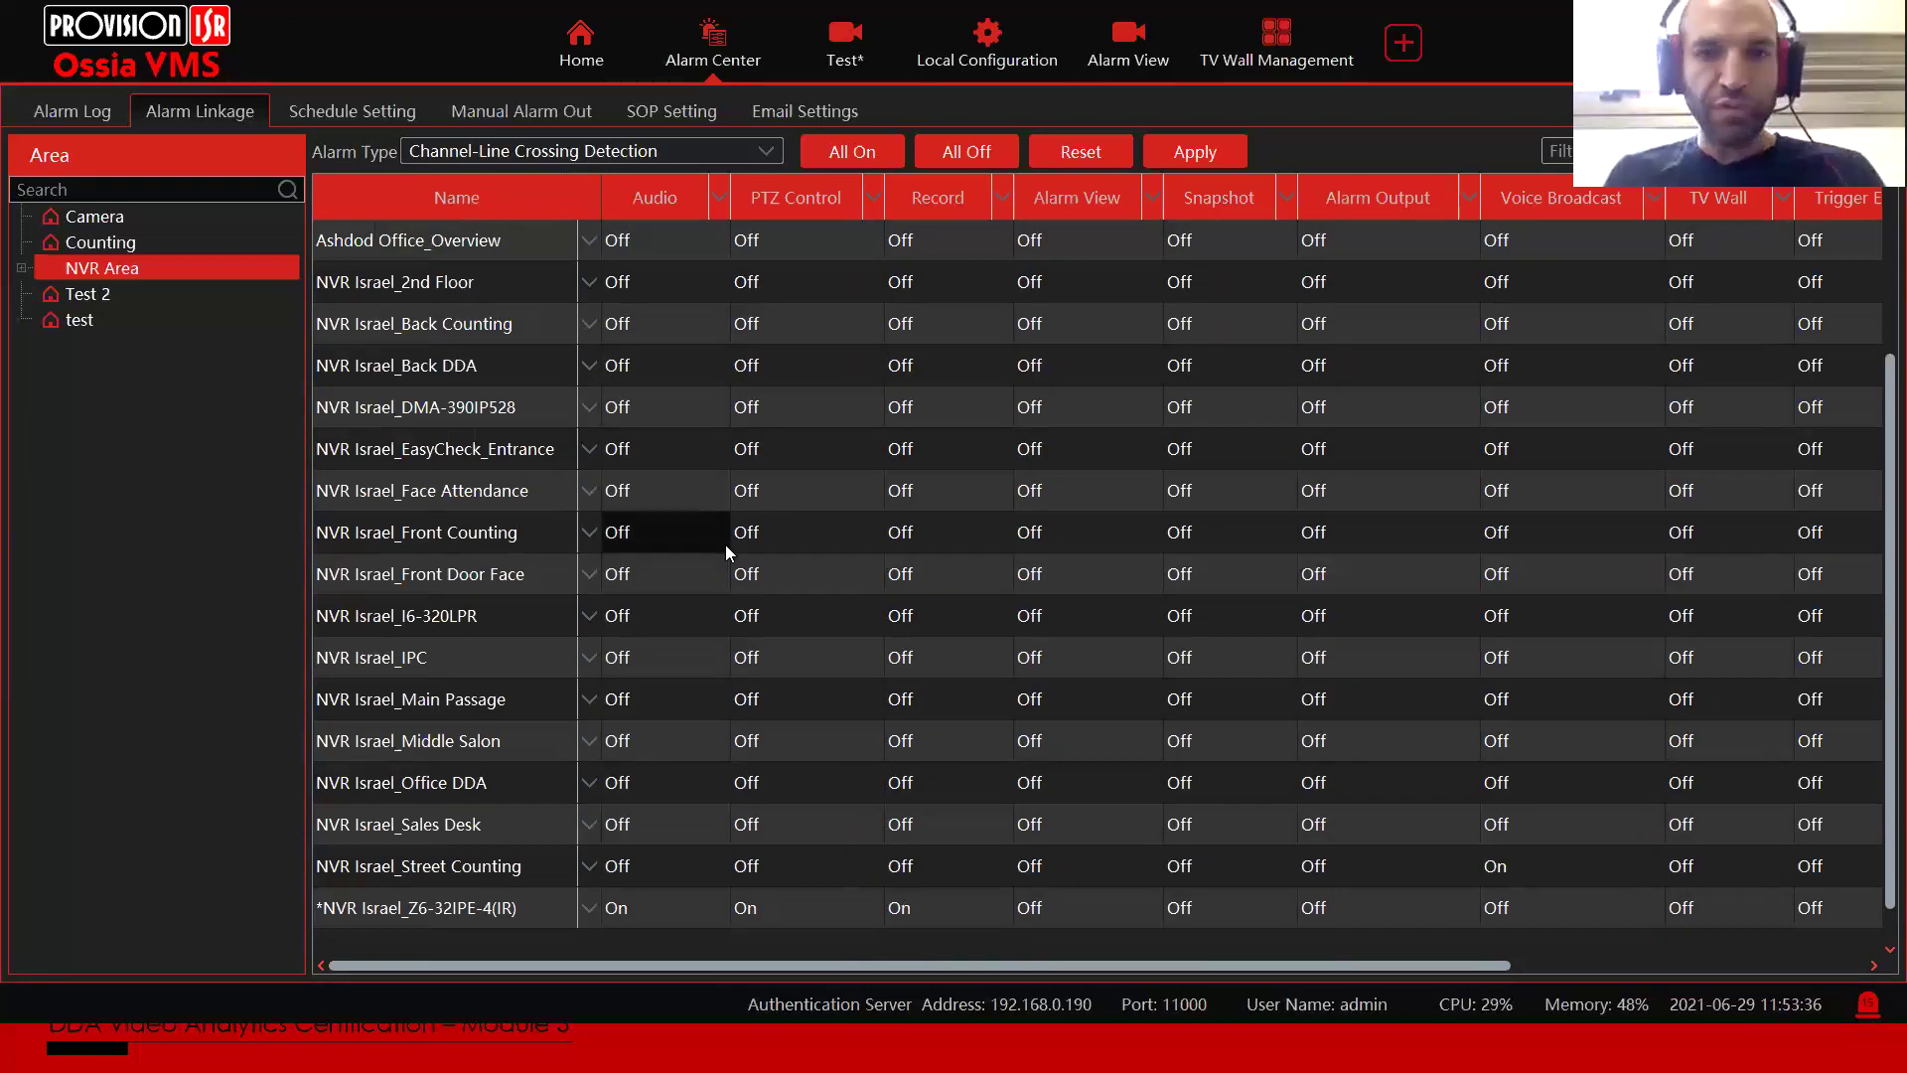
left_click_drag(688, 959, 1195, 993)
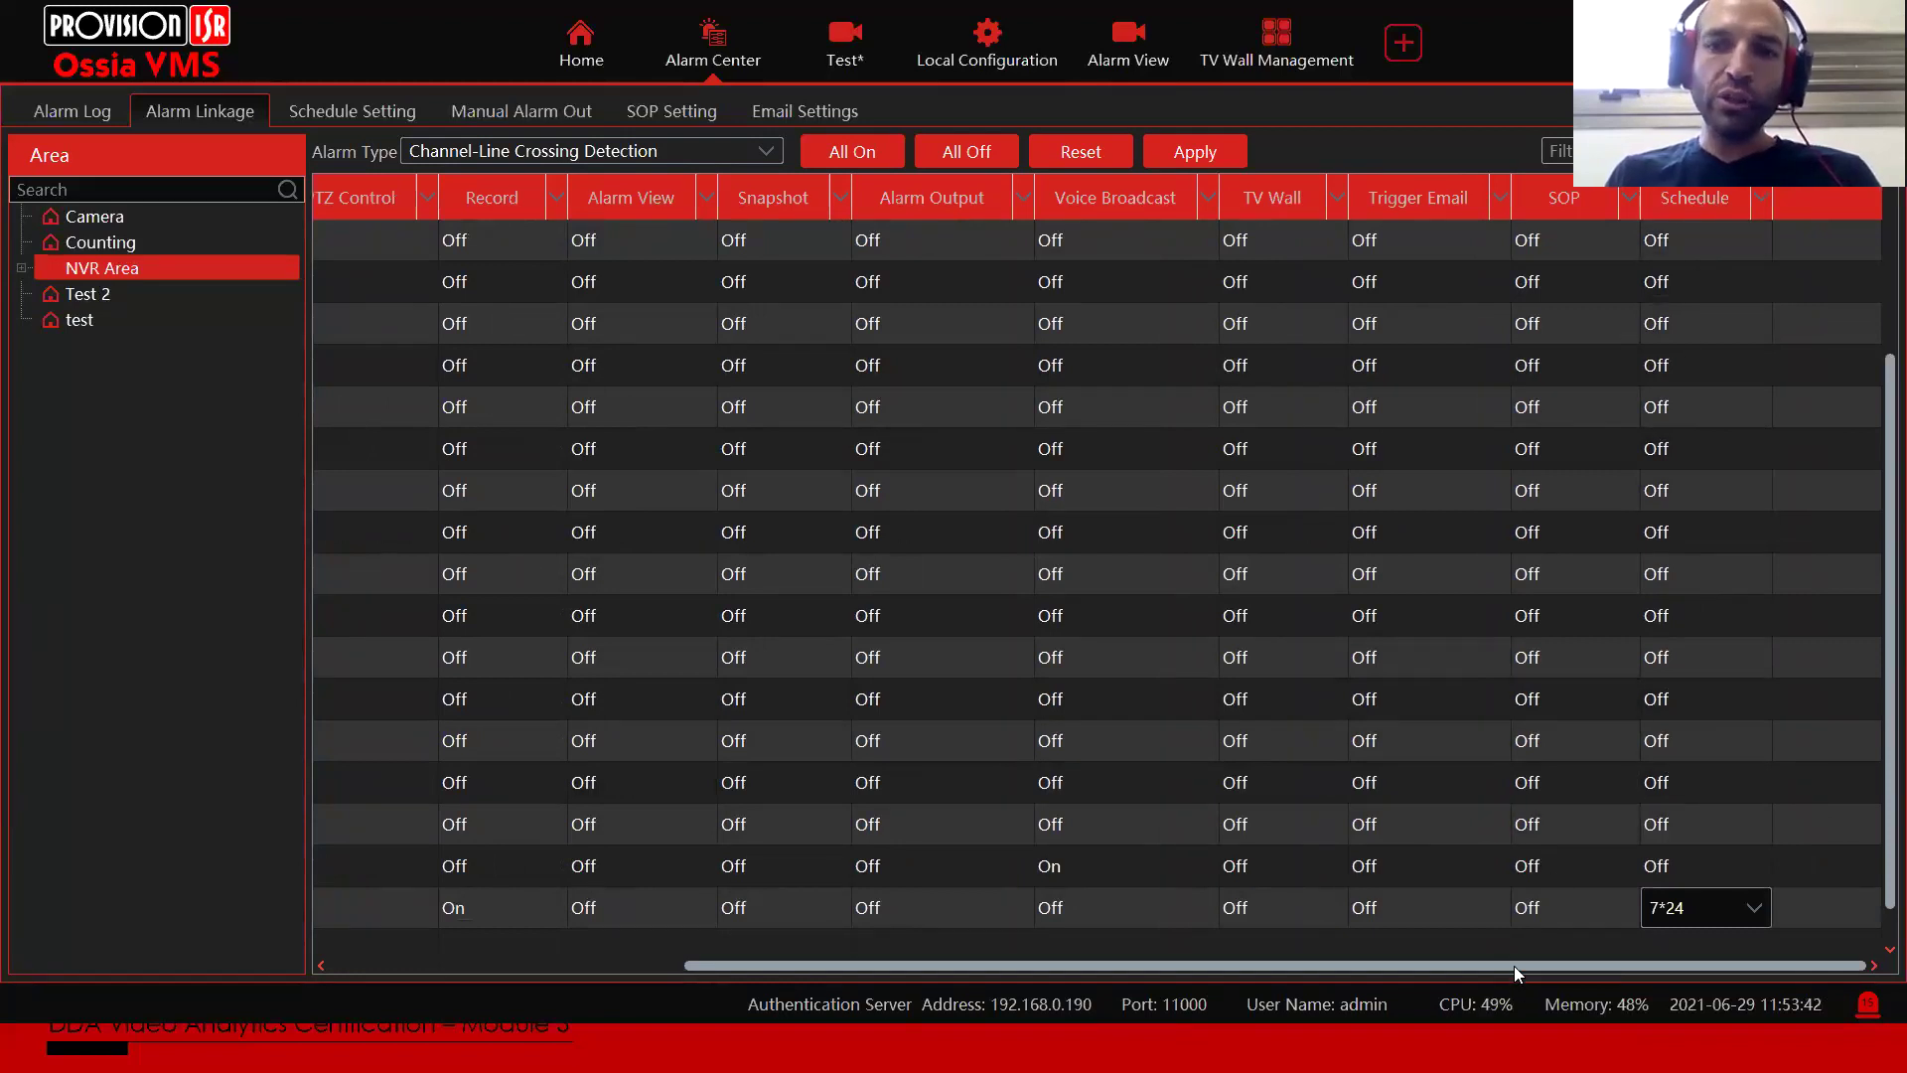
left_click_drag(1502, 966, 827, 973)
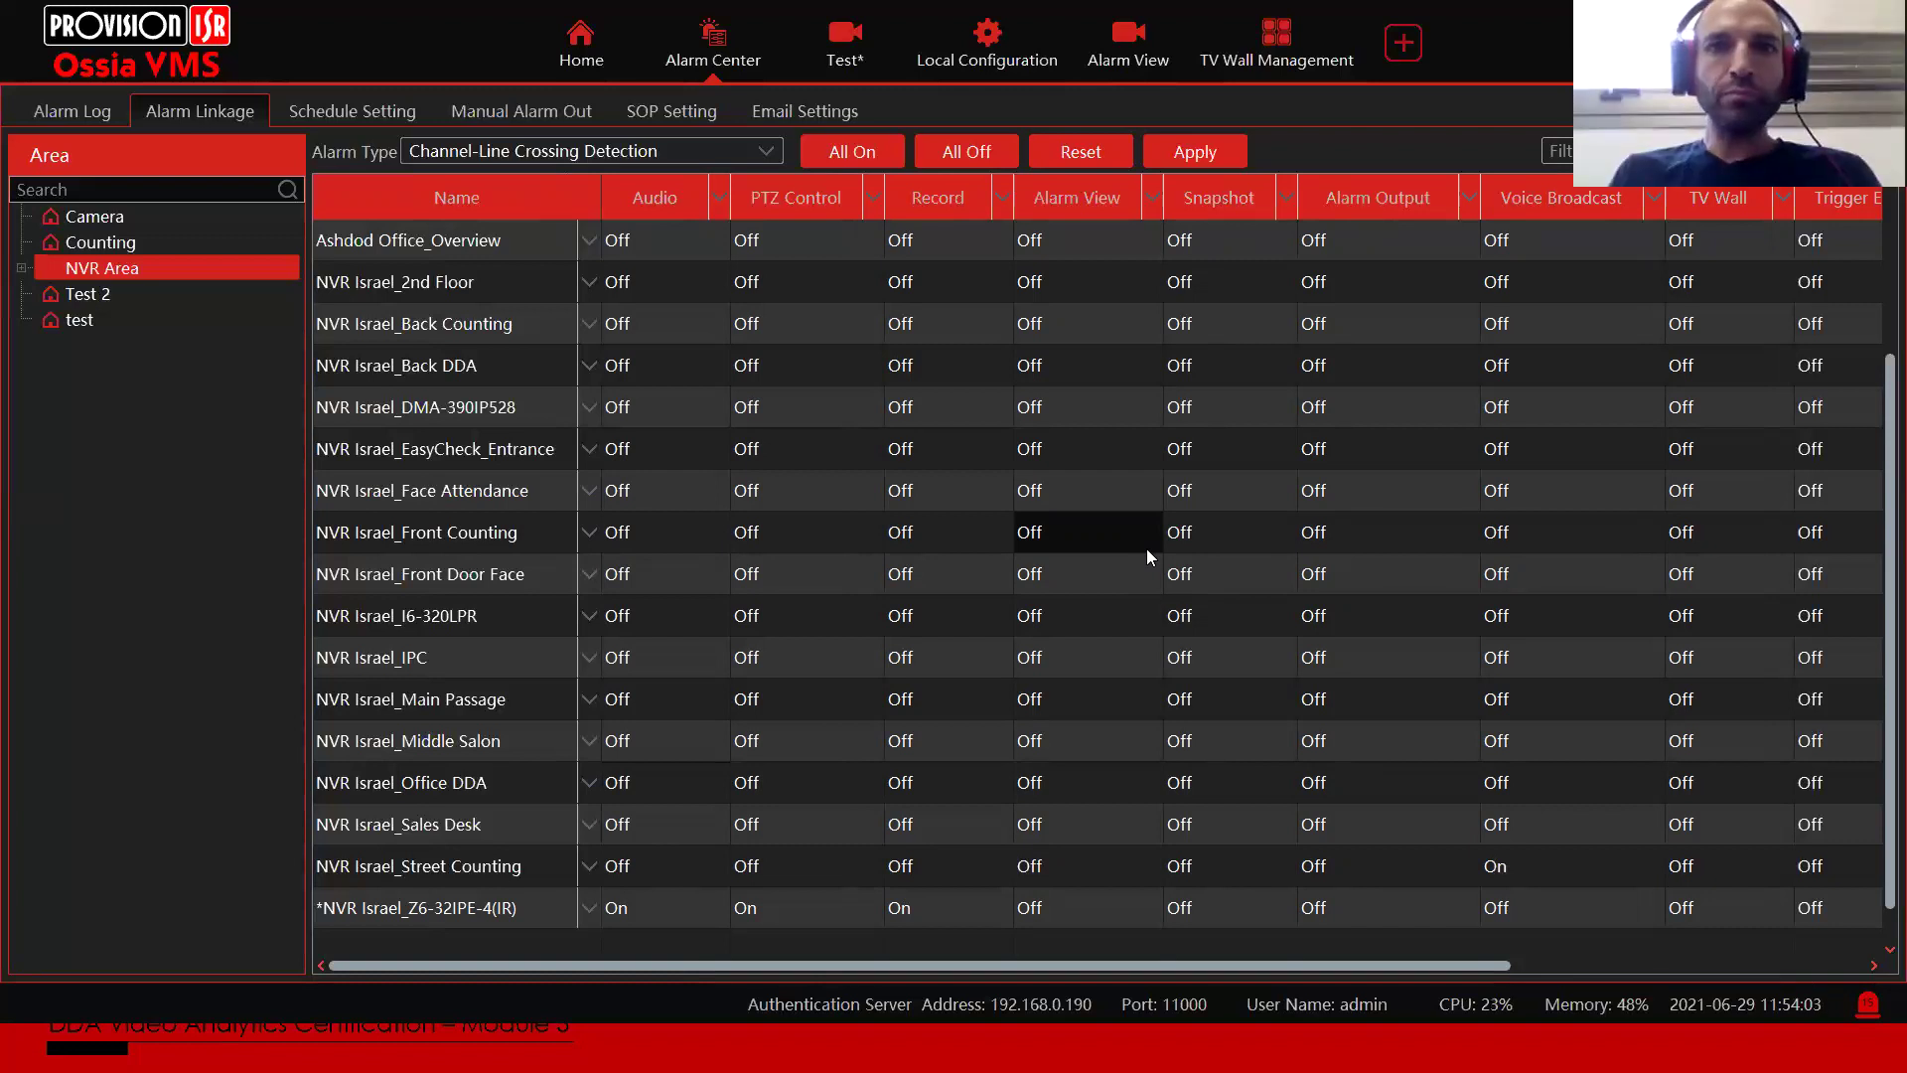
key("alt+Tab")
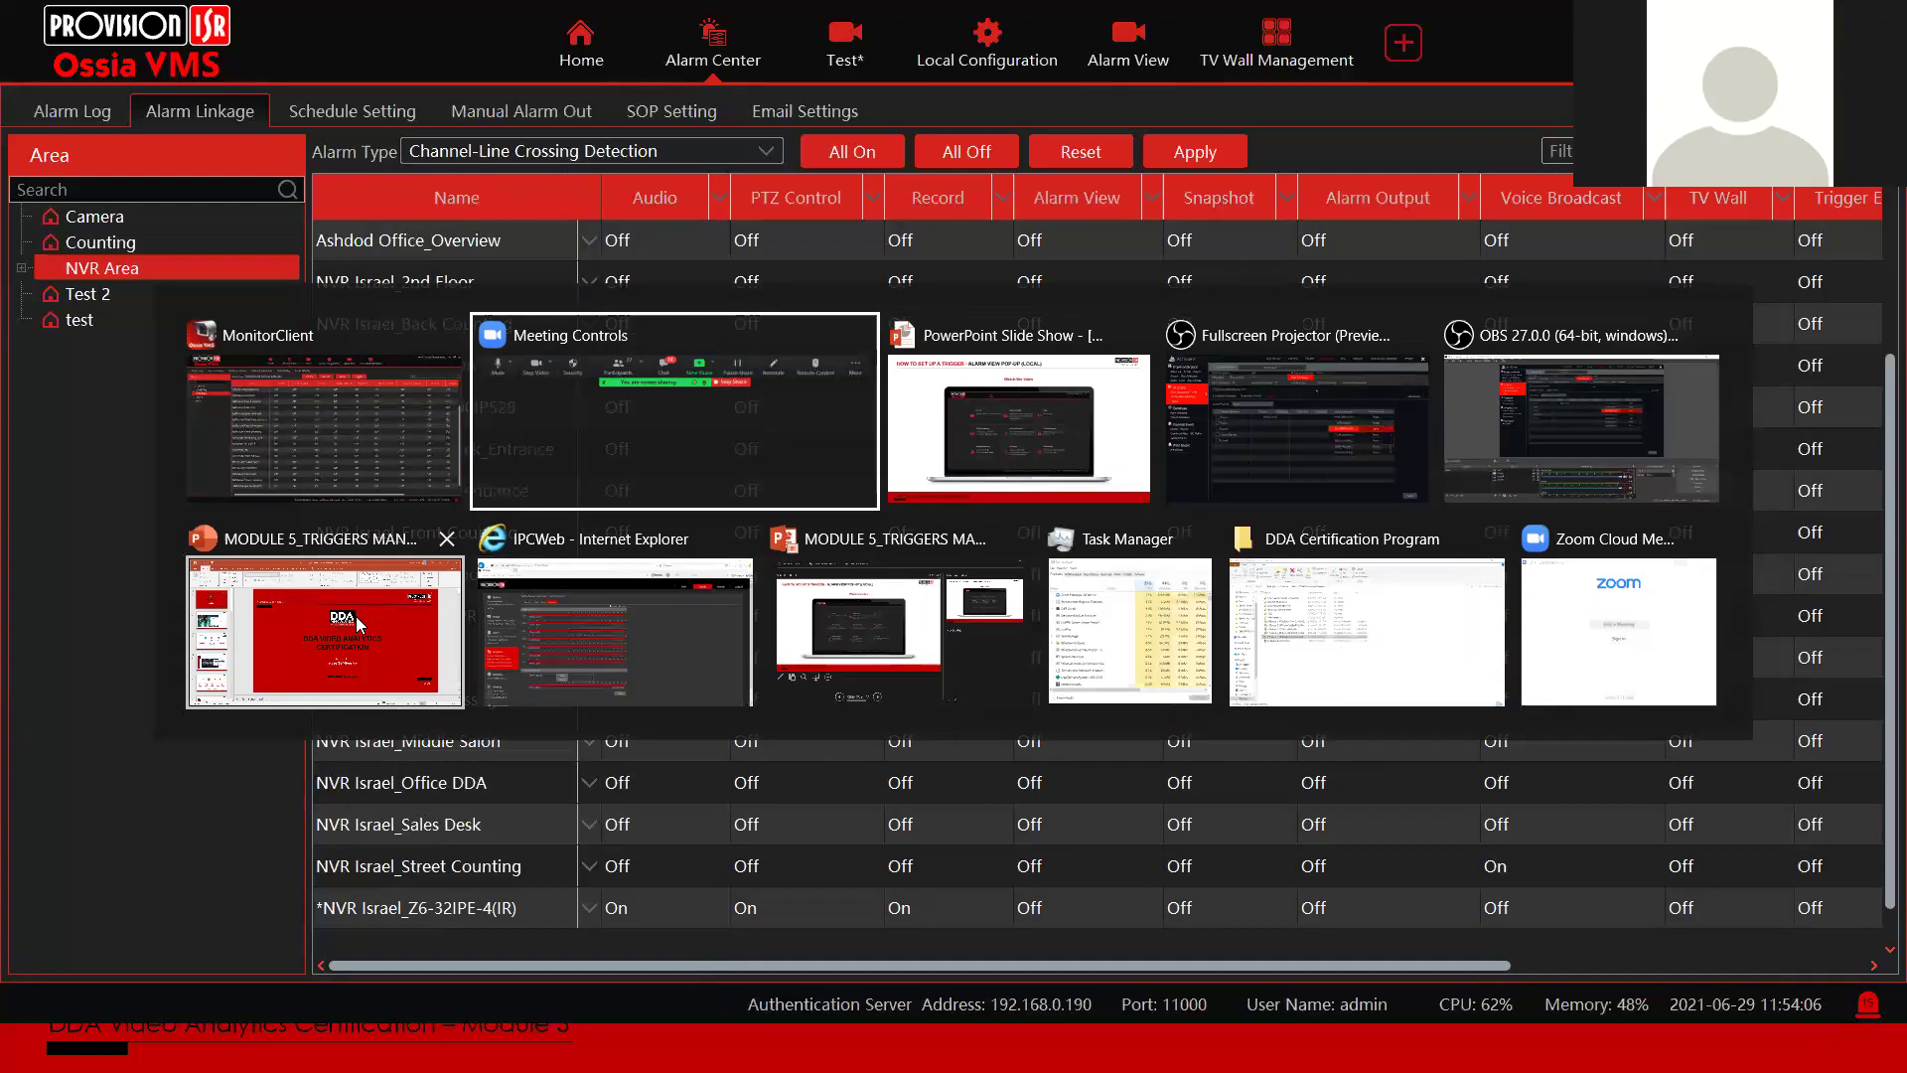
Step: Switch to the PowerPoint slide show and play, pause and resume the embedded demo video
left_click(1041, 391)
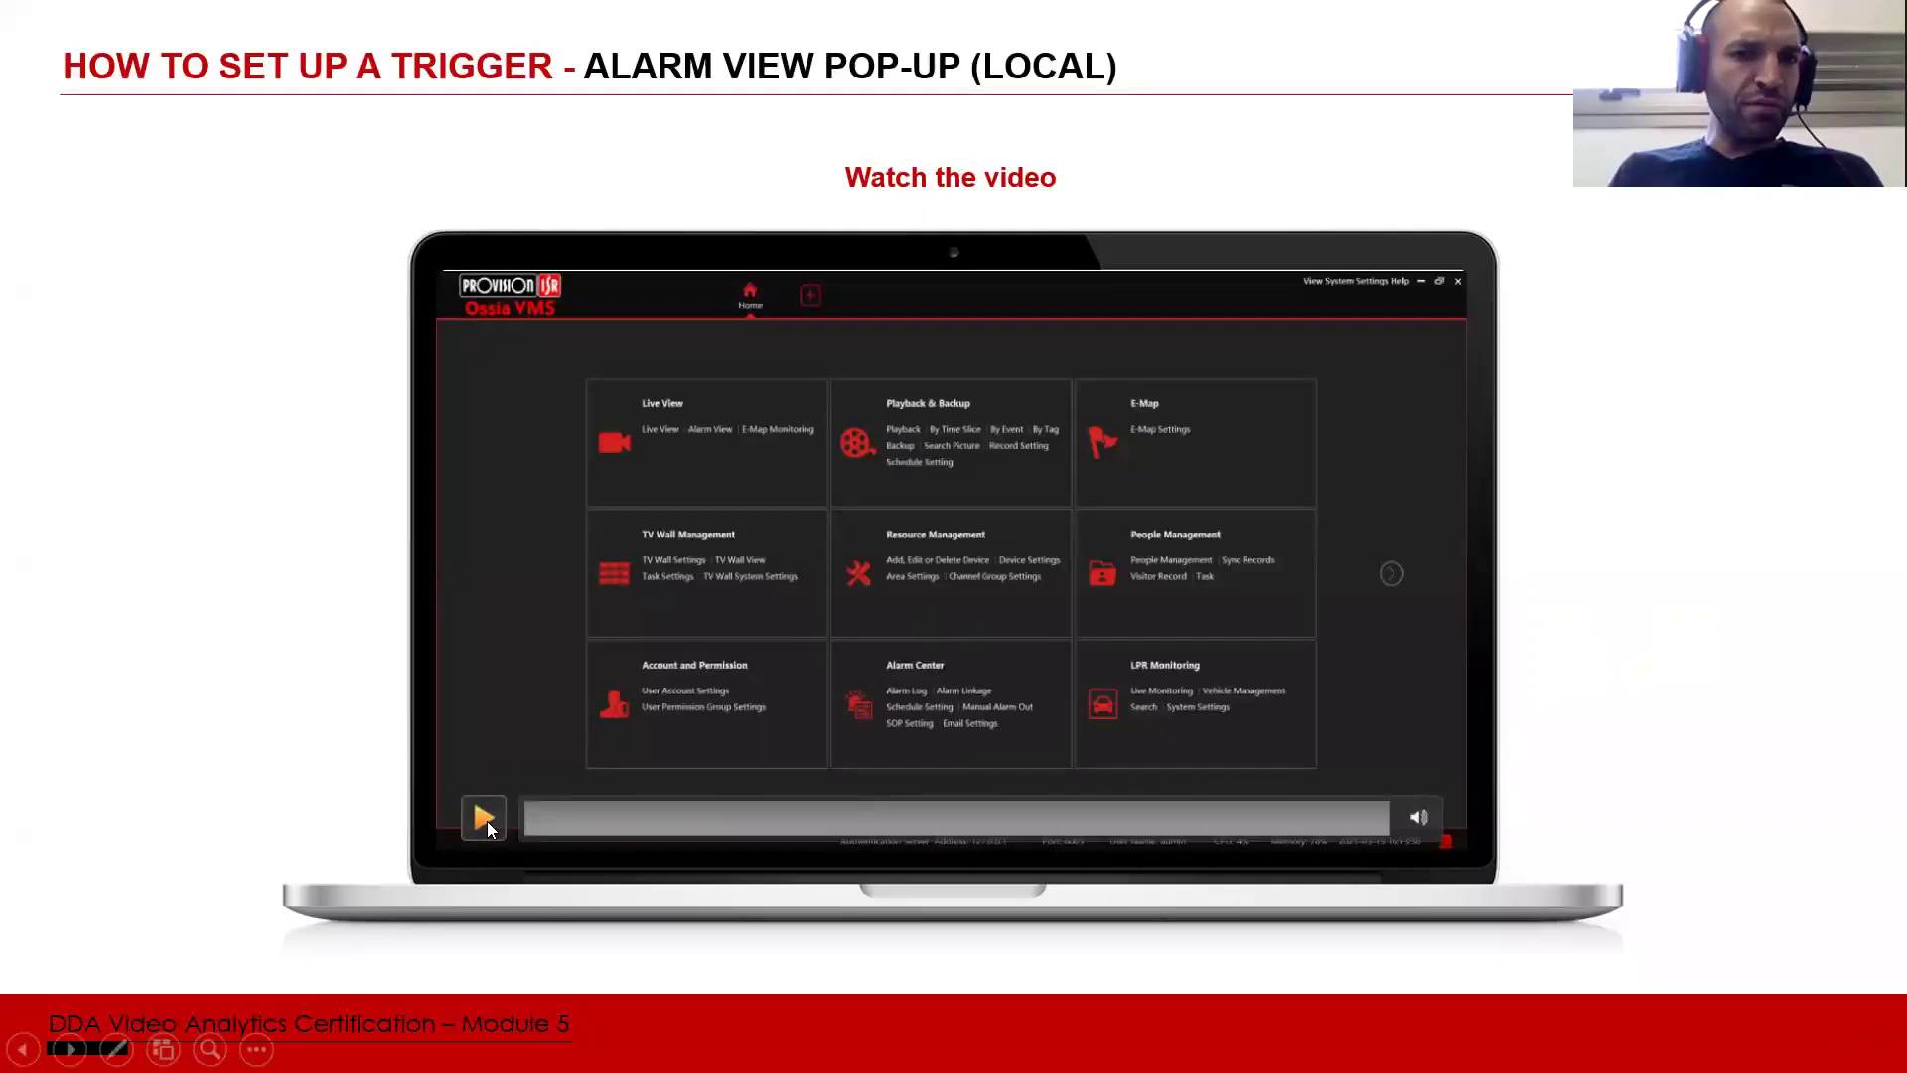
left_click(487, 820)
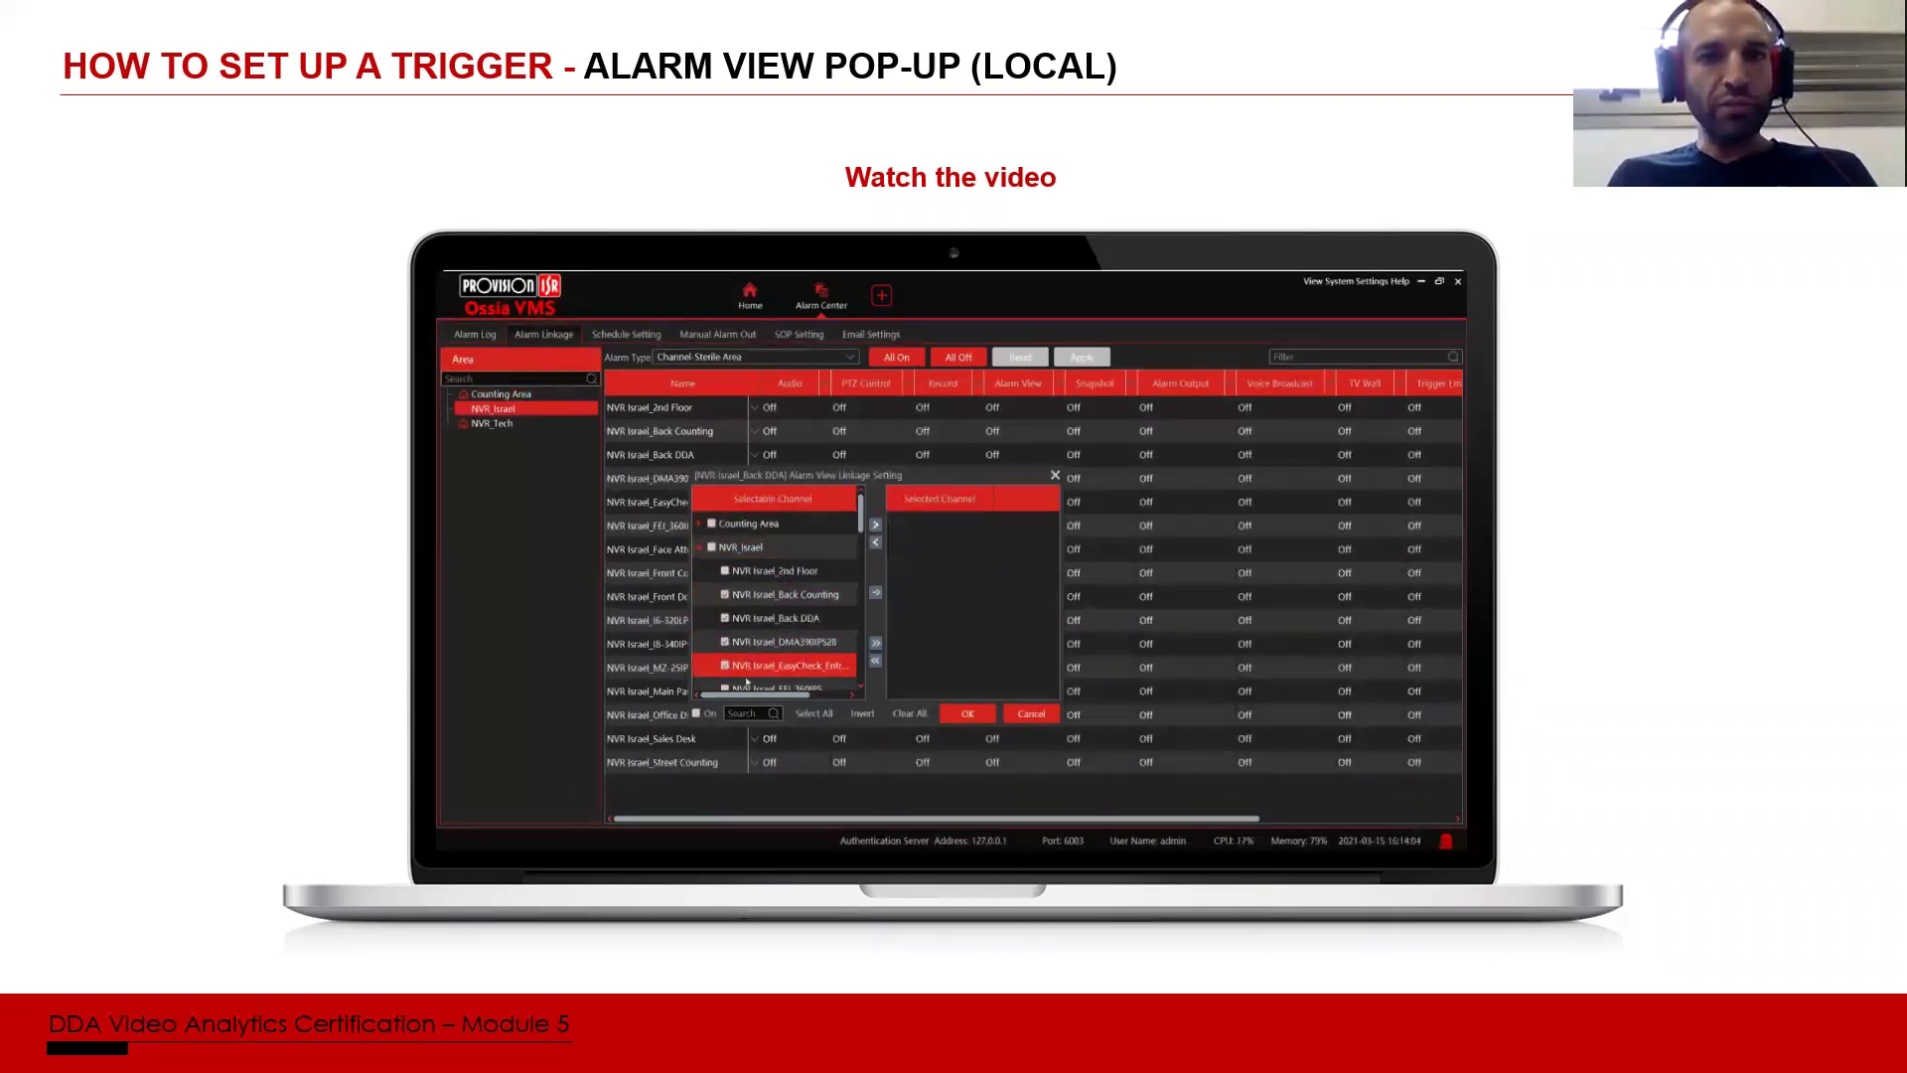
left_click(1141, 434)
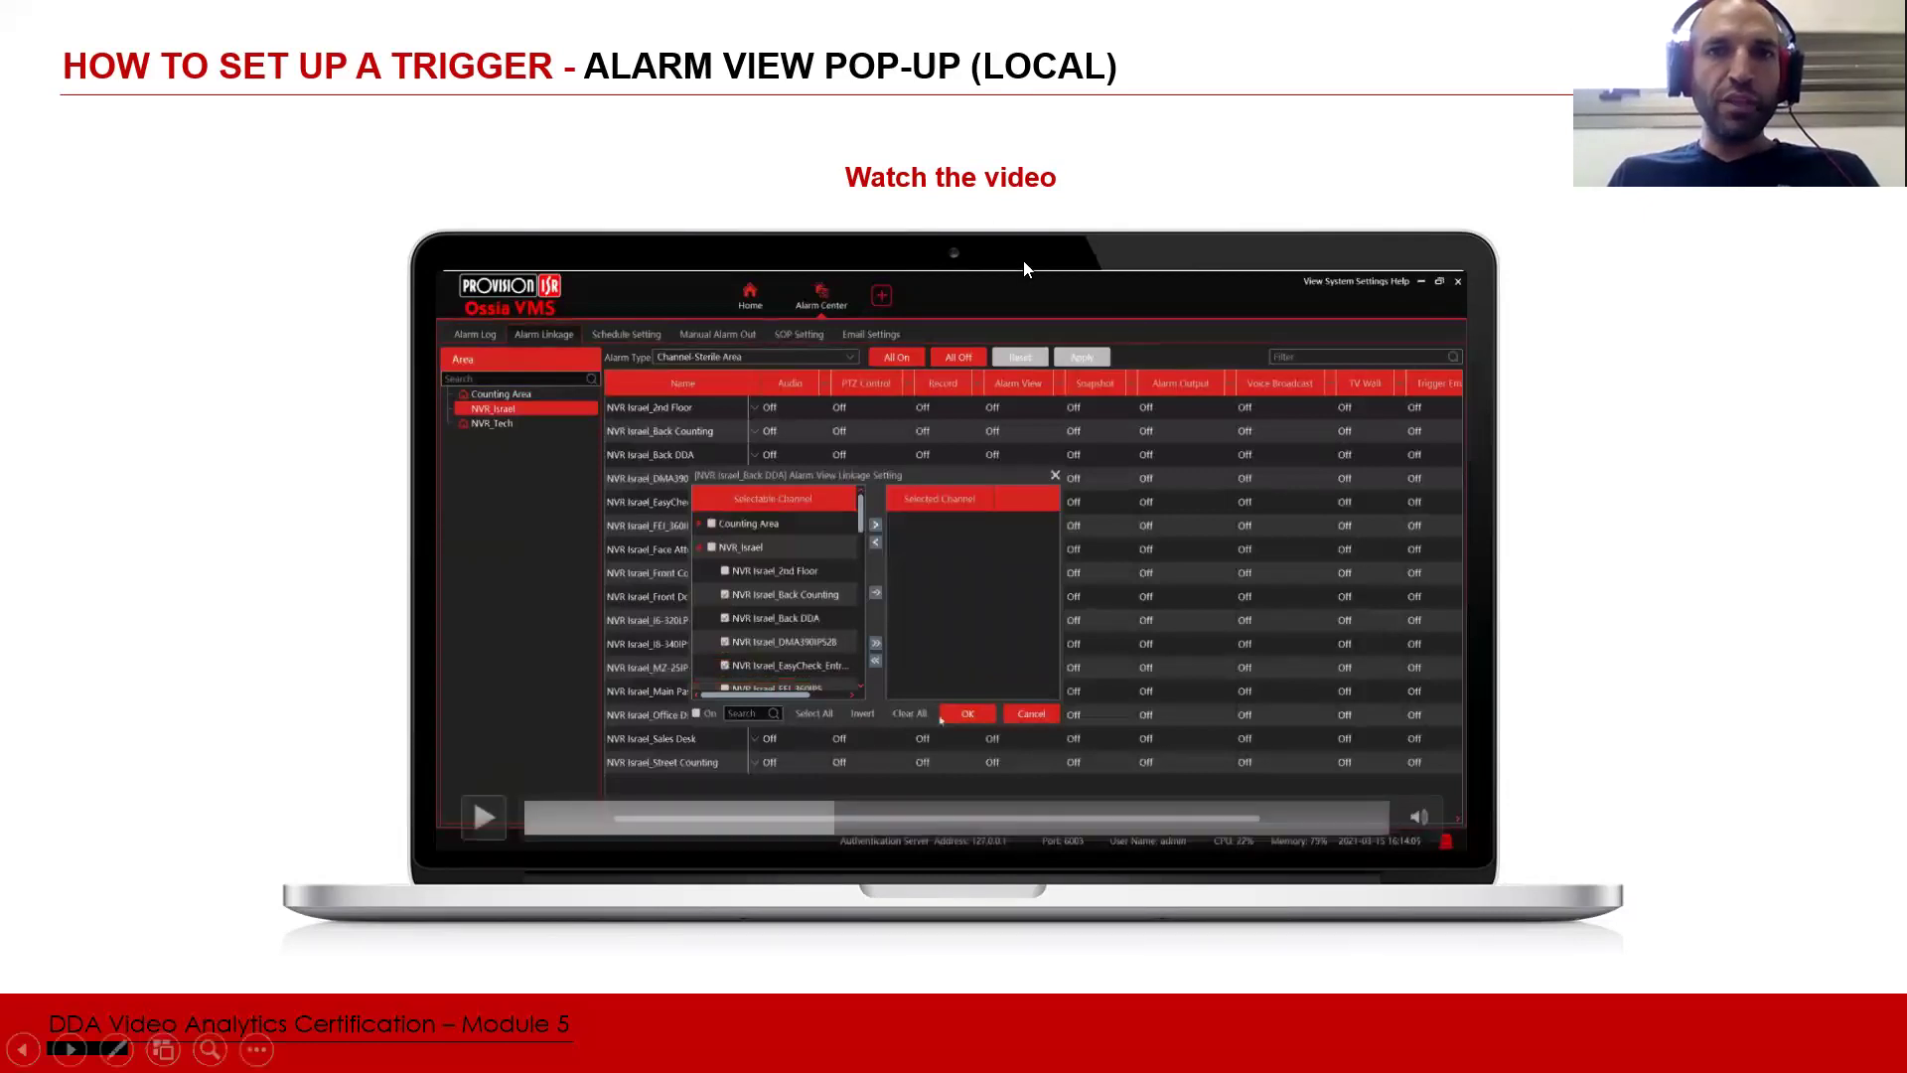
left_click(1325, 378)
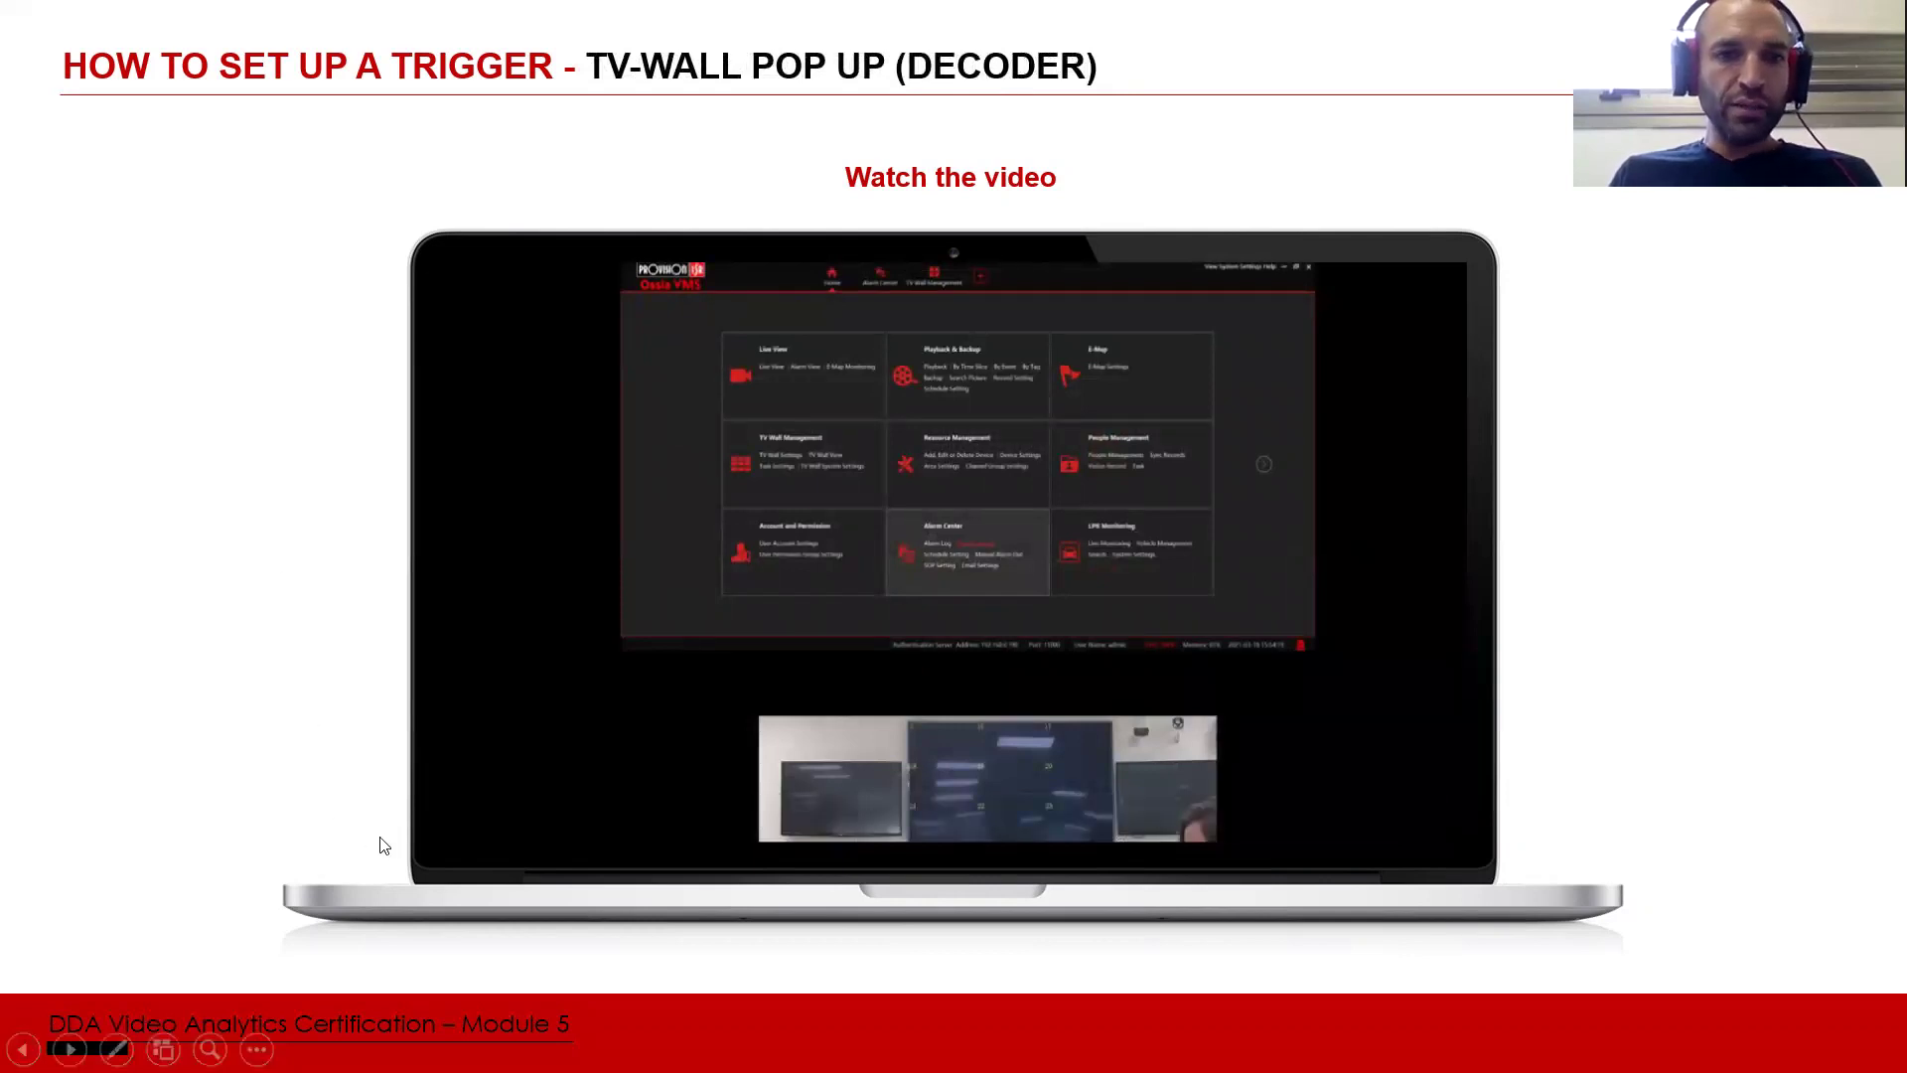
left_click(527, 799)
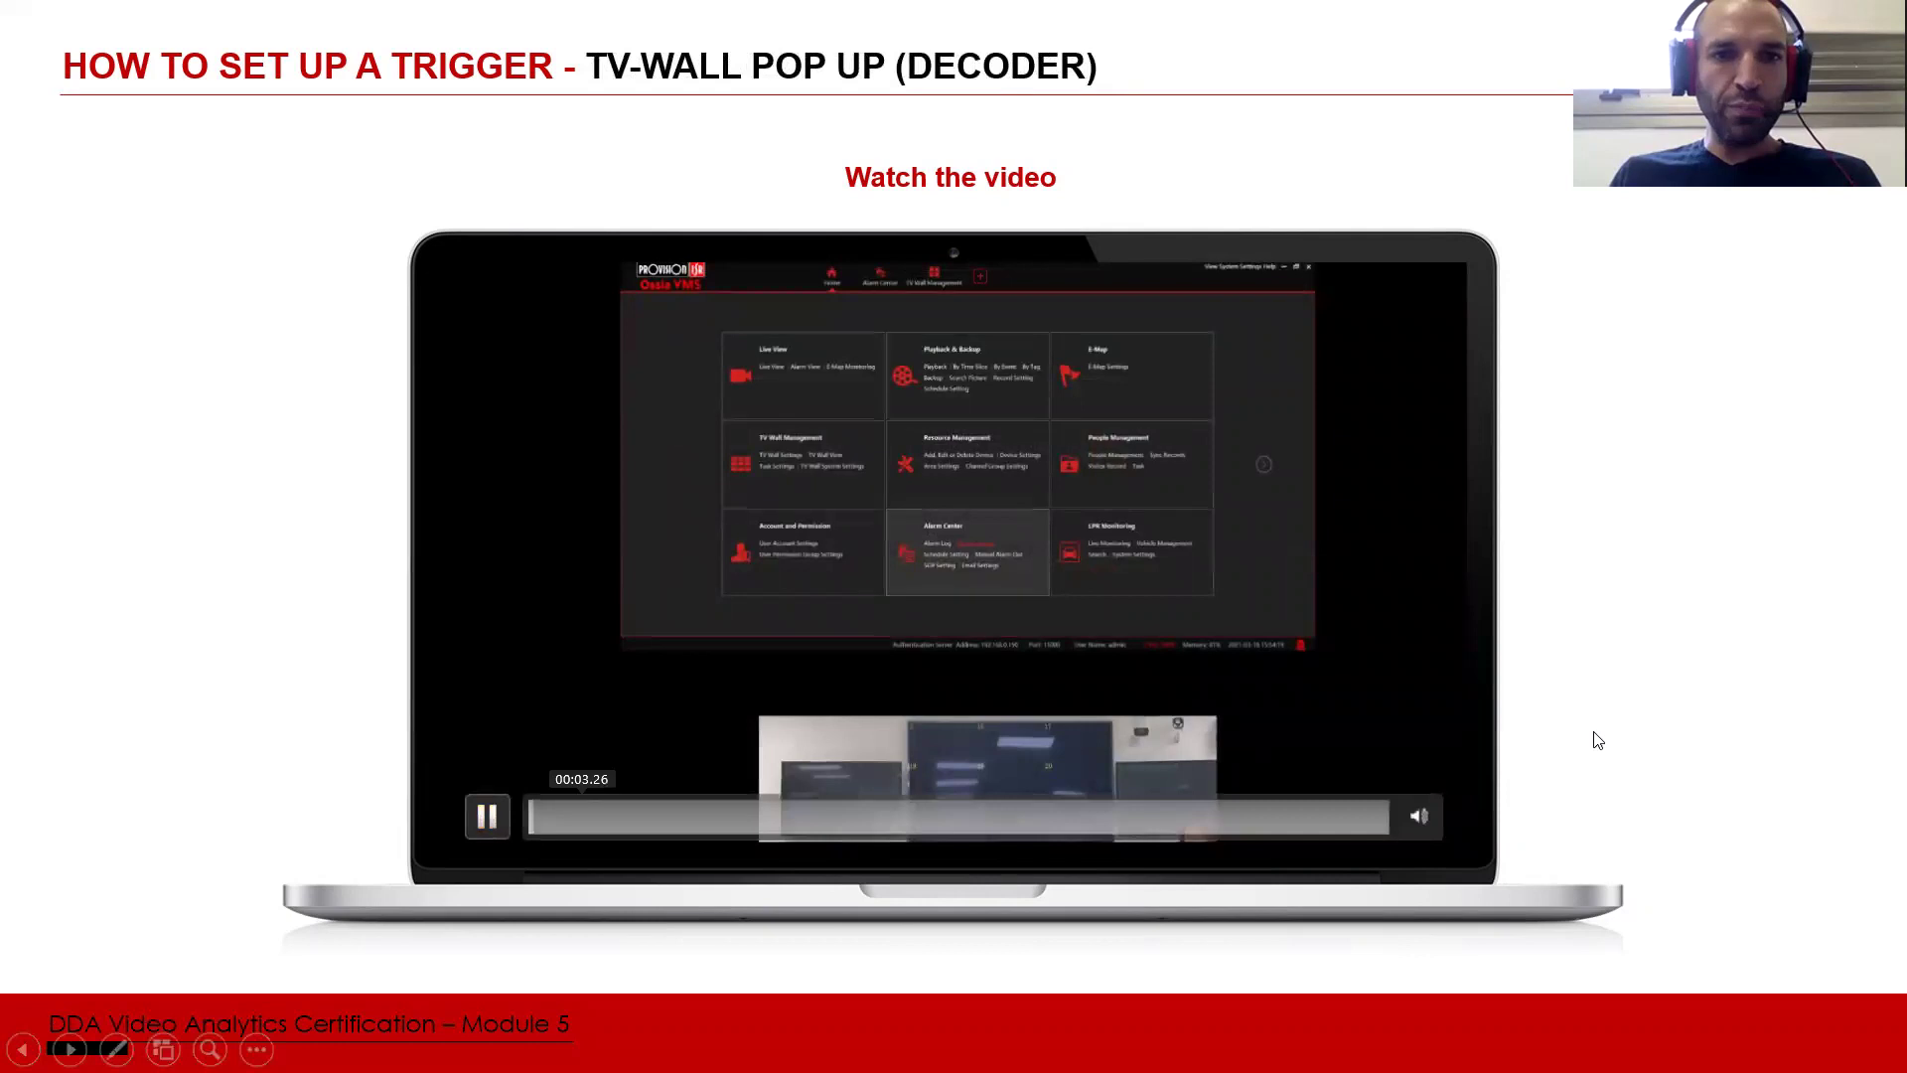
mouse_move(1353, 663)
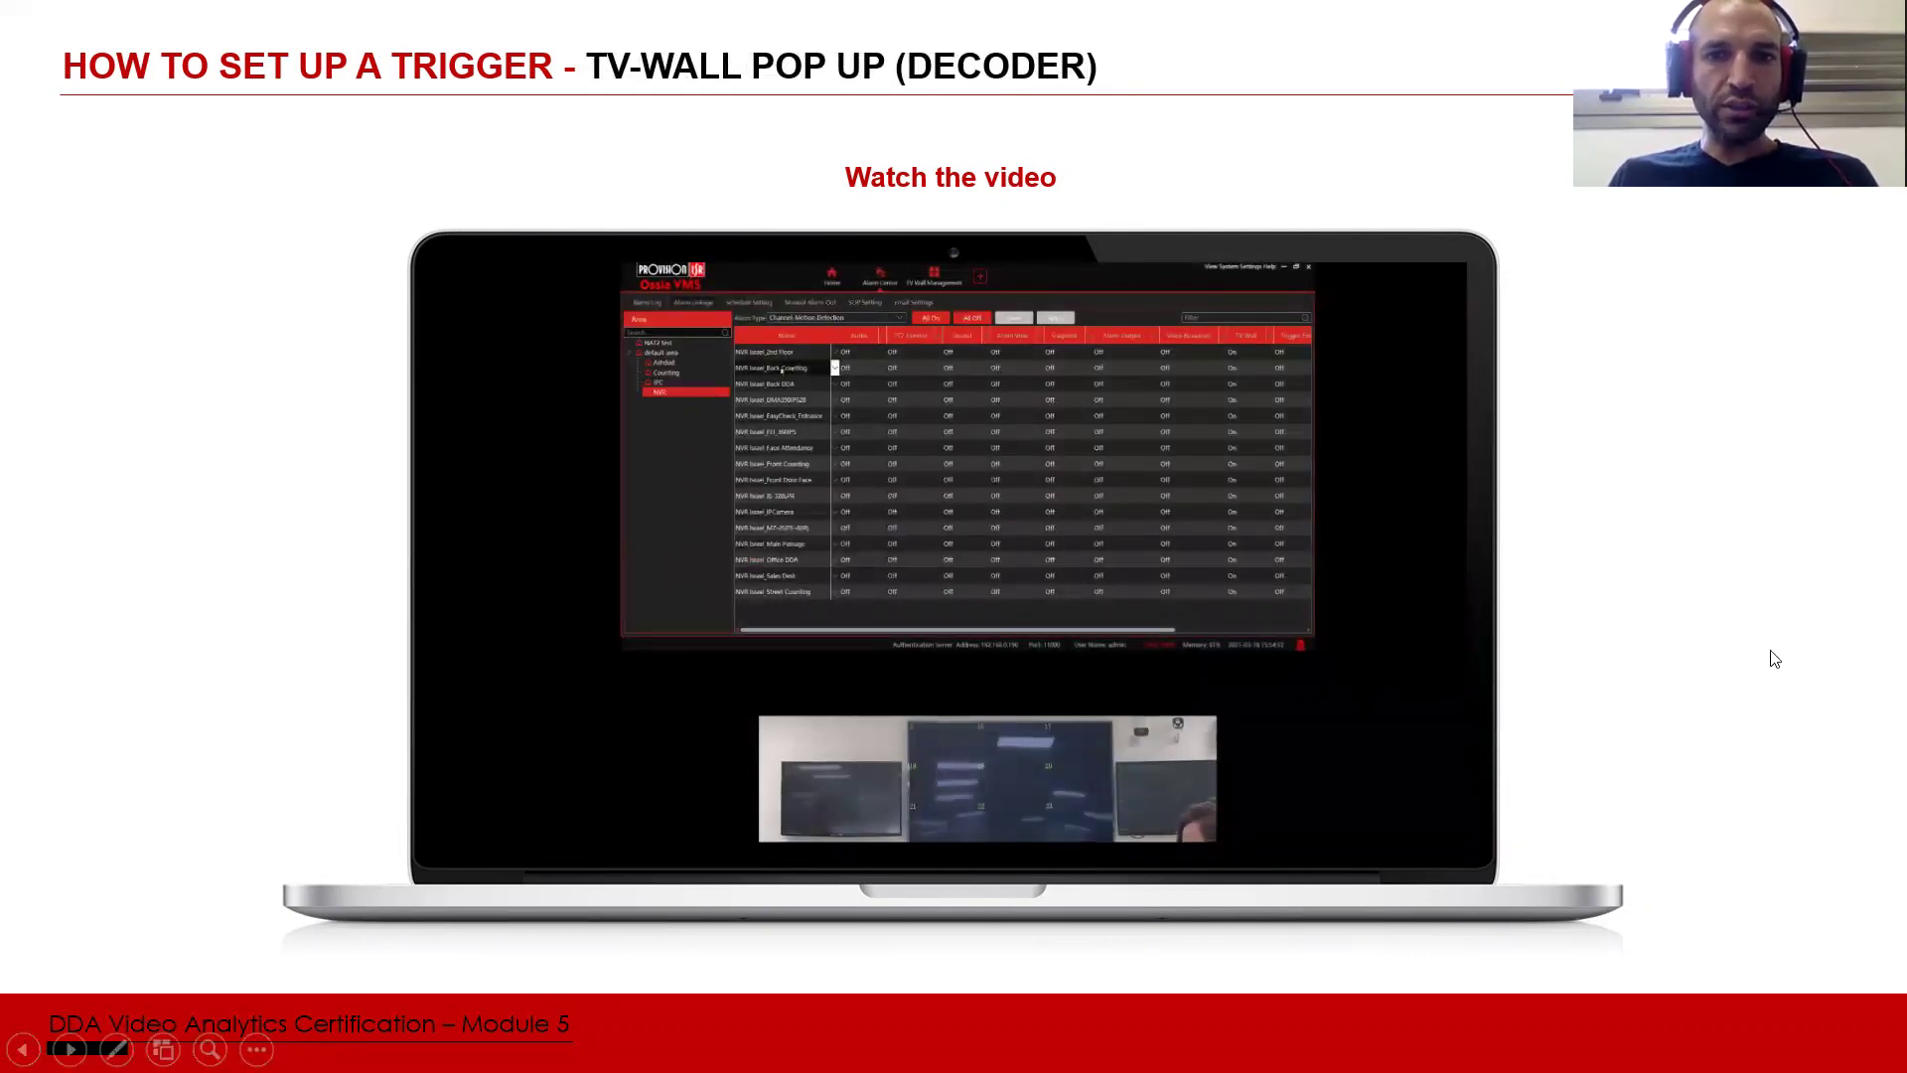
mouse_move(939, 775)
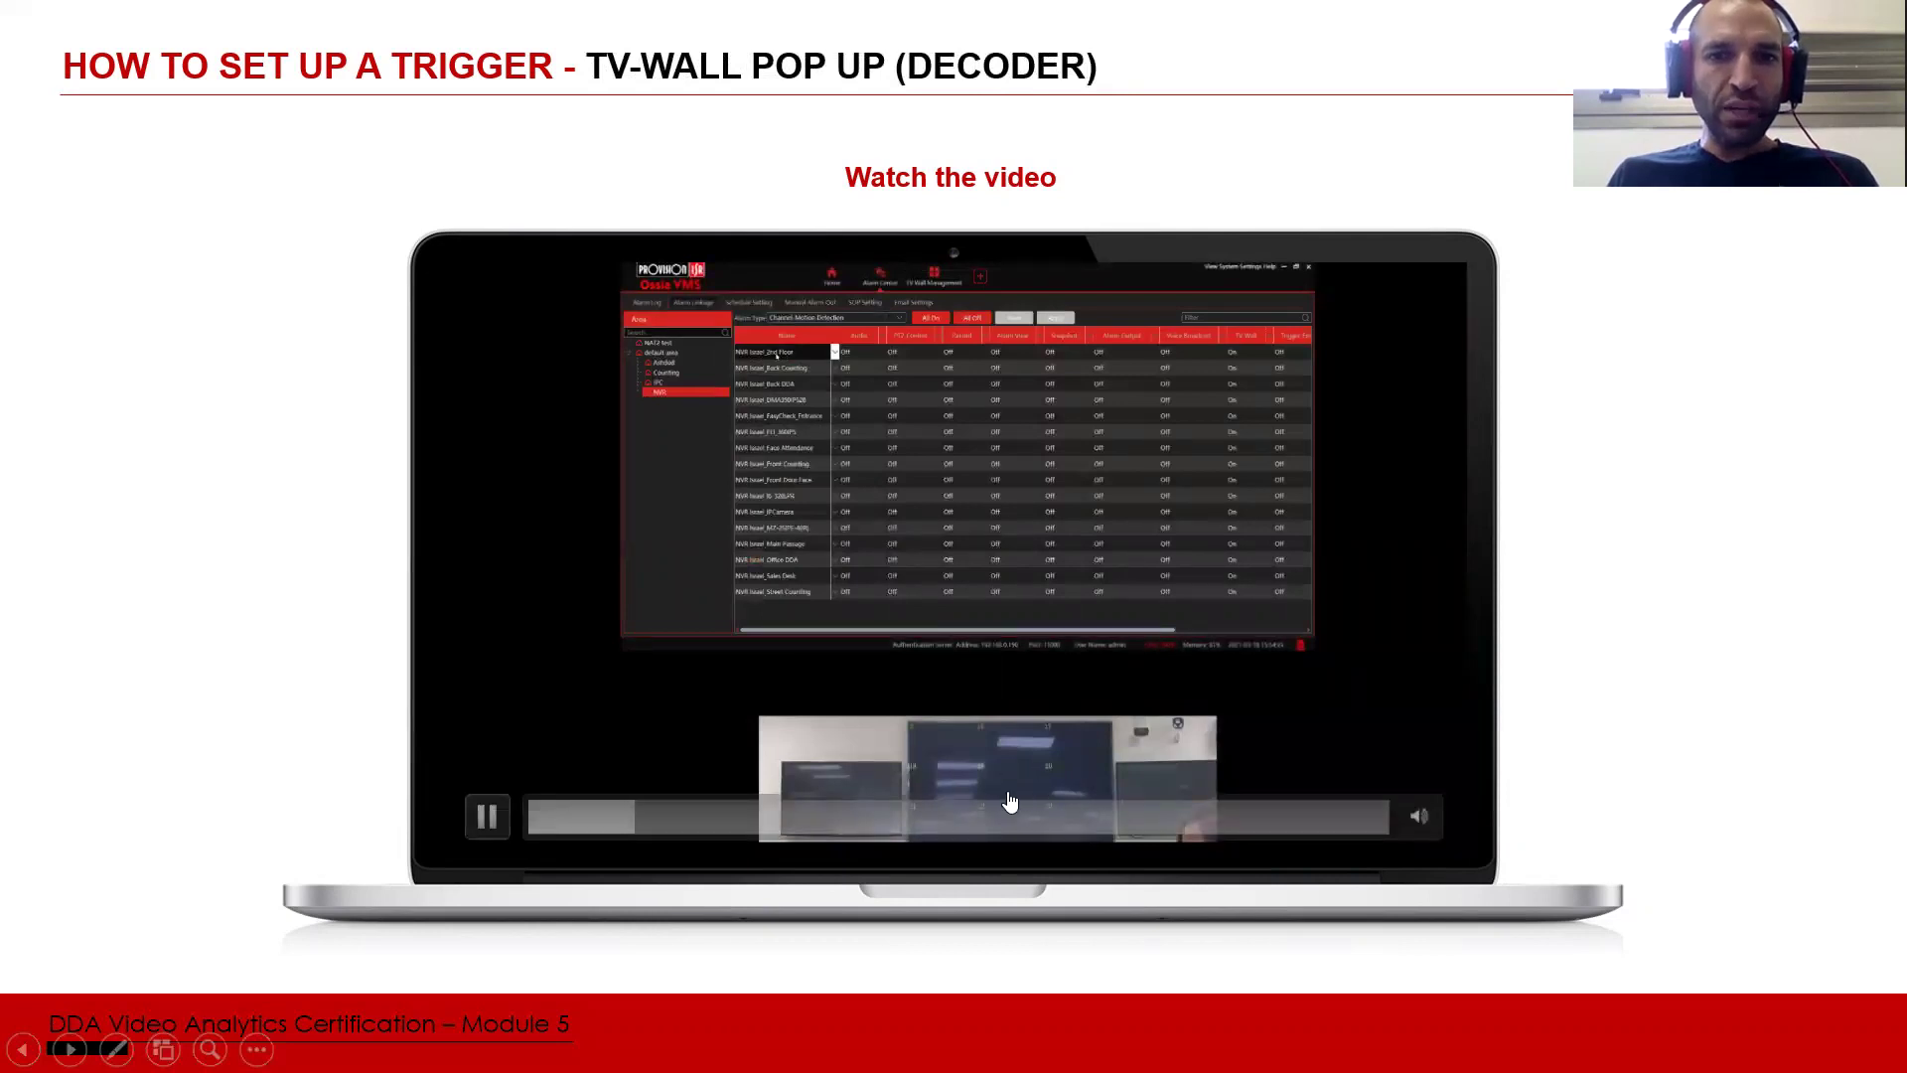